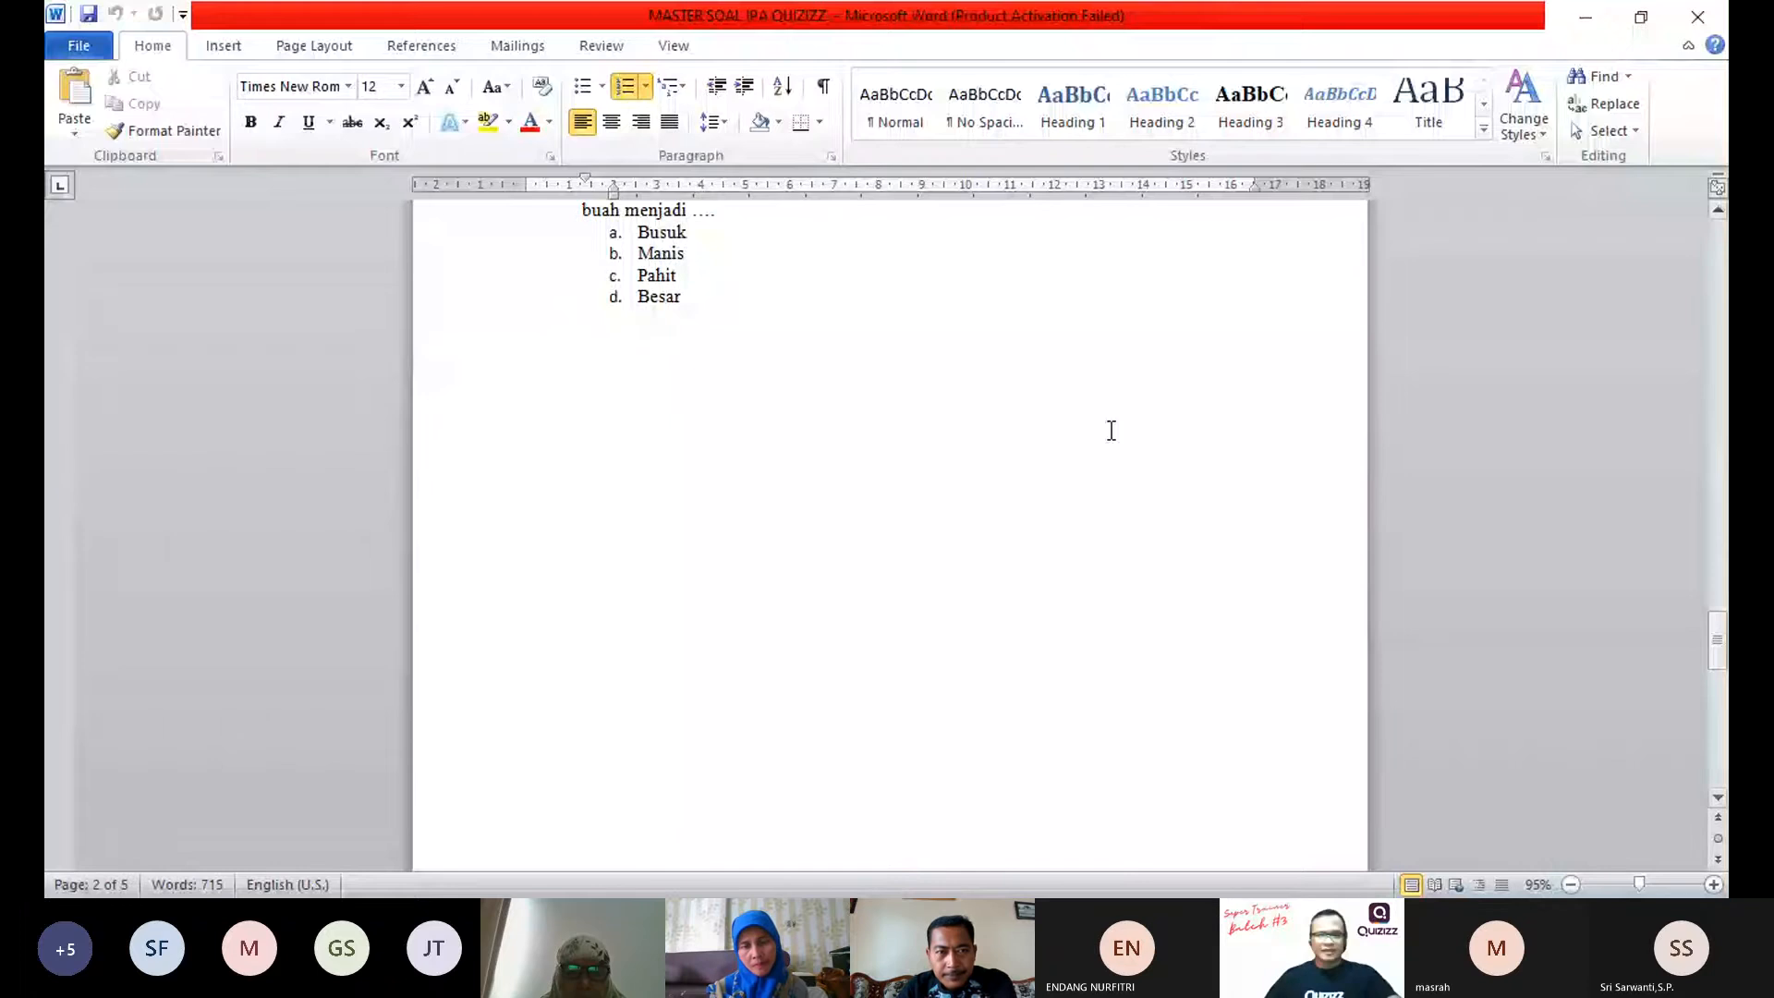
Step: Review the essay questions and answers on the last page of the MASTER SOAL IPA QUIZIZZ document
scroll(1111, 430, "down", 10)
left_click(516, 277)
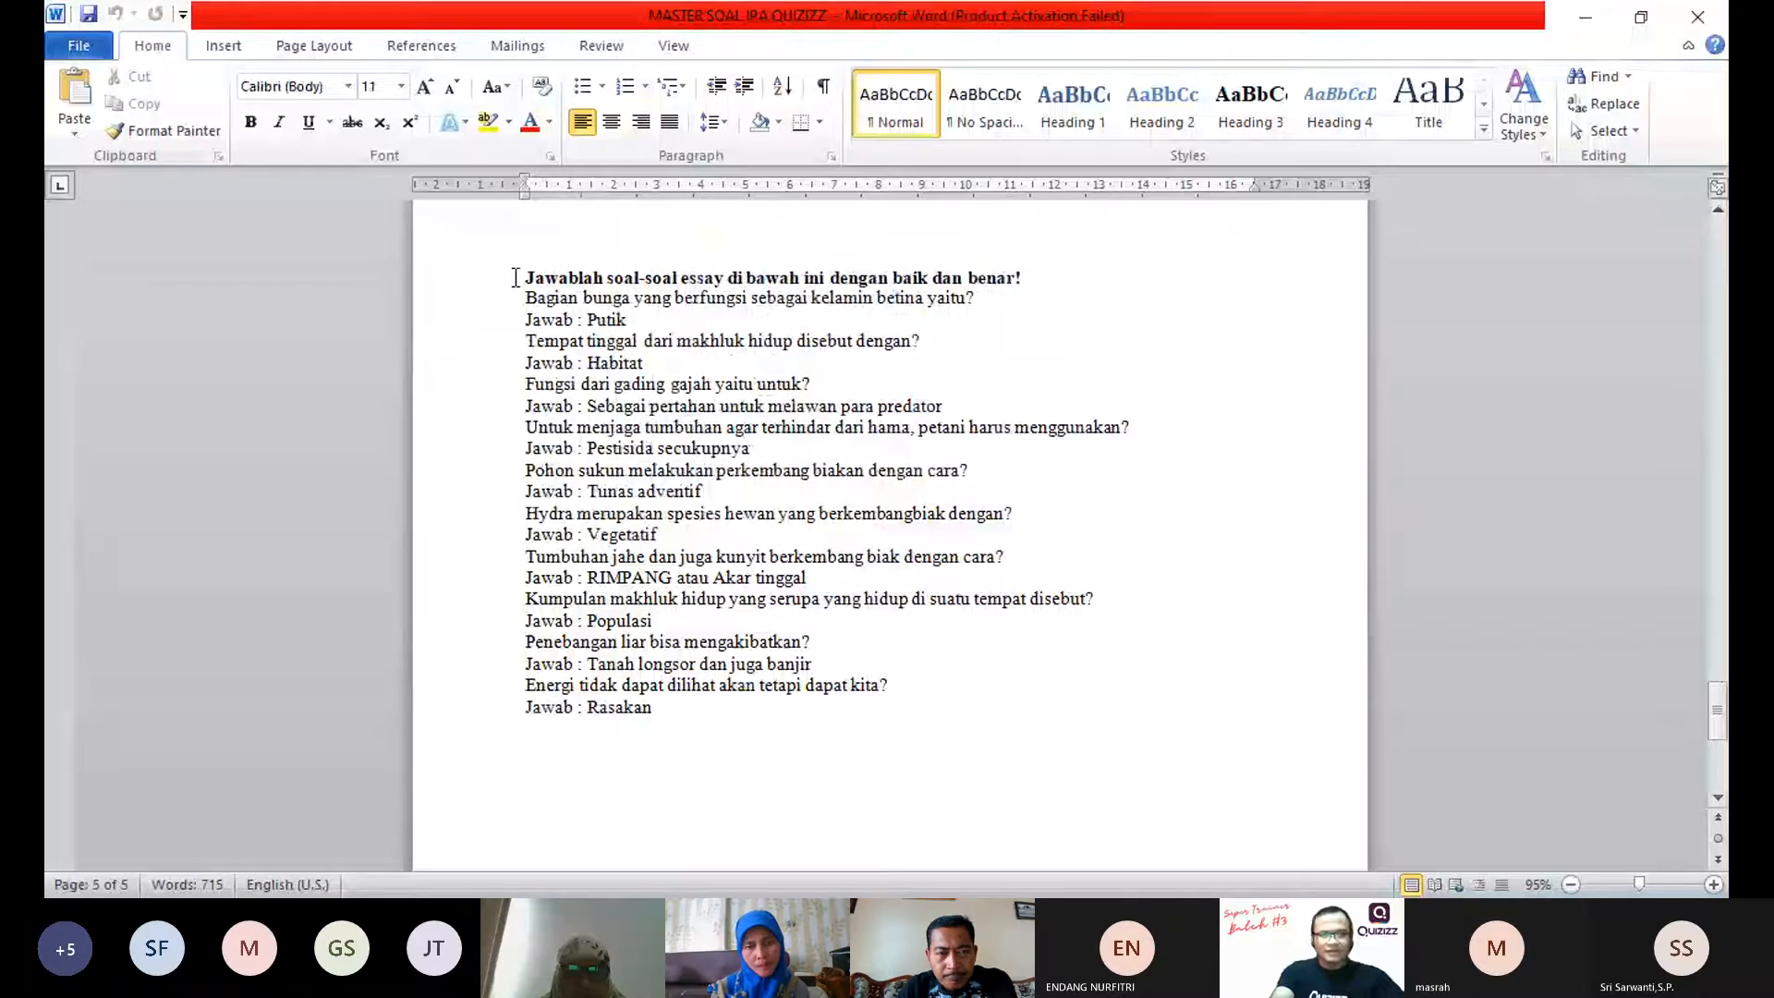
key("ctrl+a")
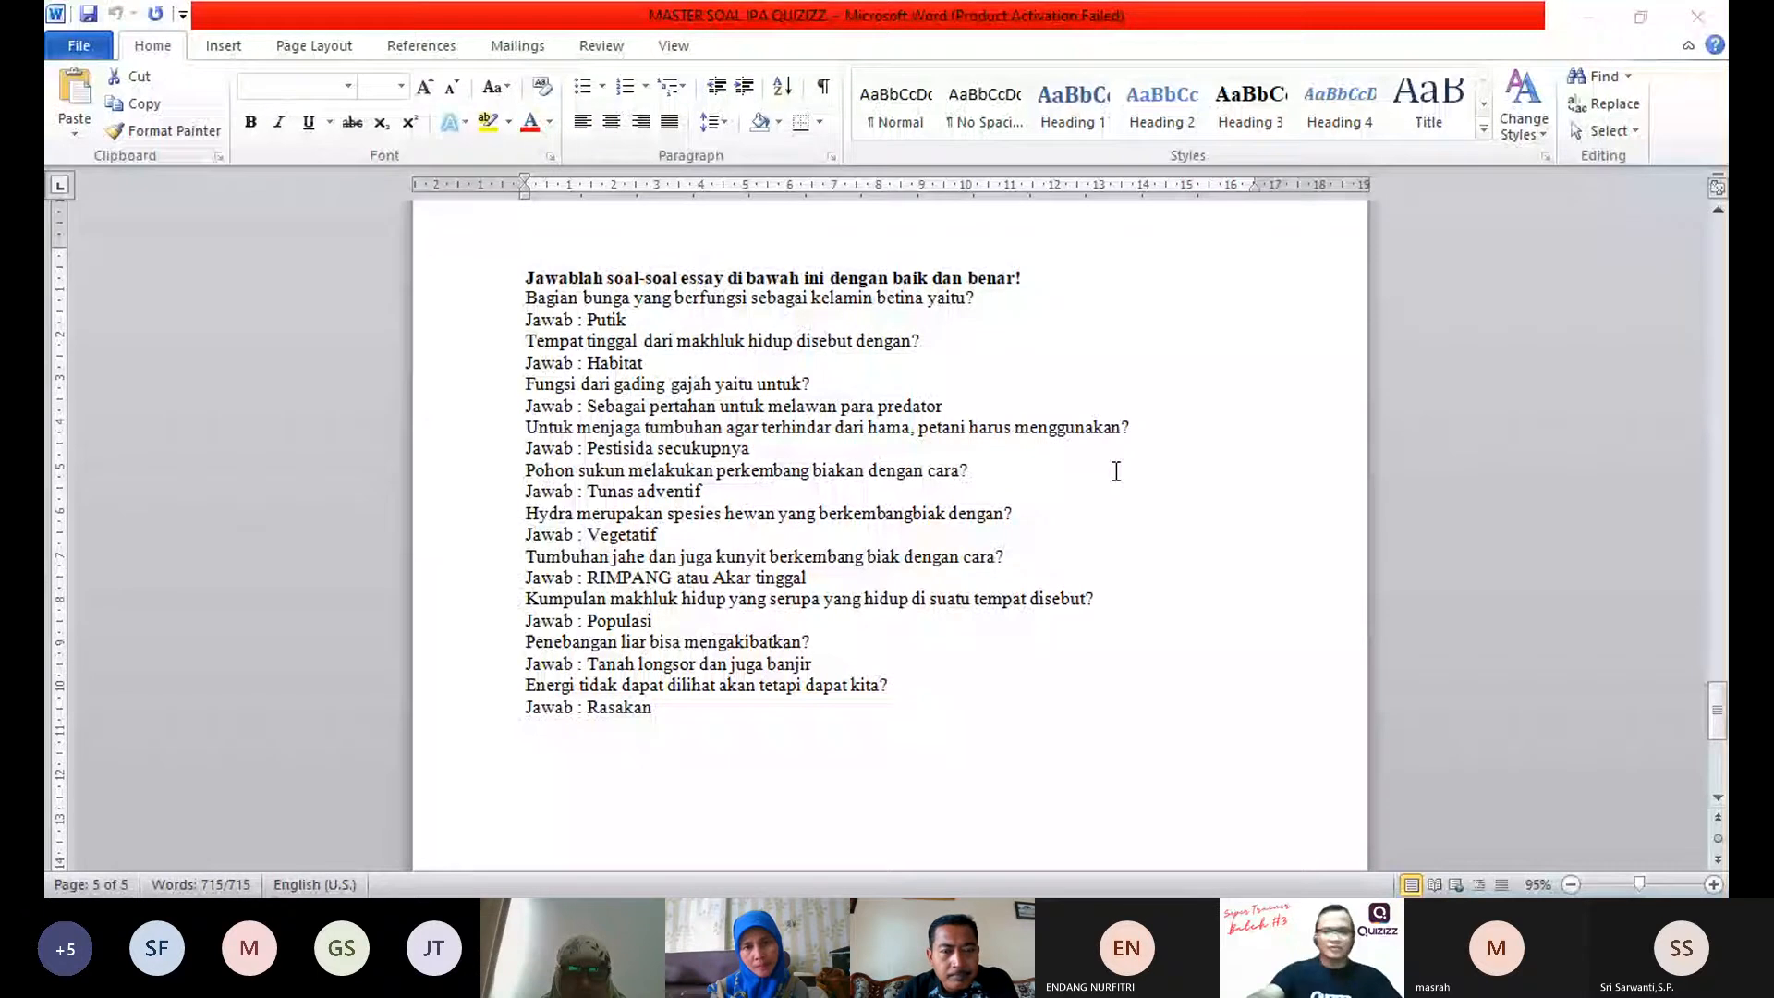
left_click(1116, 471)
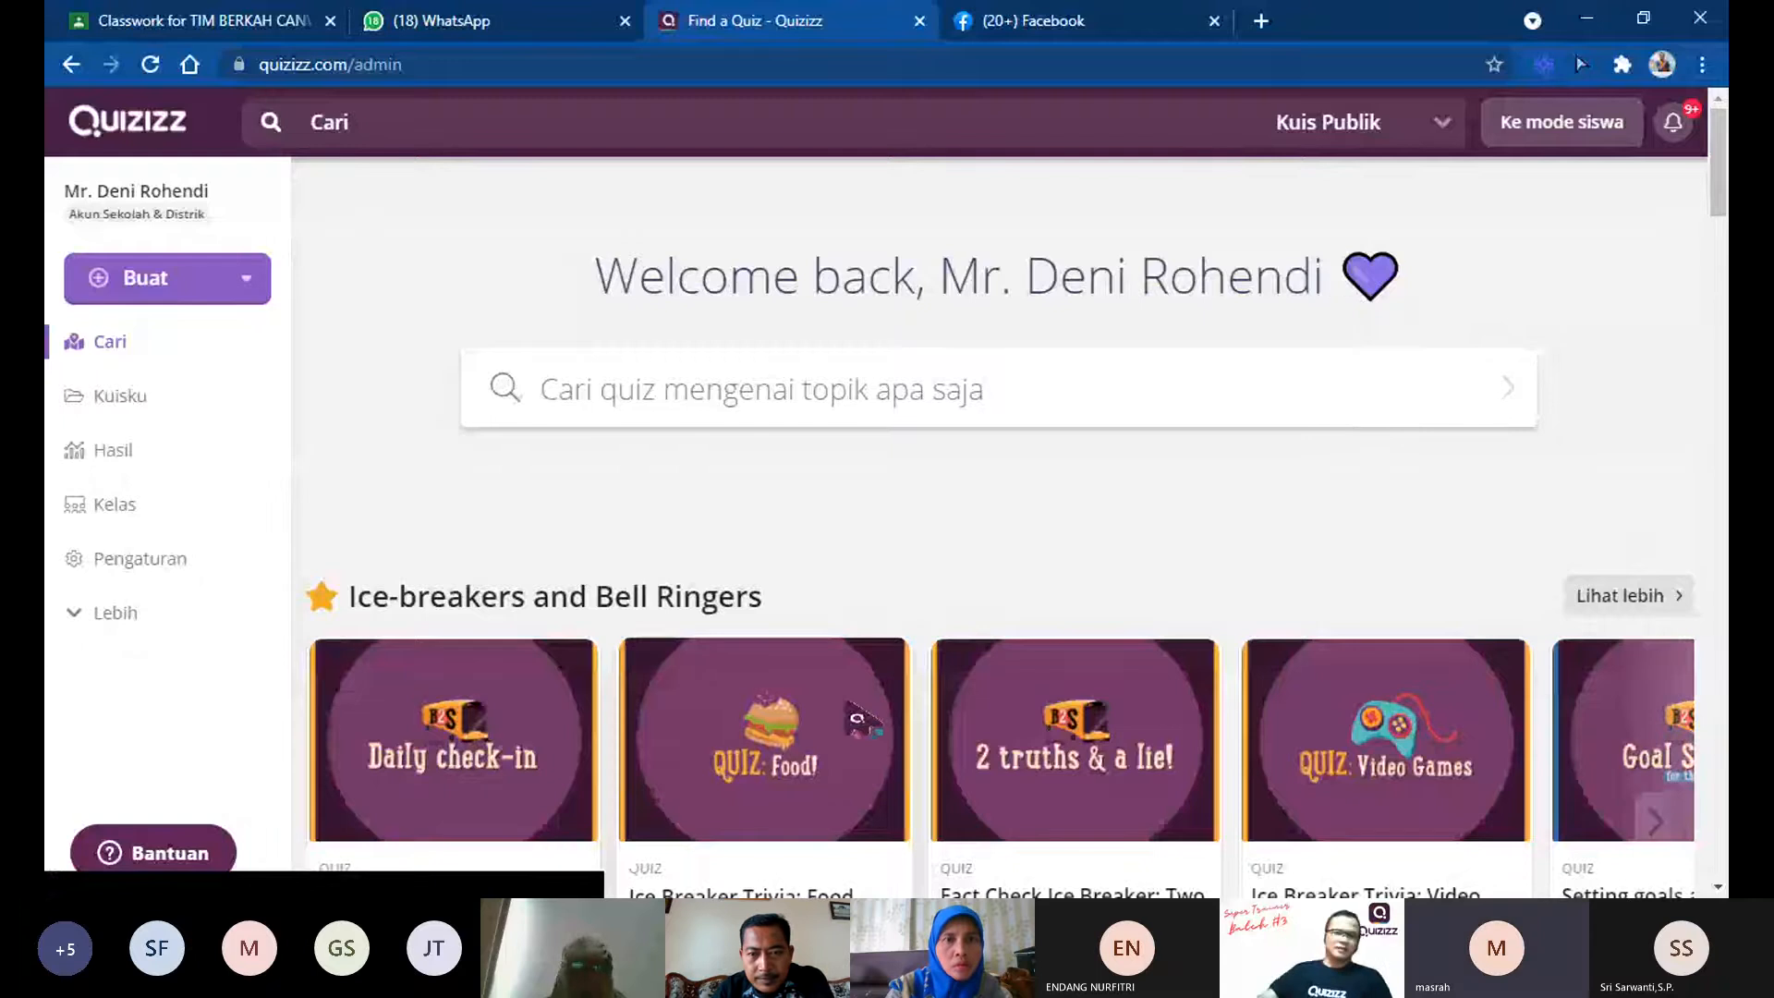
Step: Switch to Quizizz in the browser and start creating a new quiz from the home page
scroll(785, 536, "down", 5)
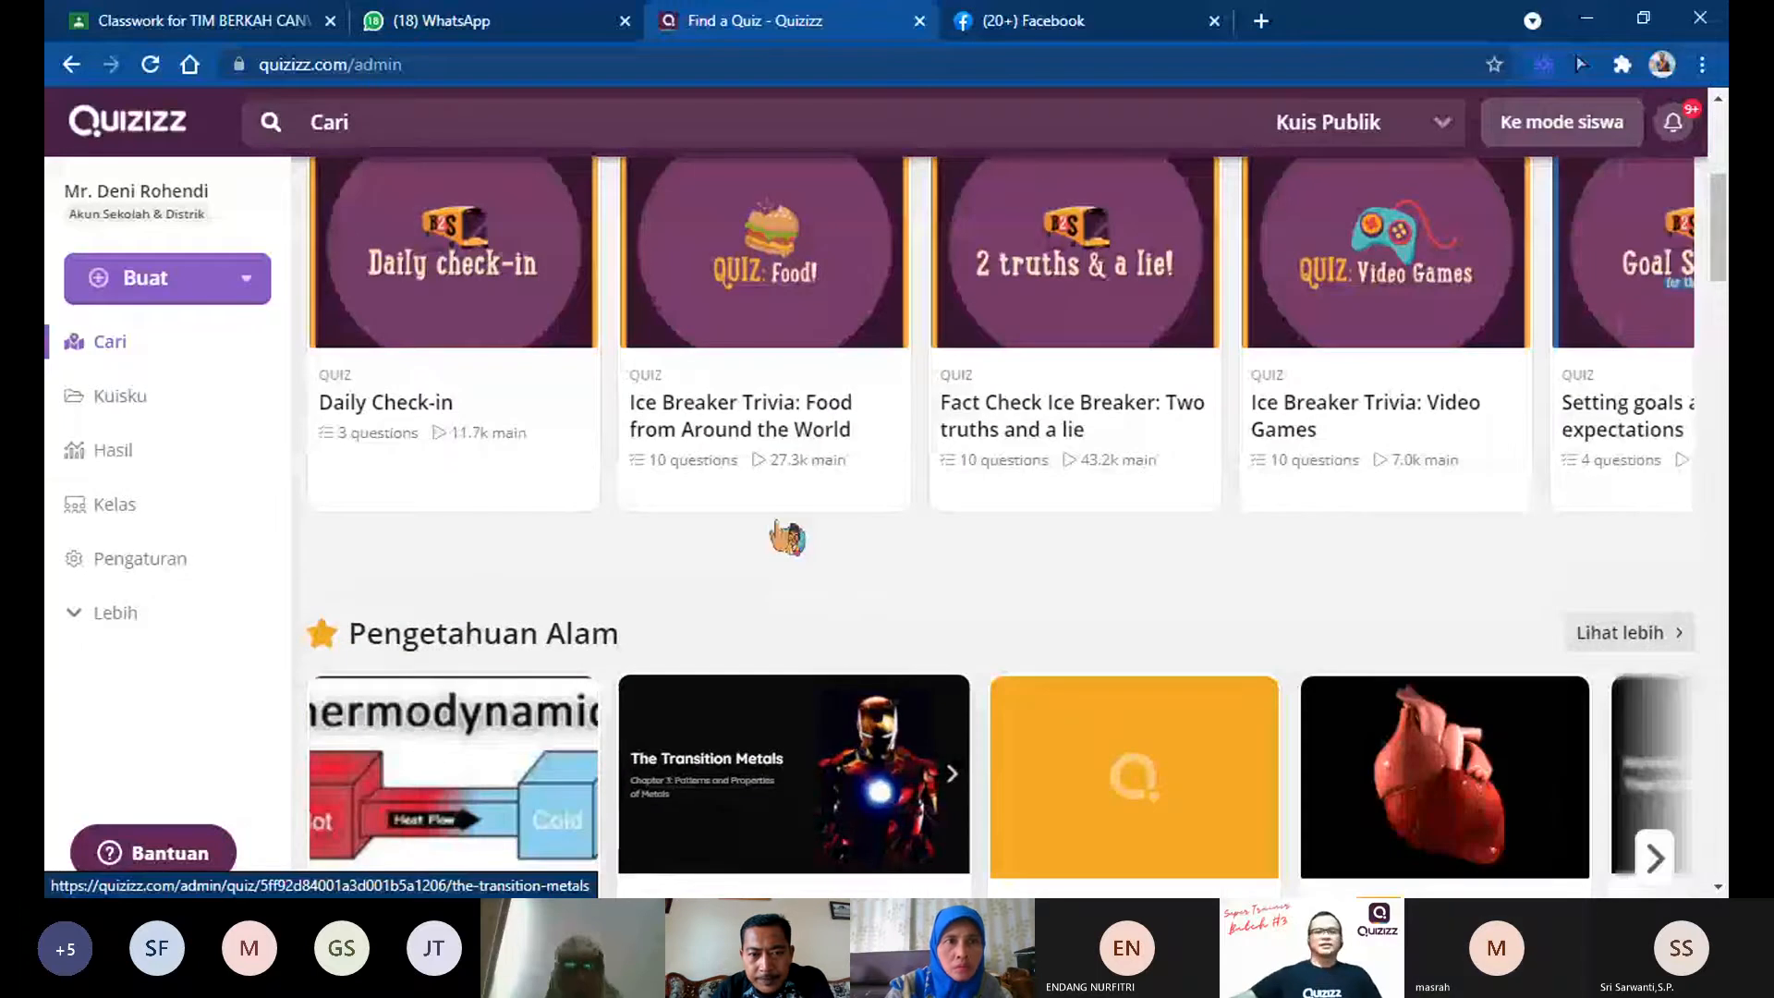
scroll(787, 536, "up", 5)
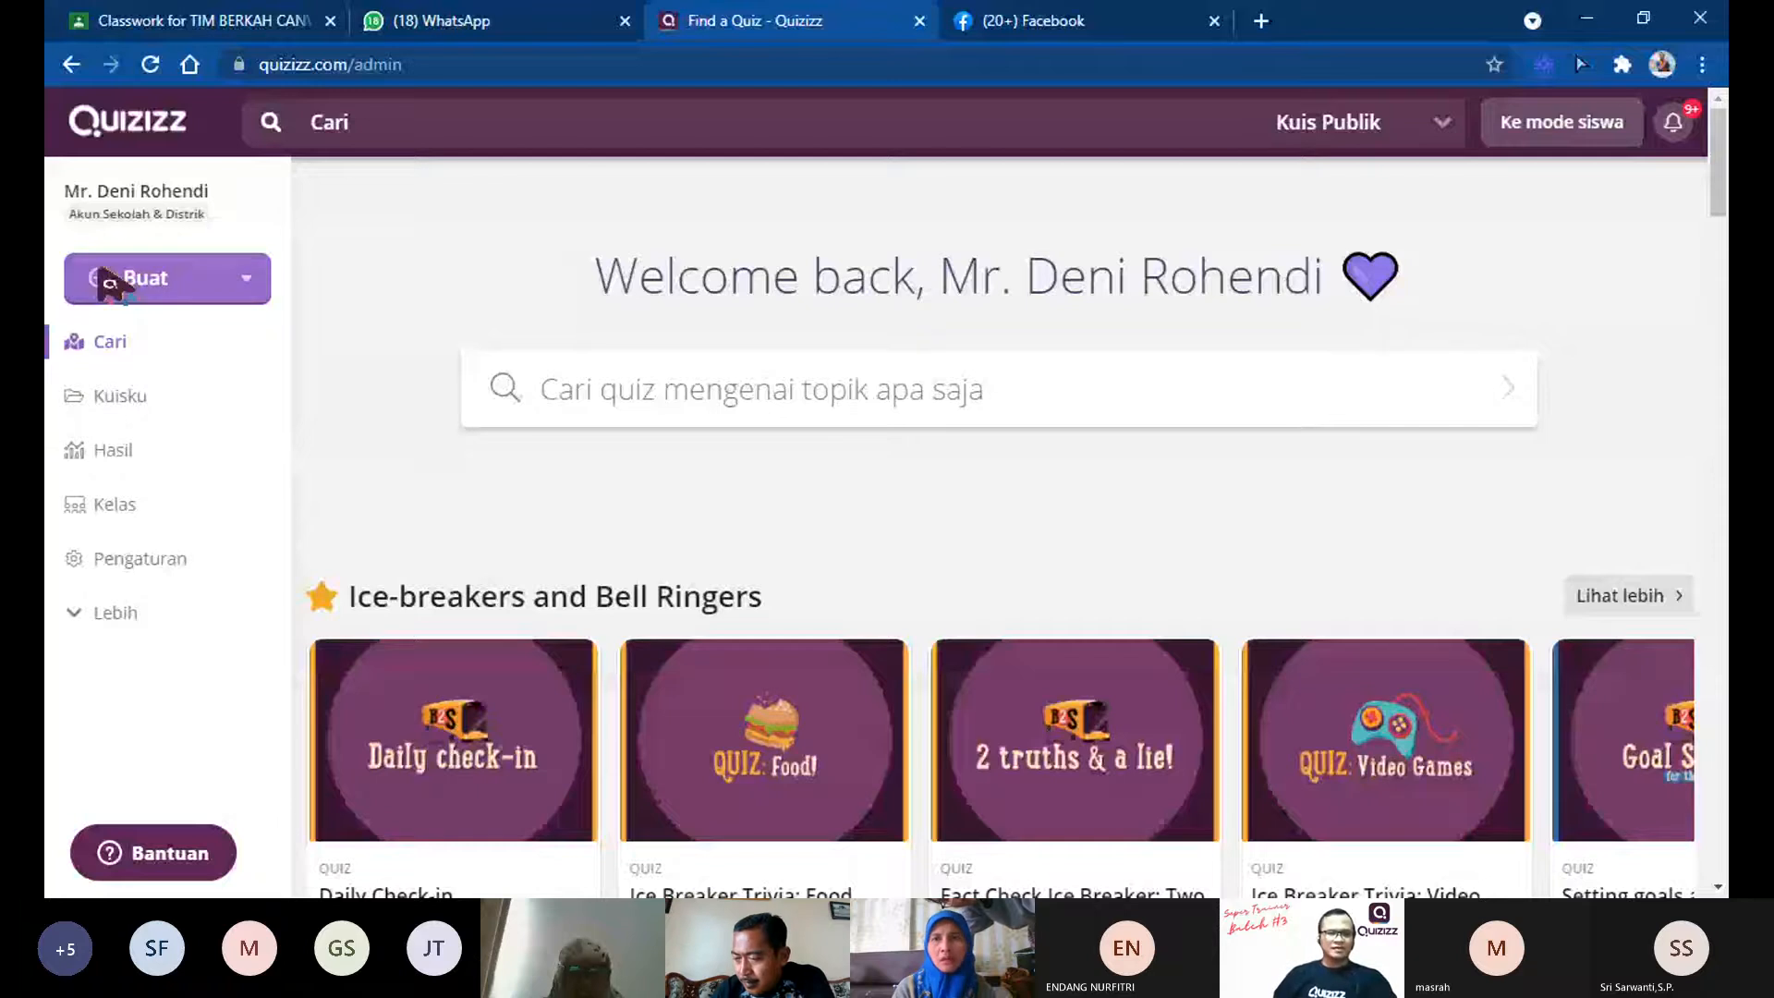
left_click(104, 277)
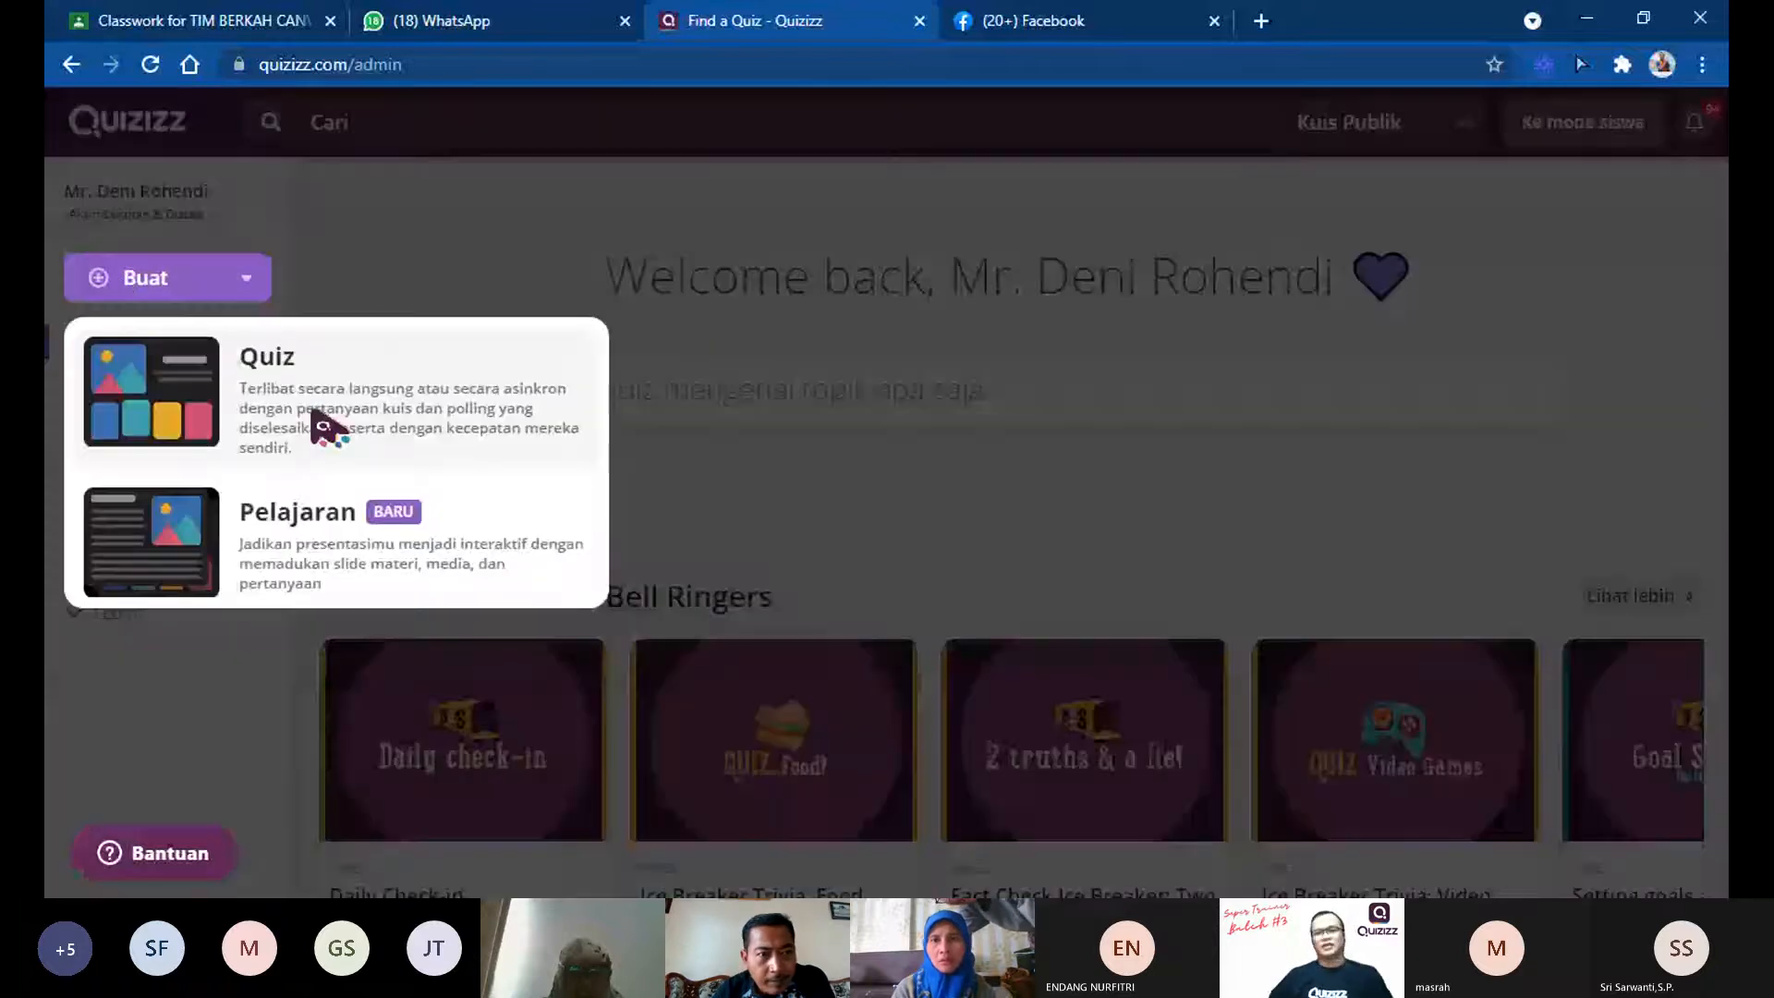
left_click(314, 416)
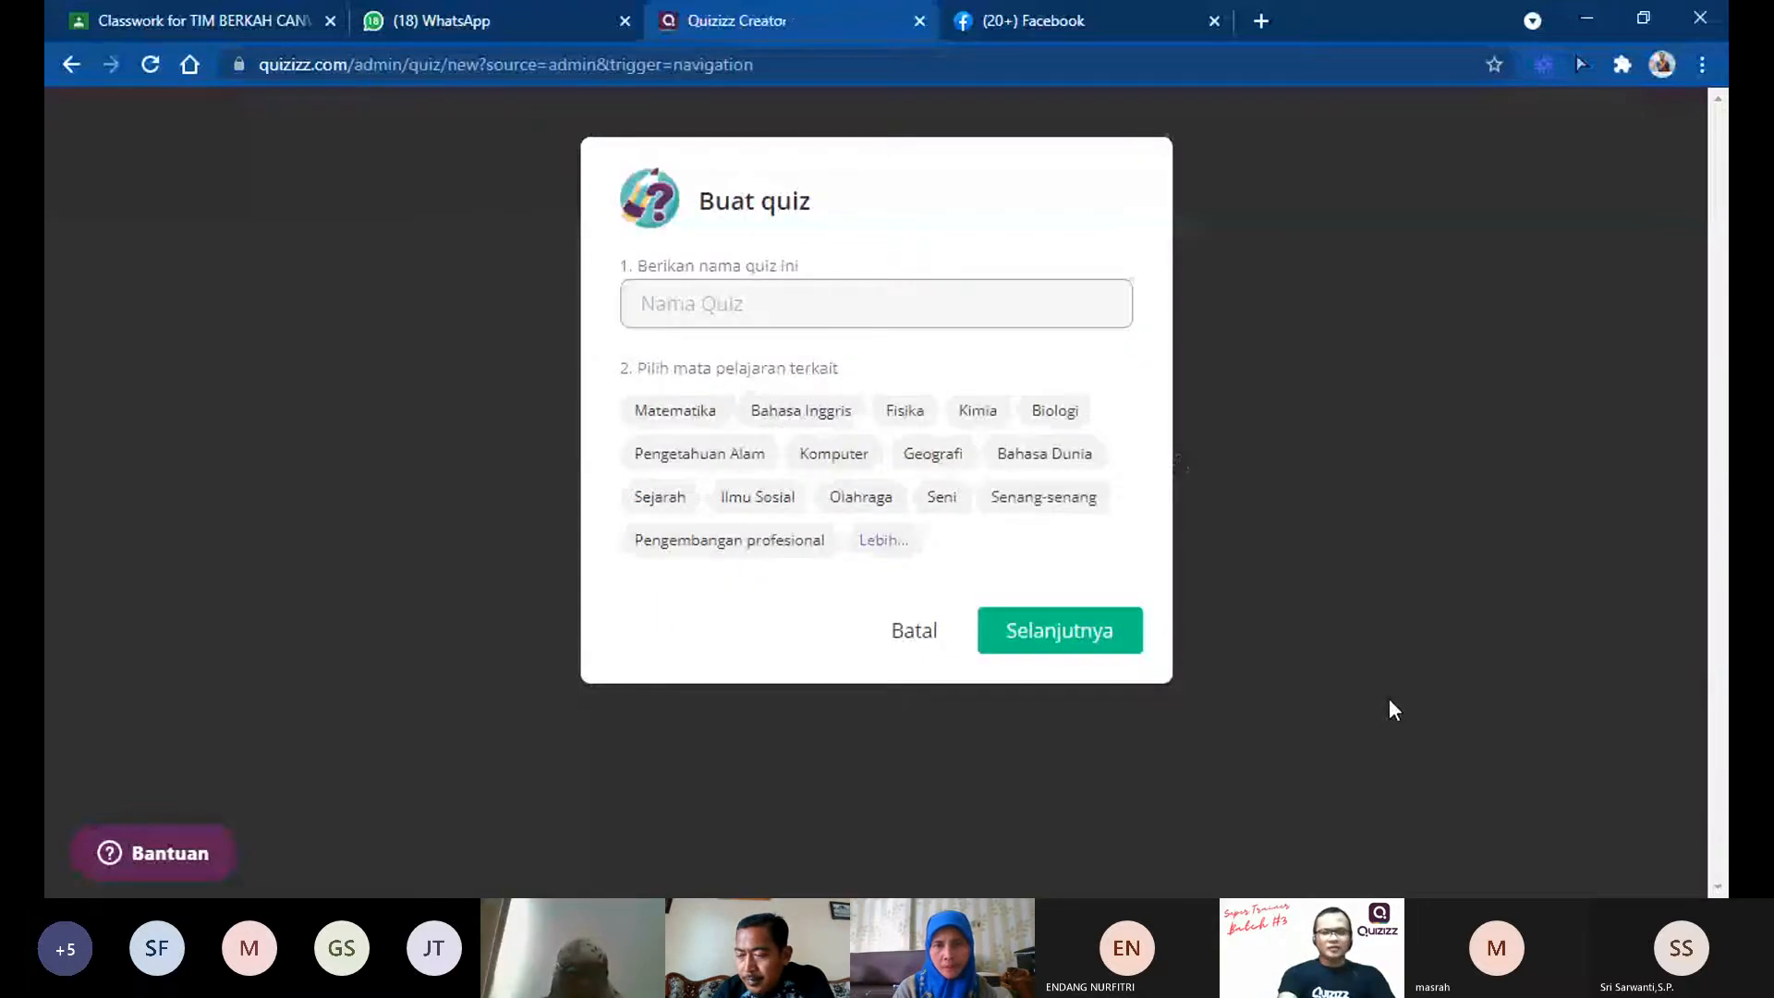
Step: Name the quiz "Keanekaragaman Makhluk Hidup" and create it with the subjects Biology and Science
left_click(772, 305)
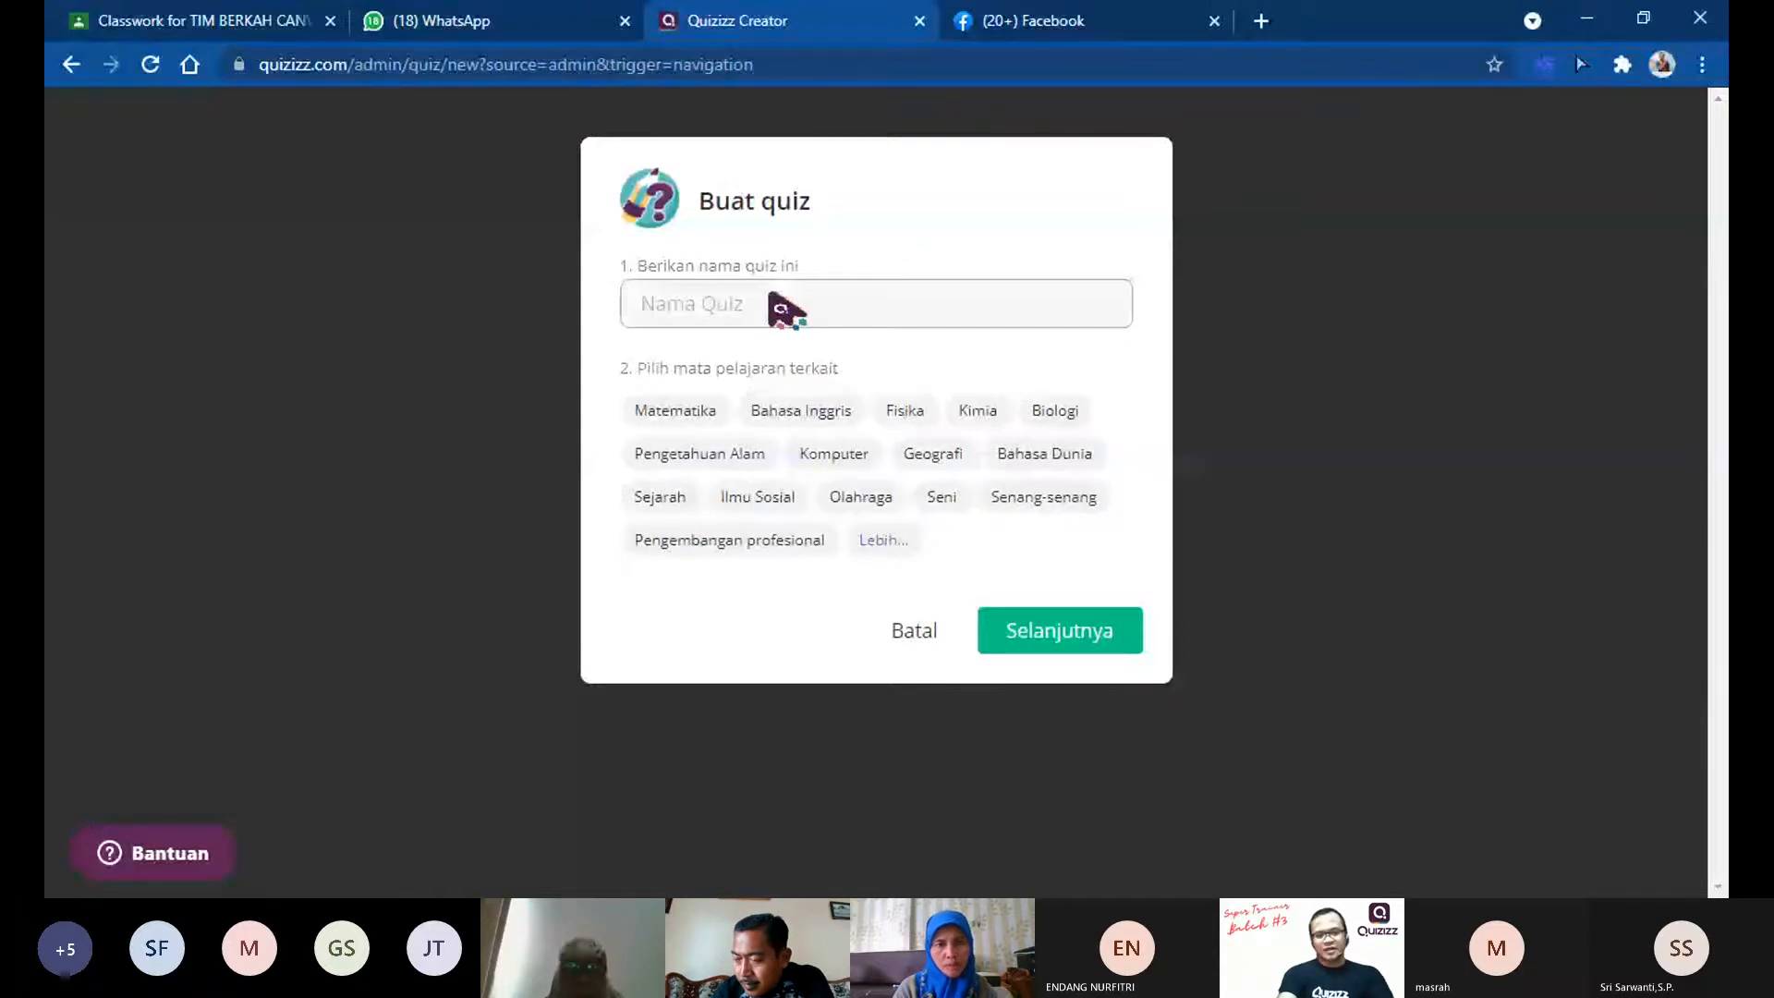
type("K")
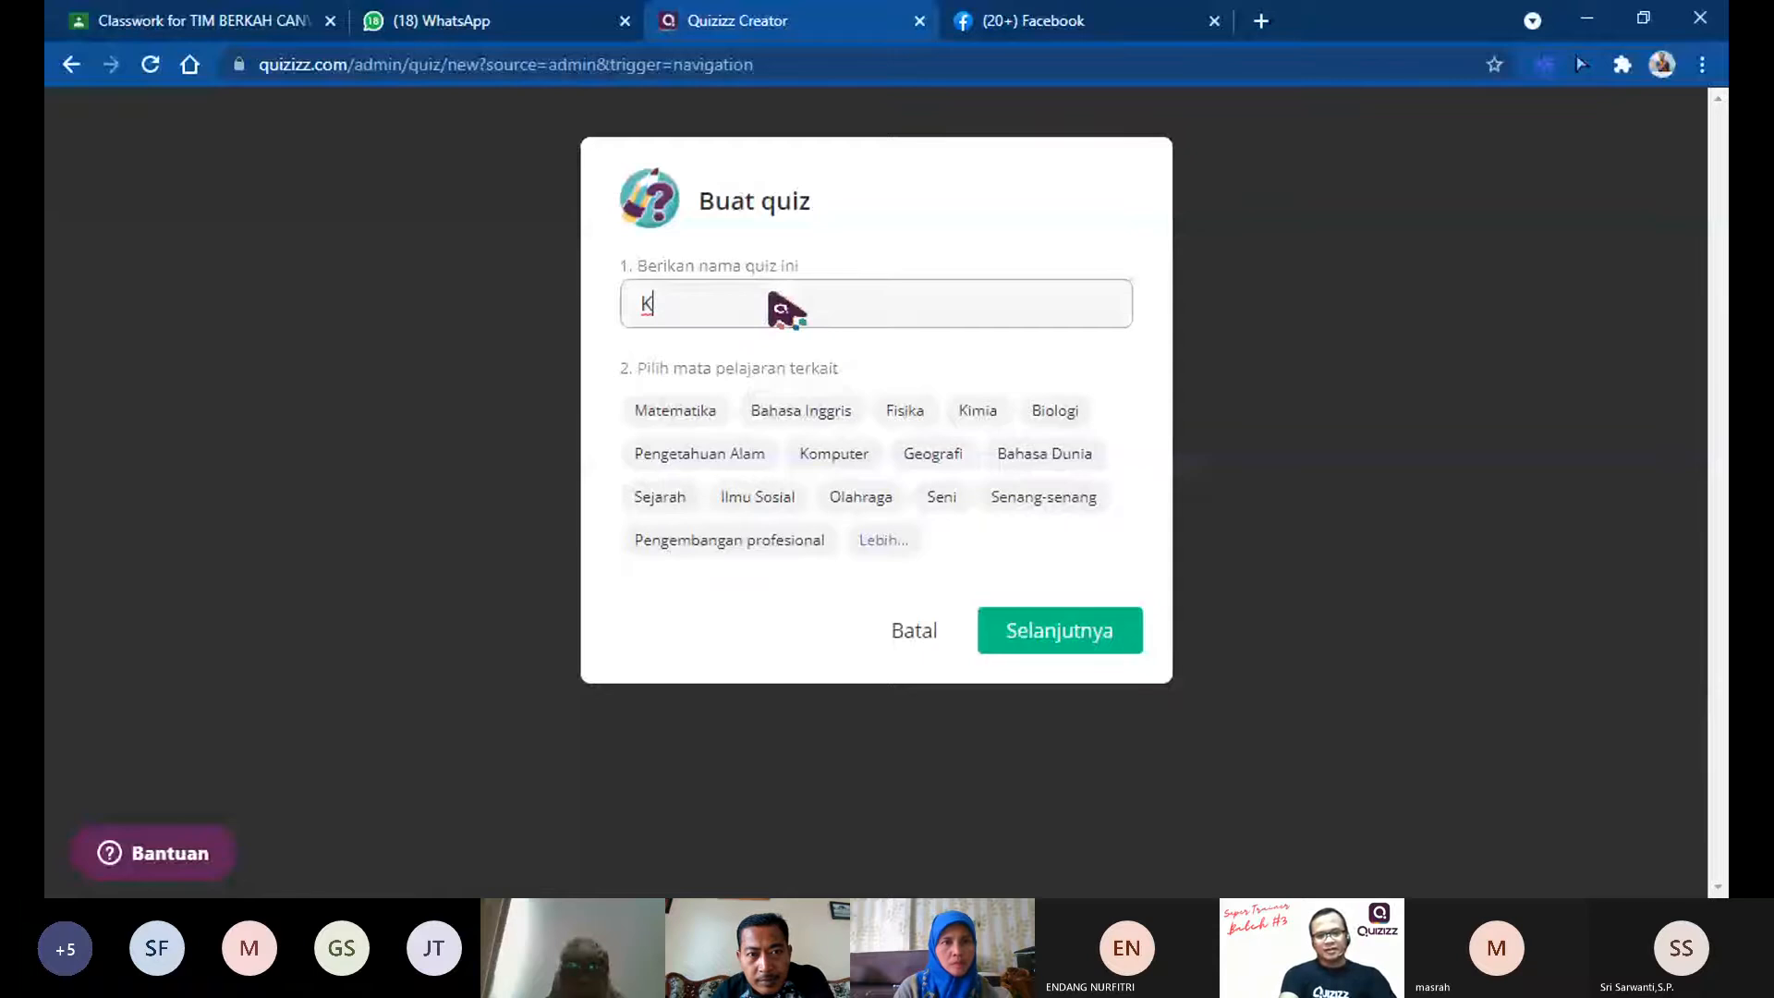
type("eanekara")
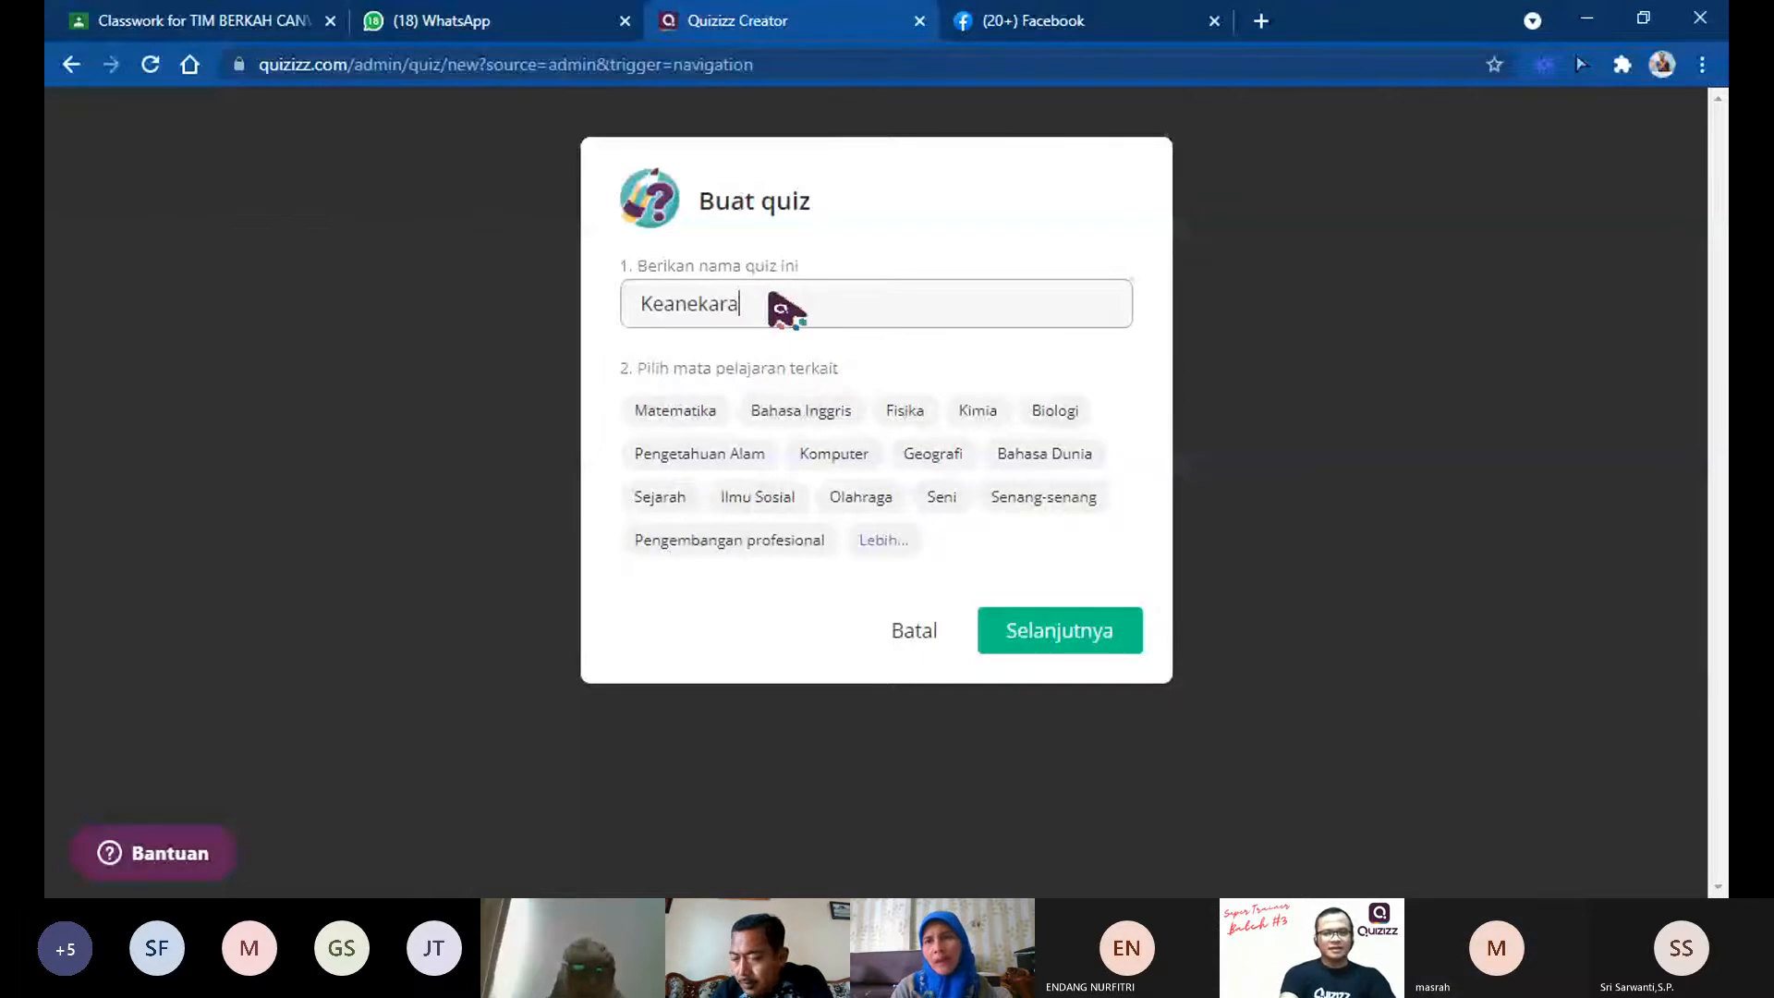
type("gaman Makhluk Hidup")
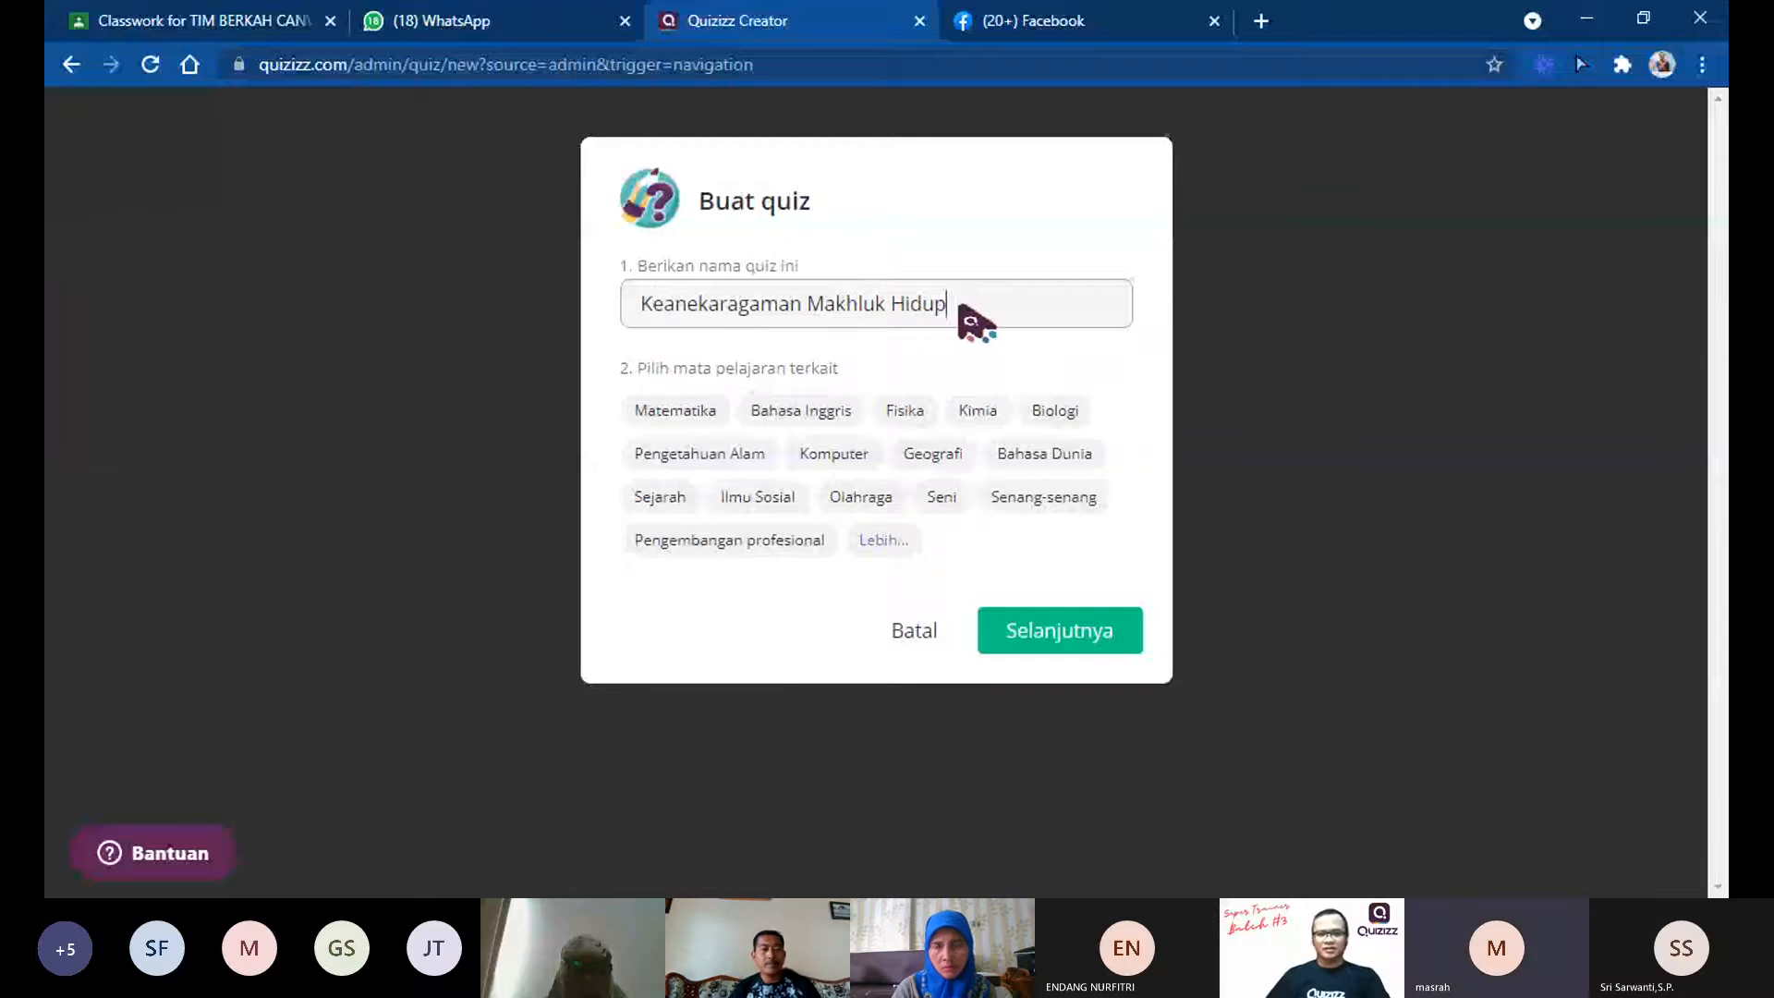
left_click_drag(960, 305, 638, 294)
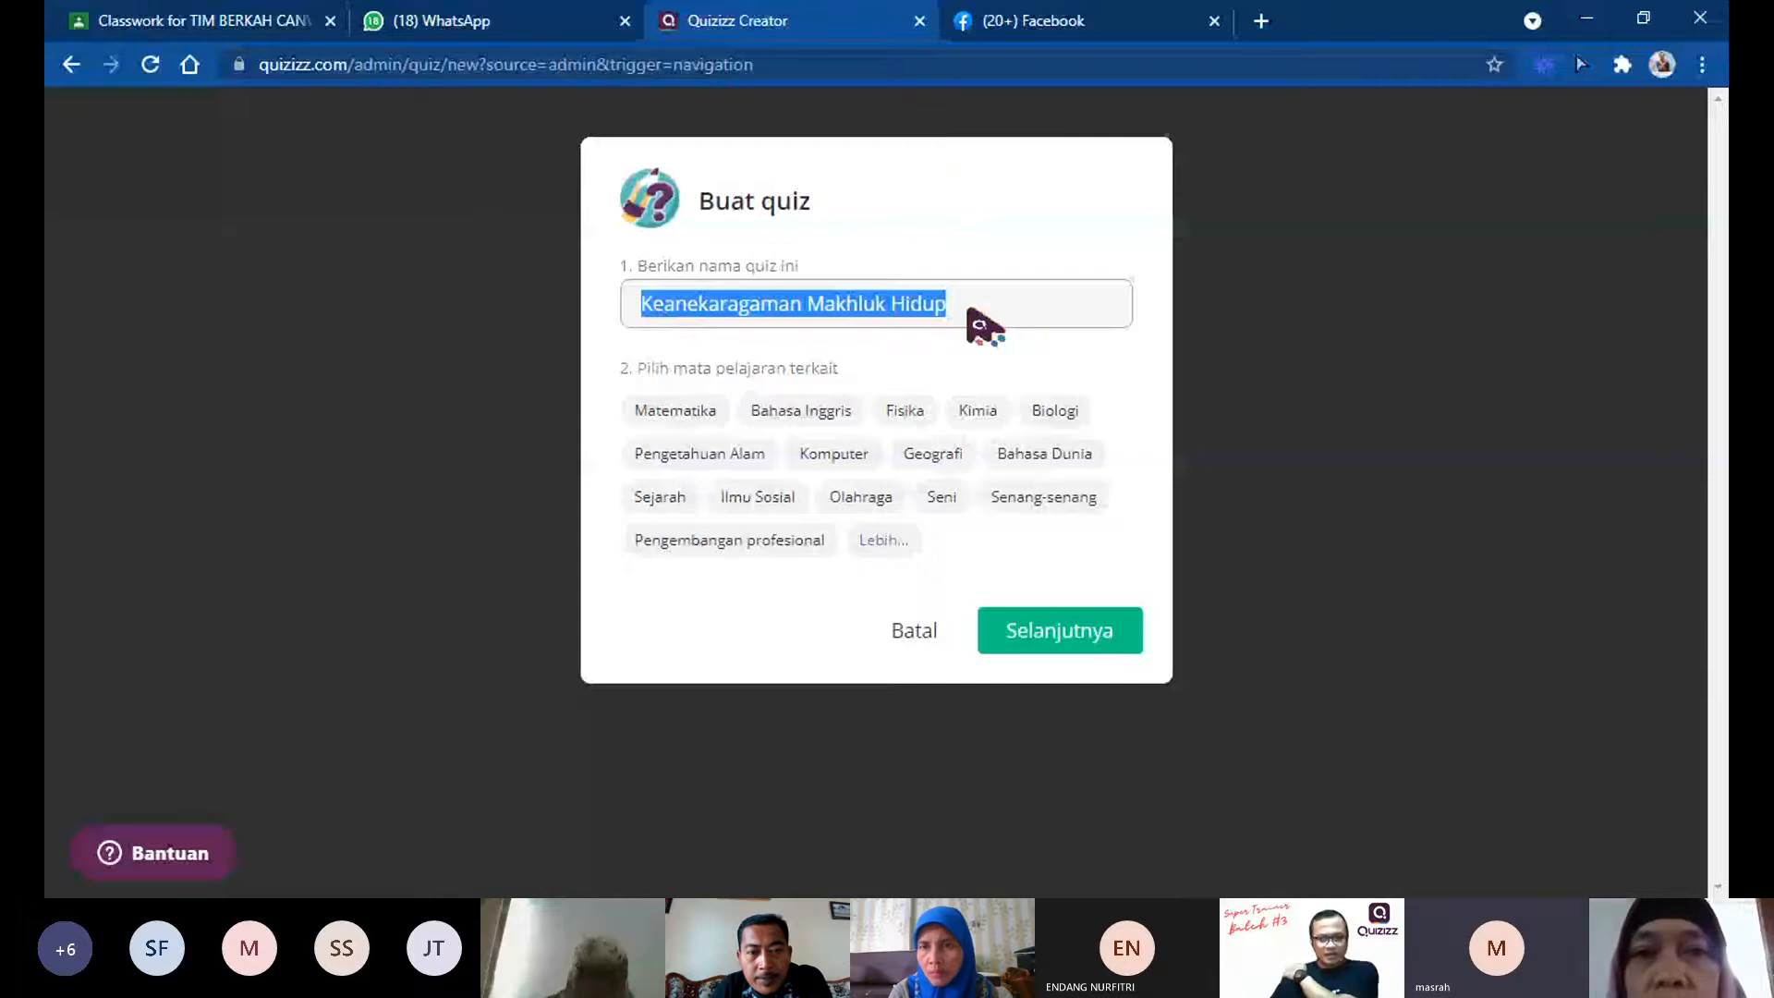
left_click(968, 313)
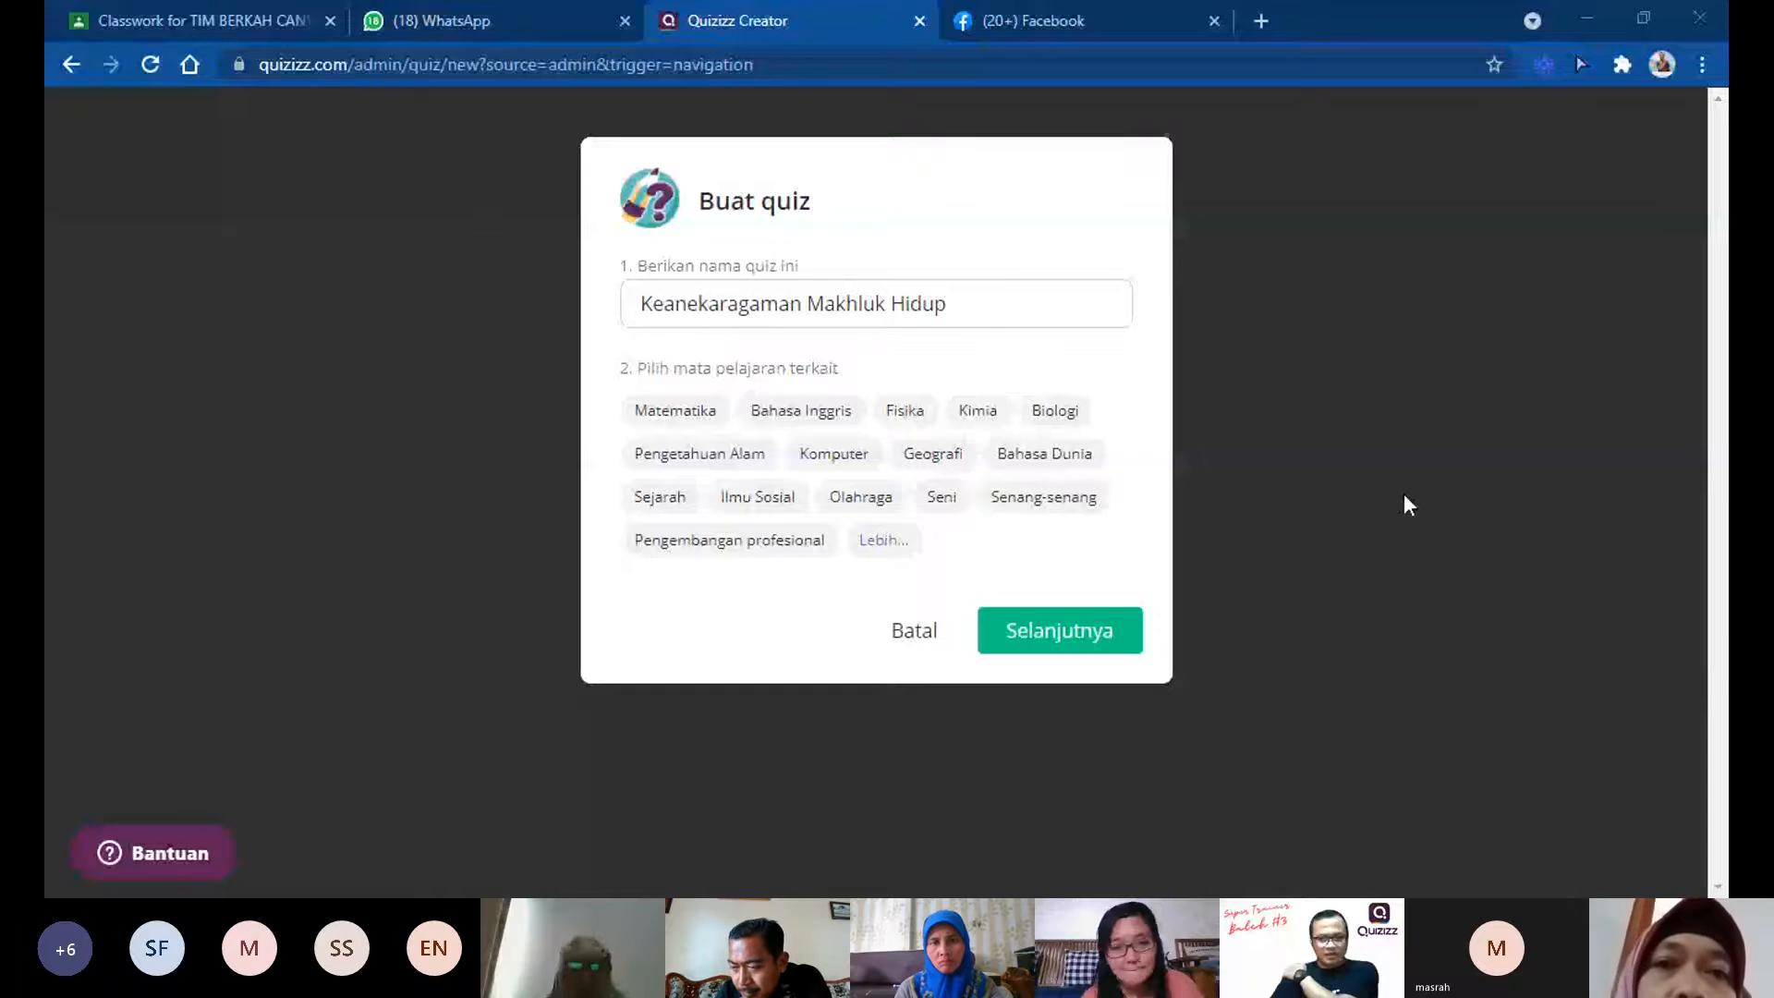
left_click(1044, 806)
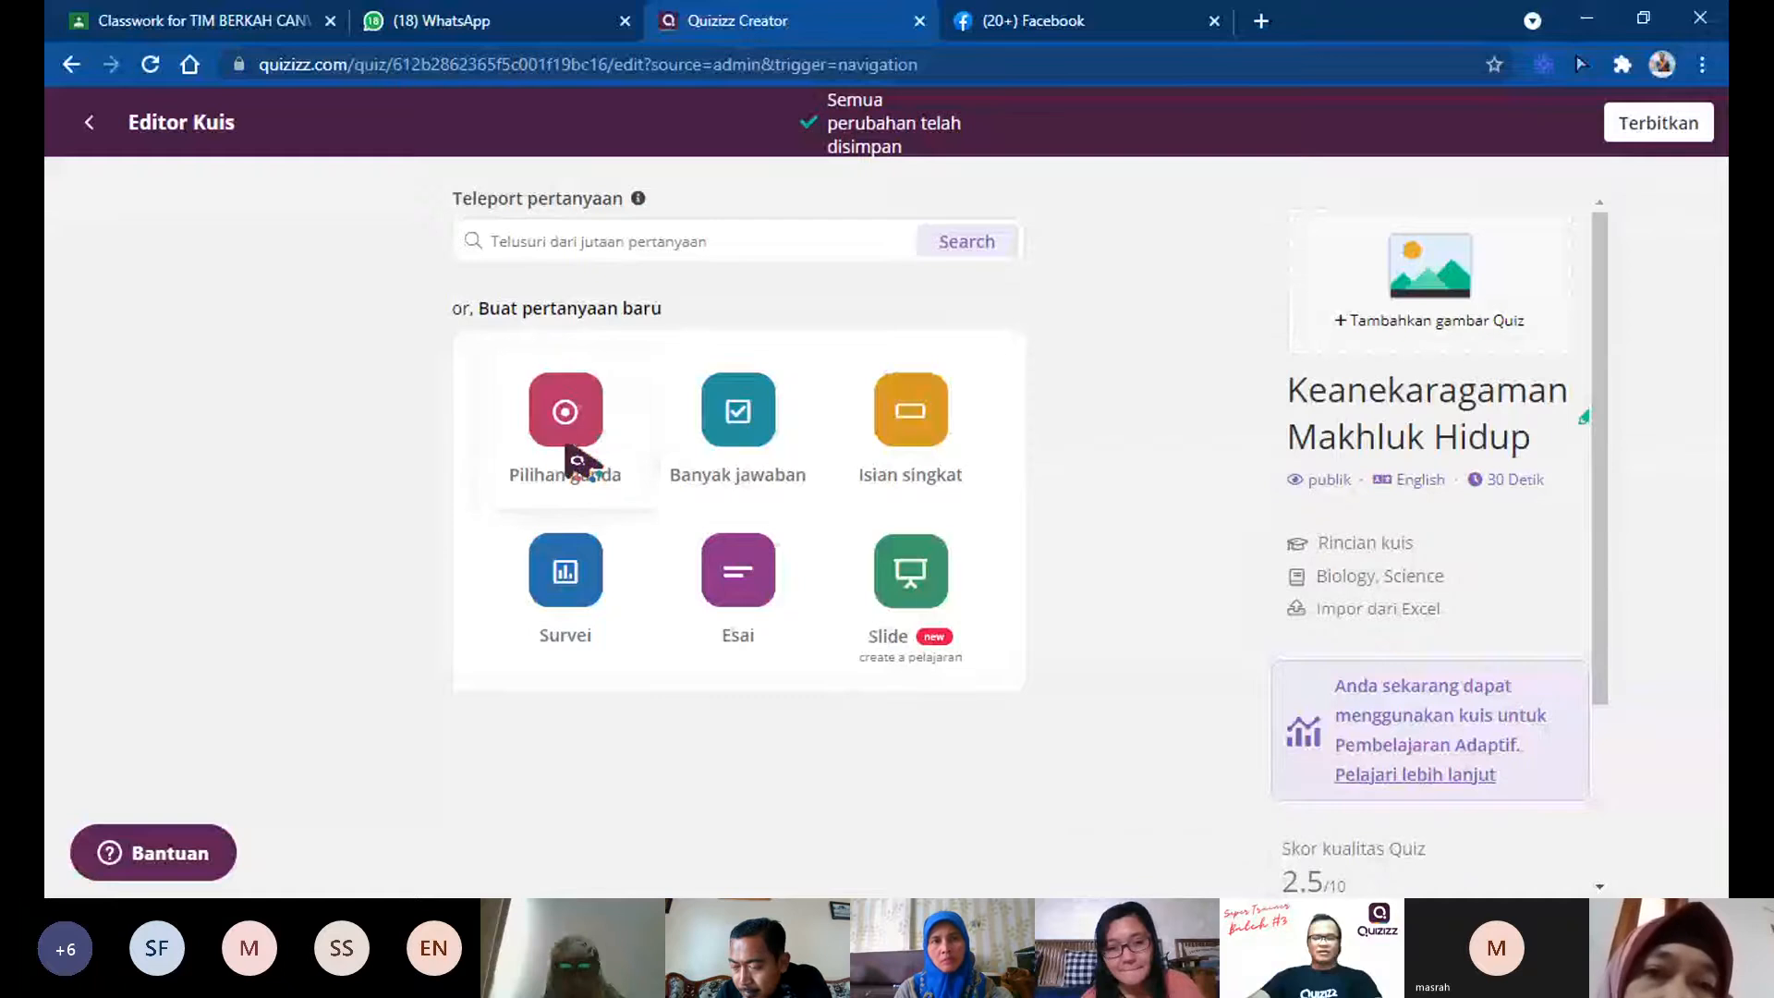
key("alt+Tab")
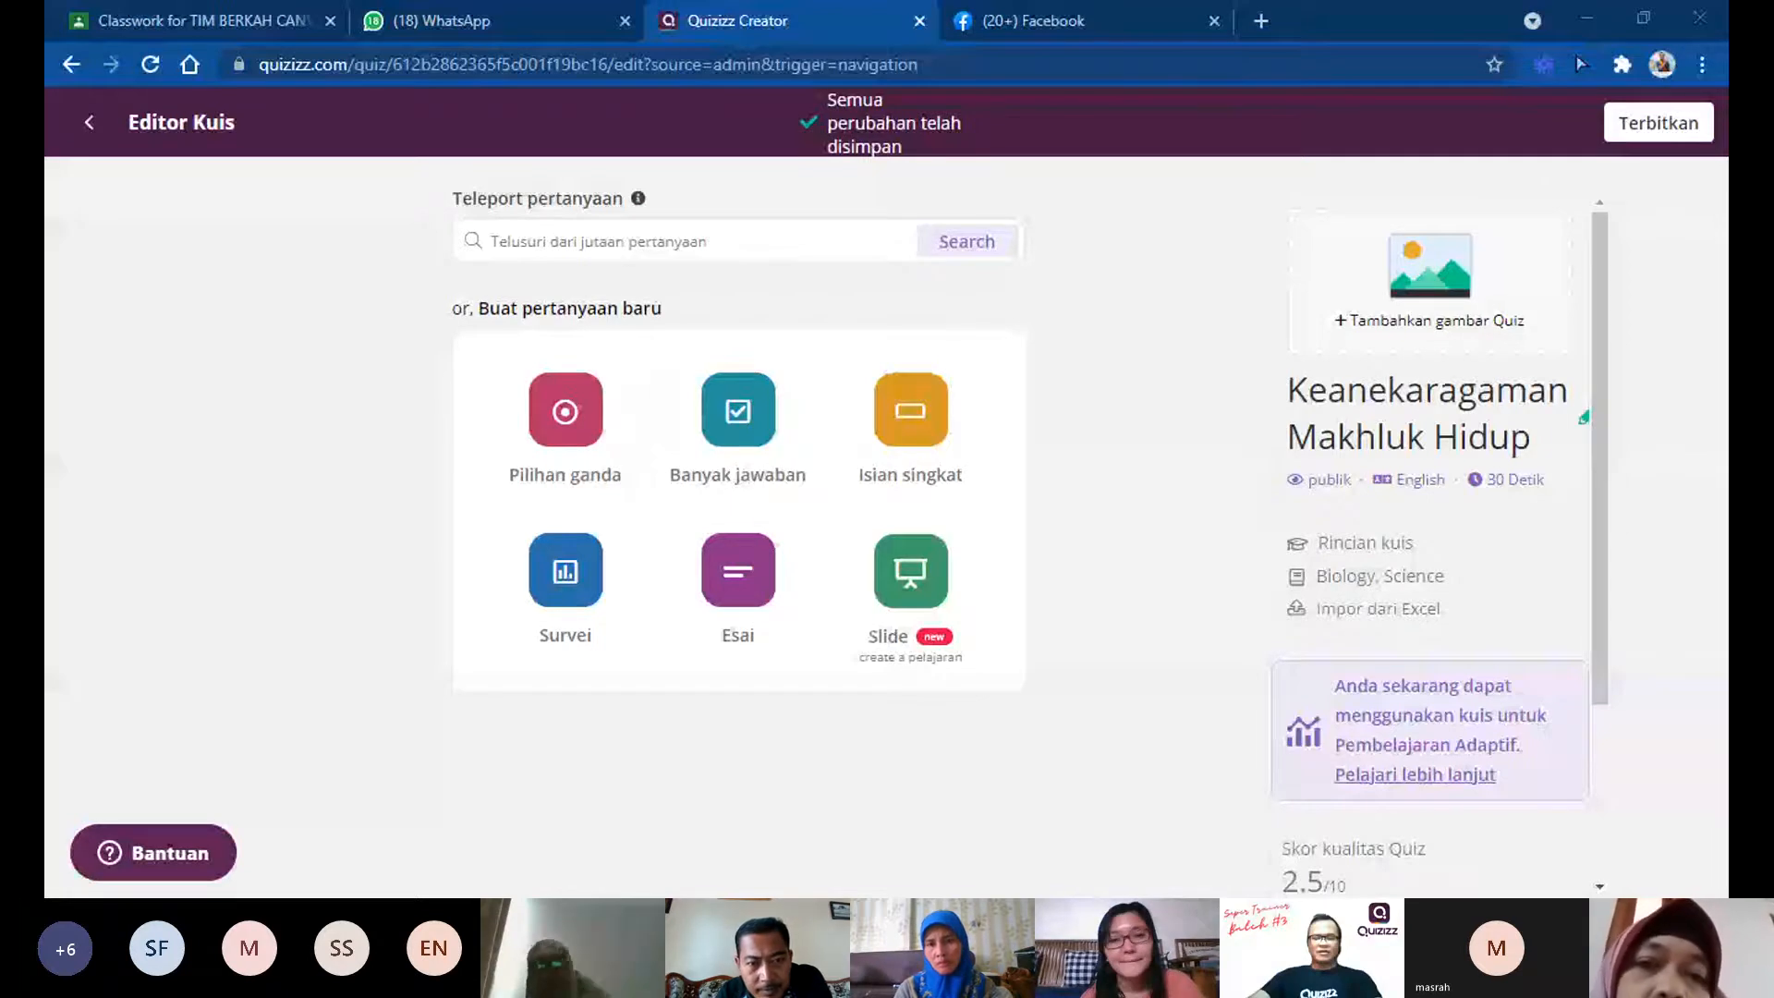
key("alt+Tab")
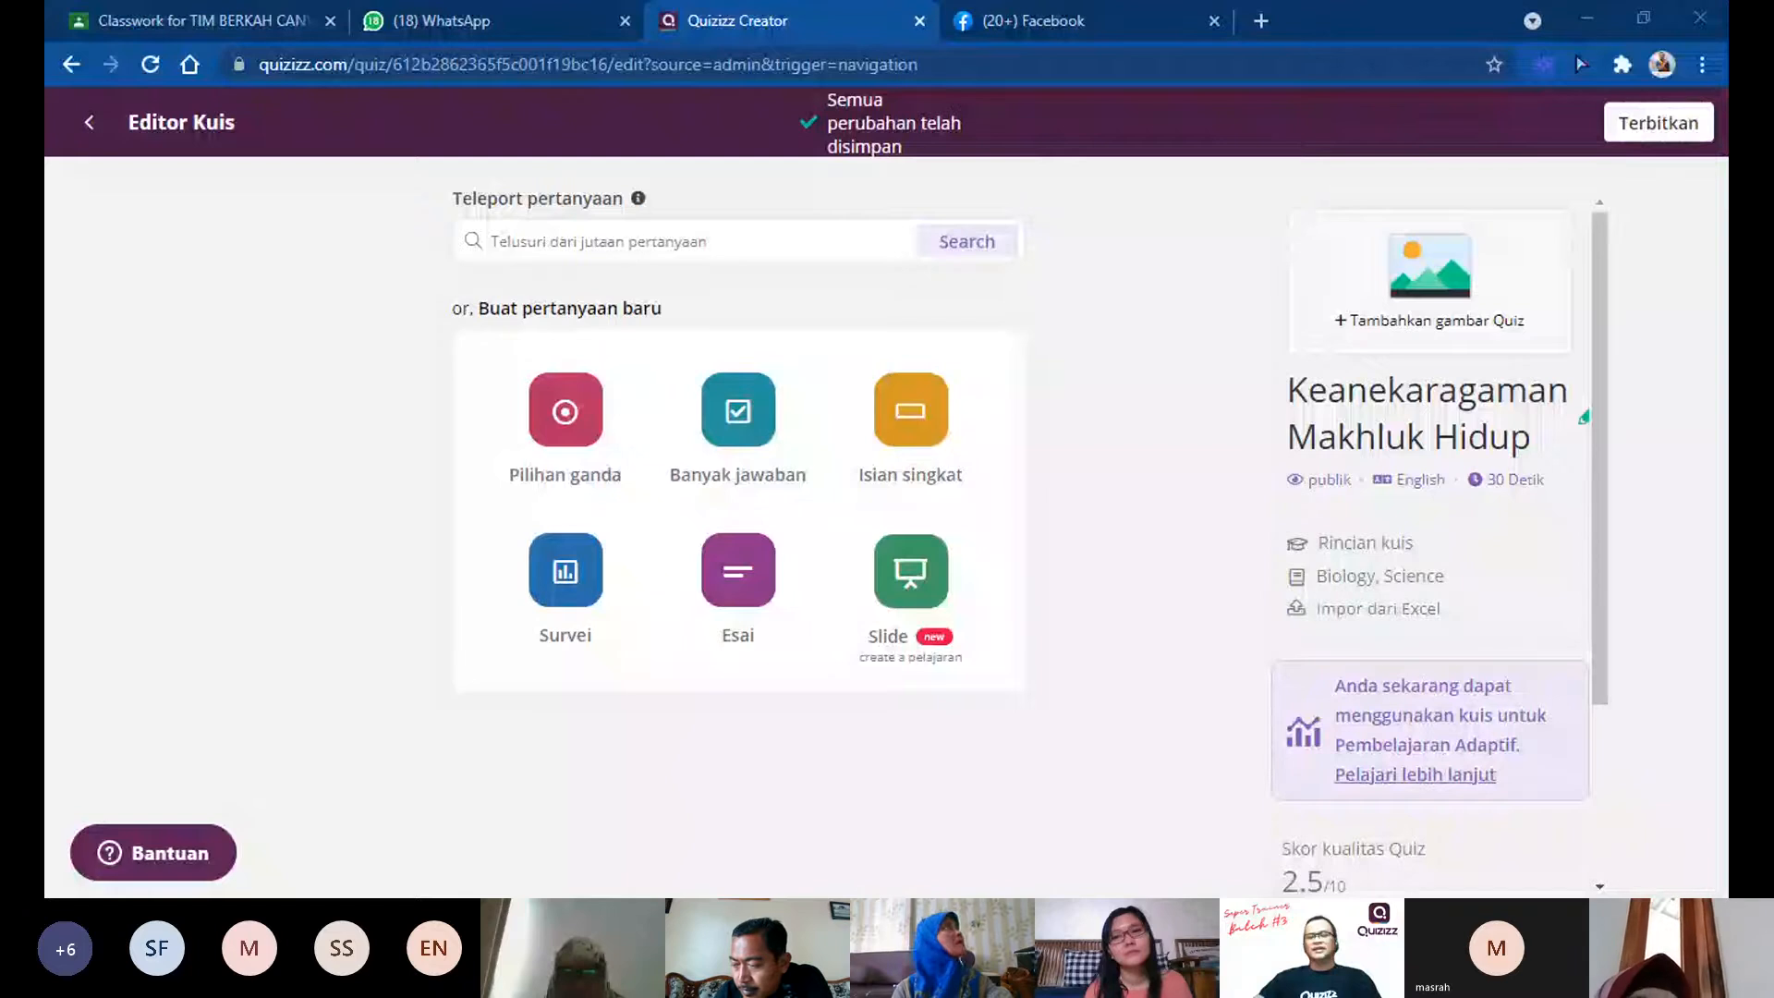
left_click(1683, 814)
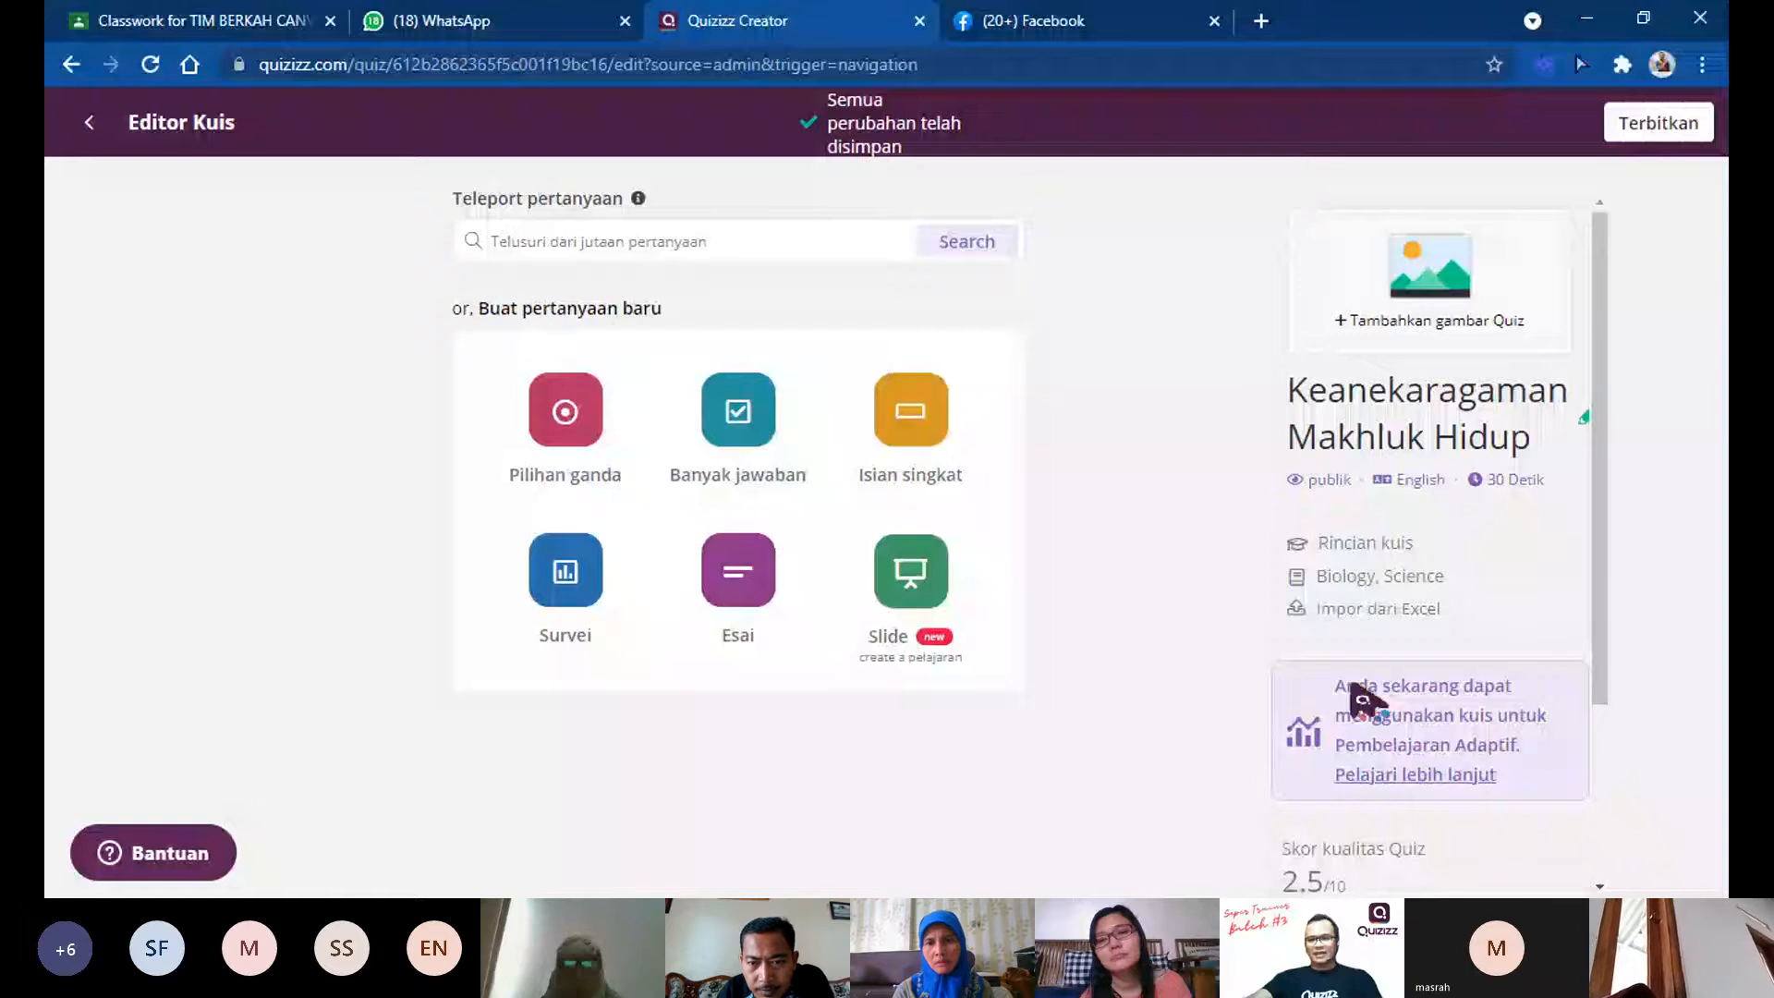
Step: Download the sample spreadsheet template offered for importing questions from Excel, and close the import dialog
left_click(1386, 610)
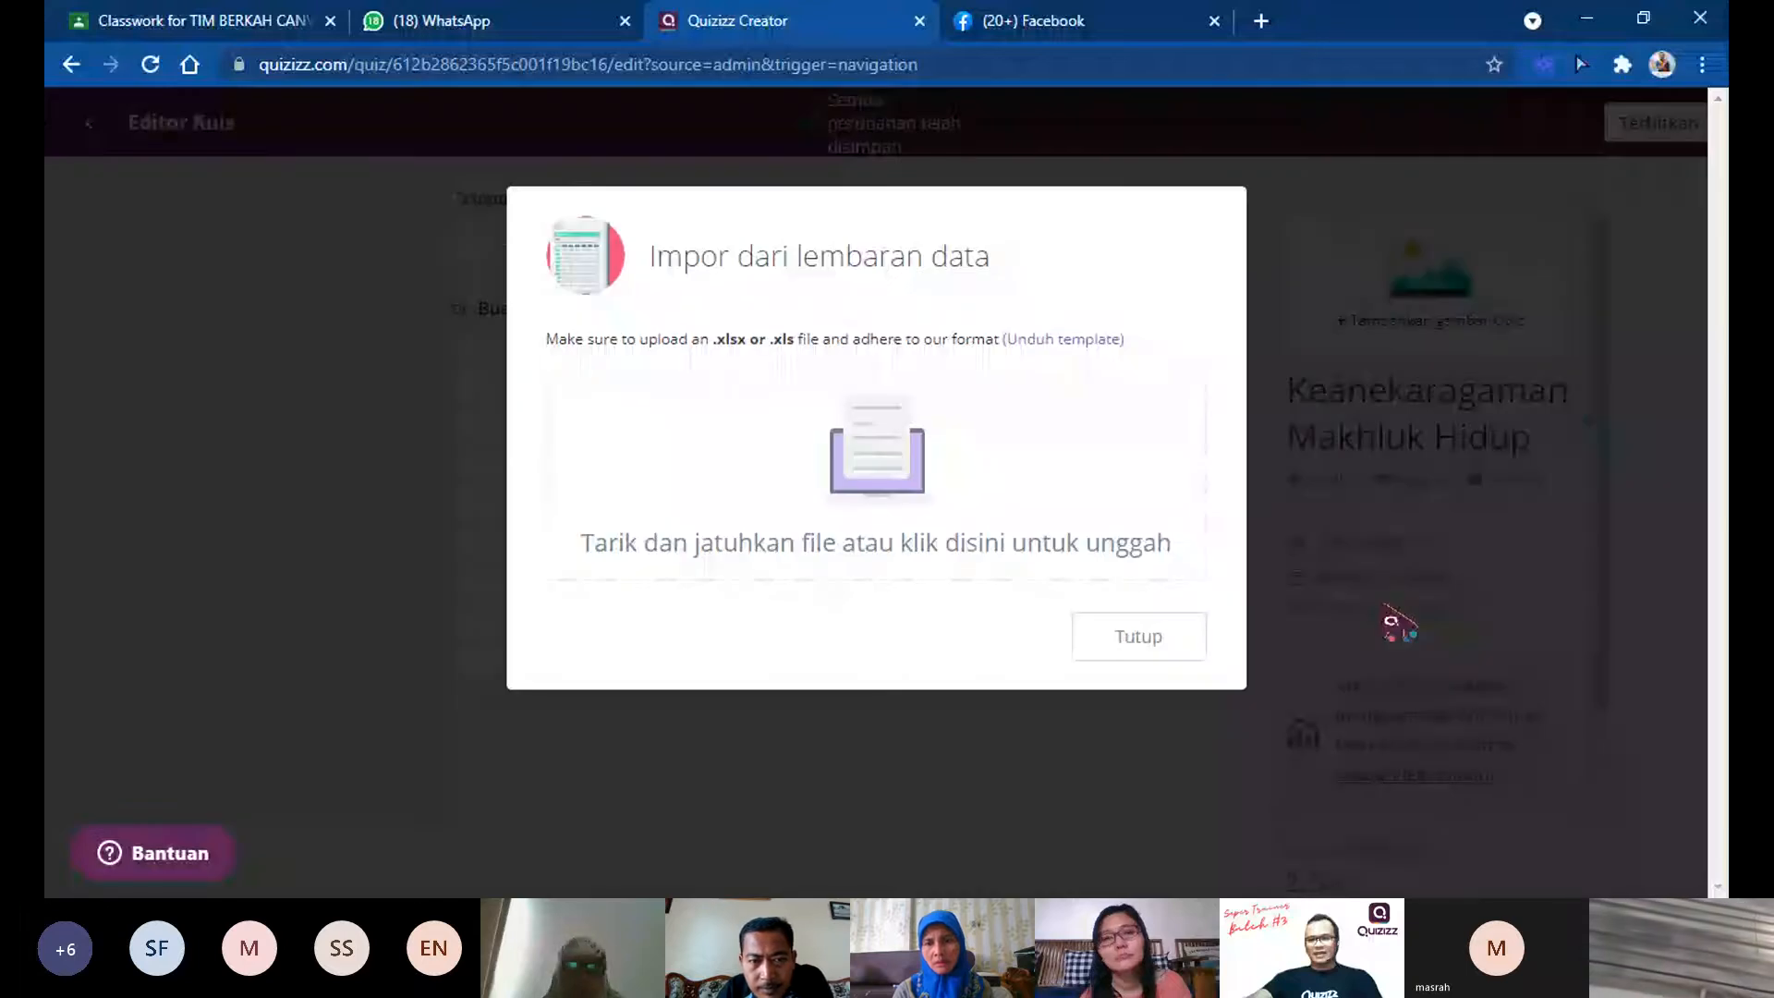
left_click(1185, 503)
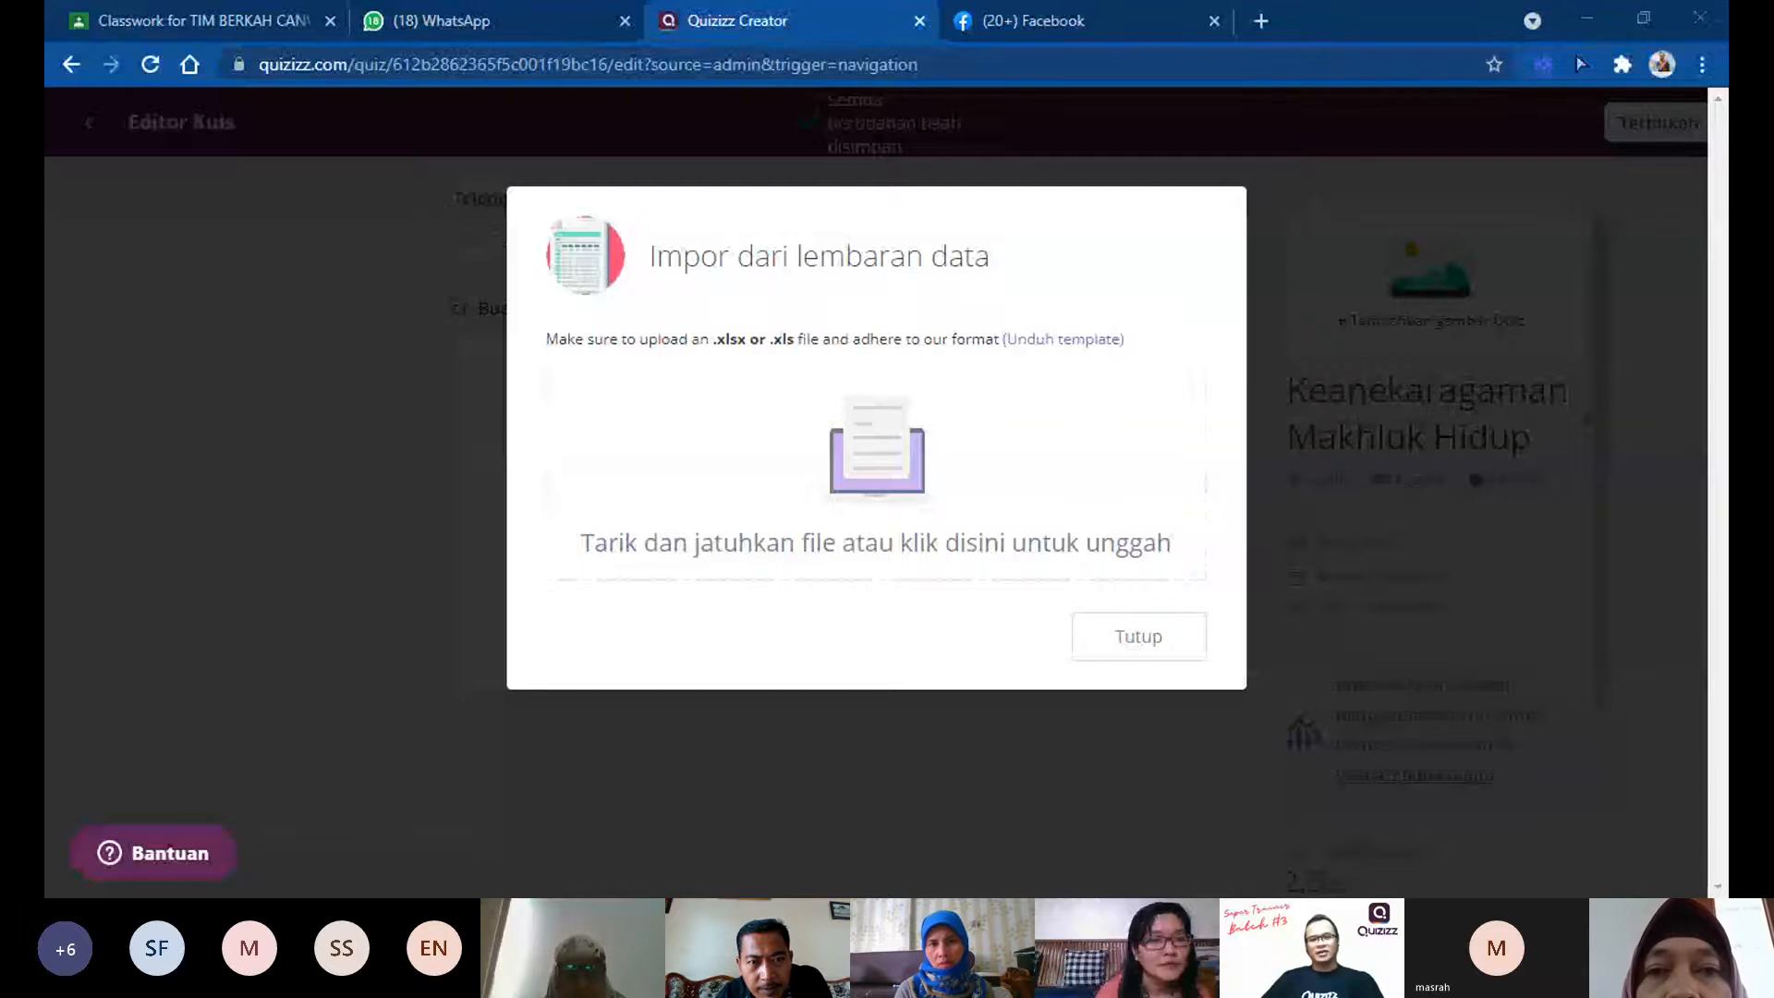
left_click(1056, 340)
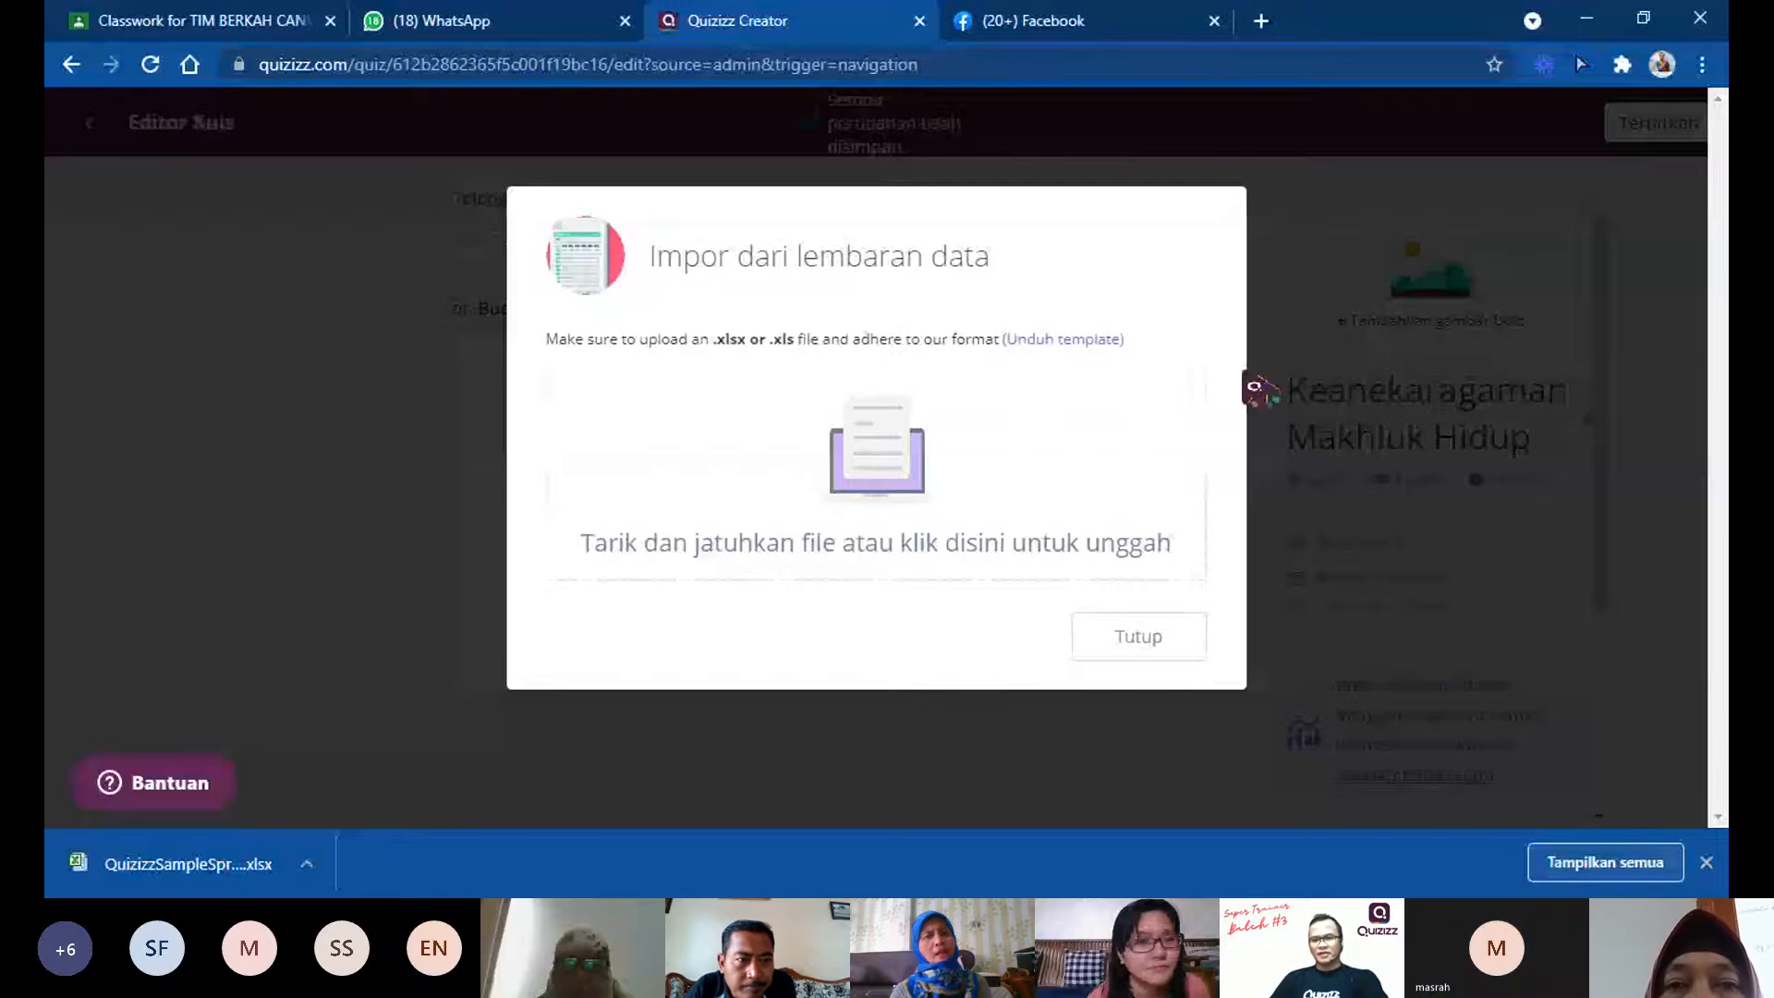
left_click(1367, 397)
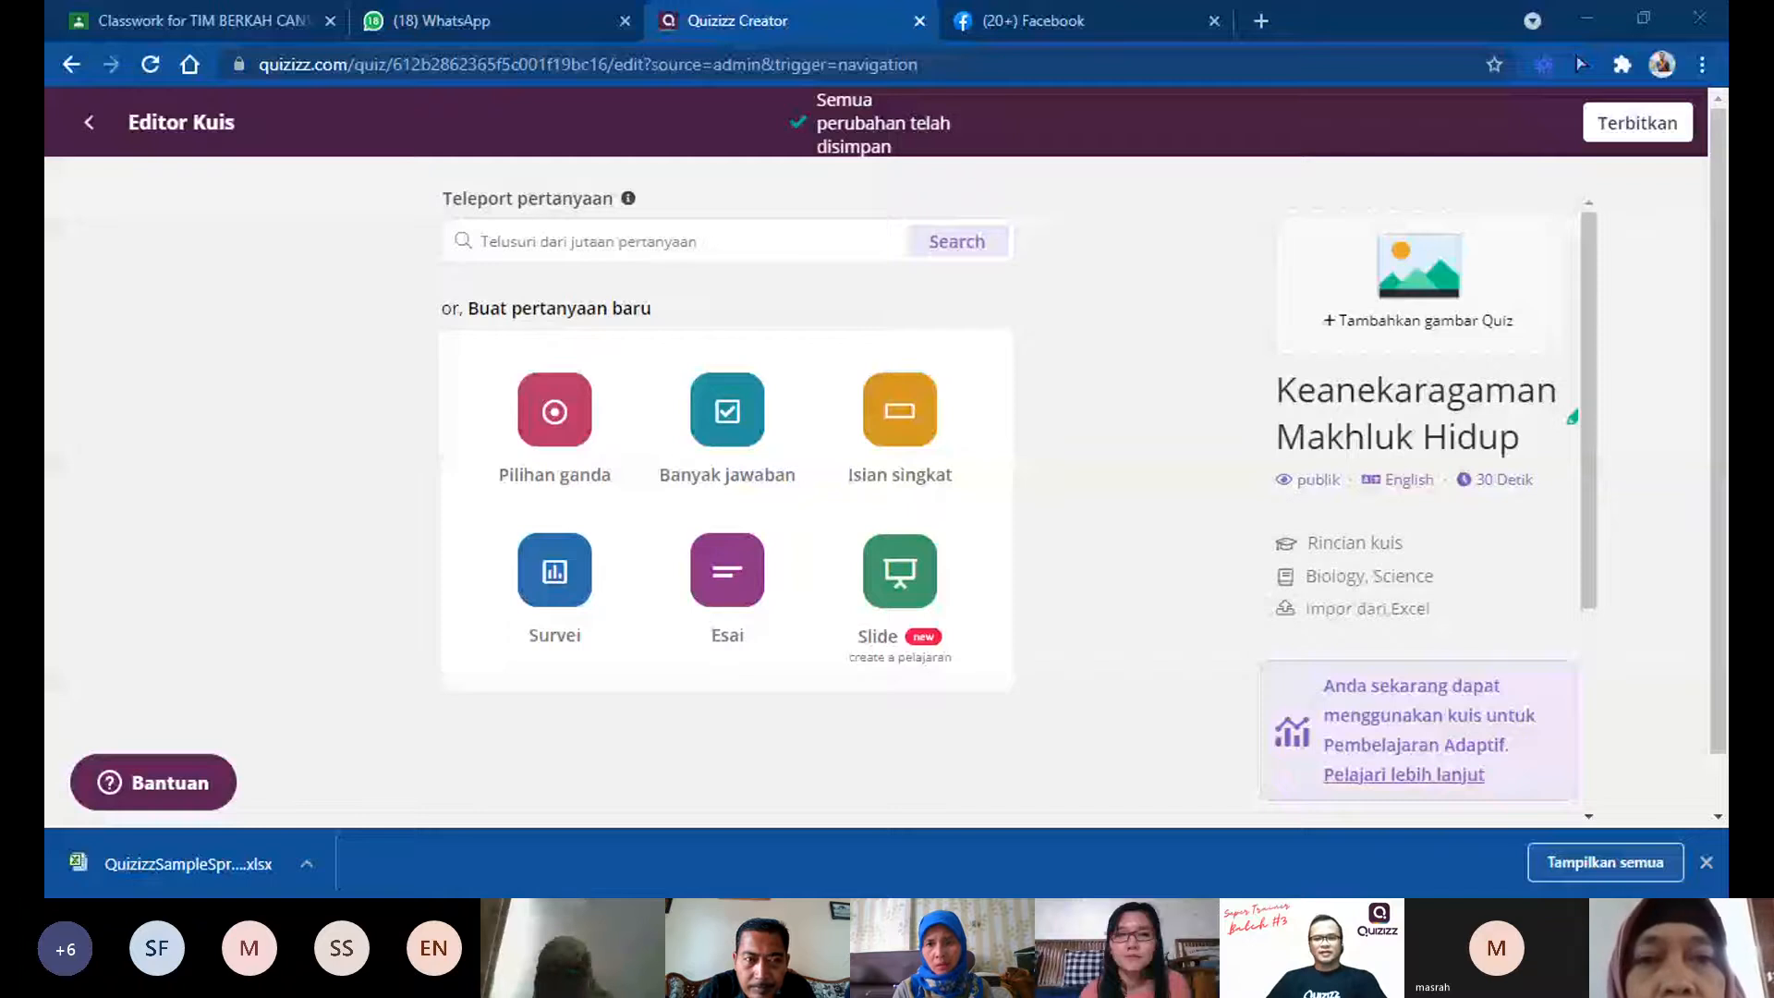
Step: Open the downloaded Quizizz sample spreadsheet in Excel and enable editing
left_click(1355, 618)
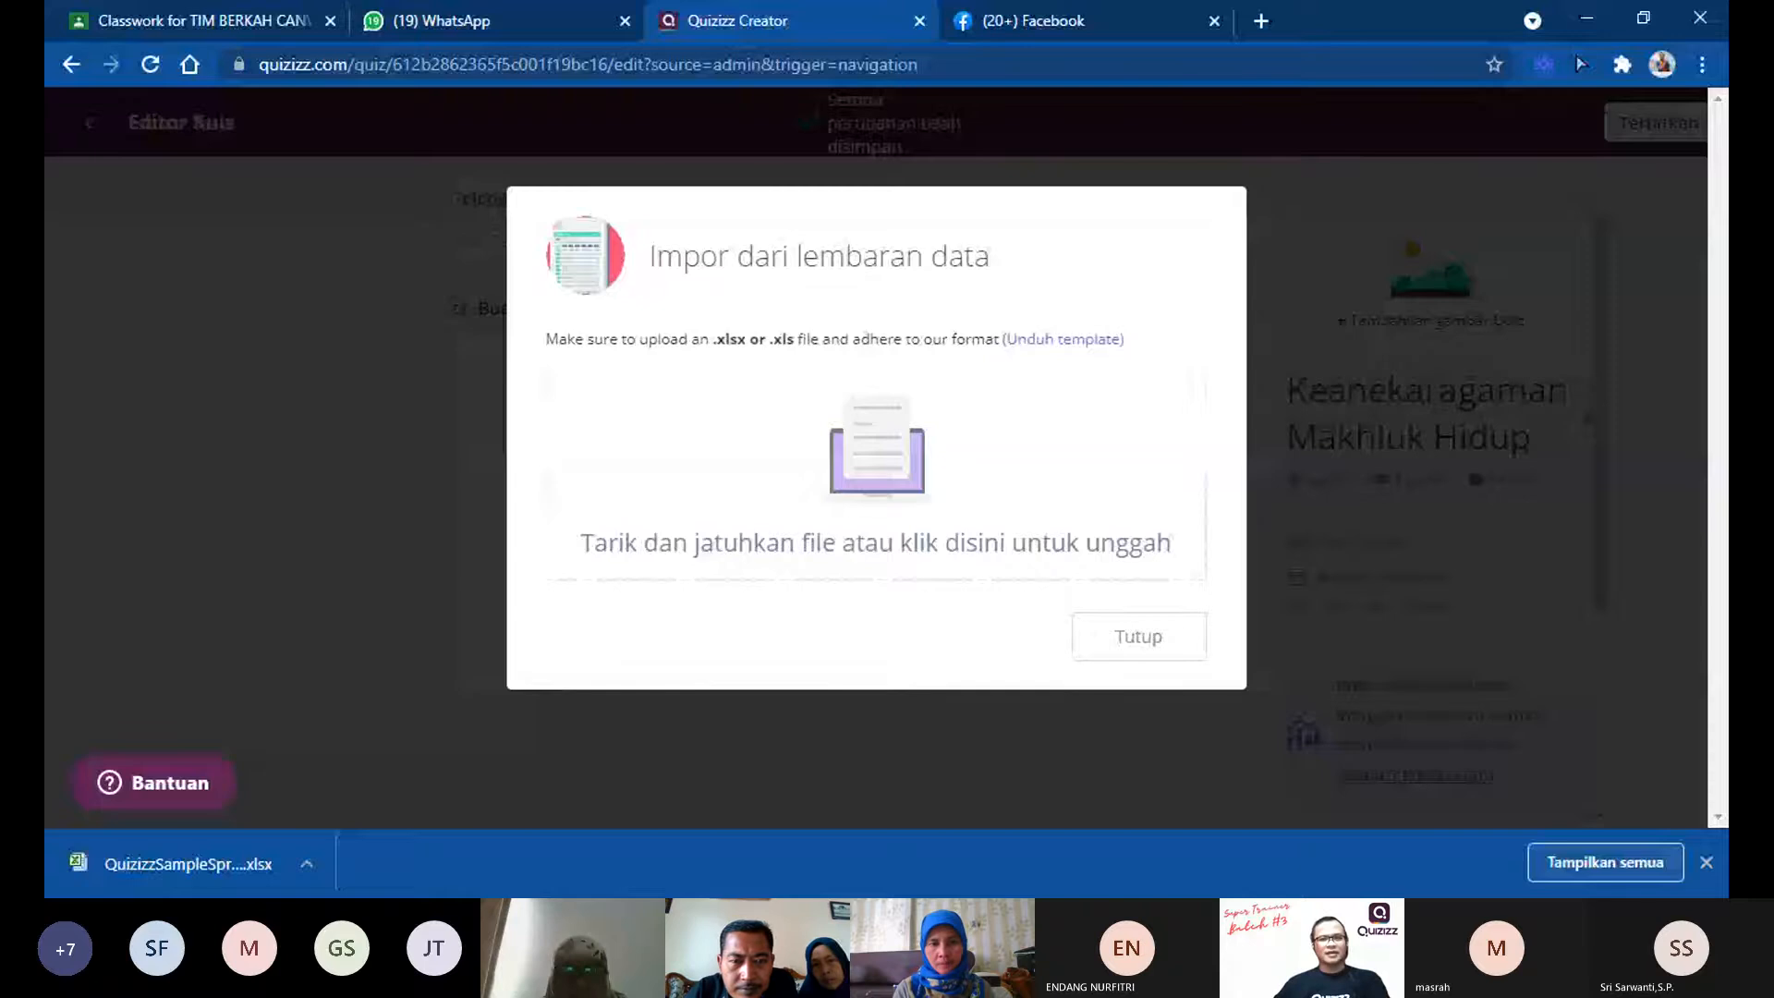
left_click(1517, 401)
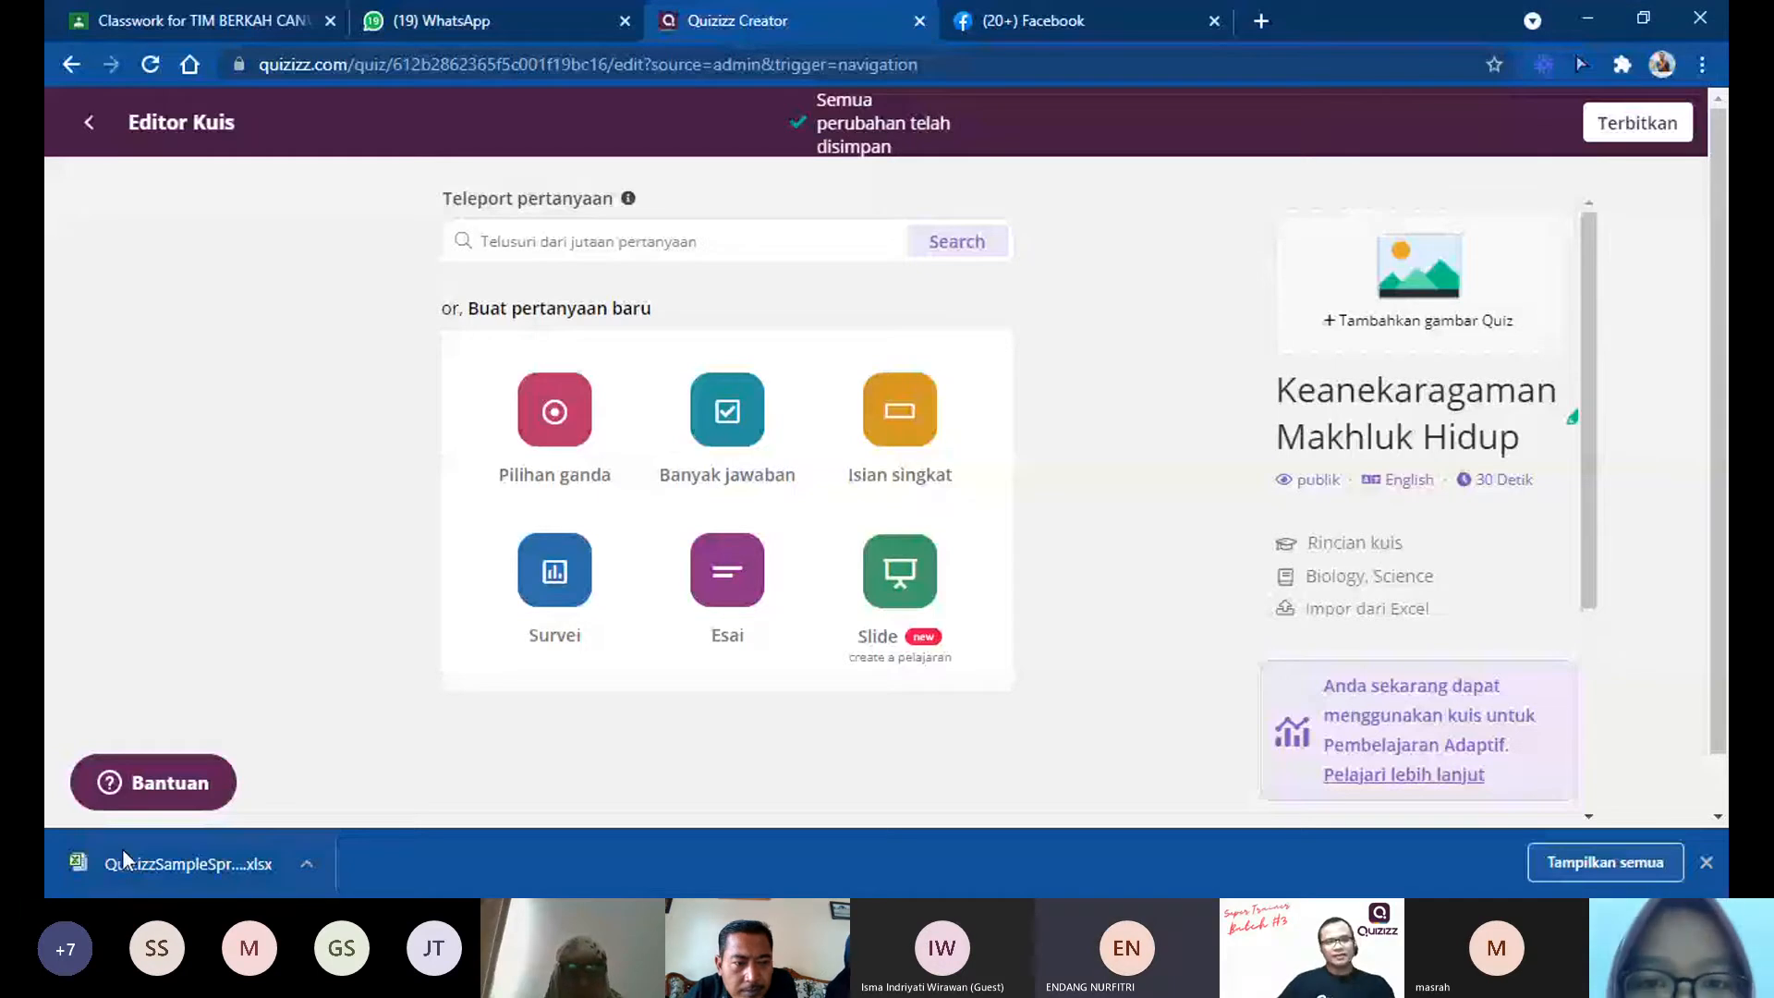
left_click(127, 860)
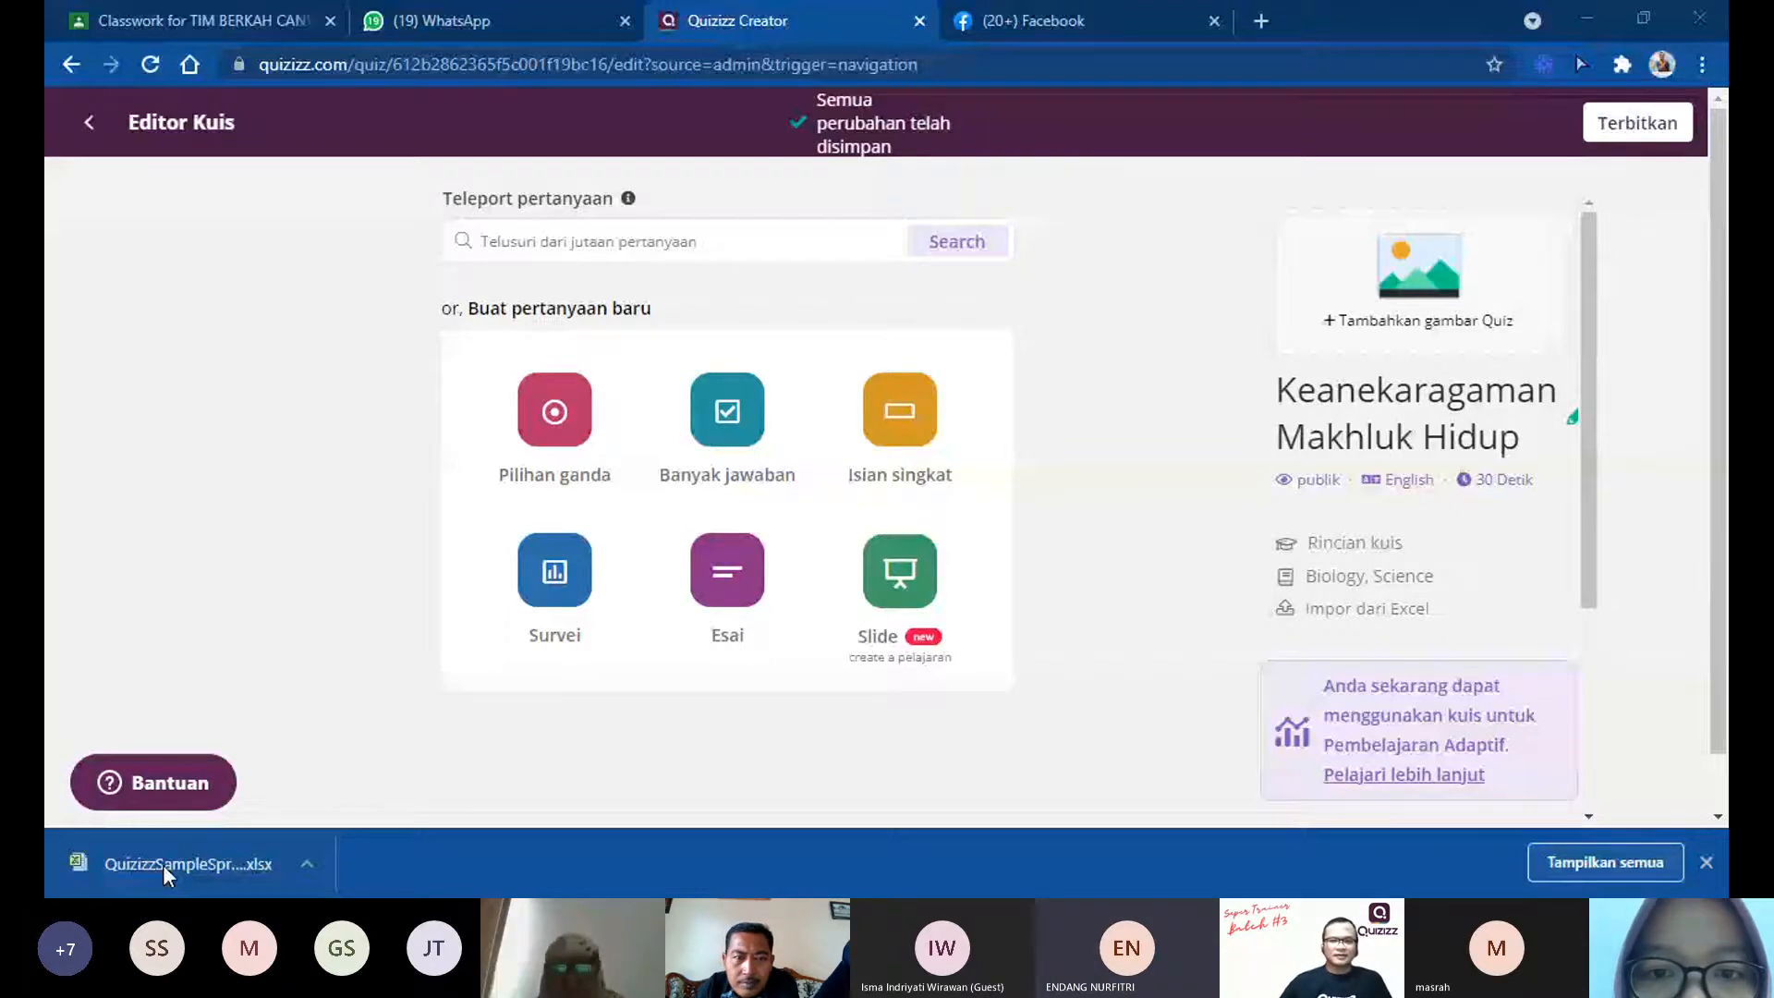
left_click(163, 863)
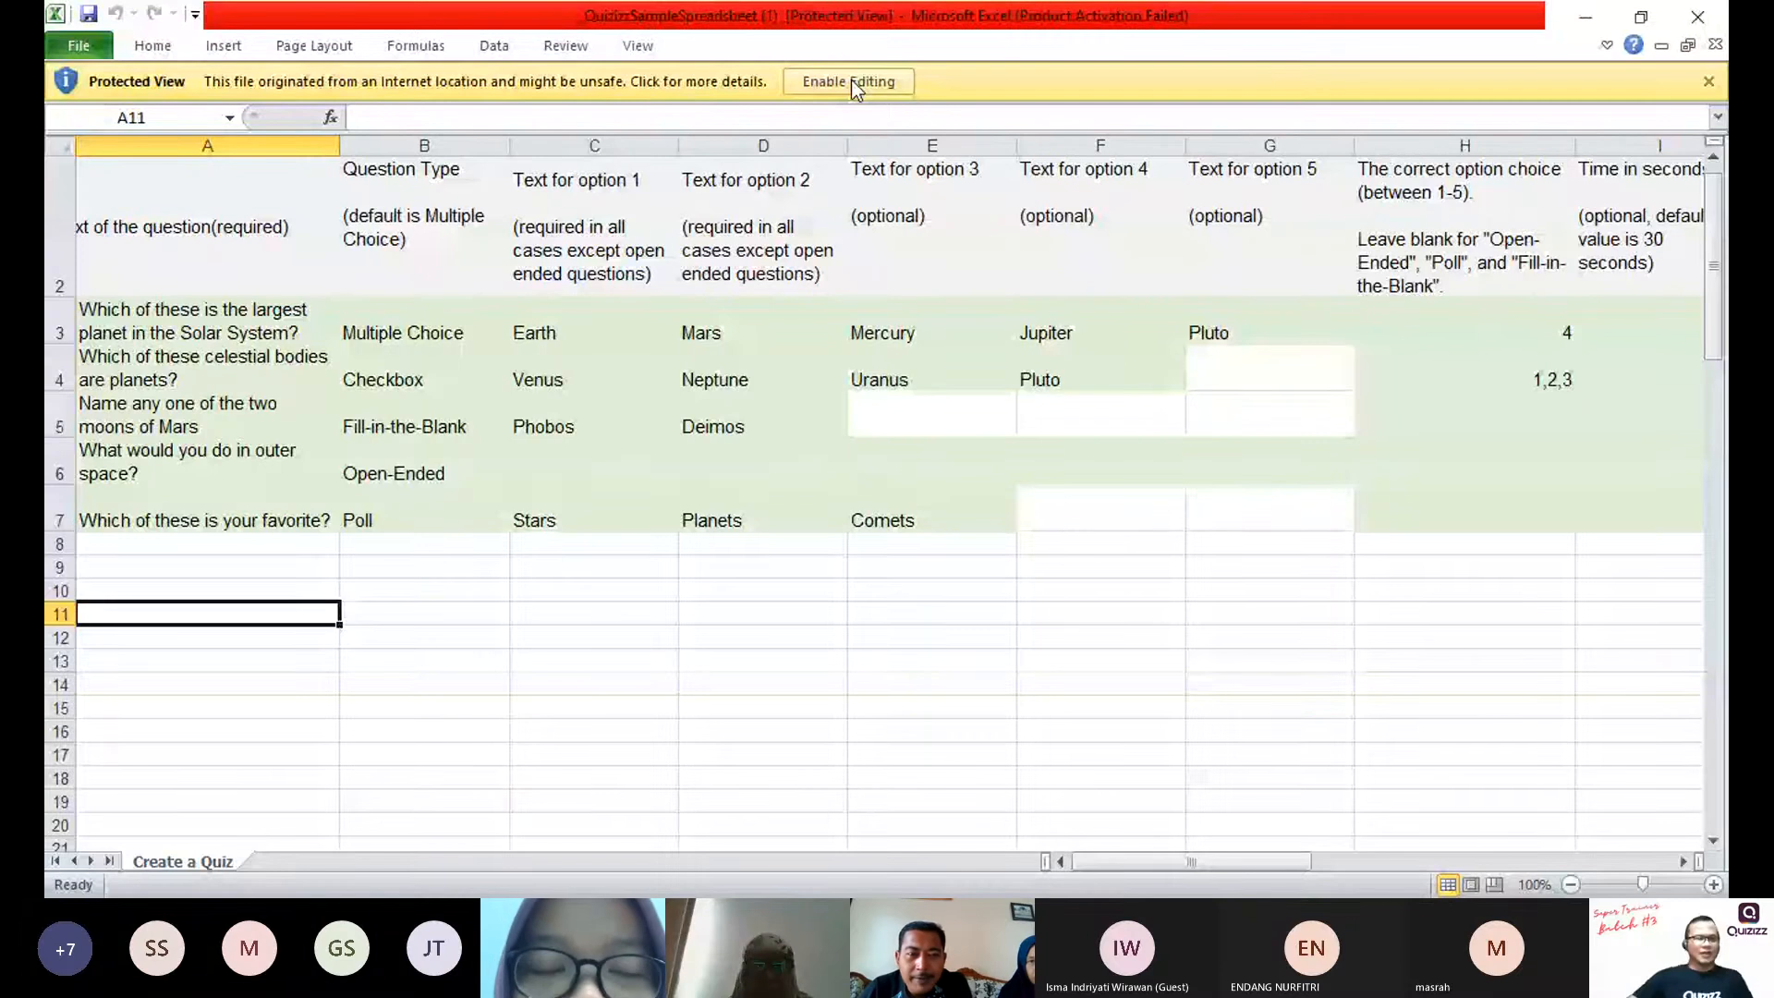
left_click(851, 81)
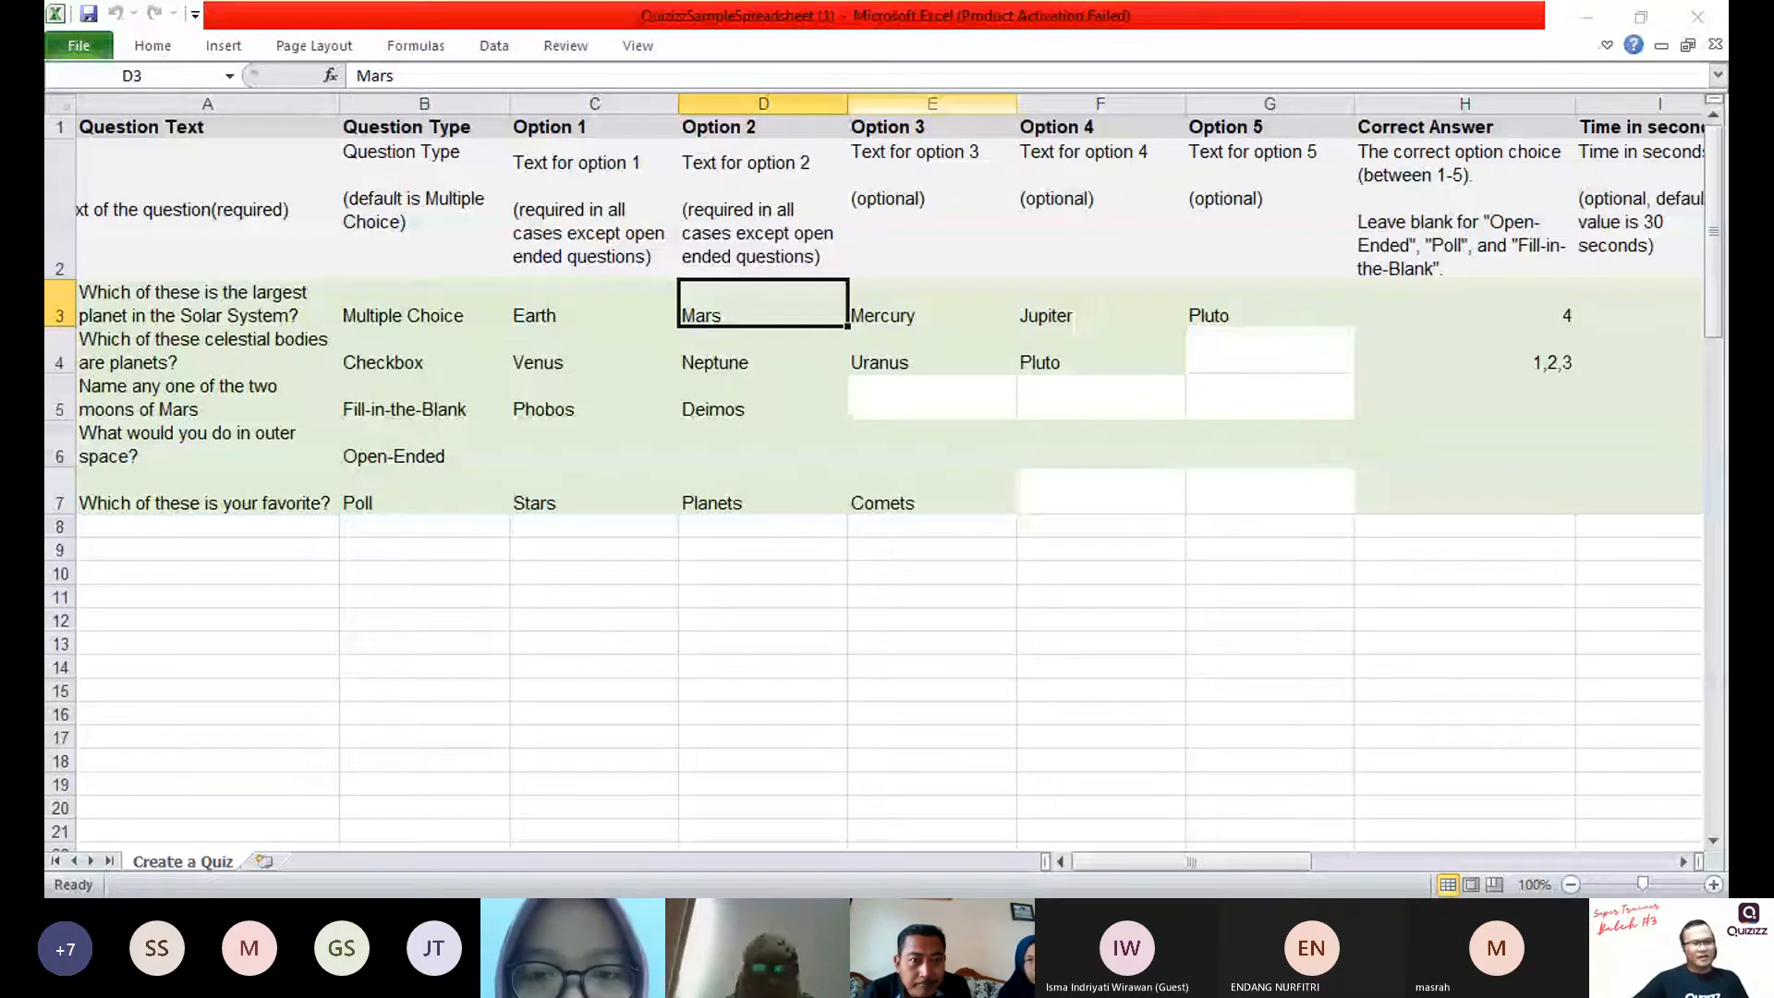
Step: Examine the Question Text and Question Type columns of the template with their sample entries
left_click(192, 492)
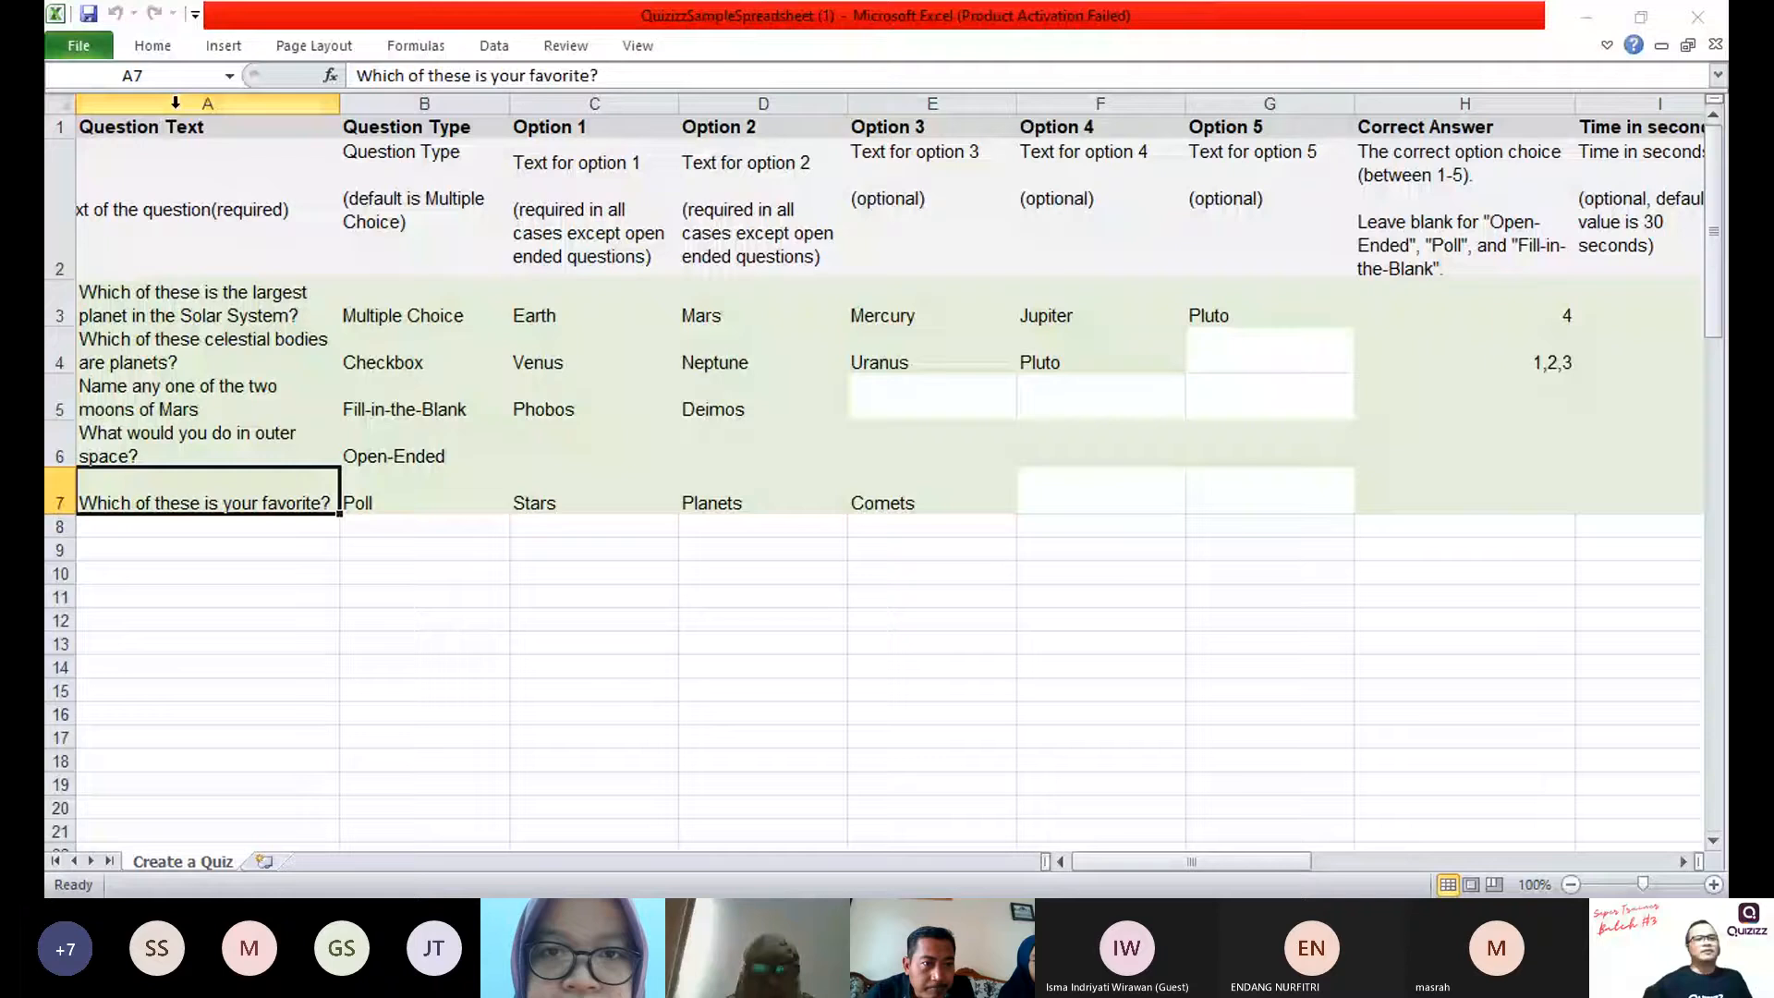
left_click(175, 103)
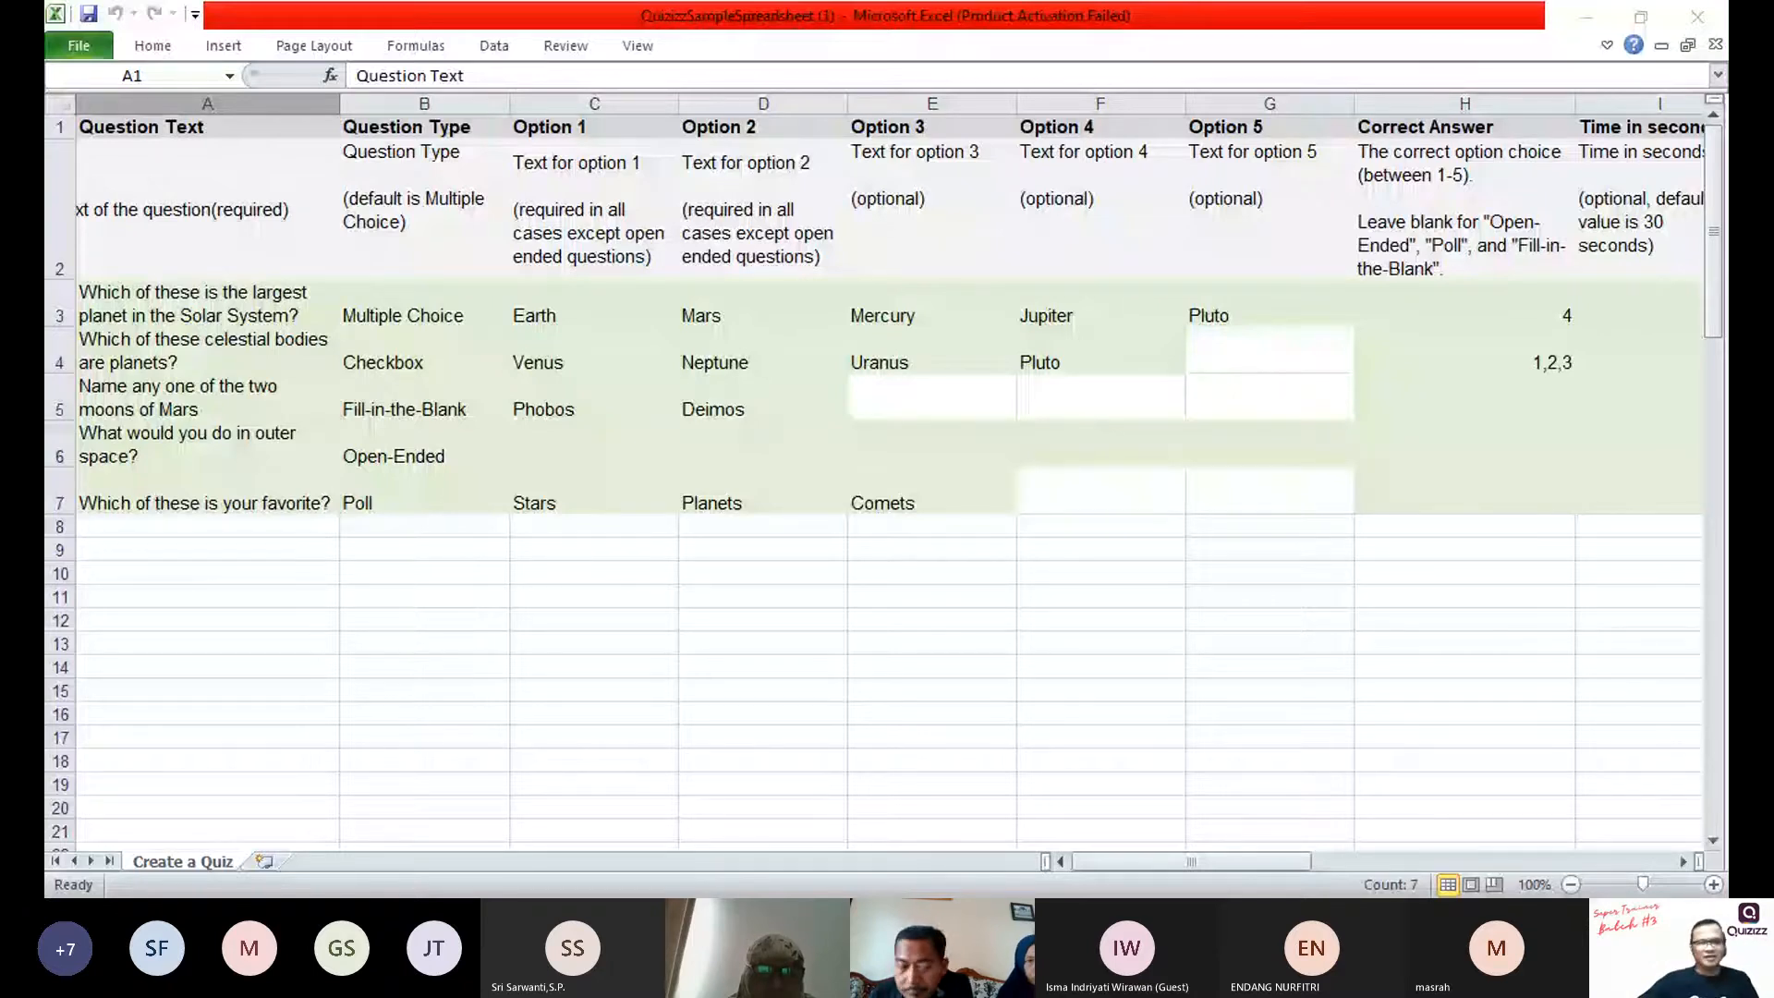
left_click(415, 92)
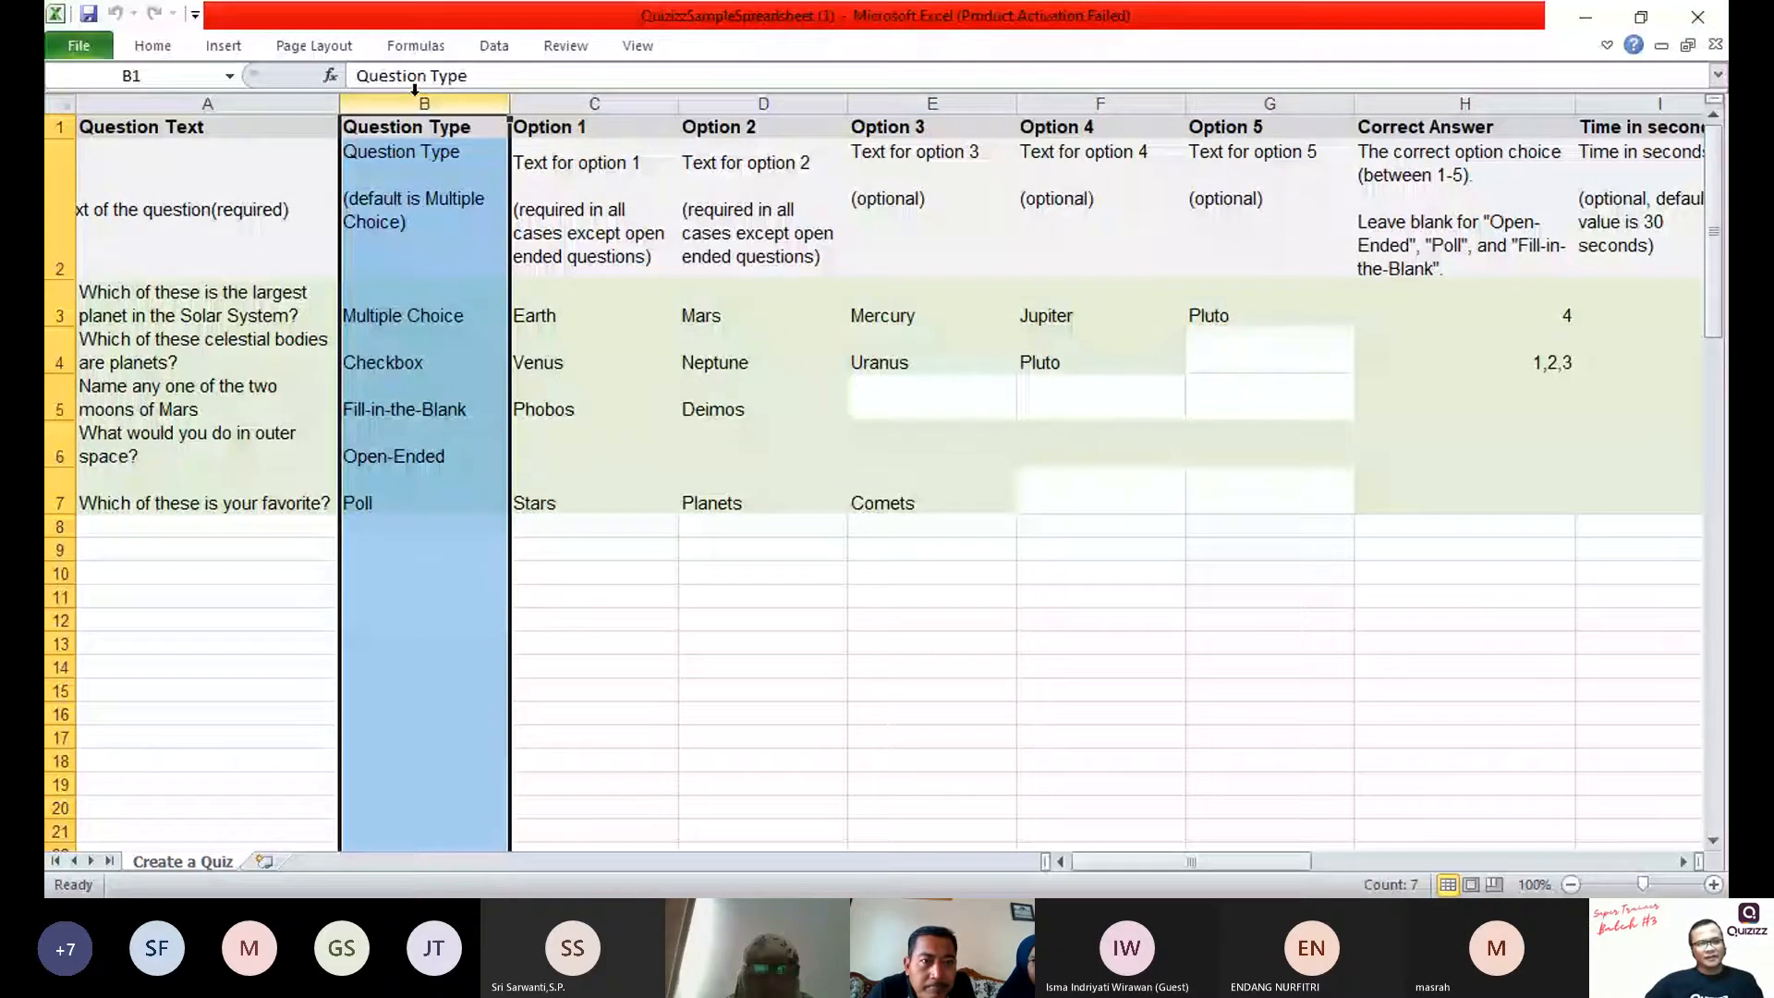
key("alt+Tab")
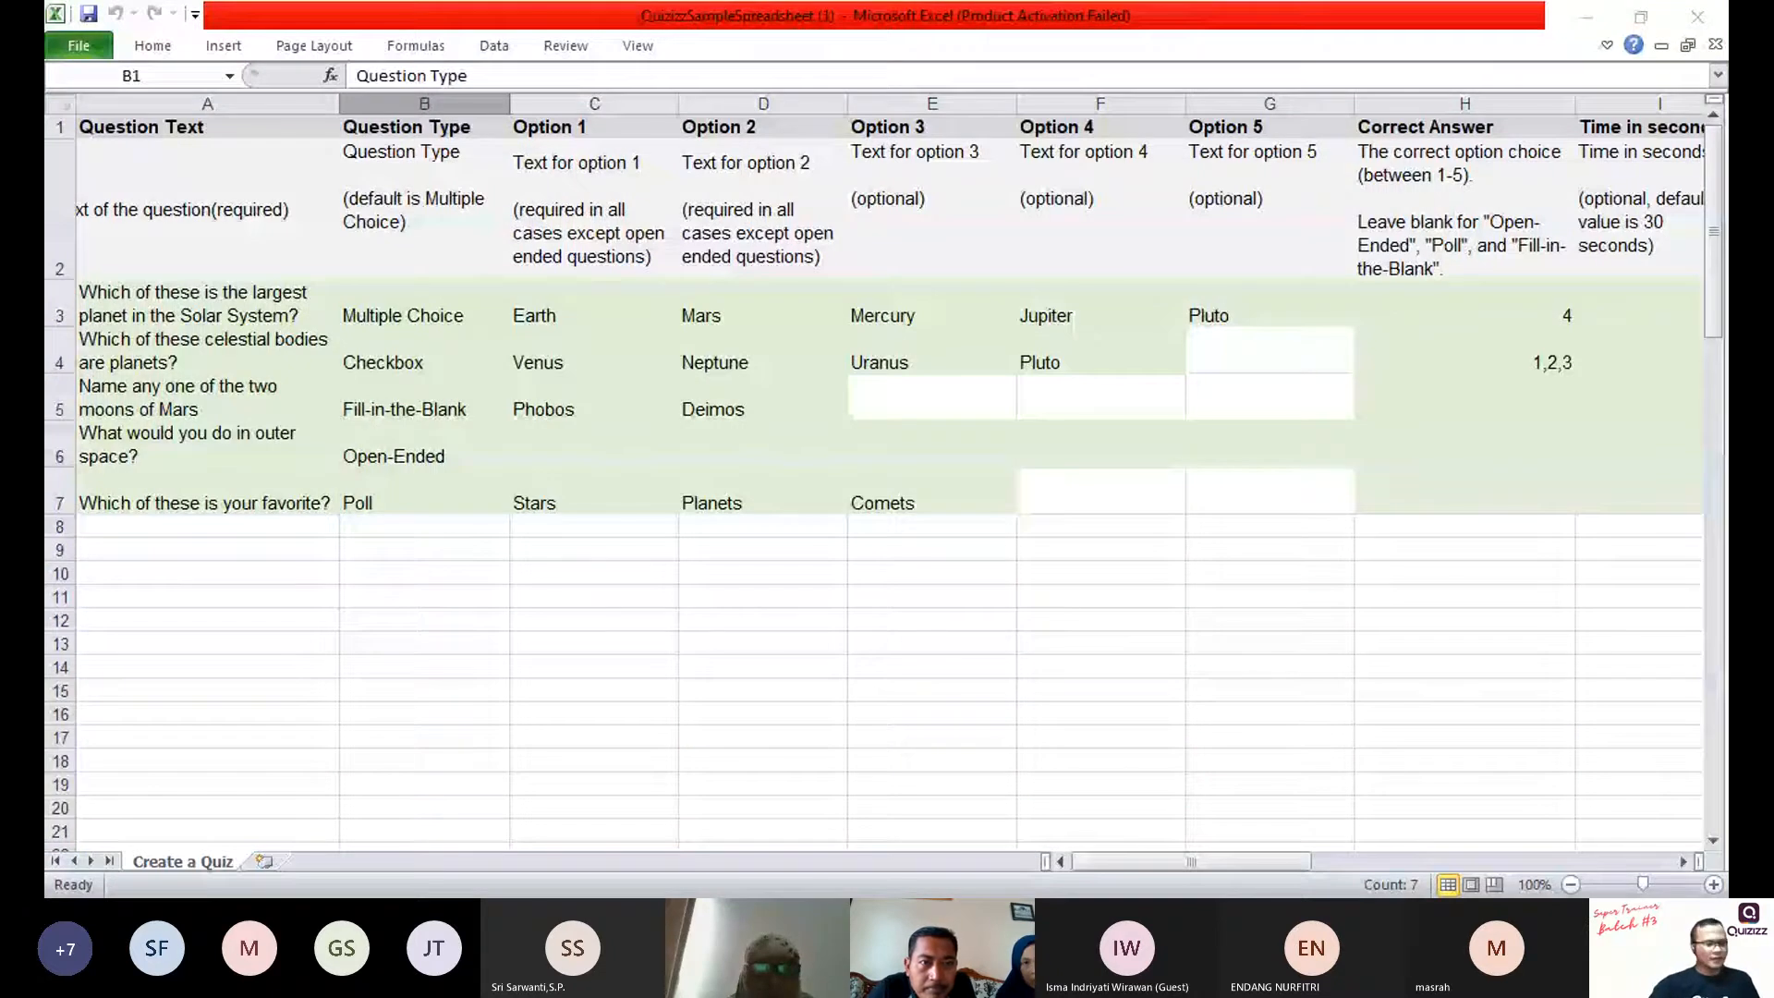
key("alt+Tab")
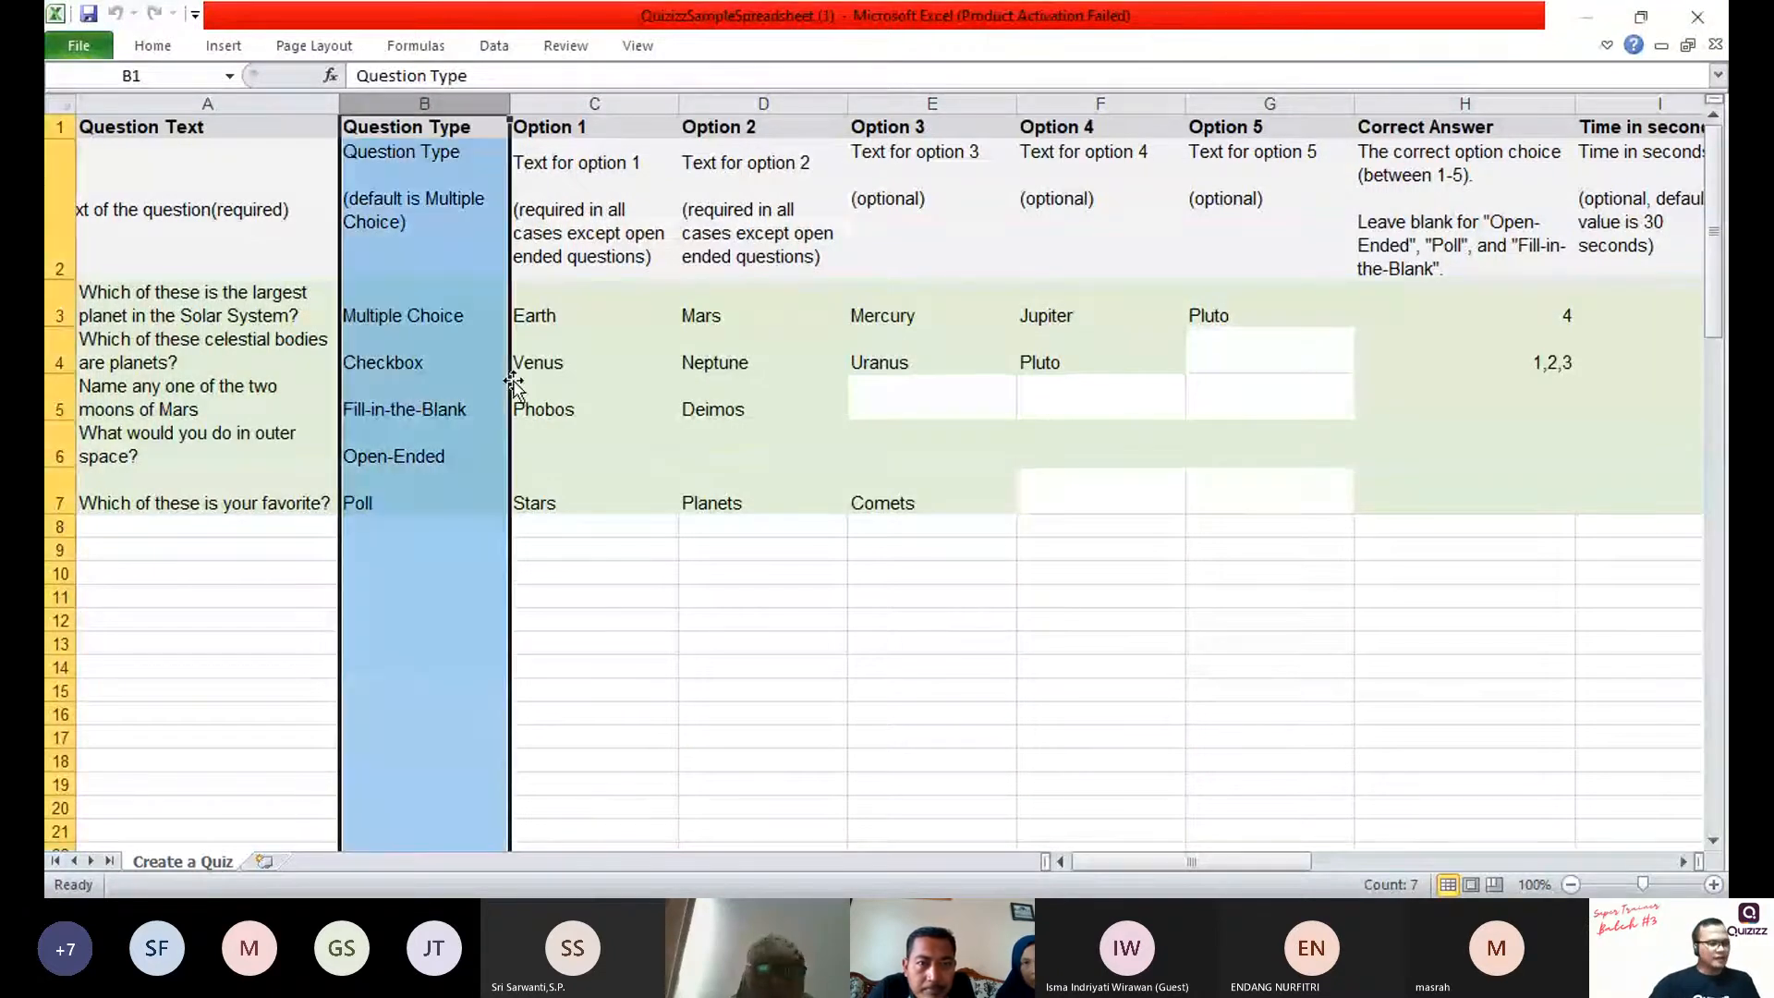
left_click(420, 409)
left_click(268, 349)
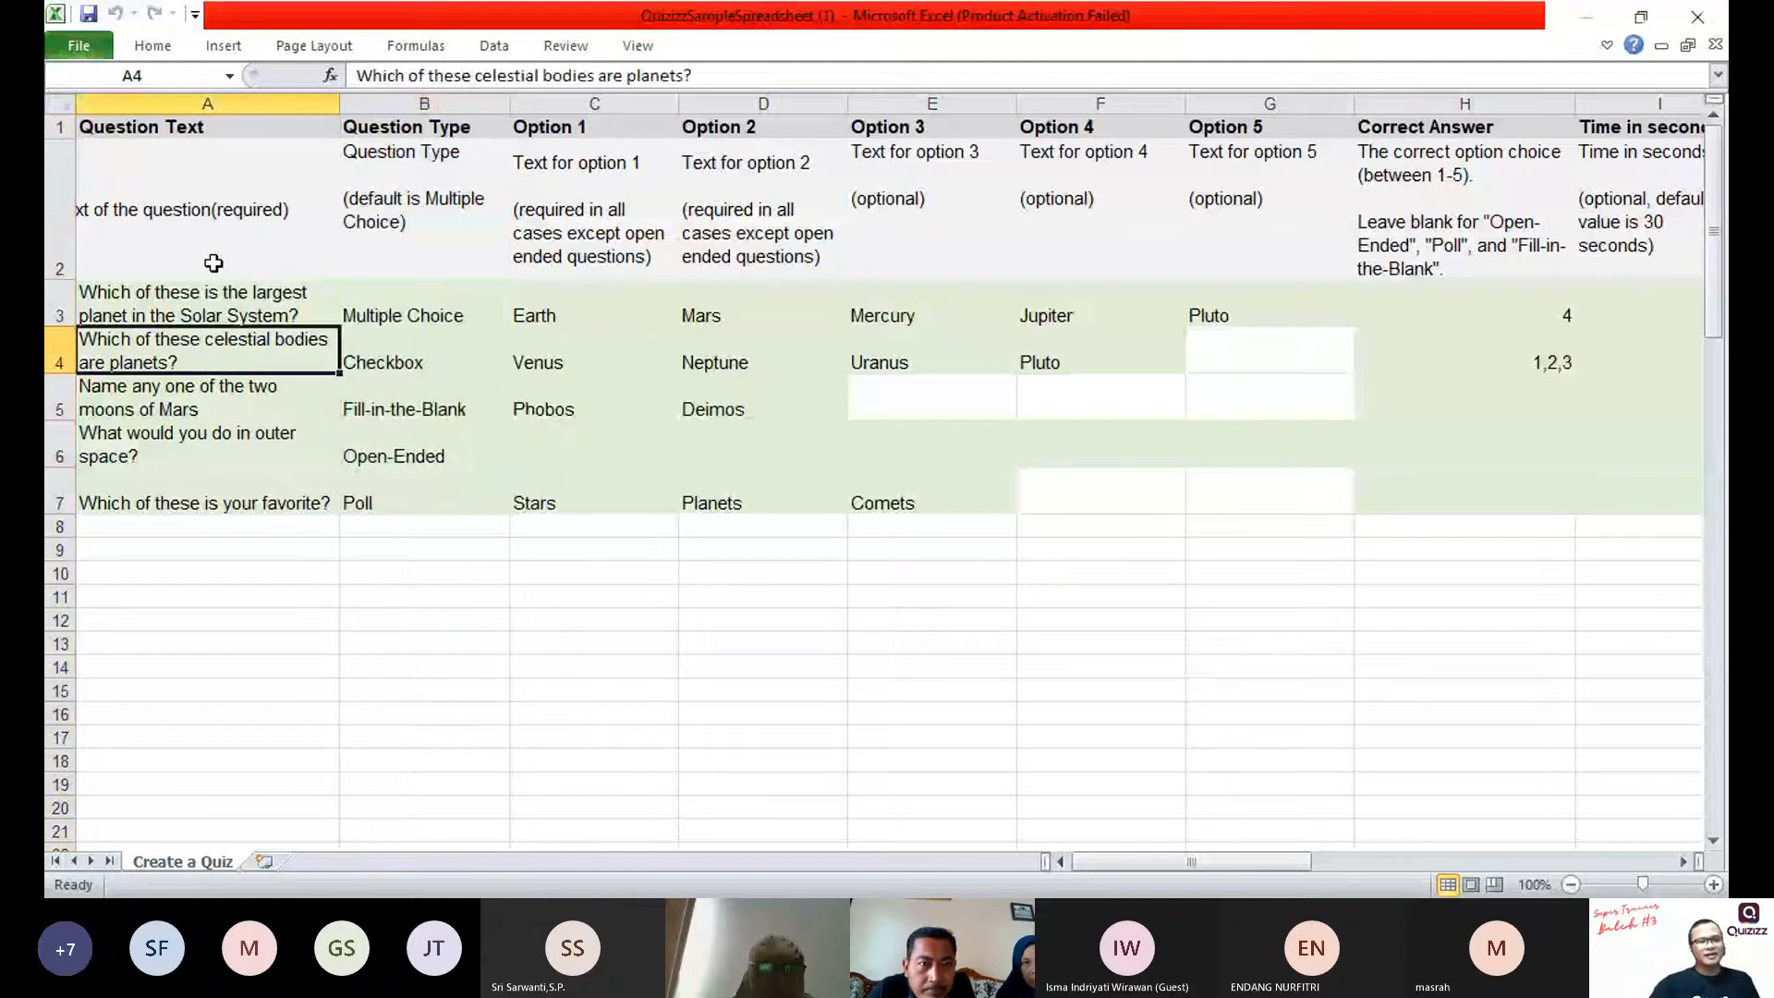
Step: Clear the five sample question texts in cells A3 to A7 of the Question Text column
left_click(146, 311)
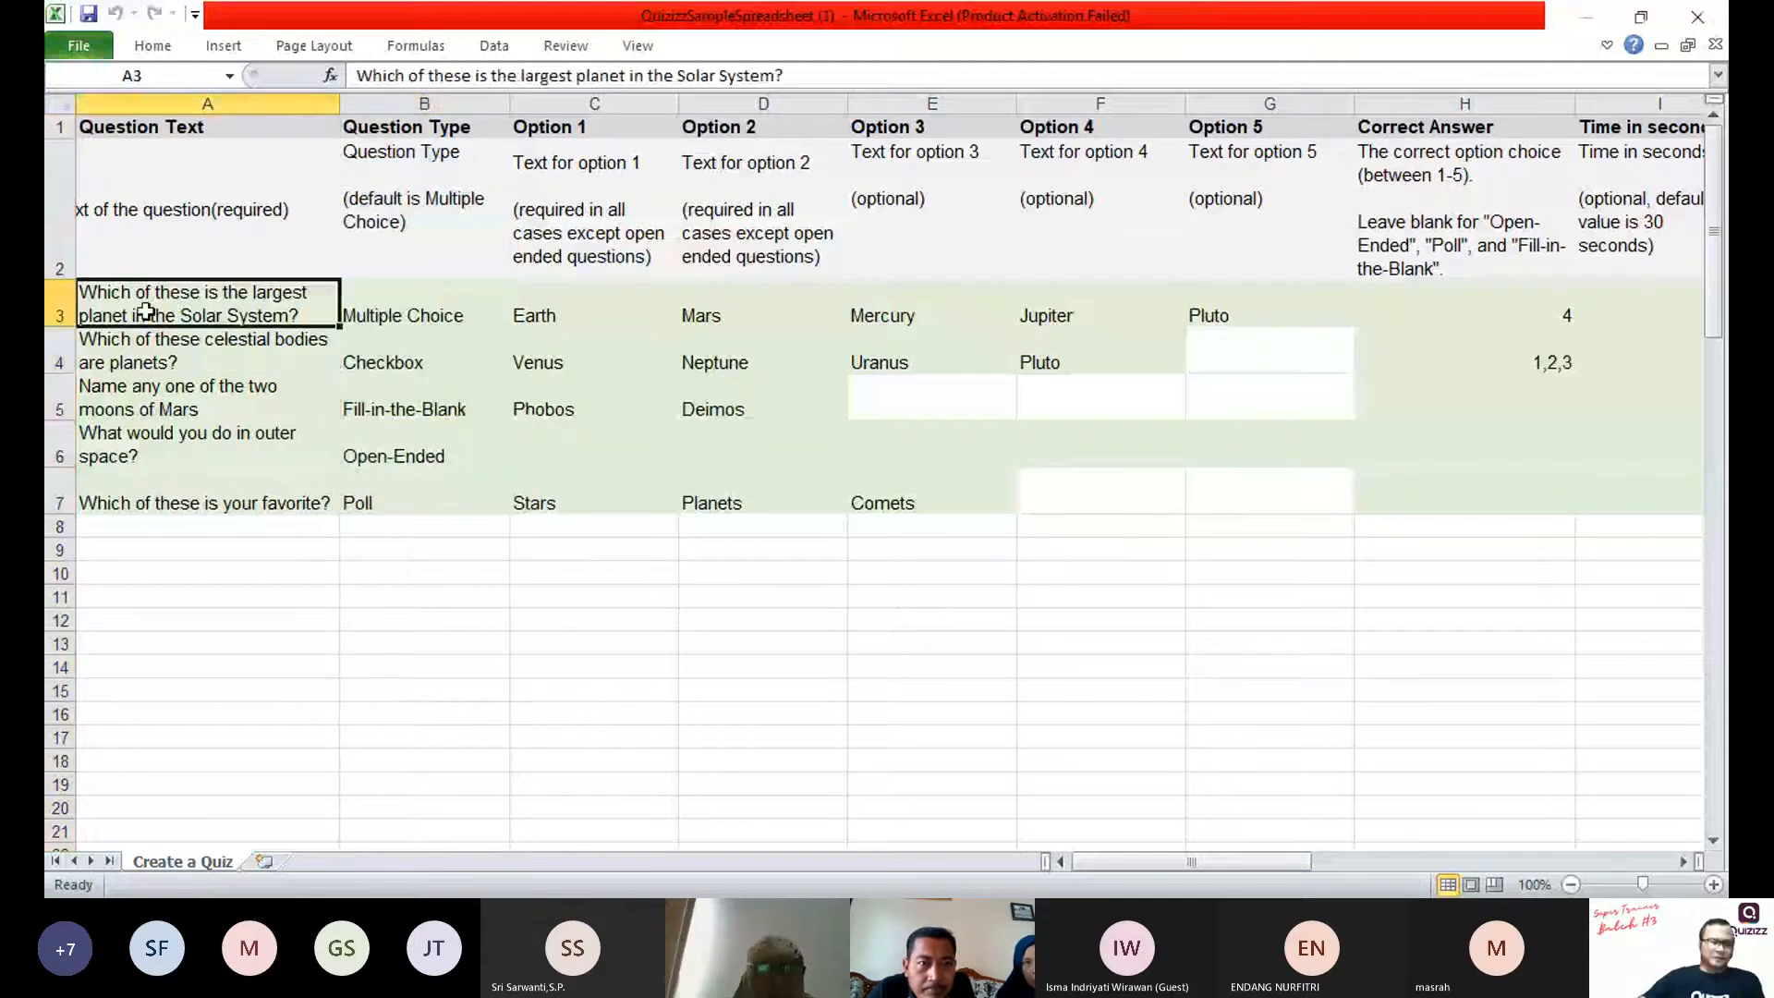
key("ctrl+shift+Down")
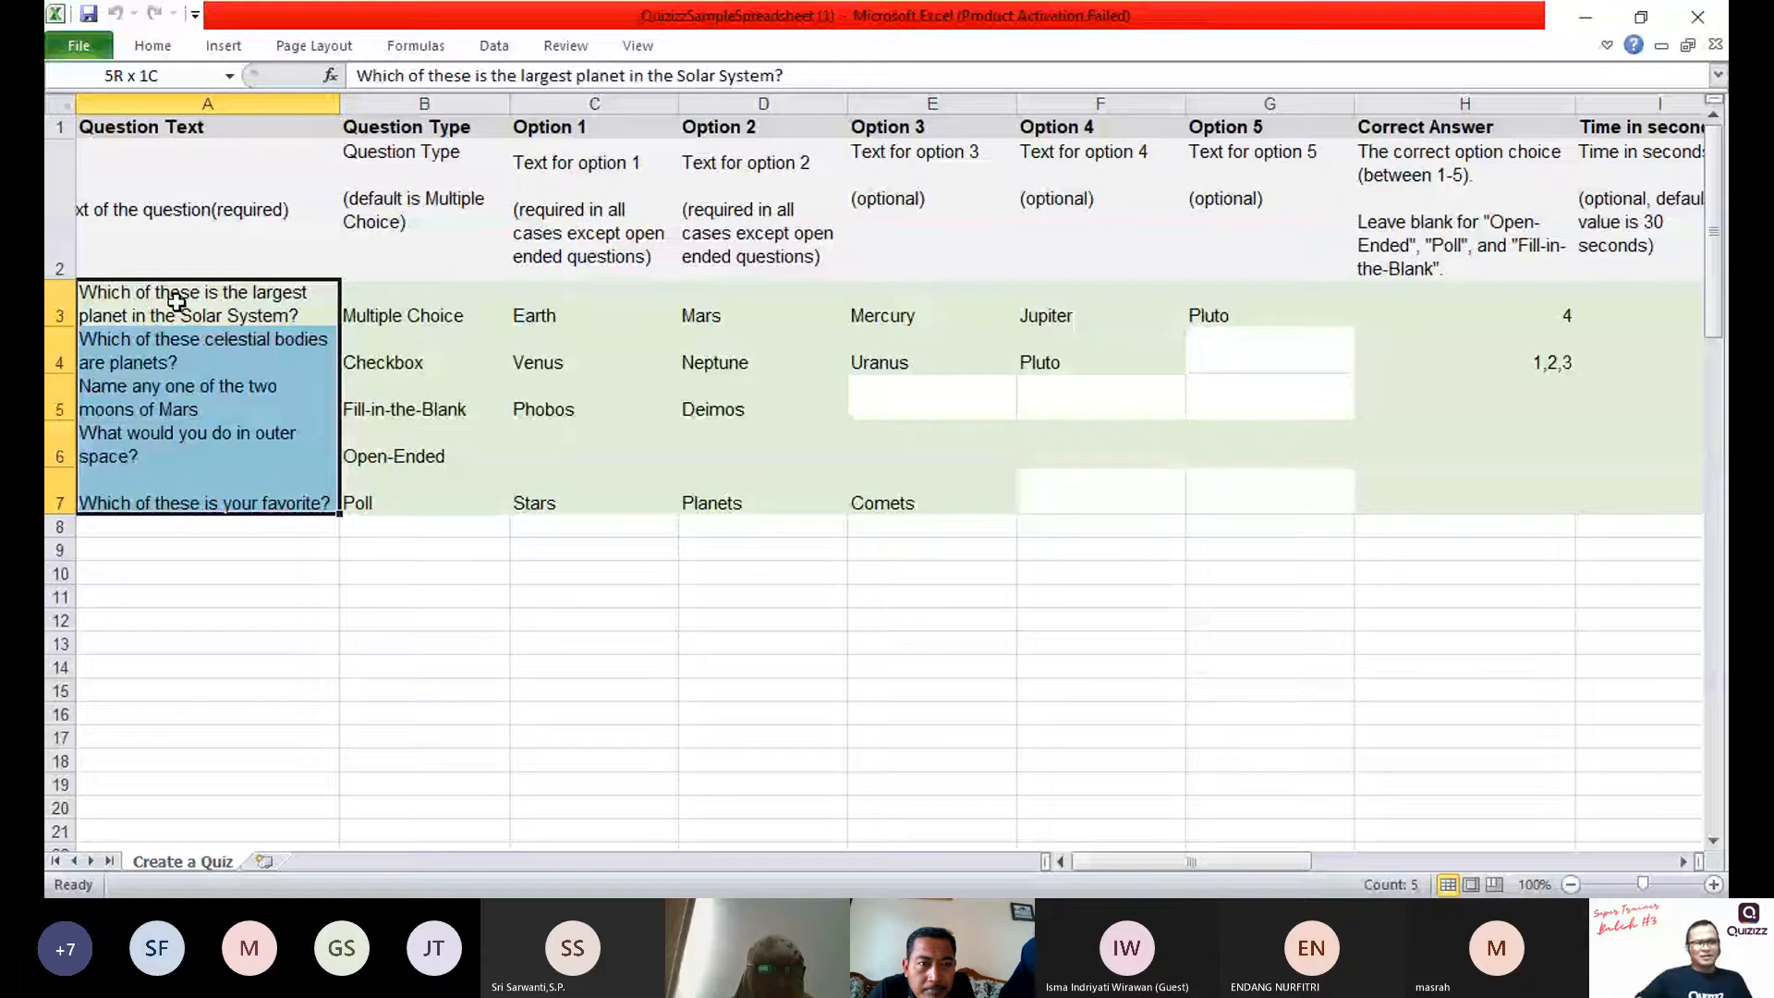
key("Delete")
key("Down")
key("Down")
key("Down")
key("Down")
key("Down")
key("Down")
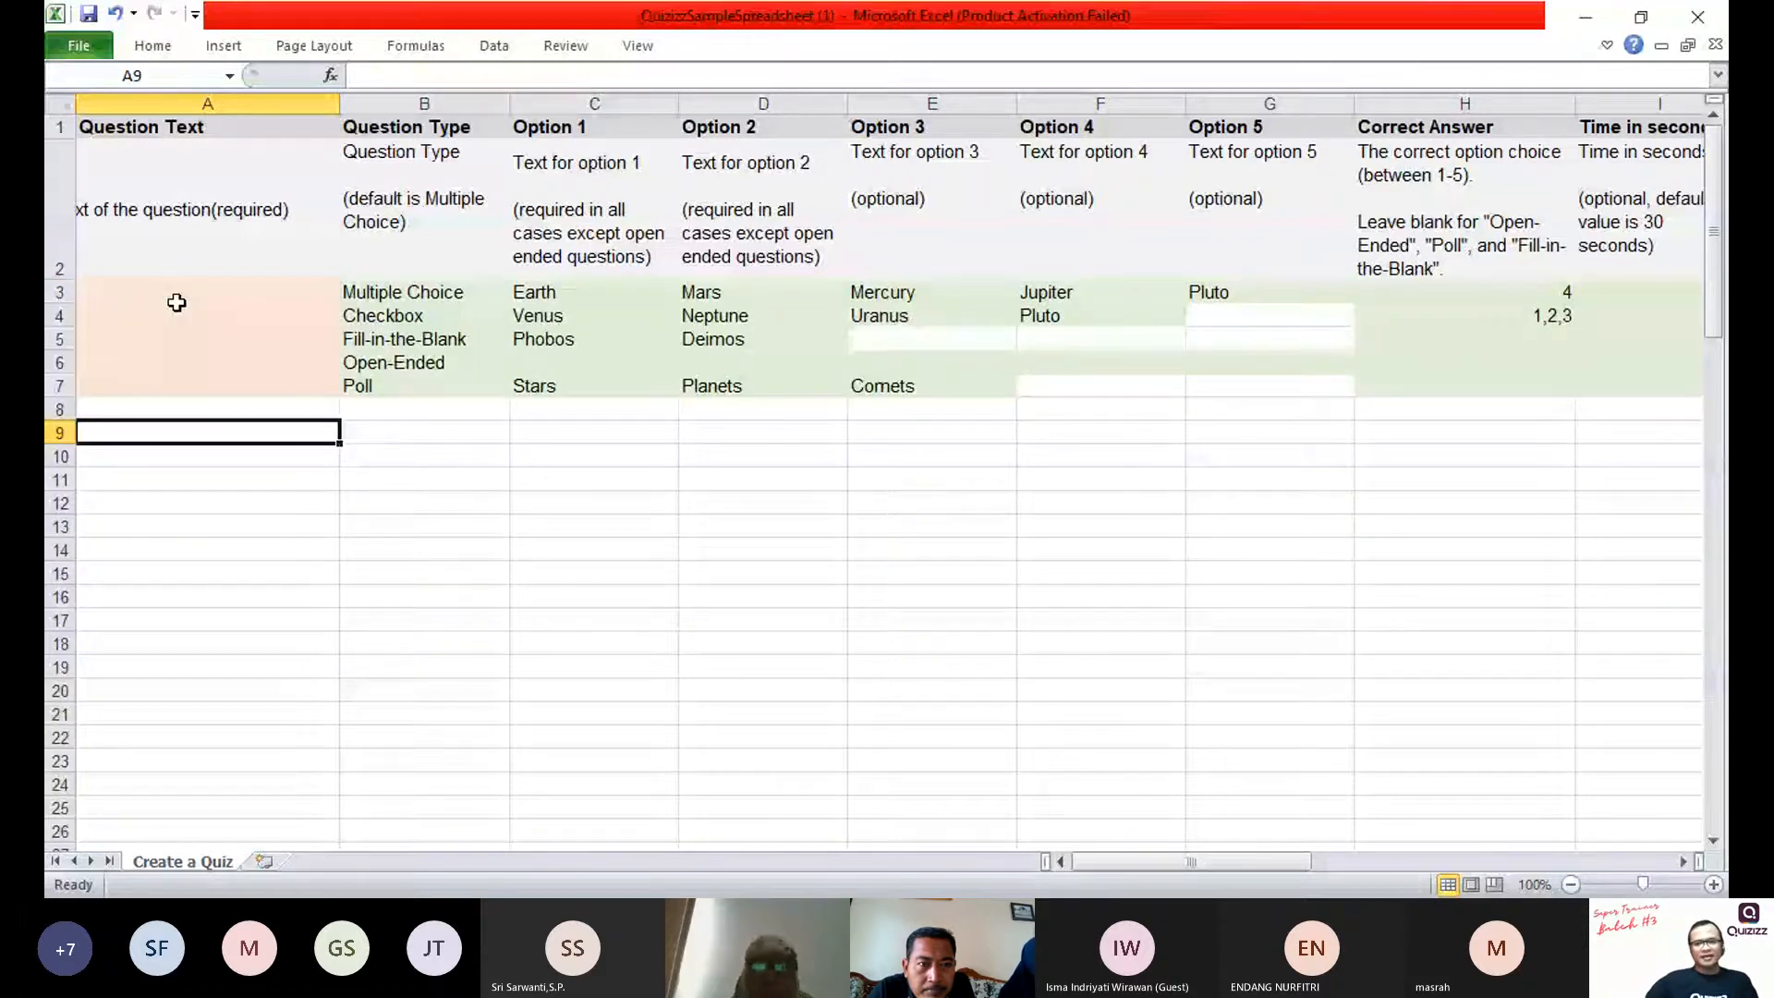
Step: Examine the question types offered in the value list of cell B3, keeping its current entry
left_click(177, 302)
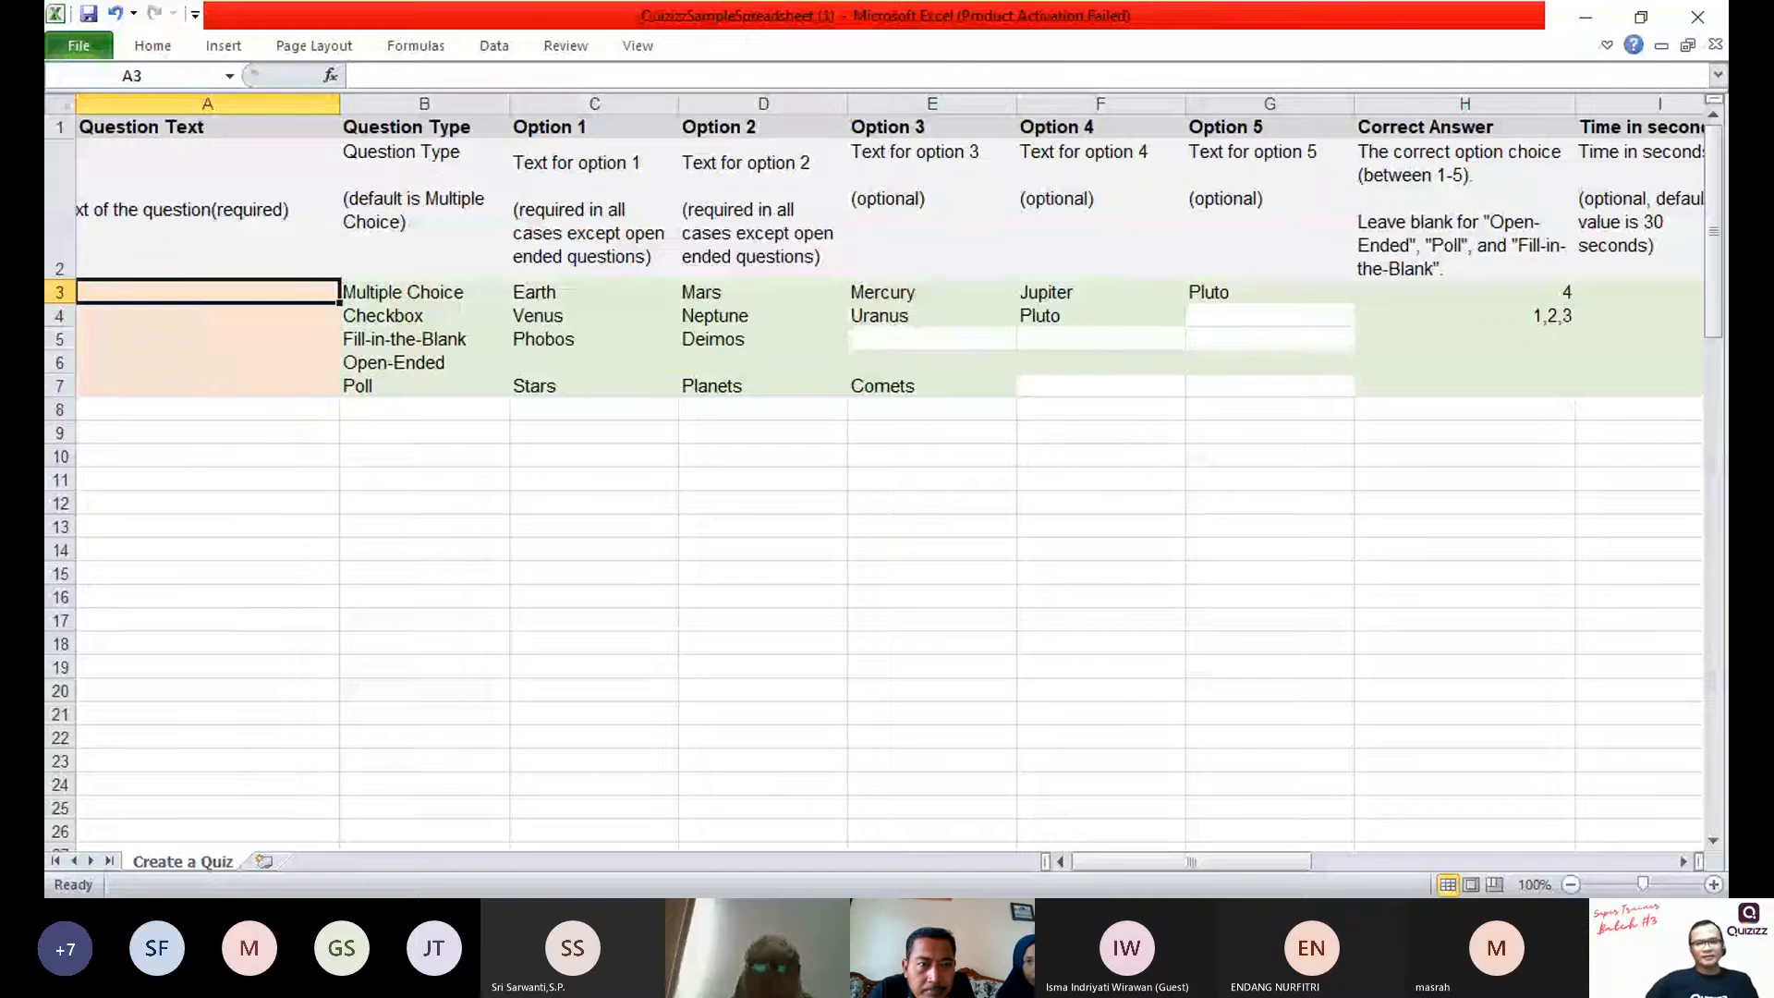
key("Right")
scroll(510, 342, "up", 2)
left_click(1060, 861)
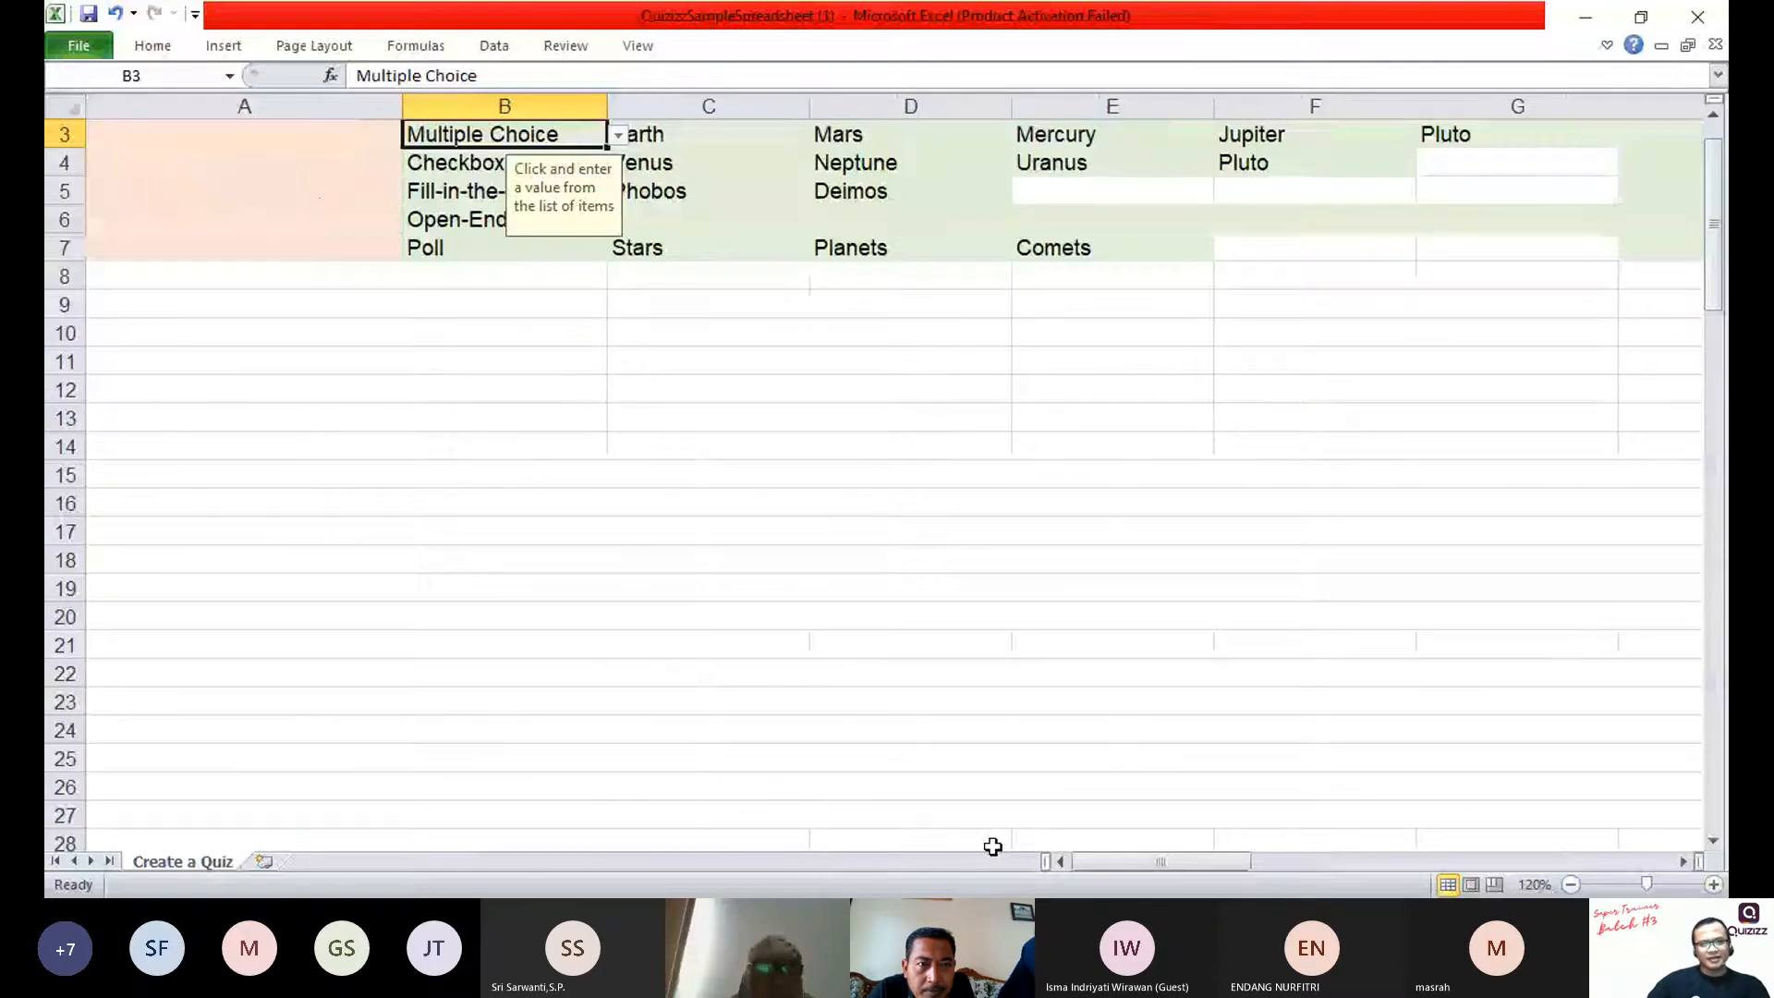
scroll(992, 847, "up", 1)
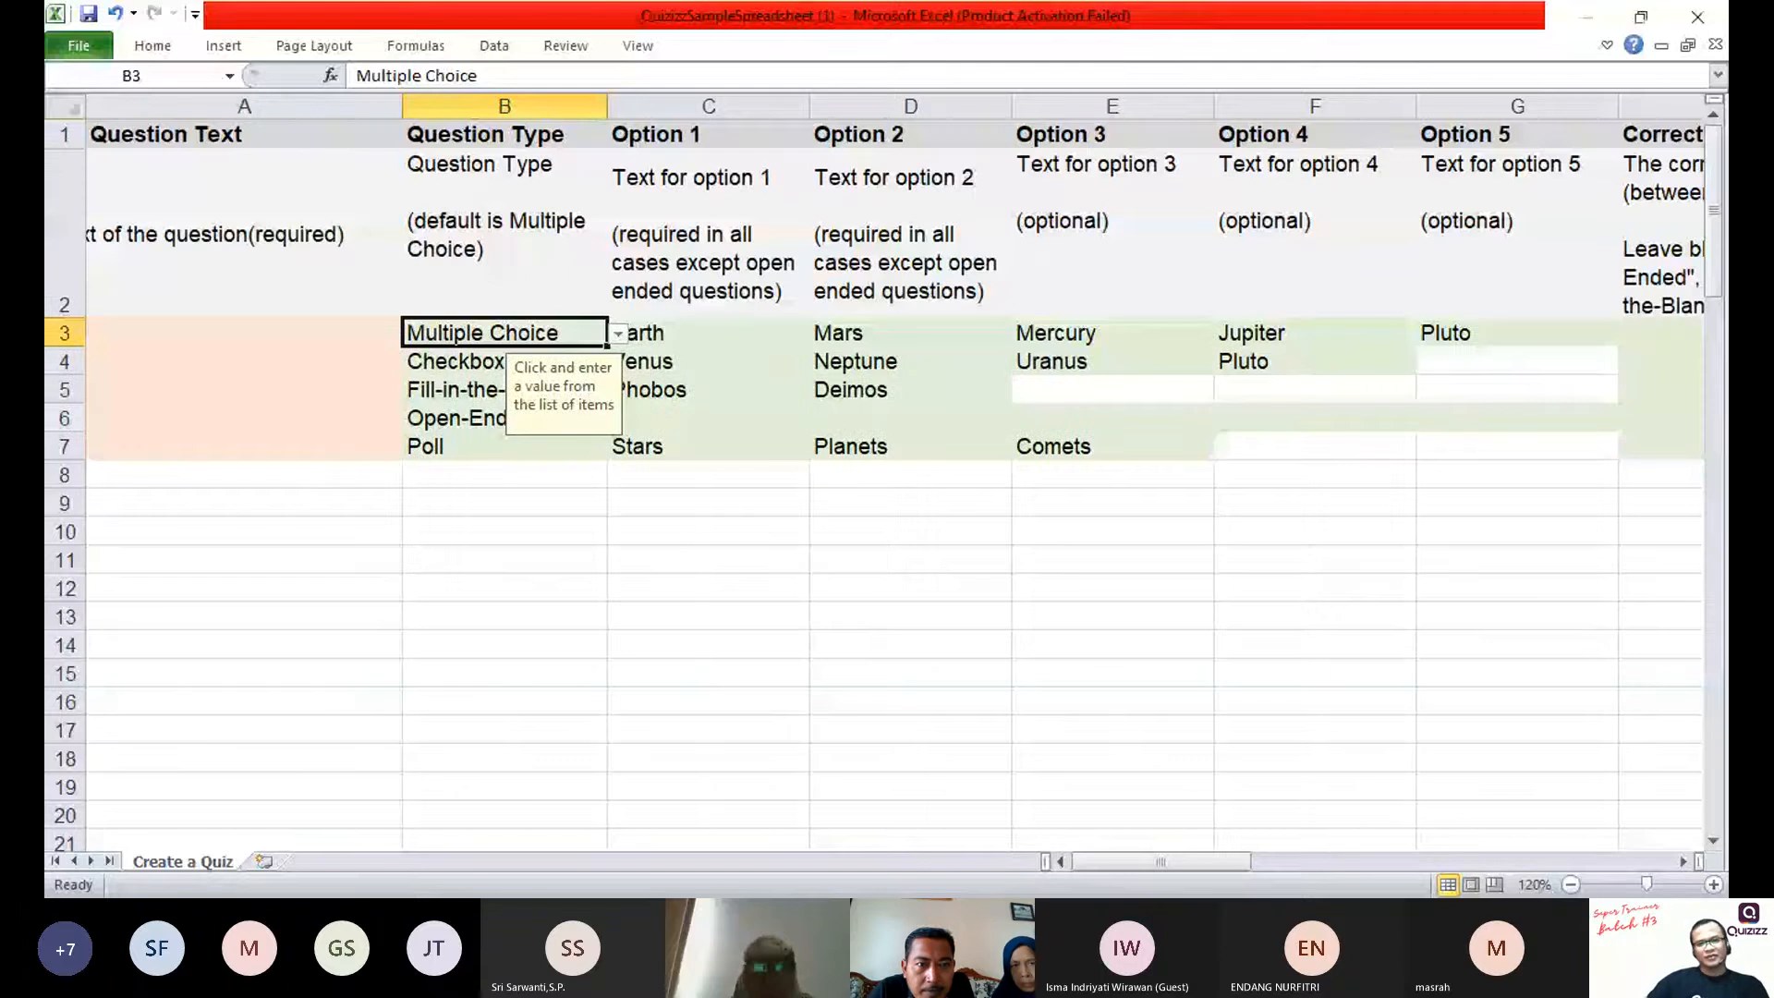
left_click(617, 337)
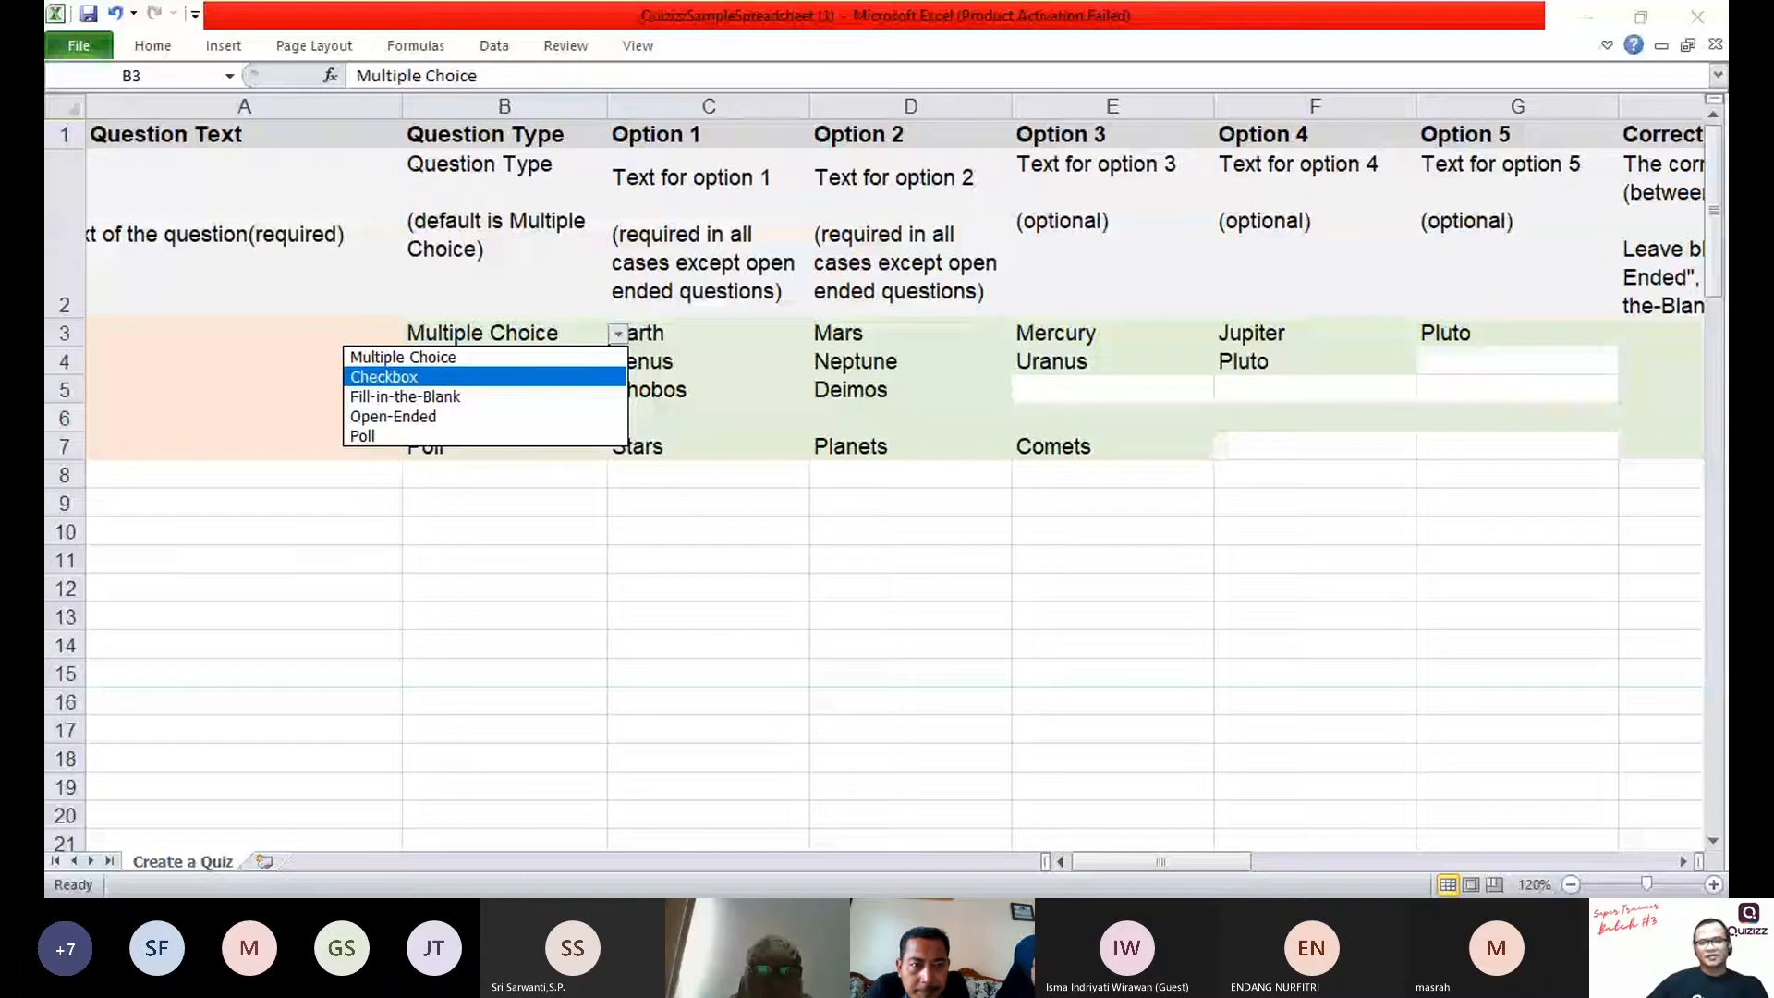
left_click(455, 526)
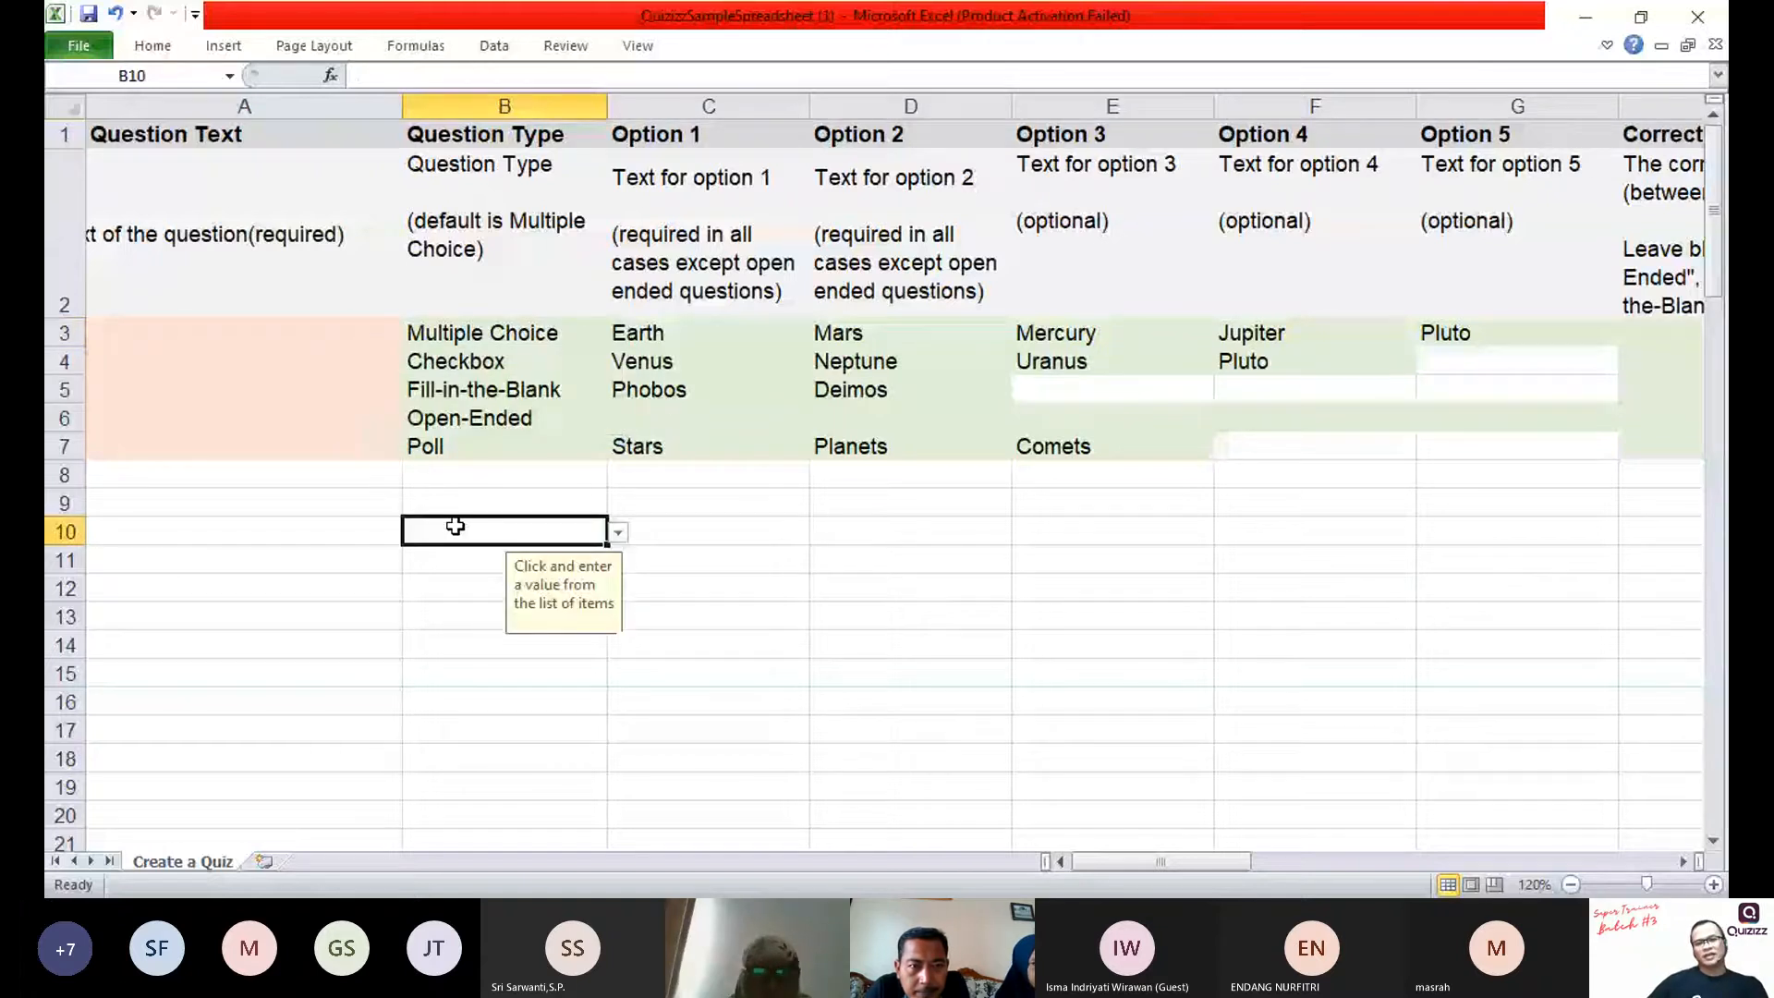
Step: Fill the Multiple Choice question type from cell B3 down to B7
left_click(555, 335)
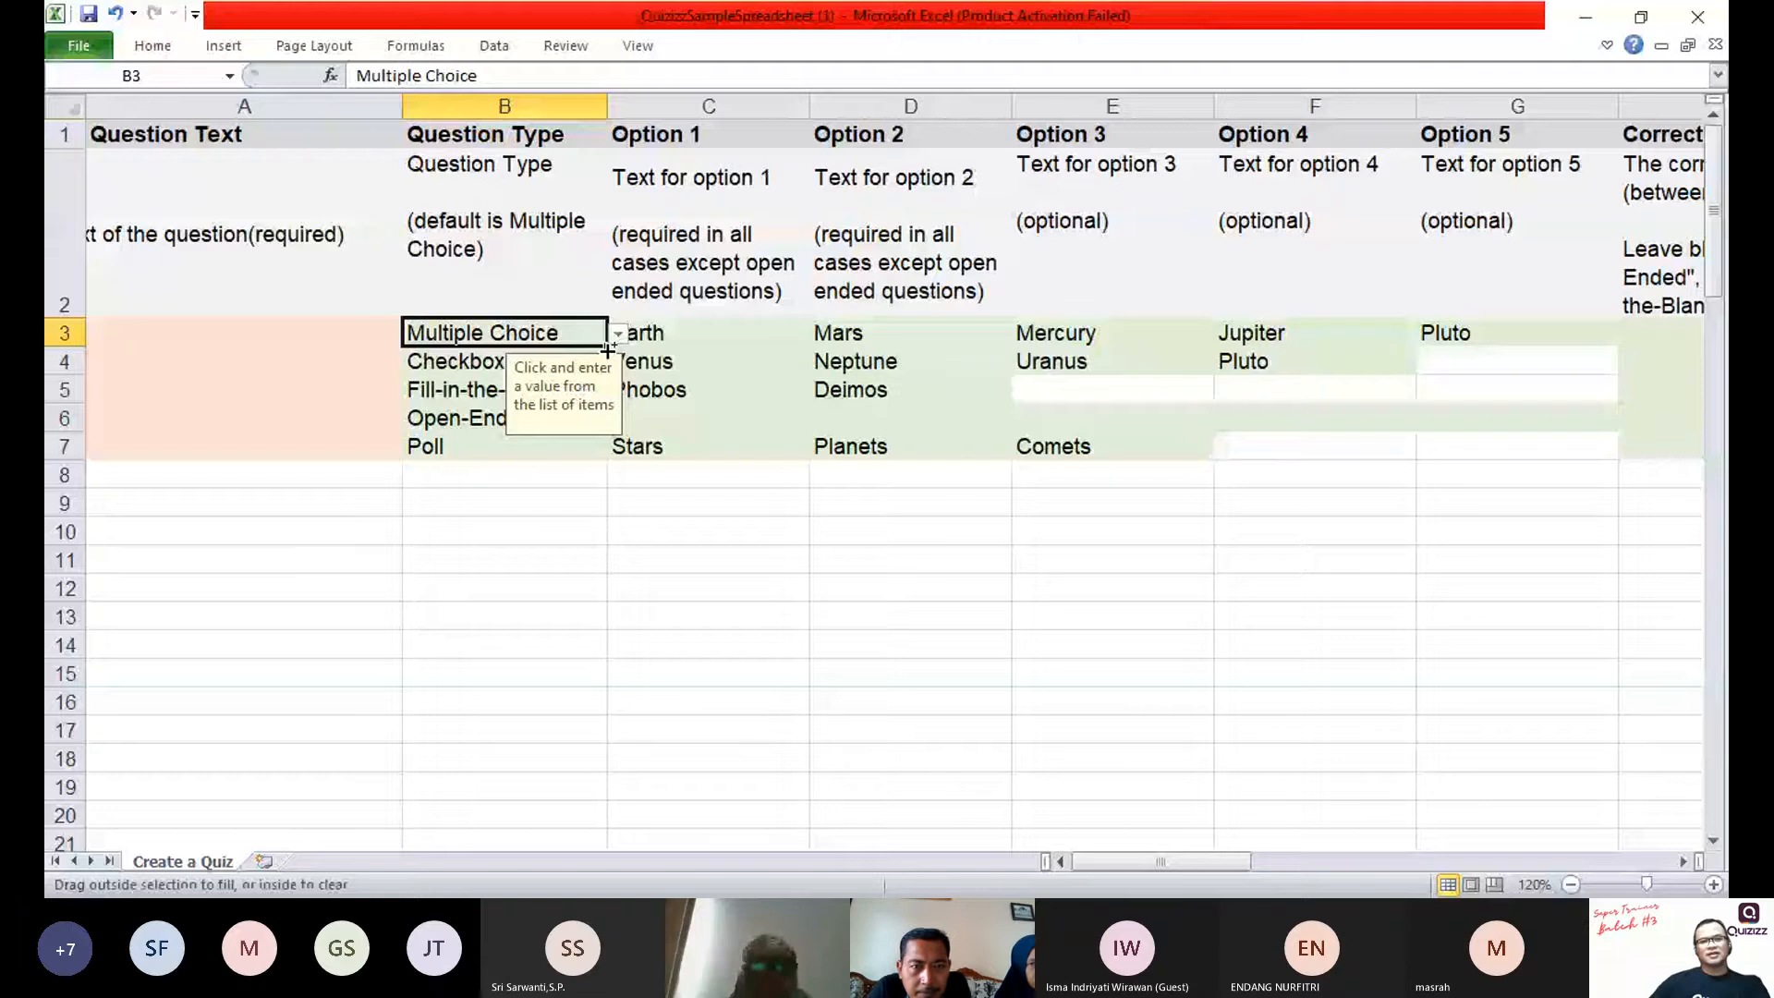
left_click_drag(607, 350, 604, 449)
left_click(517, 532)
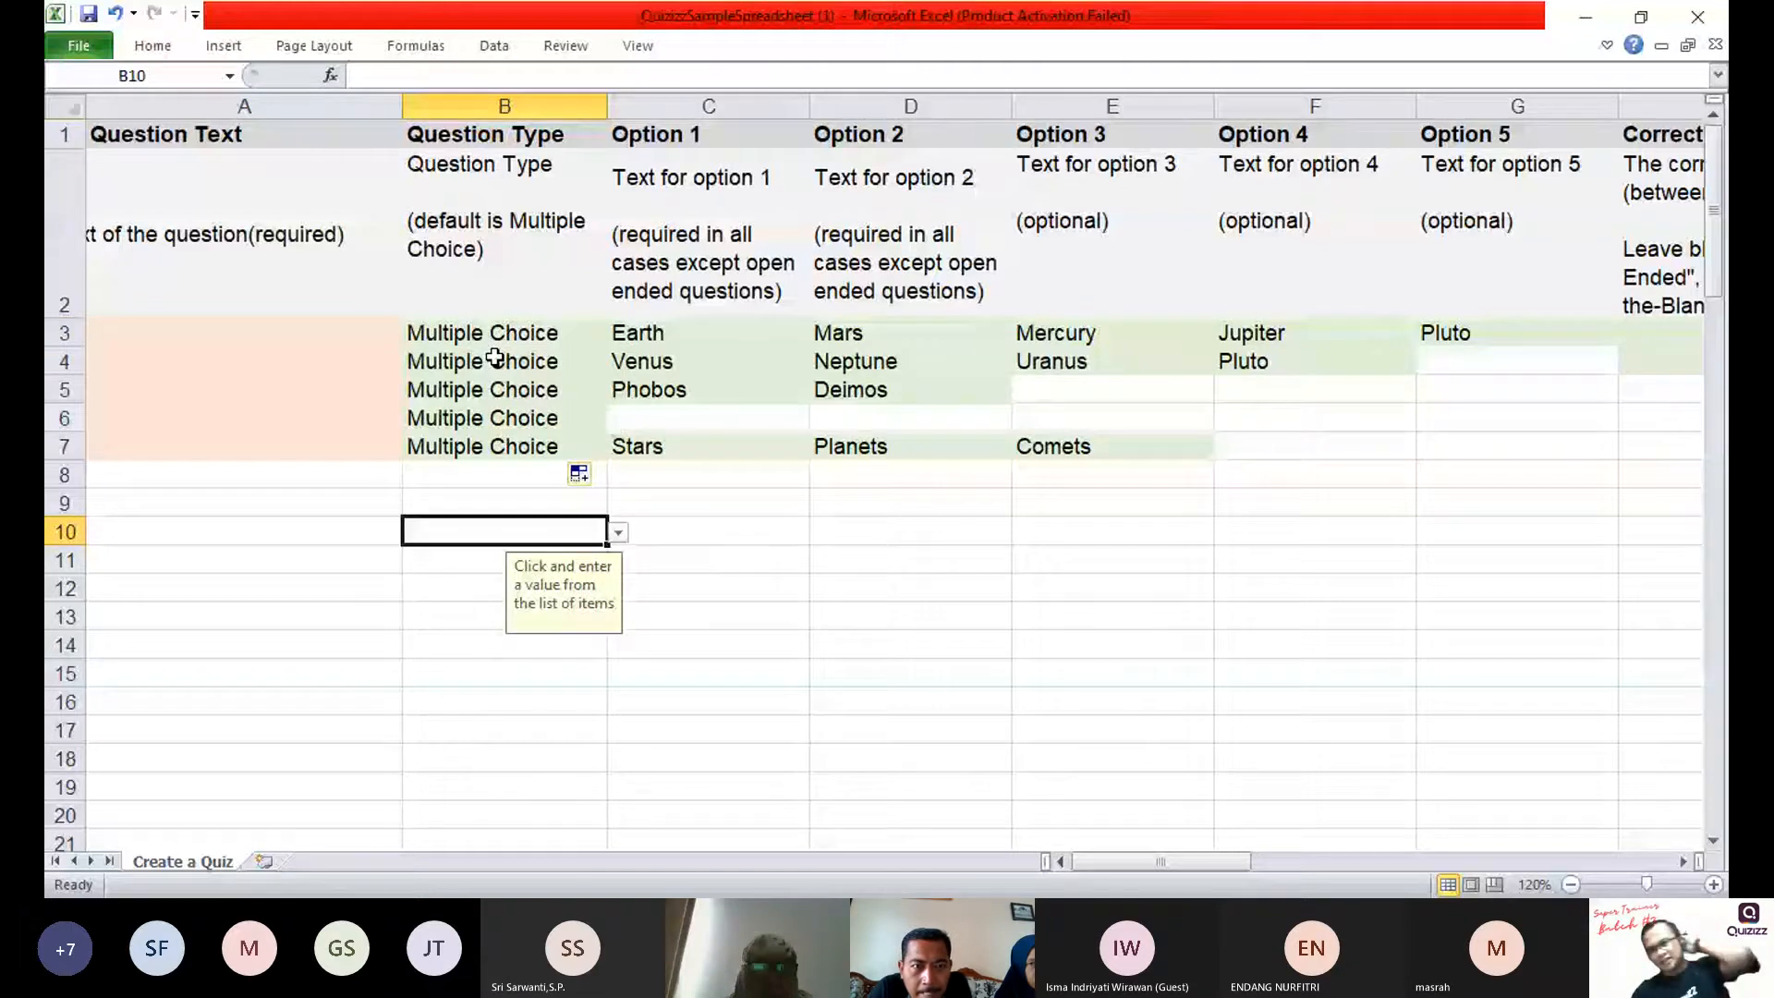
left_click(347, 504)
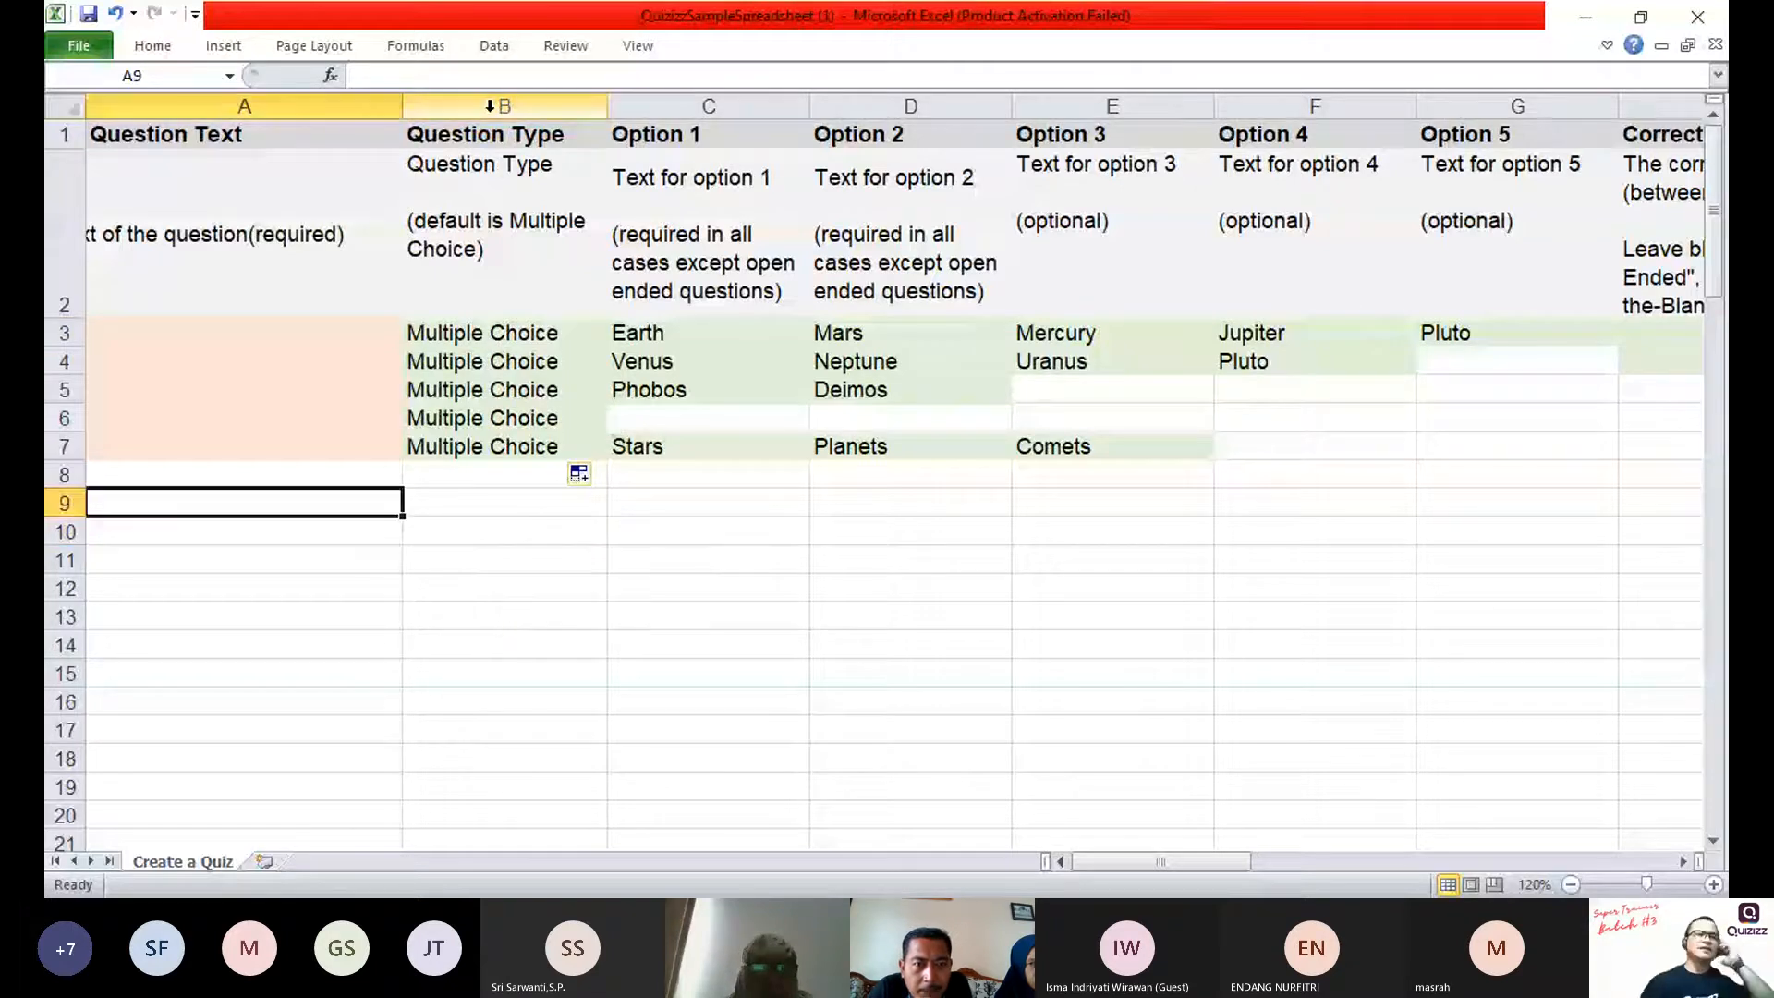
Step: Clear the sample answer texts from the Option 1 to Option 5 columns, cells C3 to G8
left_click(490, 106)
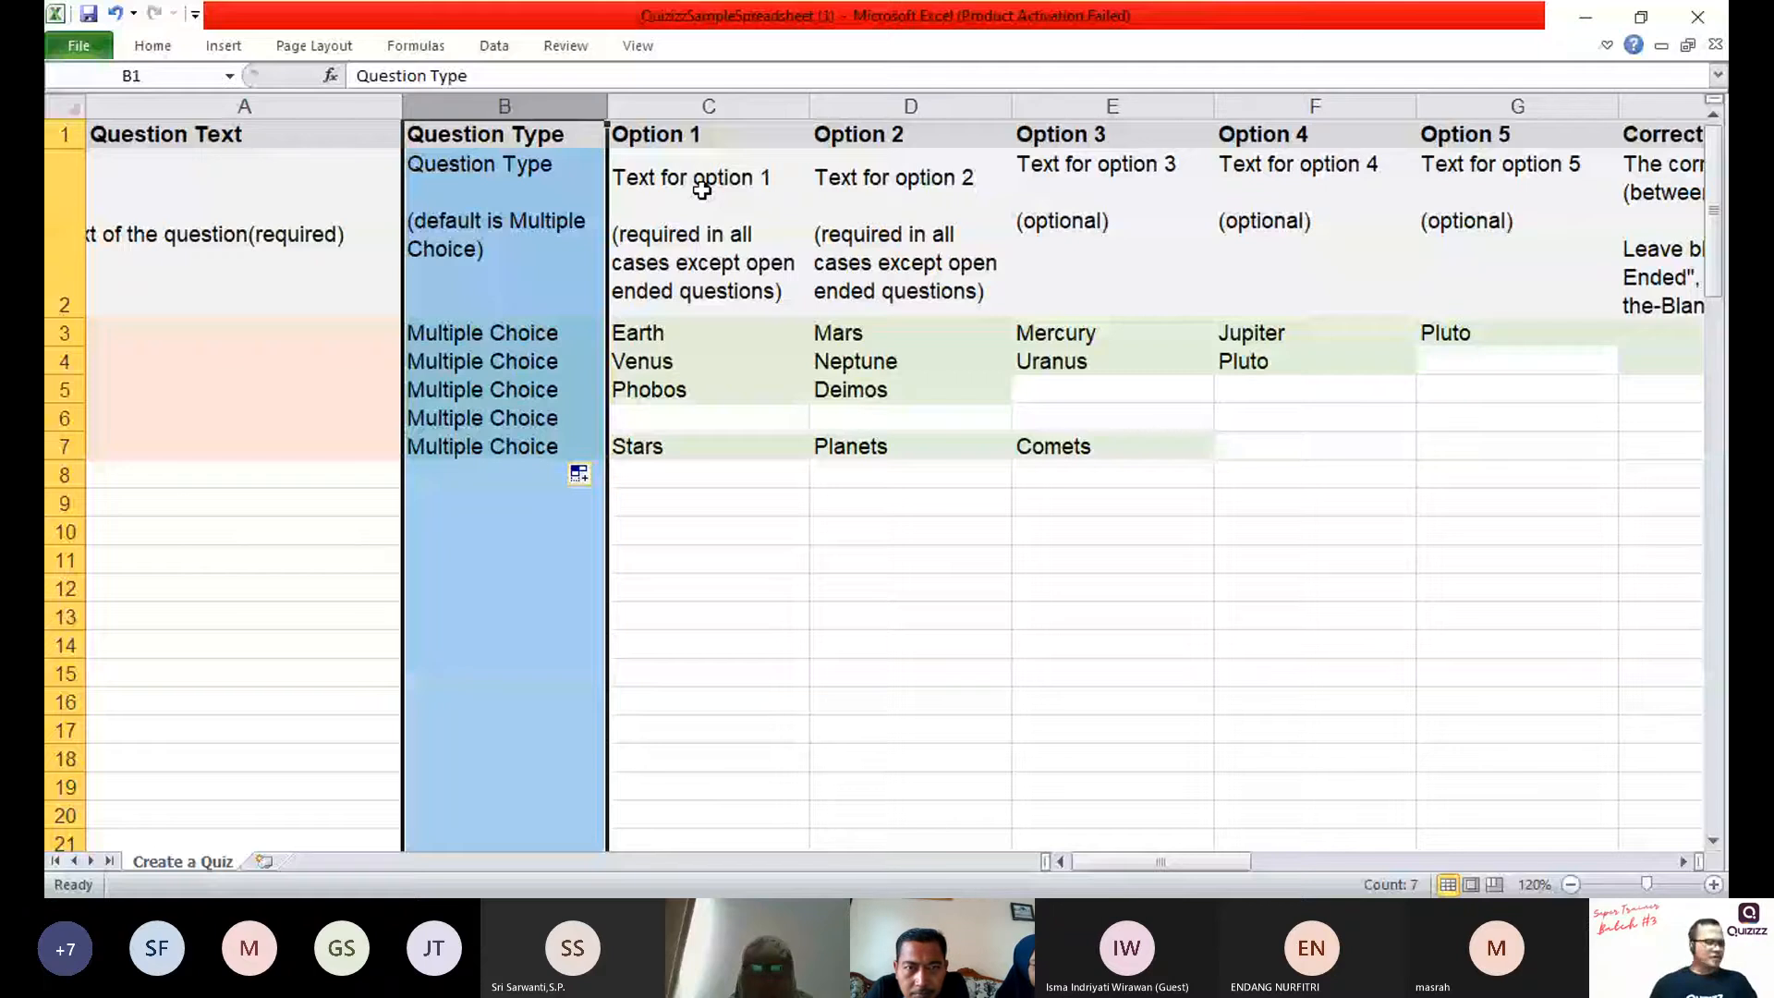
left_click(1315, 106)
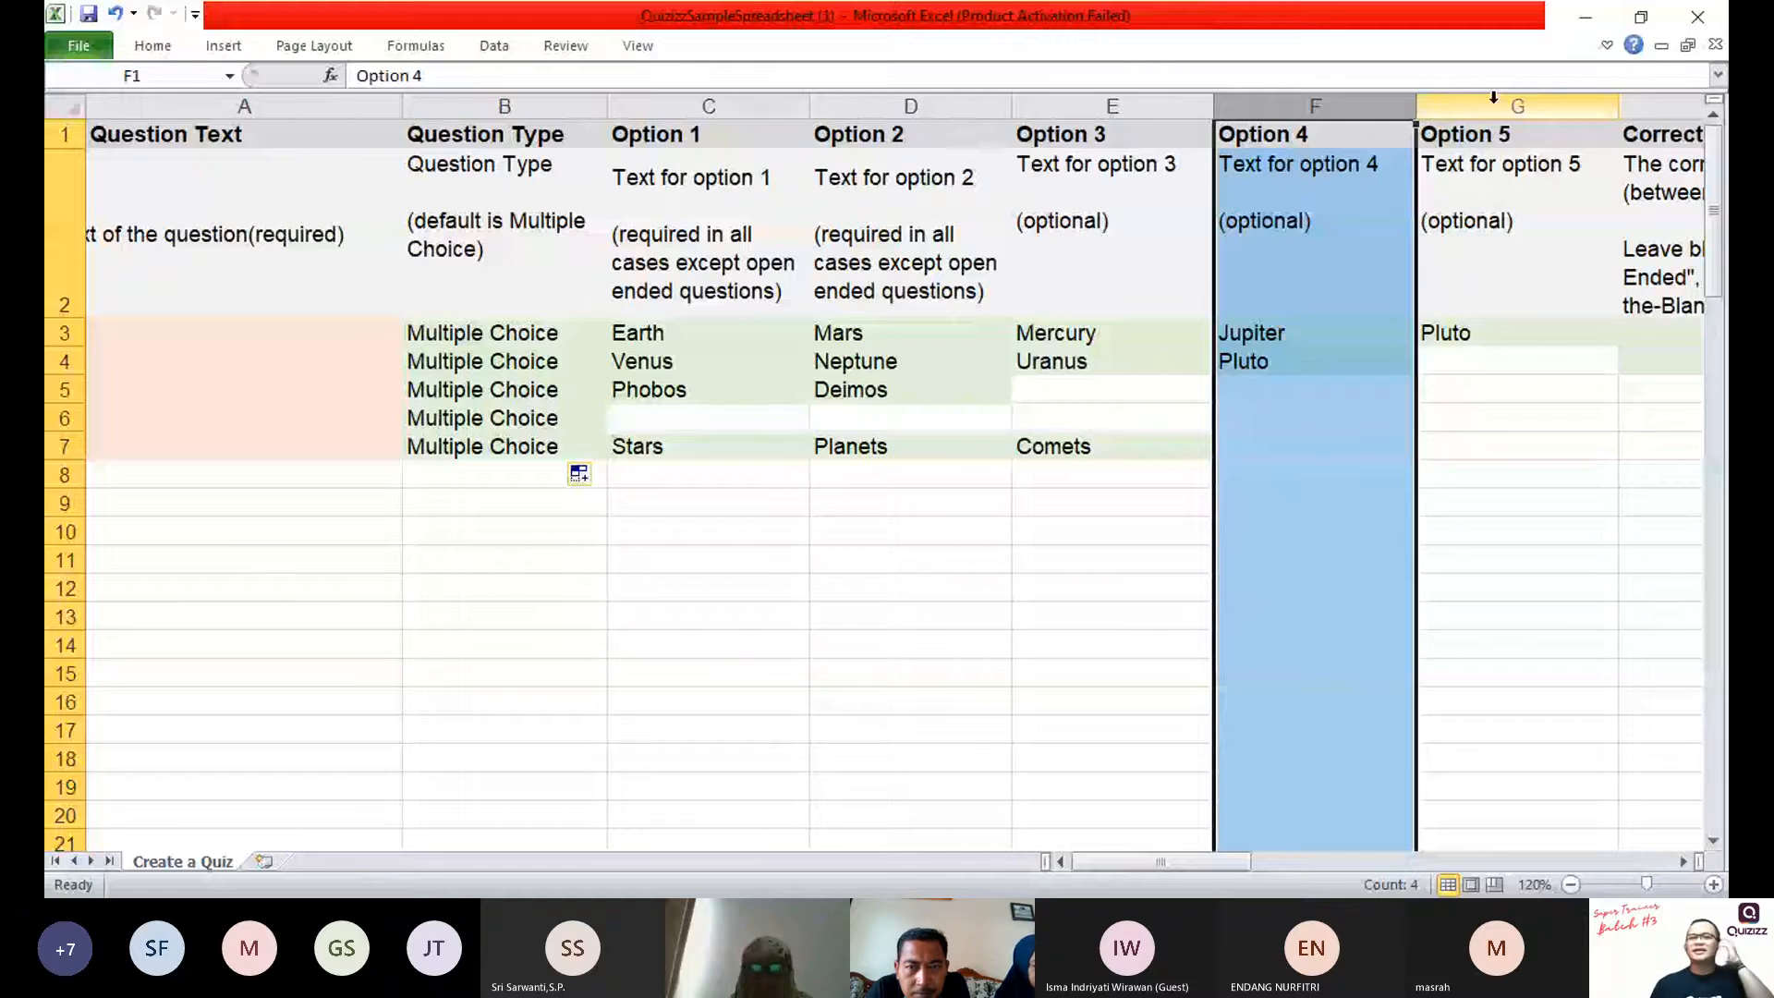
left_click(743, 127)
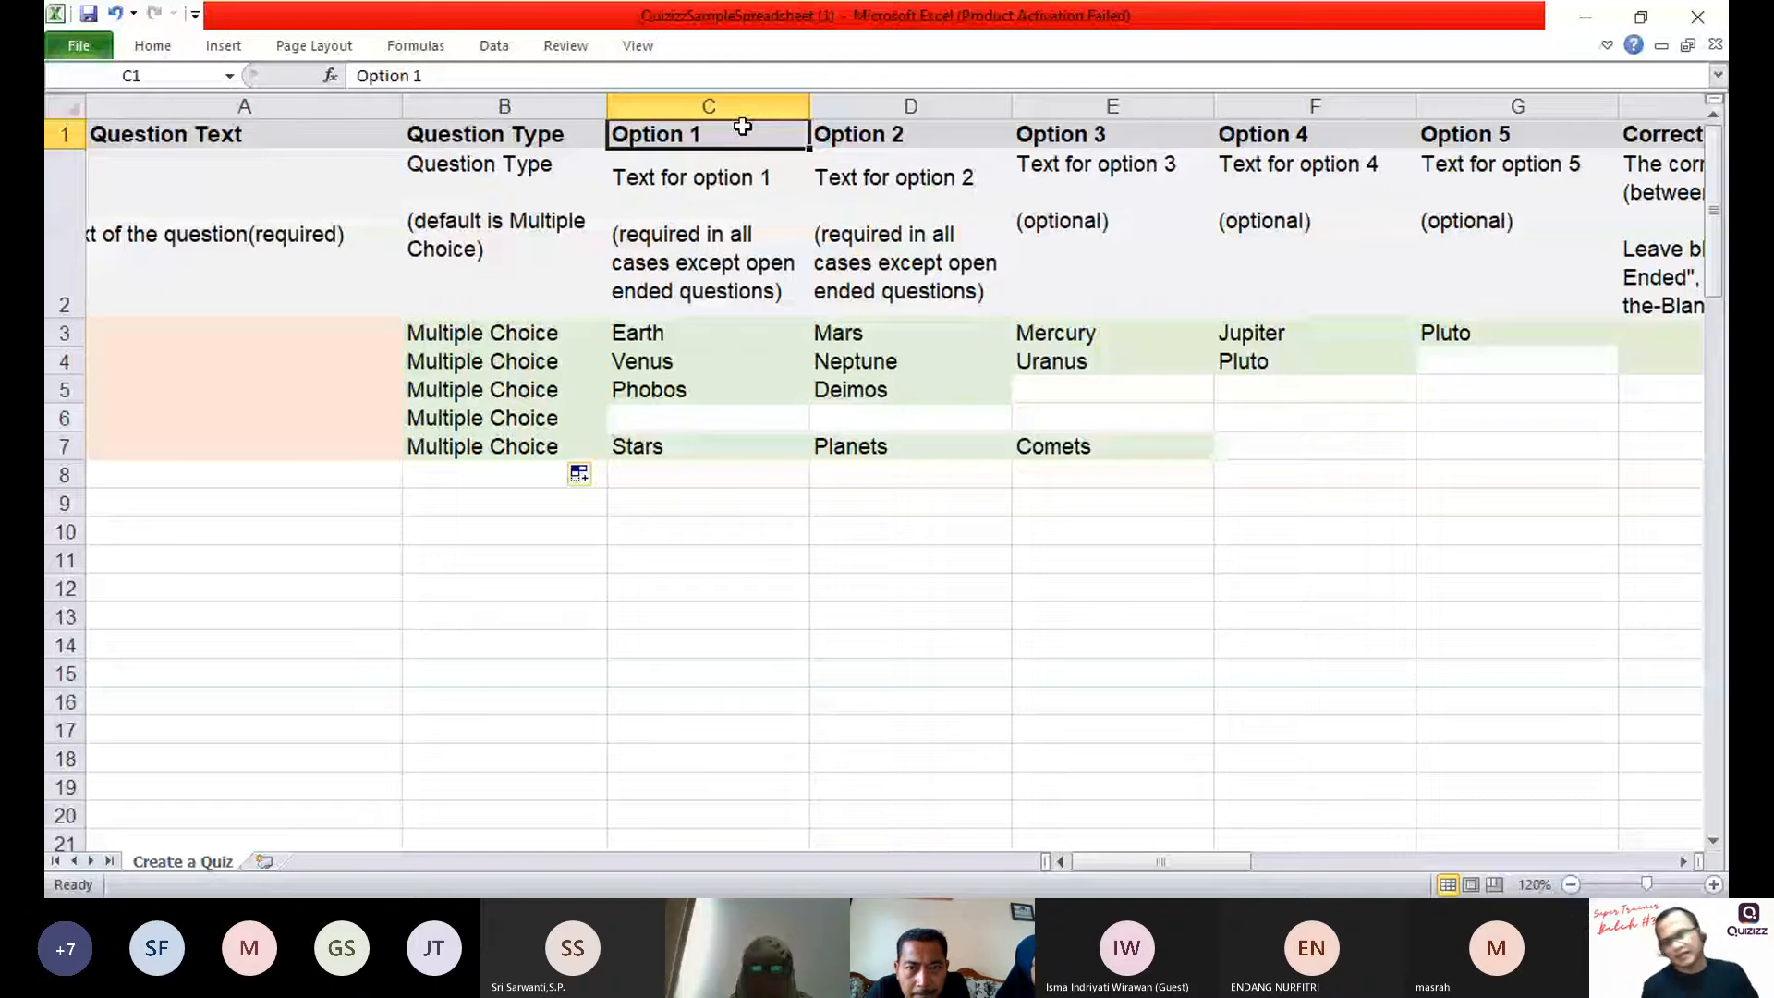
key("Down")
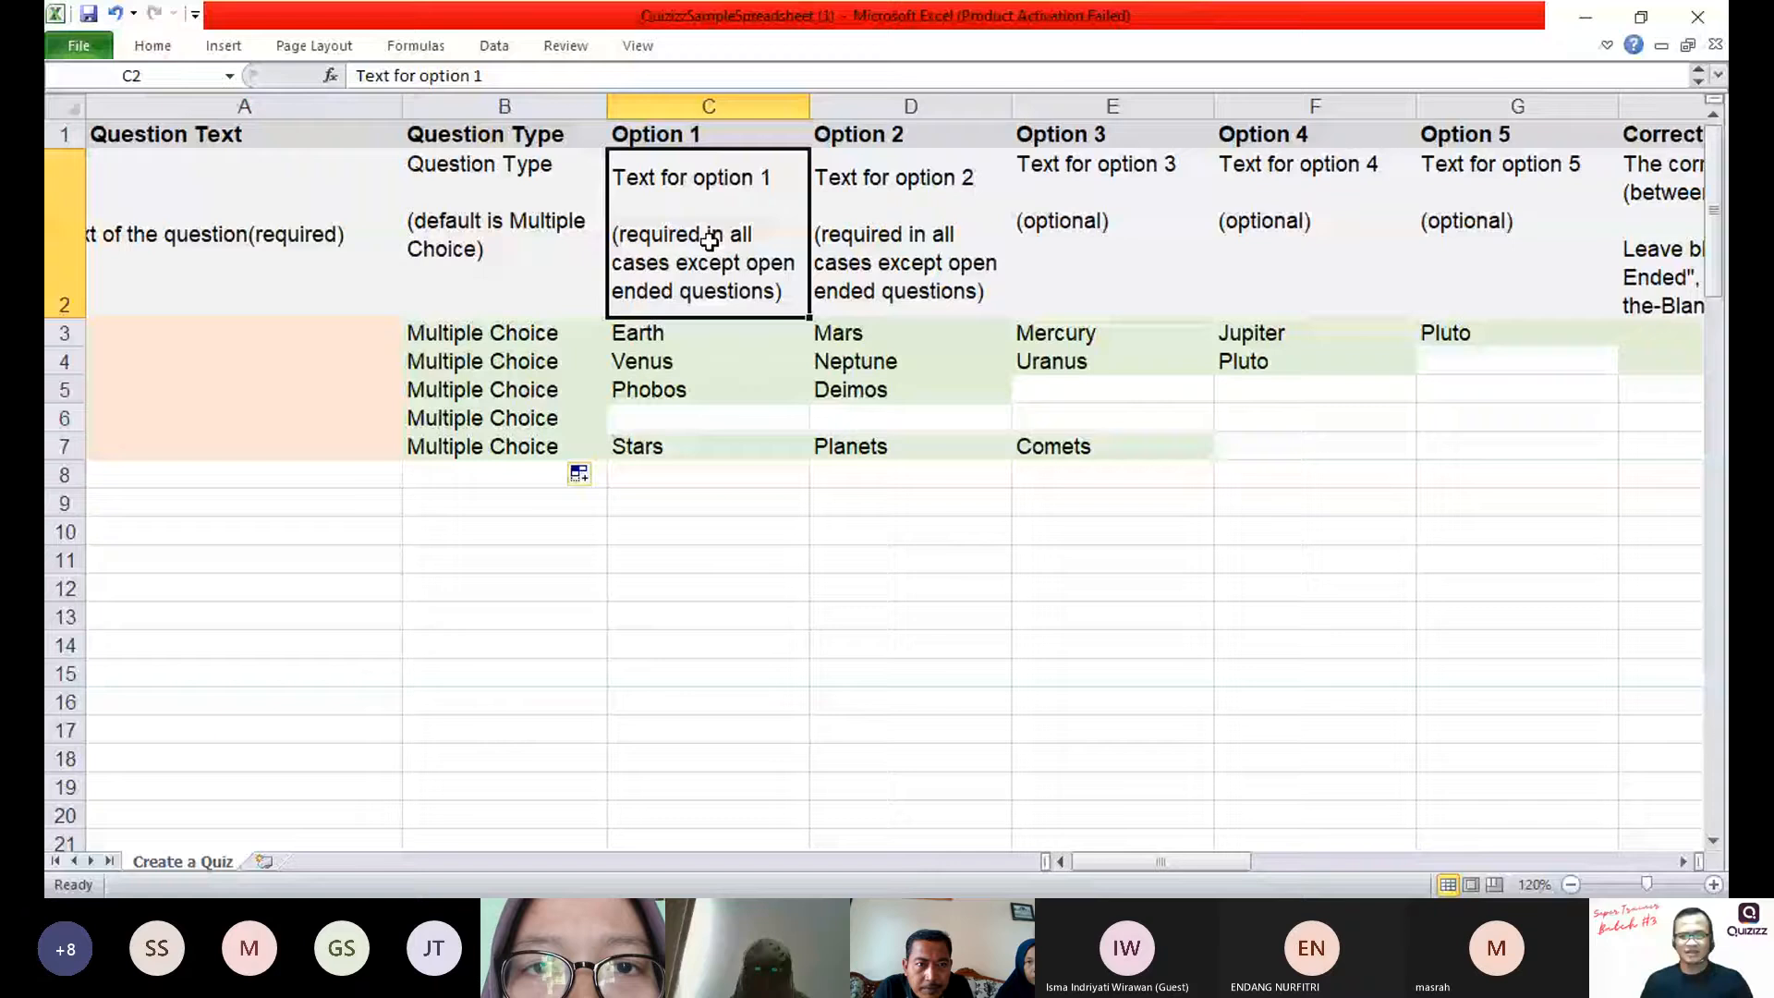
left_click_drag(709, 333, 1506, 487)
key("Delete")
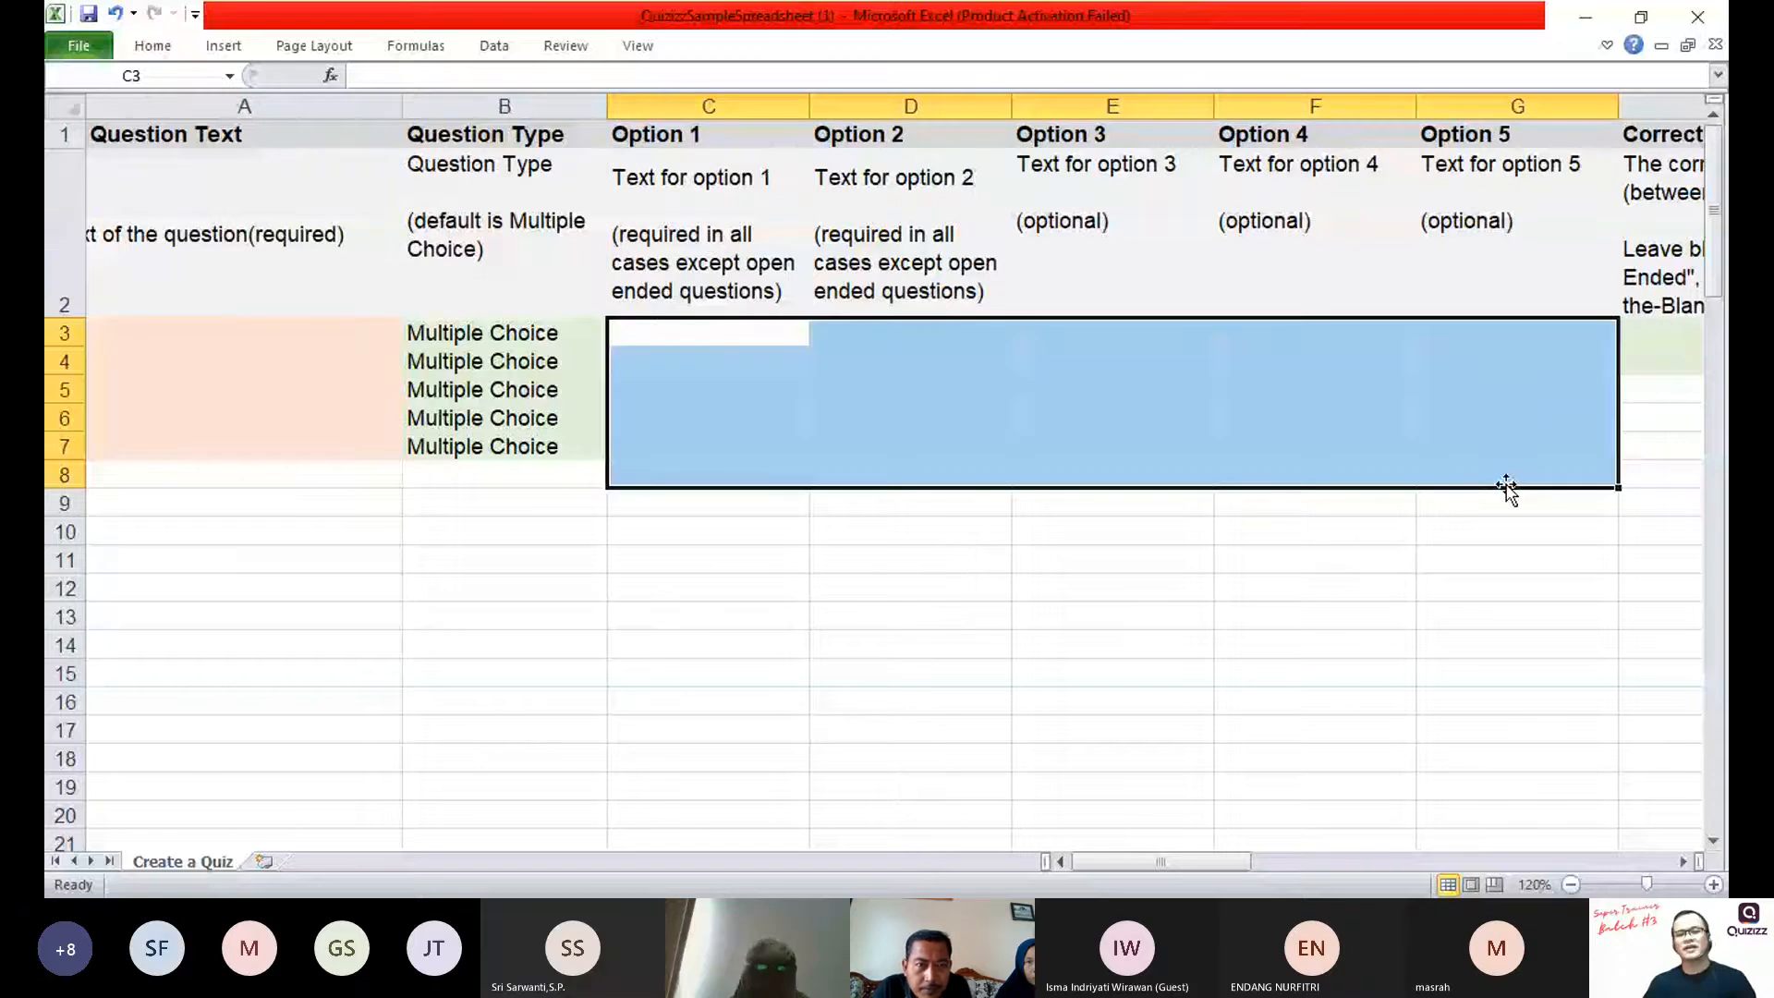
Step: Examine the Question Type and option columns that each question row has to fill
double_click(333, 333)
left_click(454, 335)
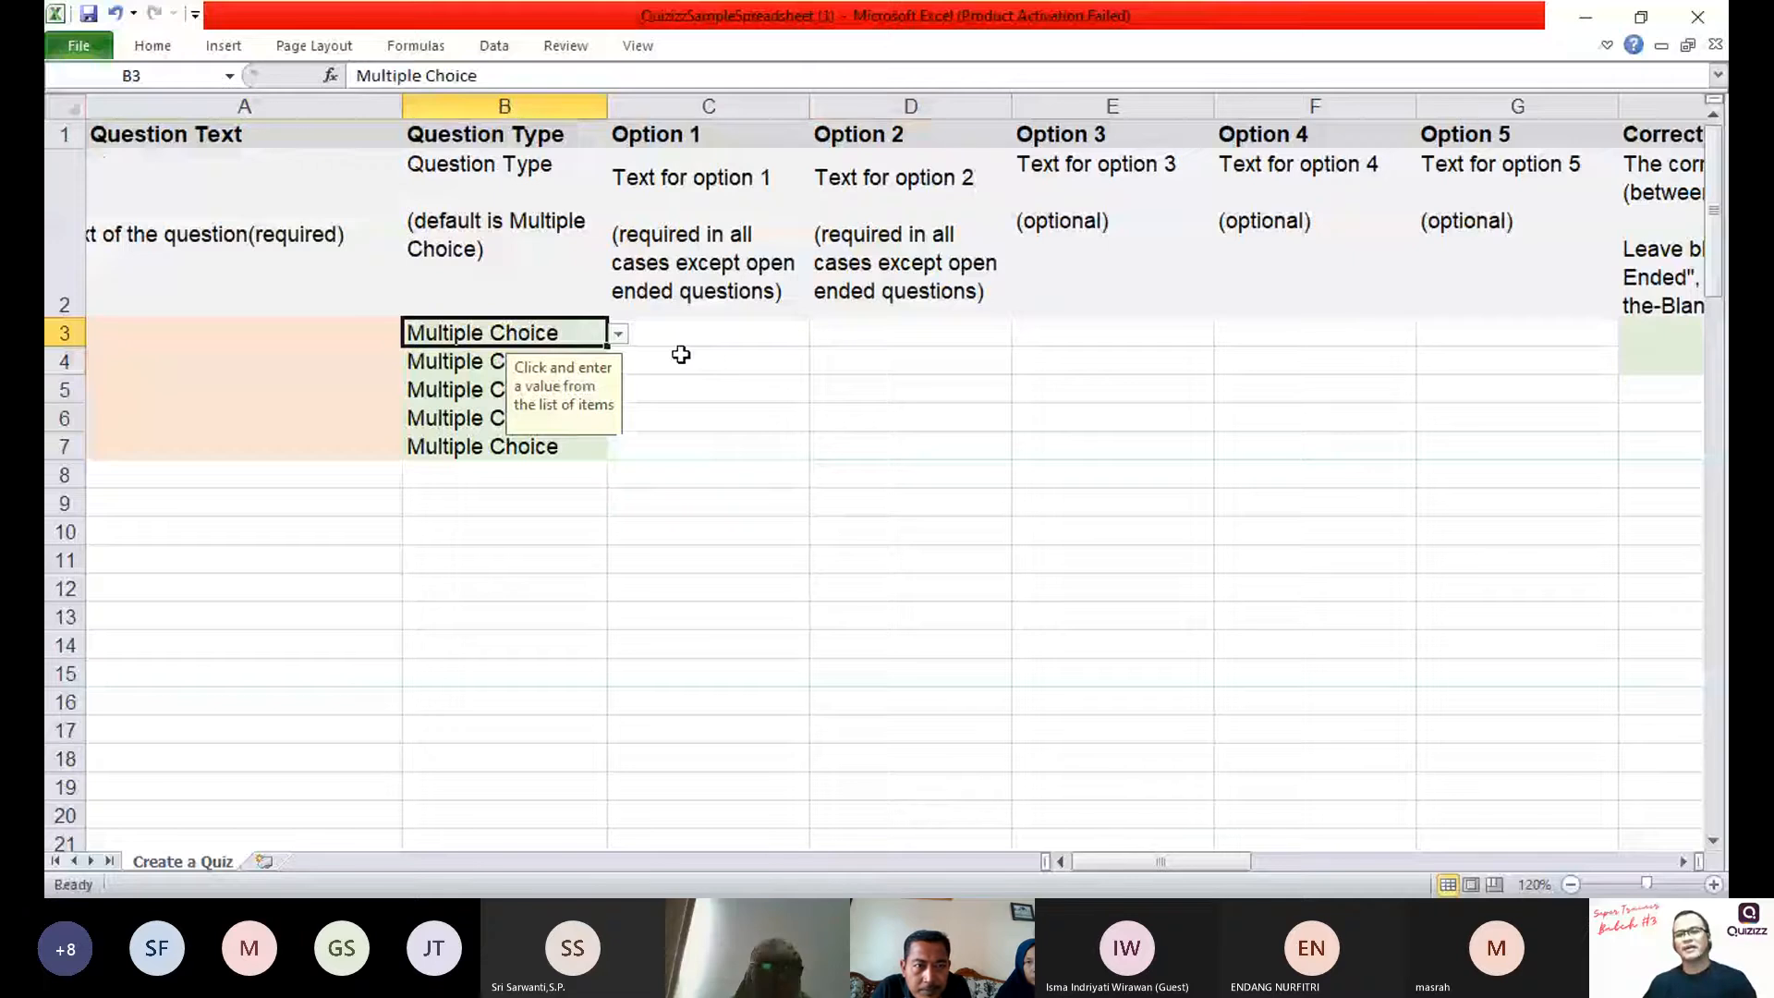
left_click(1314, 333)
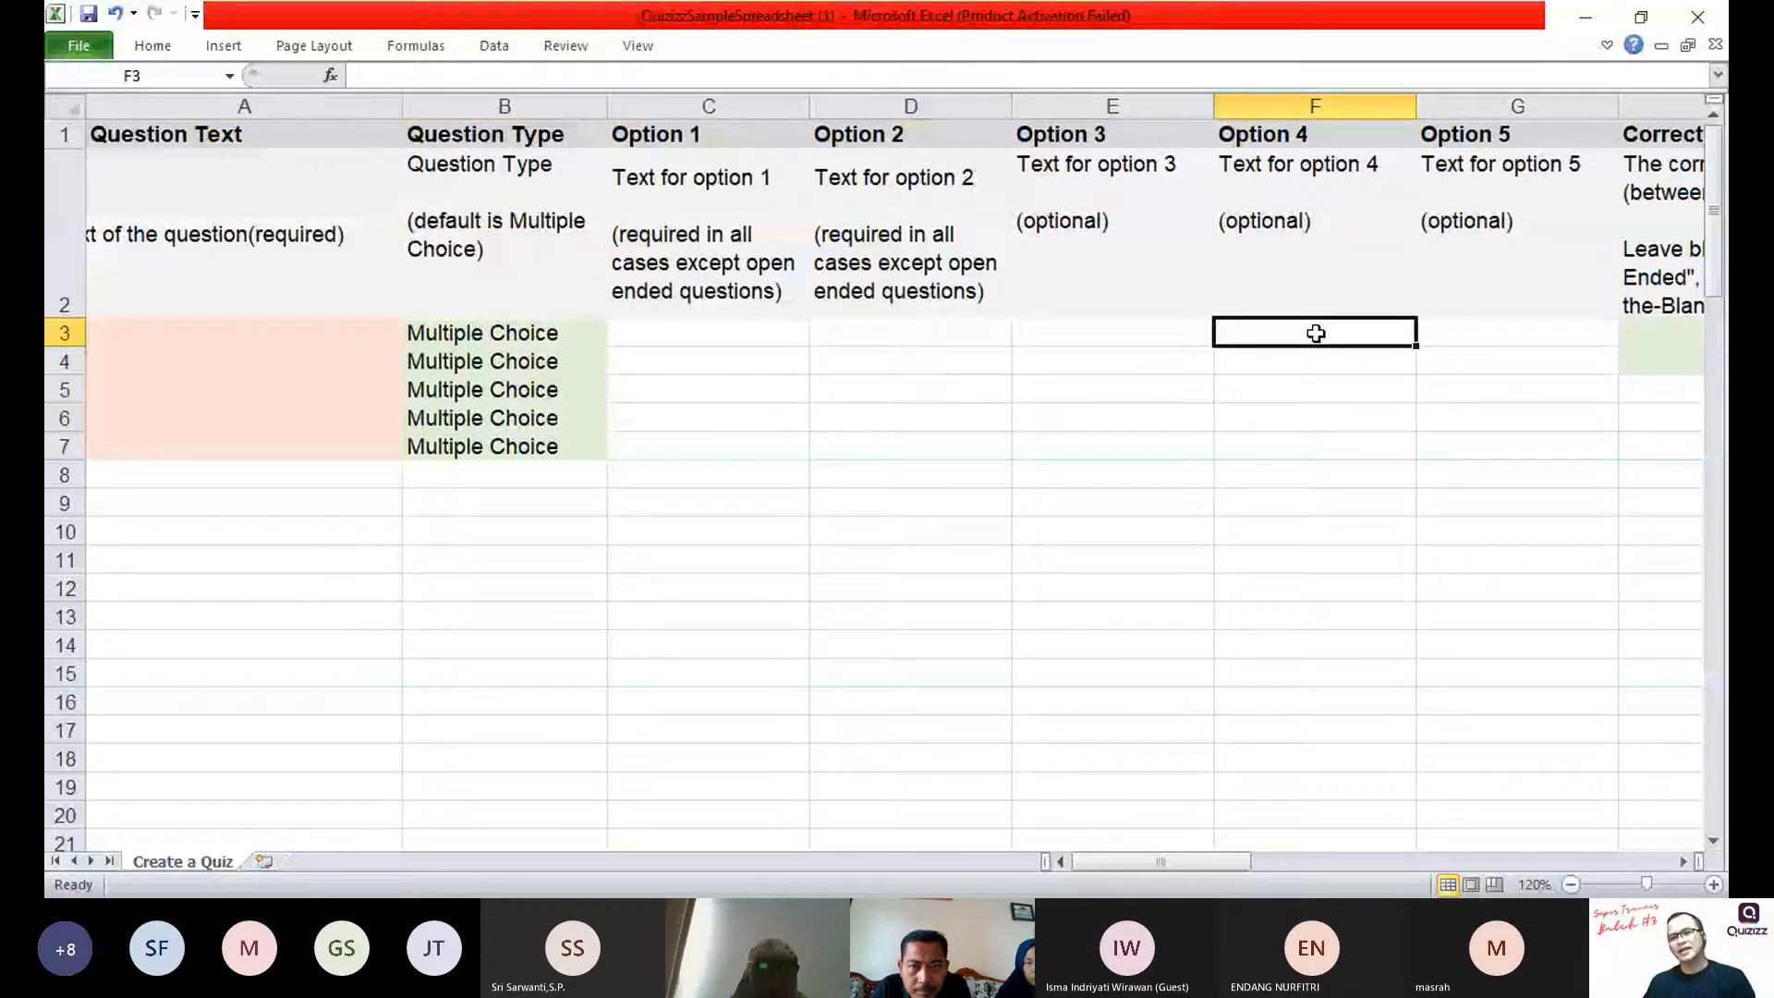
left_click(1515, 333)
scroll(1504, 310, "down", 2)
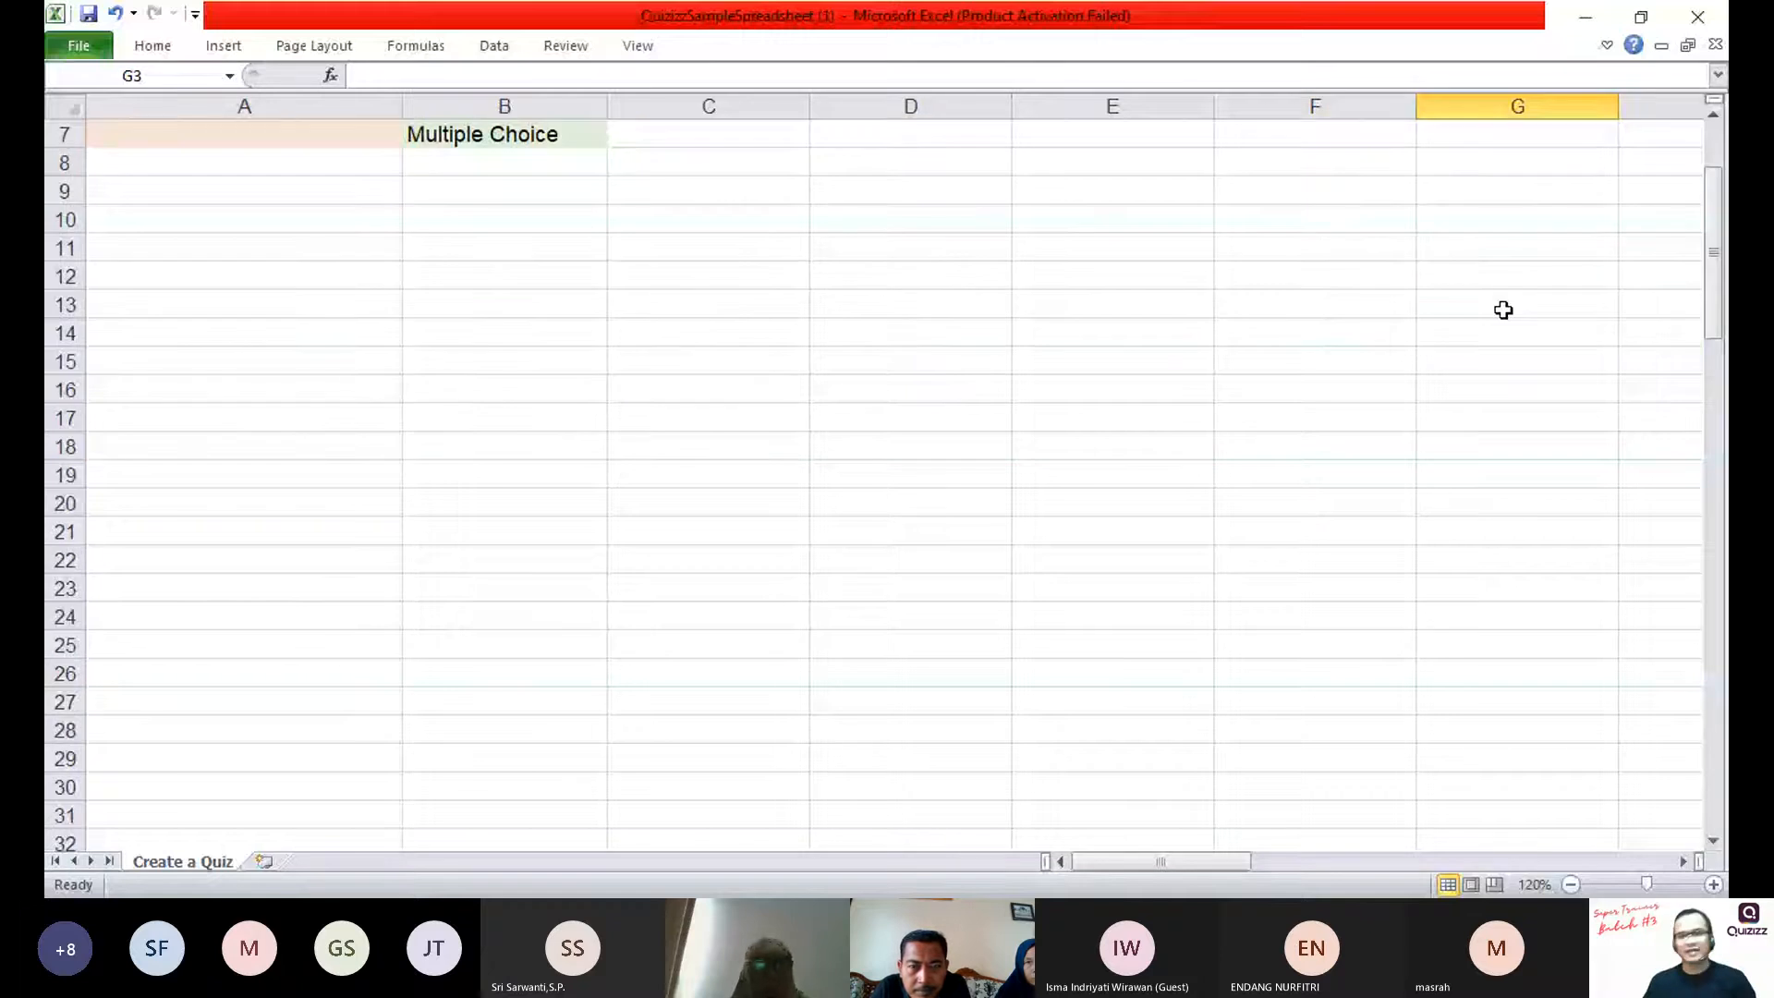
scroll(1503, 310, "up", 2)
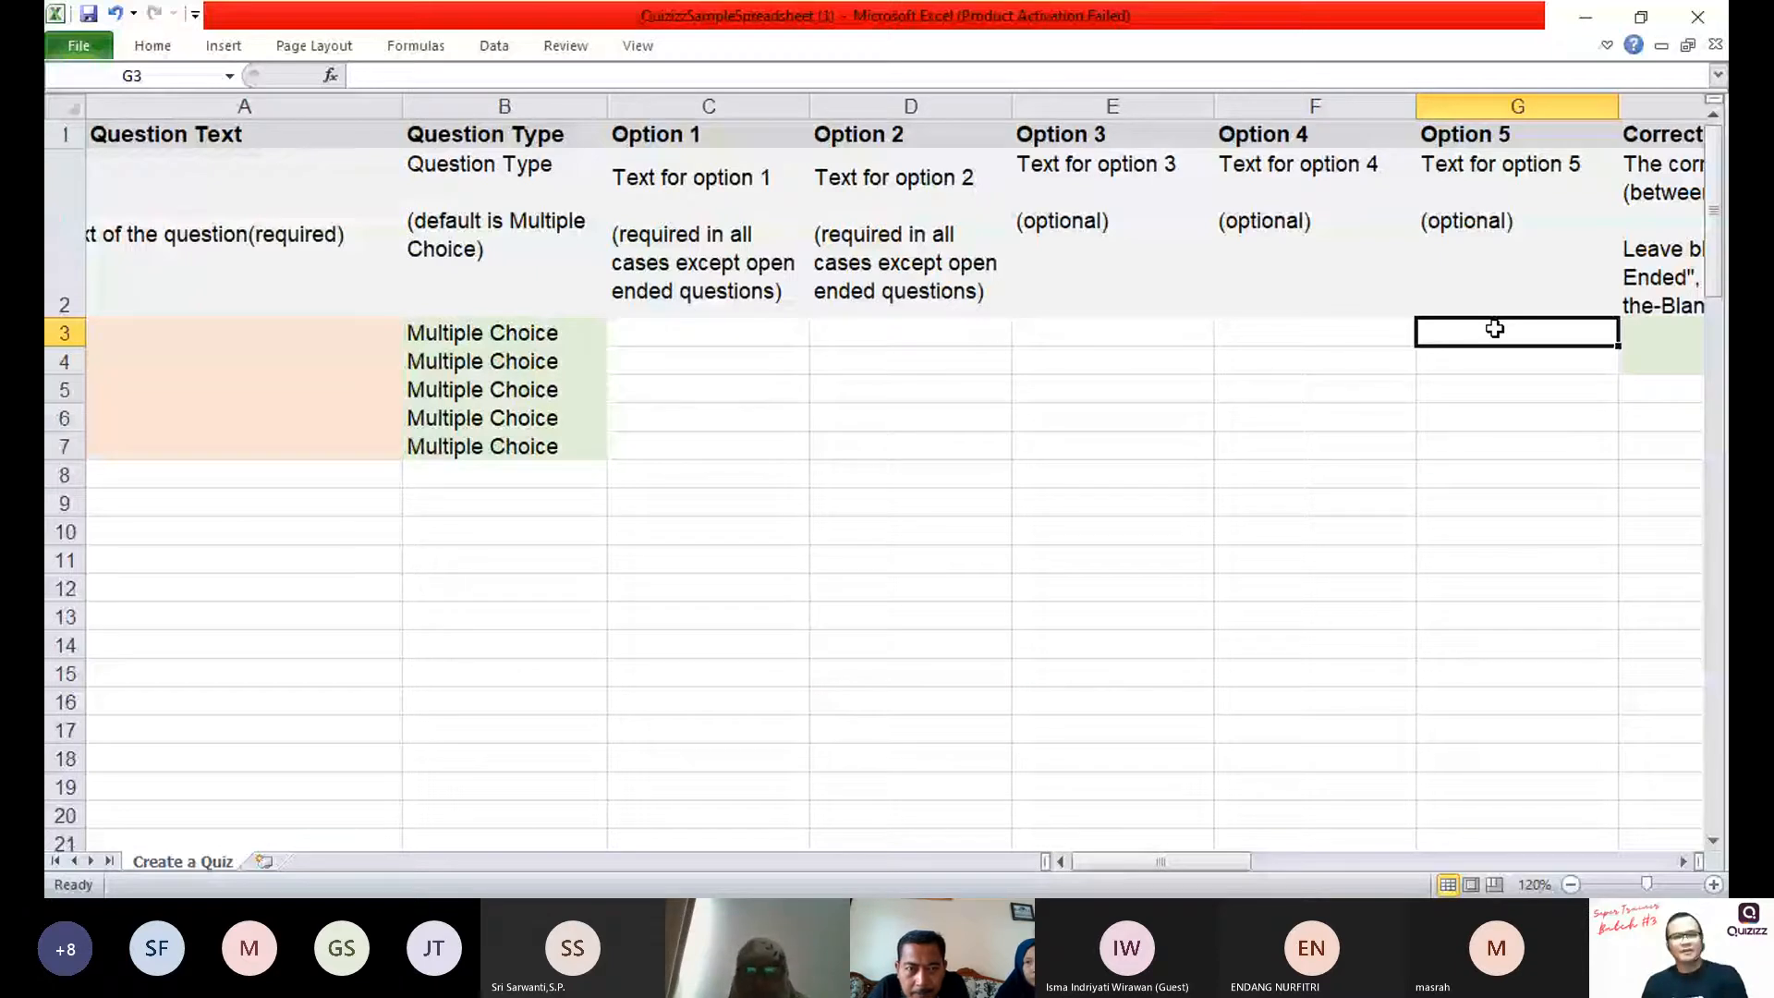
double_click(739, 417)
left_click(759, 341)
Step: Examine the Correct Answer, Time in seconds and Image Link columns with their sample entries in row 3
left_click(1534, 334)
key("Right")
key("Right")
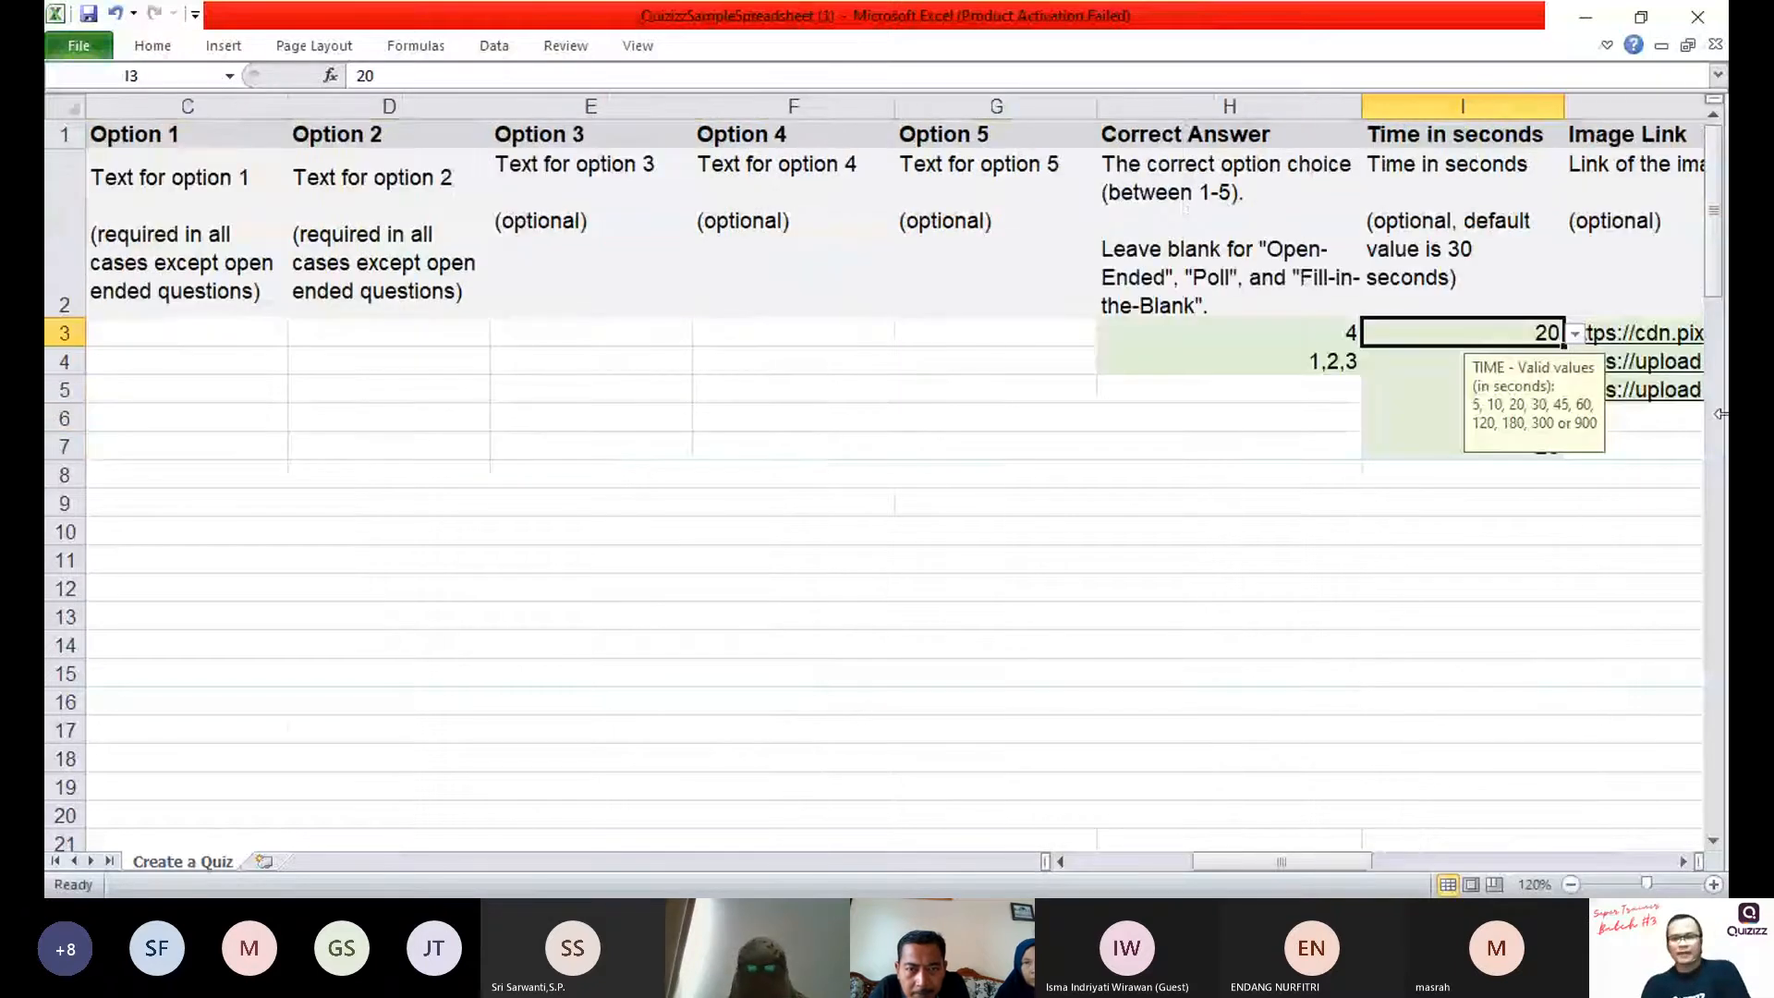
key("Right")
key("Left")
key("Left")
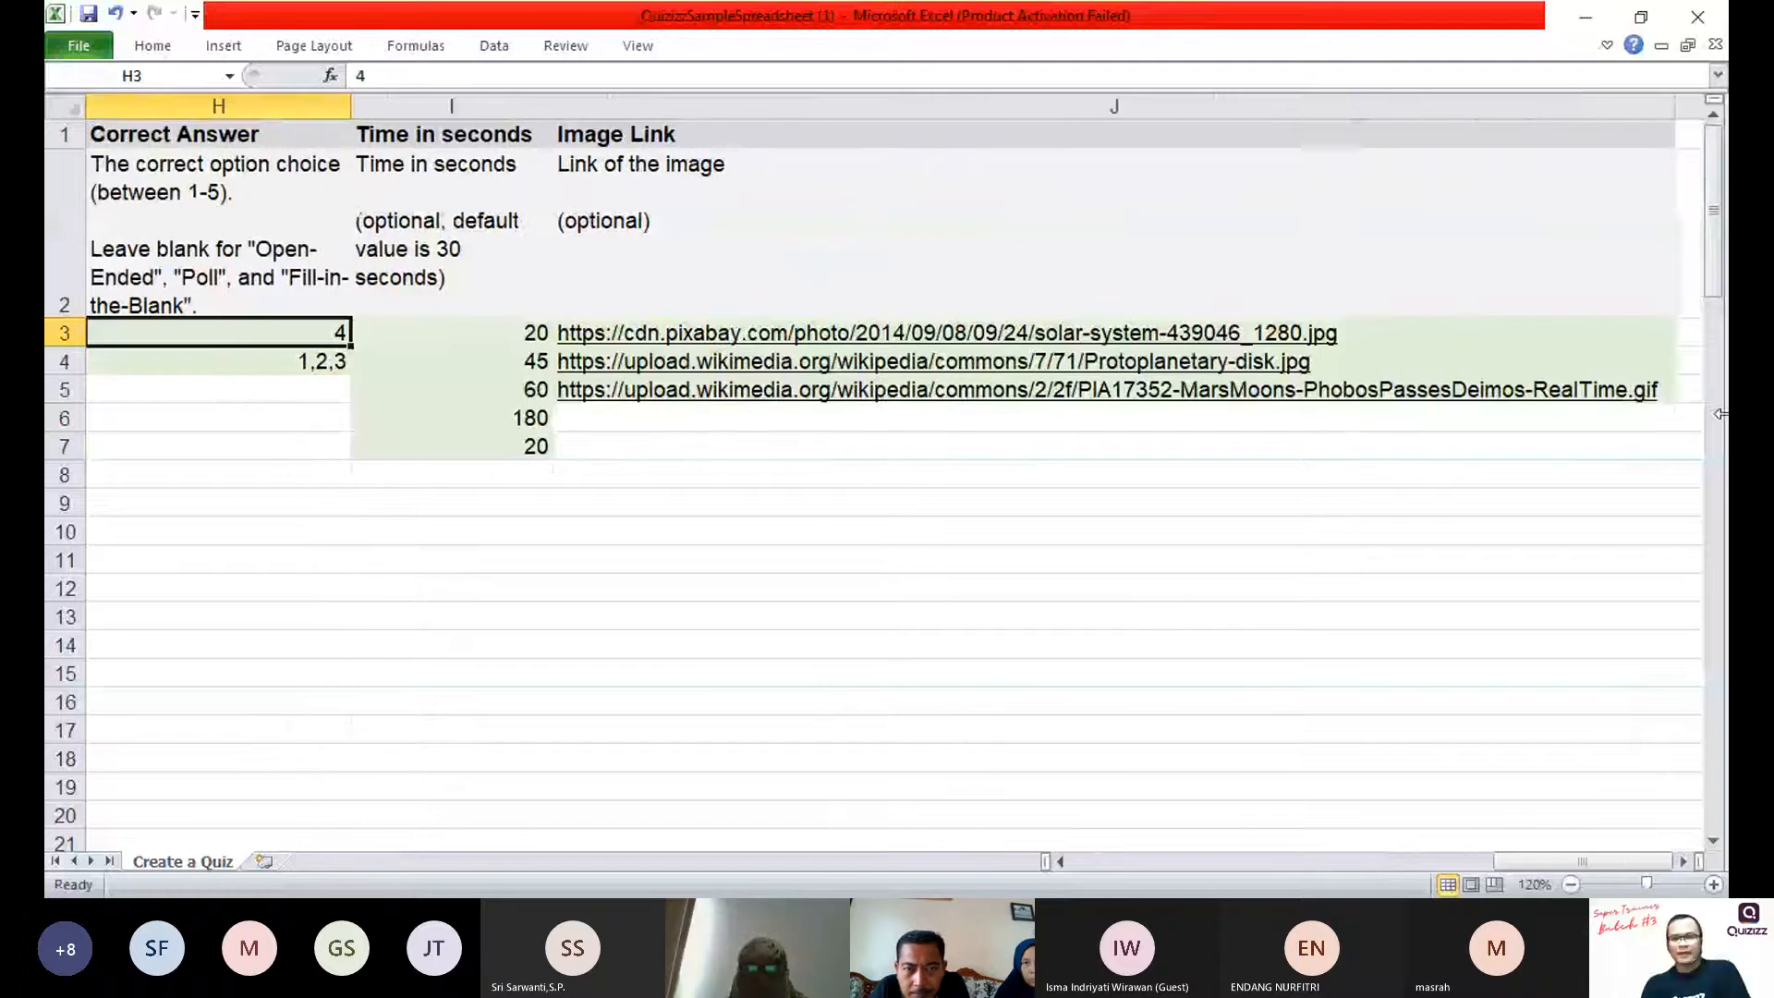
key("Left")
key("Right")
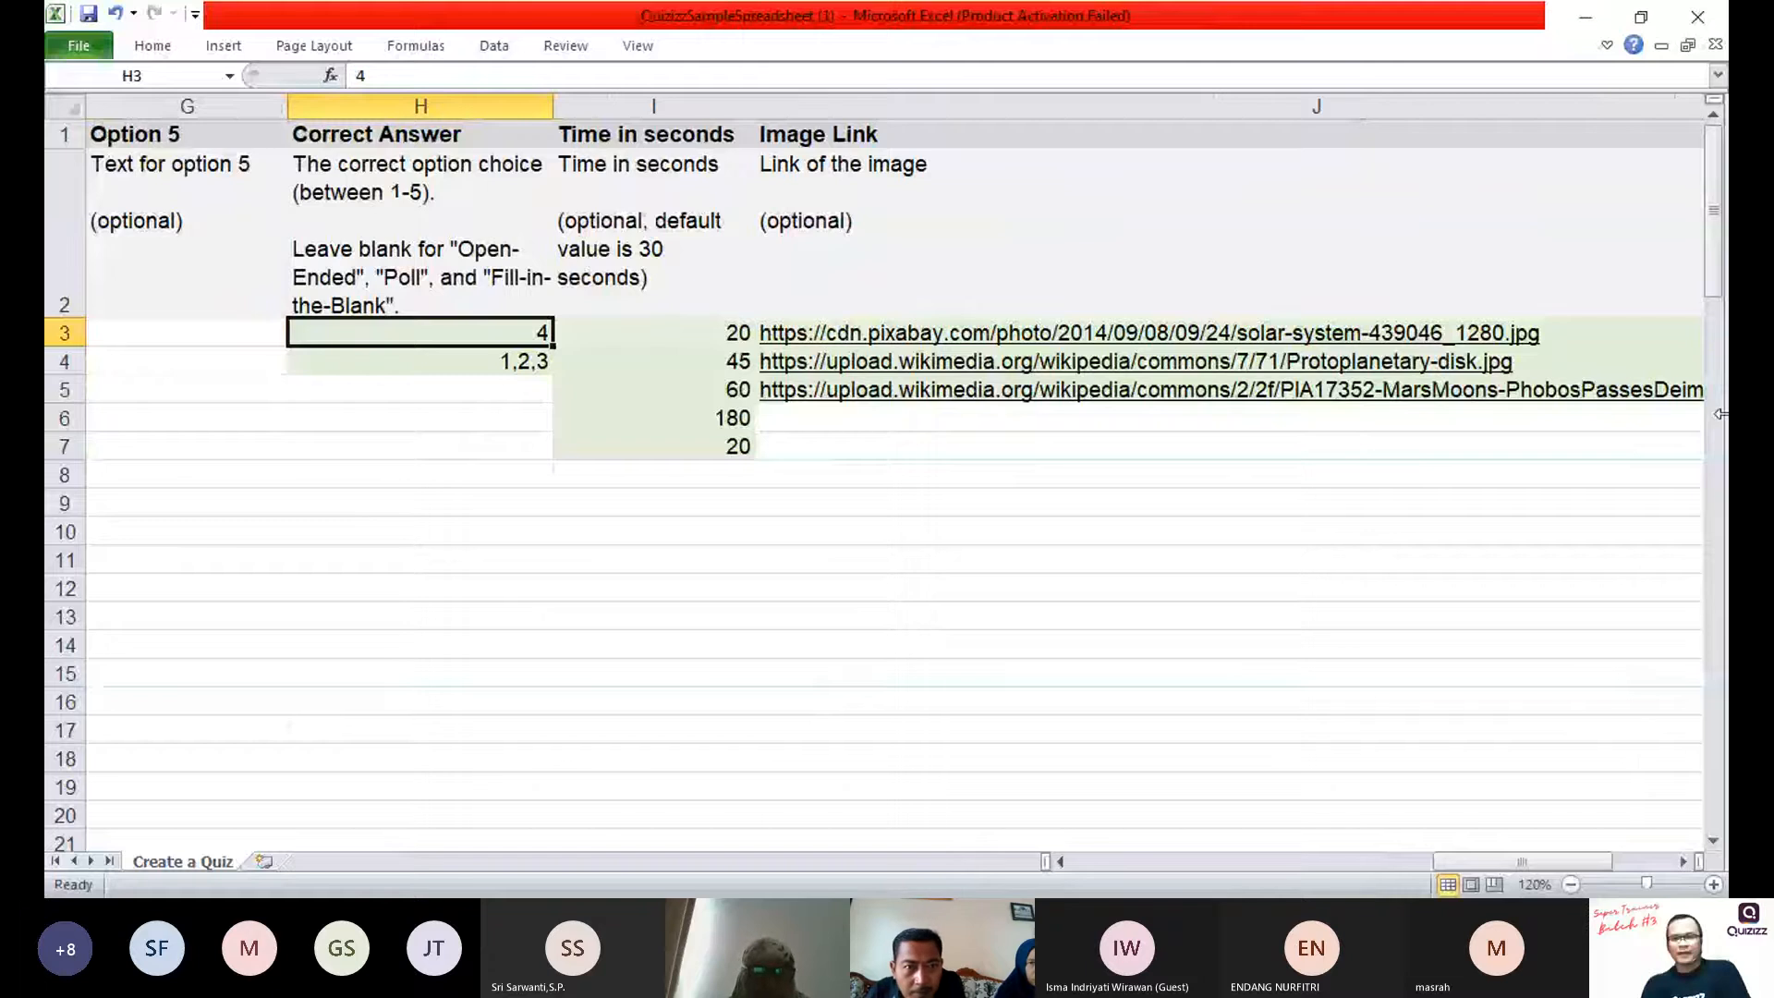
Step: Clear the sample entries in cells H3 and H4 of the Correct Answer column
left_click(1312, 588)
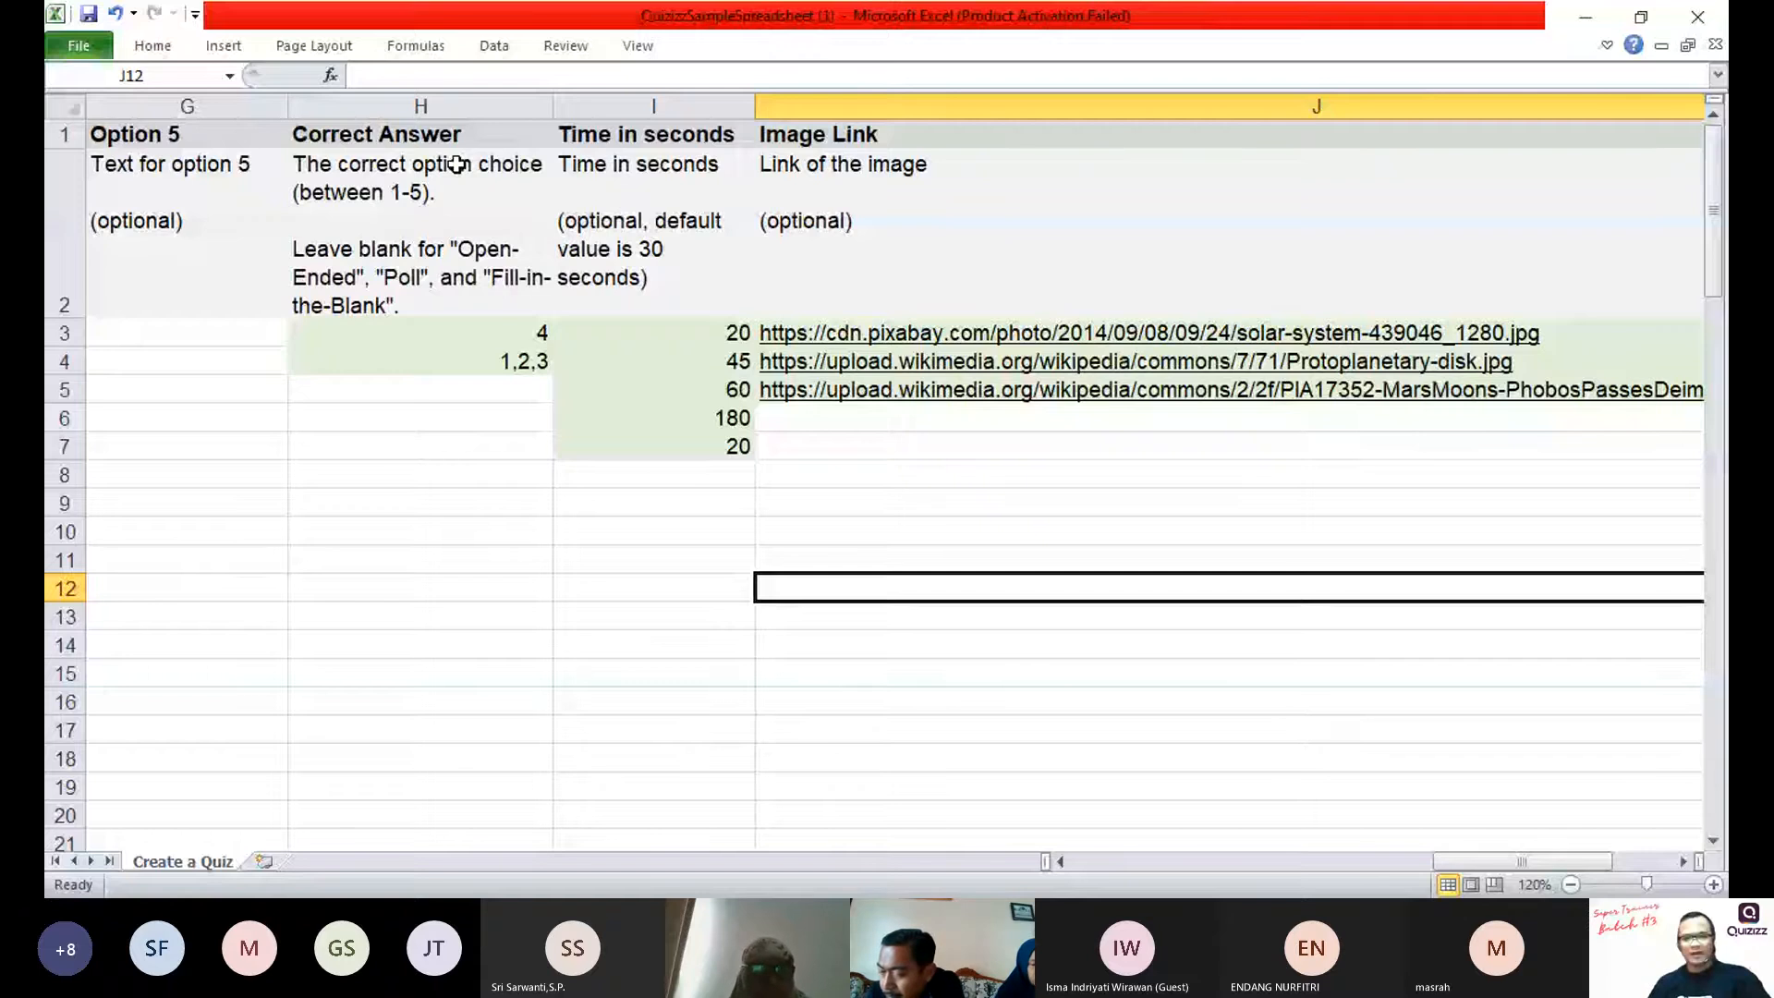
left_click(462, 504)
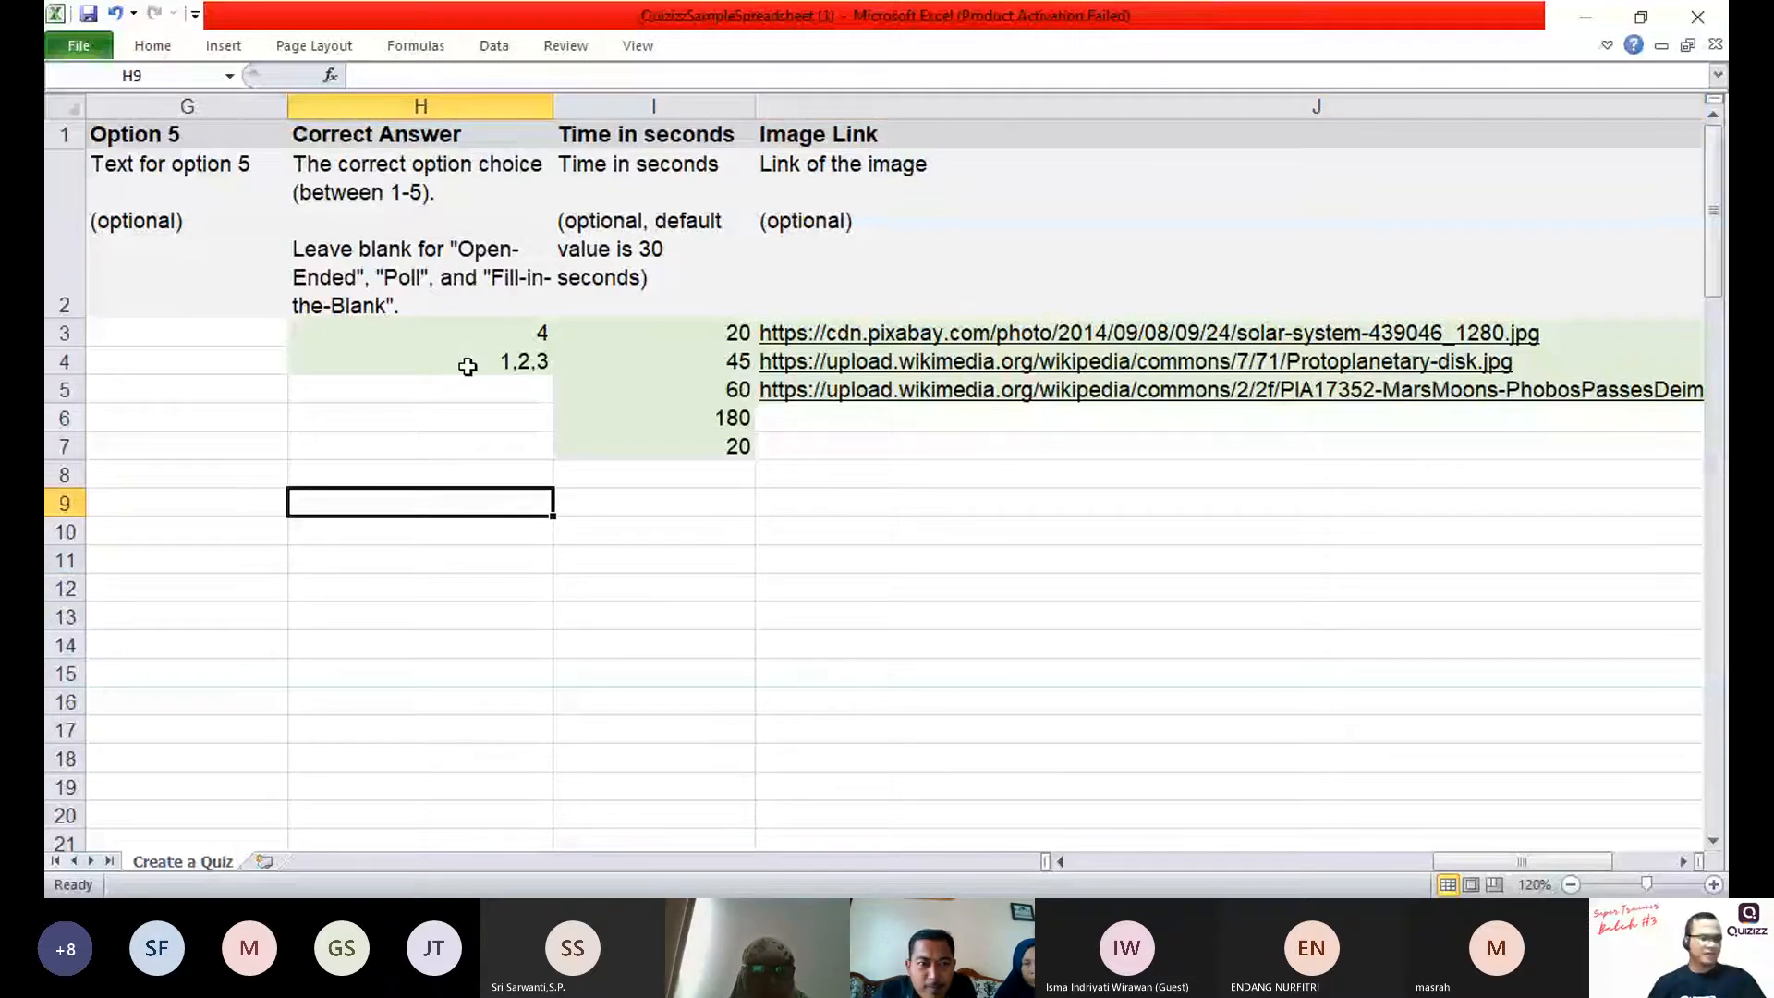
left_click(500, 339)
left_click(499, 365)
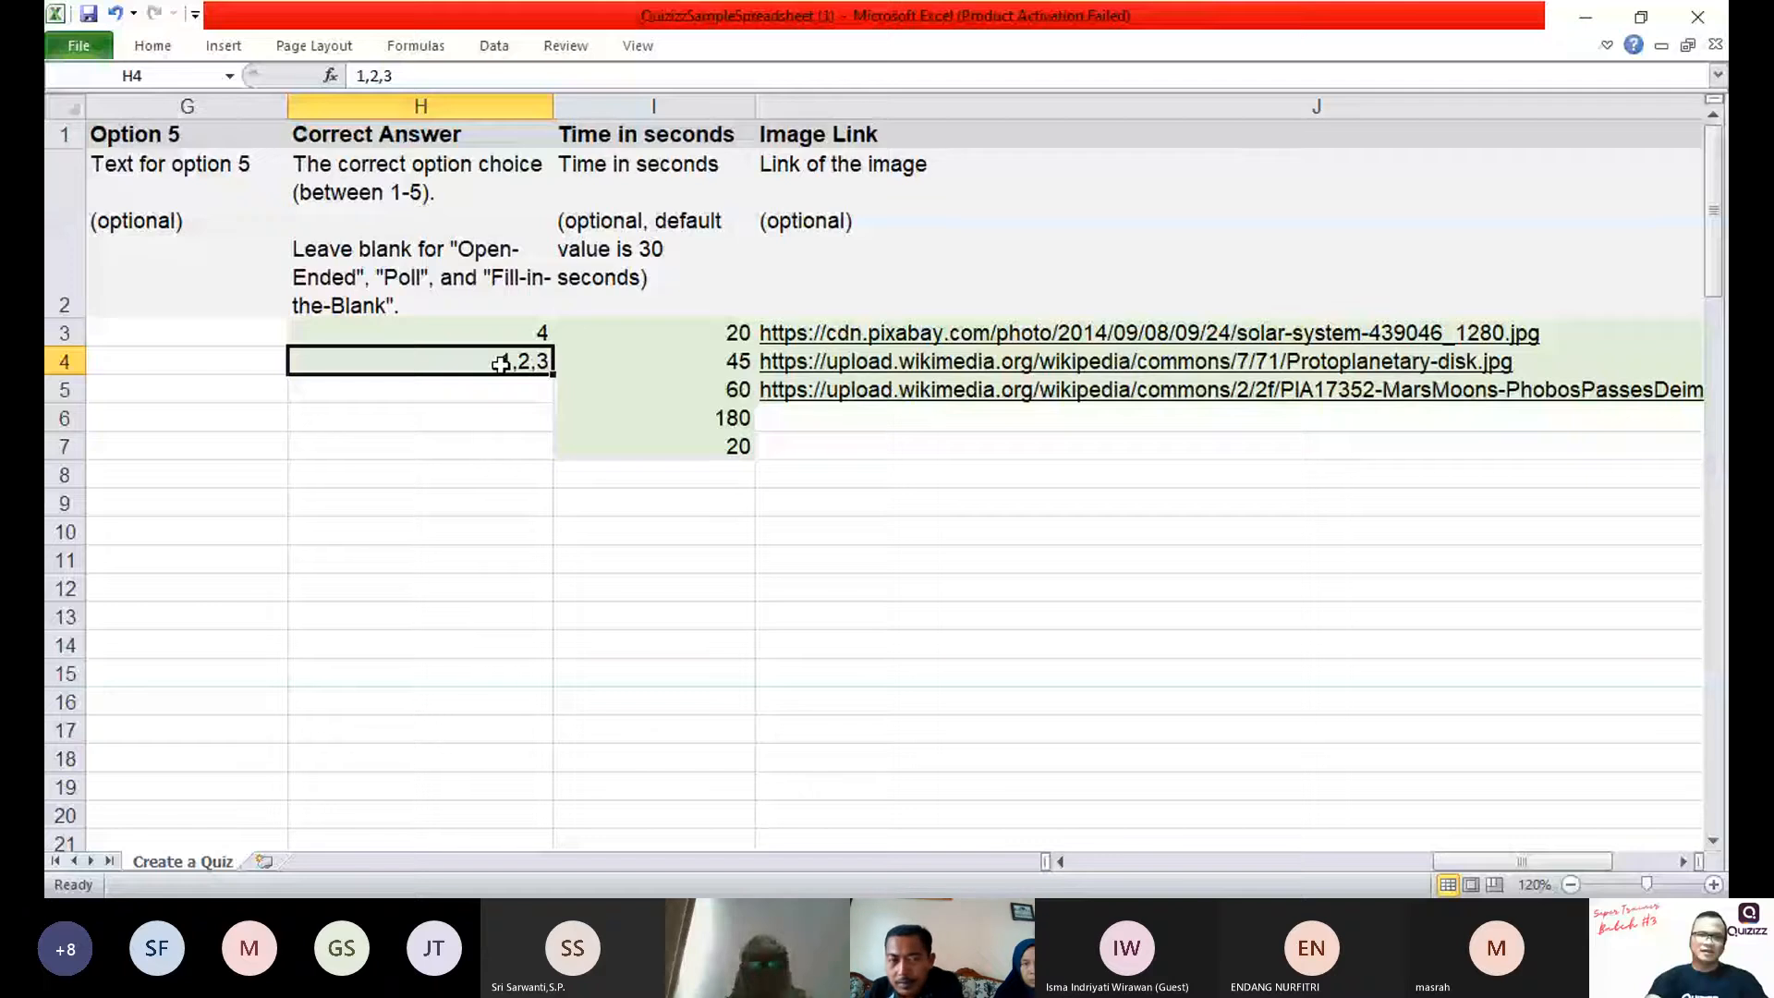
key("ctrl+z")
key("ctrl+z")
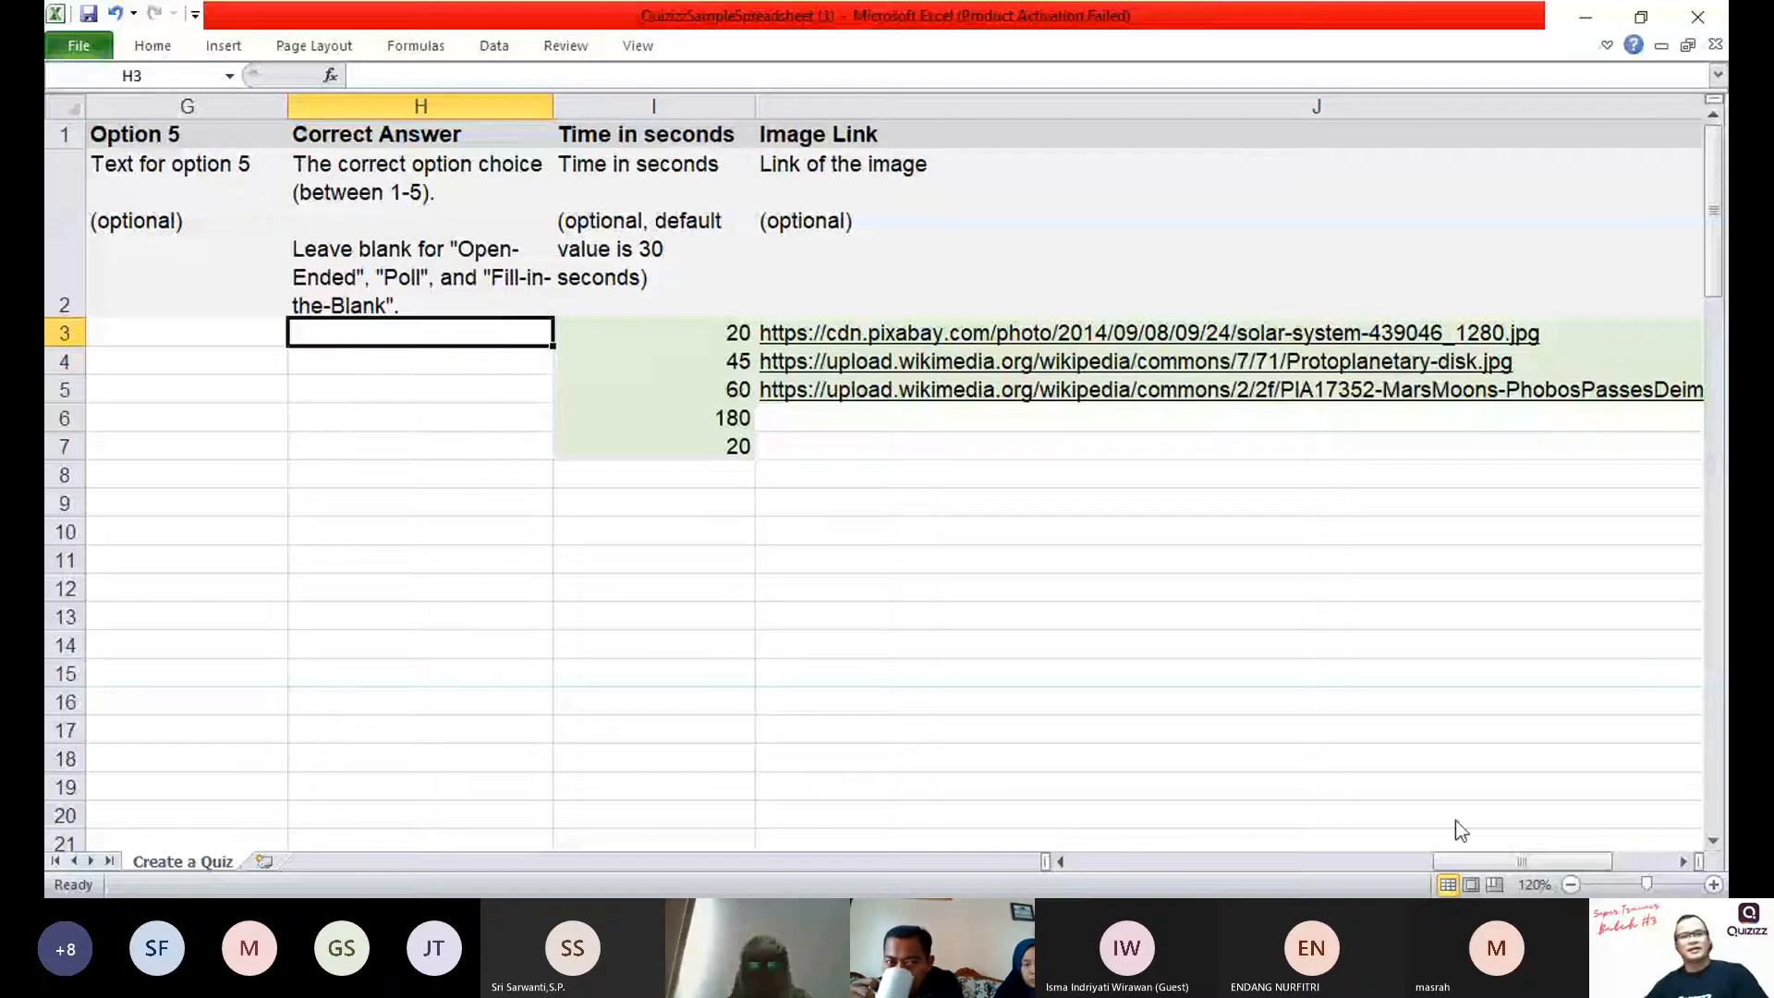
Step: Set the time in seconds of the first question row, cell I3, to 30.0 from its list of valid values
left_click(647, 107)
key("alt+Tab")
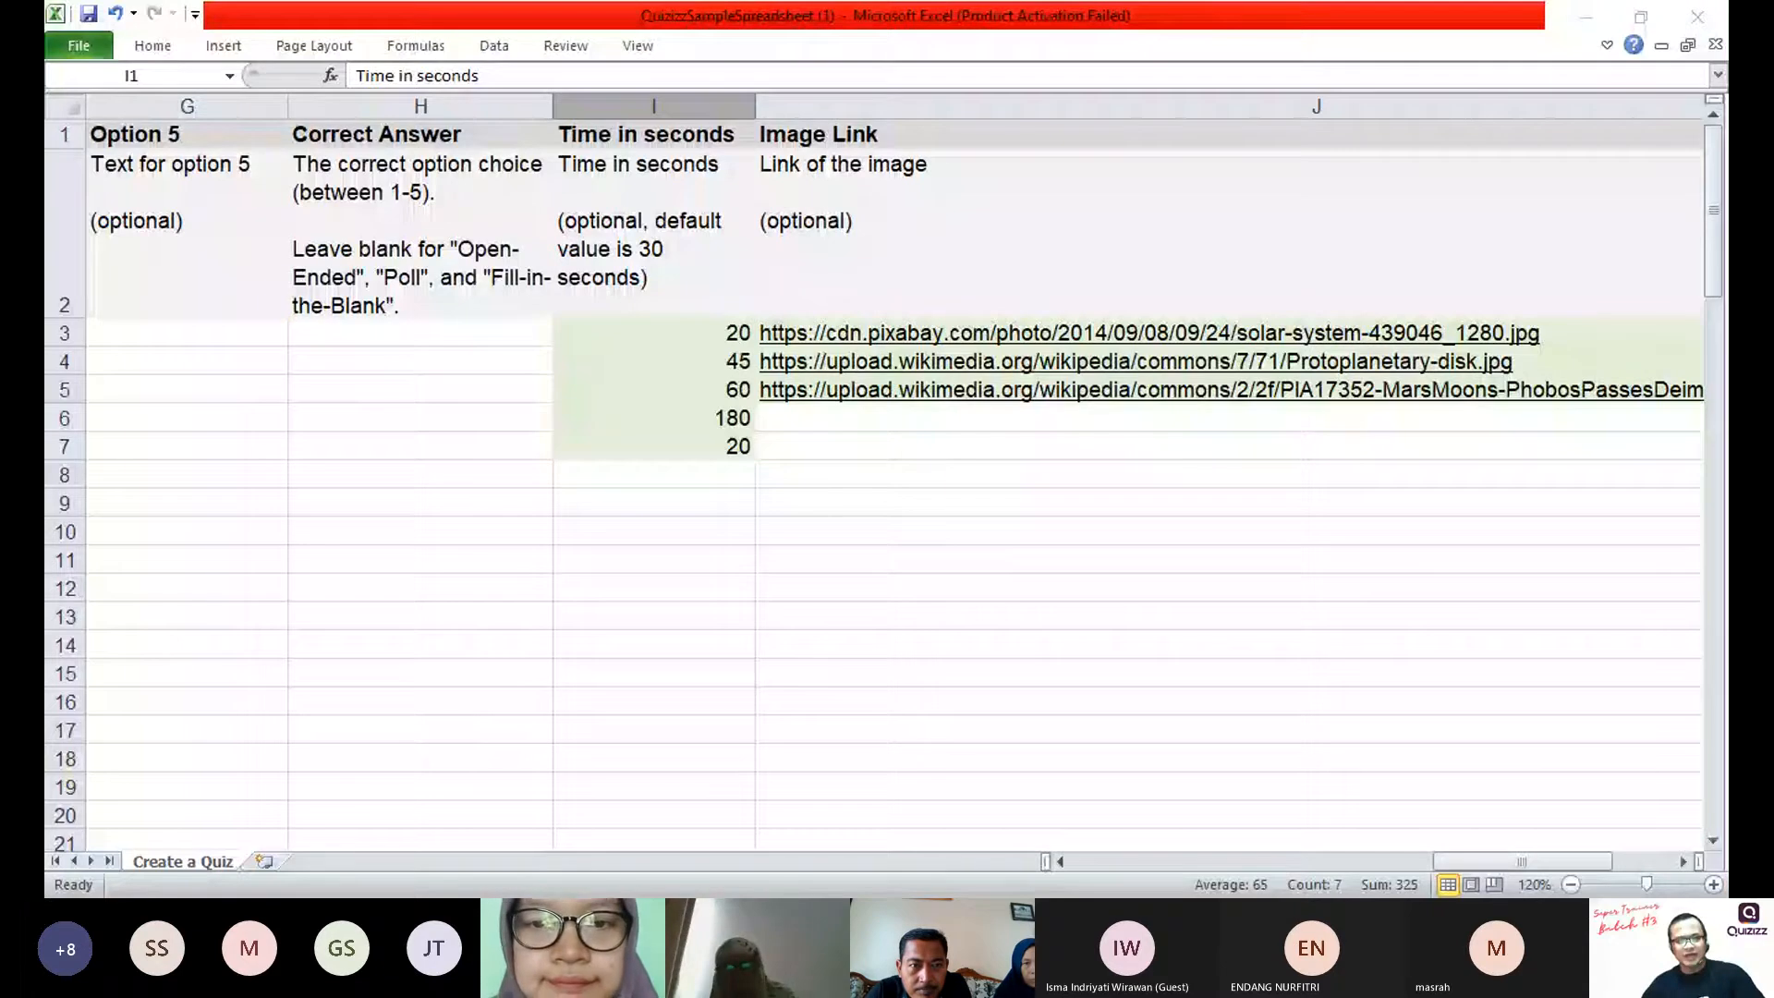
left_click(647, 107)
left_click(887, 701)
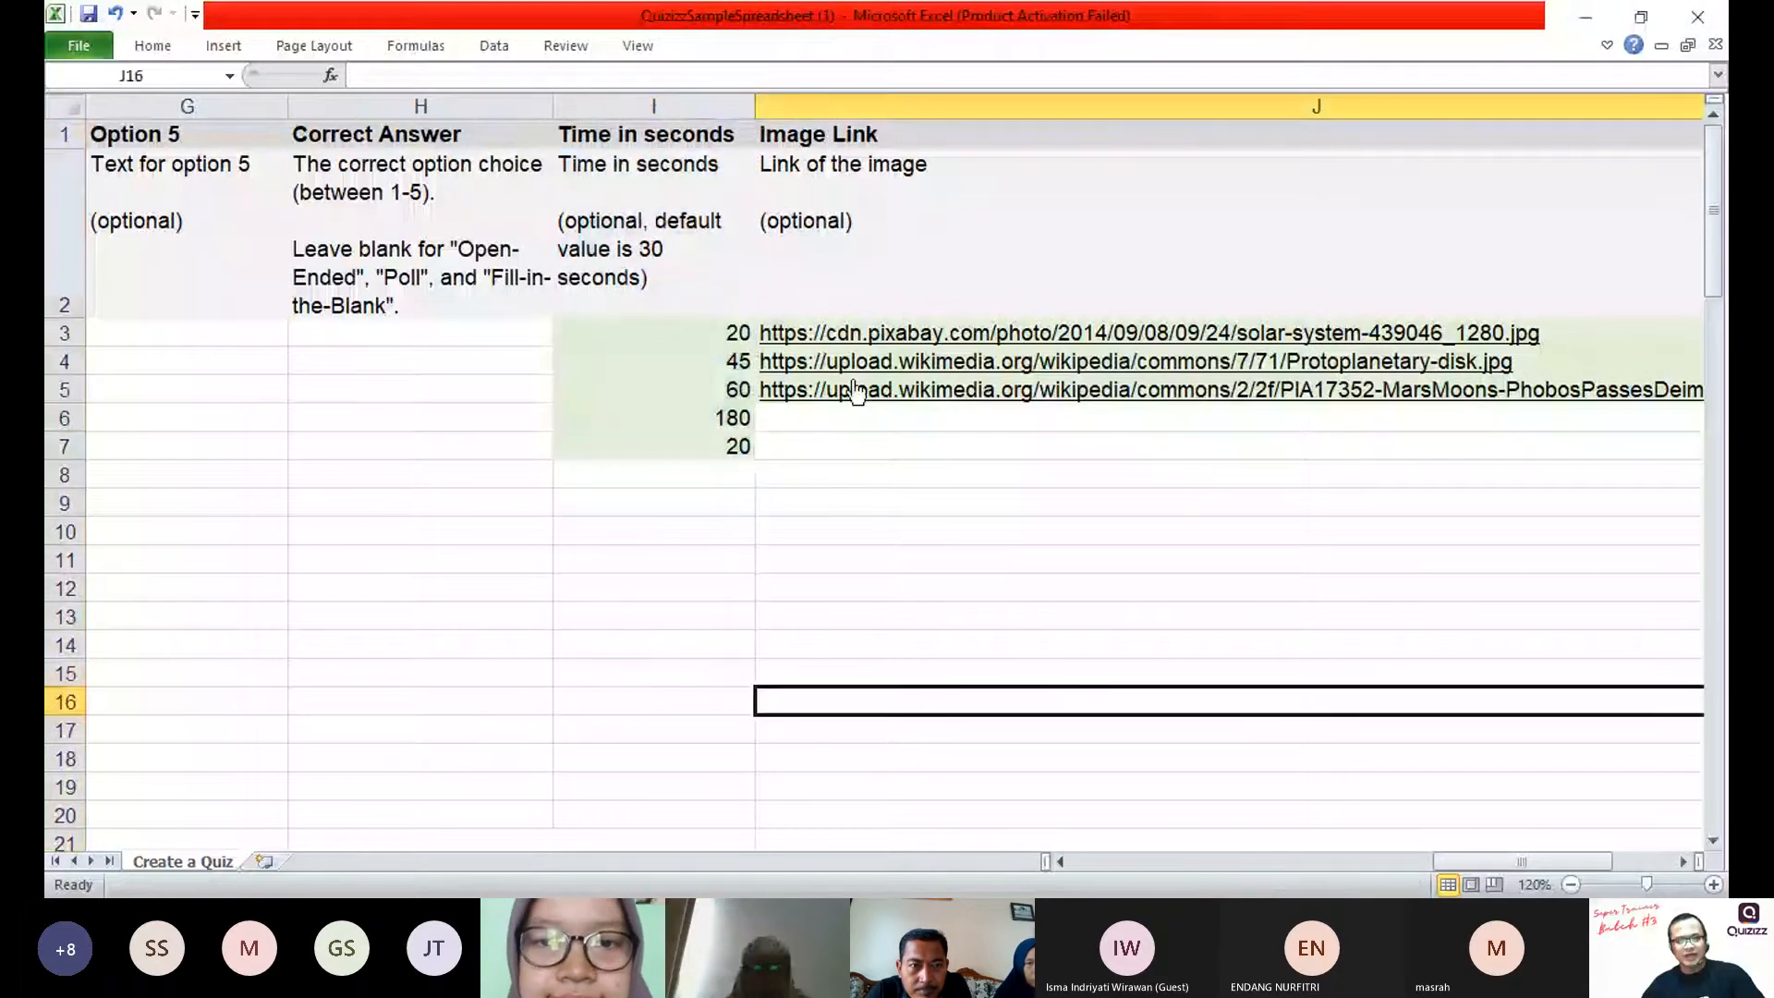
left_click(656, 326)
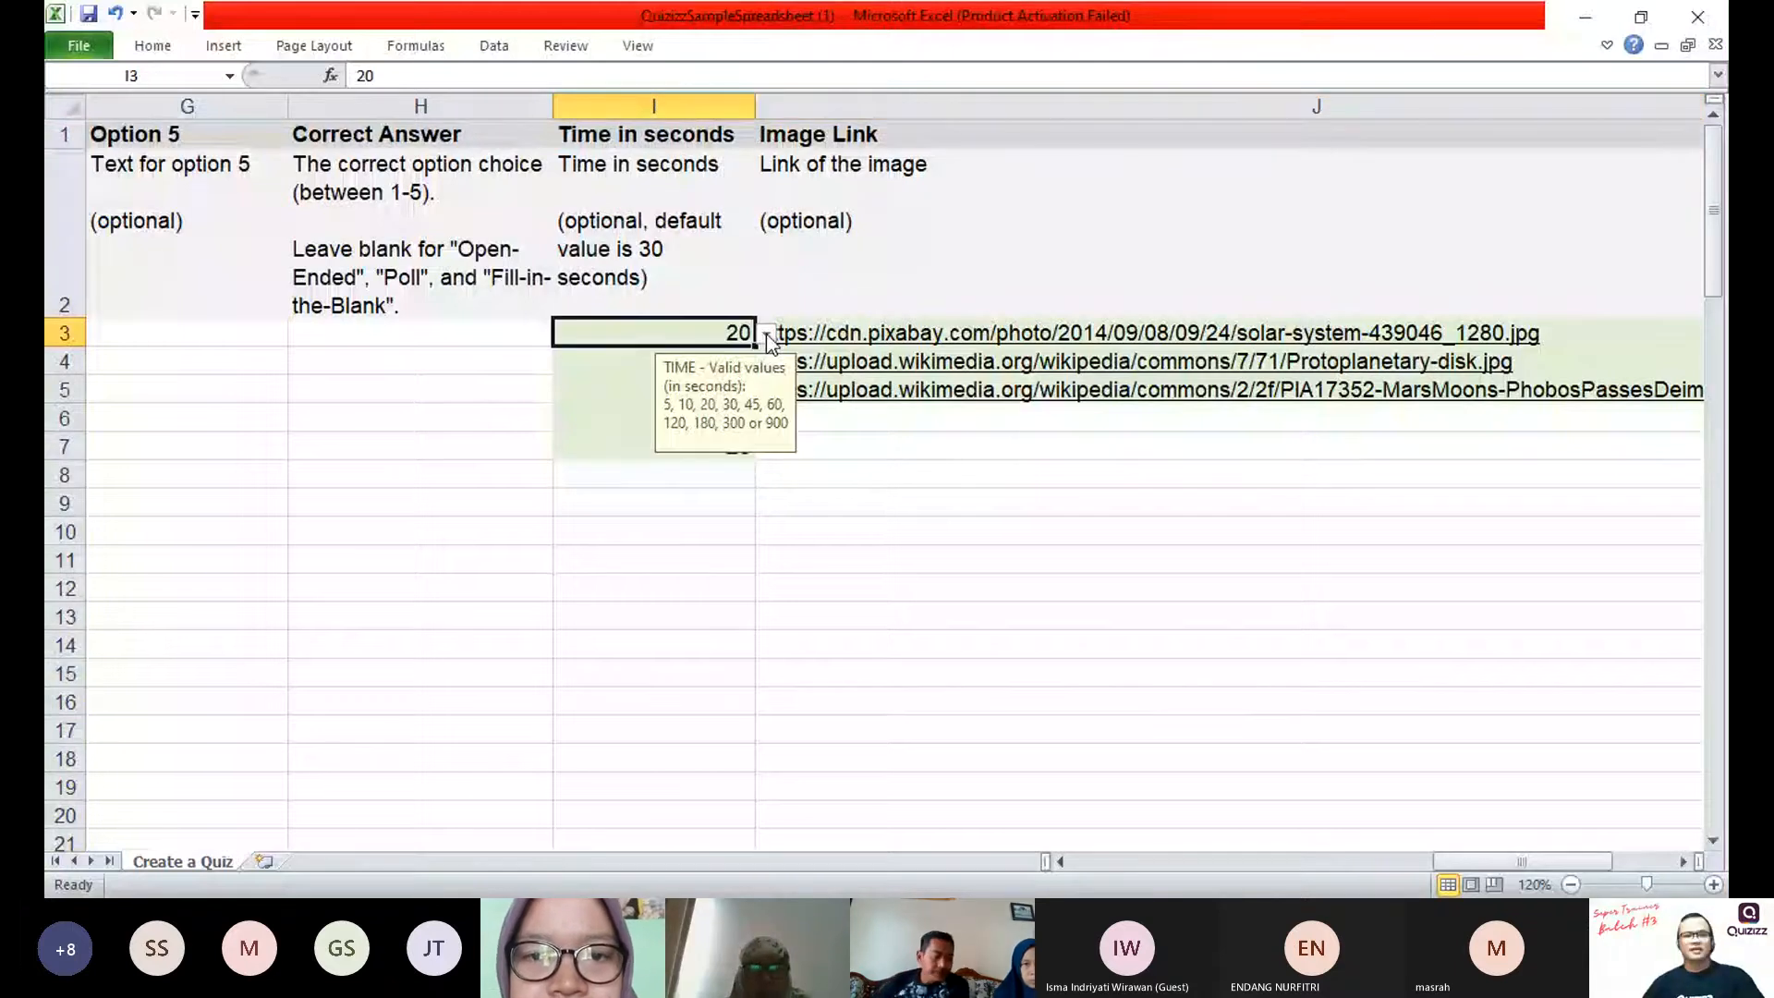
key("alt+Tab")
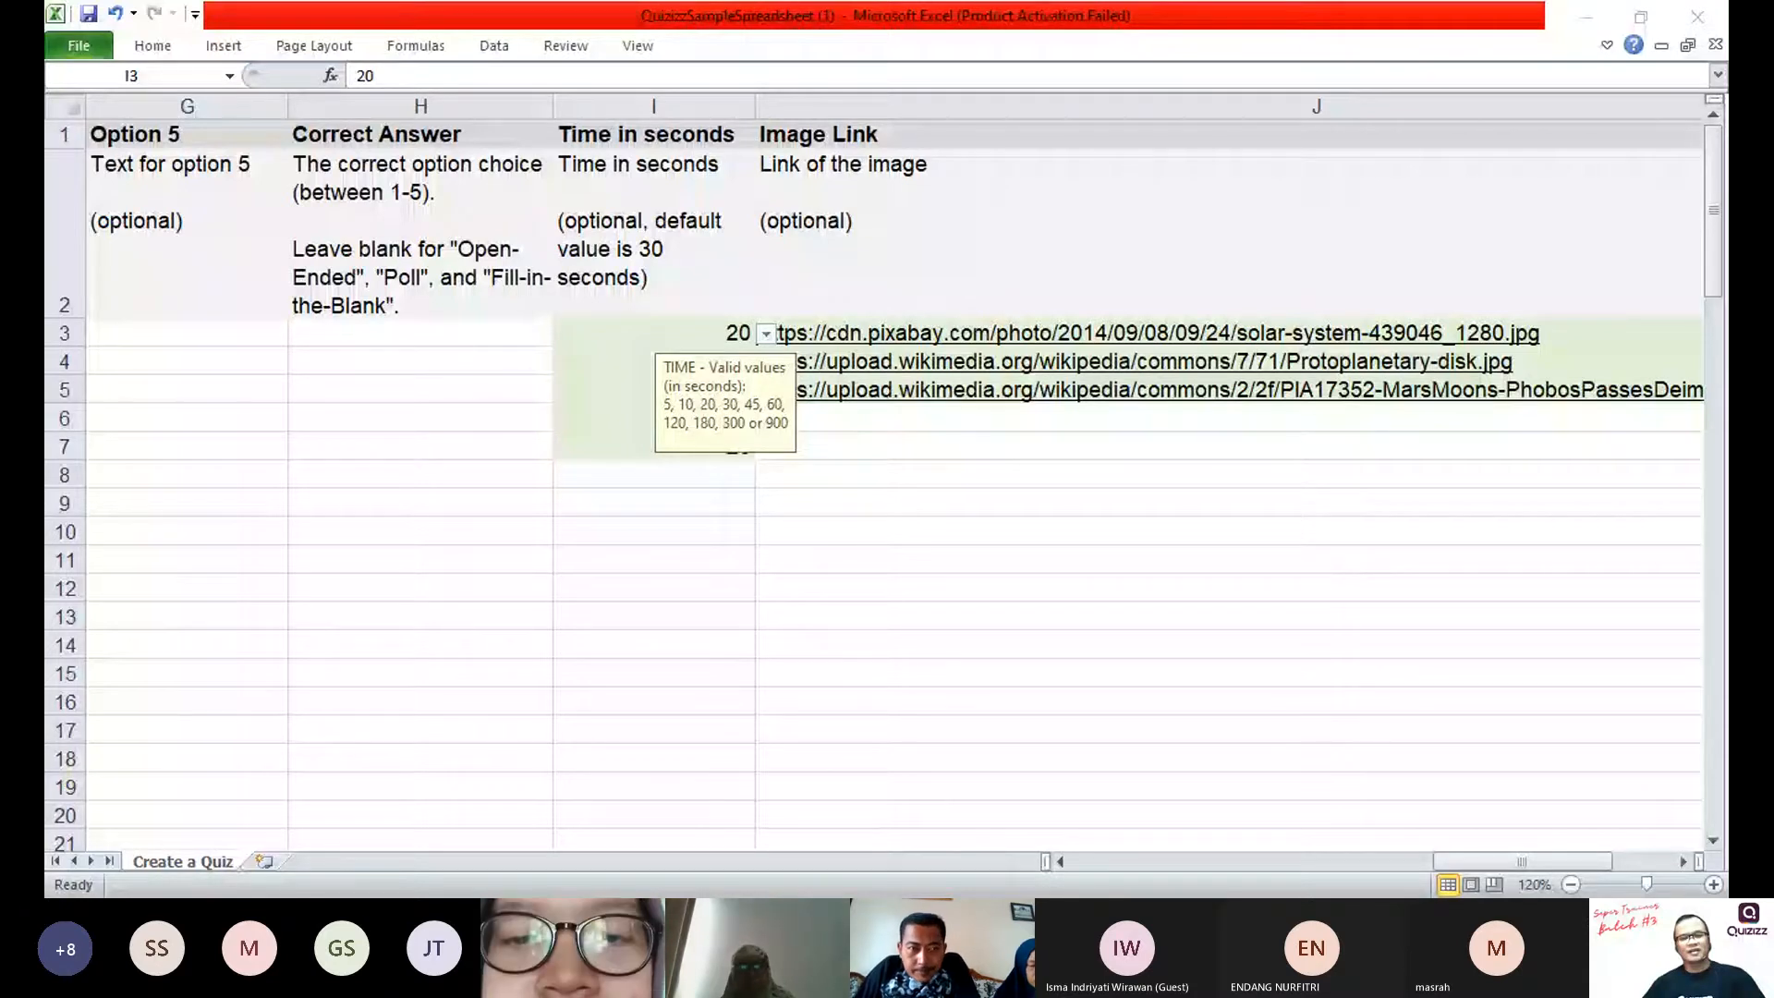
left_click(766, 333)
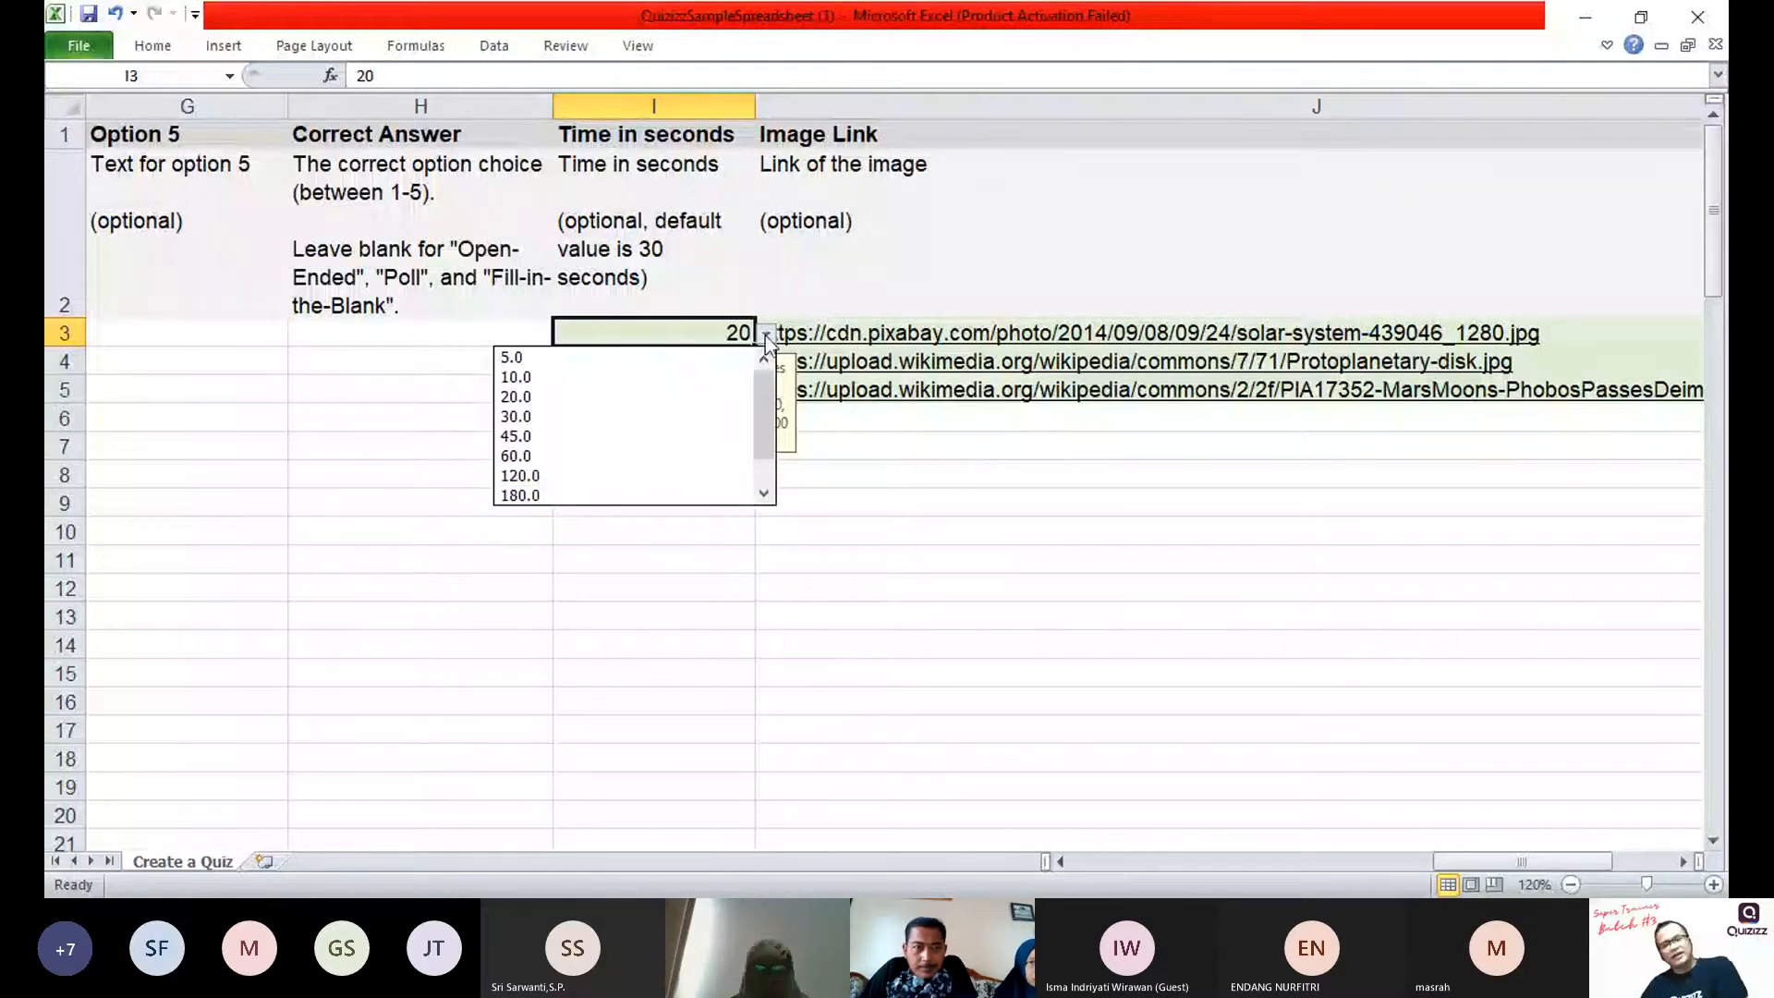
left_click(592, 417)
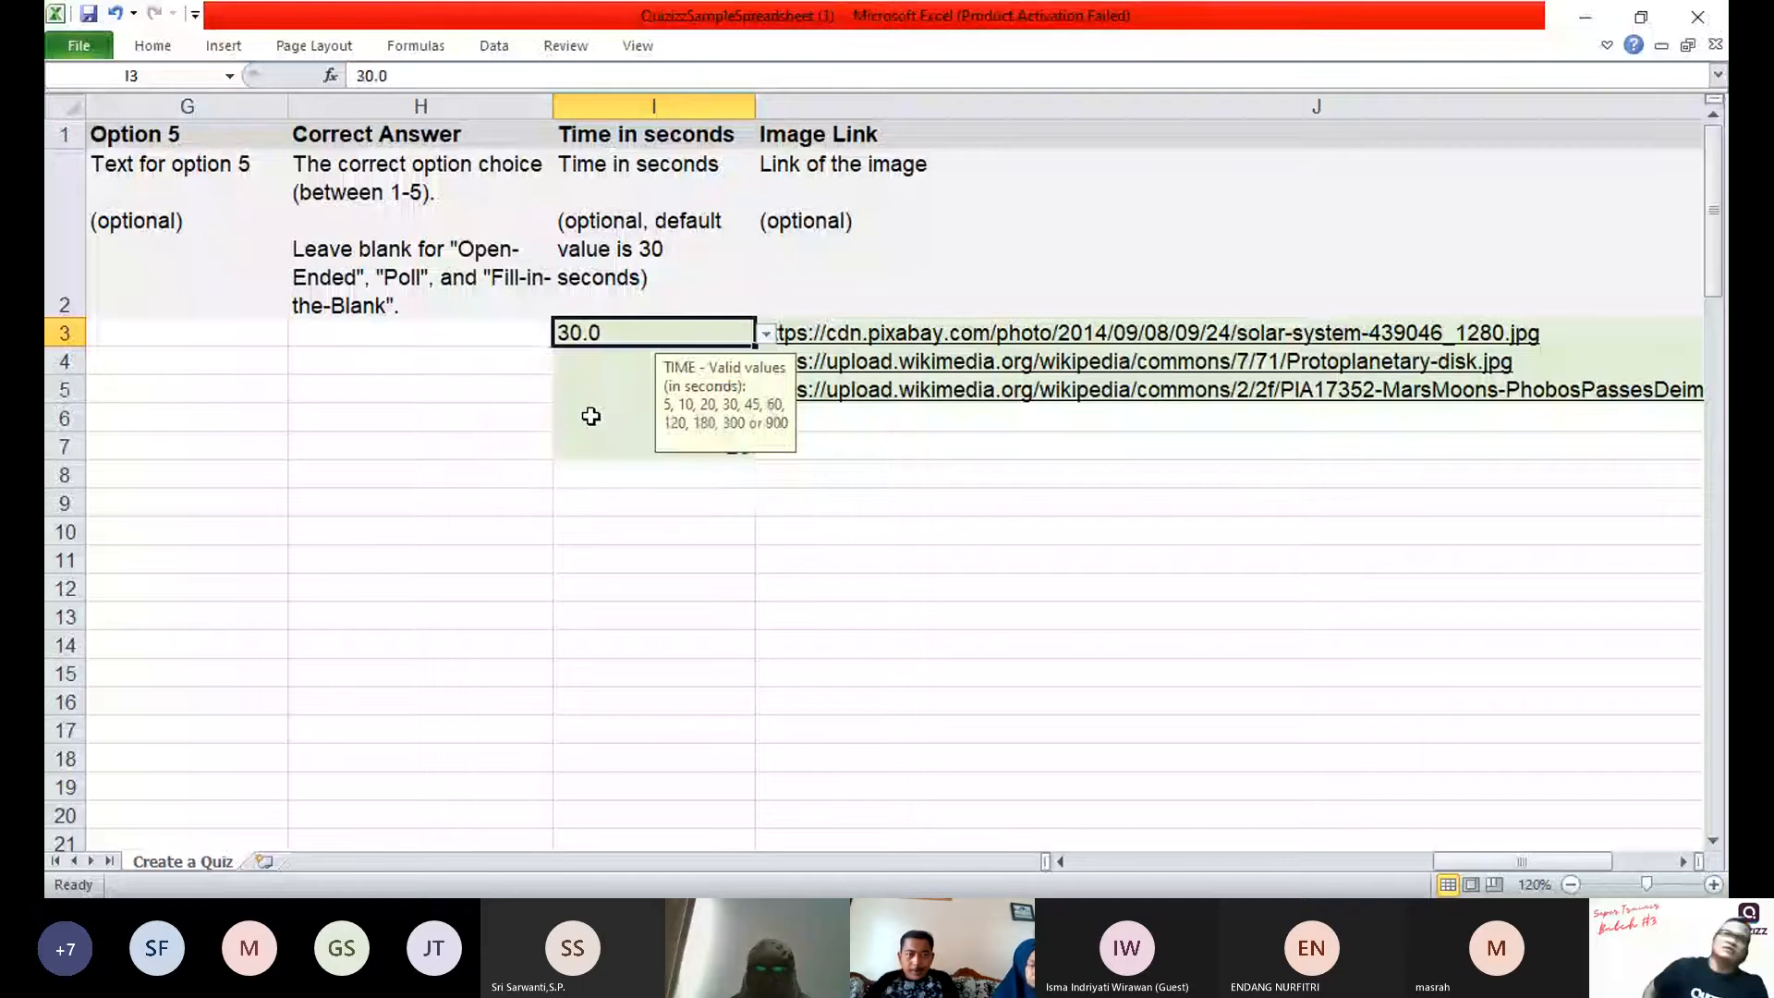
Step: Clear the remaining sample times in cells I4 to I7 of the Time in seconds column
key("Down")
key("Down")
key("Down")
key("Down")
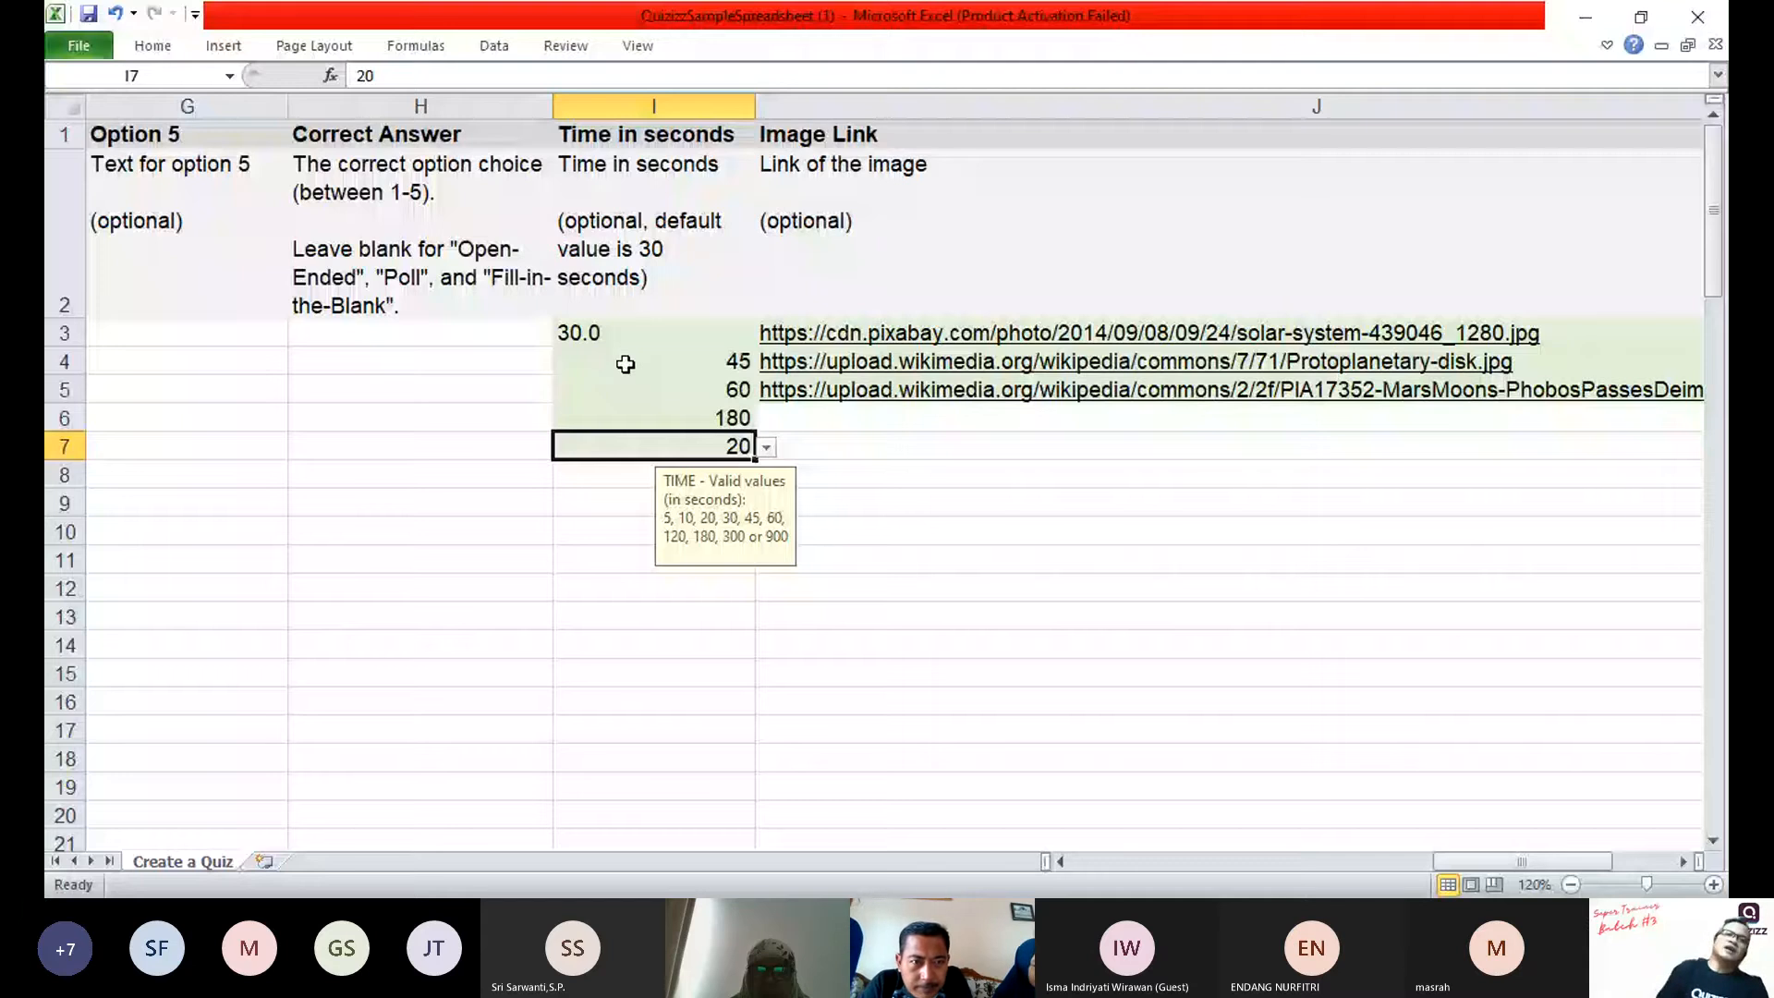
Step: Examine the Image Link column and its sample image addresses
left_click(894, 106)
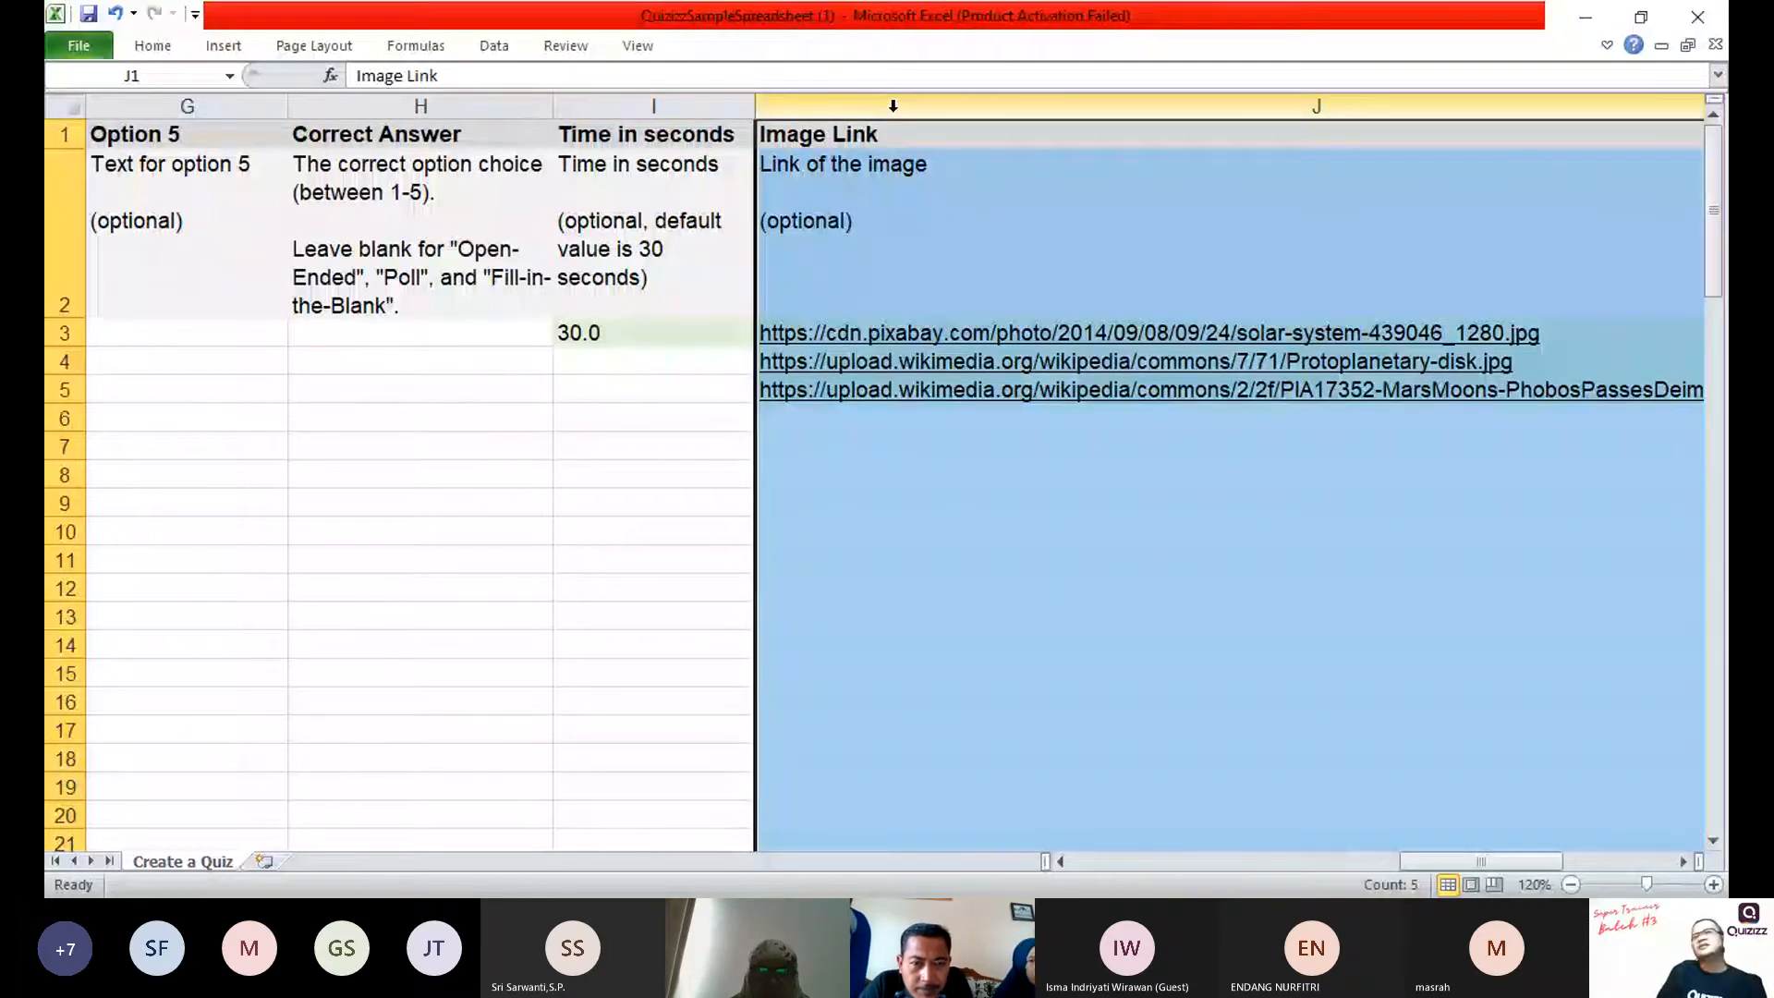
key("alt+Tab")
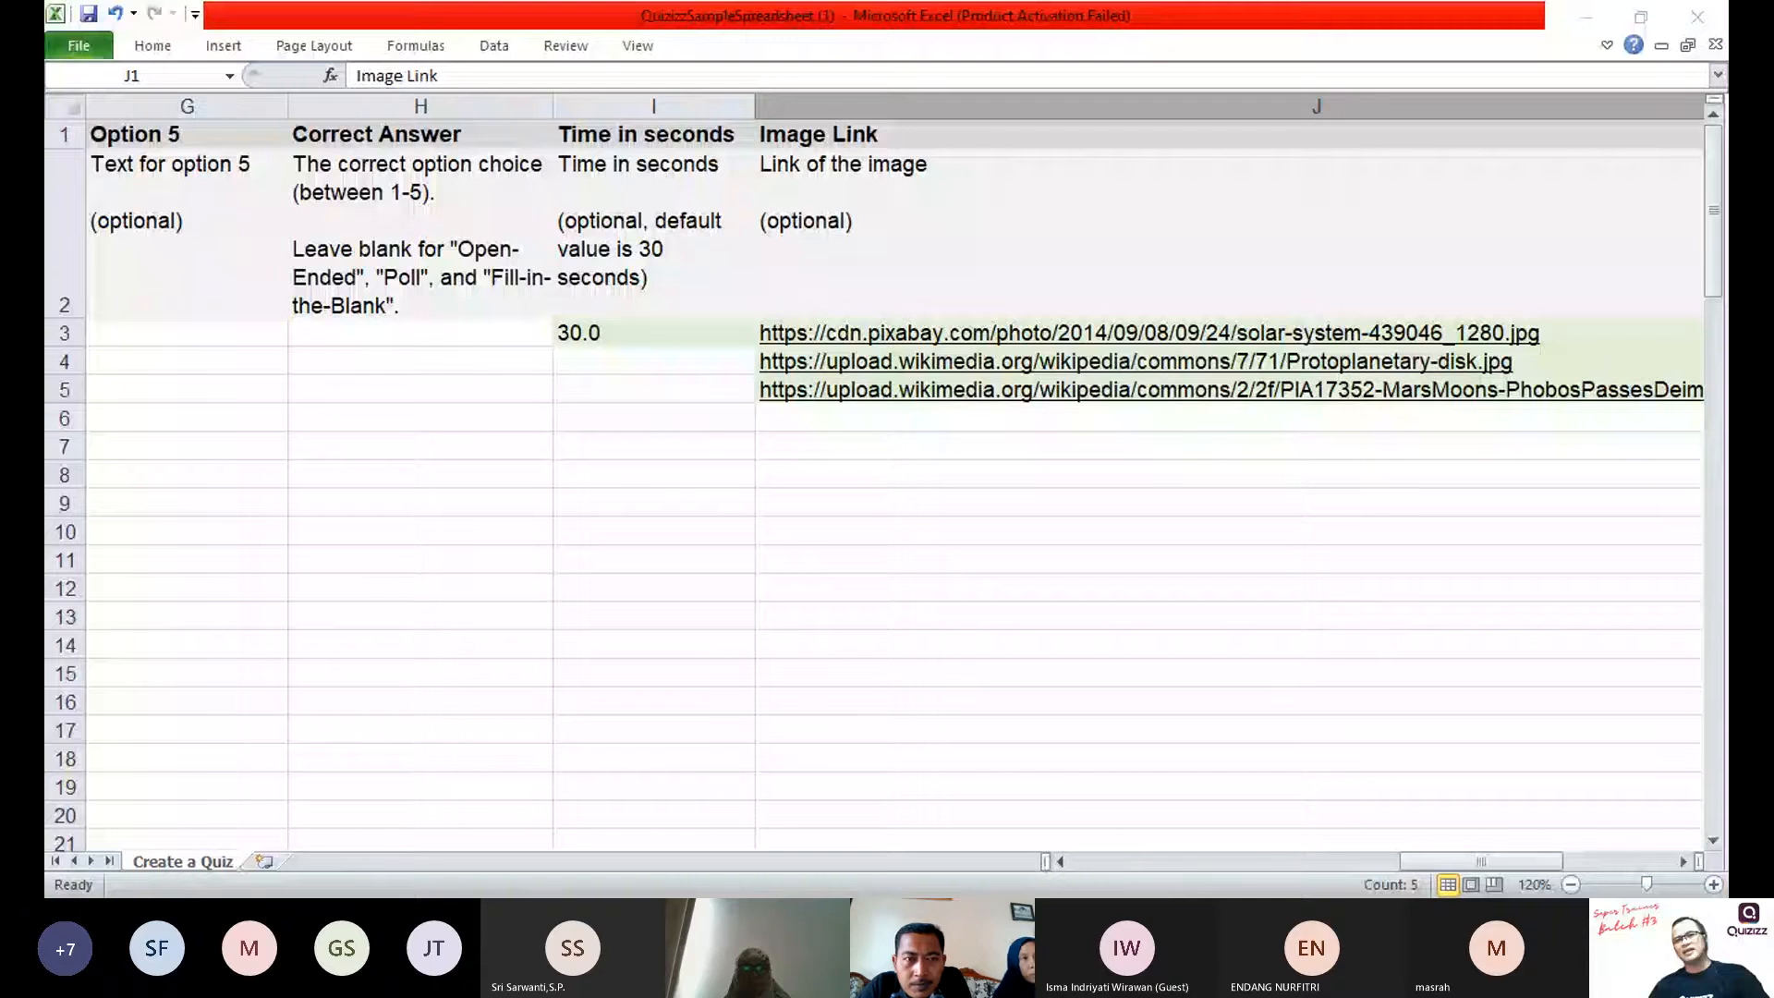
left_click(847, 419)
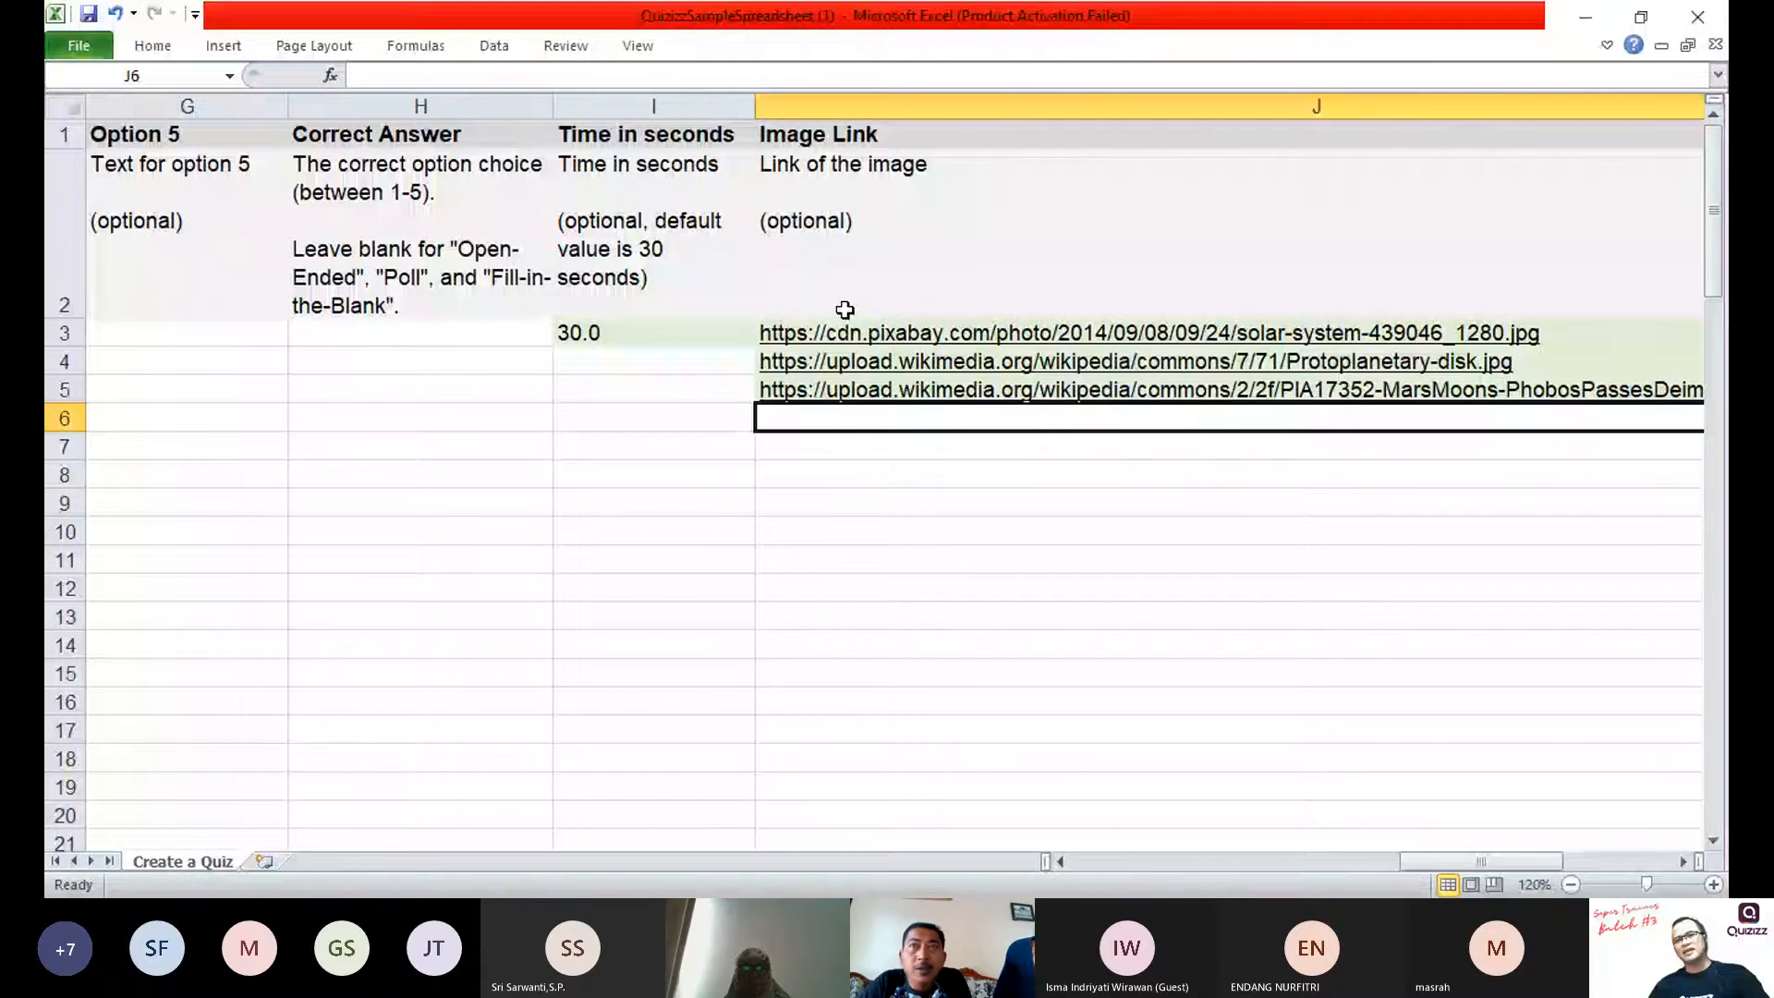
key("Return")
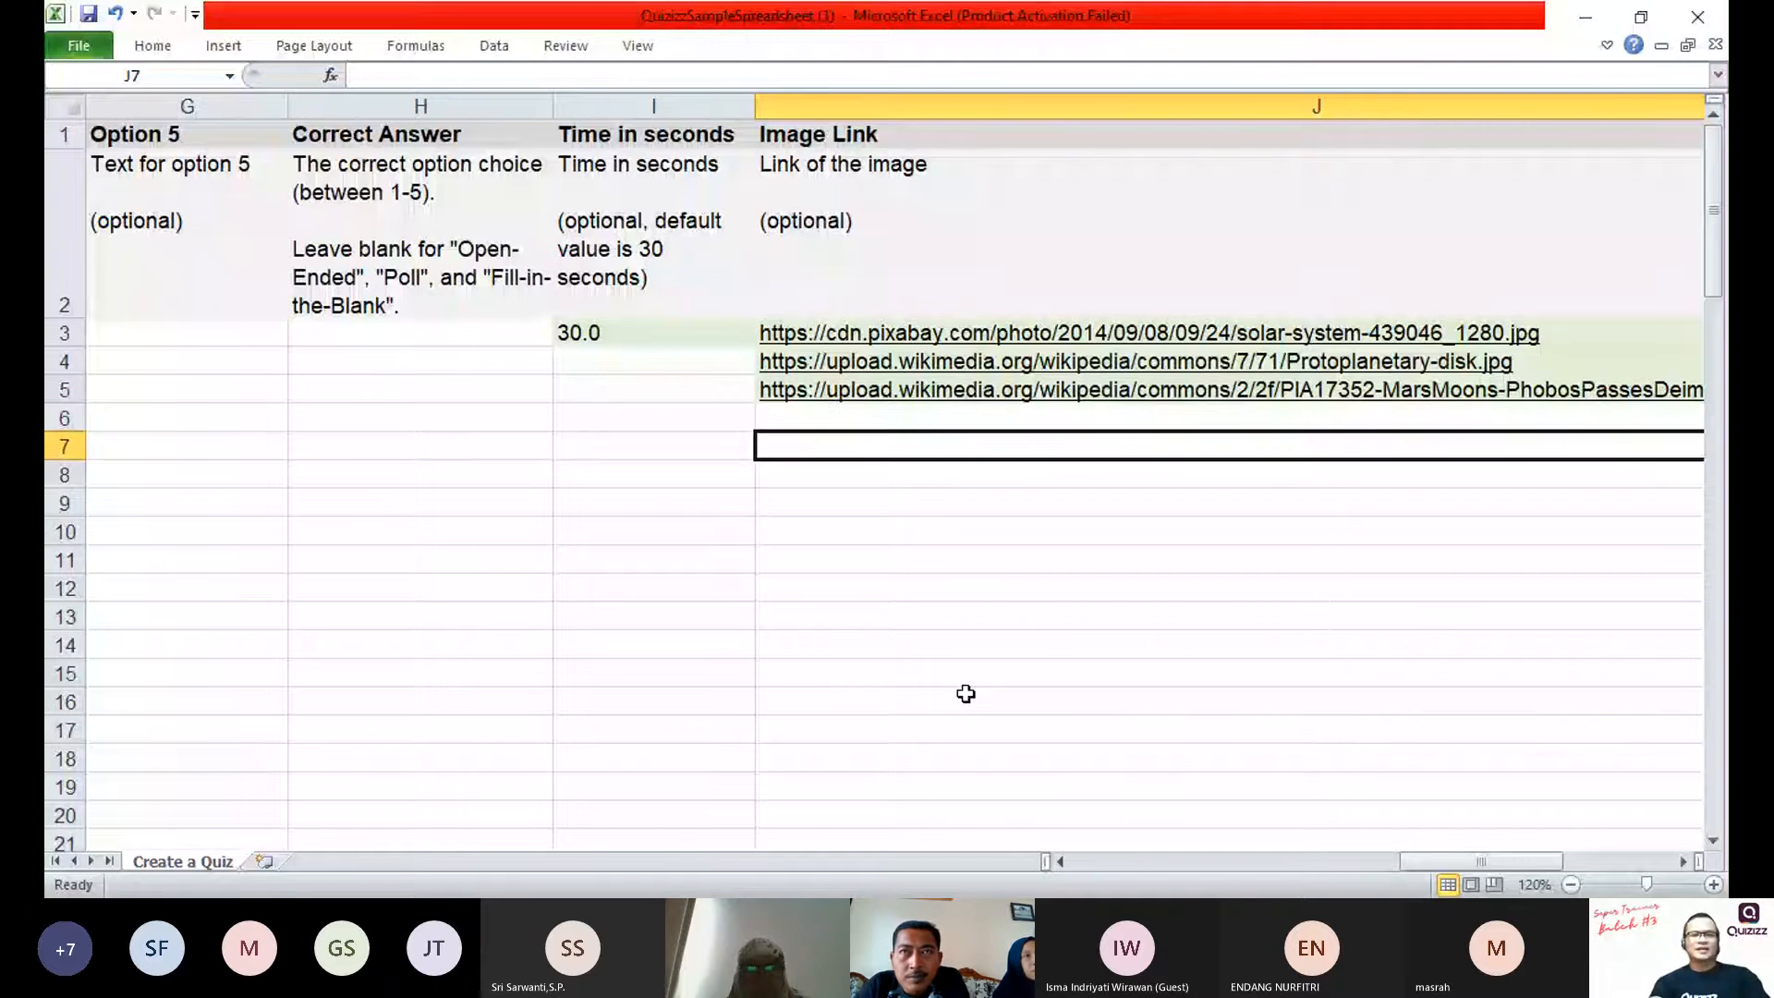
Step: Delete the entire Image Link column, column J, from the import template
right_click(835, 106)
left_click(880, 329)
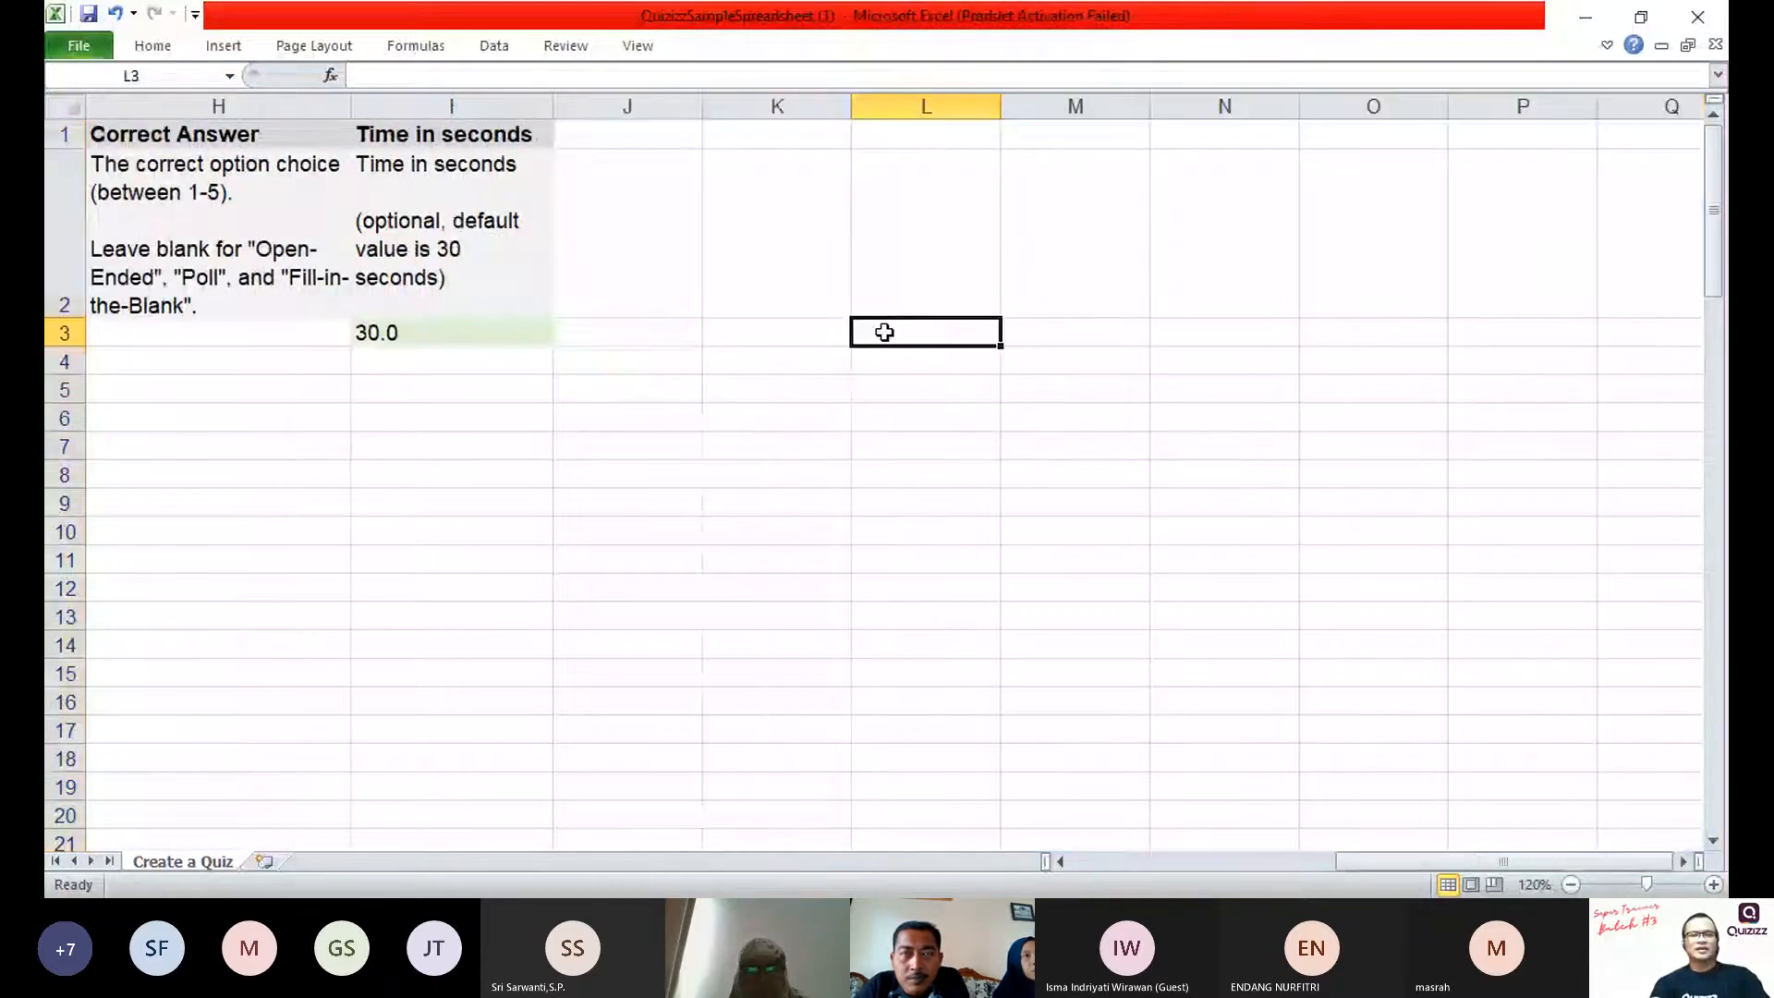
key("Left")
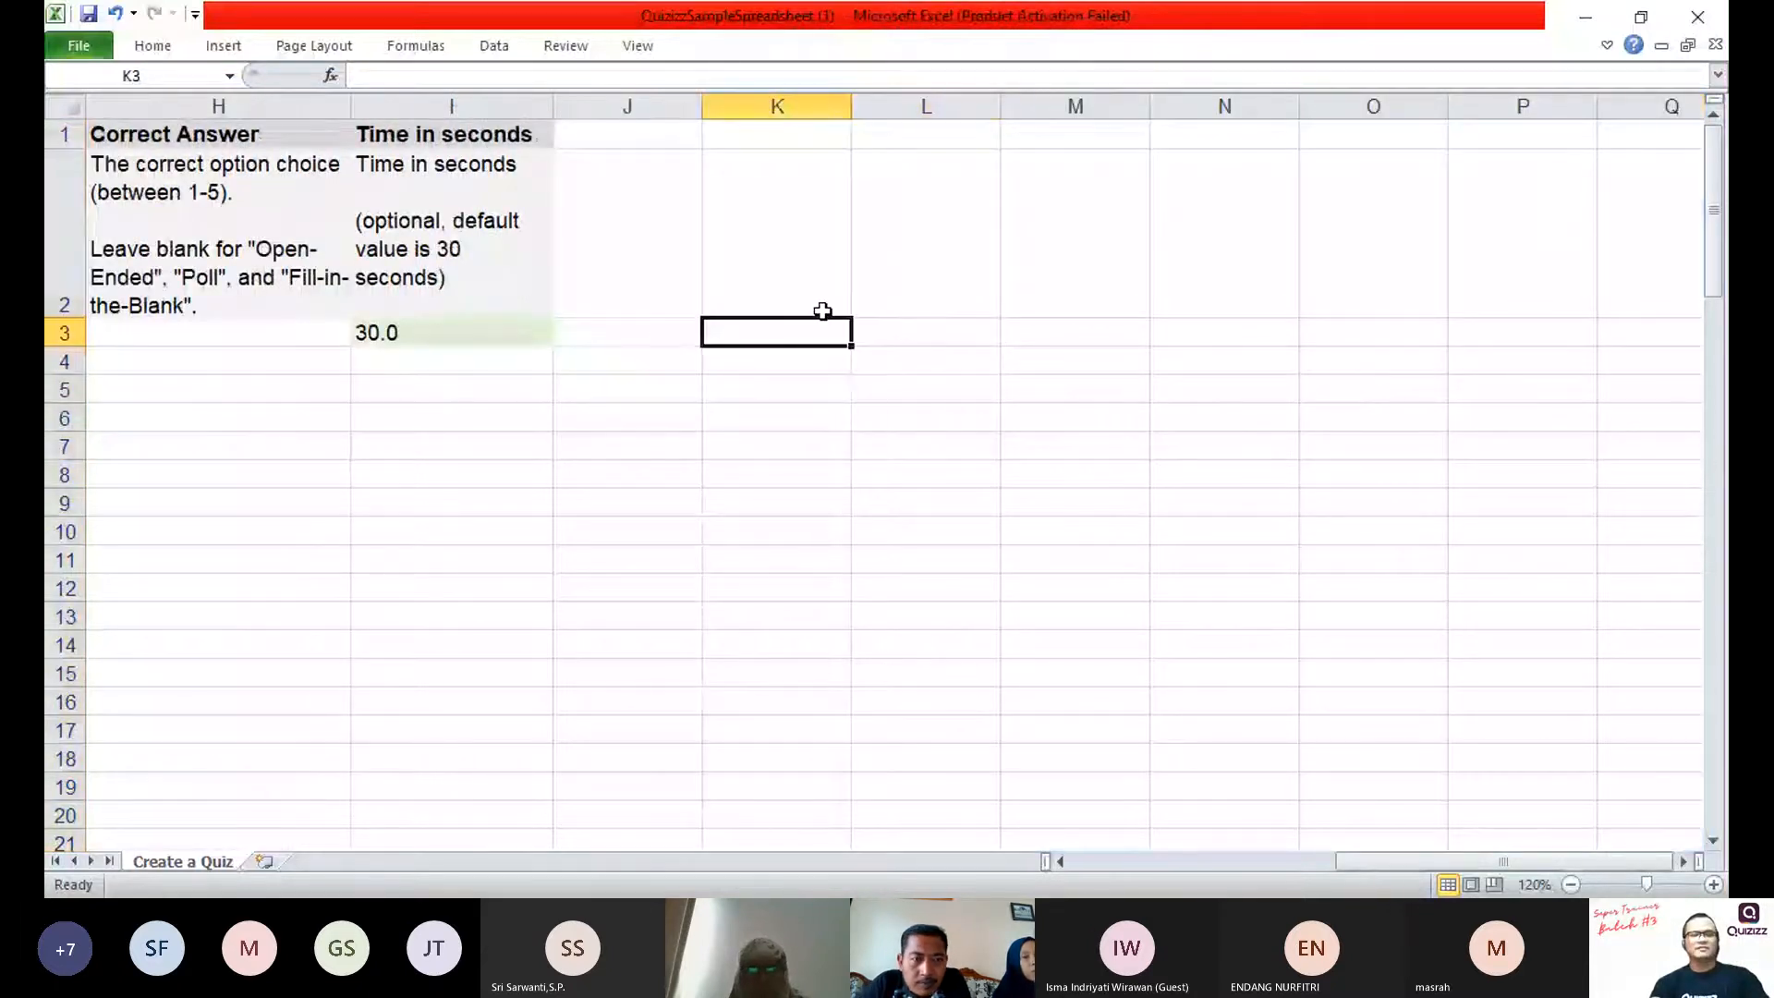
key("Left")
key("Left")
key("Left")
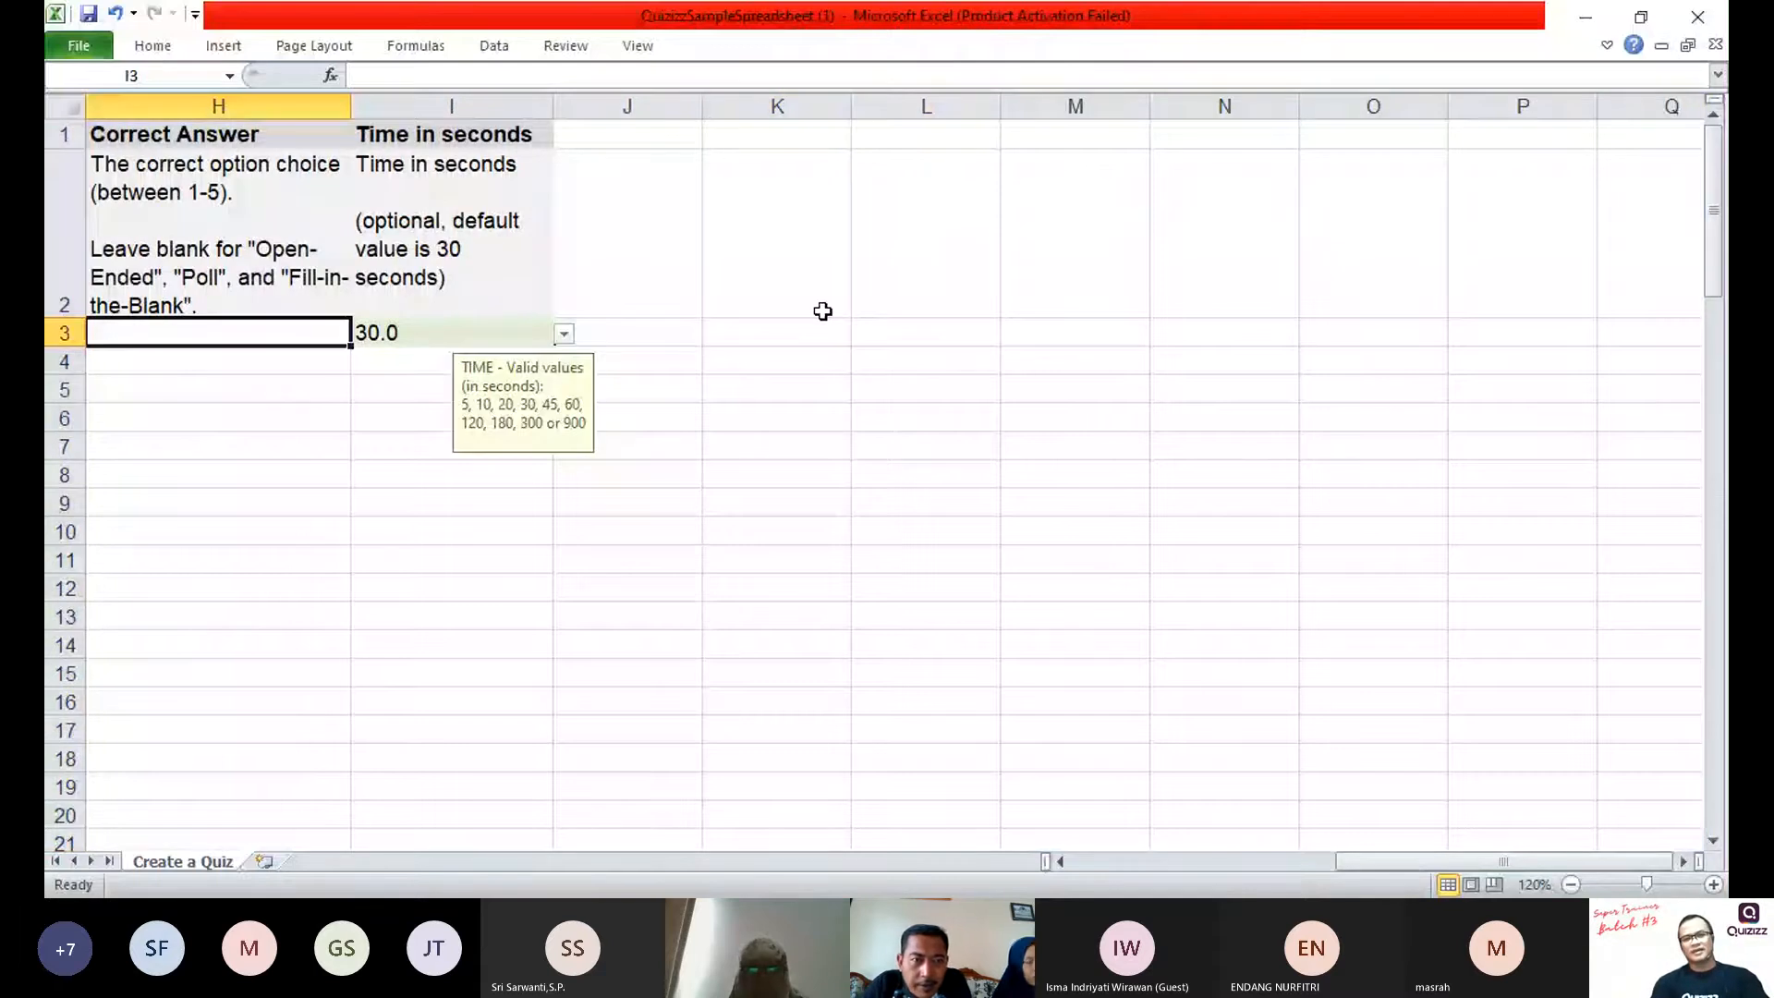
Step: Review the template's remaining column headings and descriptions, from Question Text through Time in seconds
key("ctrl+Home")
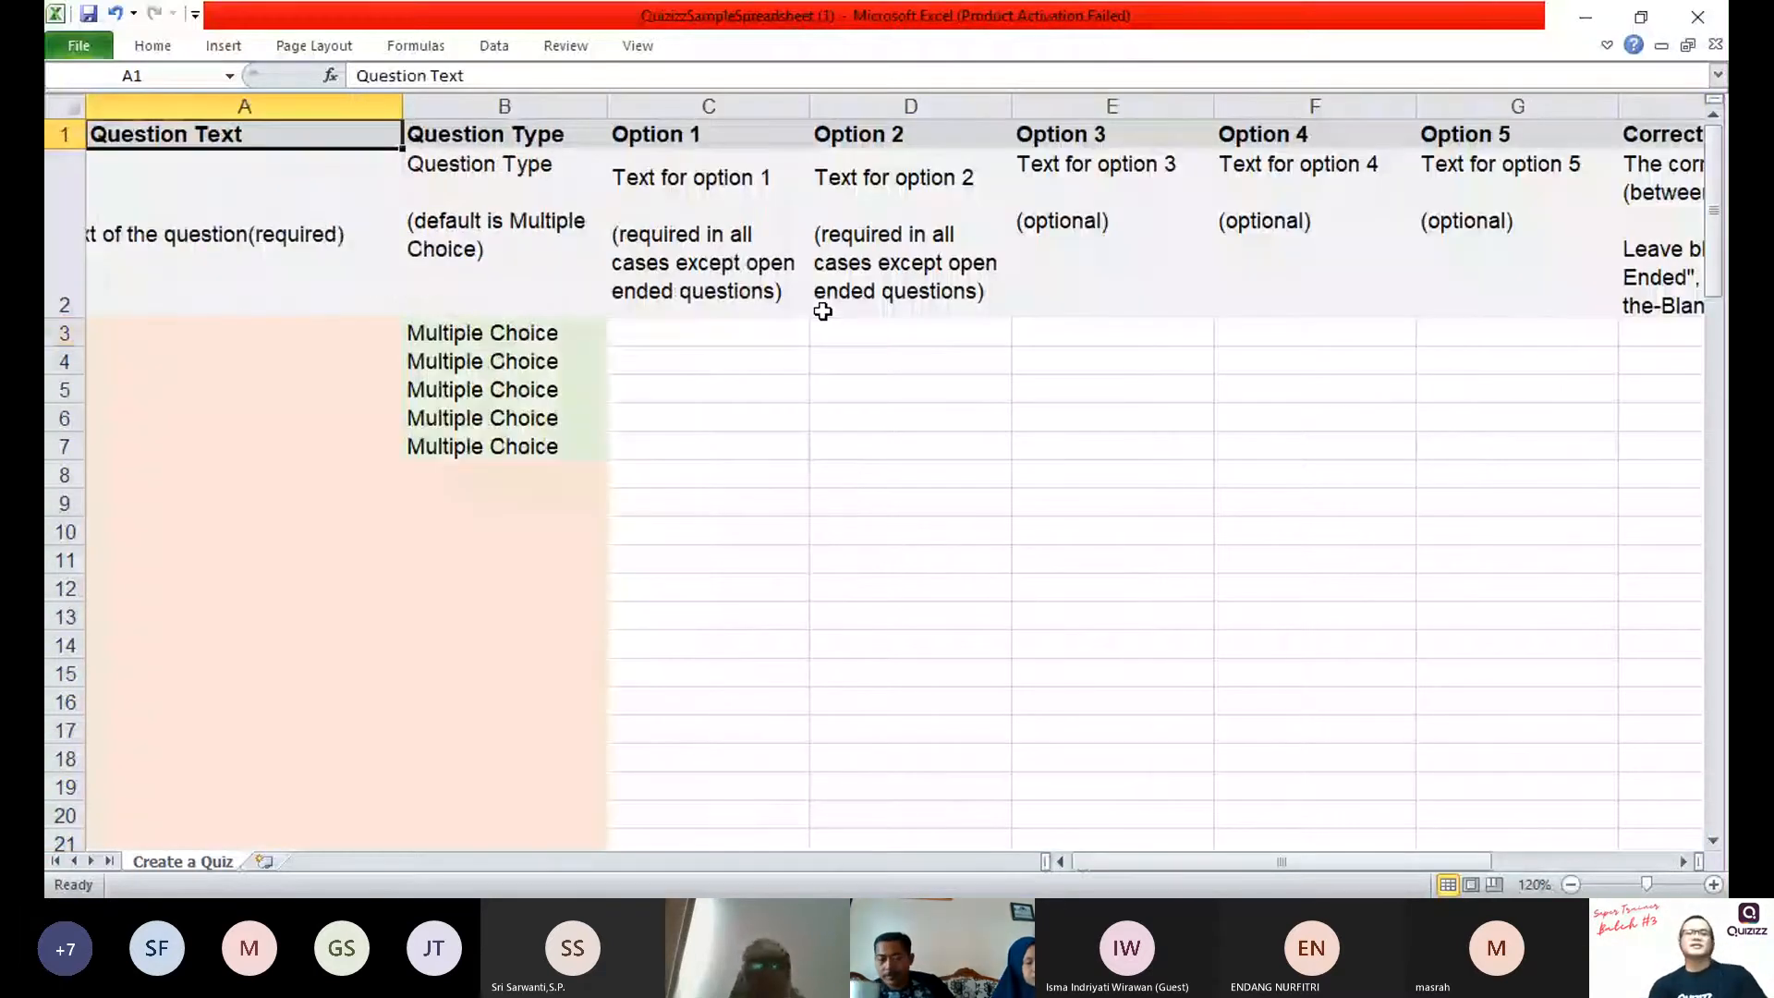
key("ctrl+Right")
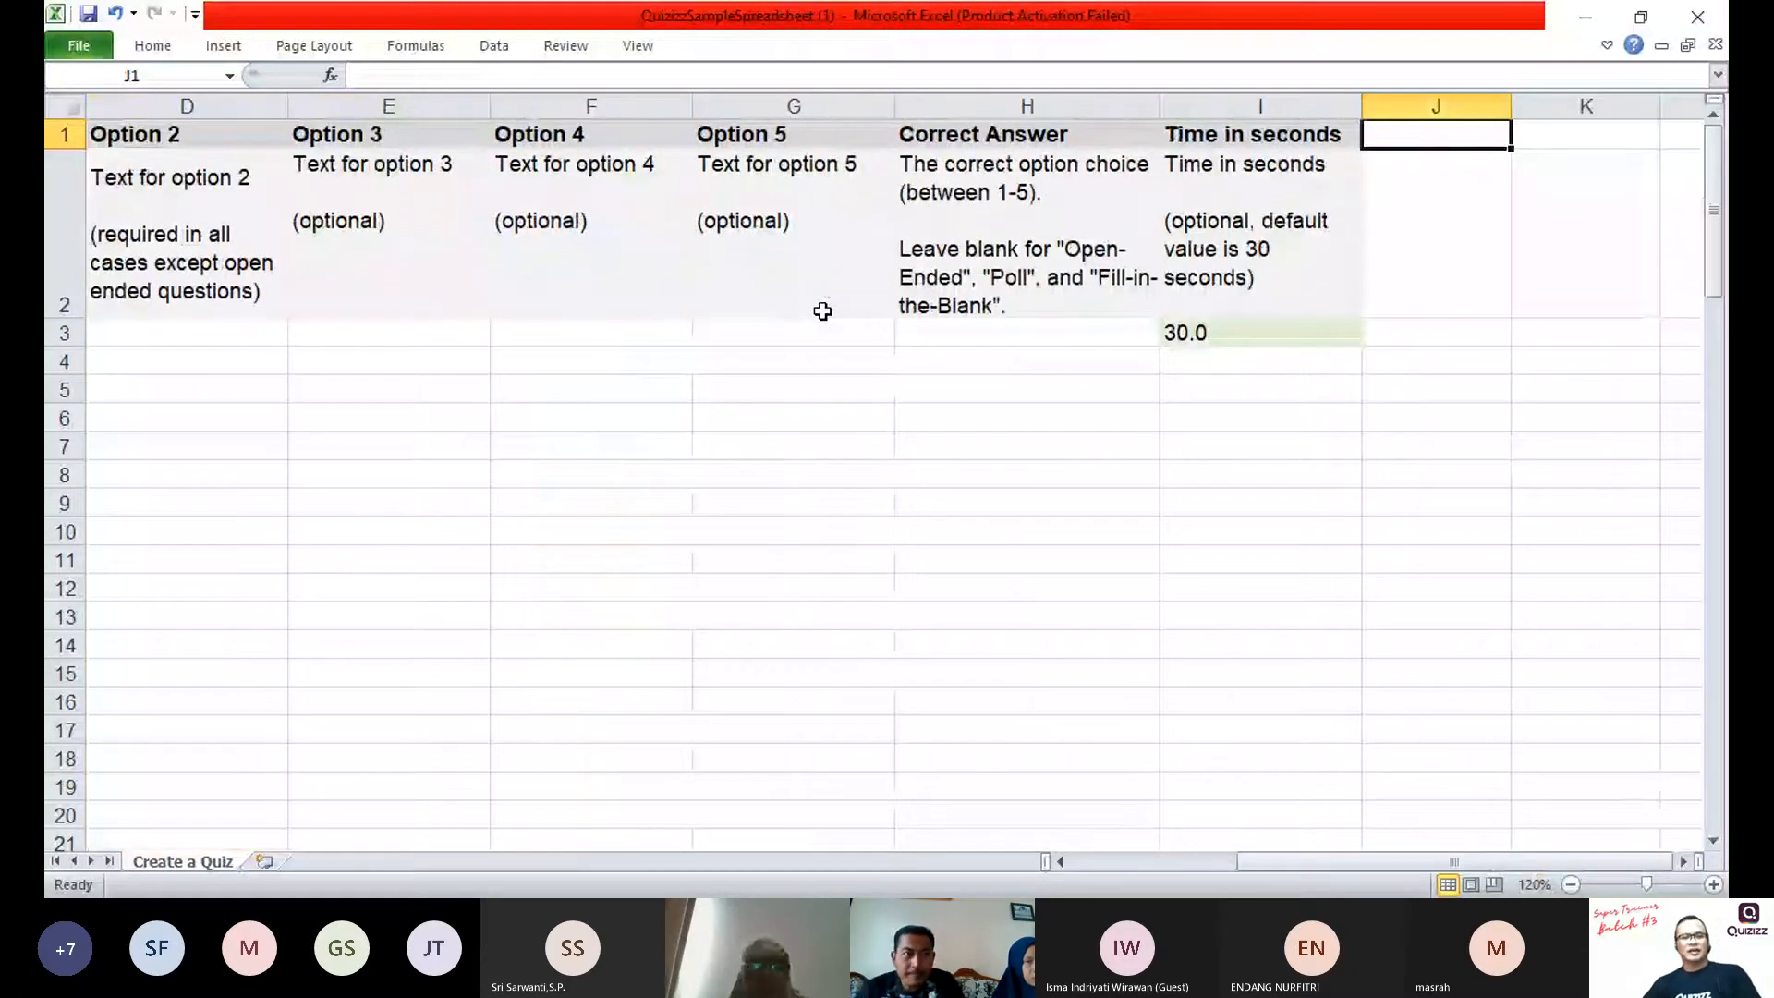
key("Home")
key("Right")
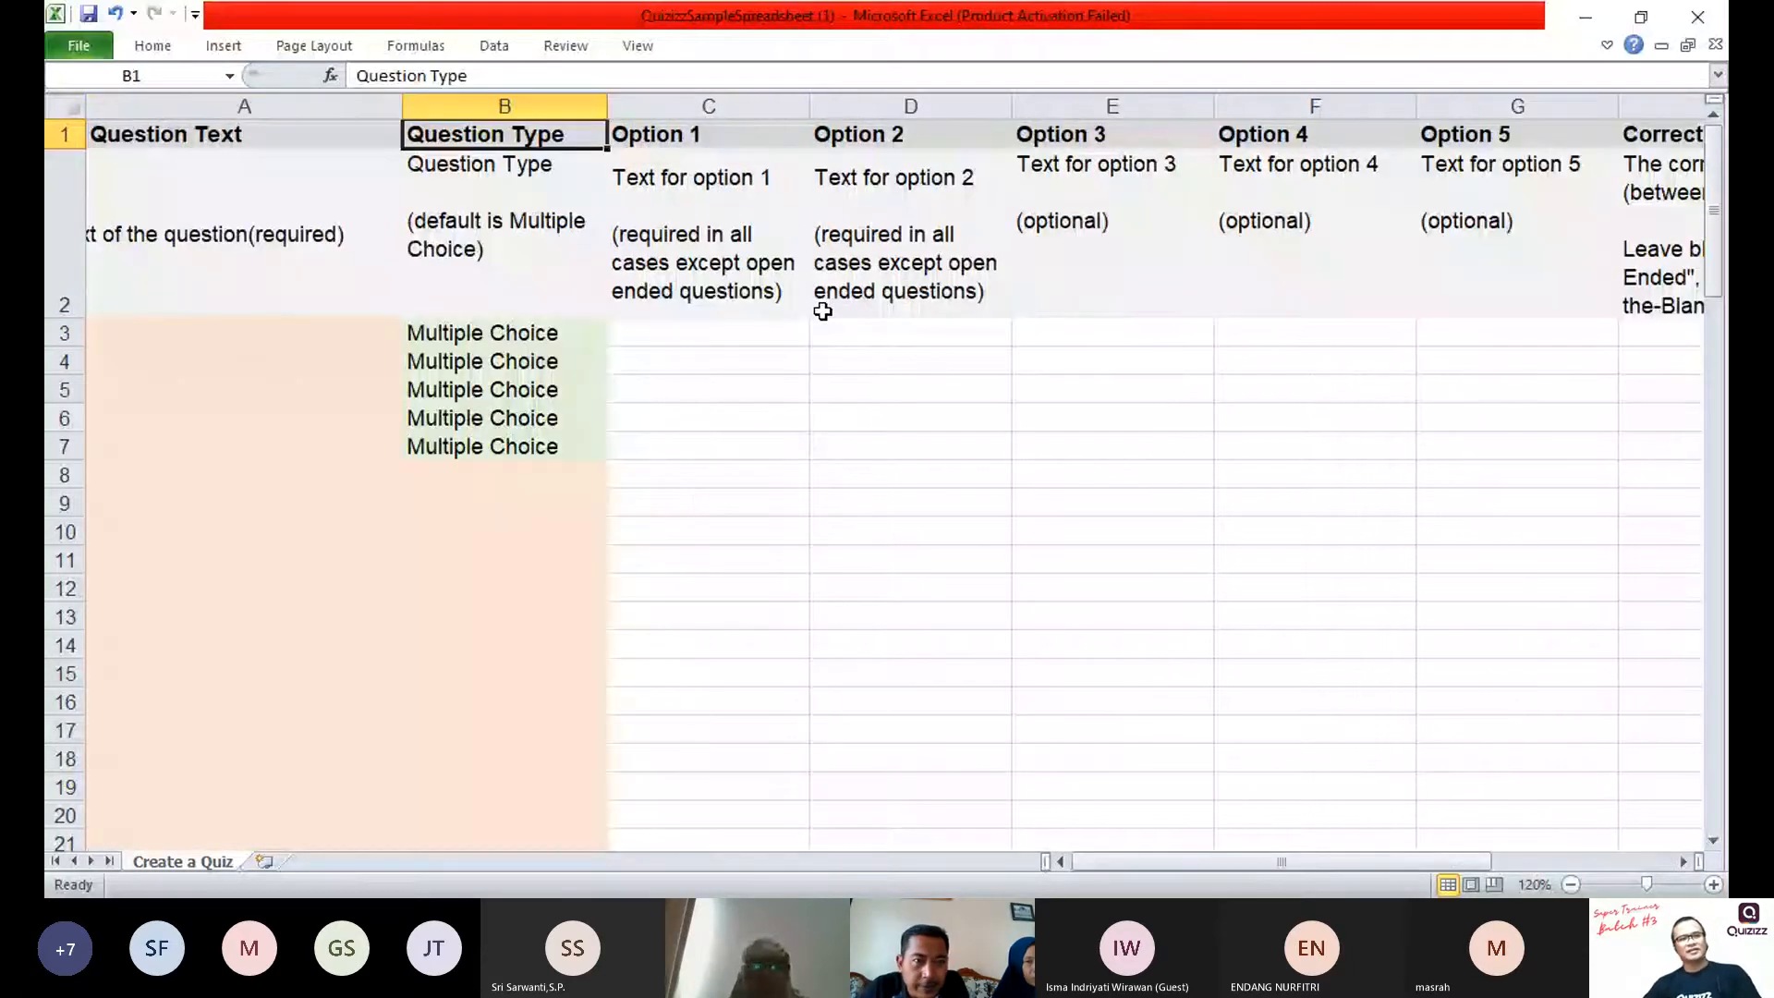
left_click(214, 196)
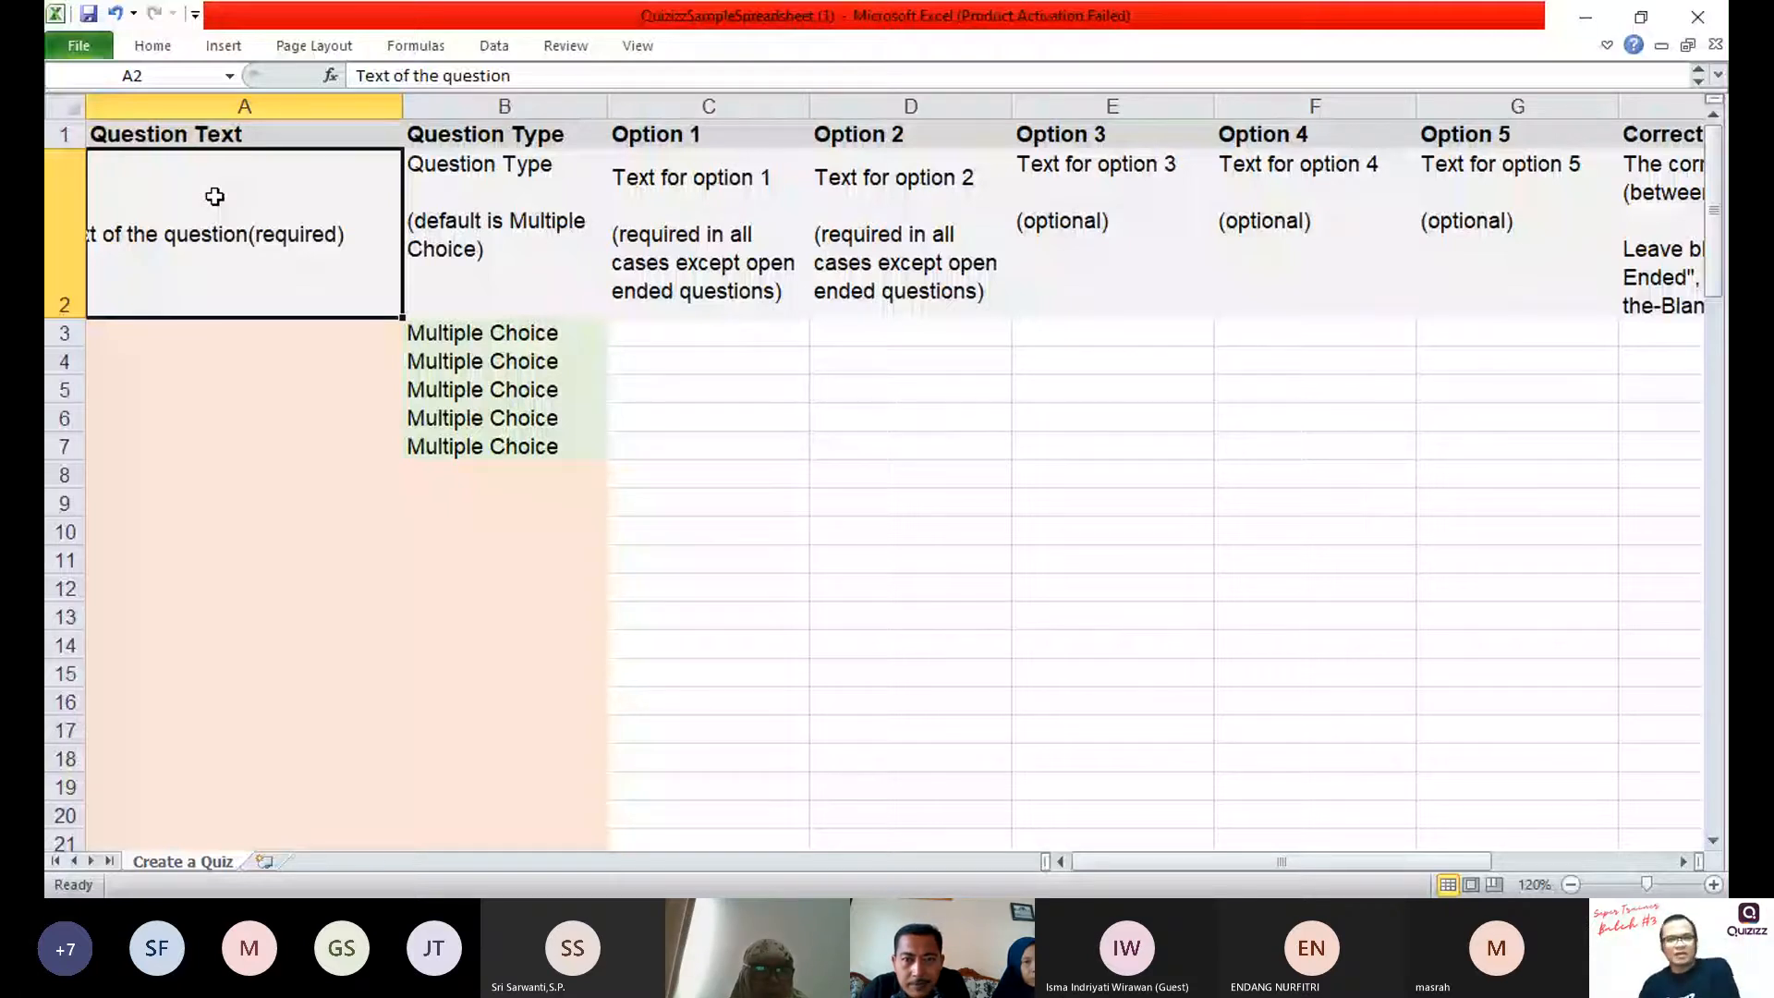
left_click(504, 196)
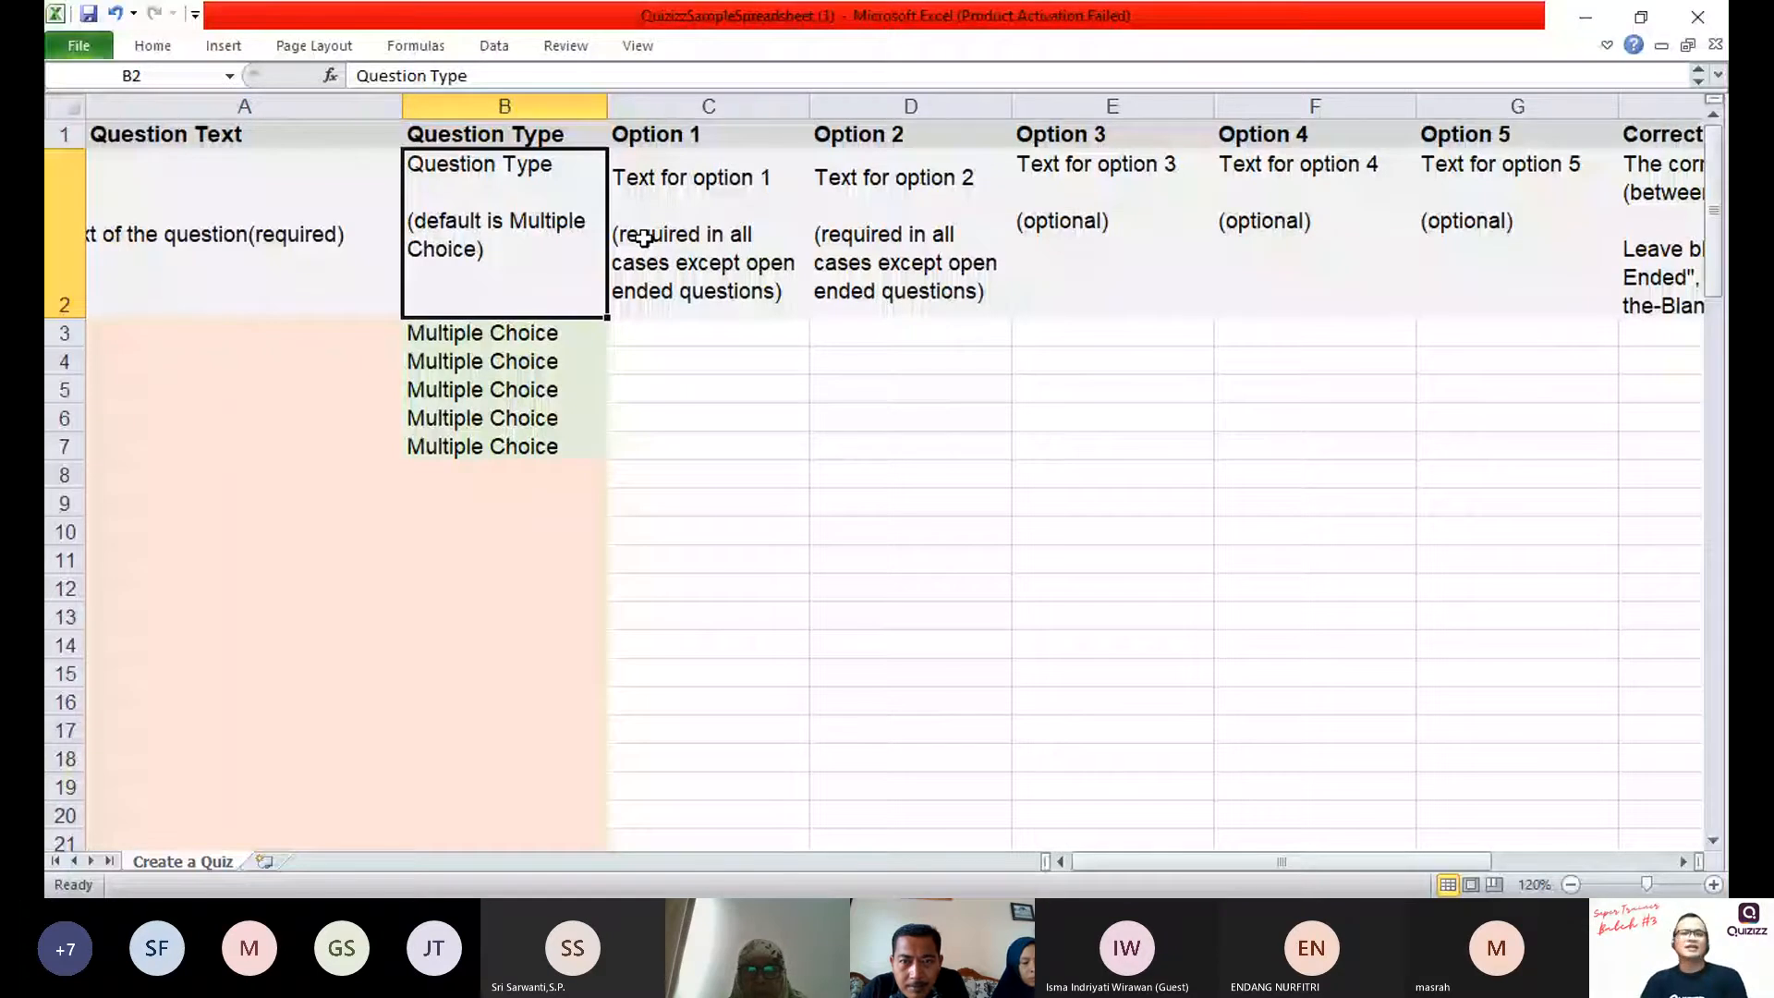
key("ctrl+Right")
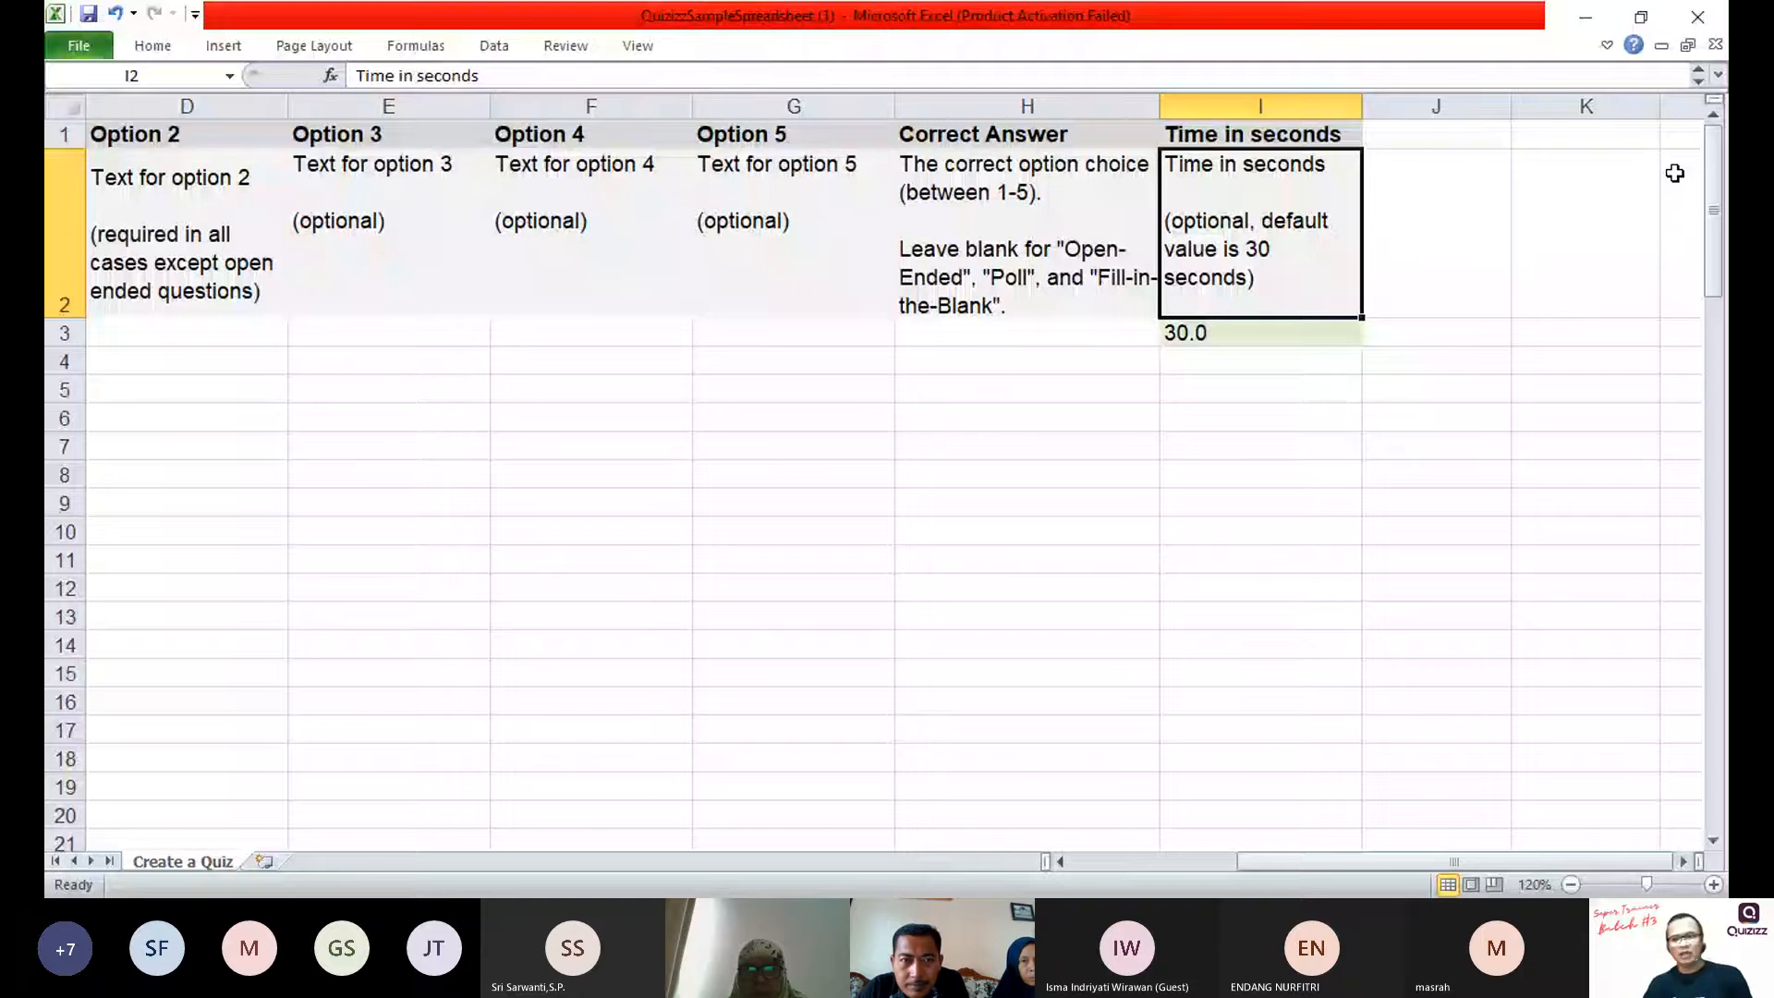
key("ctrl+Left")
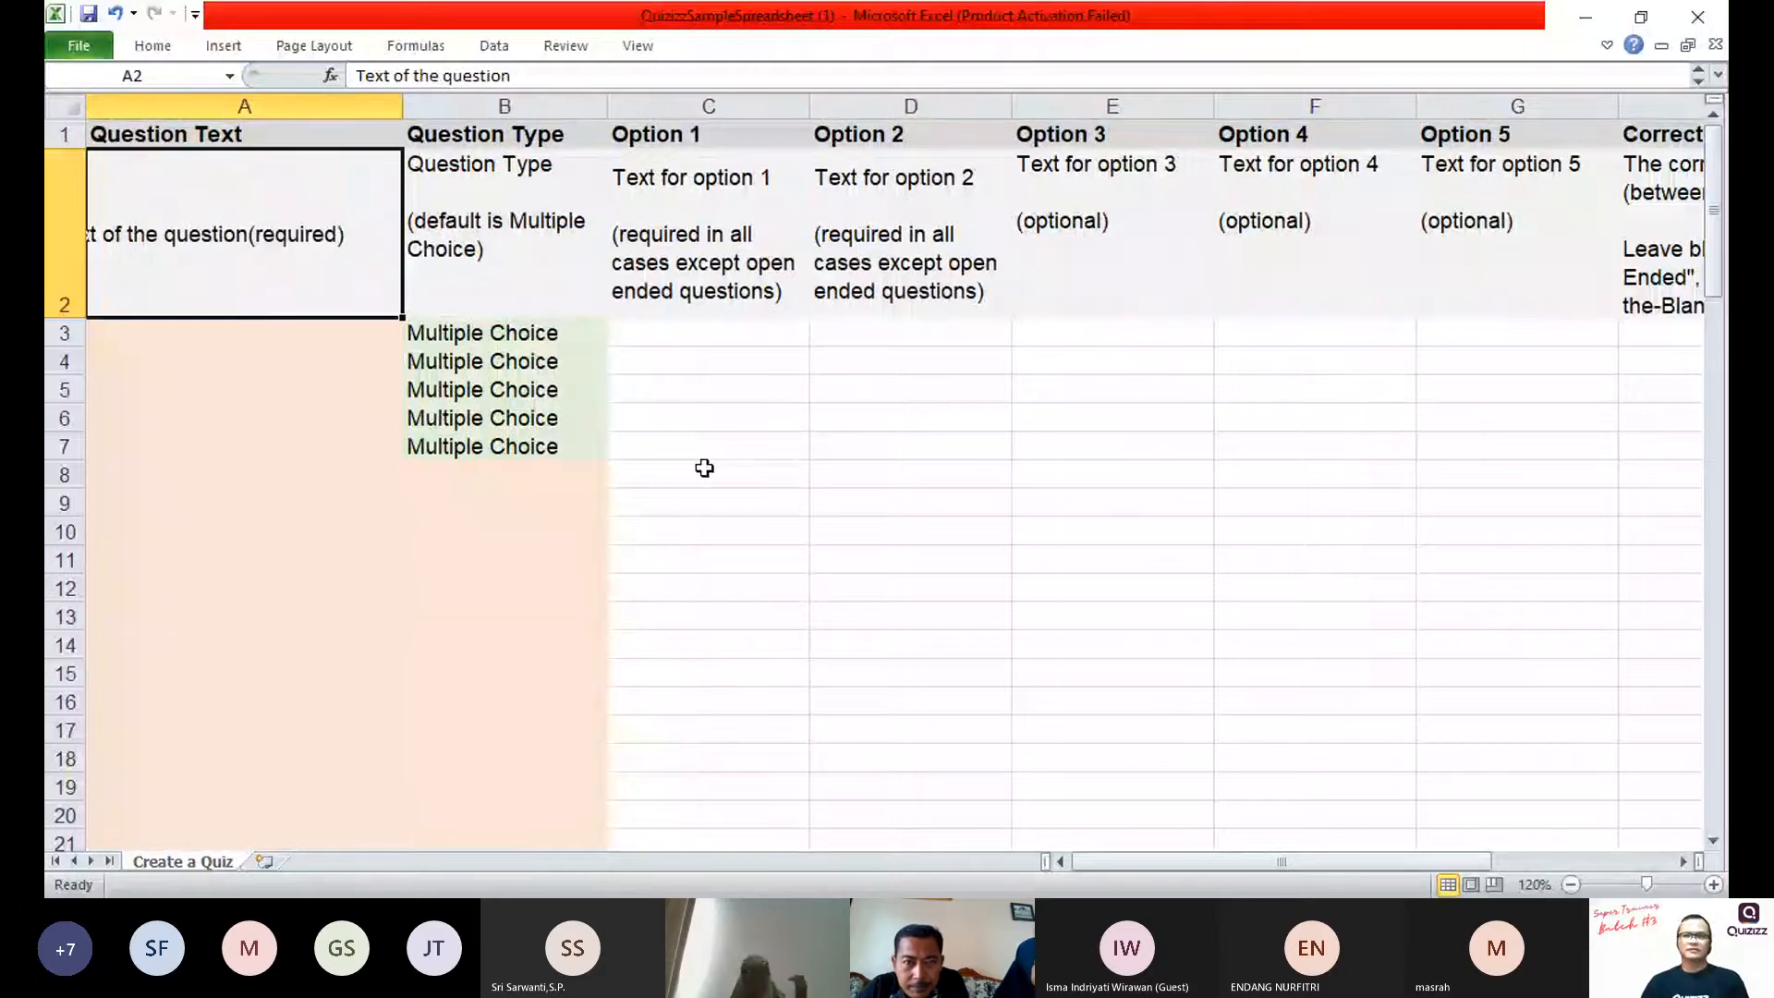
Step: Examine the row 2 descriptions of the Question Text, Question Type and Option columns for which are required or optional
left_click(1133, 225)
left_click(1294, 222)
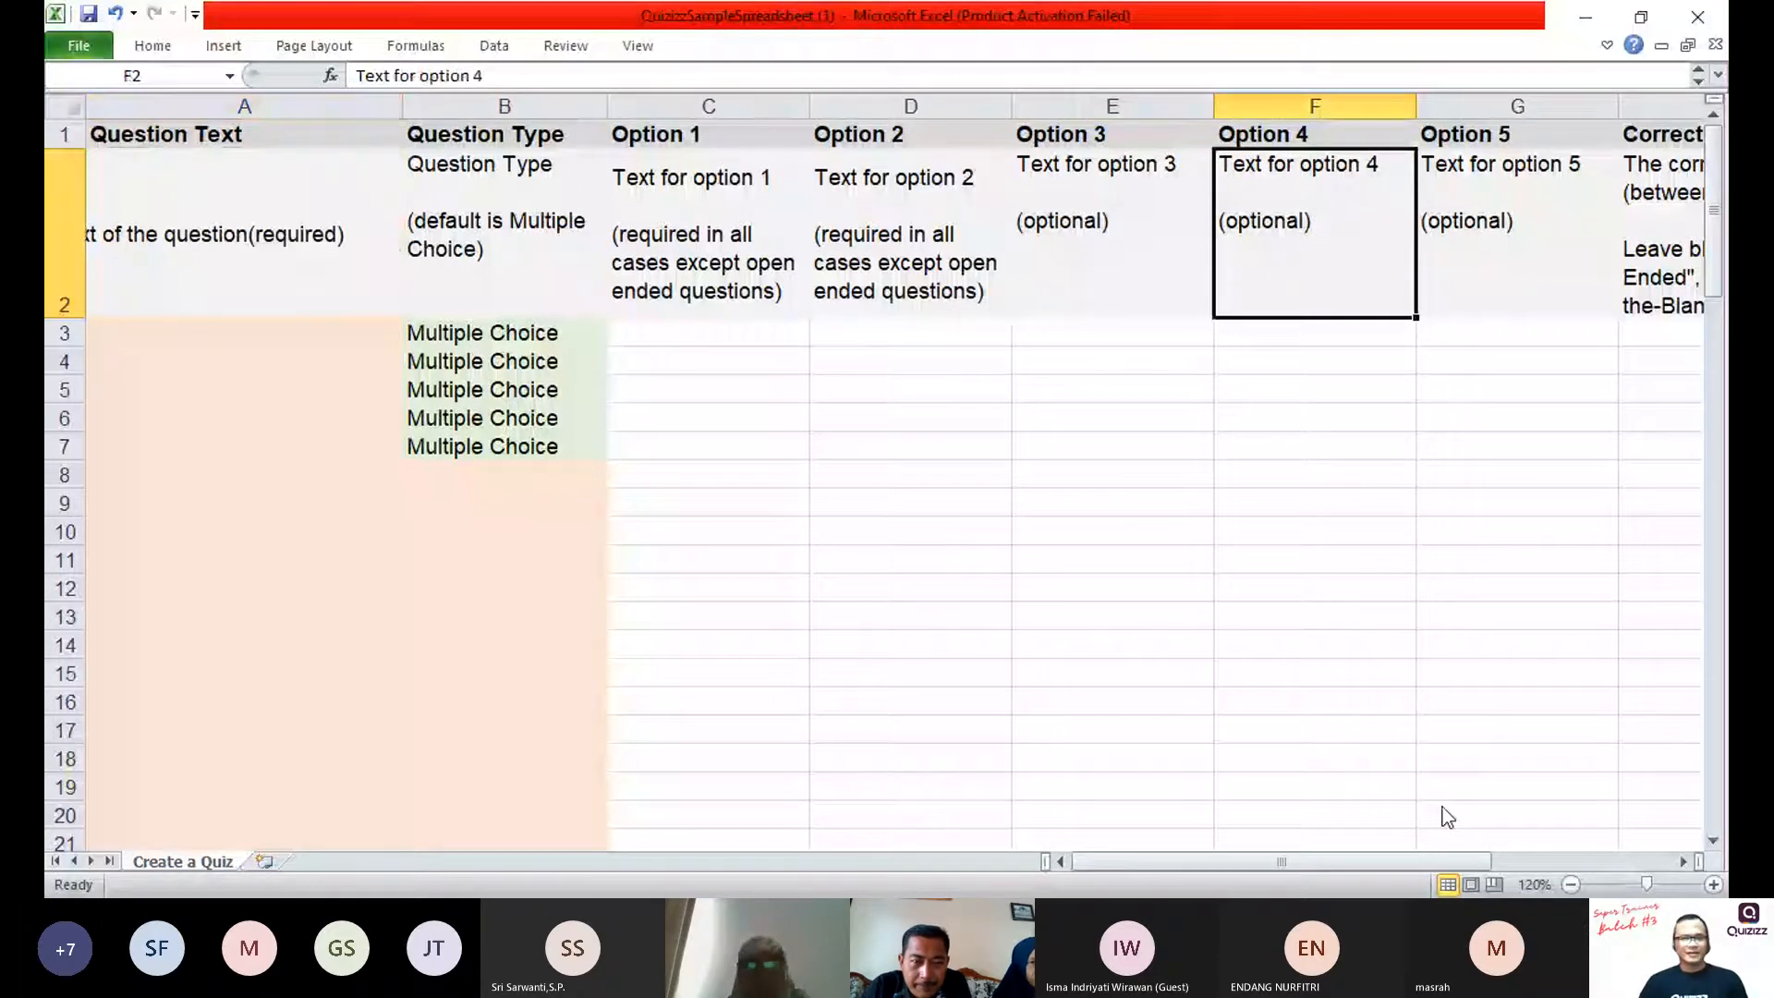
left_click(1540, 652)
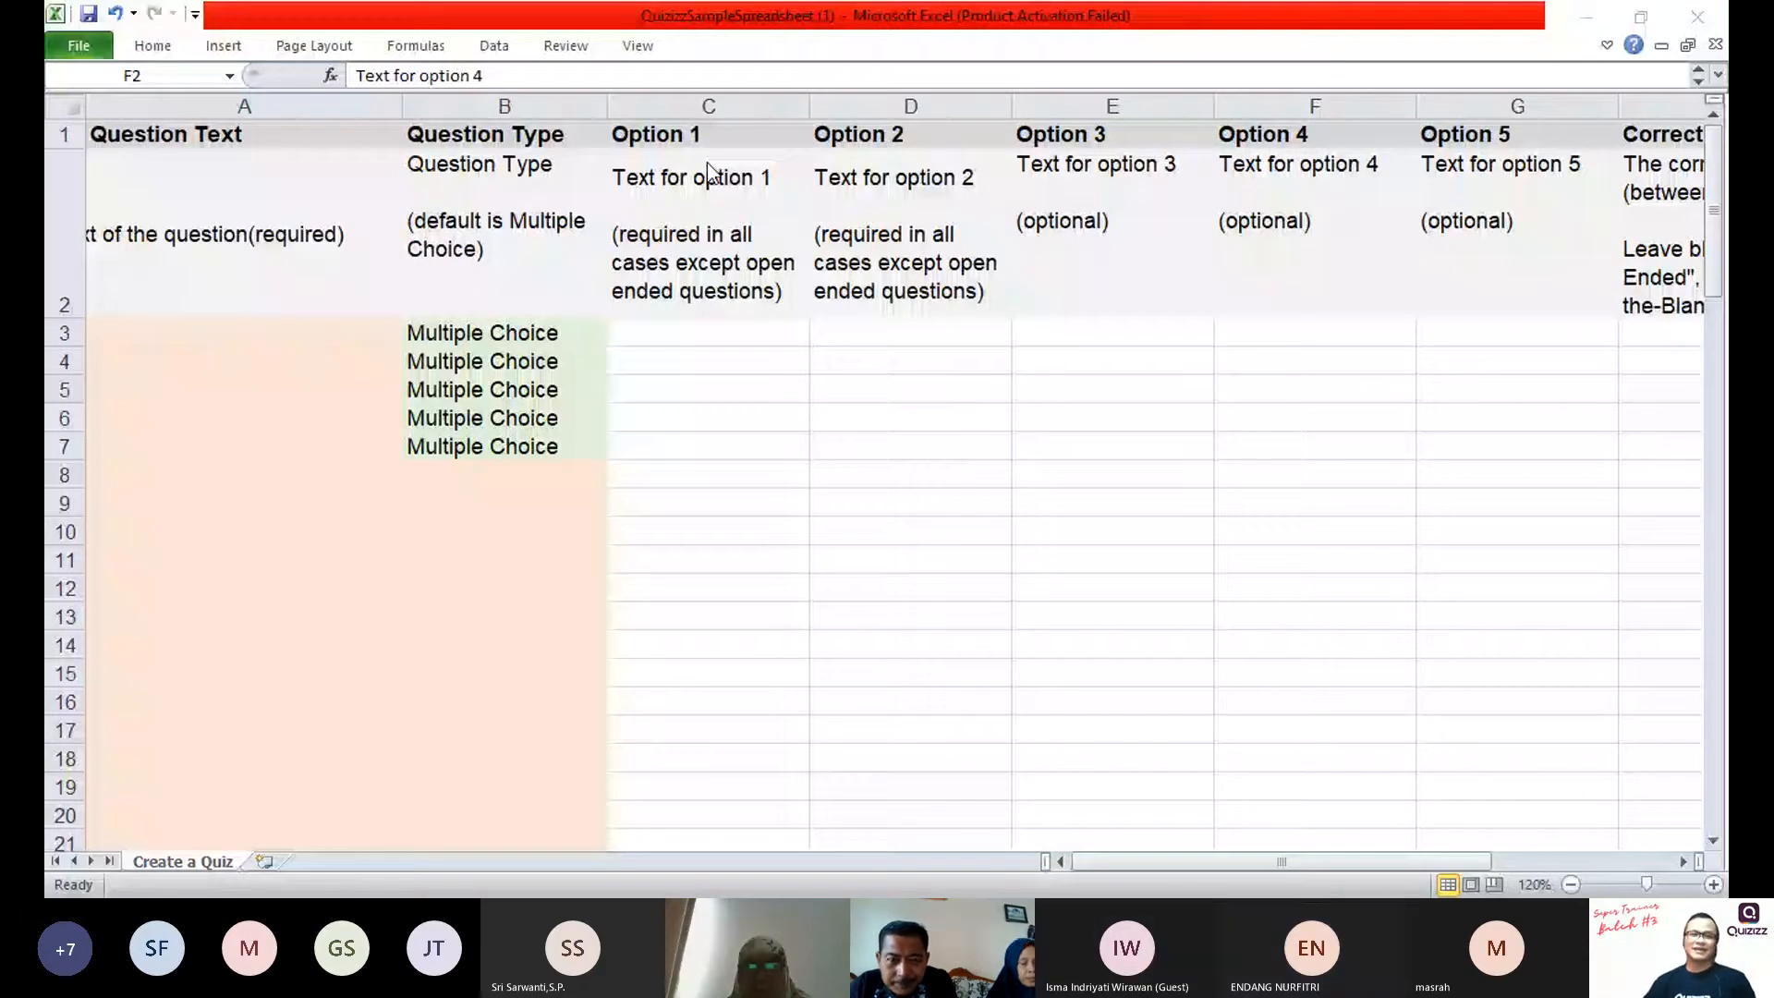
left_click(482, 250)
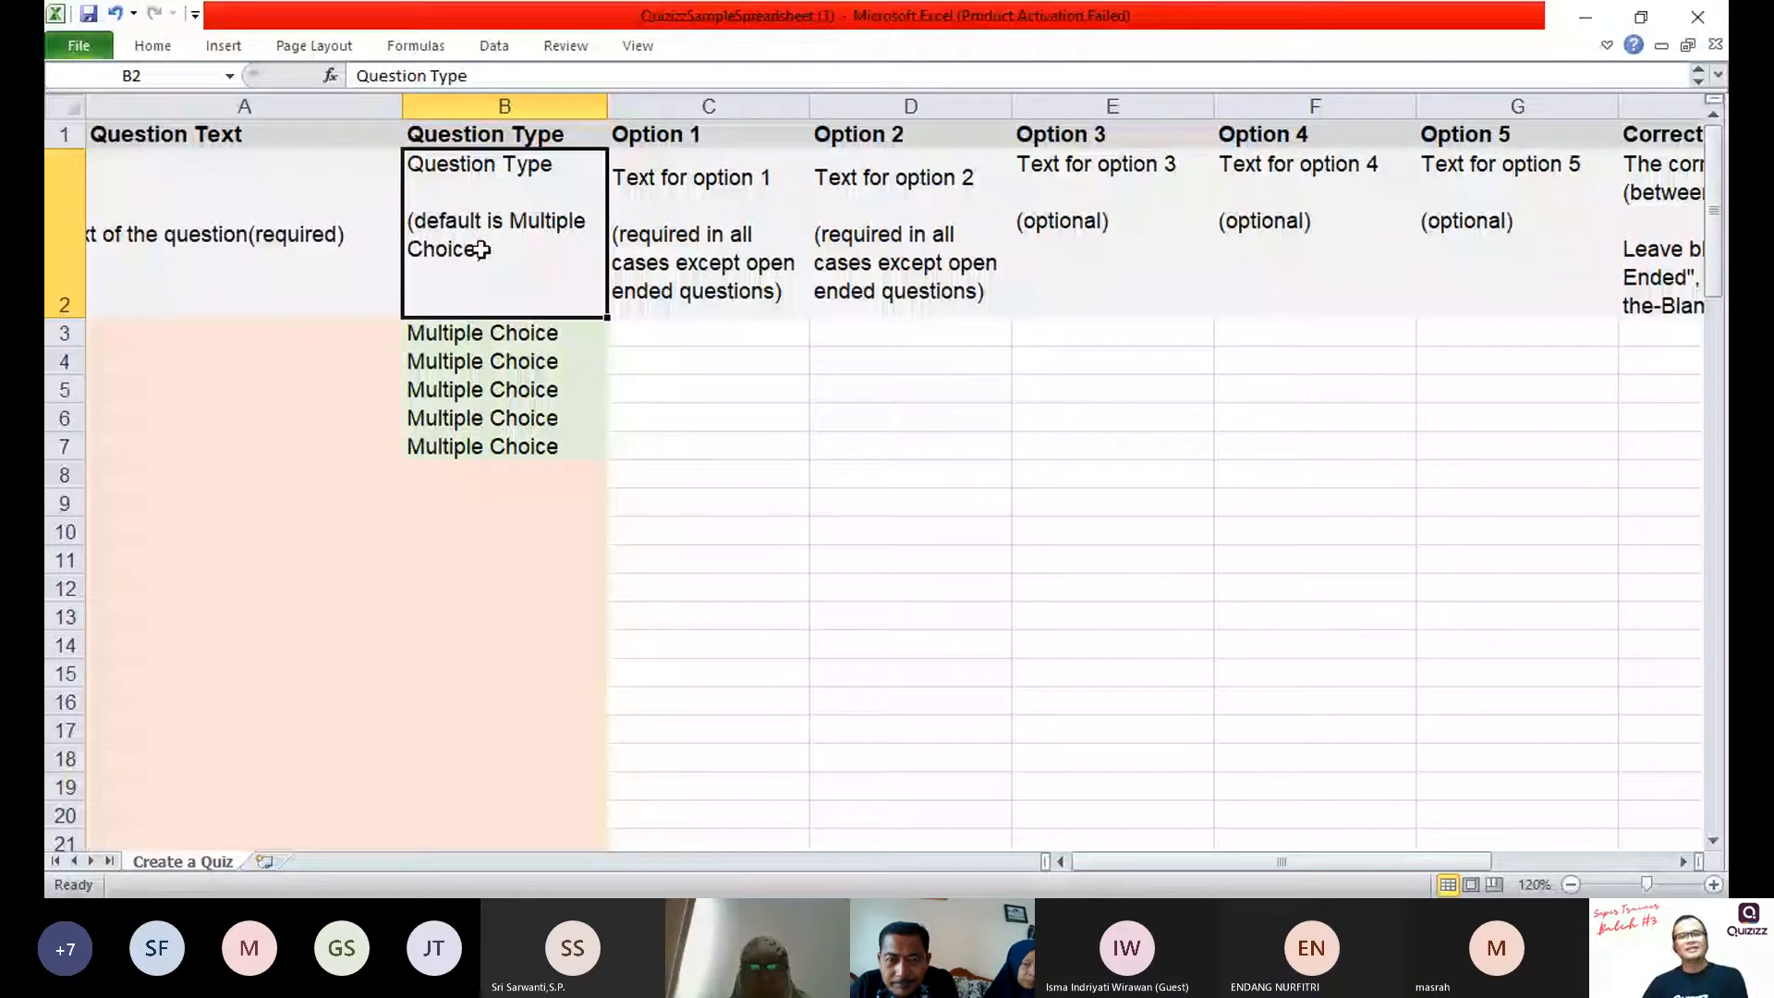
key("Left")
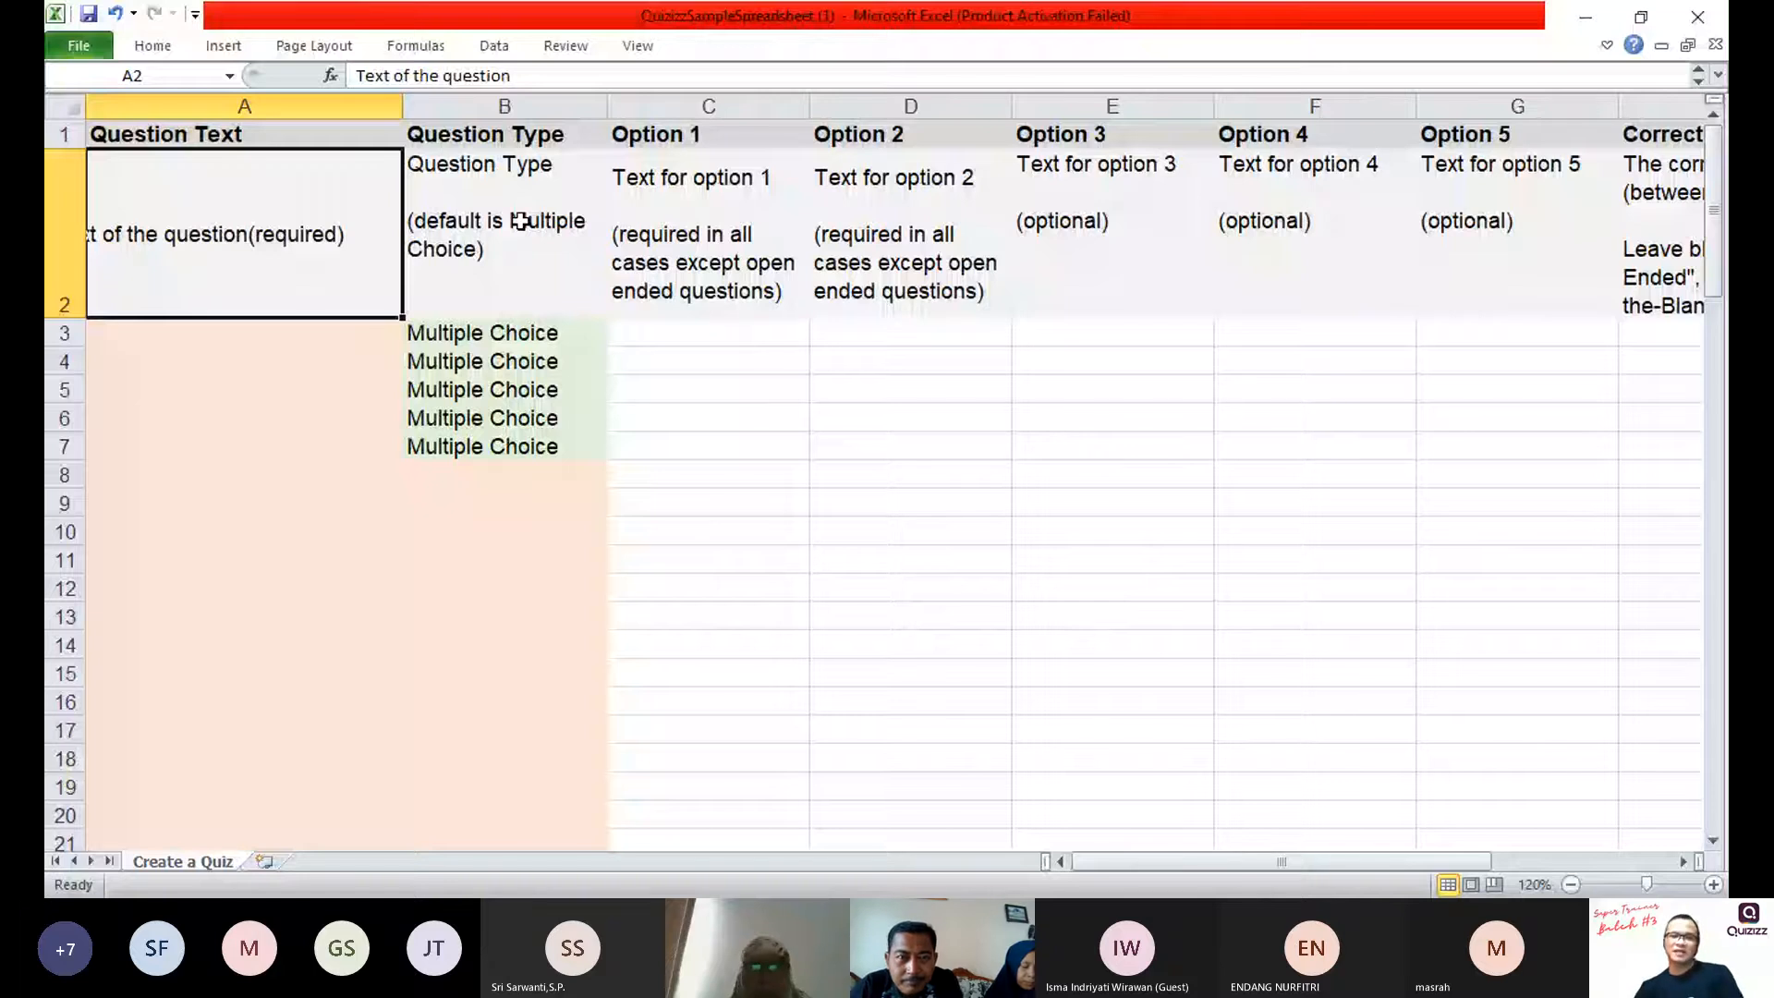
left_click(521, 221)
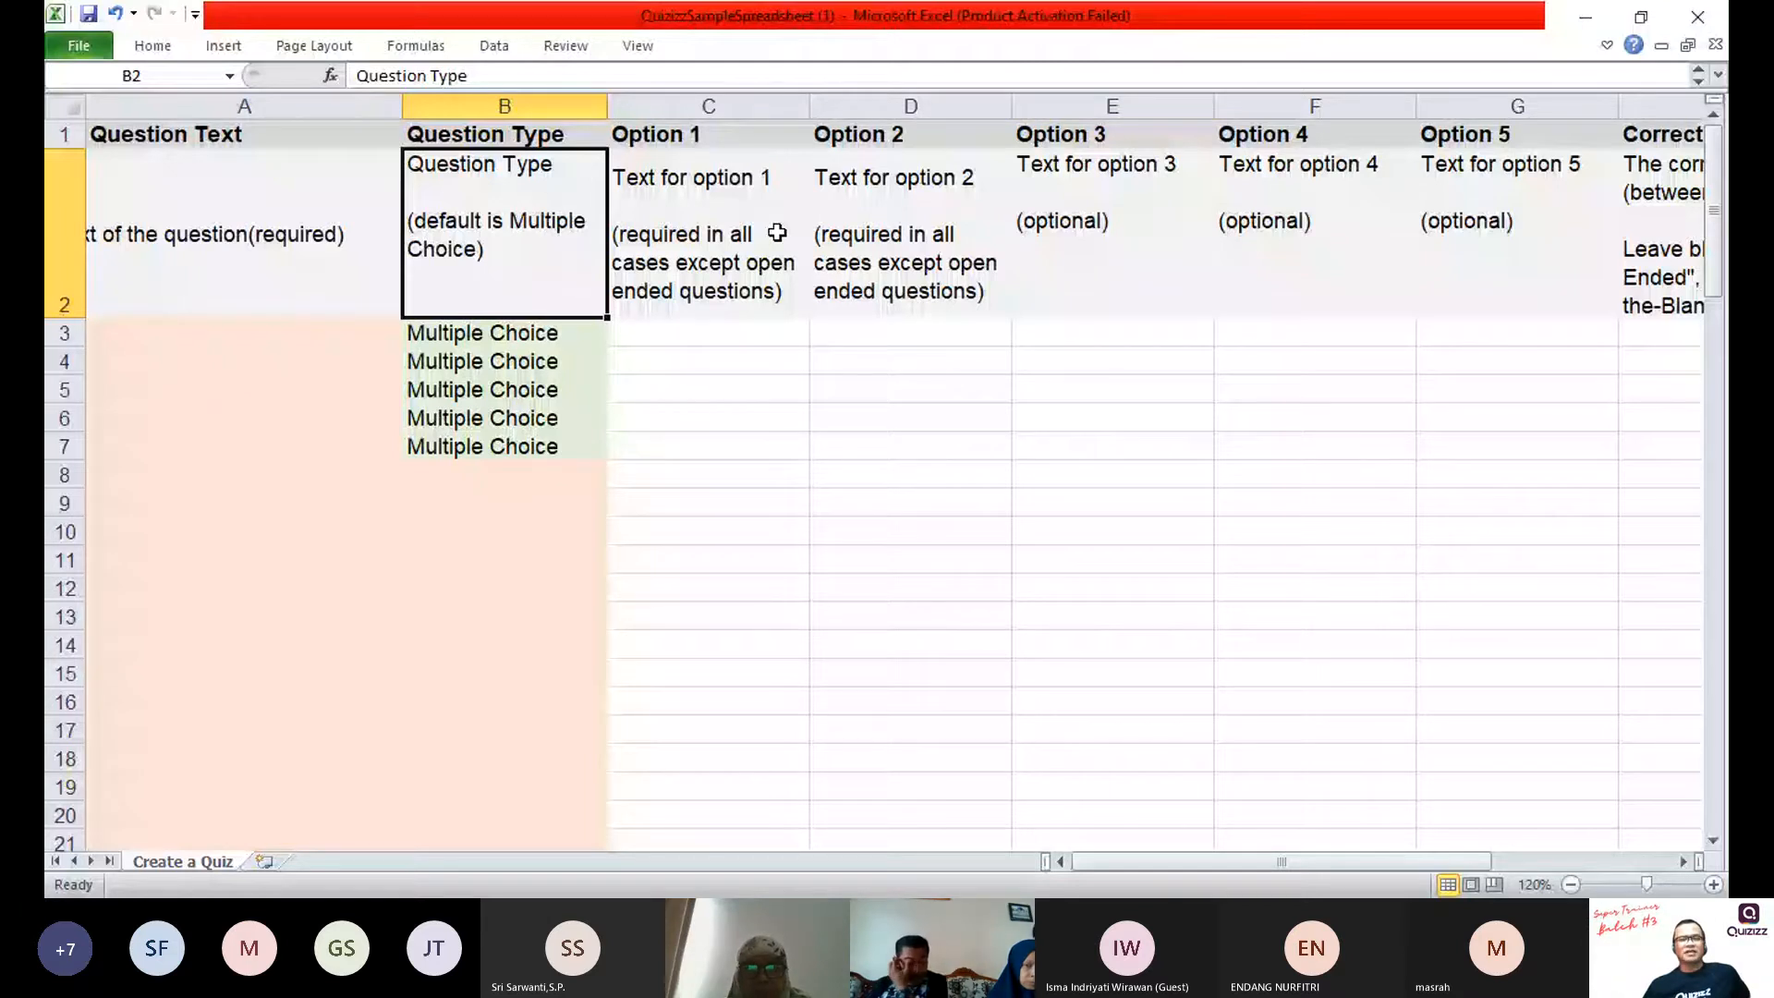
left_click(1301, 220)
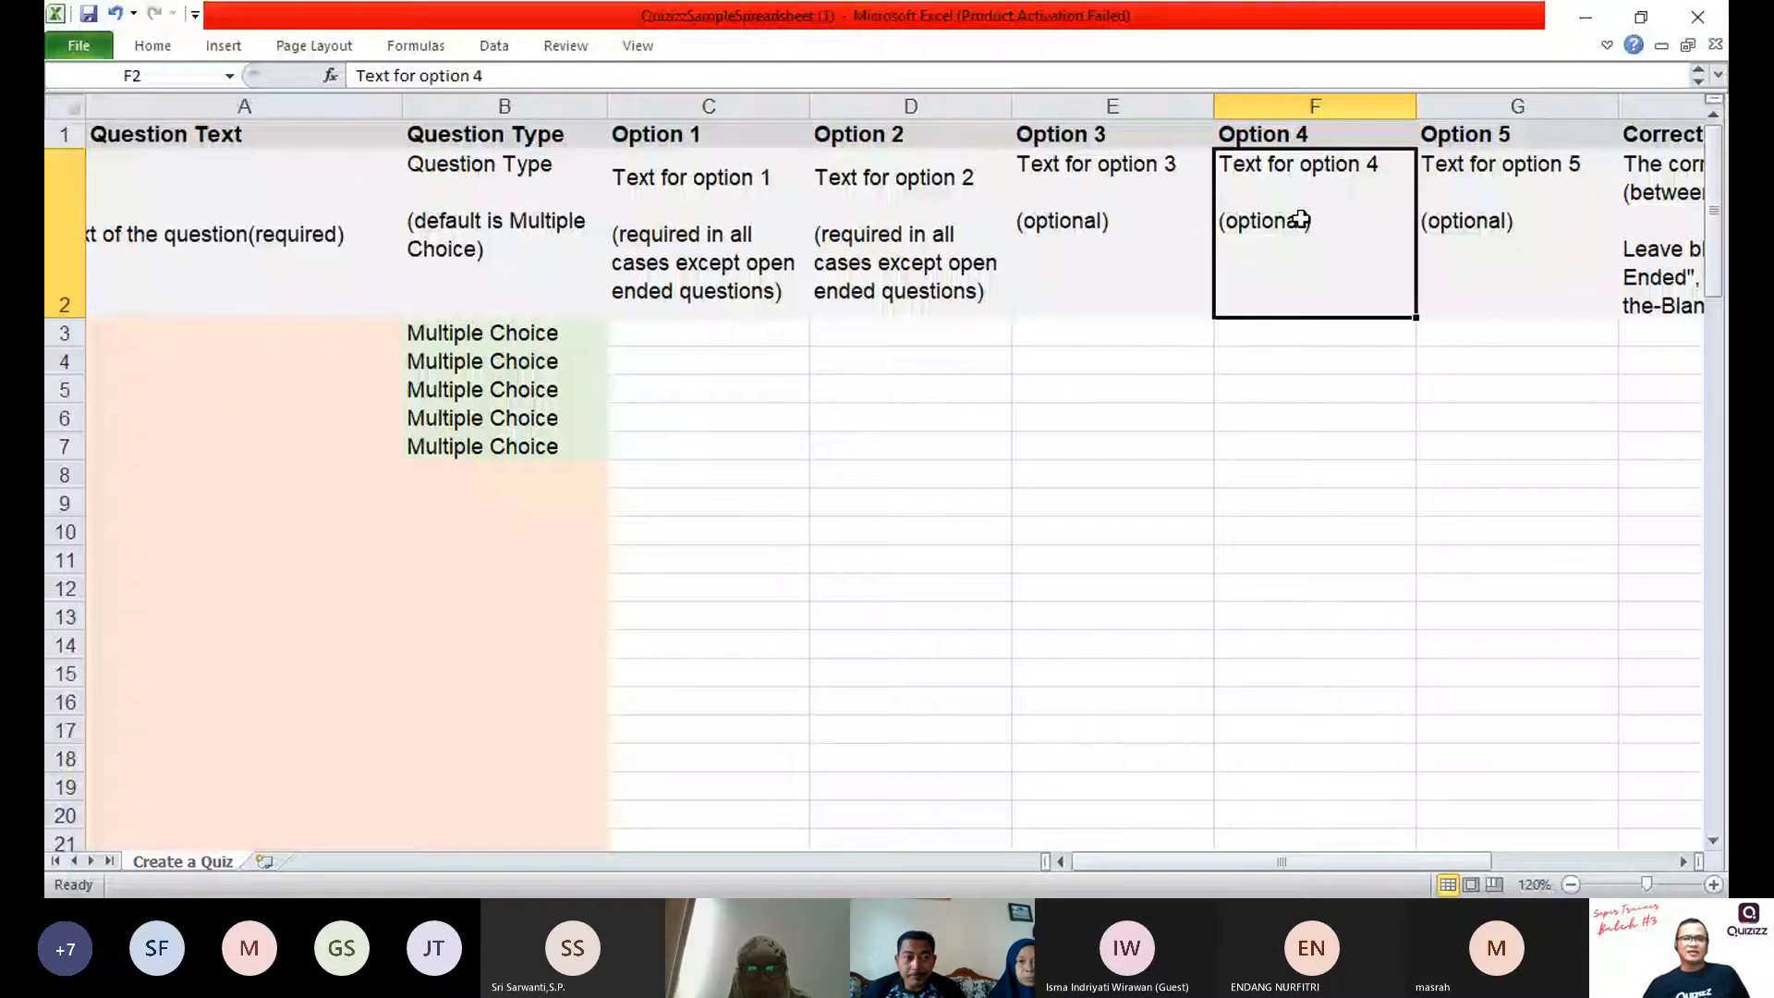
key("Left")
key("Left")
key("Left")
key("Left")
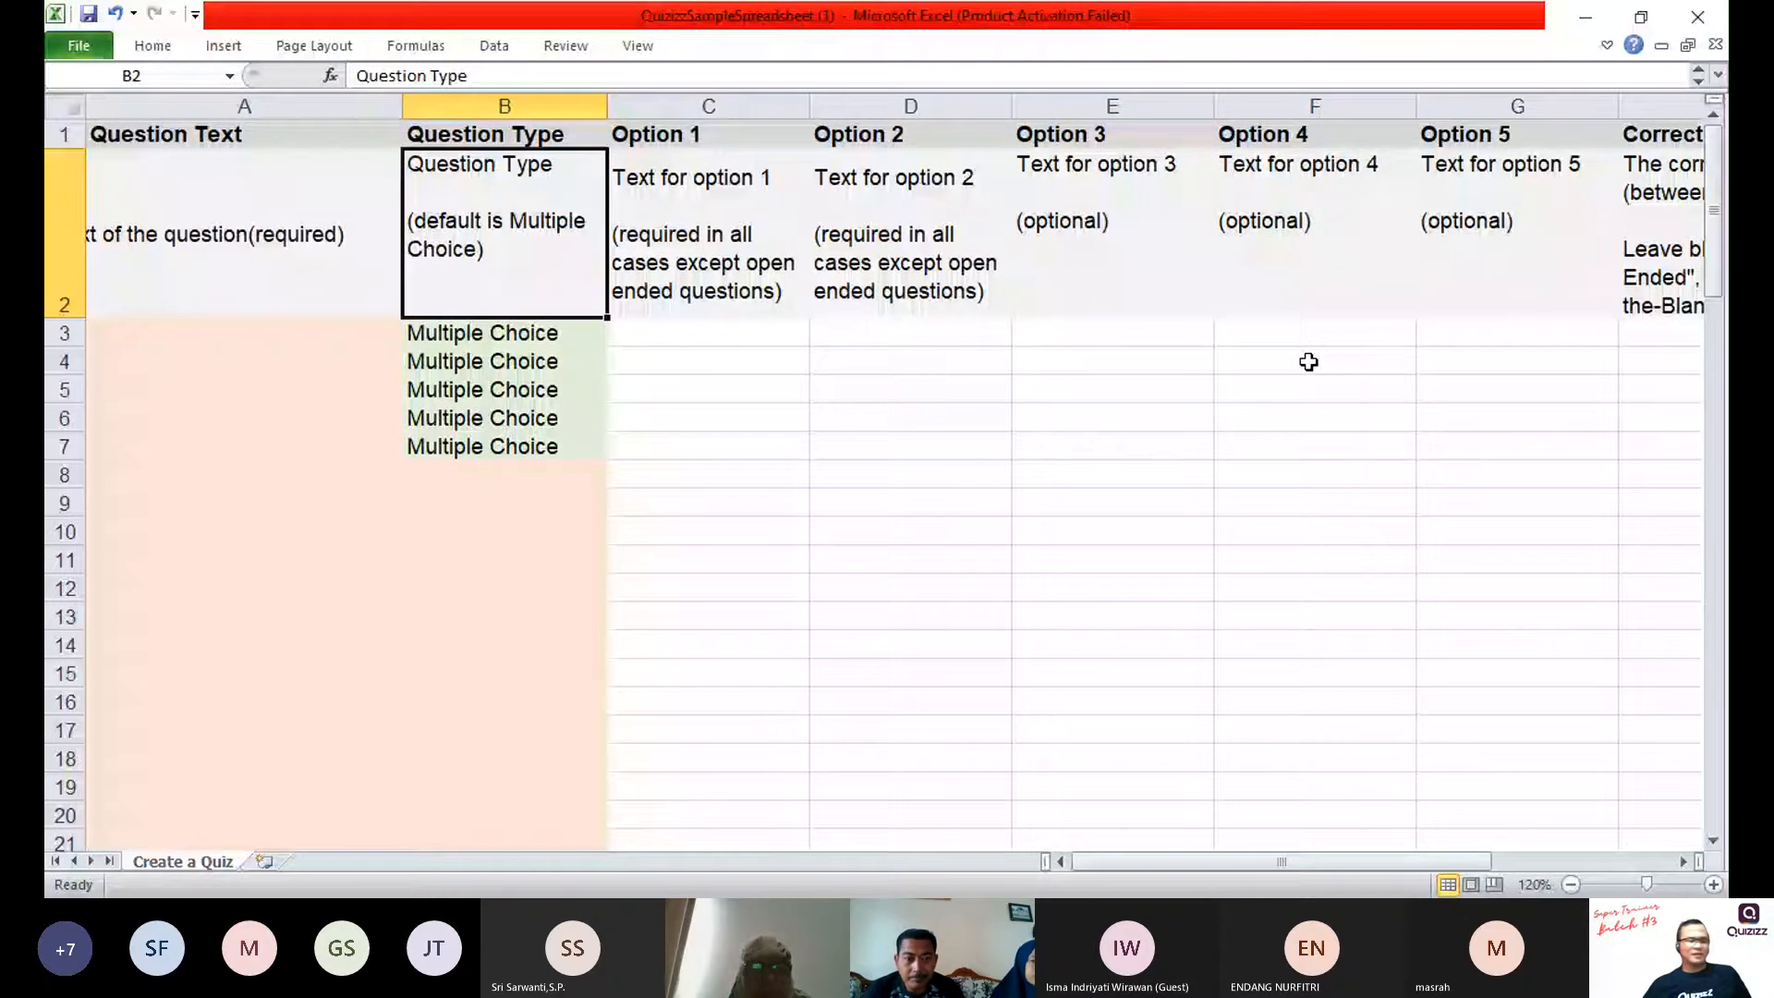
left_click(1140, 384)
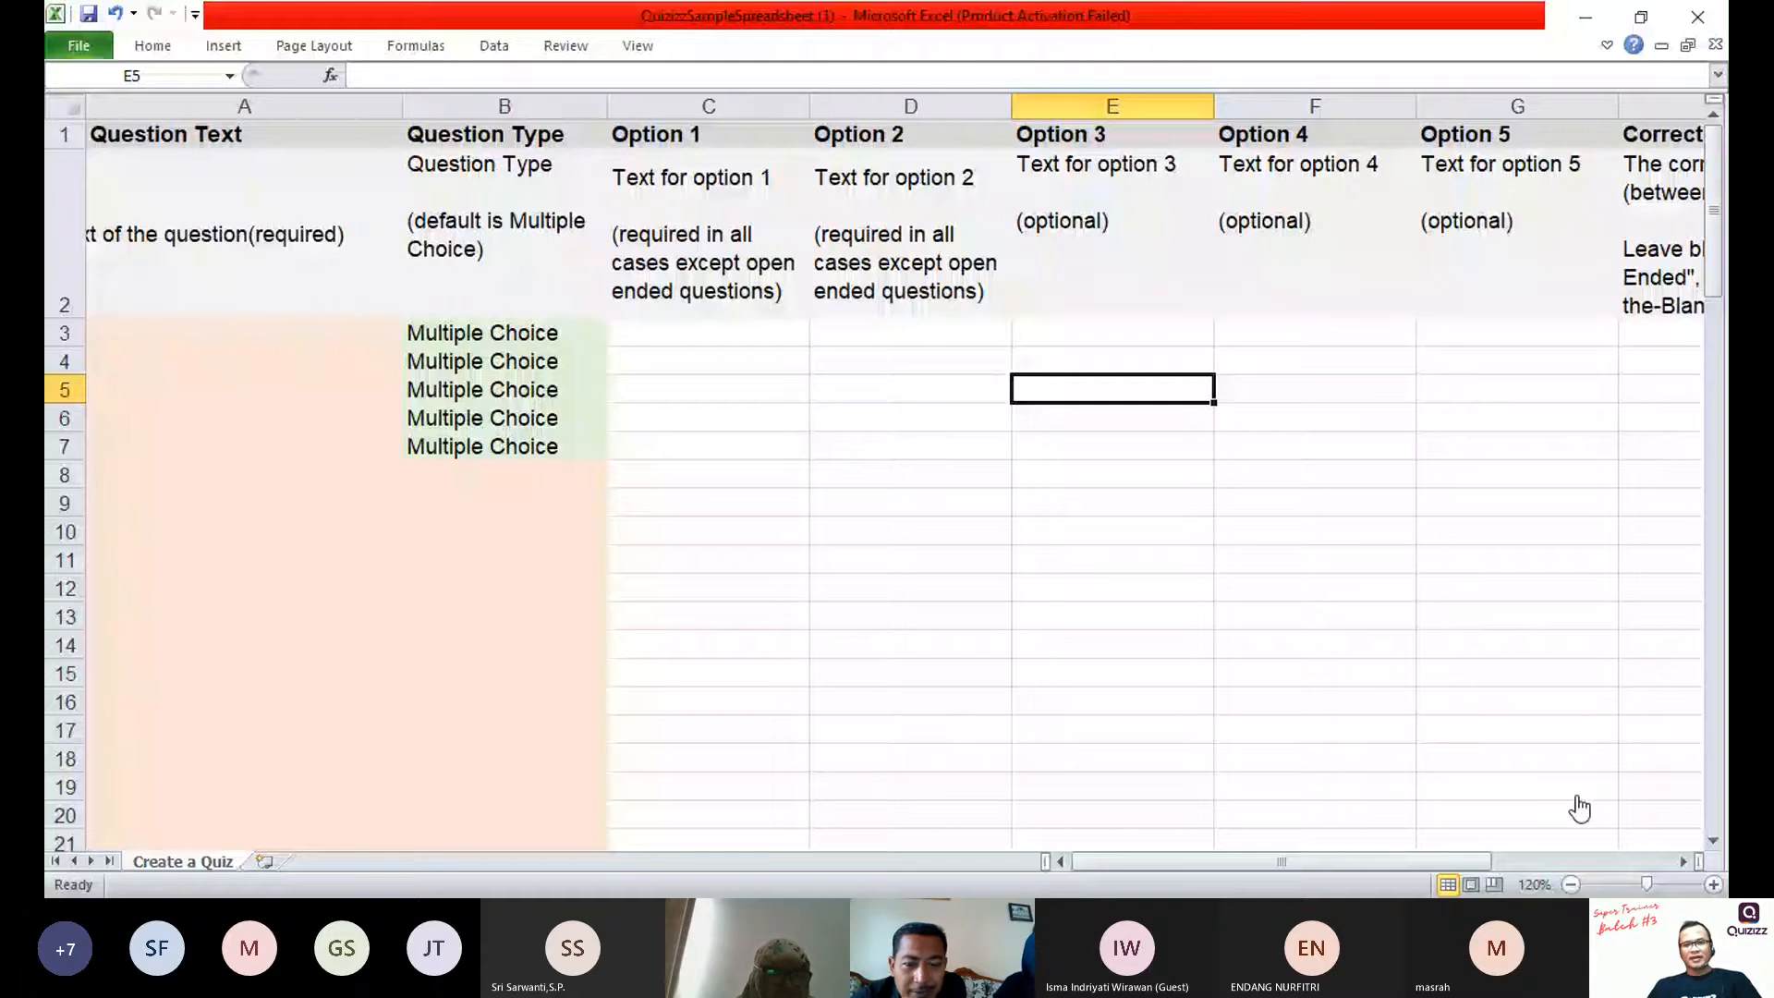
left_click(709, 418)
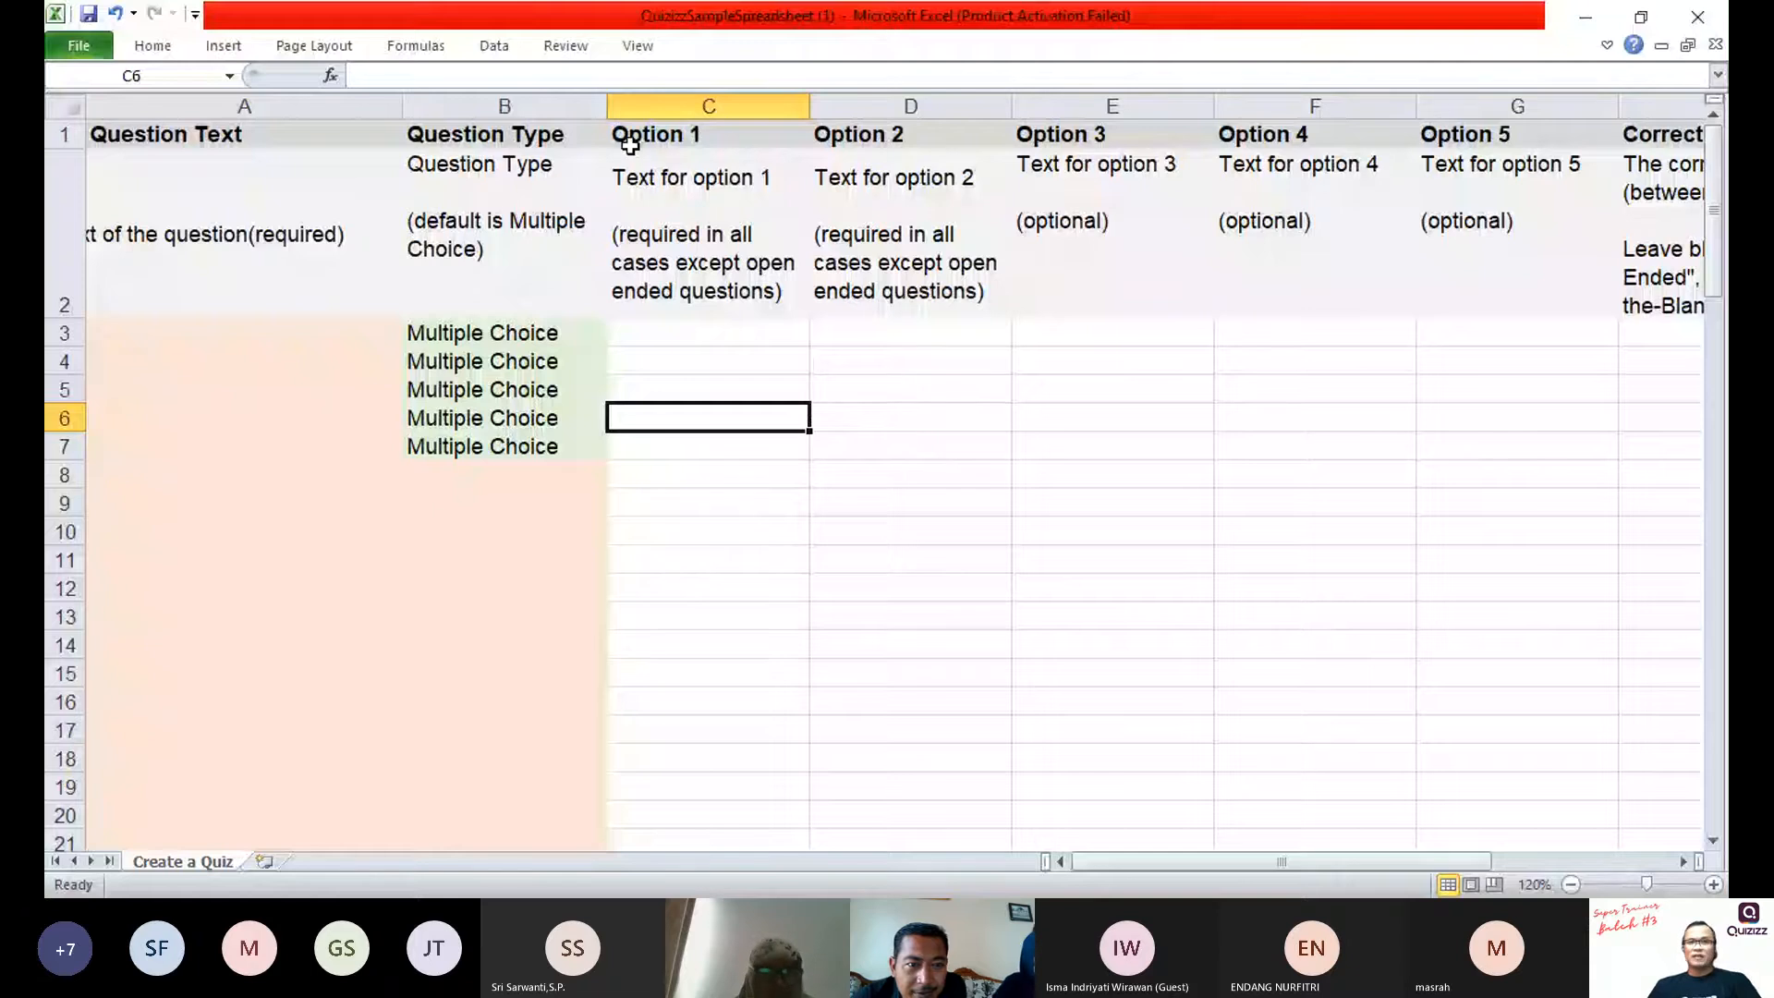
left_click(273, 208)
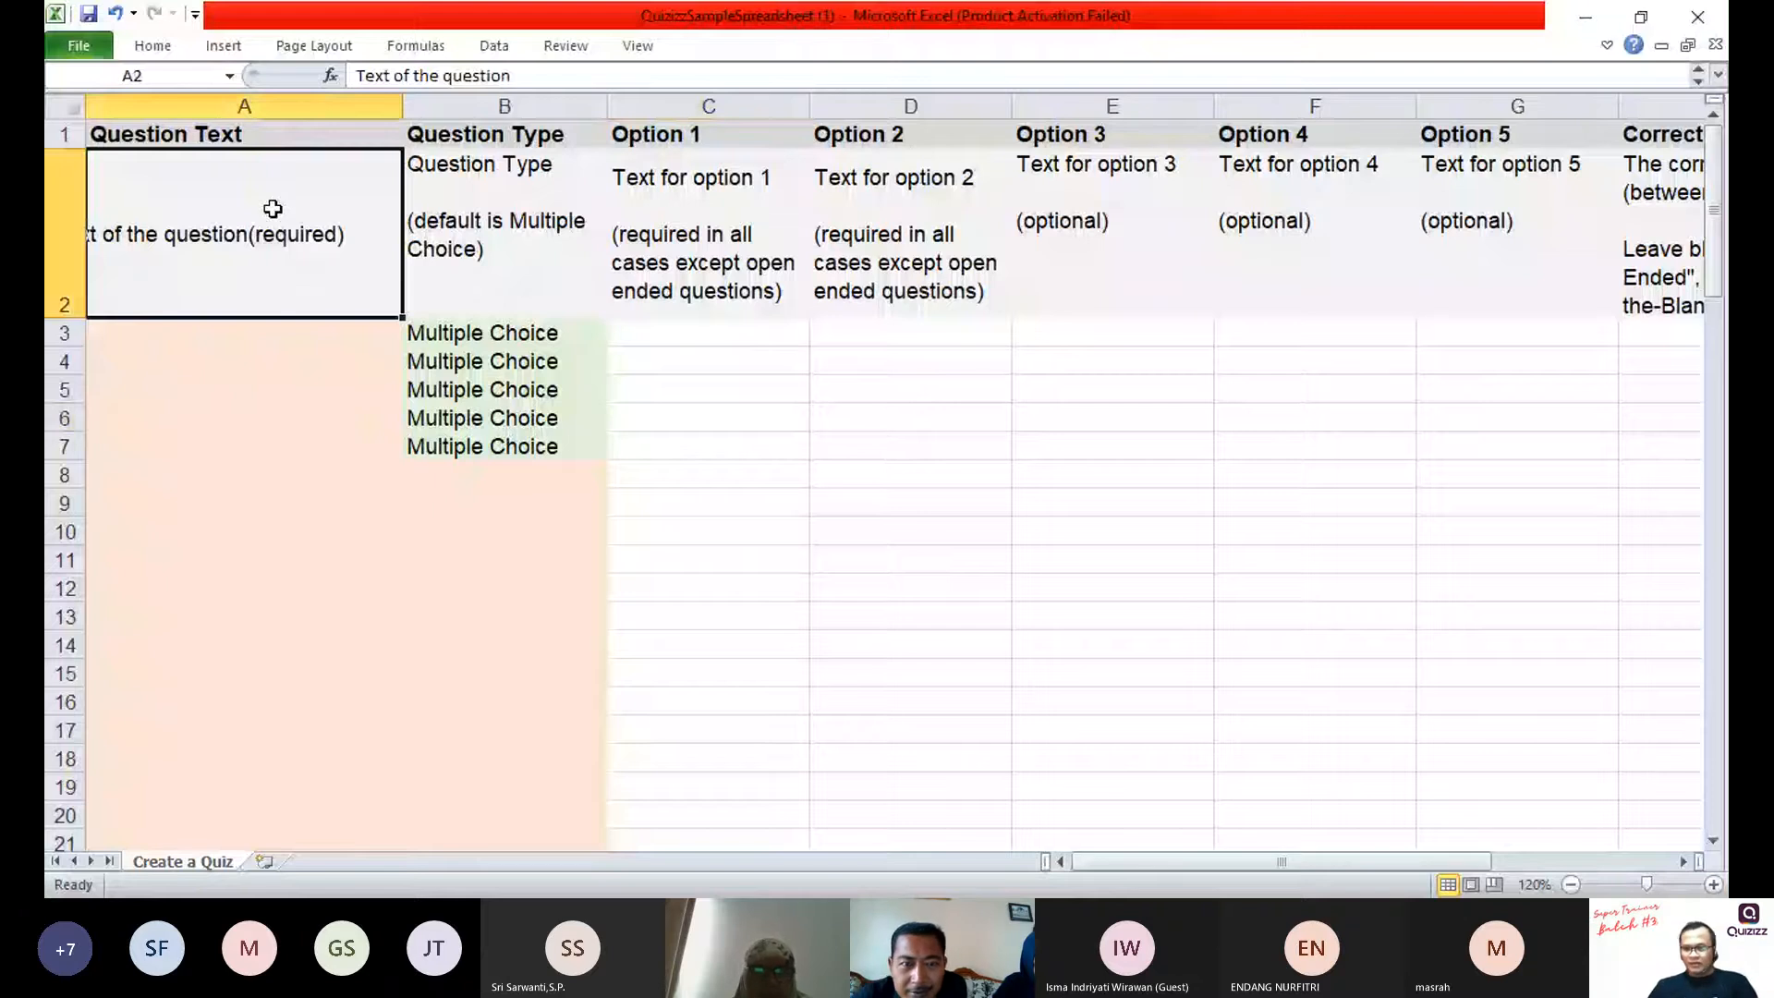
key("Up")
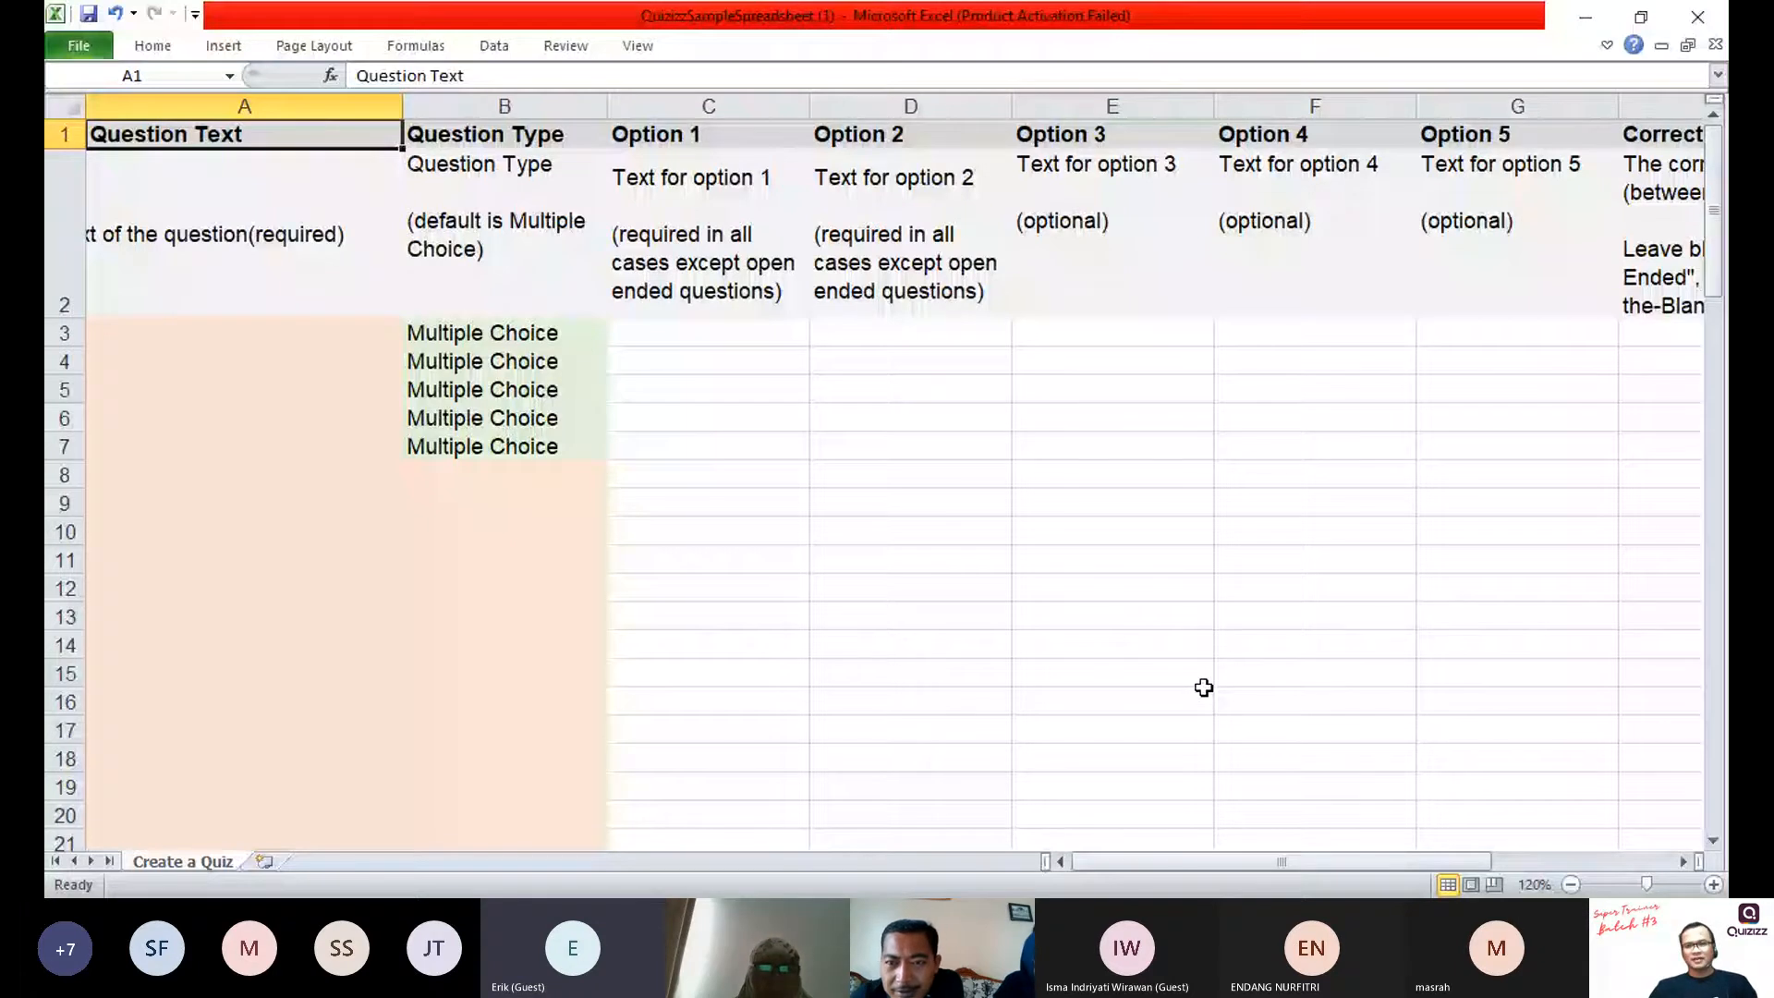
left_click(1285, 167)
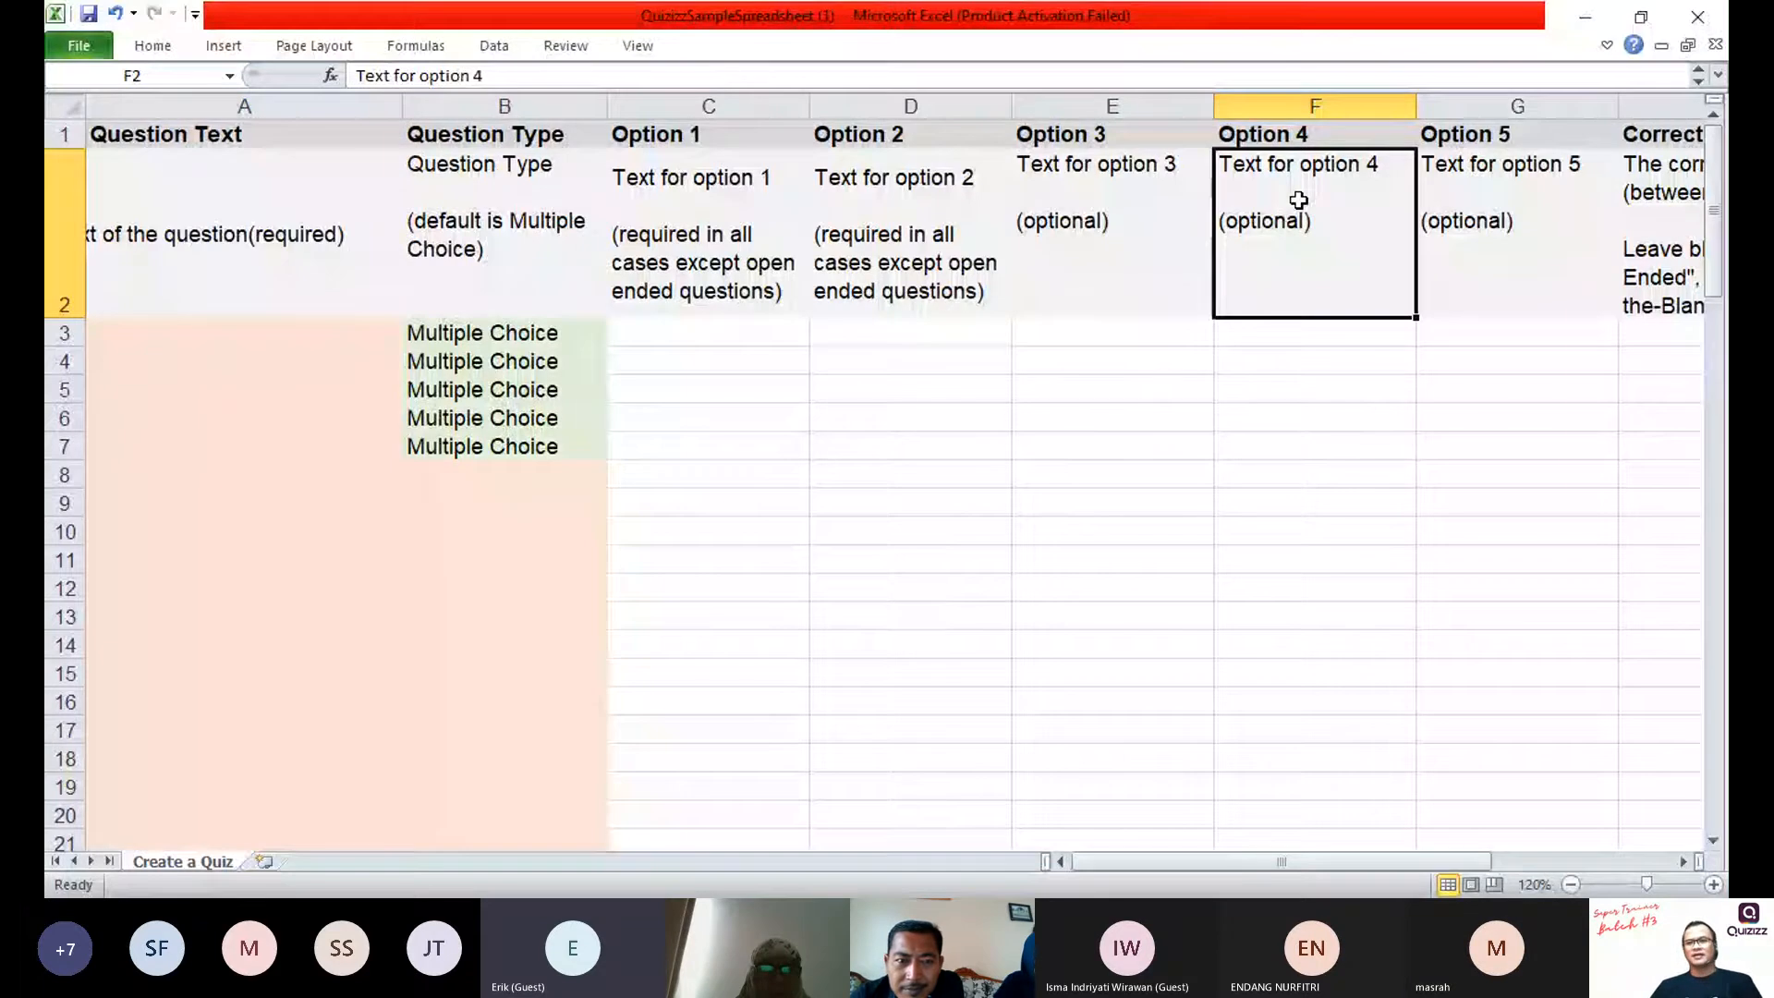
left_click(1504, 333)
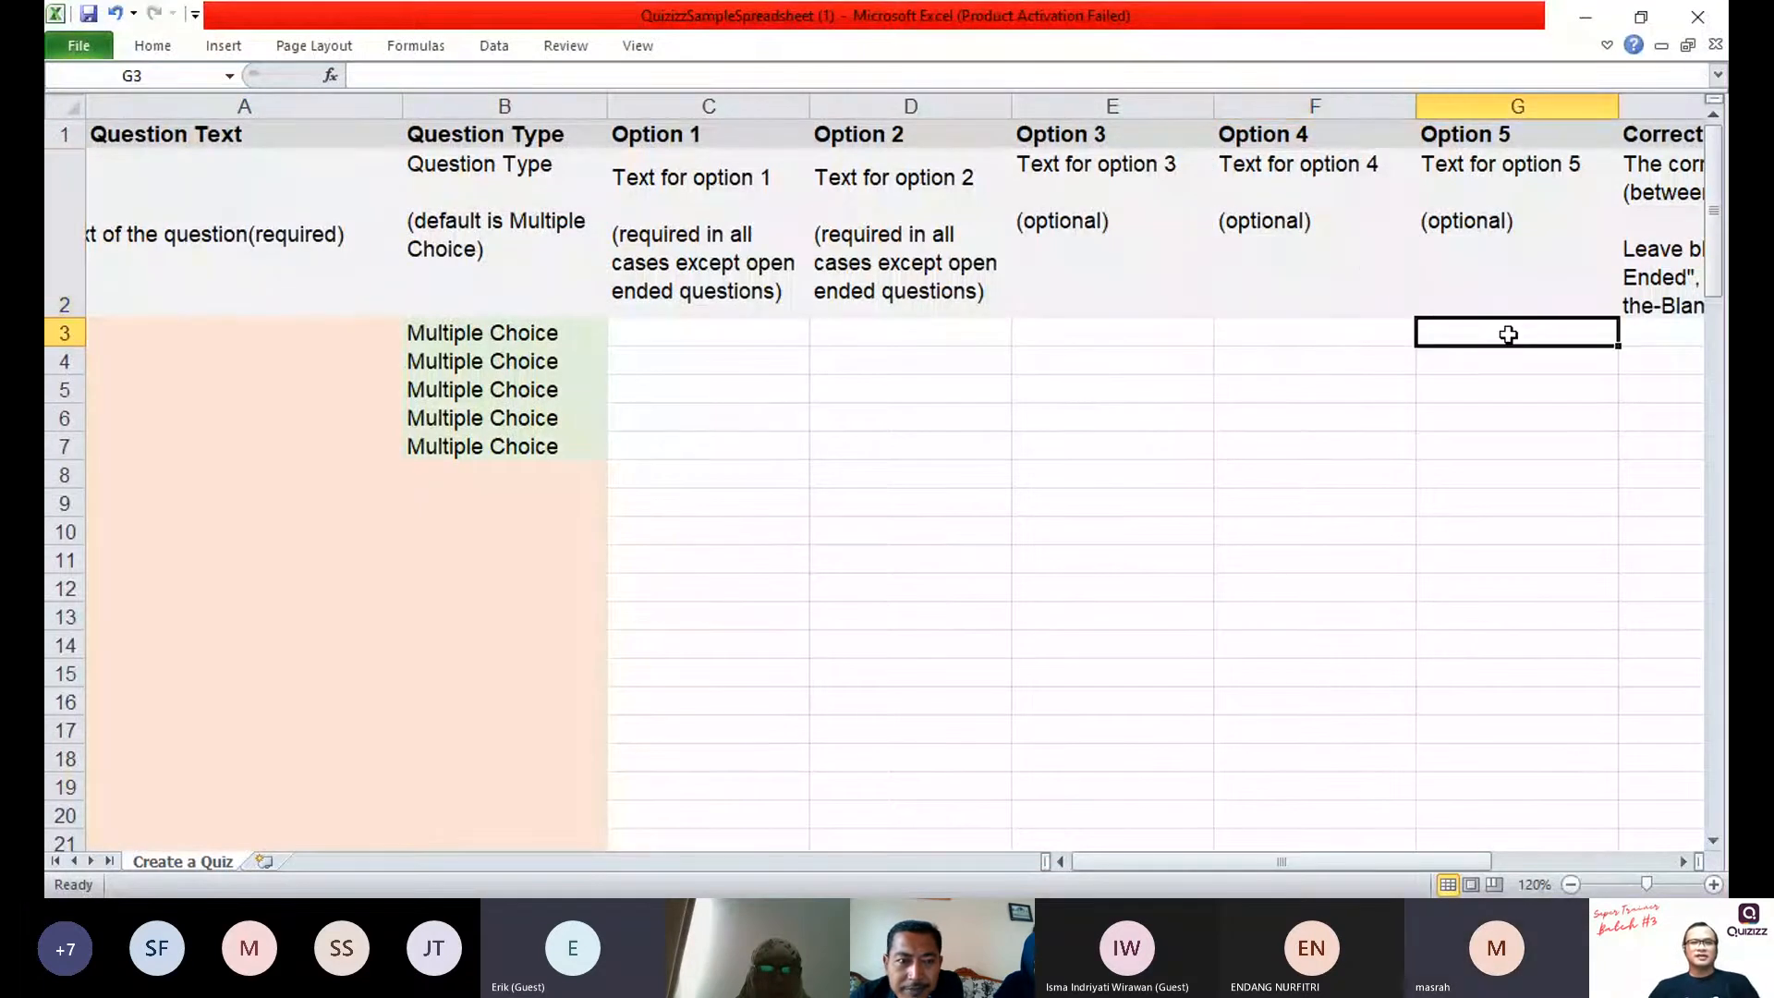
left_click(1319, 263)
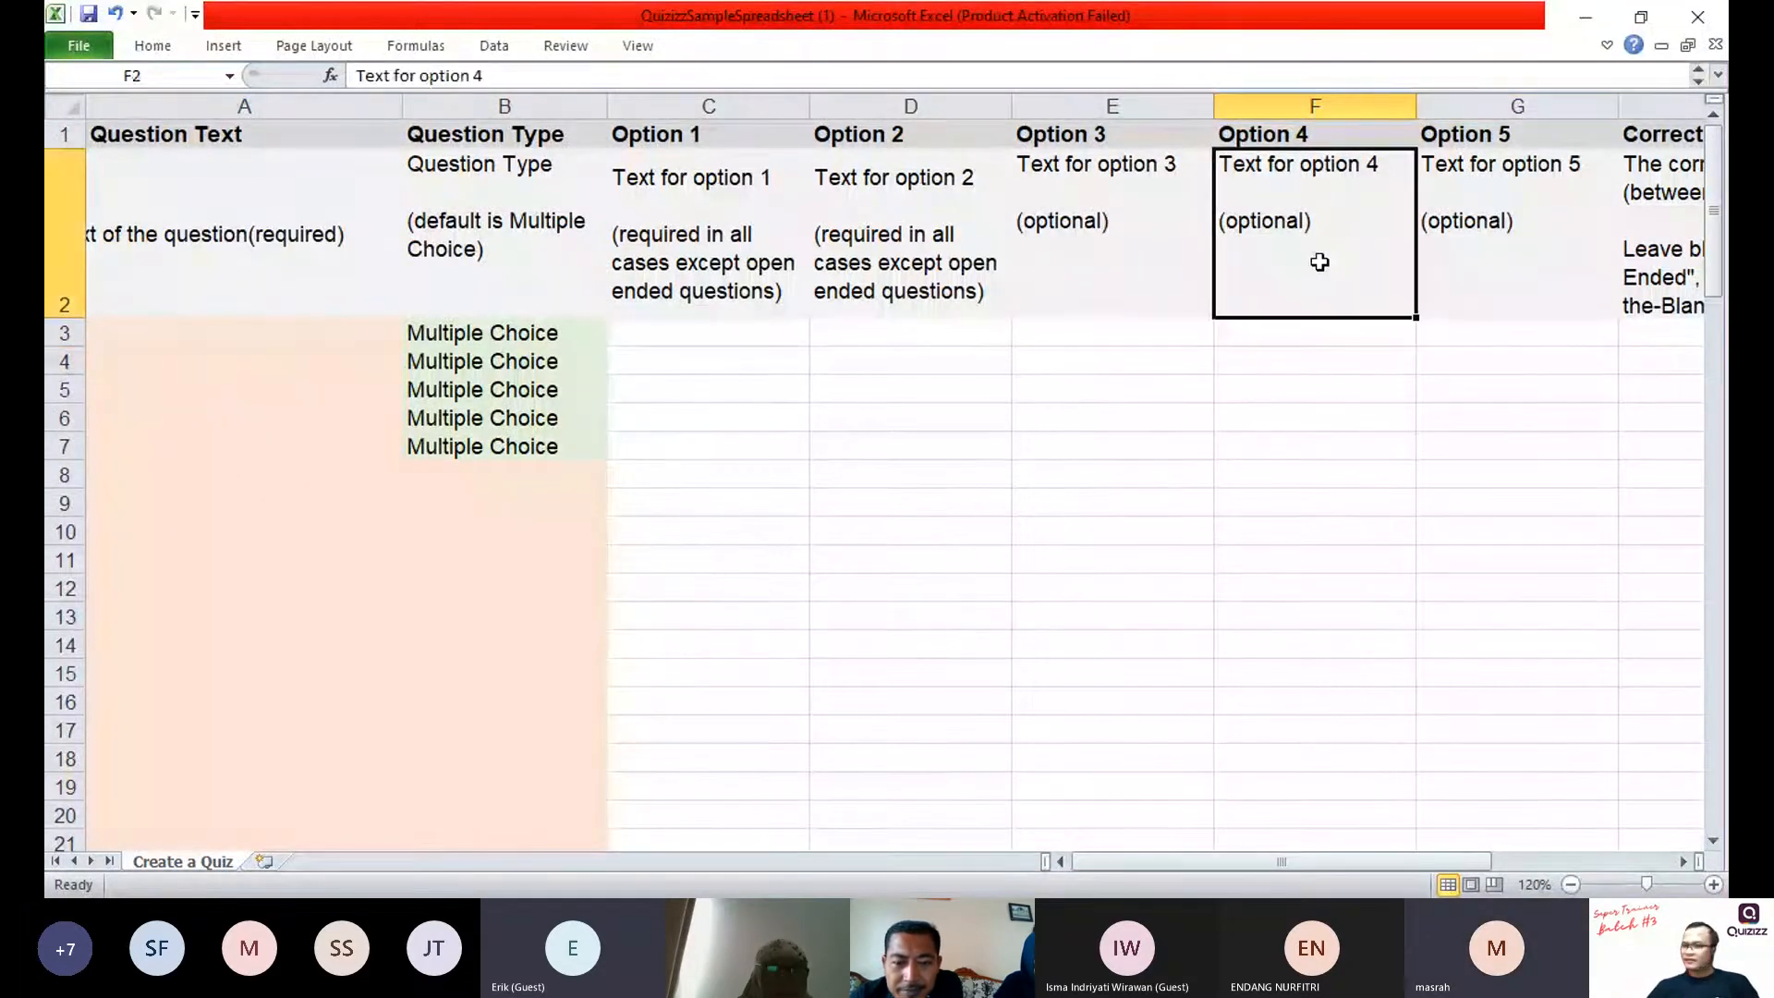
left_click(910, 389)
left_click(700, 365)
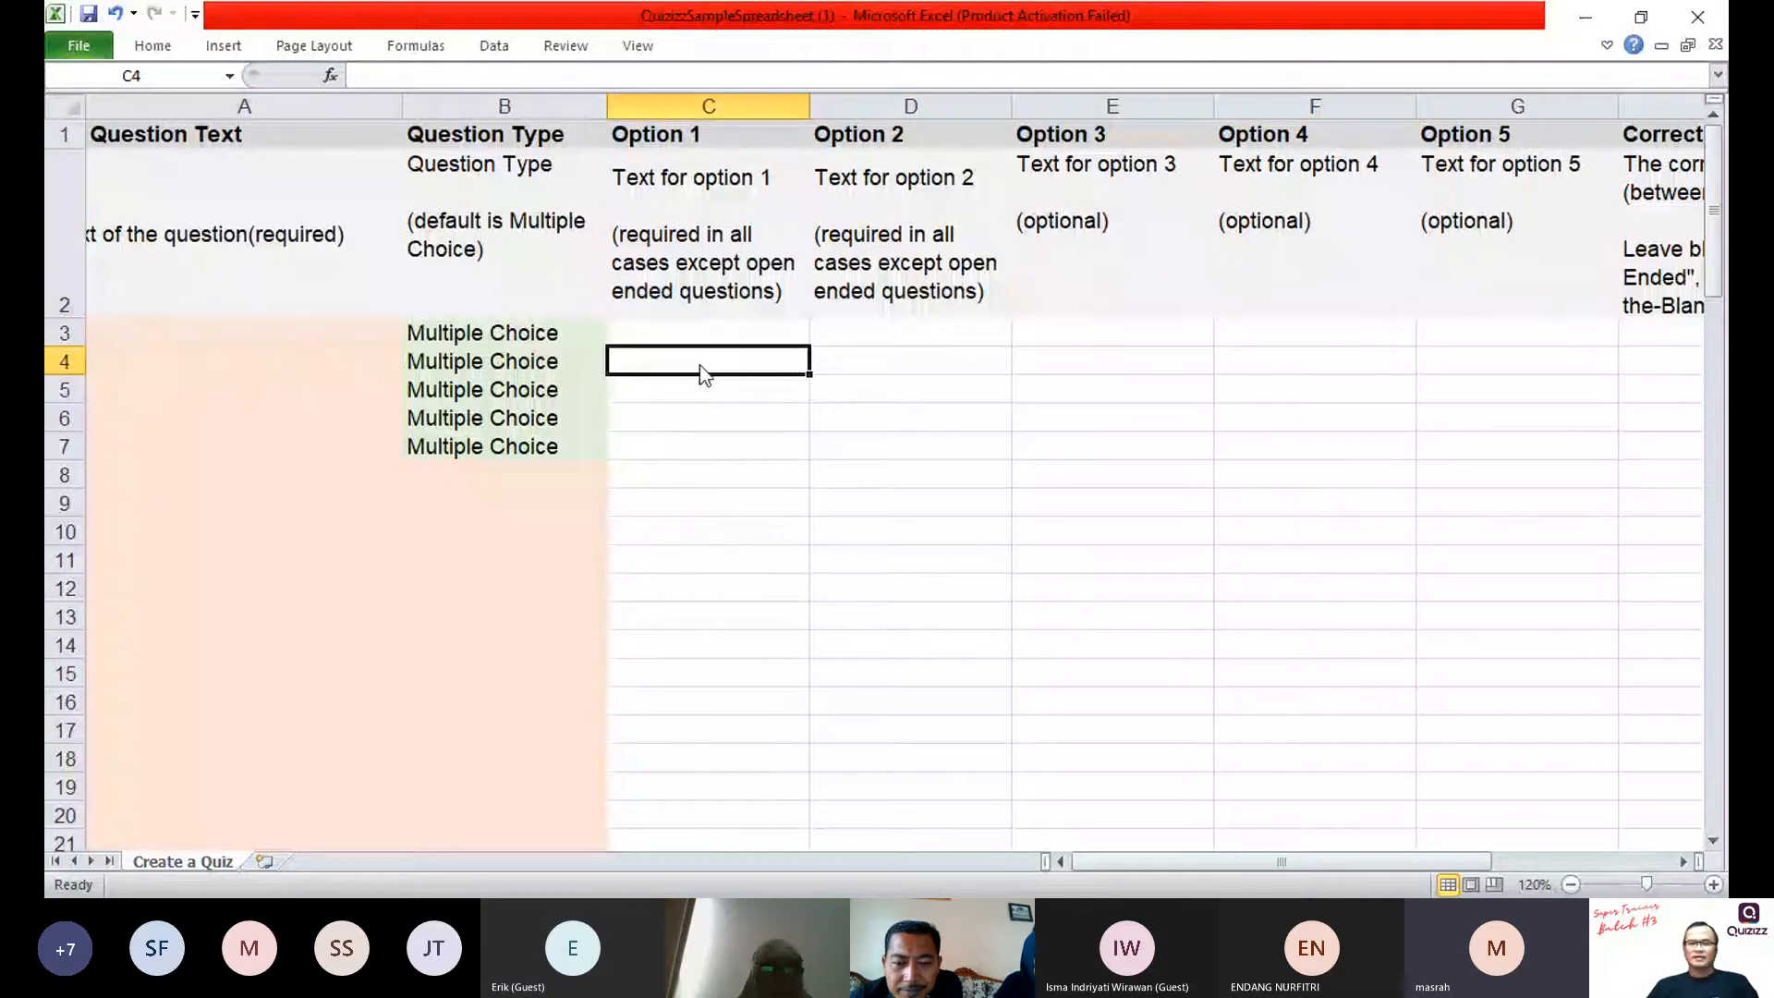
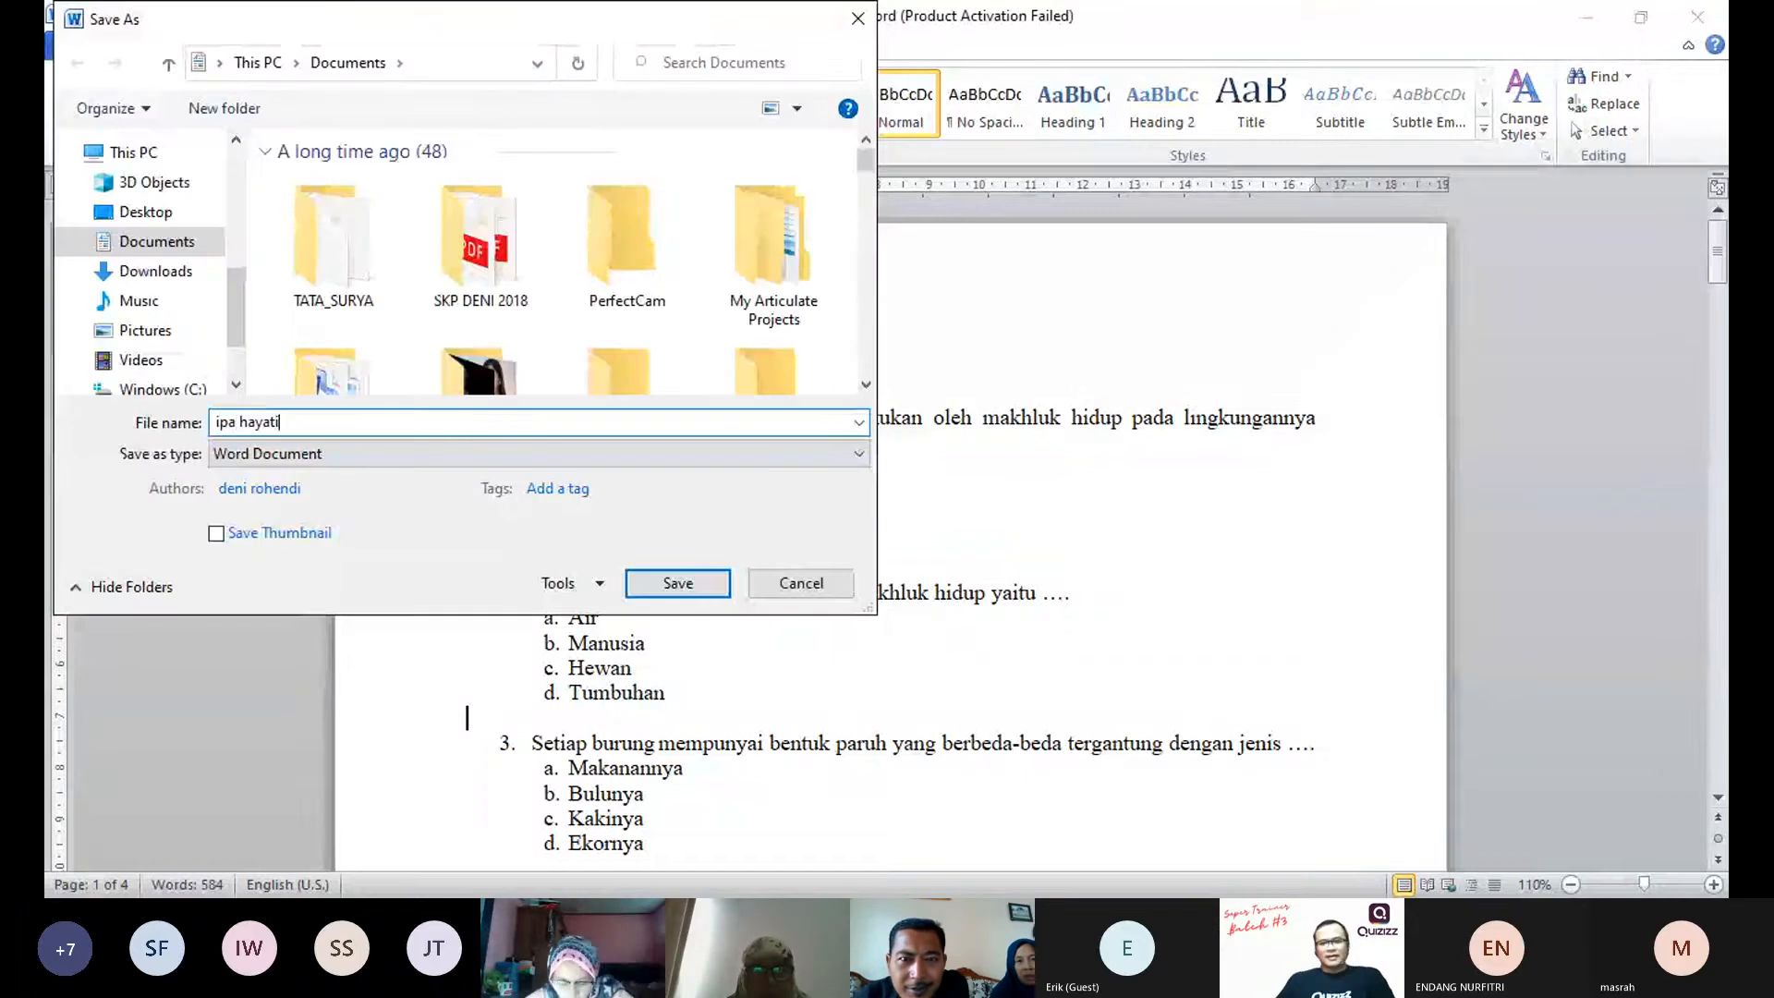
Step: Save the question document as "ipa hayati" and delete its "SOAL IPA" heading
key("Return")
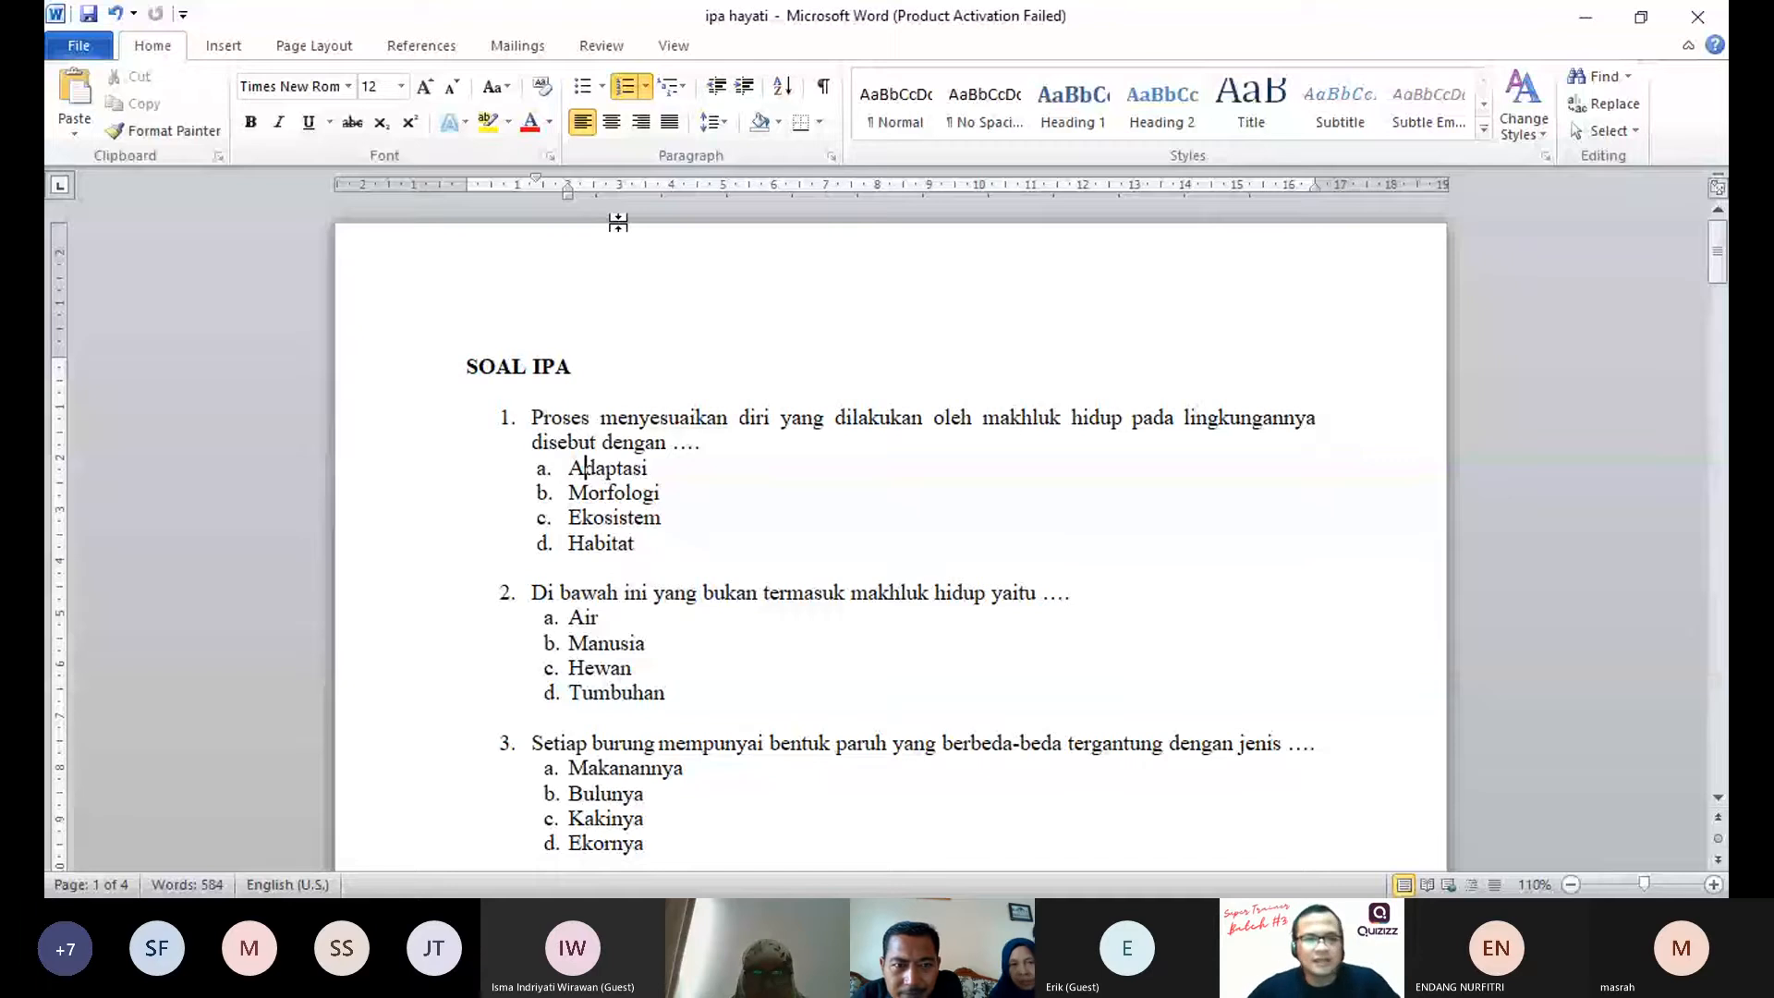
left_click(420, 377)
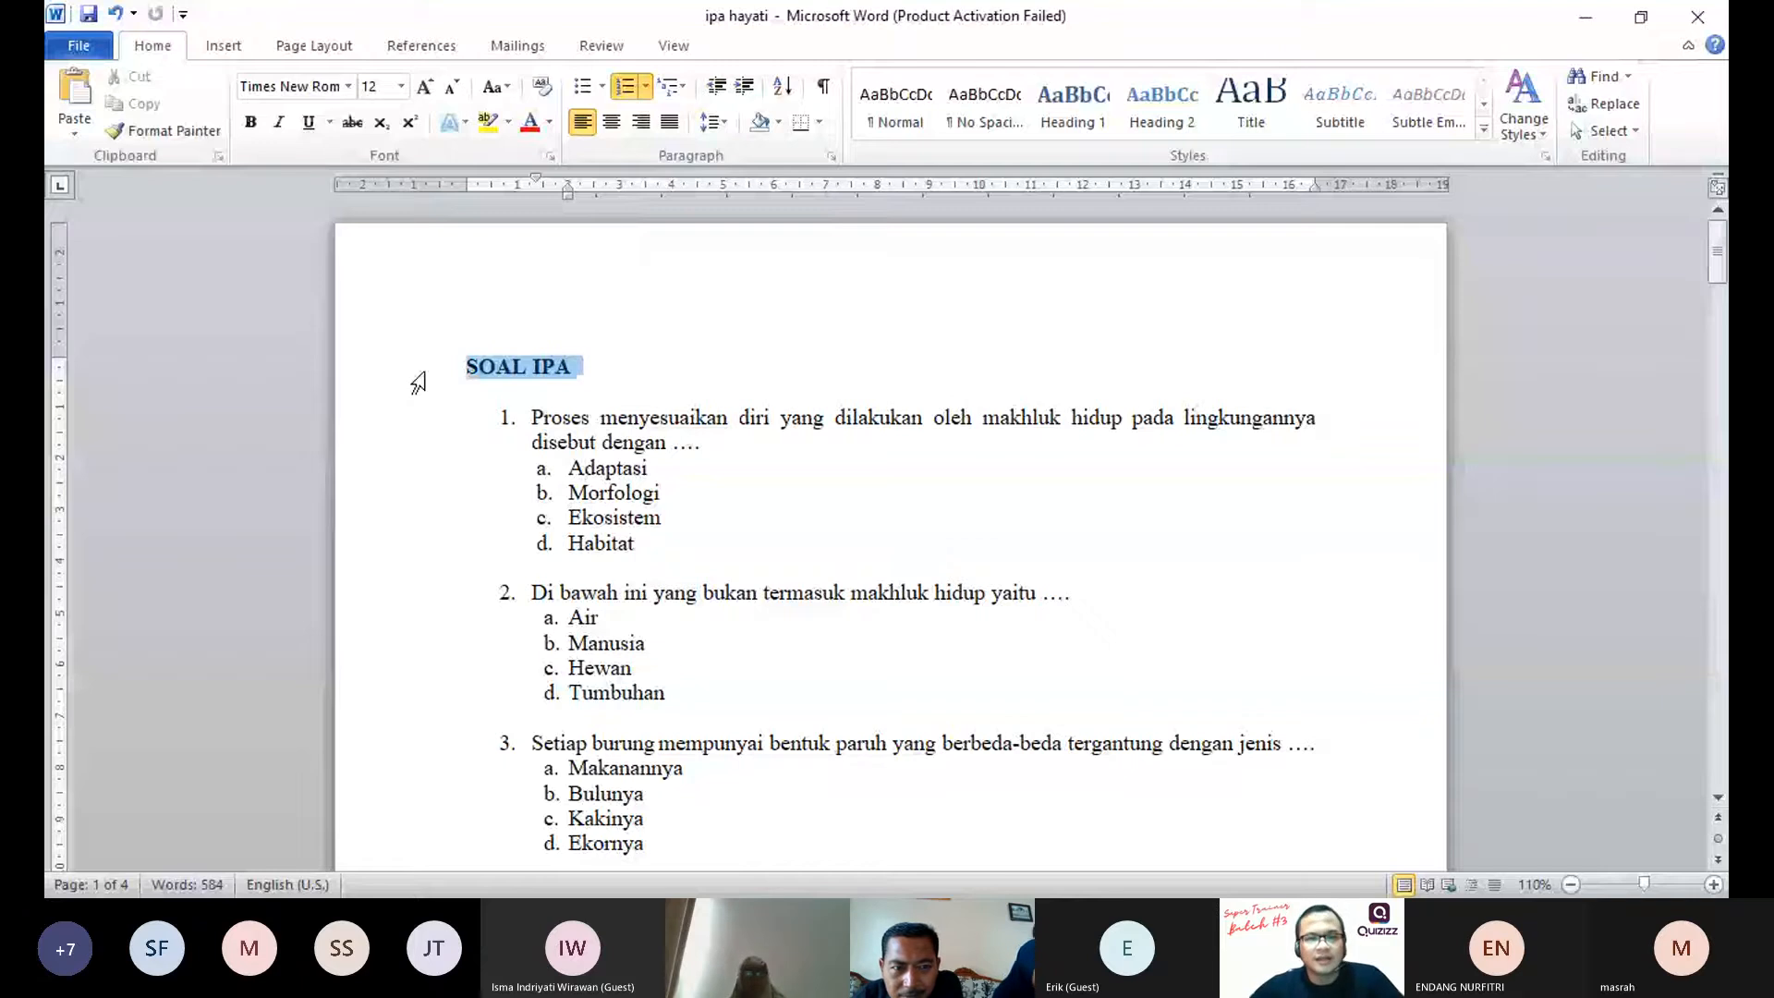
key("Delete")
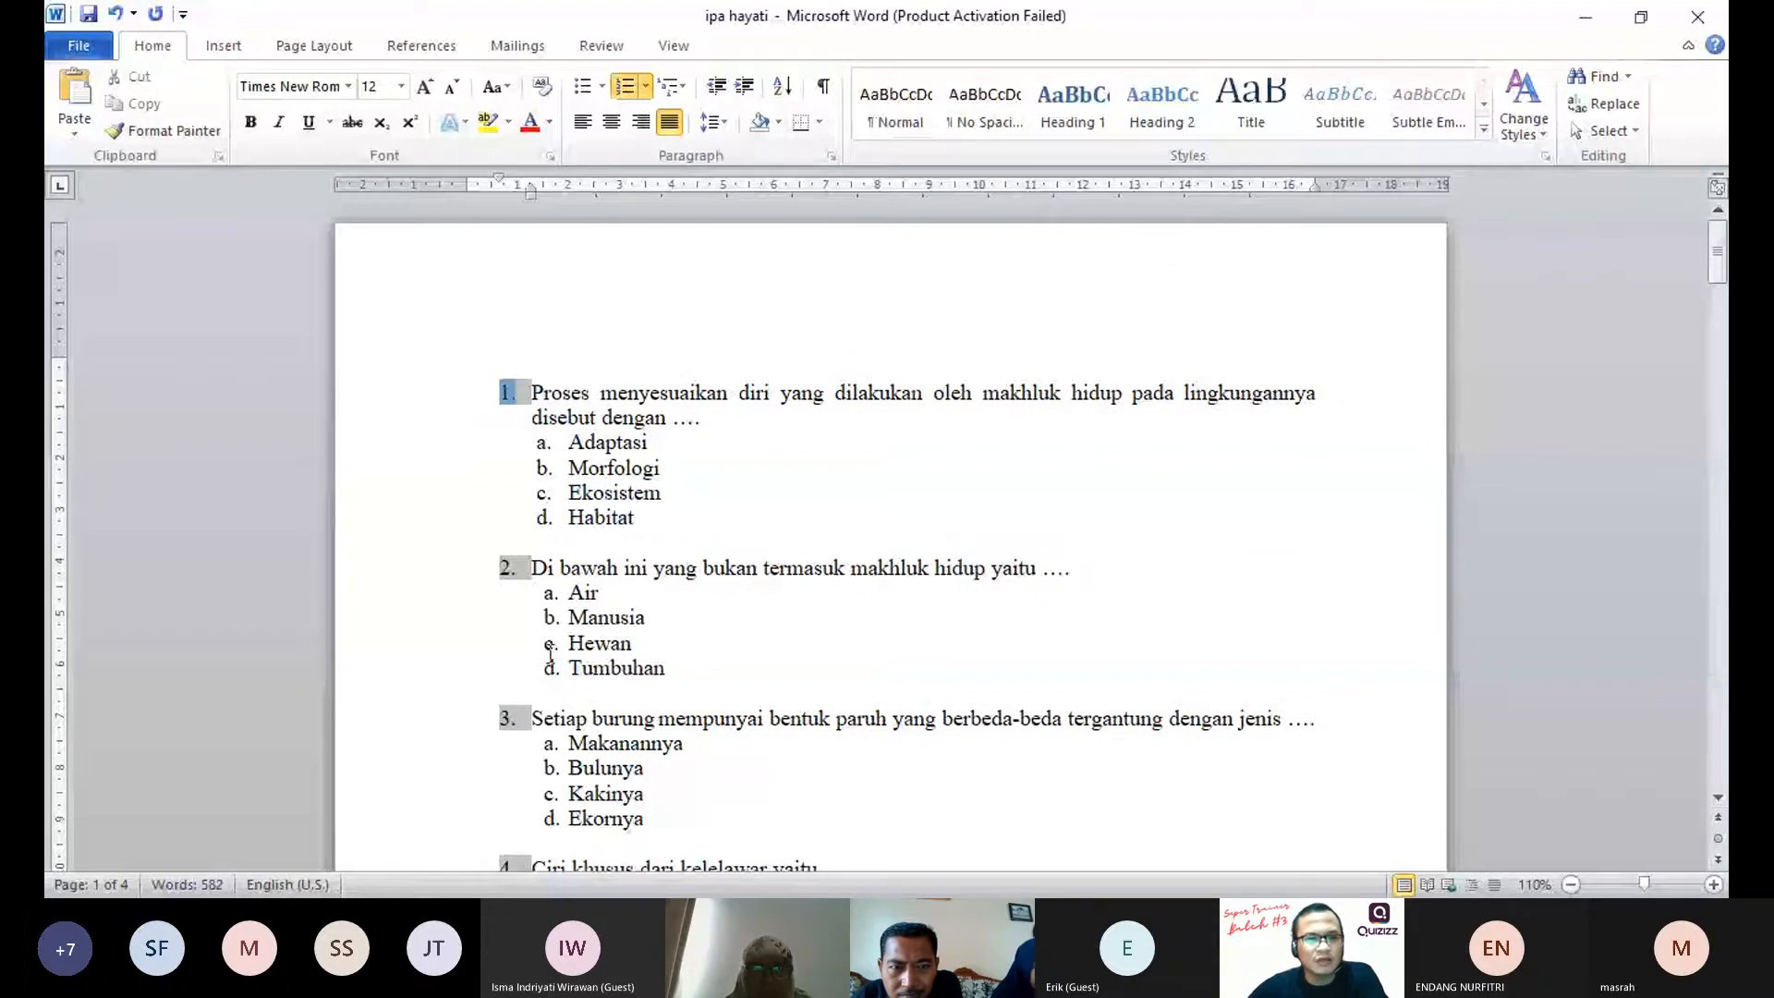
Step: Examine the automatic numbering of the questions and the lettering of their answer options
scroll(549, 653, "down", 5)
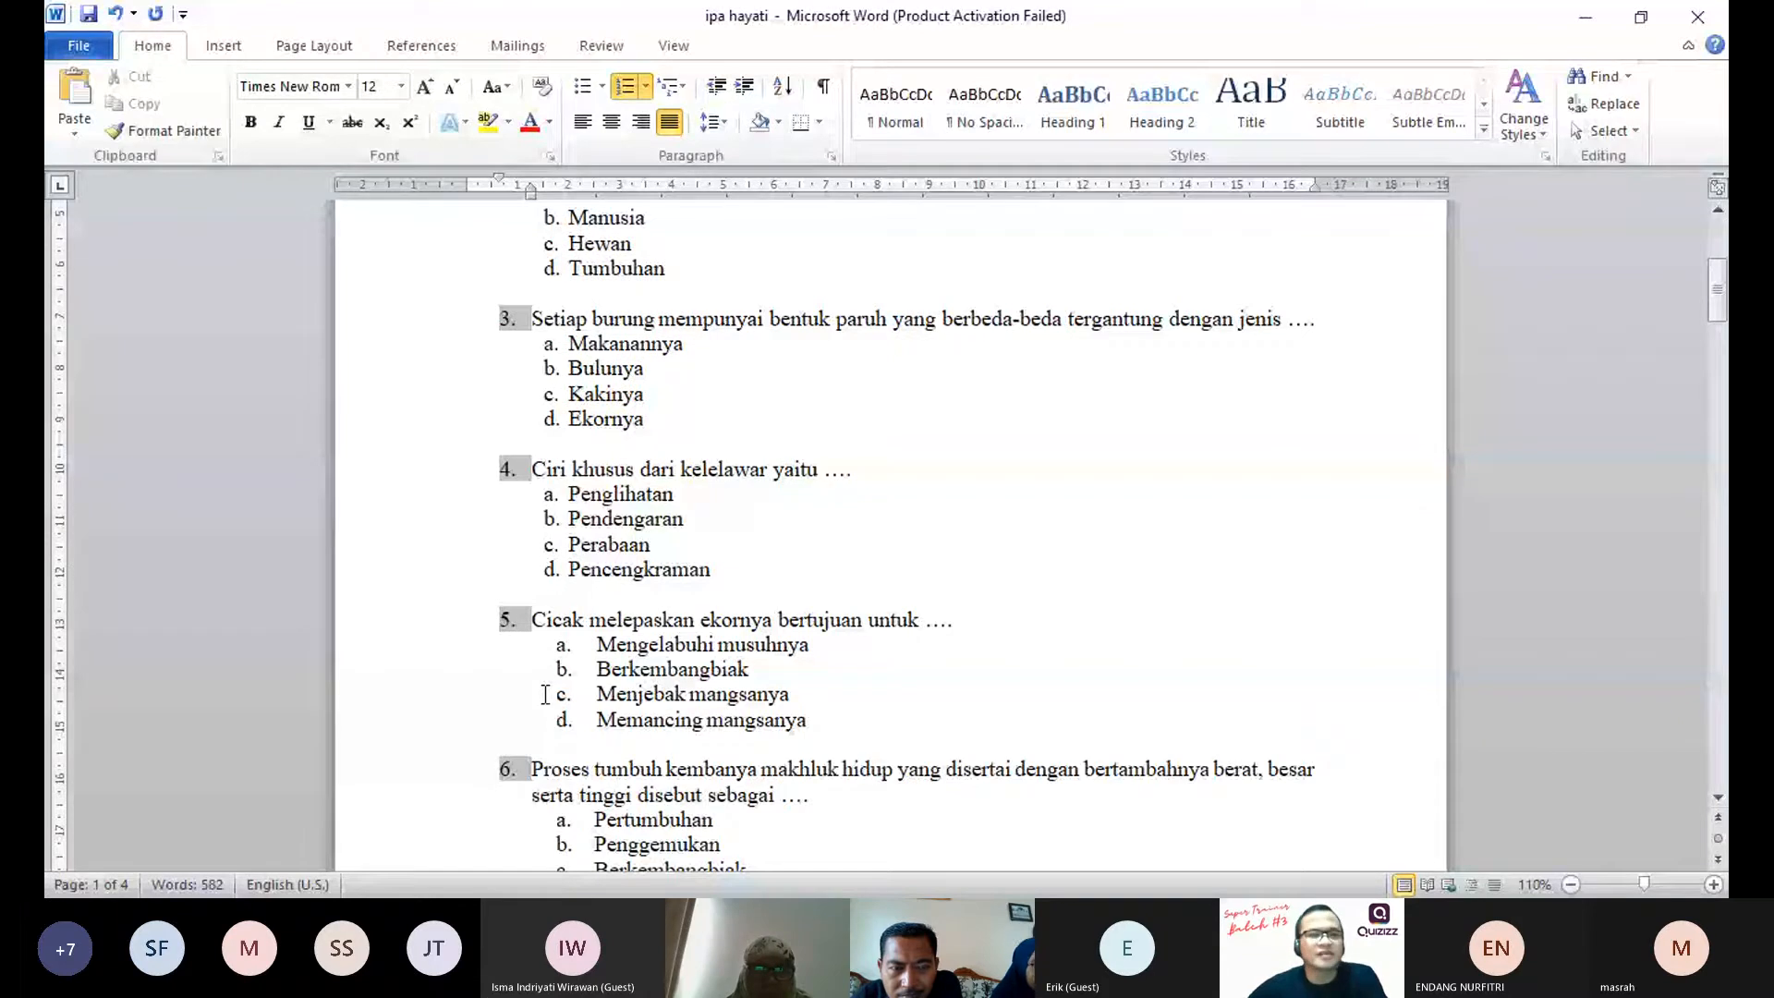
scroll(545, 695, "up", 5)
left_click(545, 443)
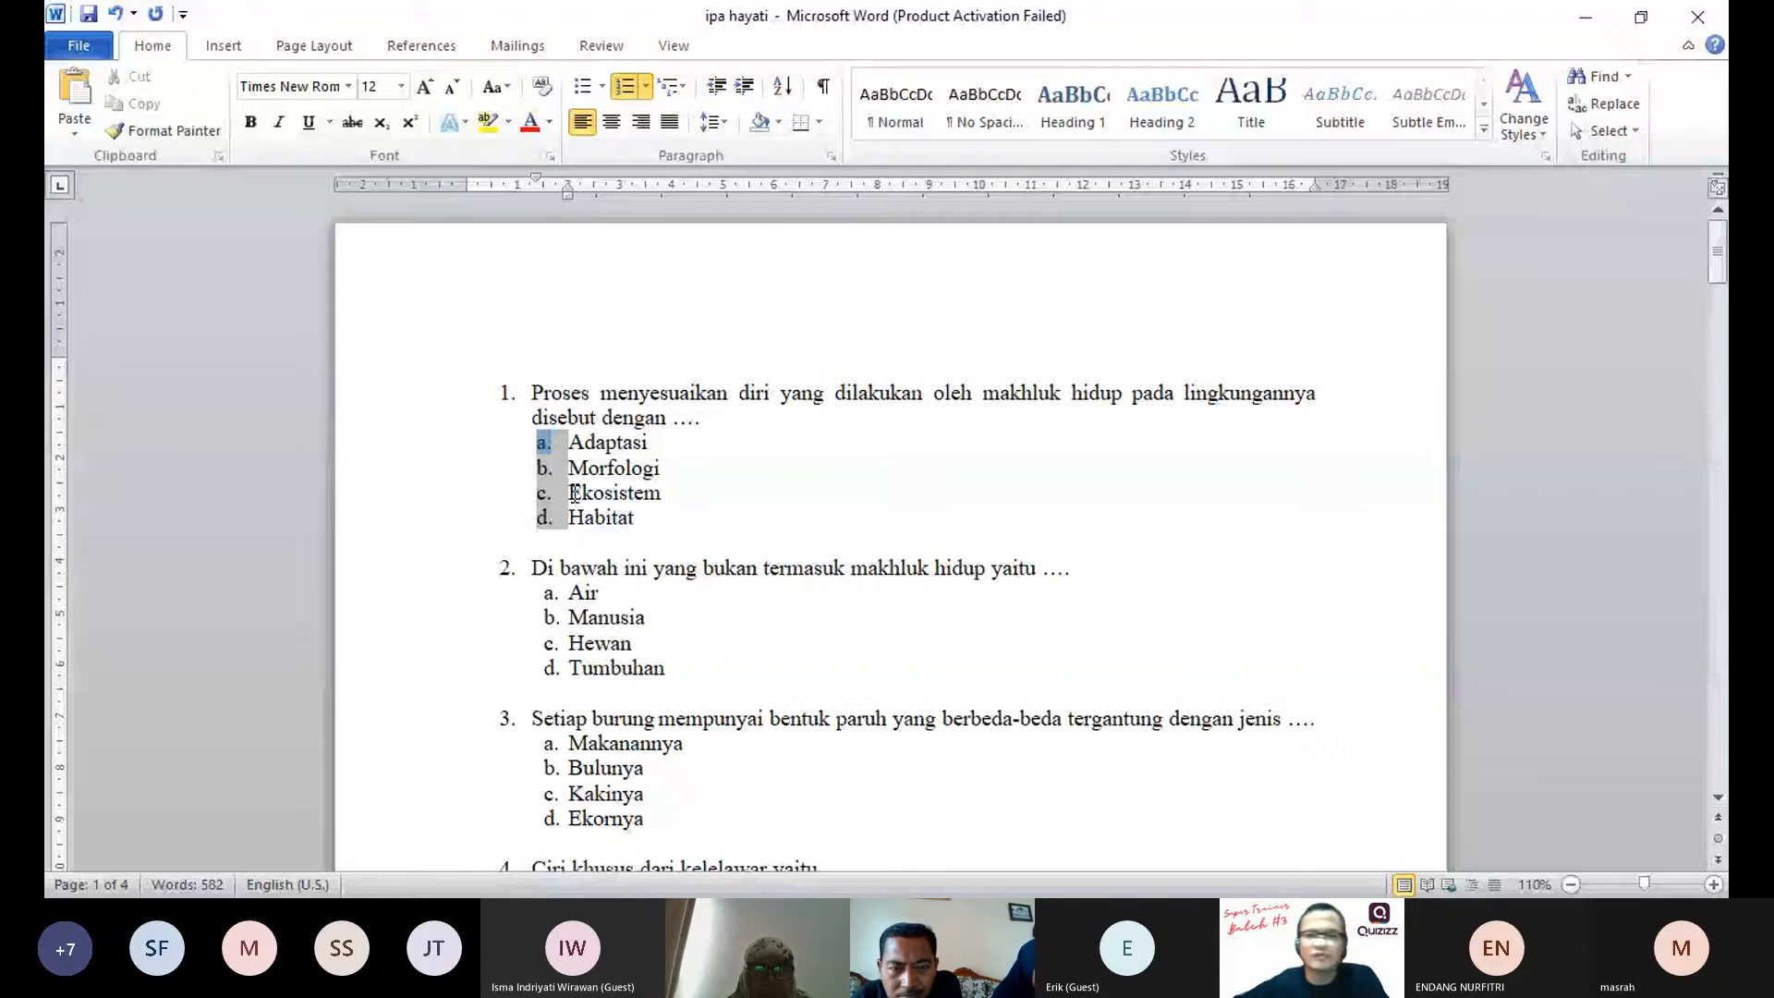
left_click(541, 441)
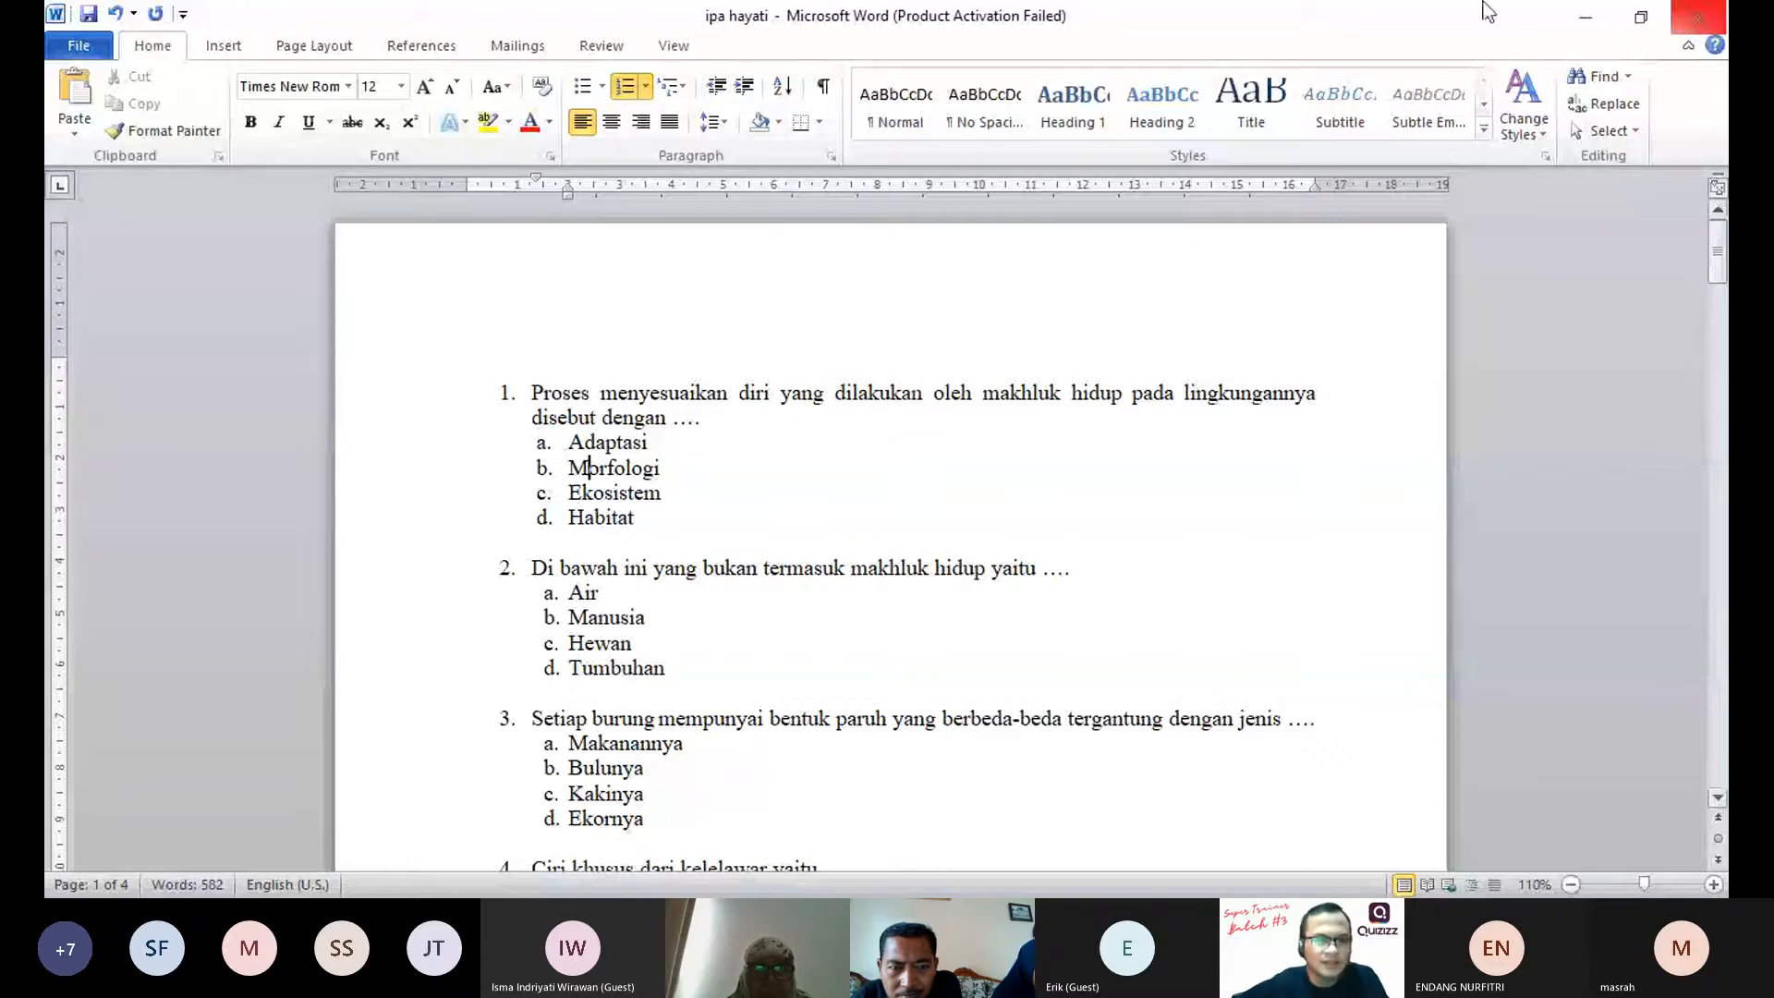
left_click(534, 392)
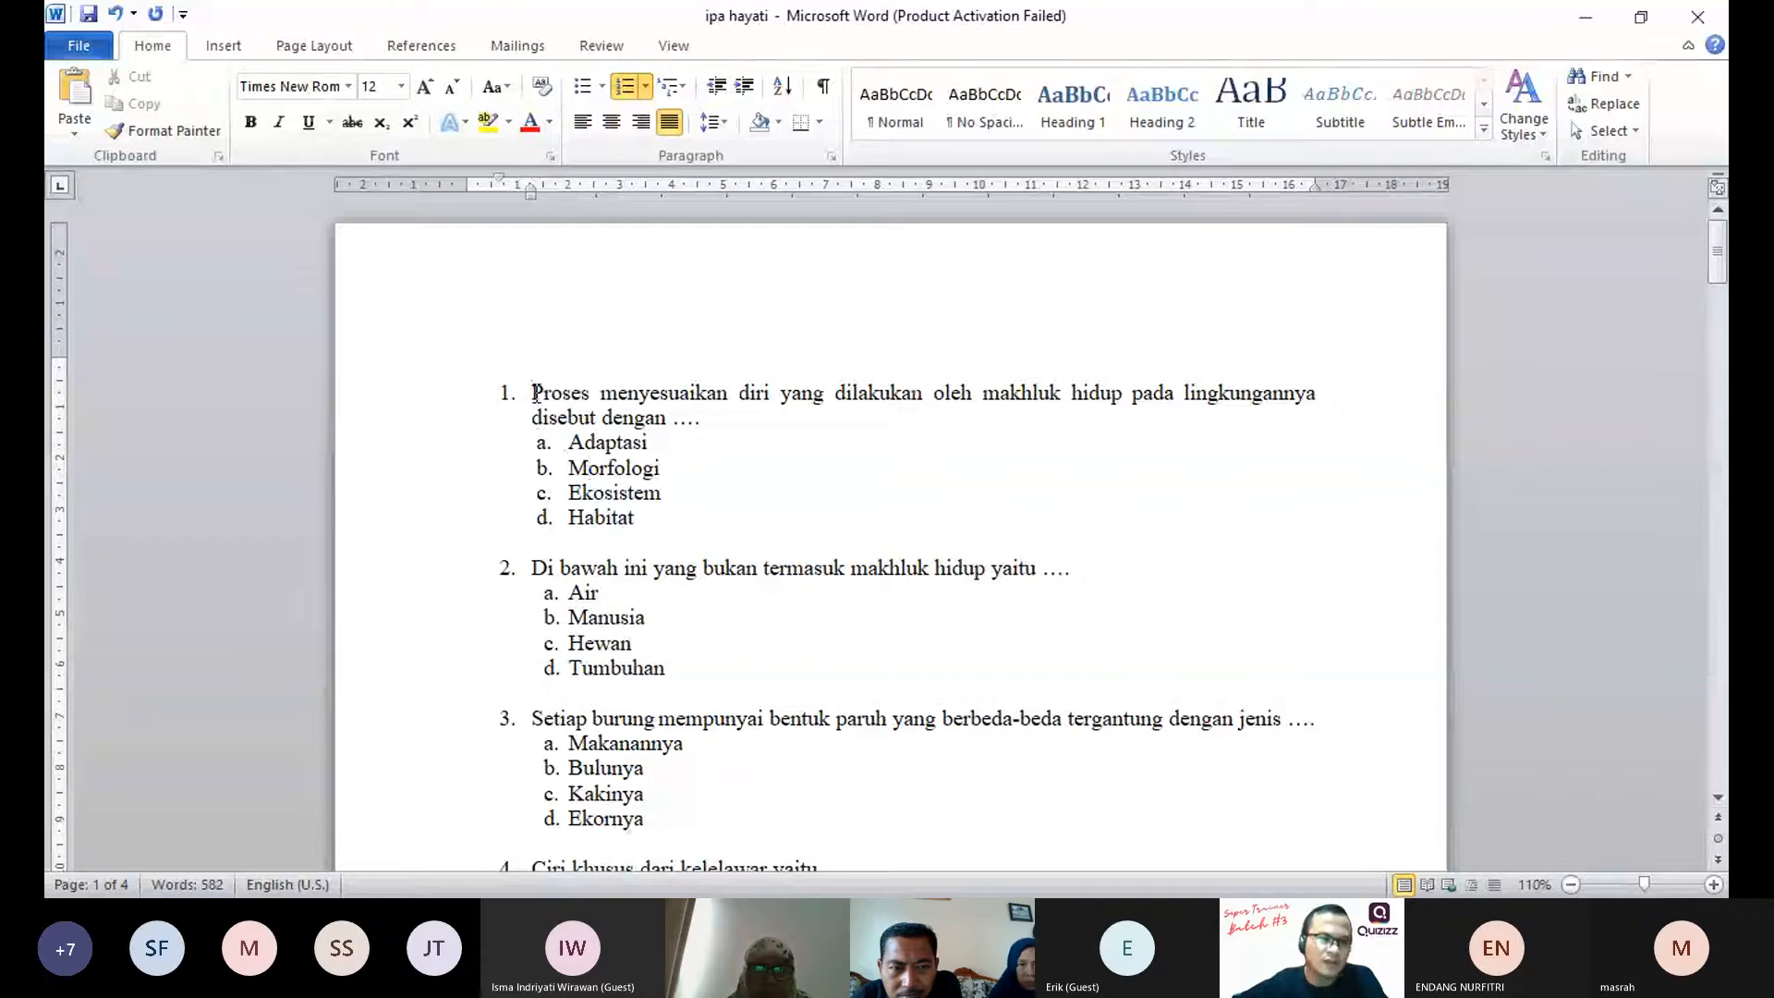
Step: Select the entire question text, from the start of question 1 to the last option of question 25
left_click_drag(535, 391, 703, 864)
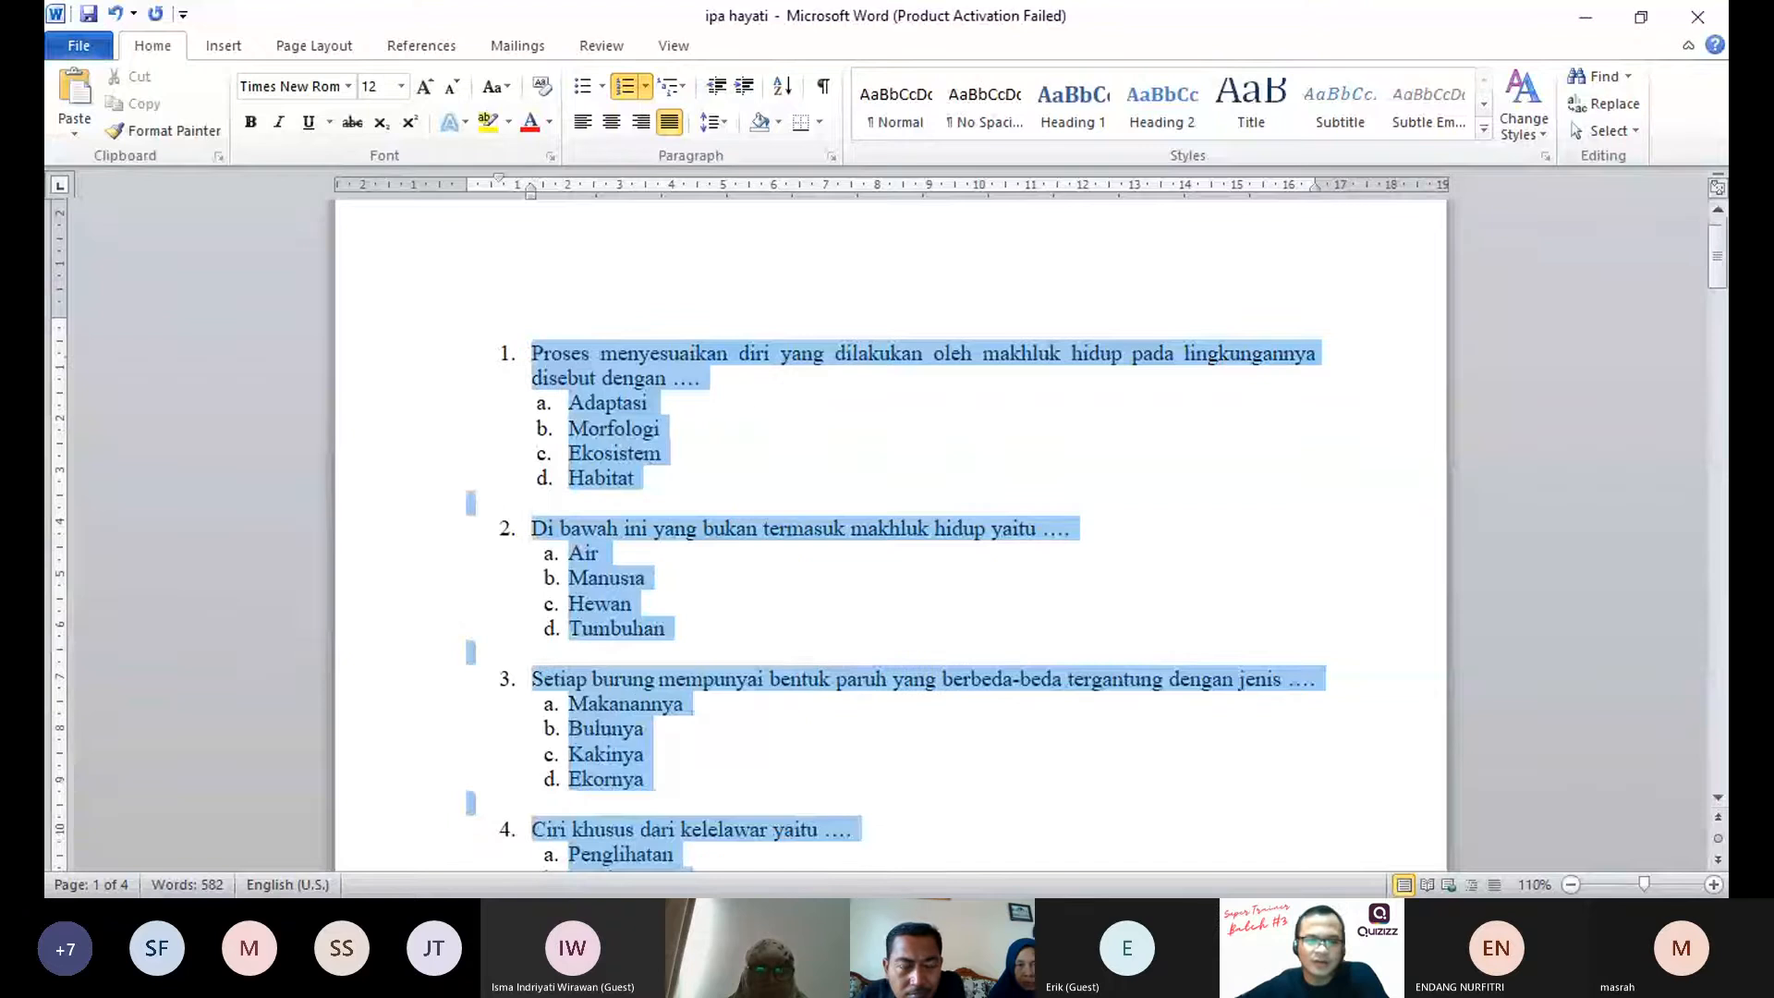
scroll(887, 517, "down", 10)
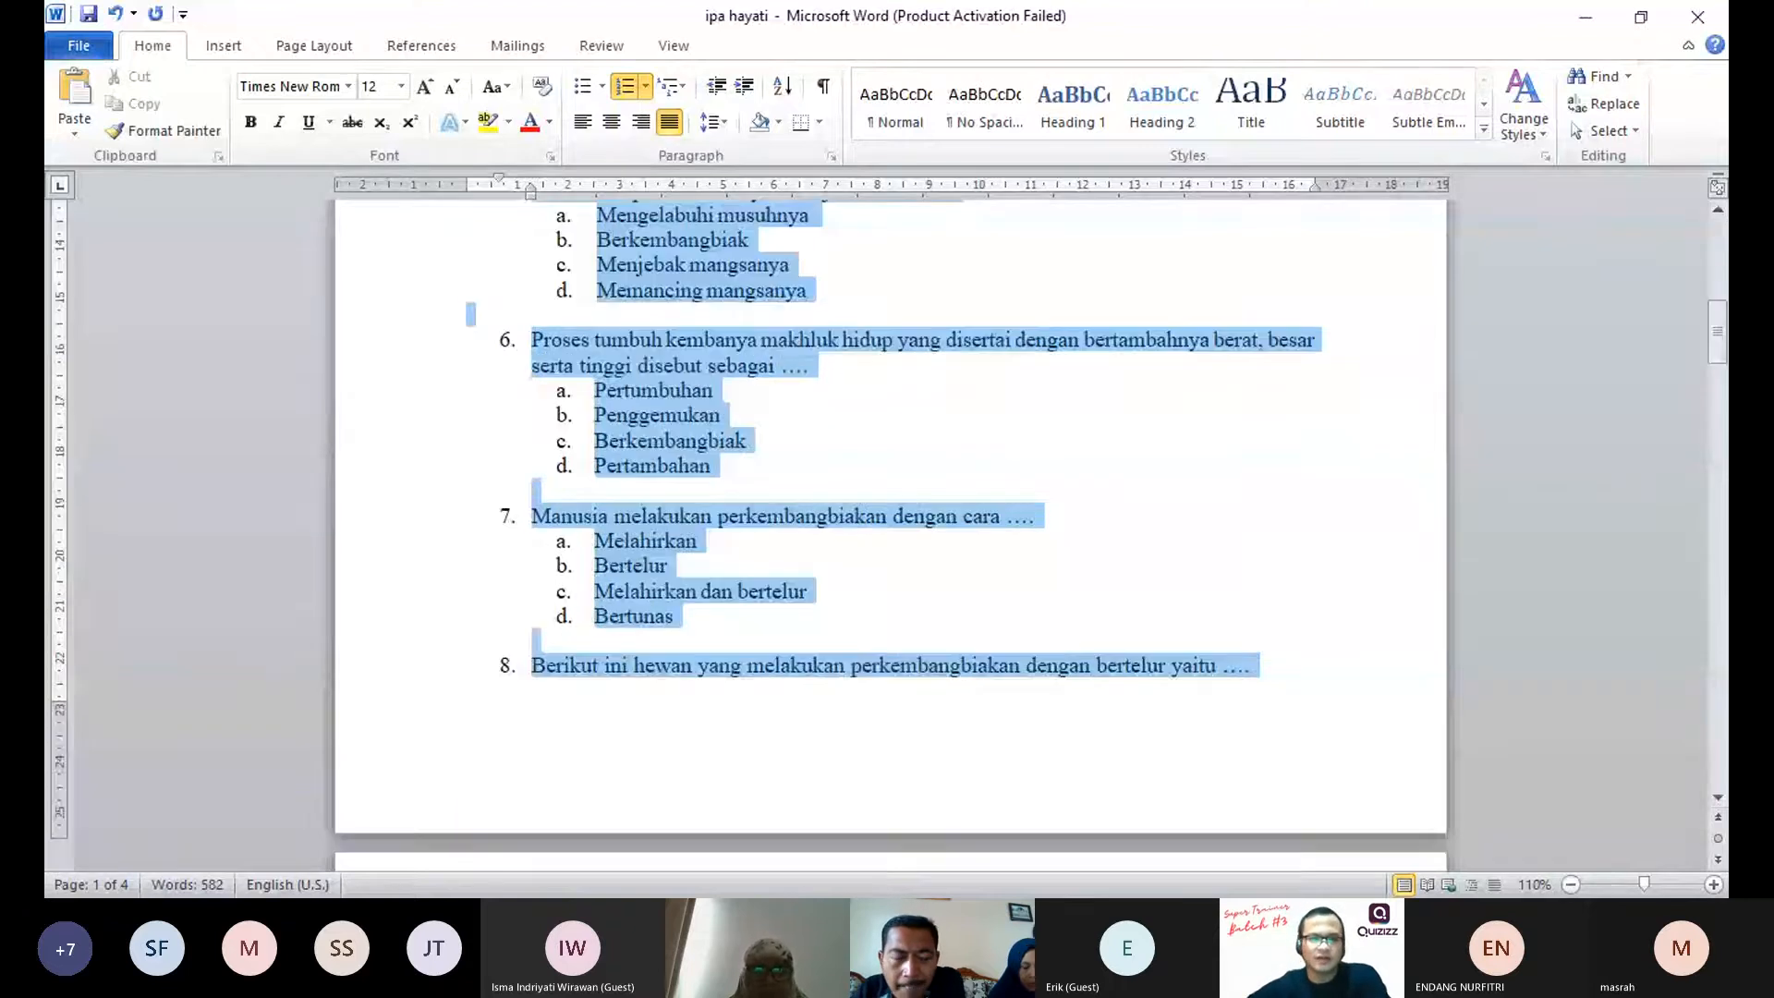
scroll(887, 518, "down", 7)
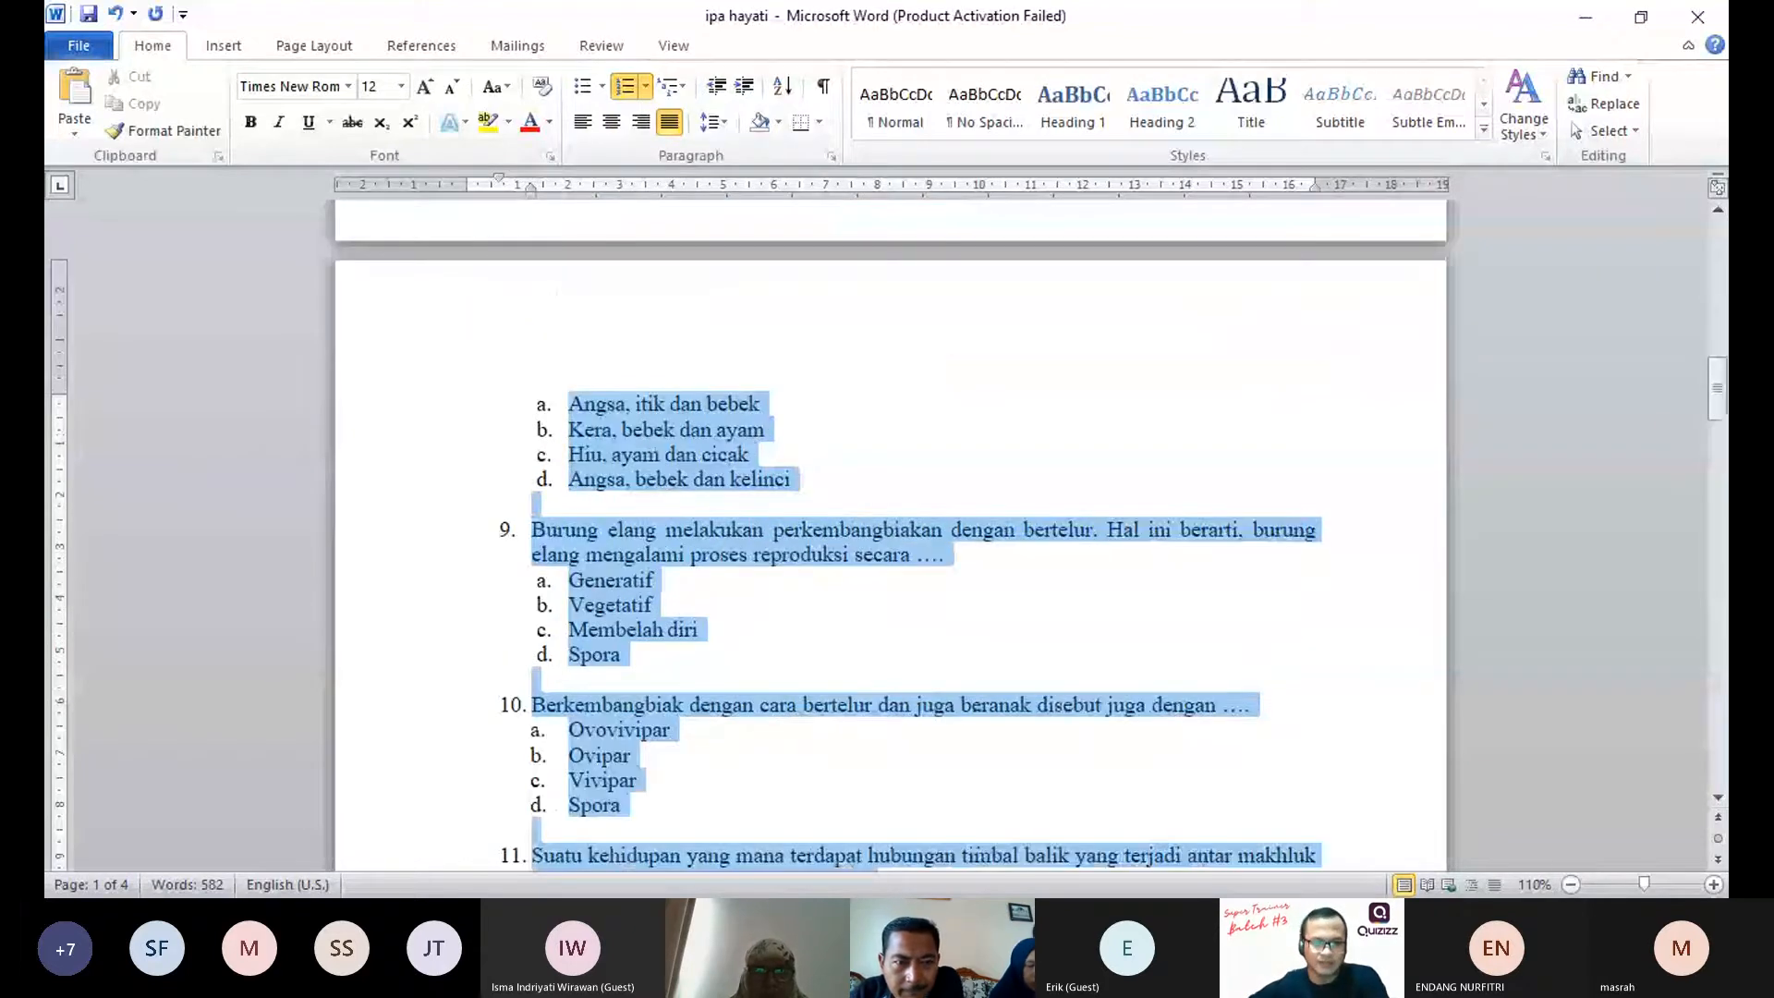
left_click_drag(877, 872, 800, 490)
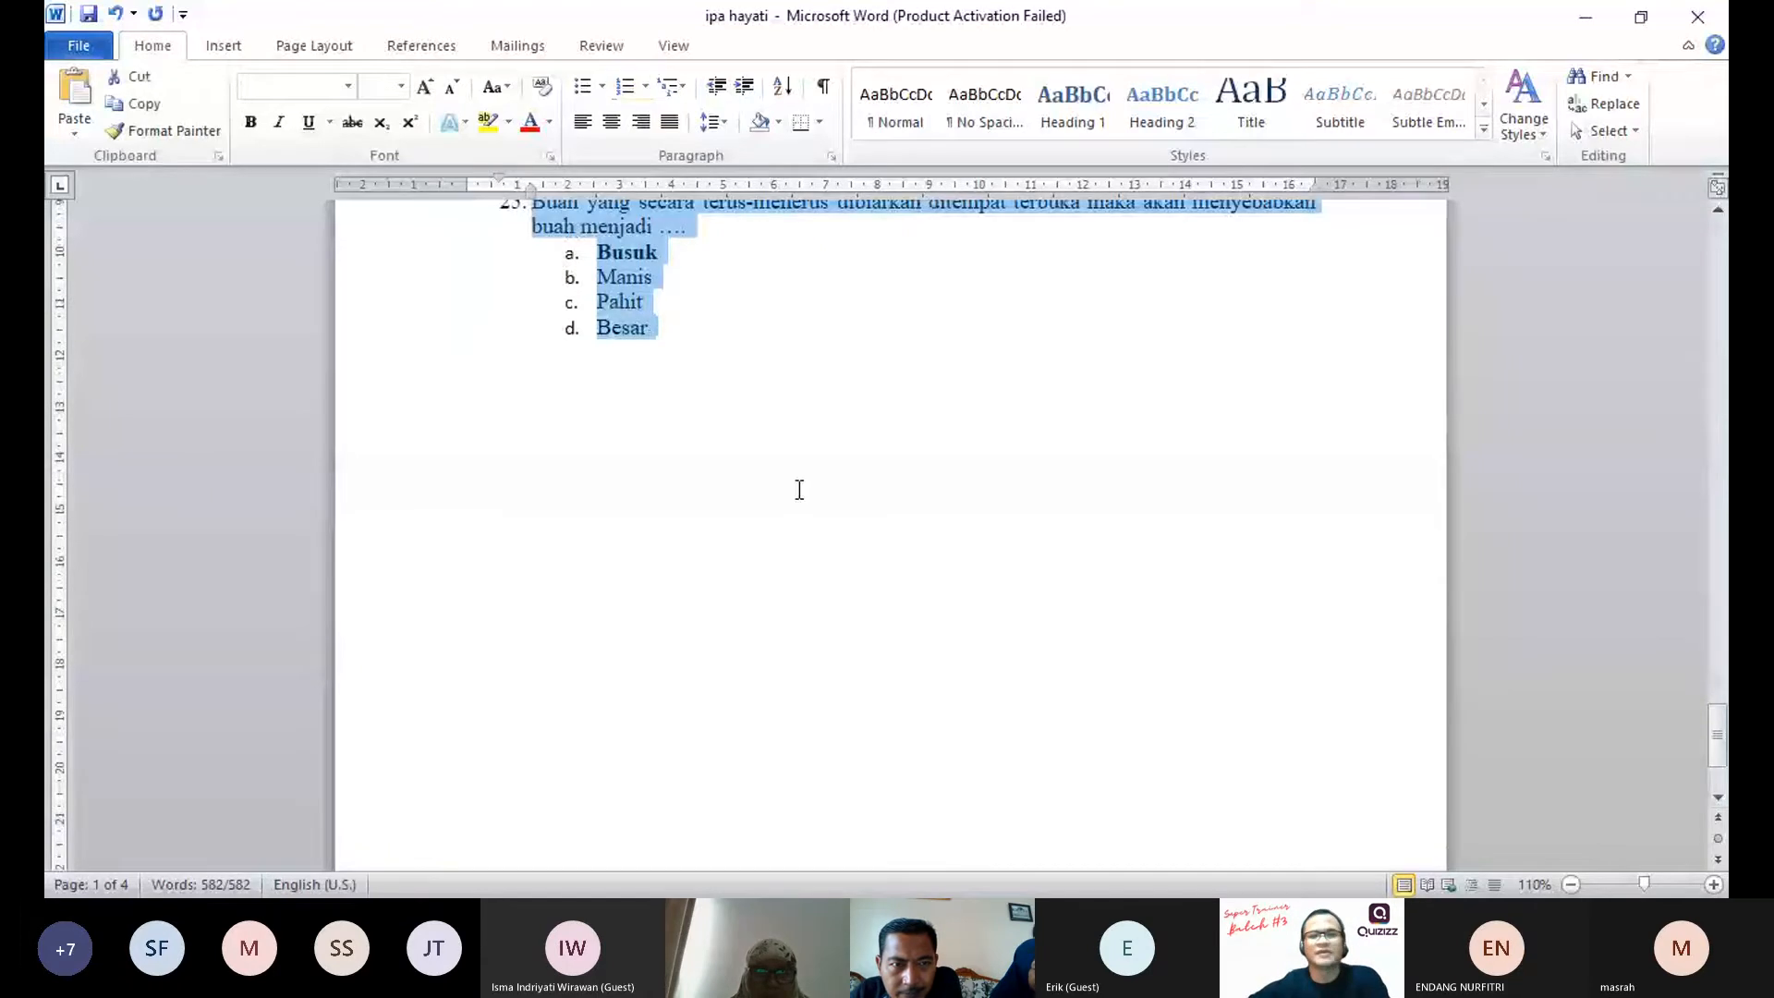
scroll(800, 489, "up", 7)
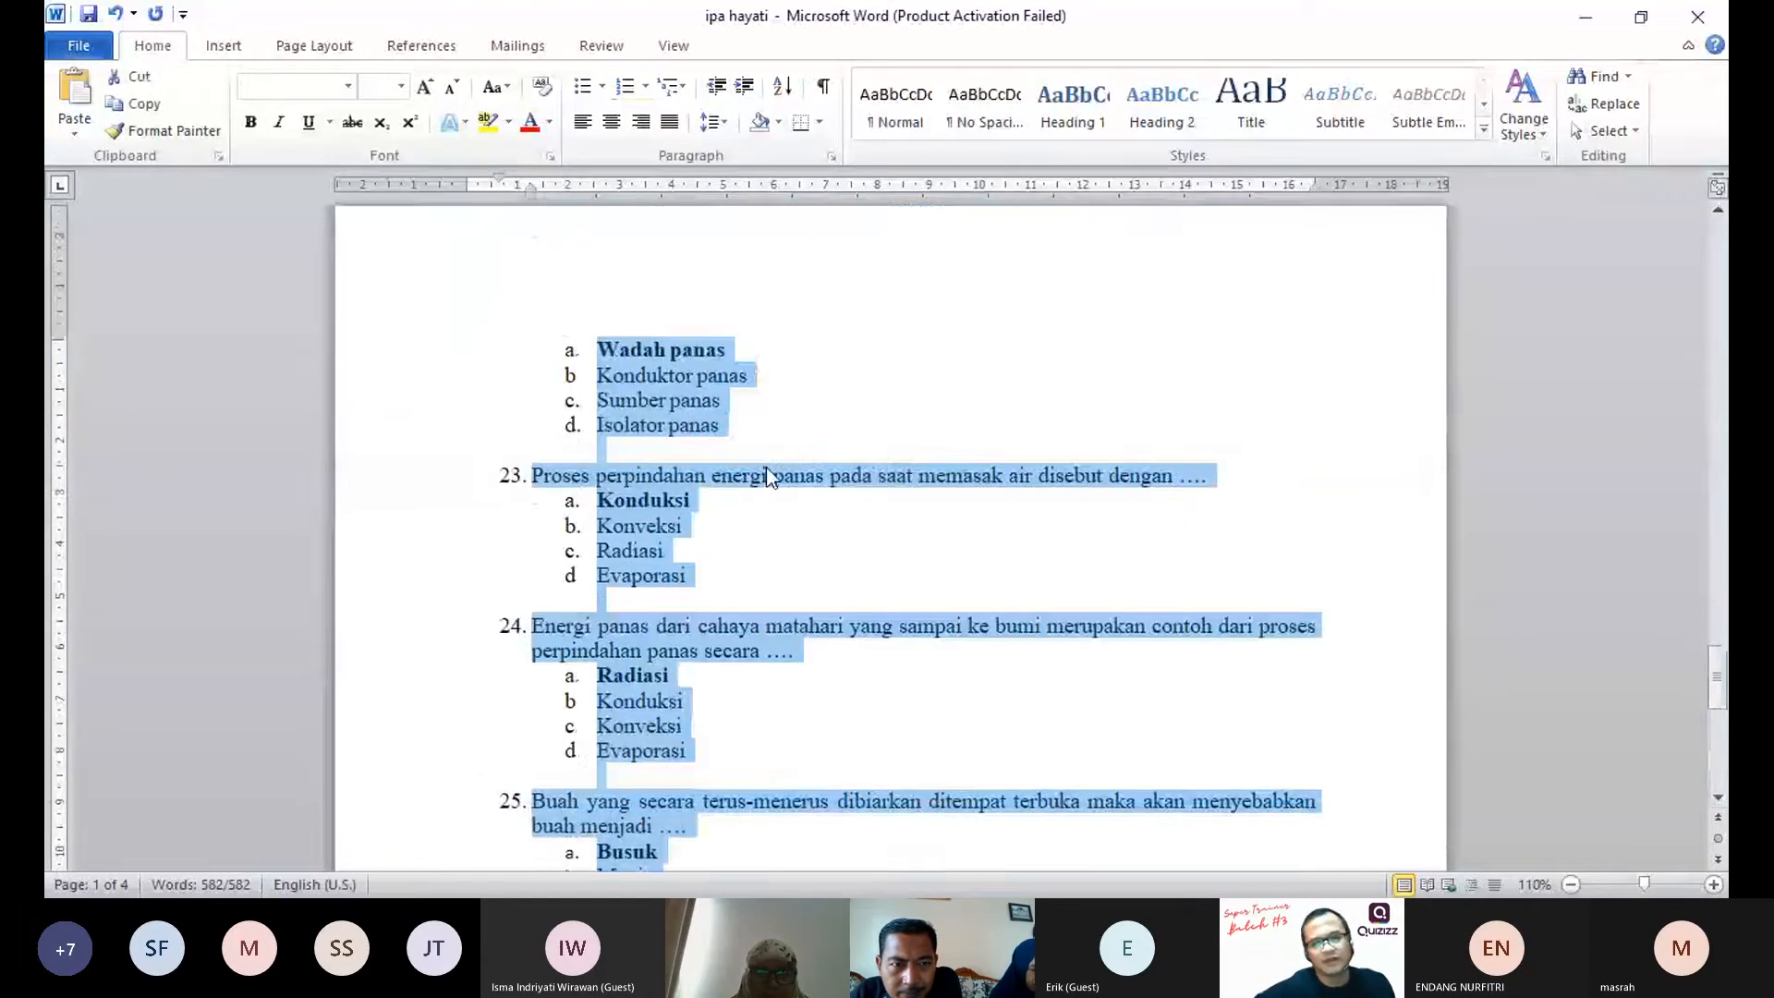
scroll(767, 476, "up", 2)
scroll(767, 469, "up", 7)
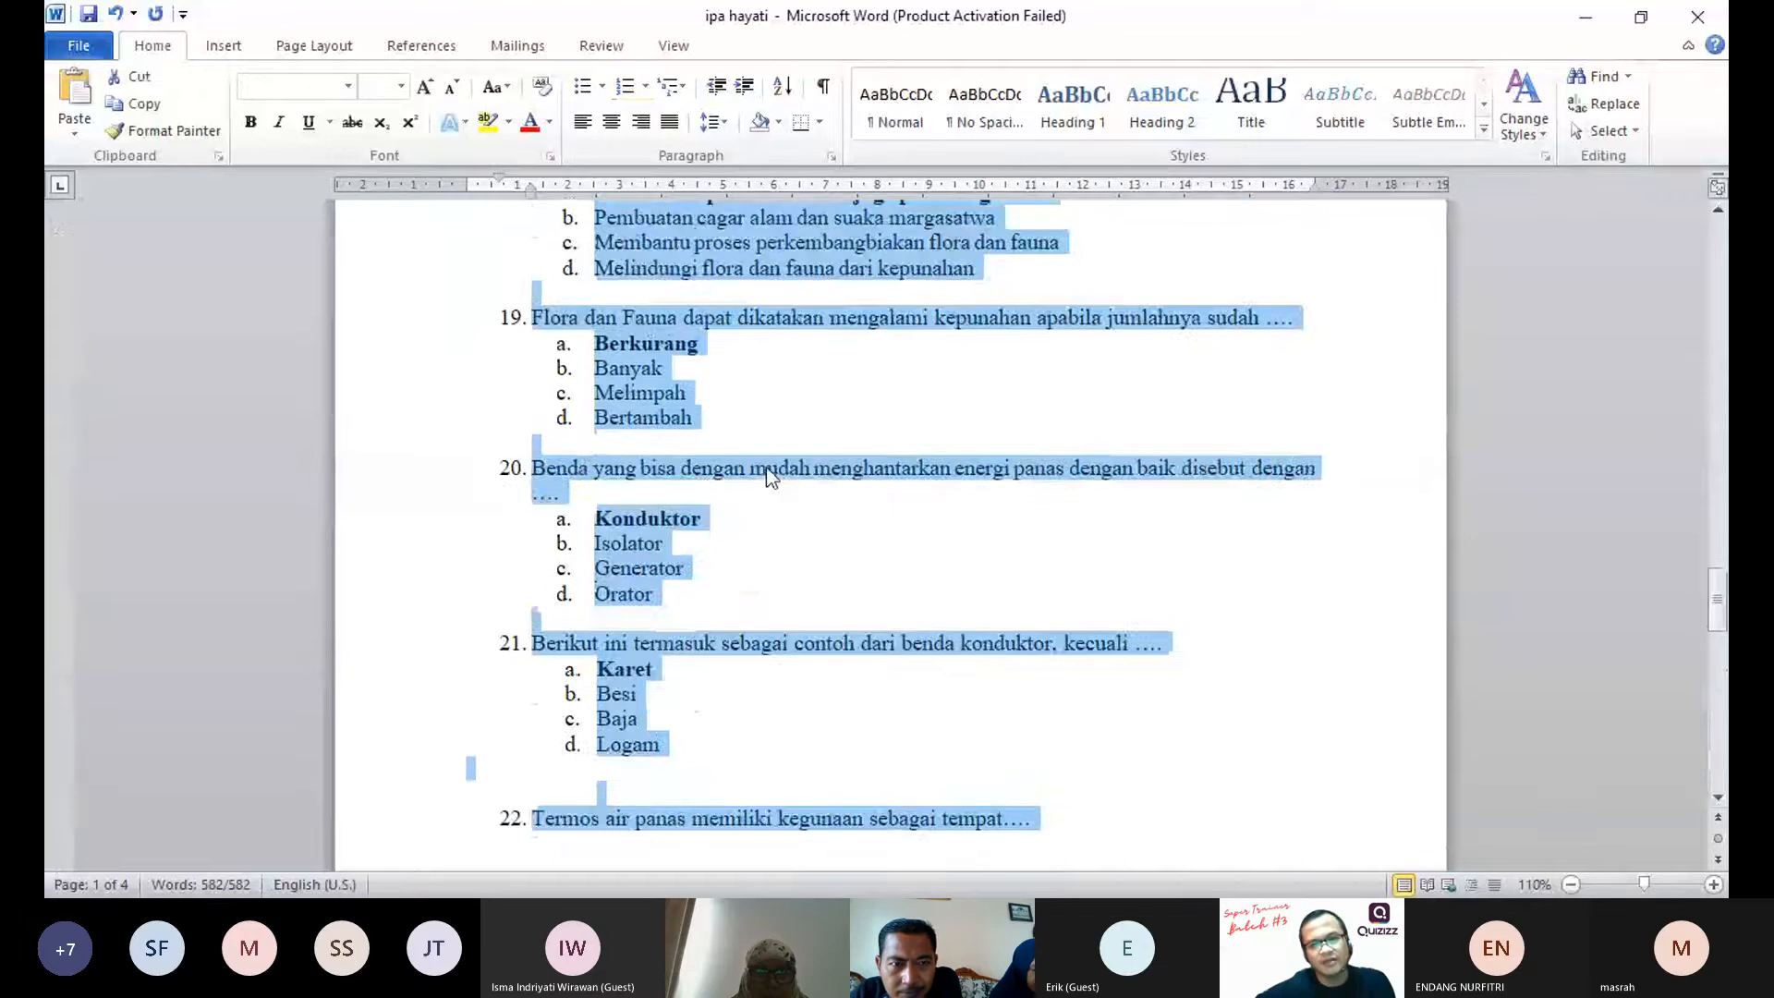
scroll(766, 468, "up", 11)
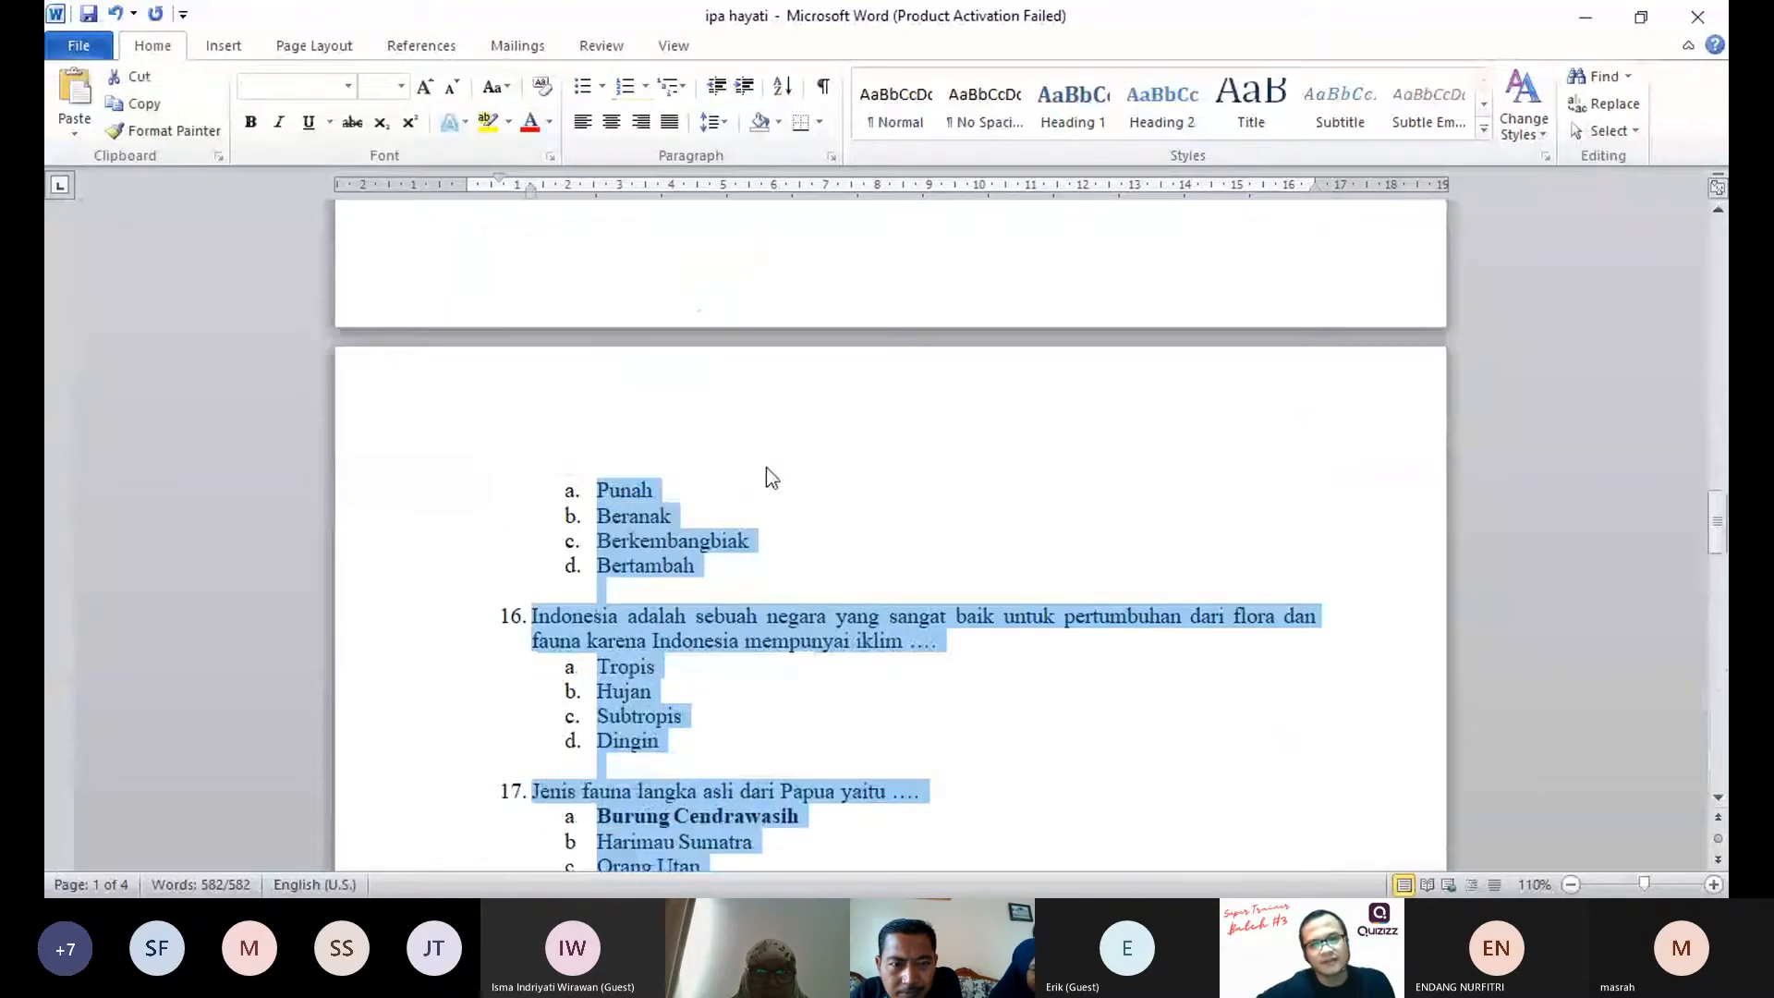
scroll(767, 468, "up", 16)
scroll(767, 468, "up", 3)
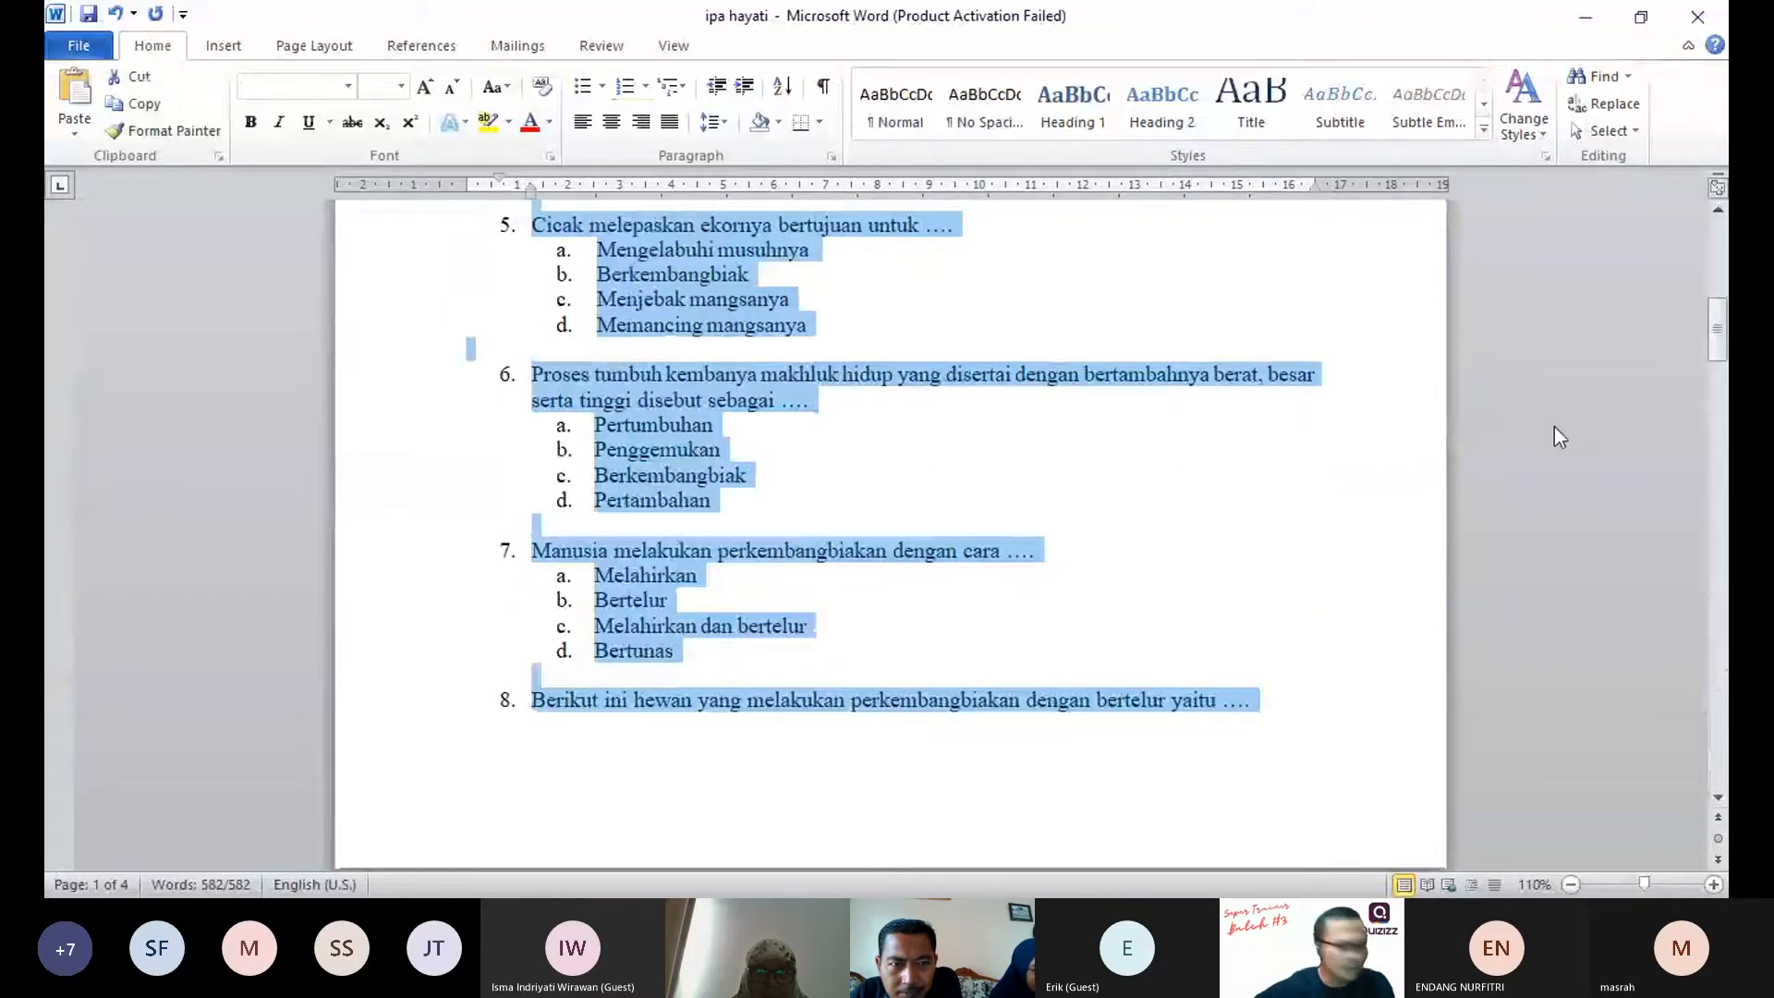
scroll(730, 417, "up", 7)
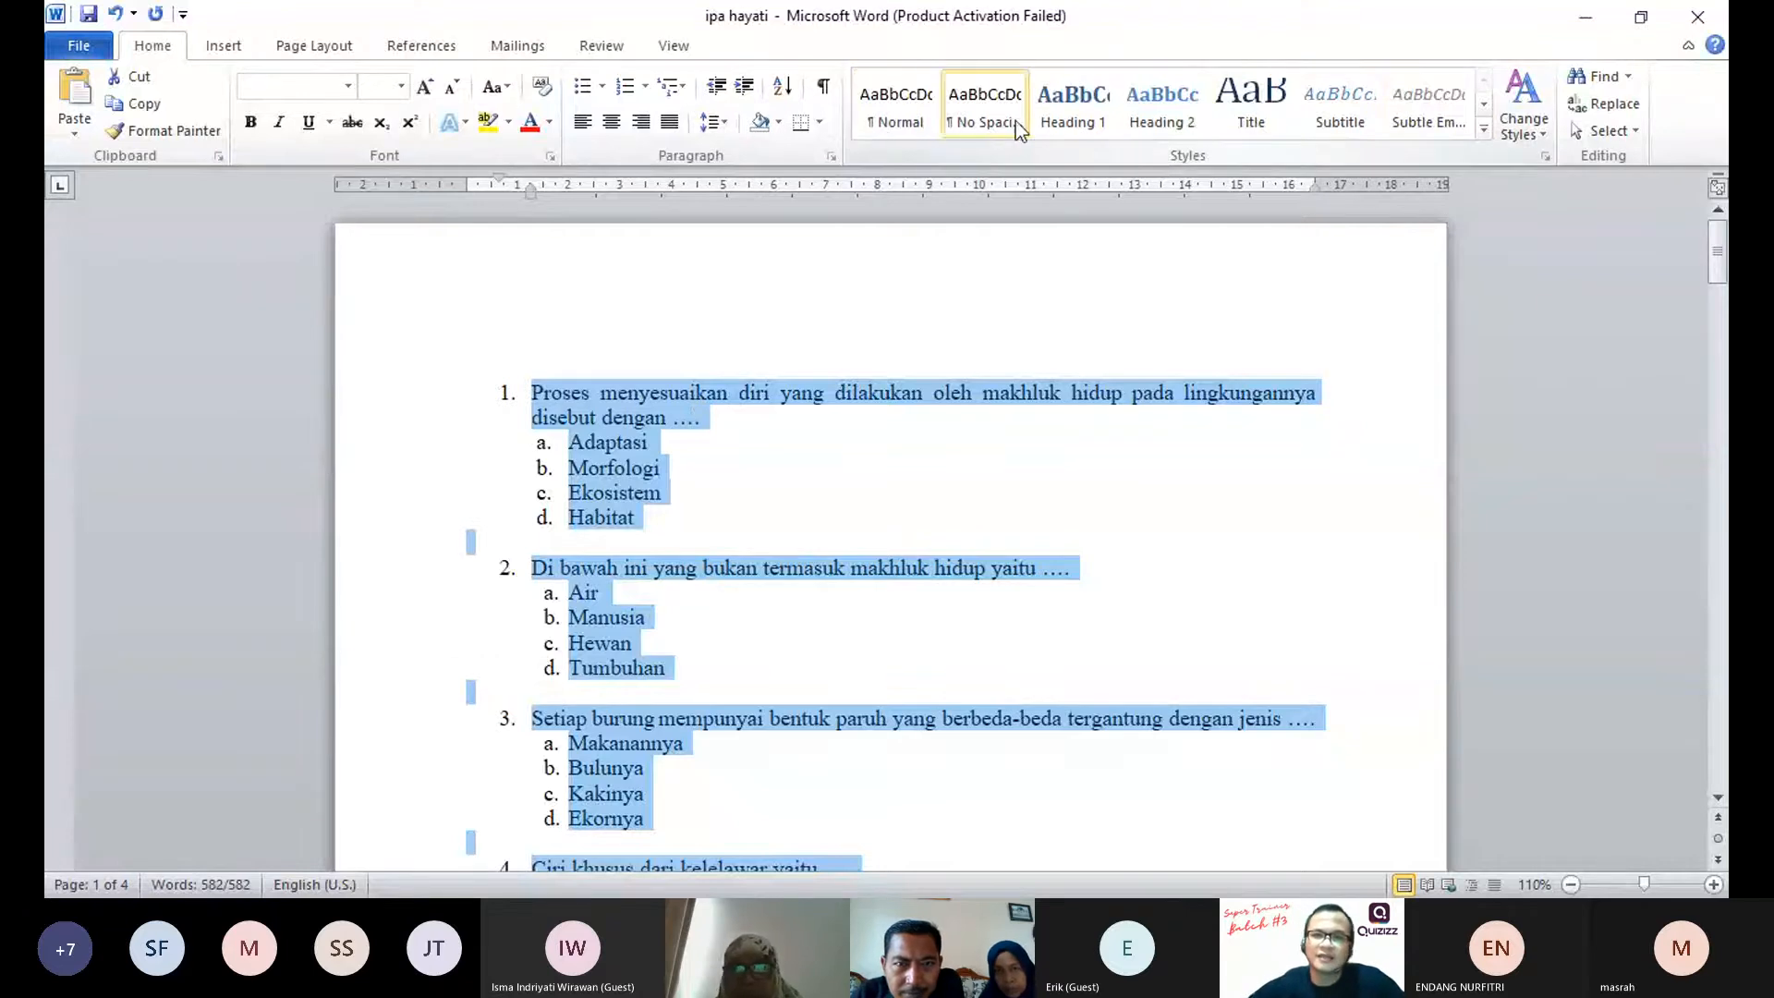
Step: Try the Normal and No Spacing styles on the selected questions
key("alt+Tab")
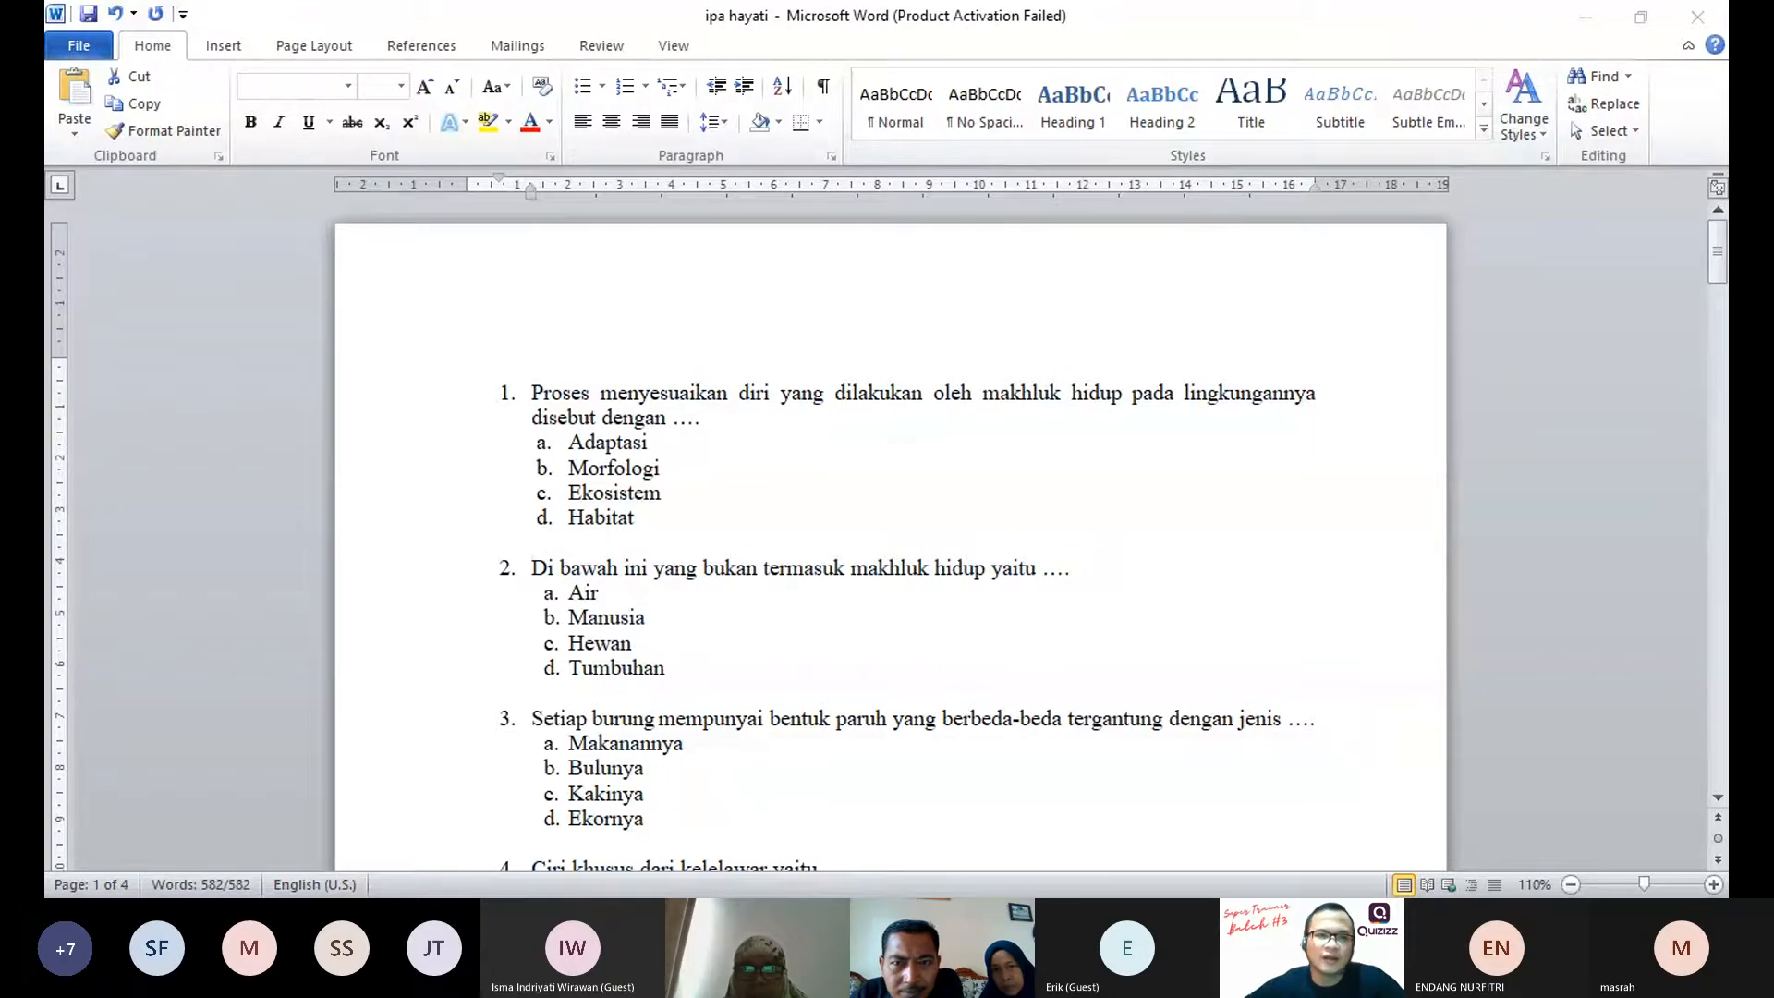
key("ctrl+a")
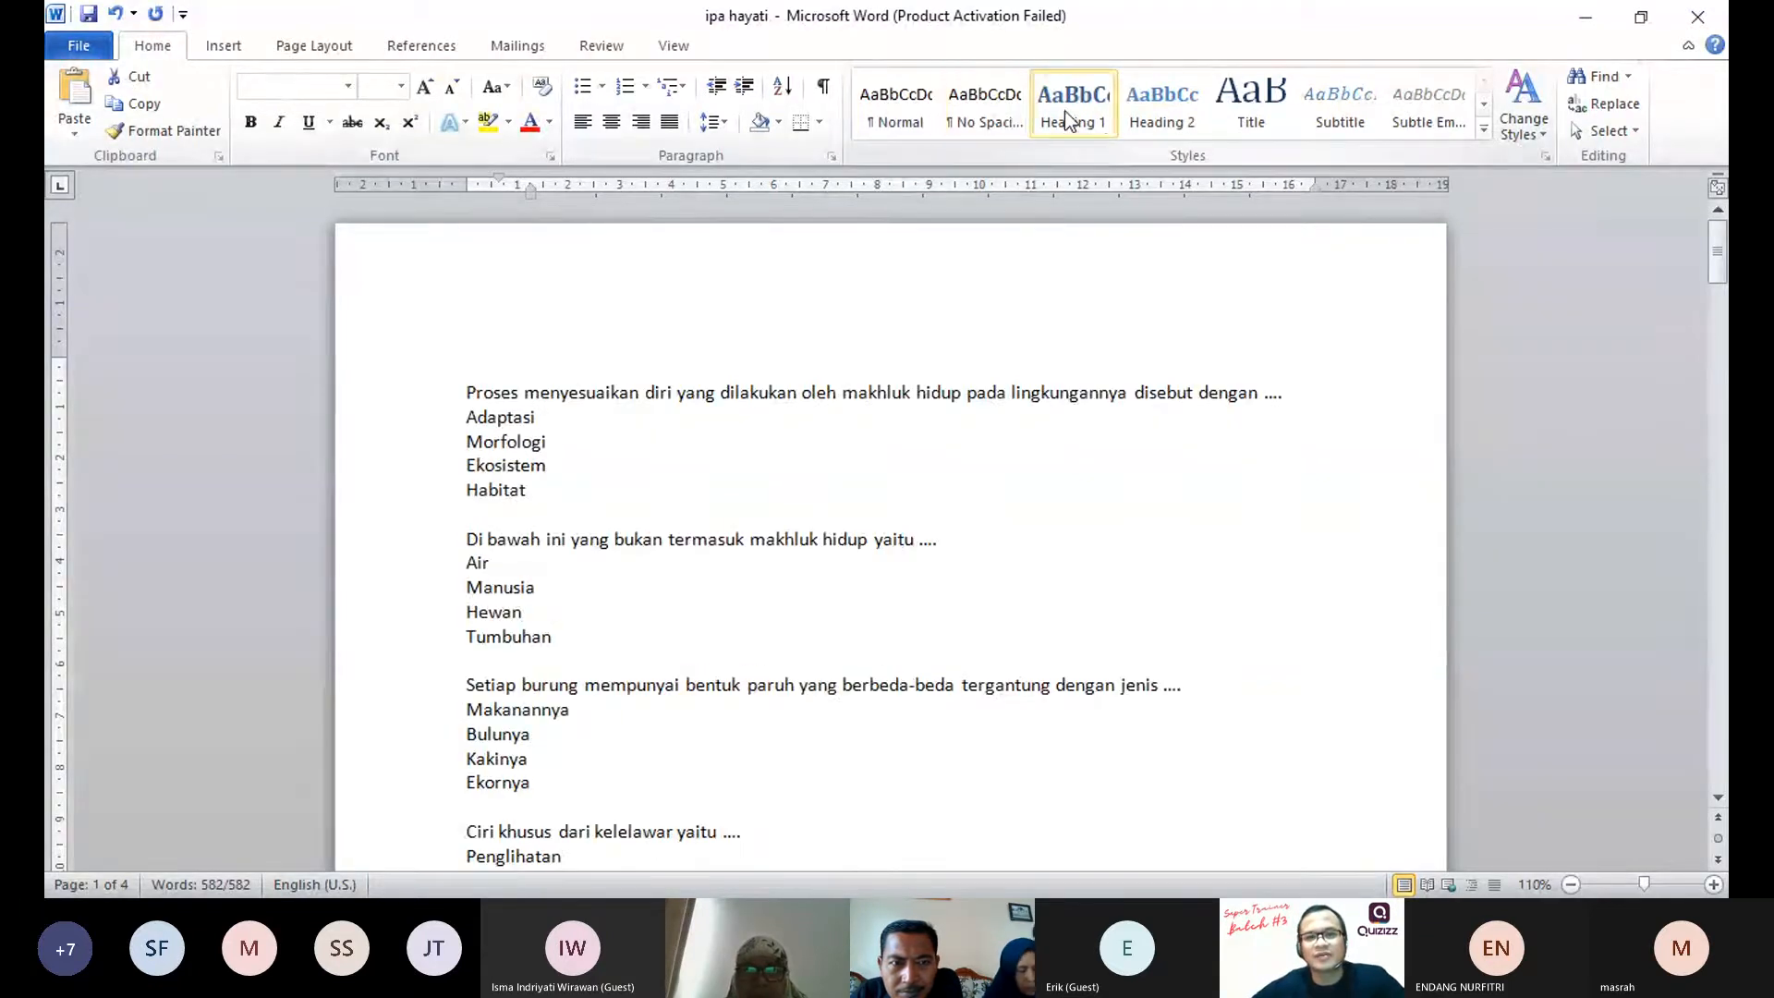
left_click(895, 102)
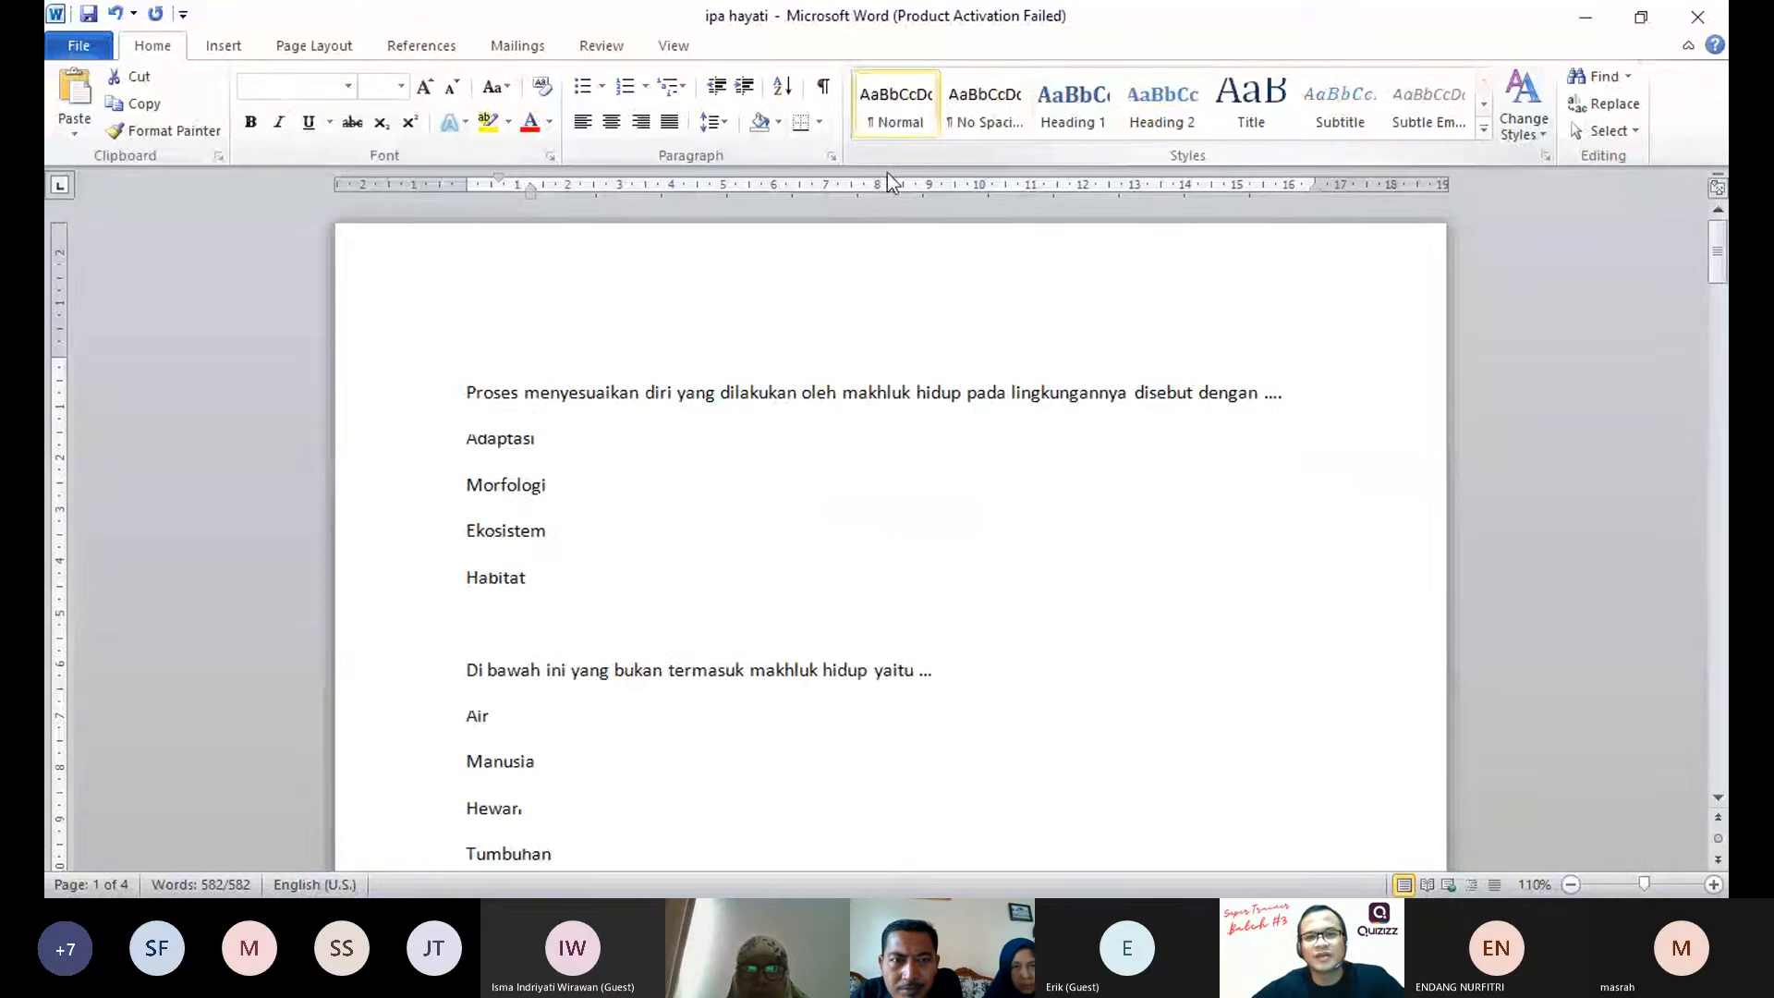
left_click(972, 118)
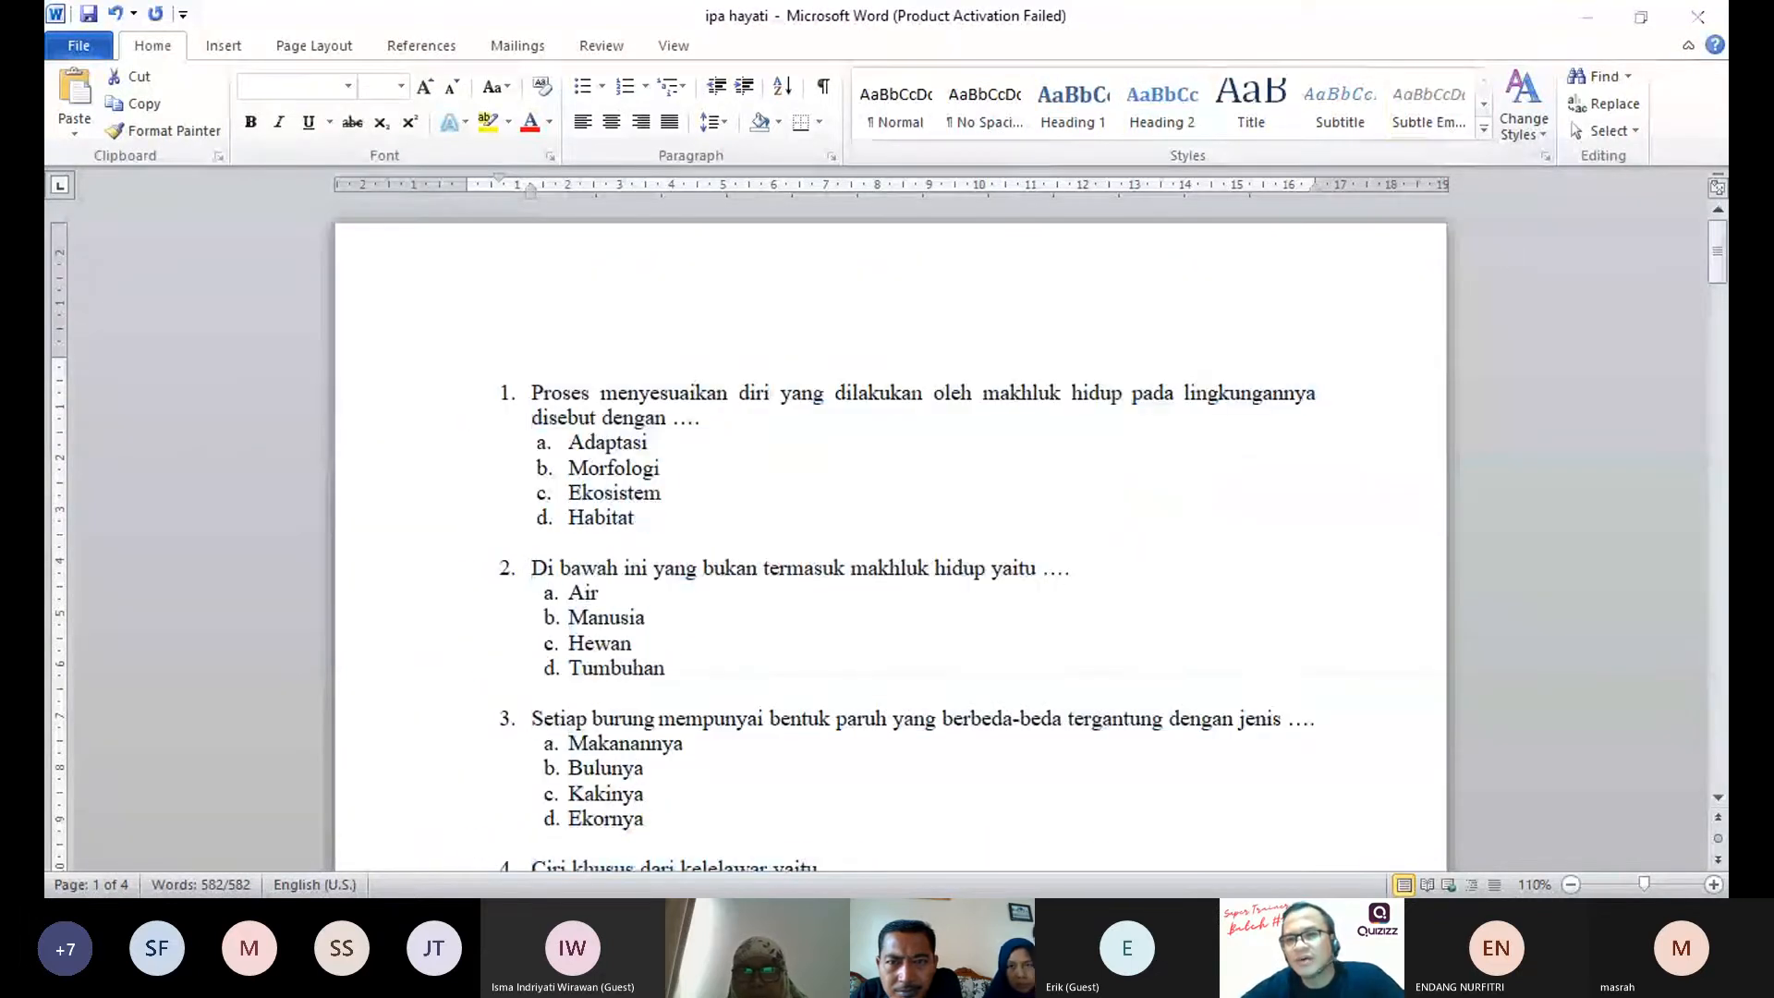
key("alt+Tab")
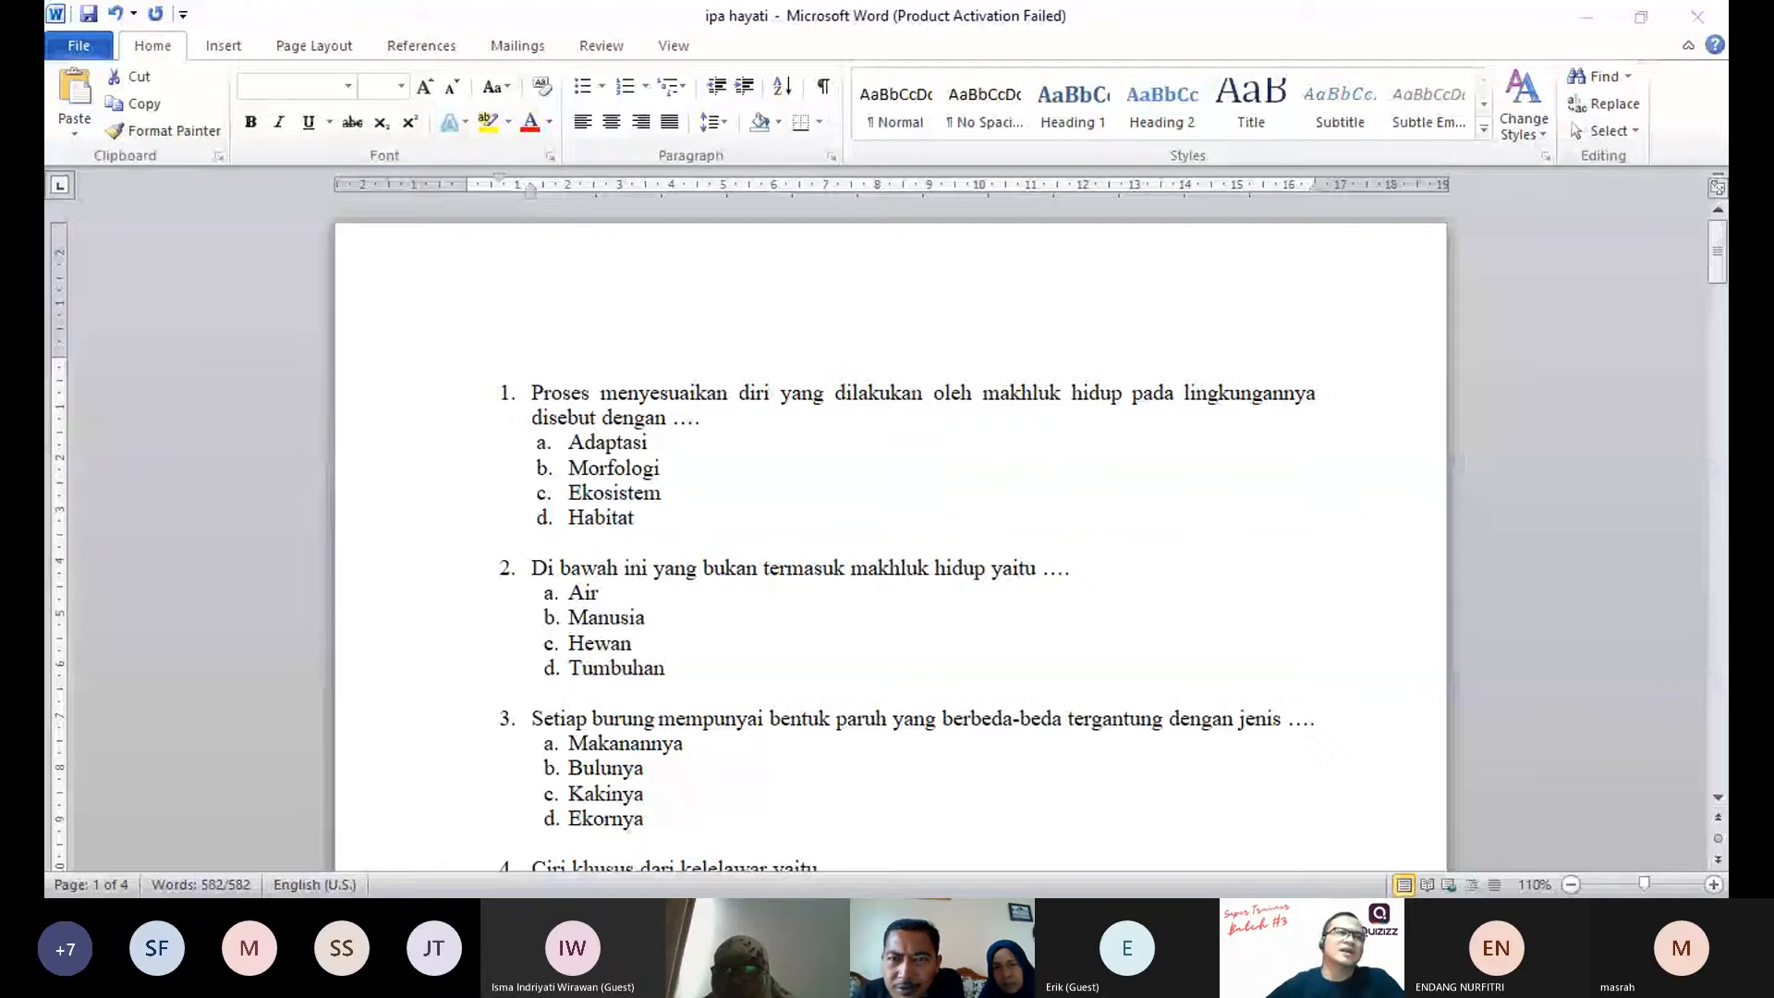
Step: Clear all formatting from the selected questions and answer options, removing their numbering and lettering
left_click(1484, 130)
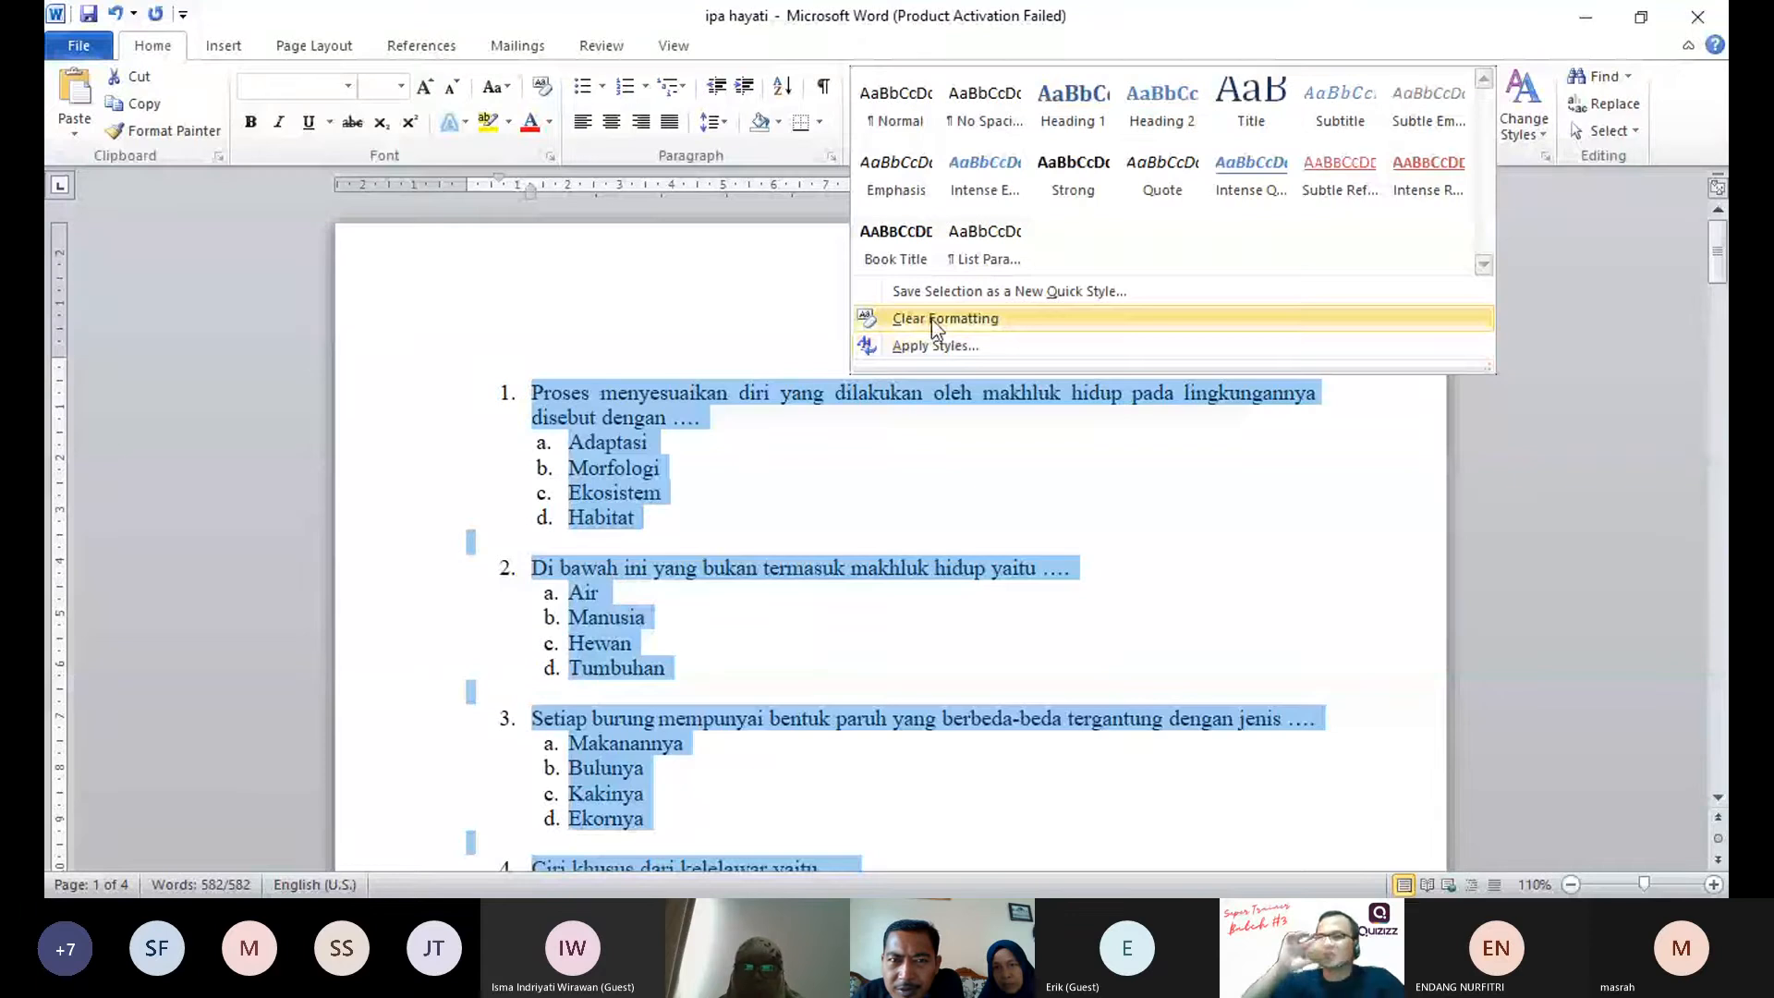
key("alt+Tab")
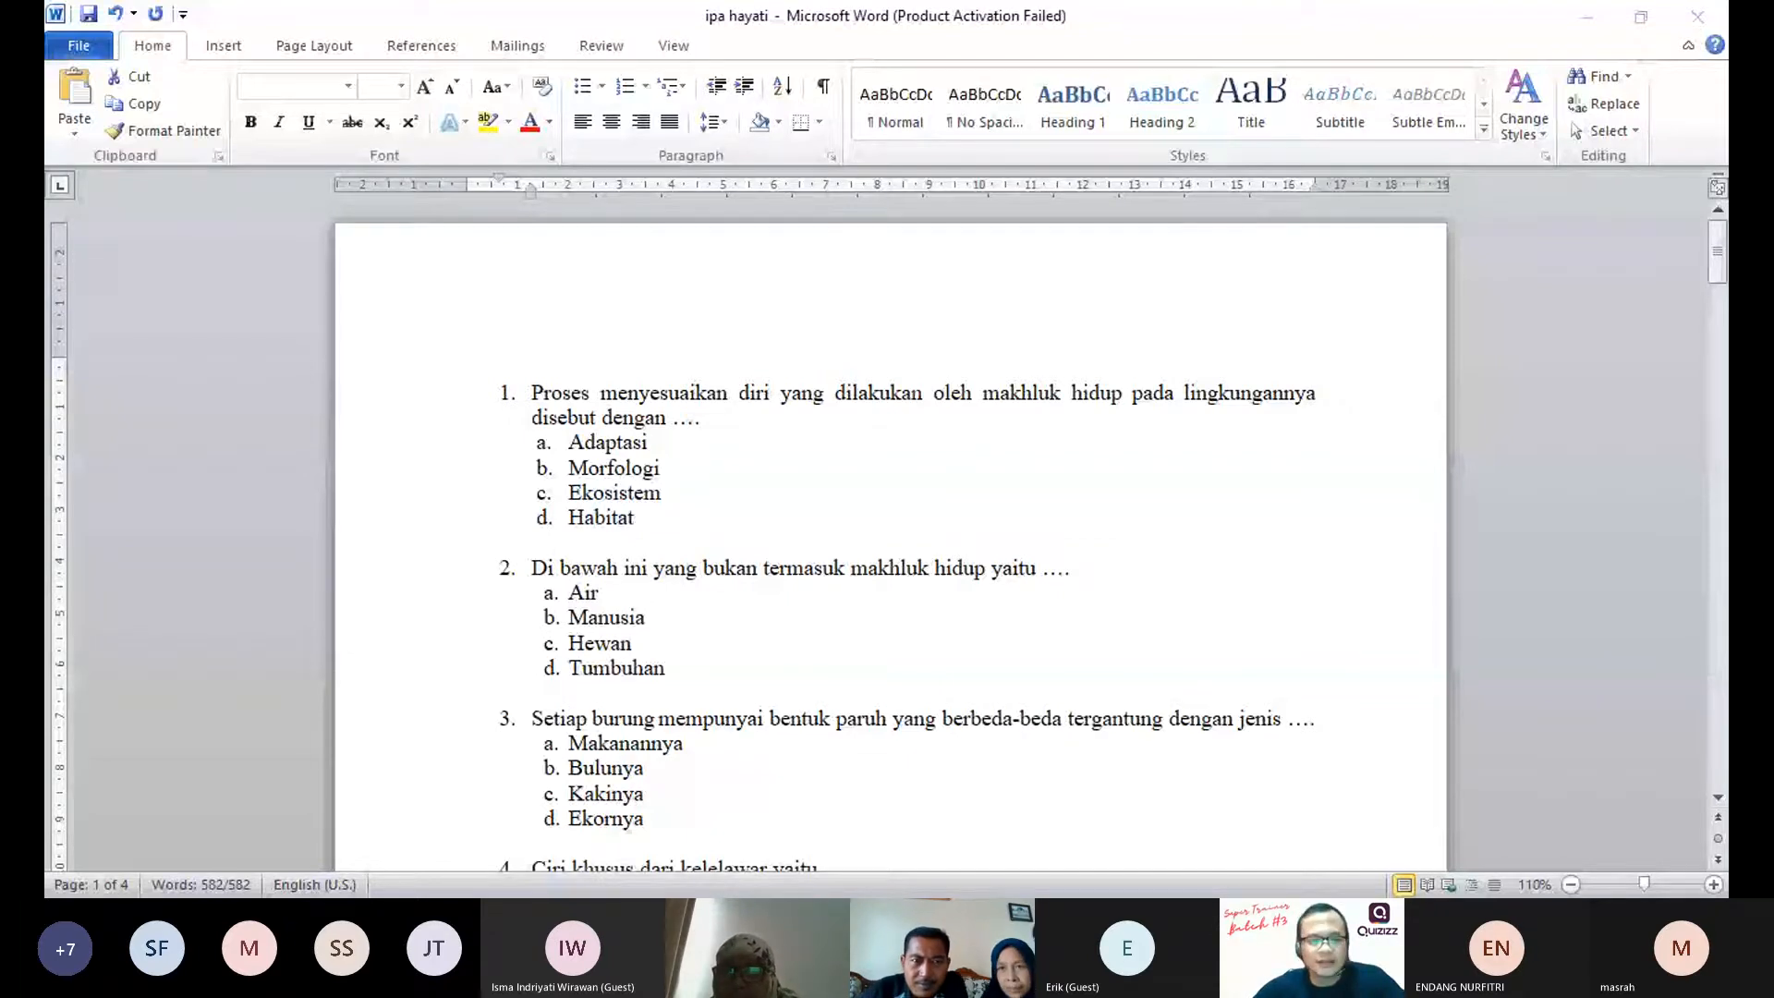
left_click(1484, 130)
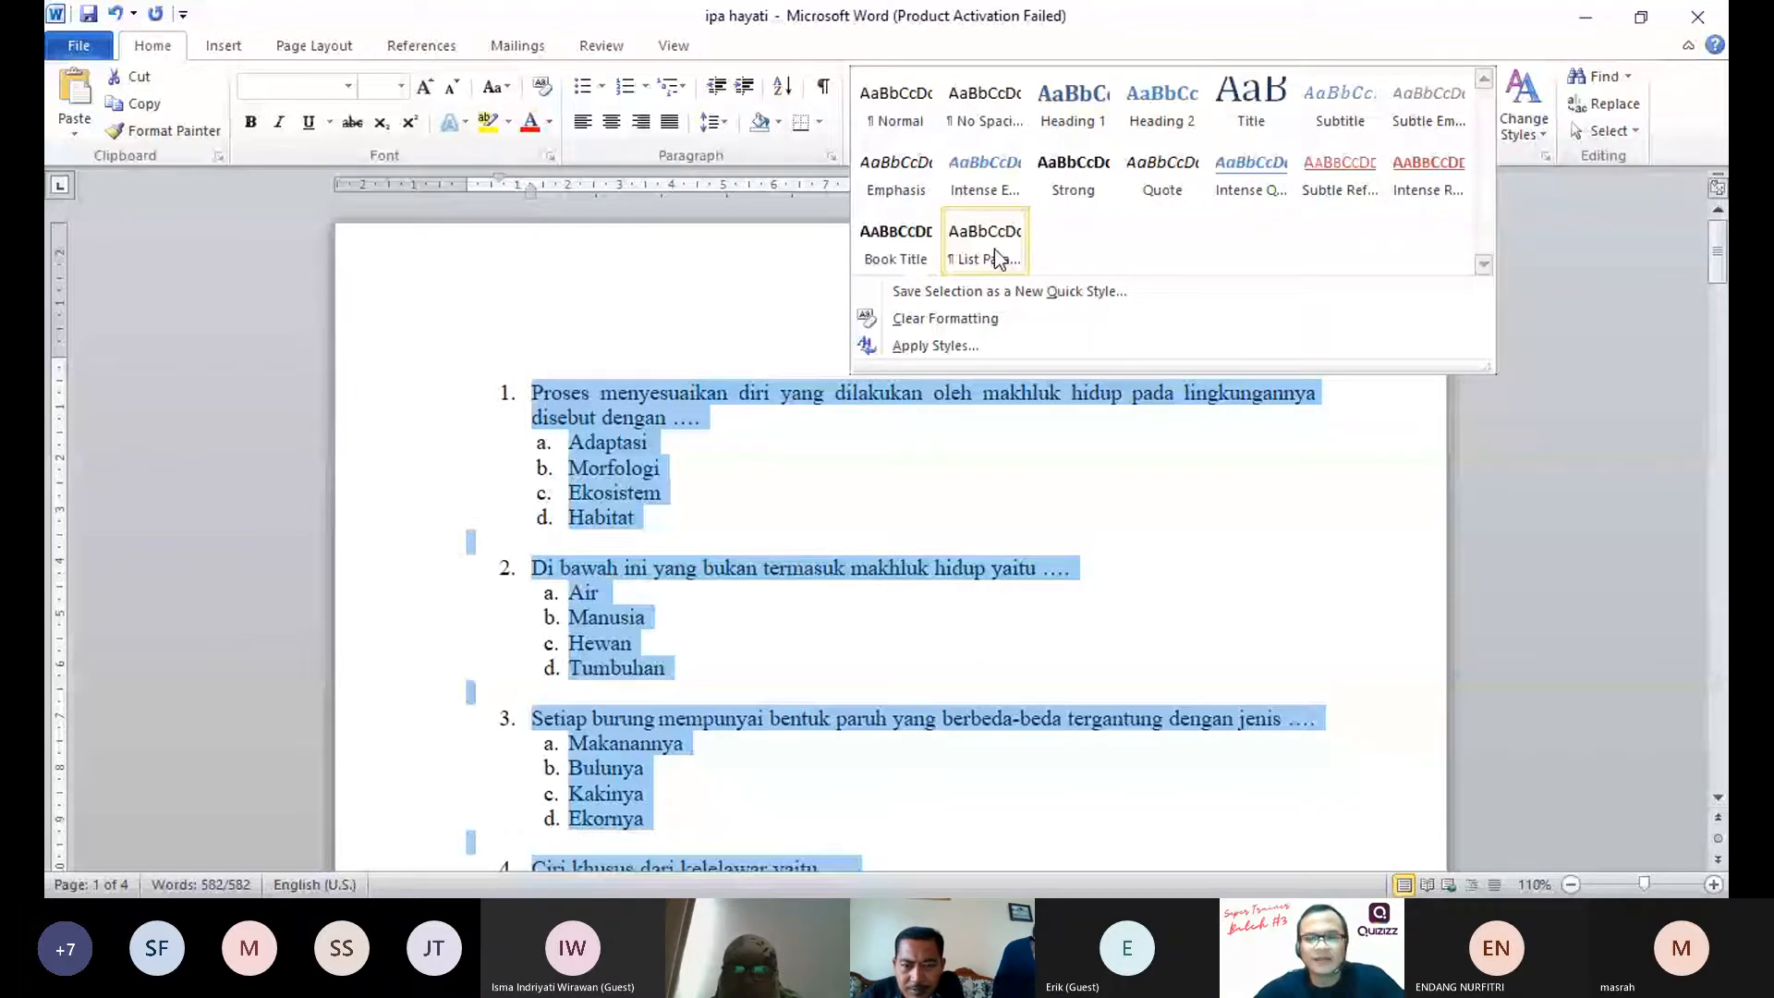
left_click(1482, 135)
left_click(1482, 135)
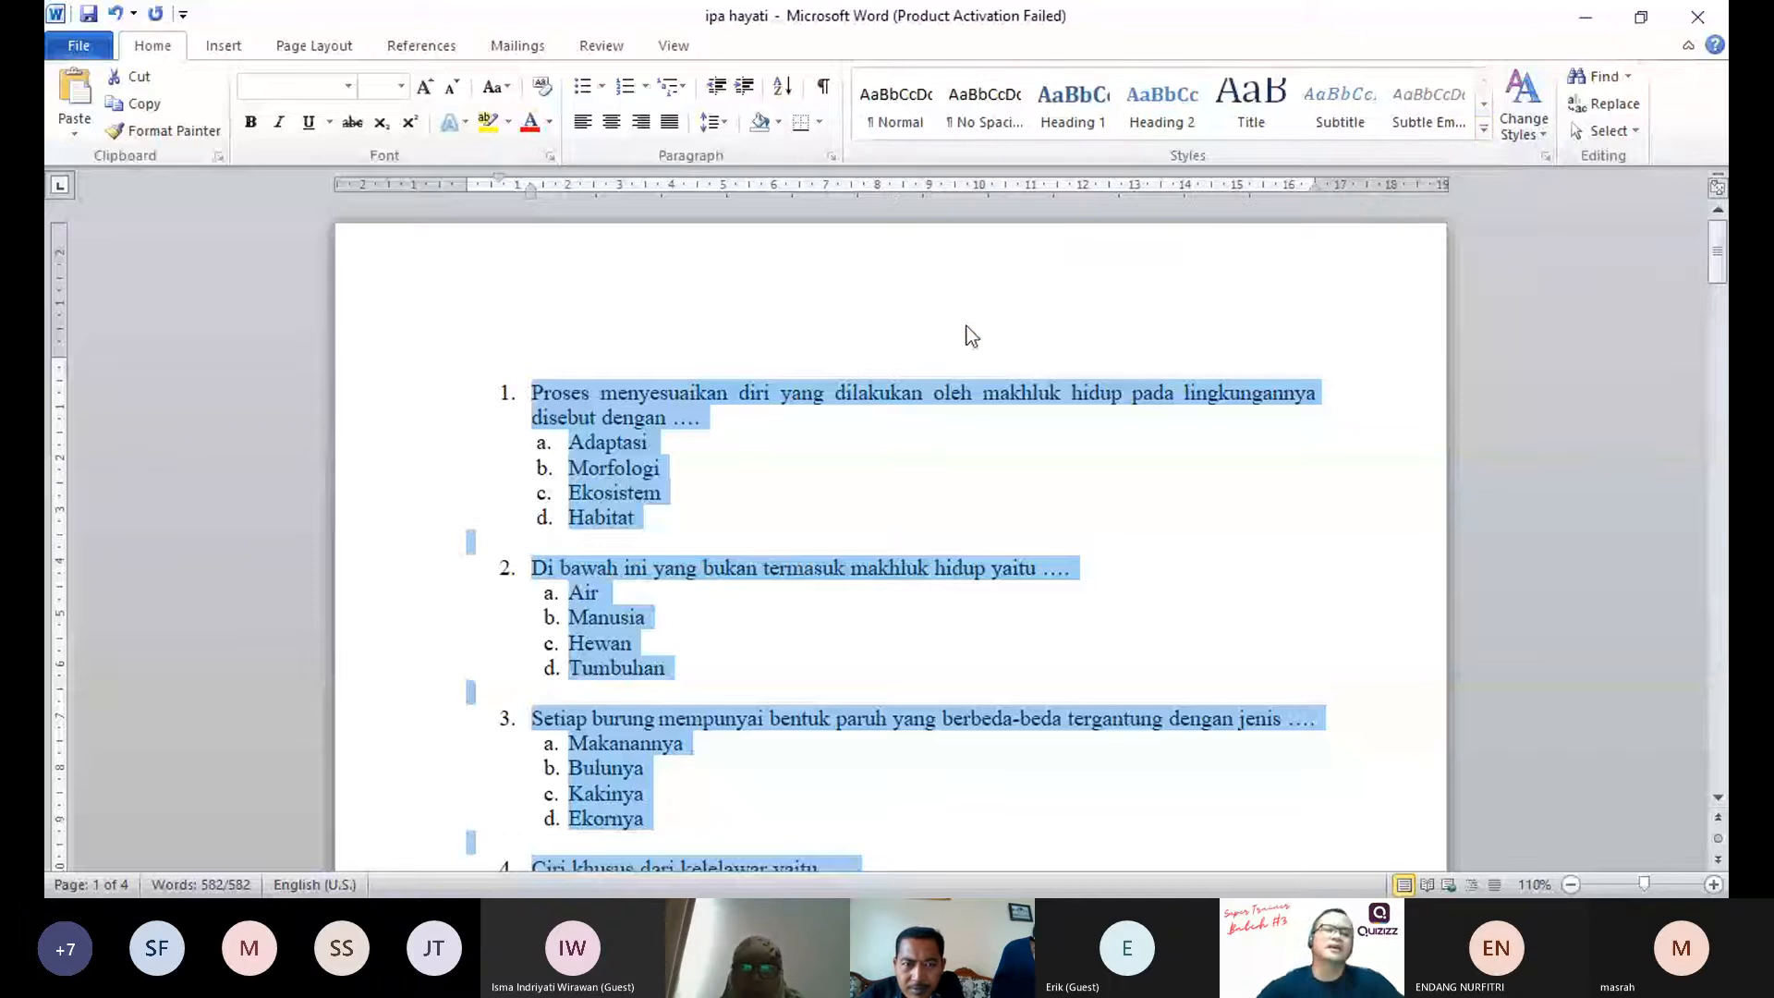
left_click(944, 318)
Step: Review the cleared questions and options throughout the document for leftover numbering or formatting
scroll(800, 536, "down", 3)
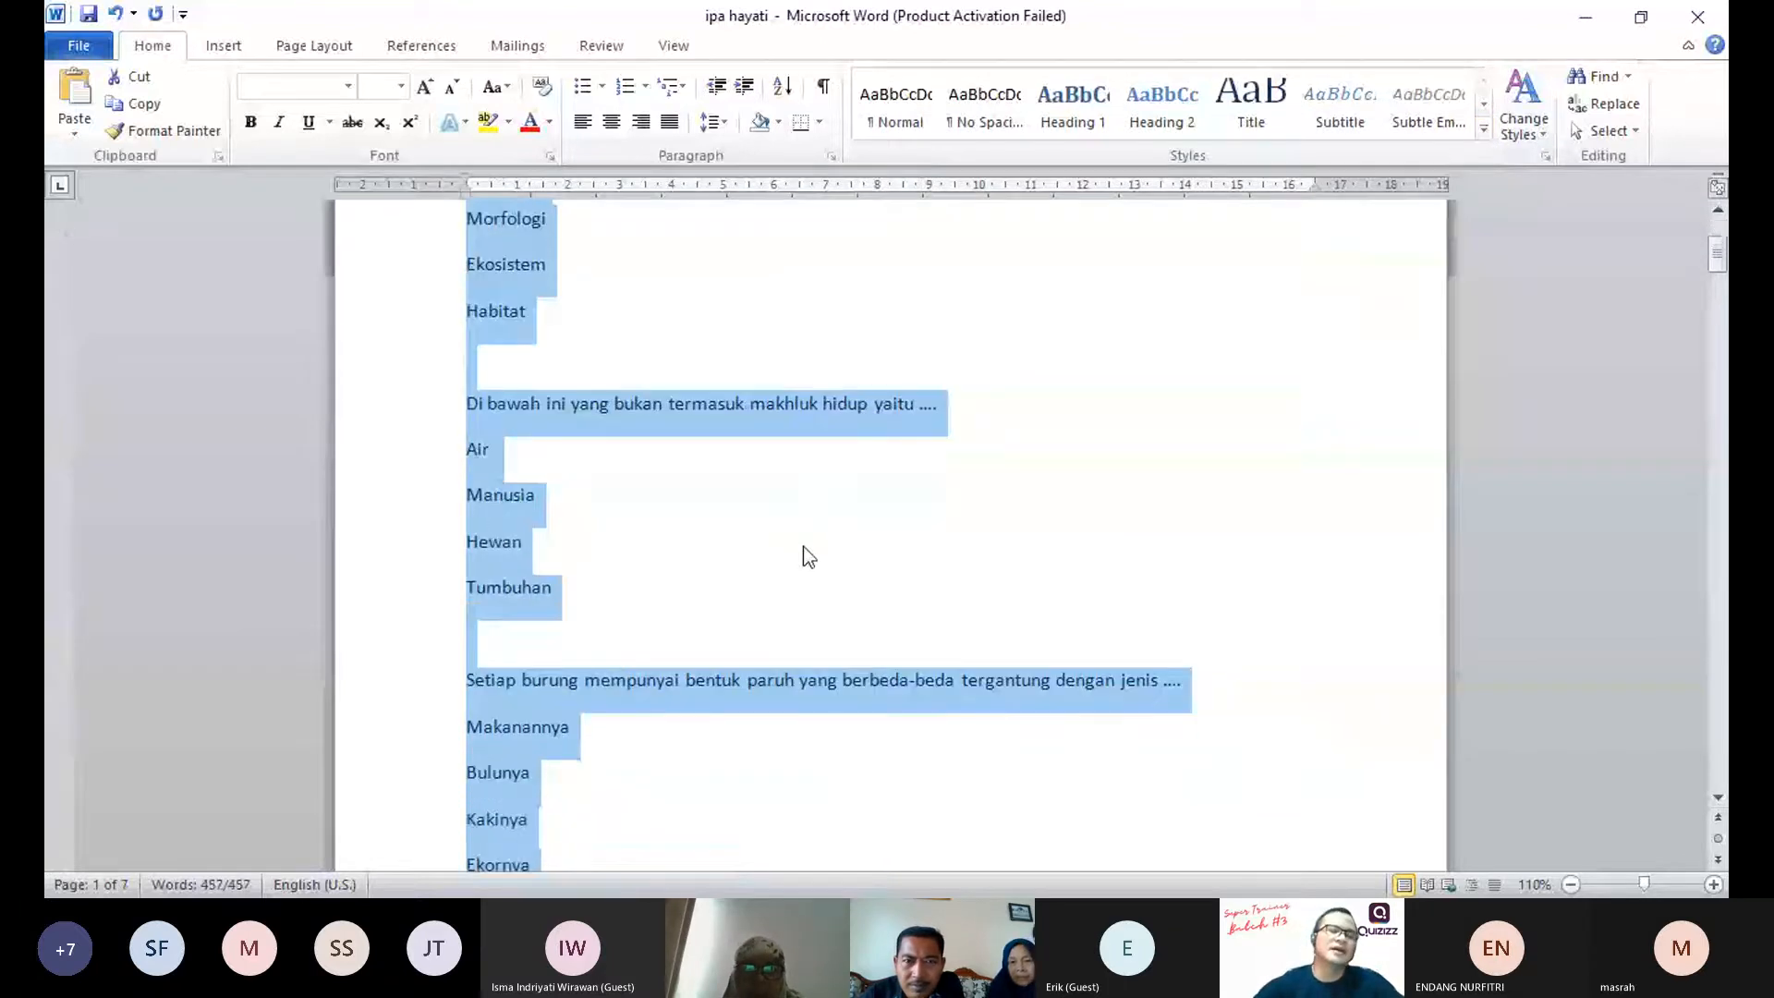
scroll(802, 555, "down", 2)
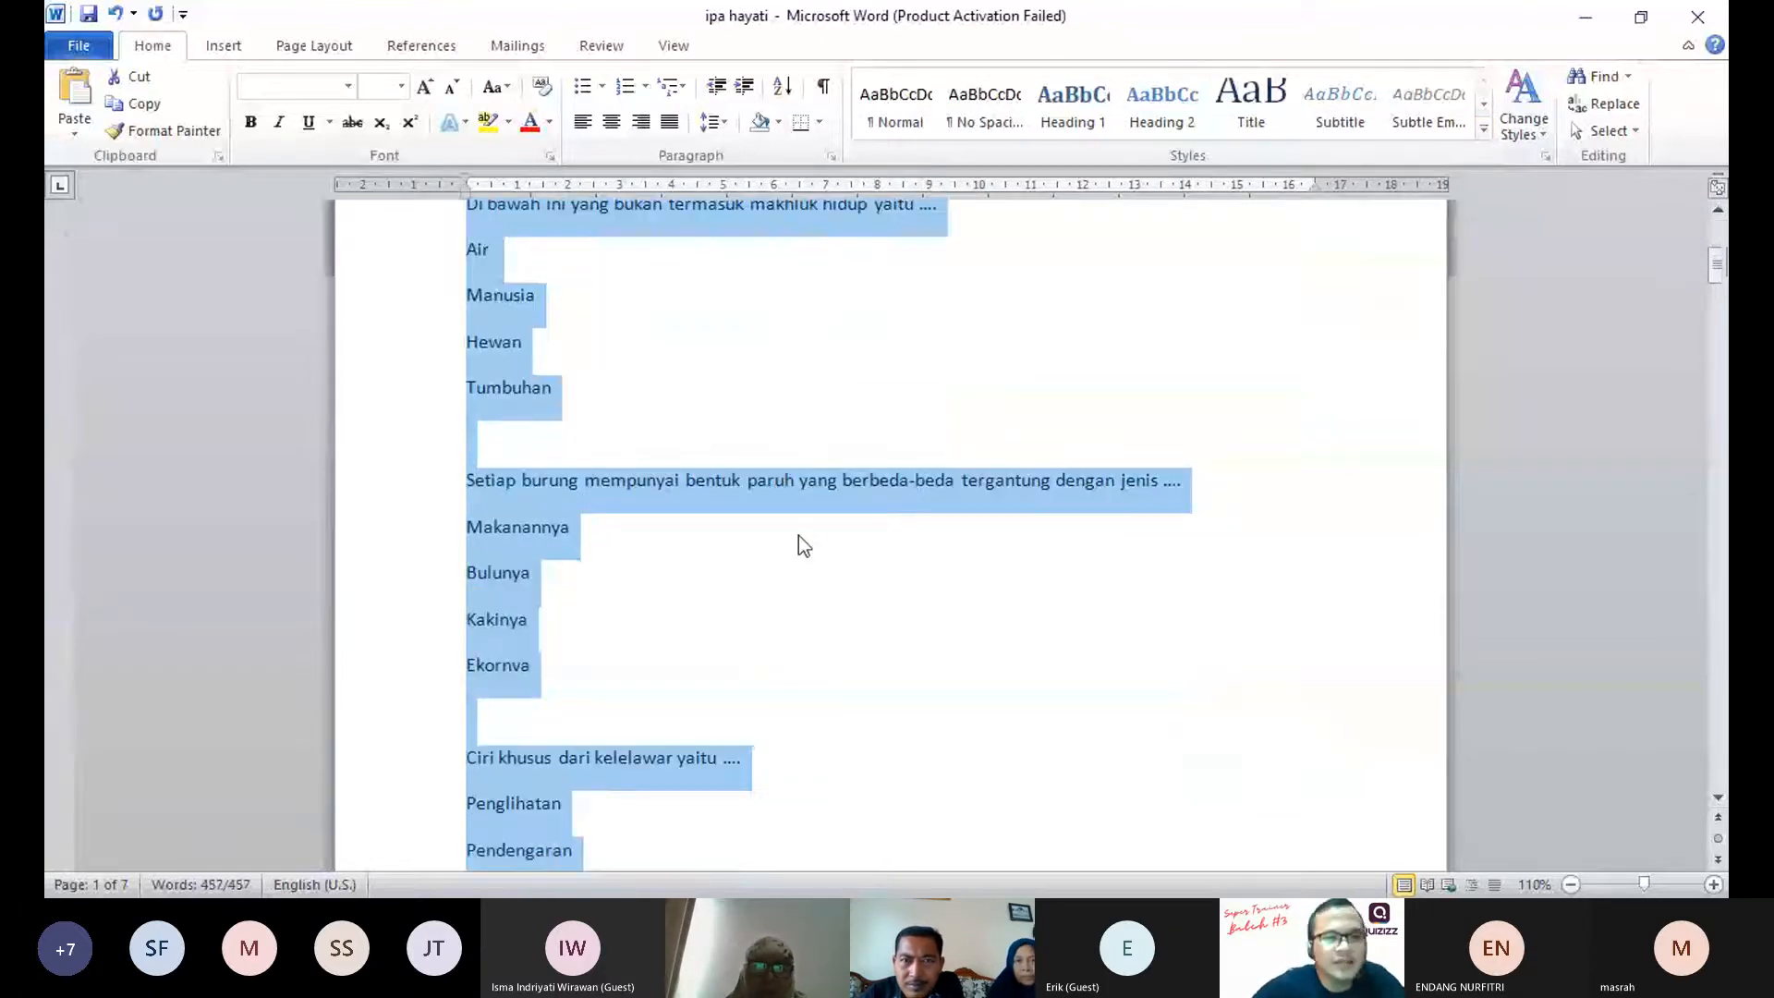
left_click(1718, 319)
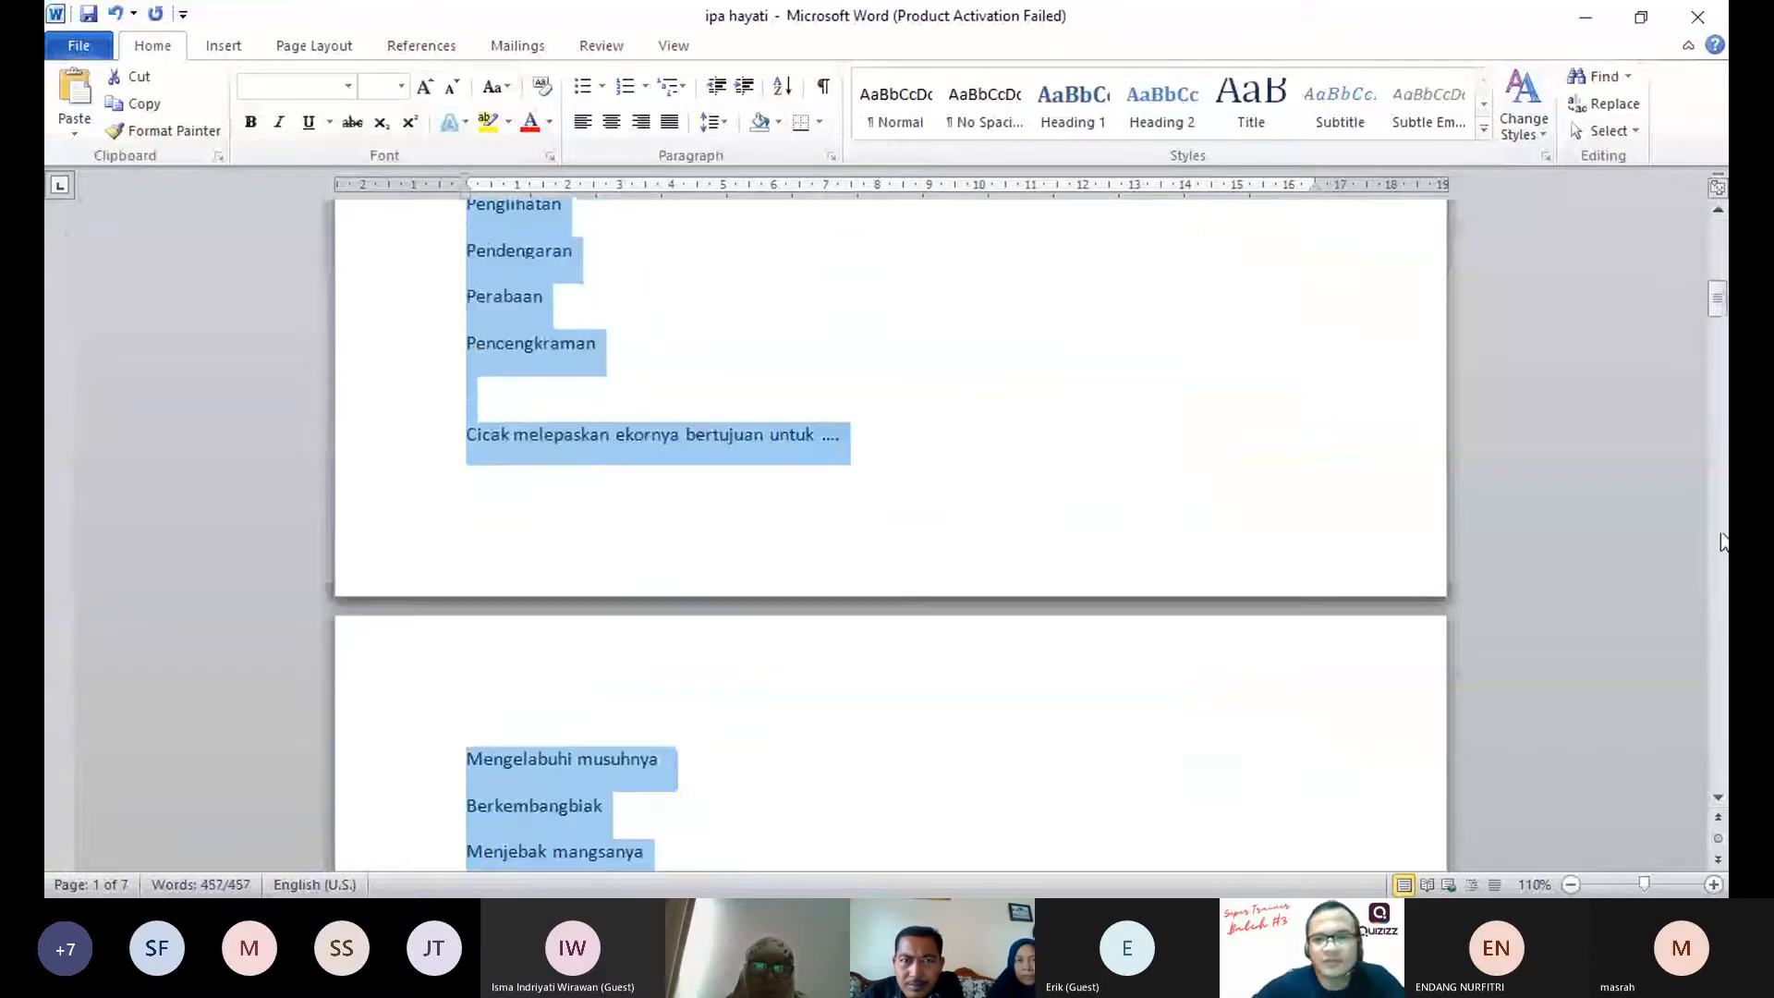
left_click(1718, 319)
left_click(1724, 370)
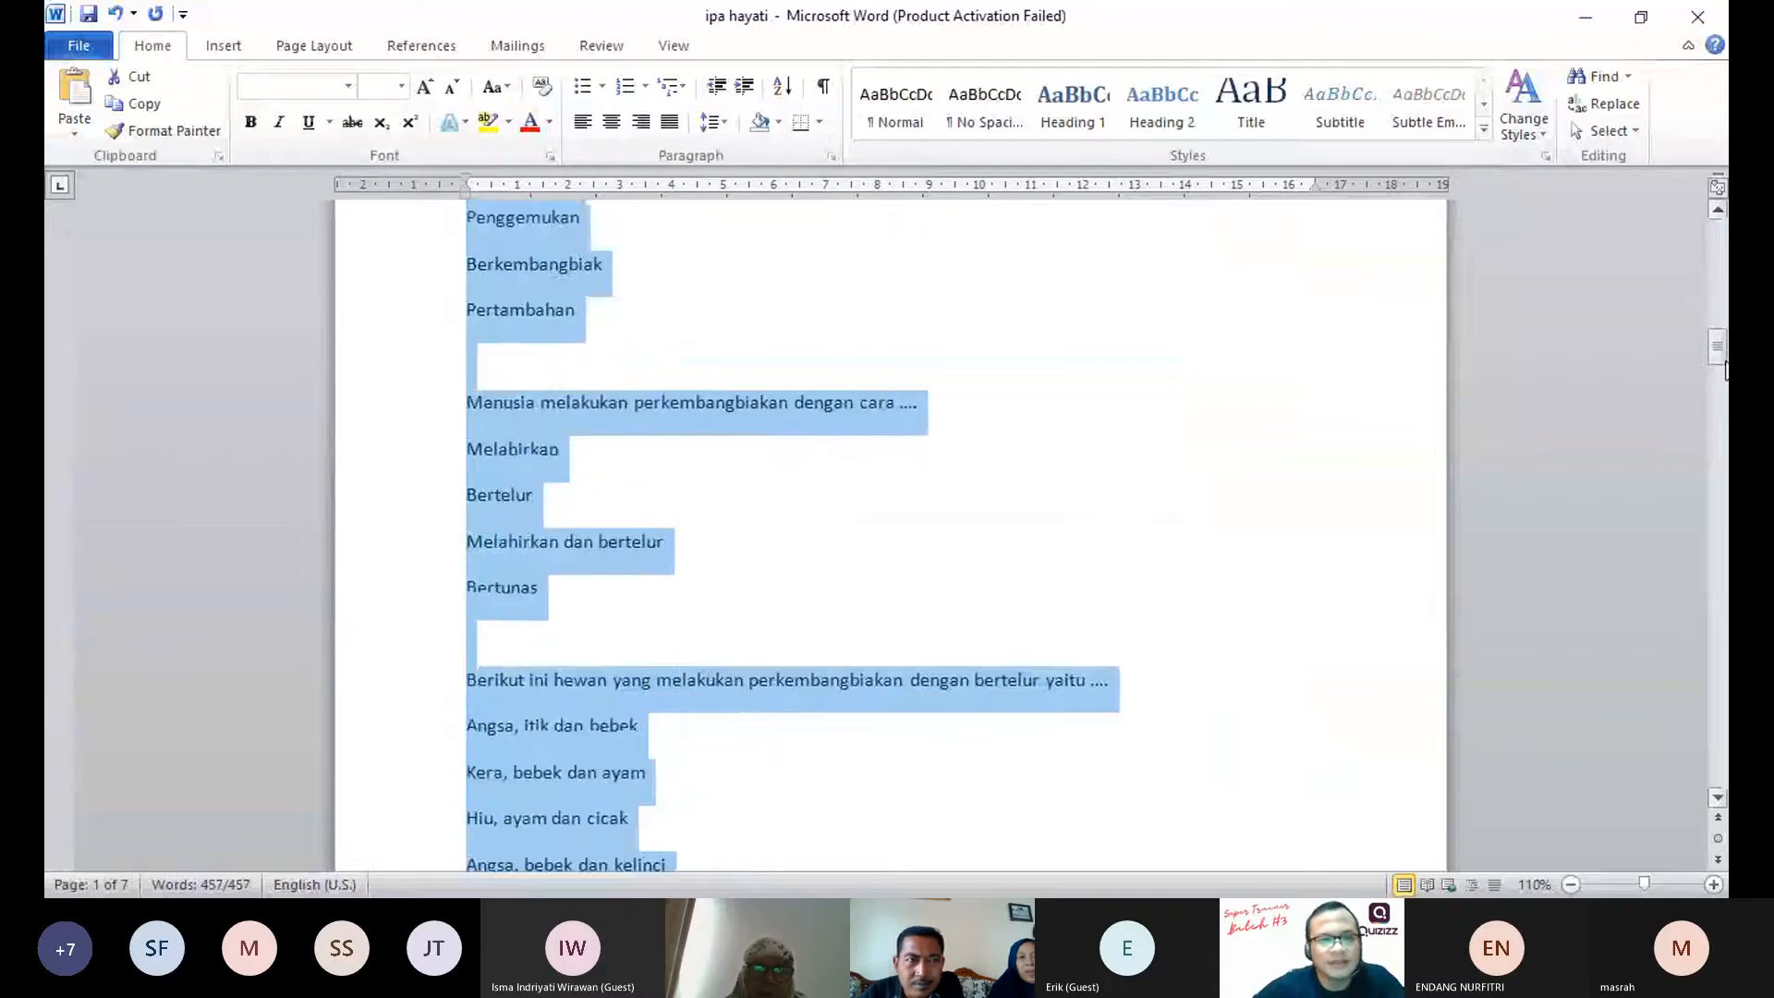
left_click(1724, 370)
left_click(1724, 443)
left_click(1725, 518)
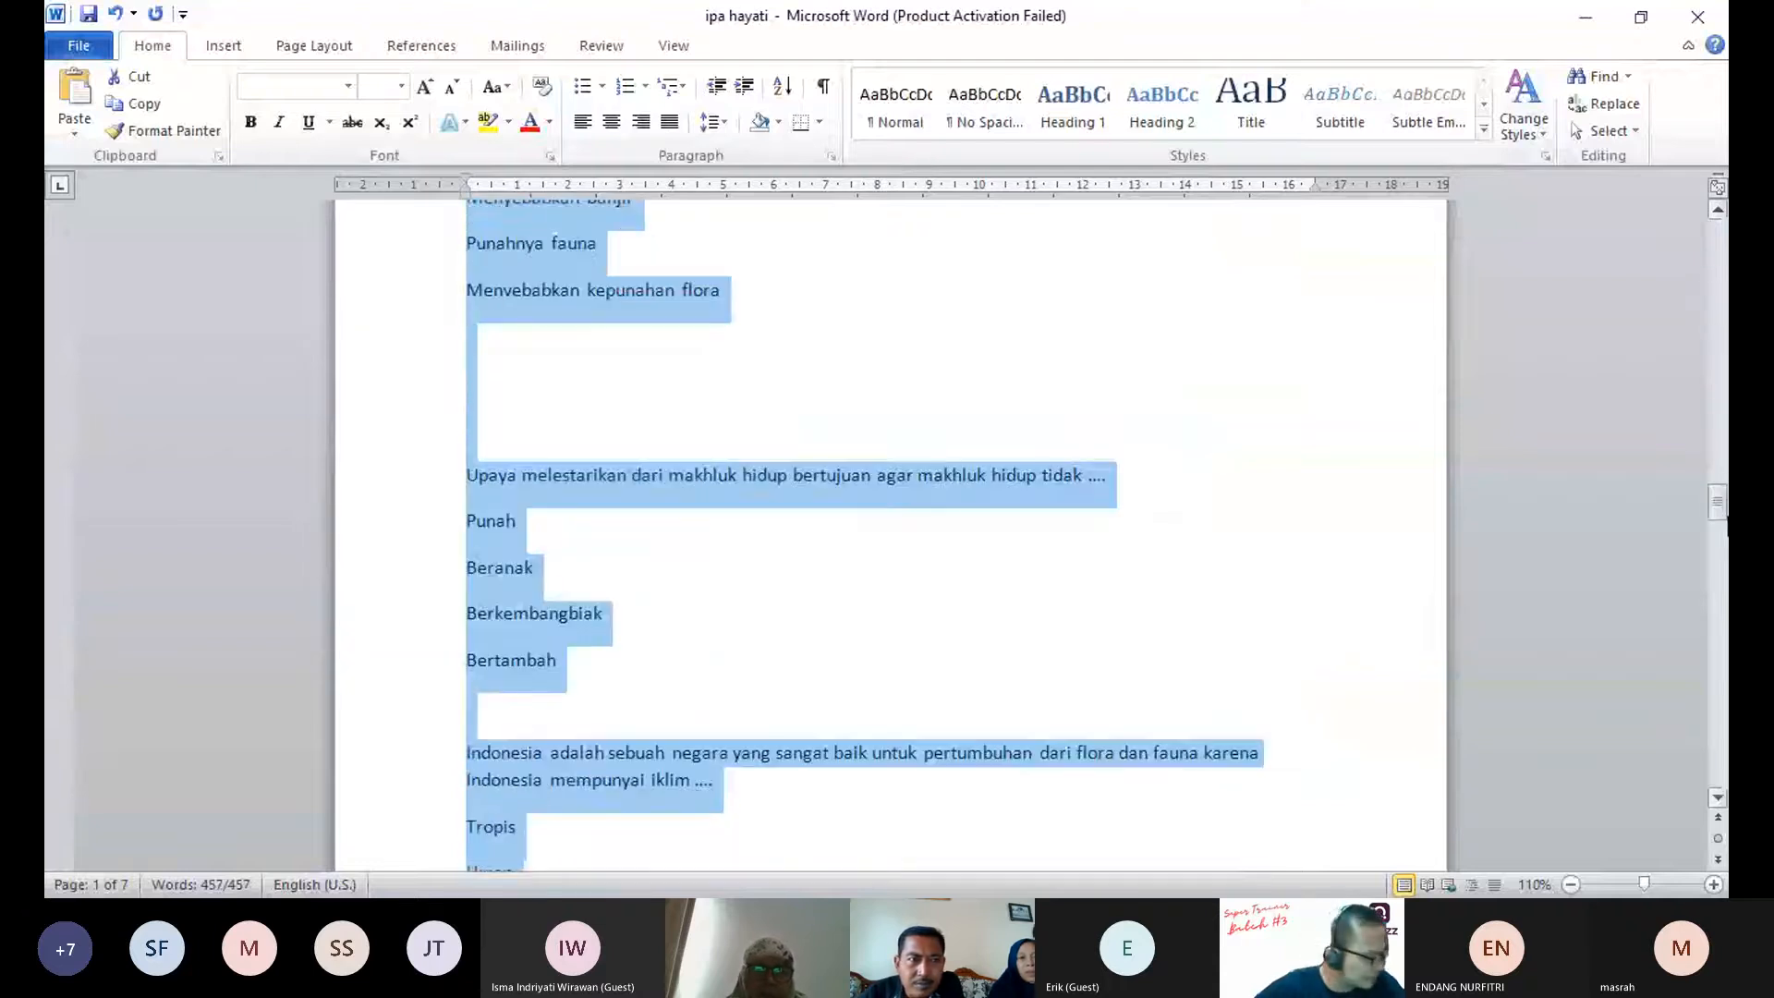
left_click(1725, 525)
left_click(1726, 464)
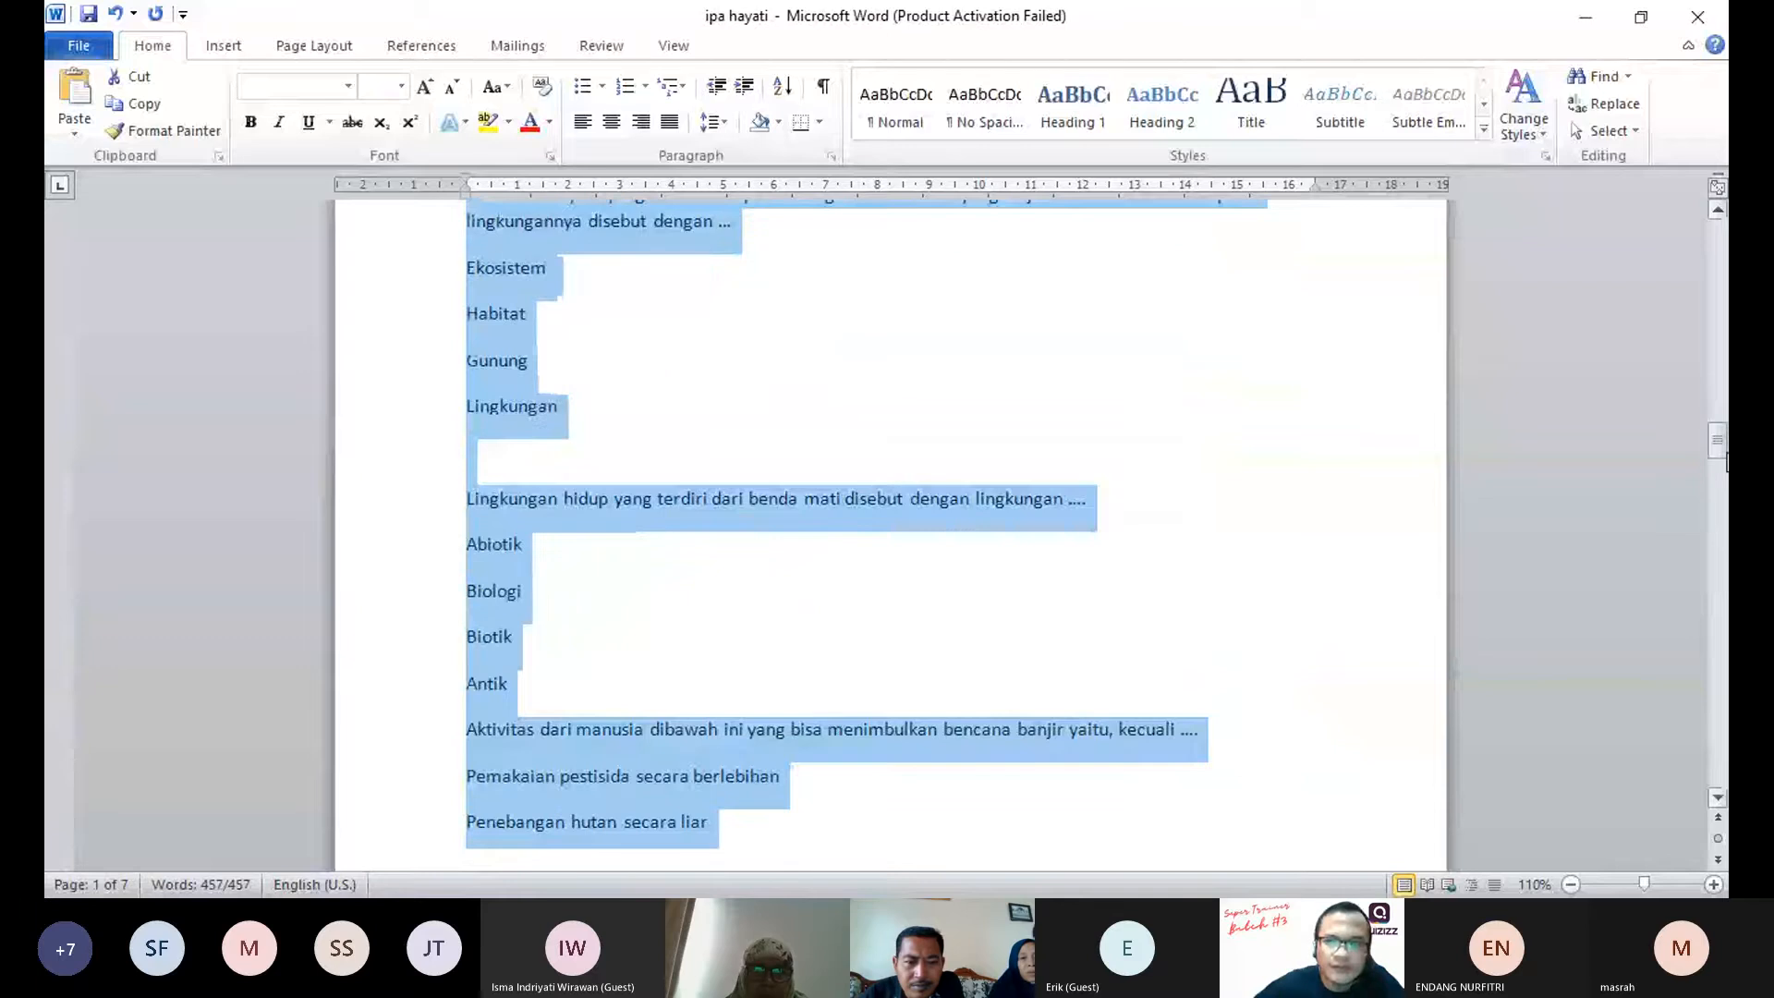
scroll(1040, 800, "up", 2)
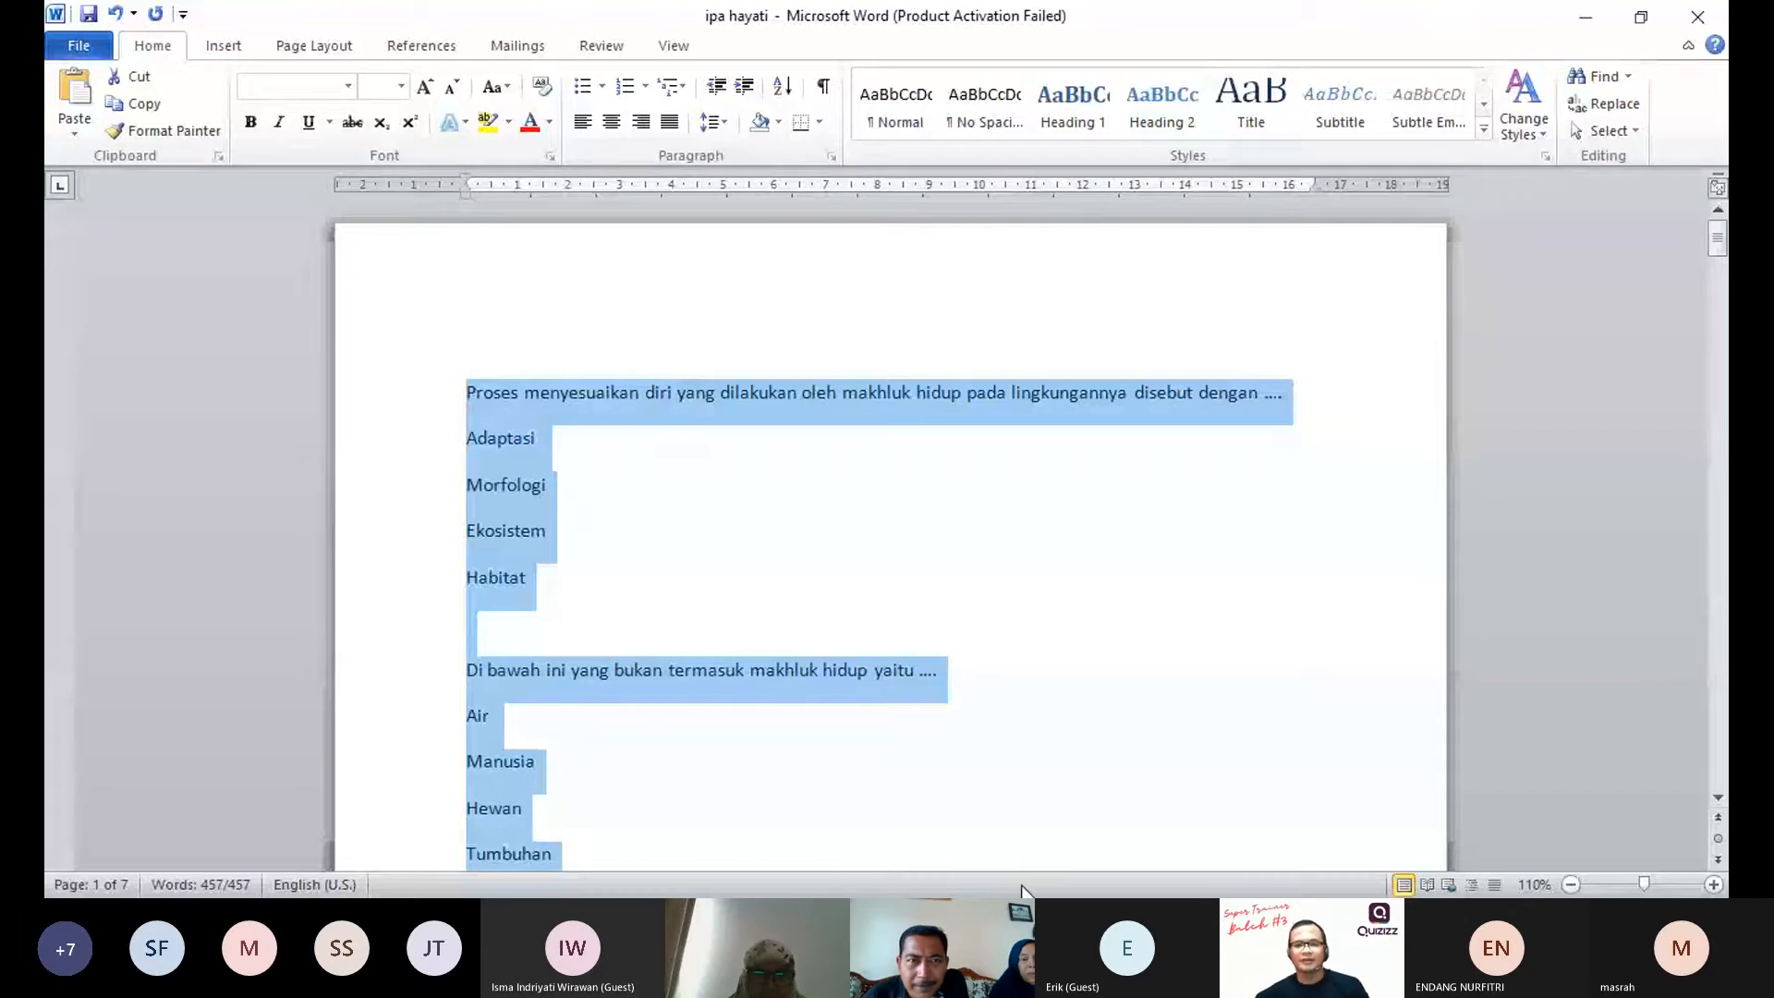
left_click(1022, 917)
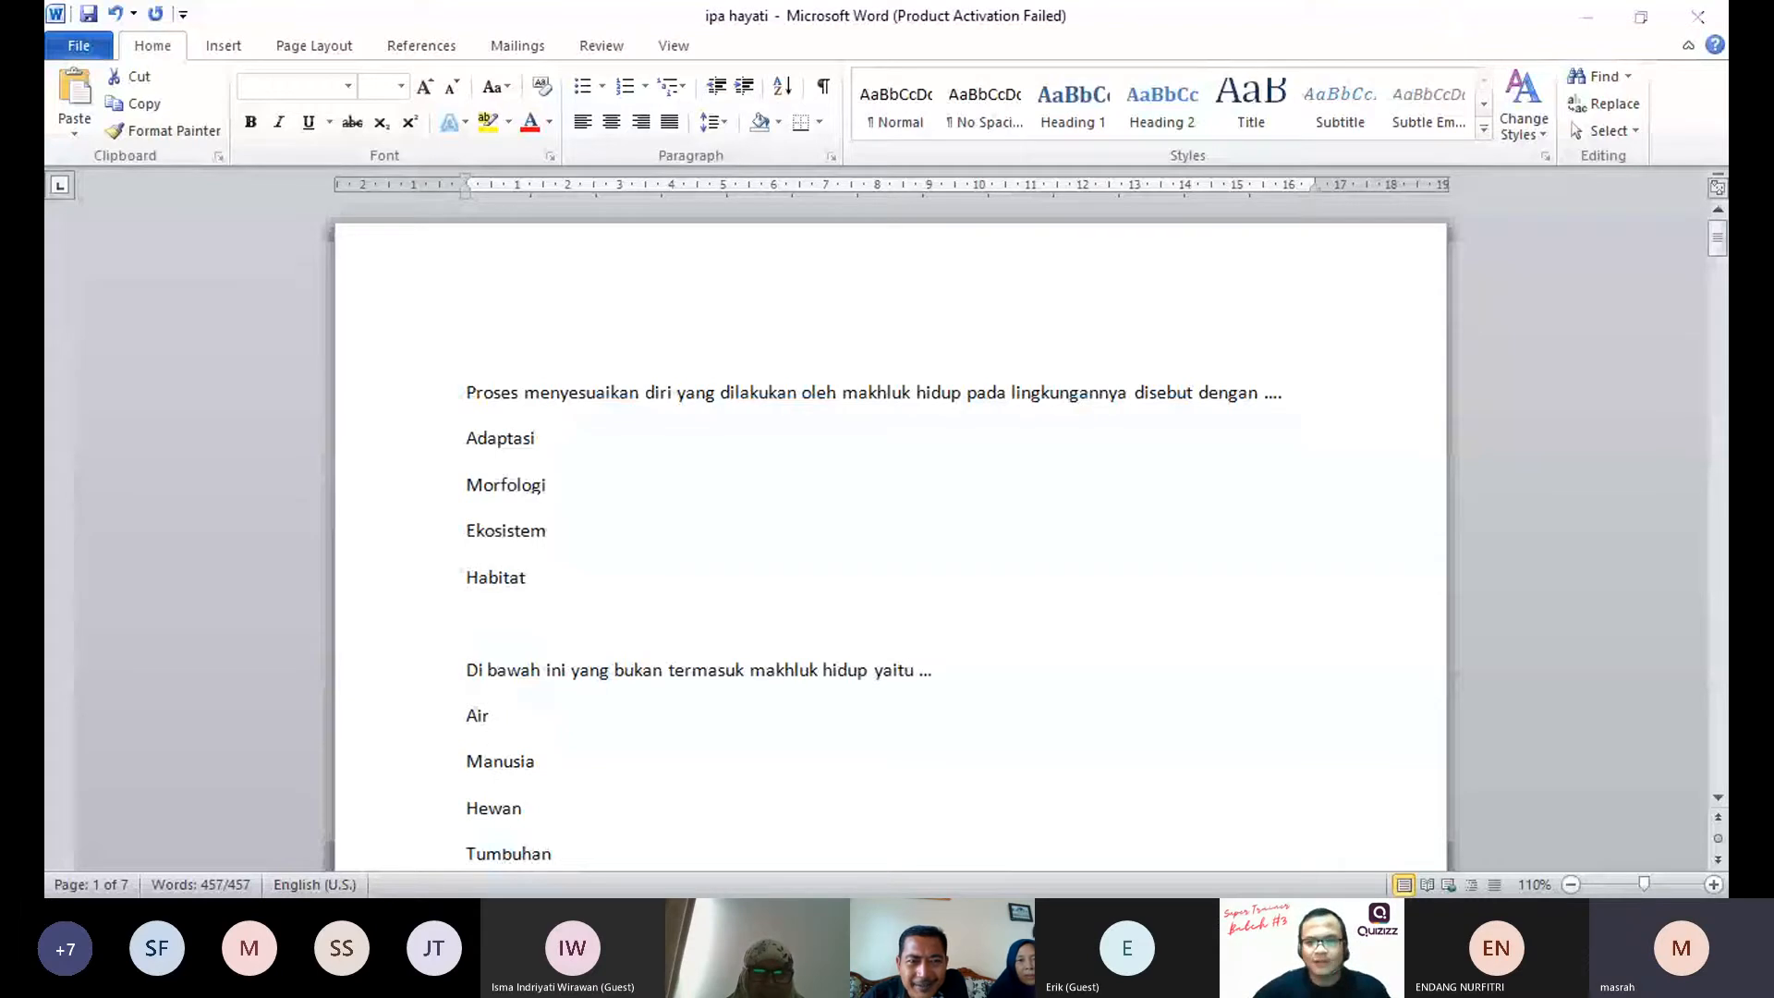
type(".")
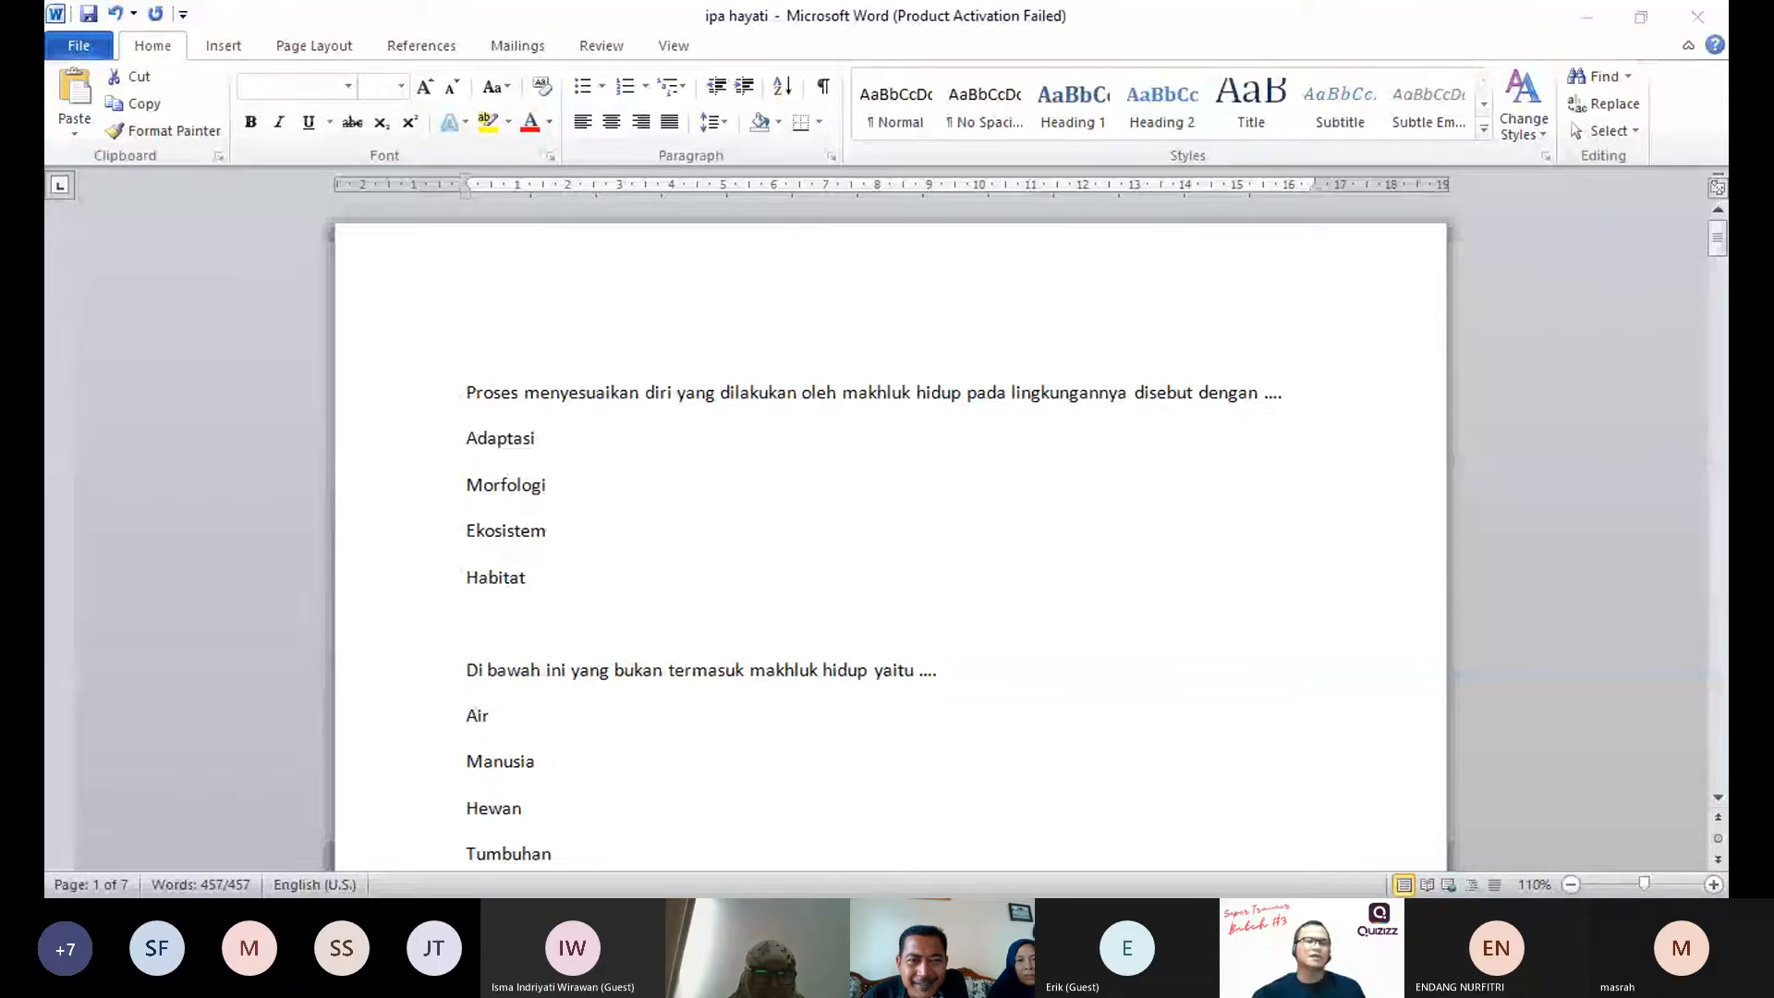
key("ctrl+a")
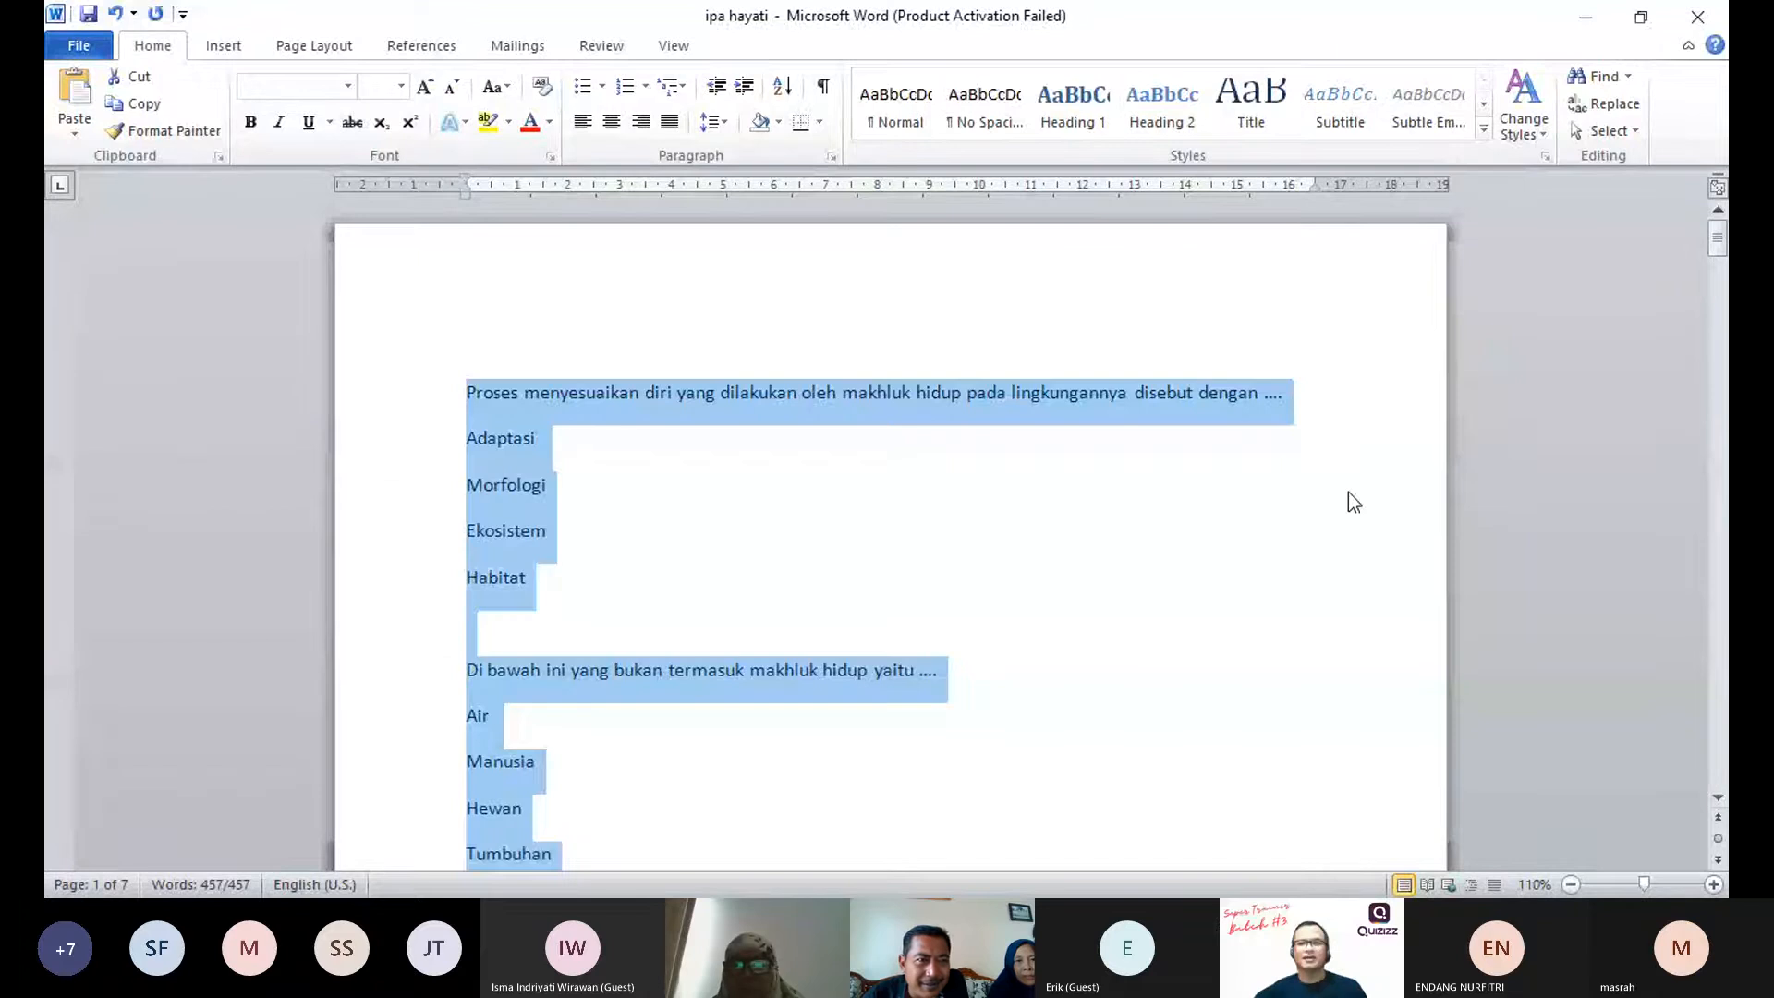
Step: Try the No Spacing and heading styles on the selected questions and answer options
left_click(985, 106)
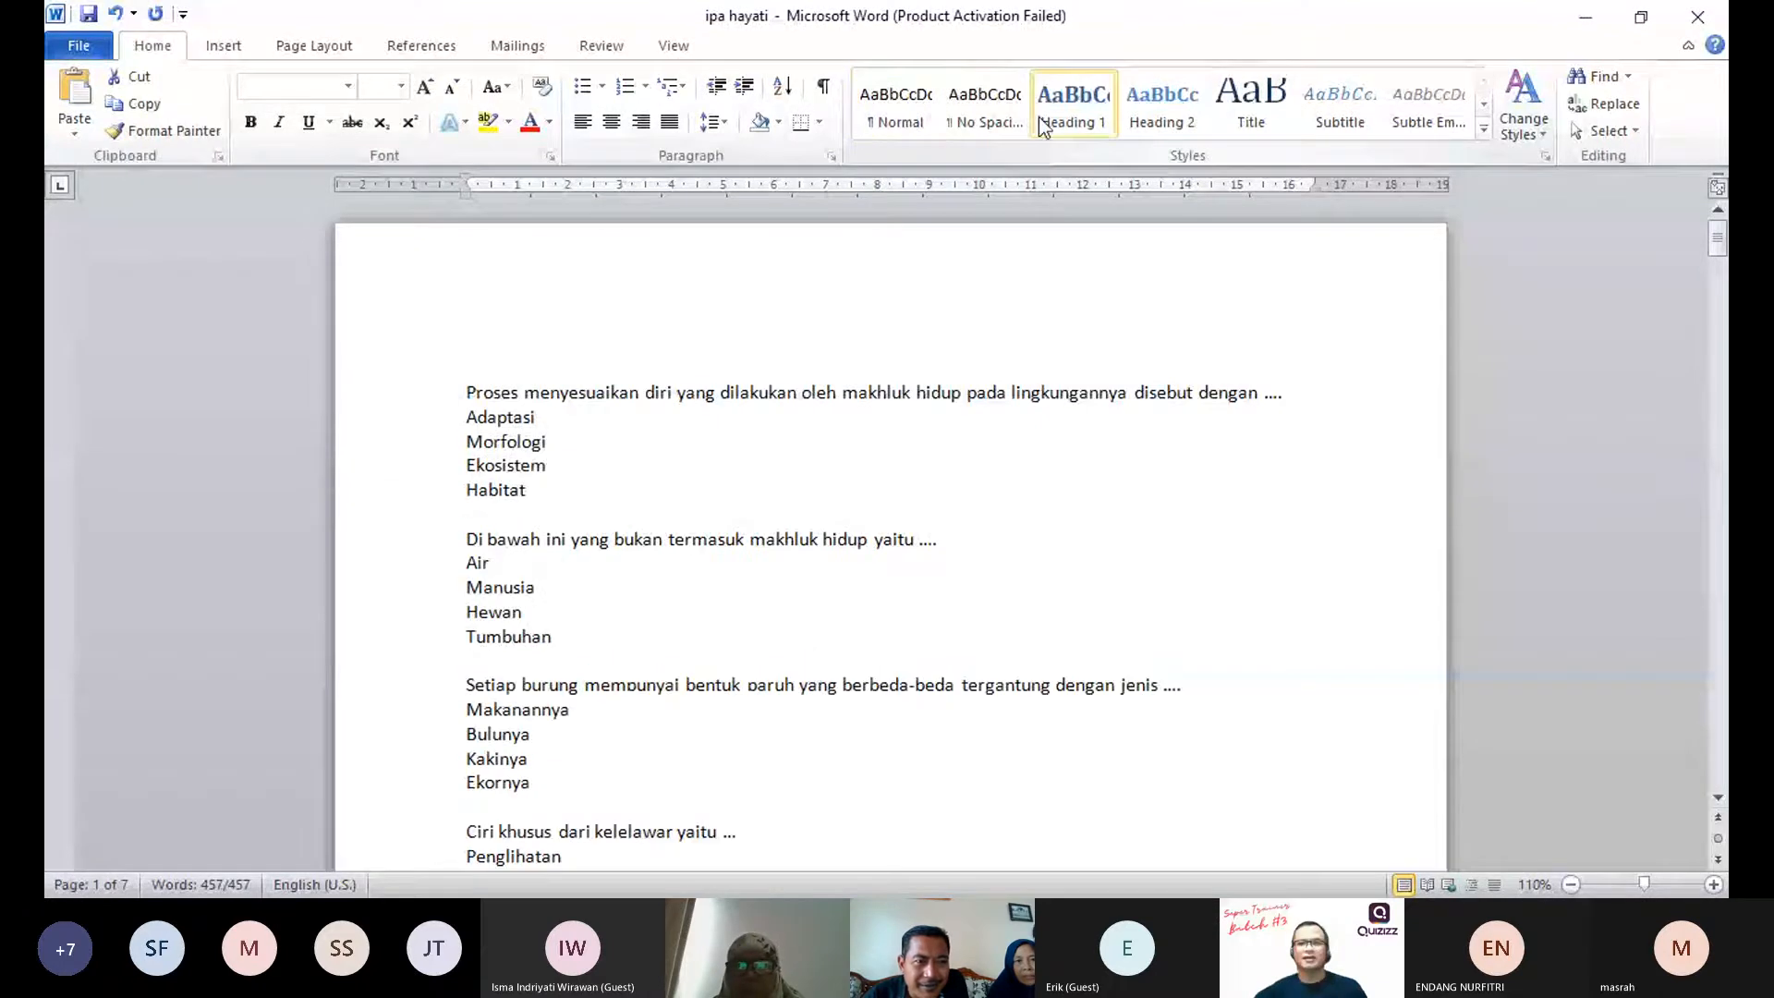
left_click(1192, 110)
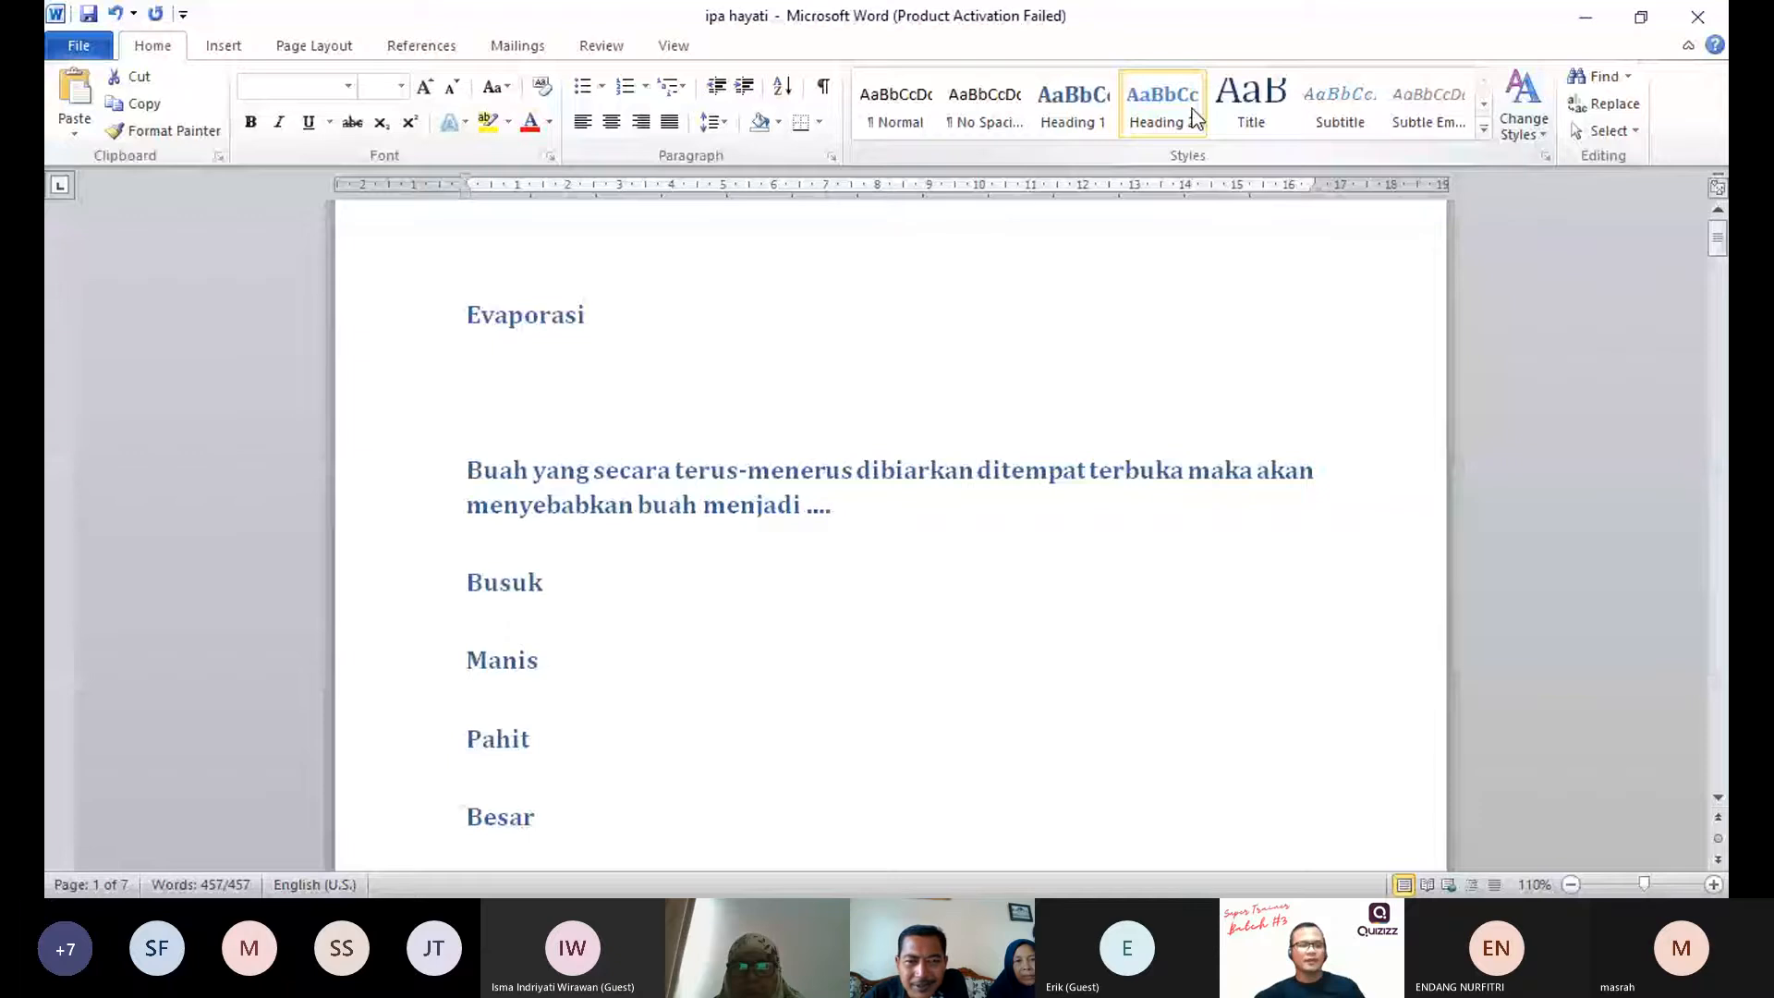
right_click(532, 427)
left_click(489, 429)
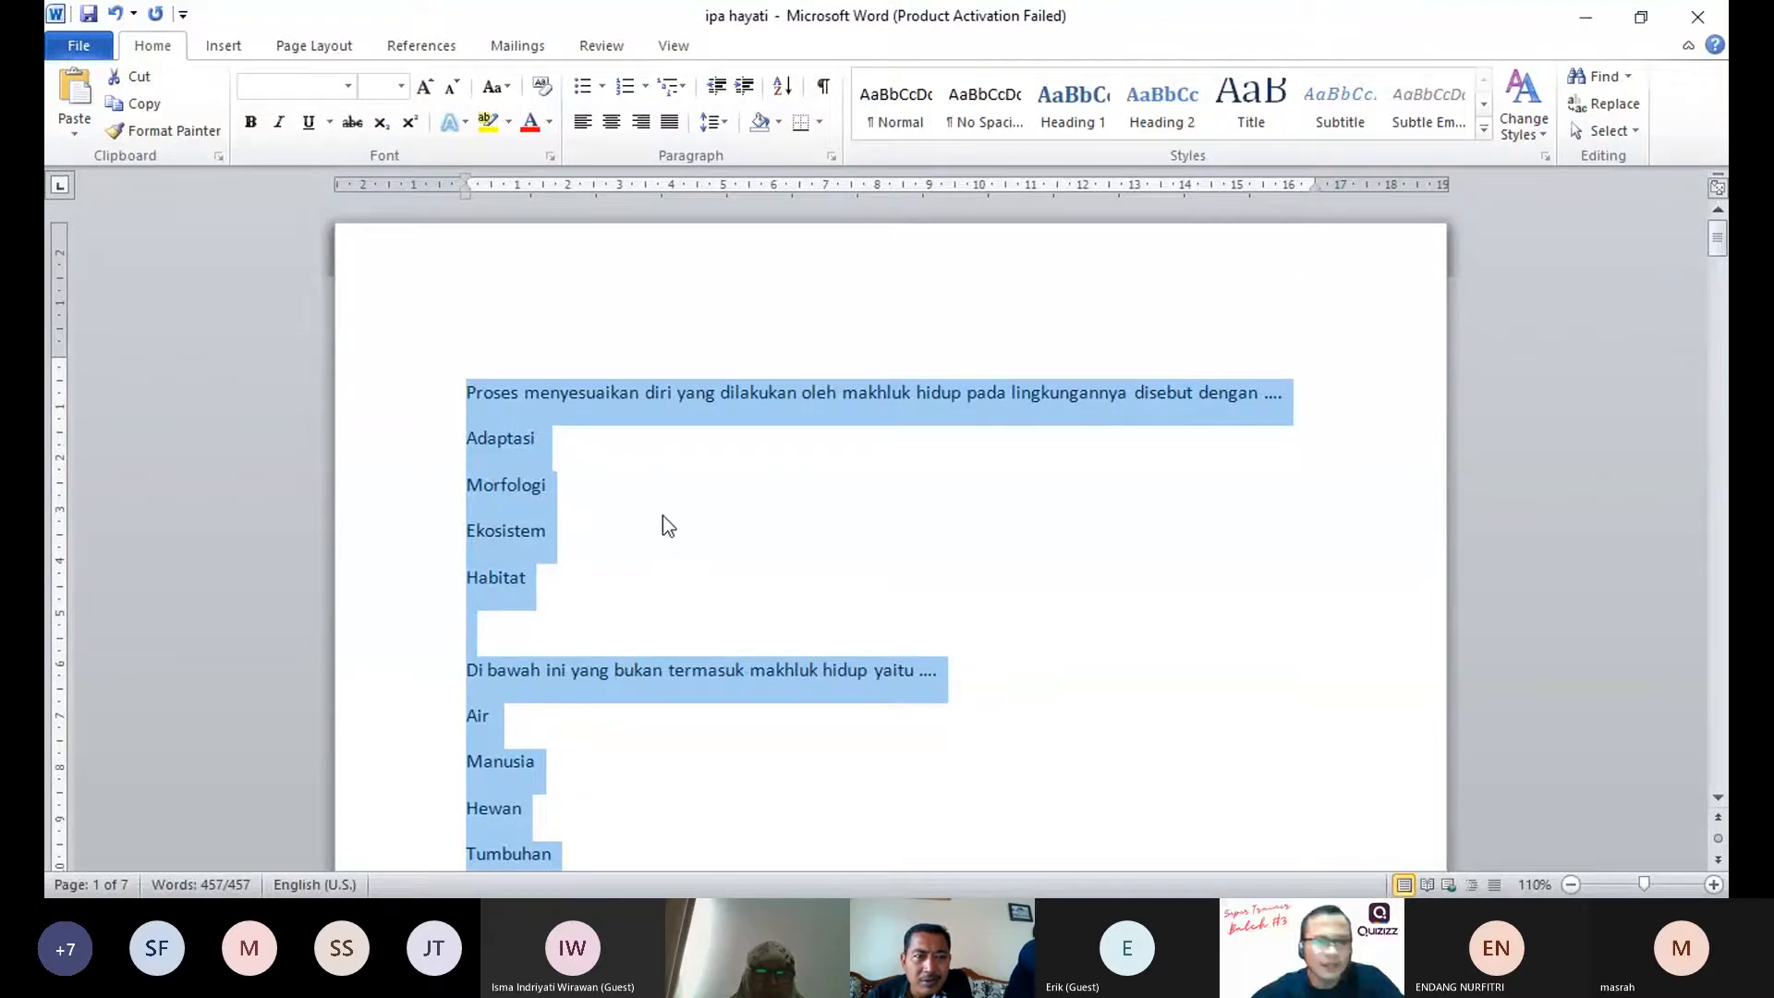
left_click(507, 475)
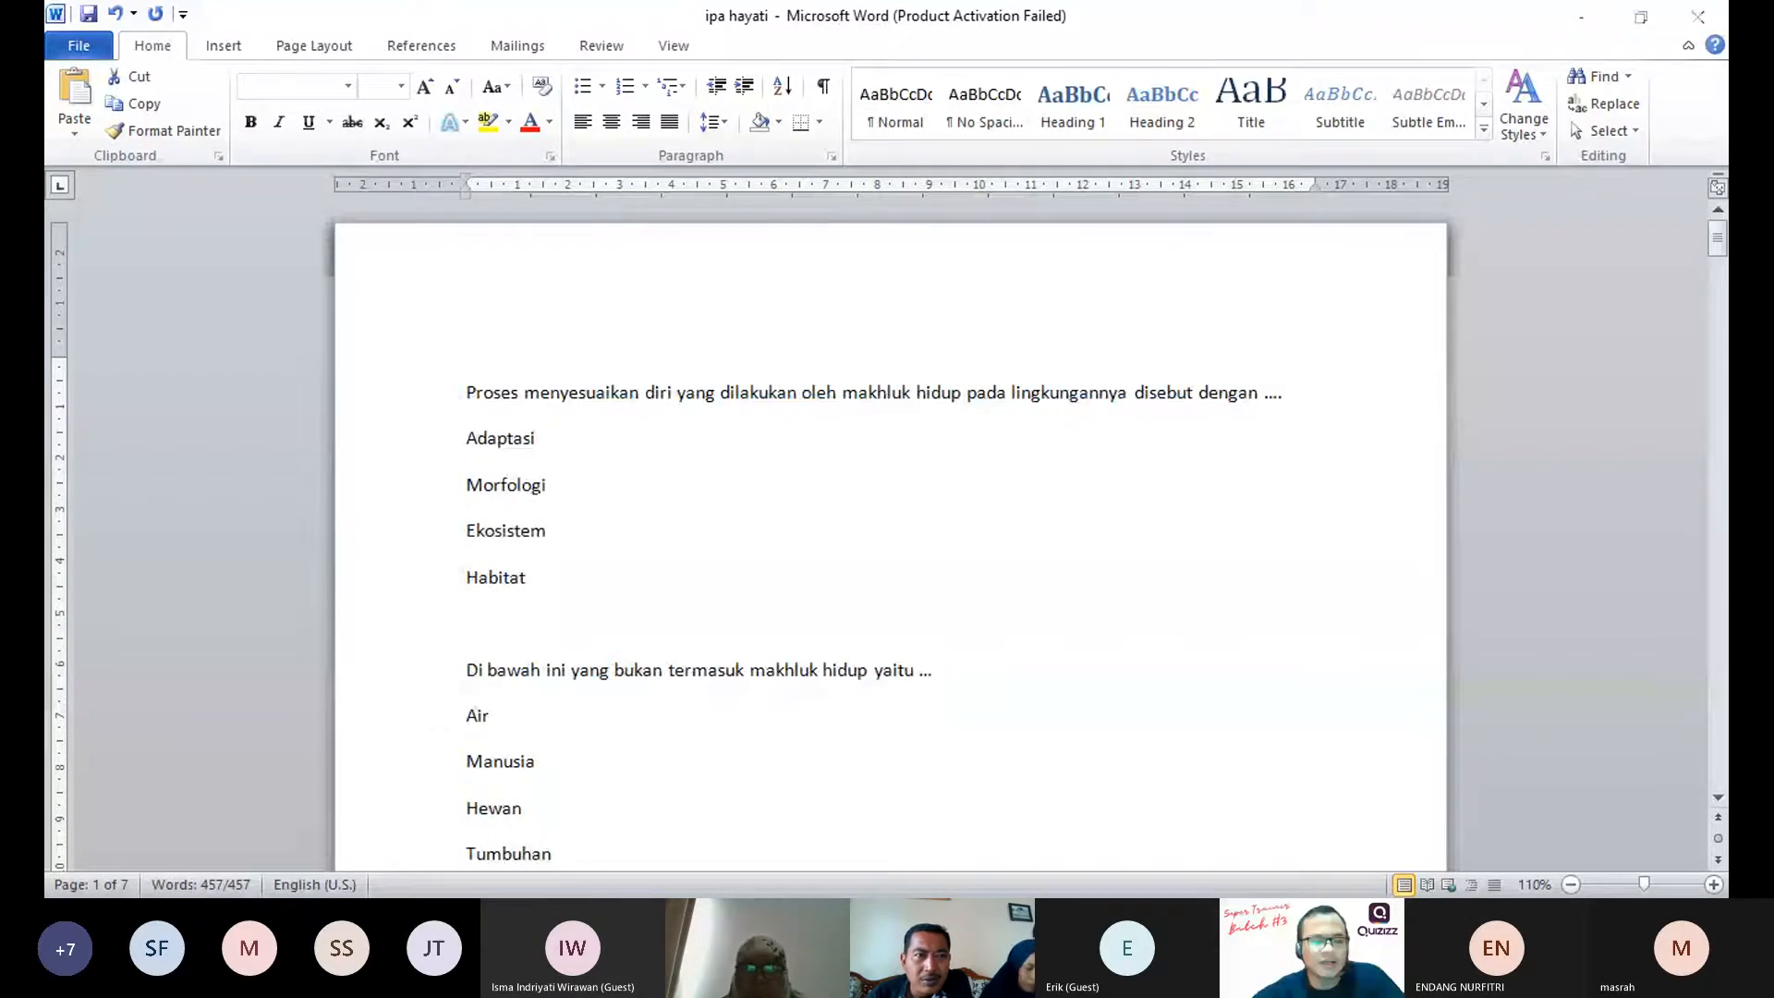
Step: Set the whole document's paragraph spacing to 0 pt before and after, with single line spacing
key("ctrl+a")
right_click(495, 424)
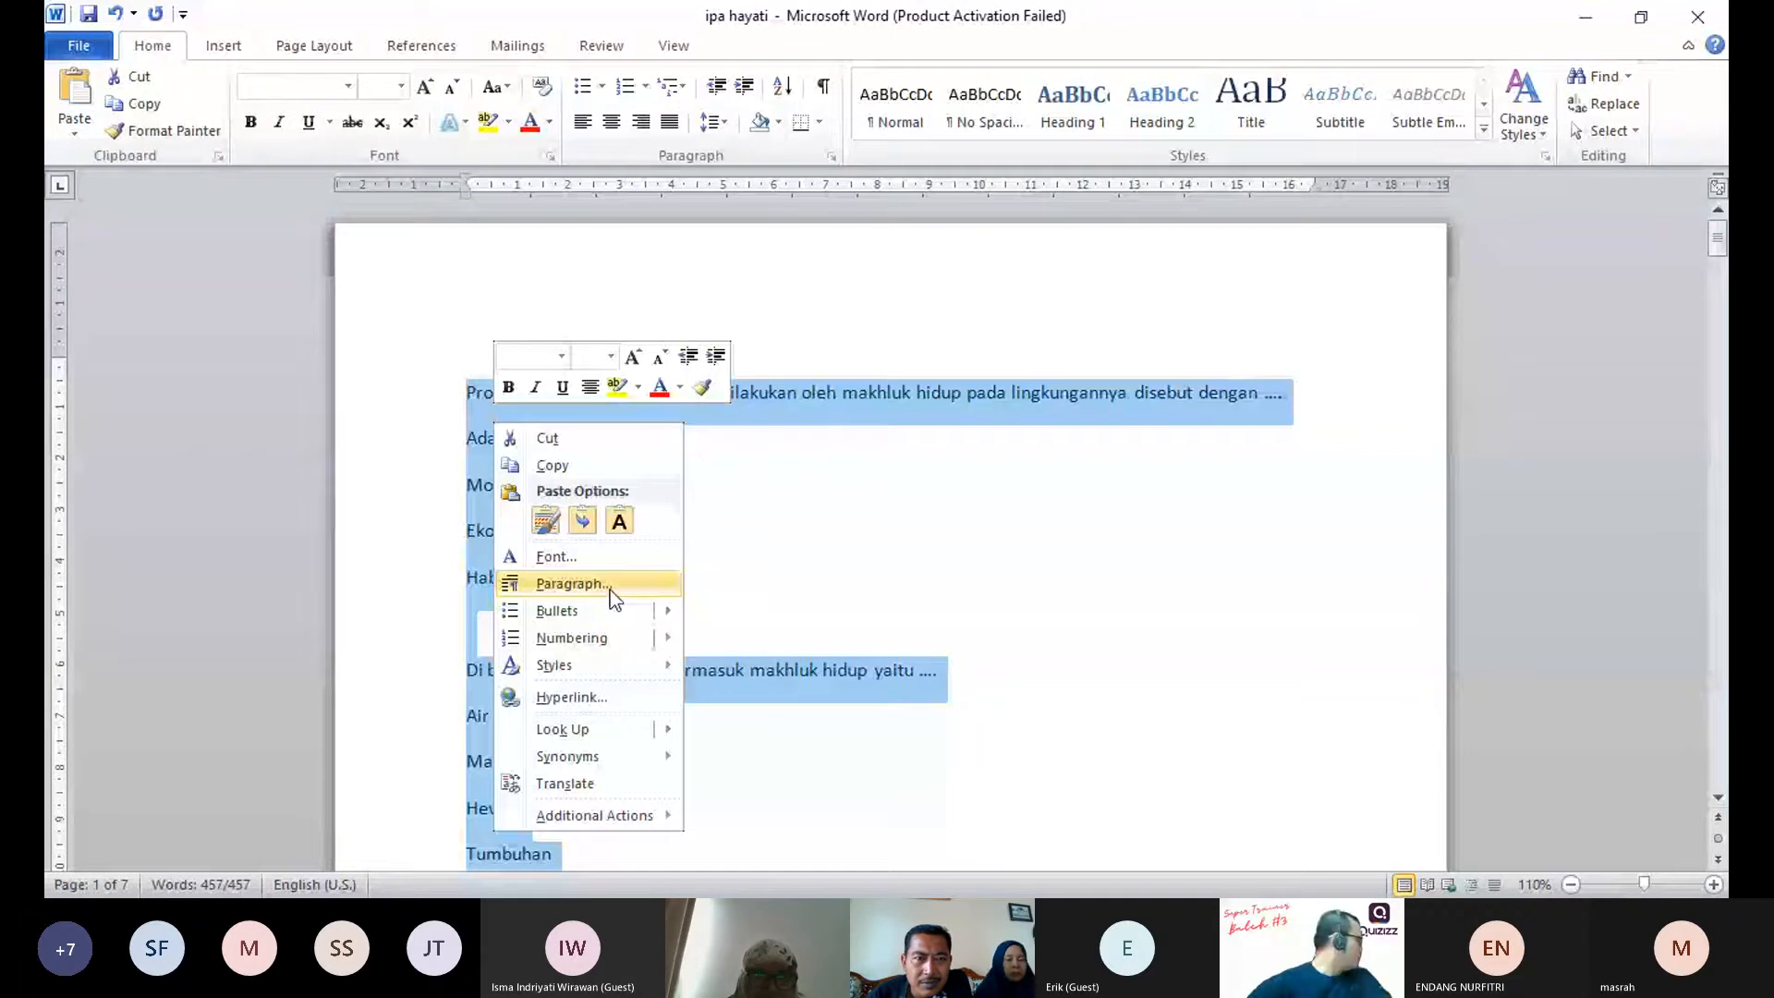
left_click(610, 589)
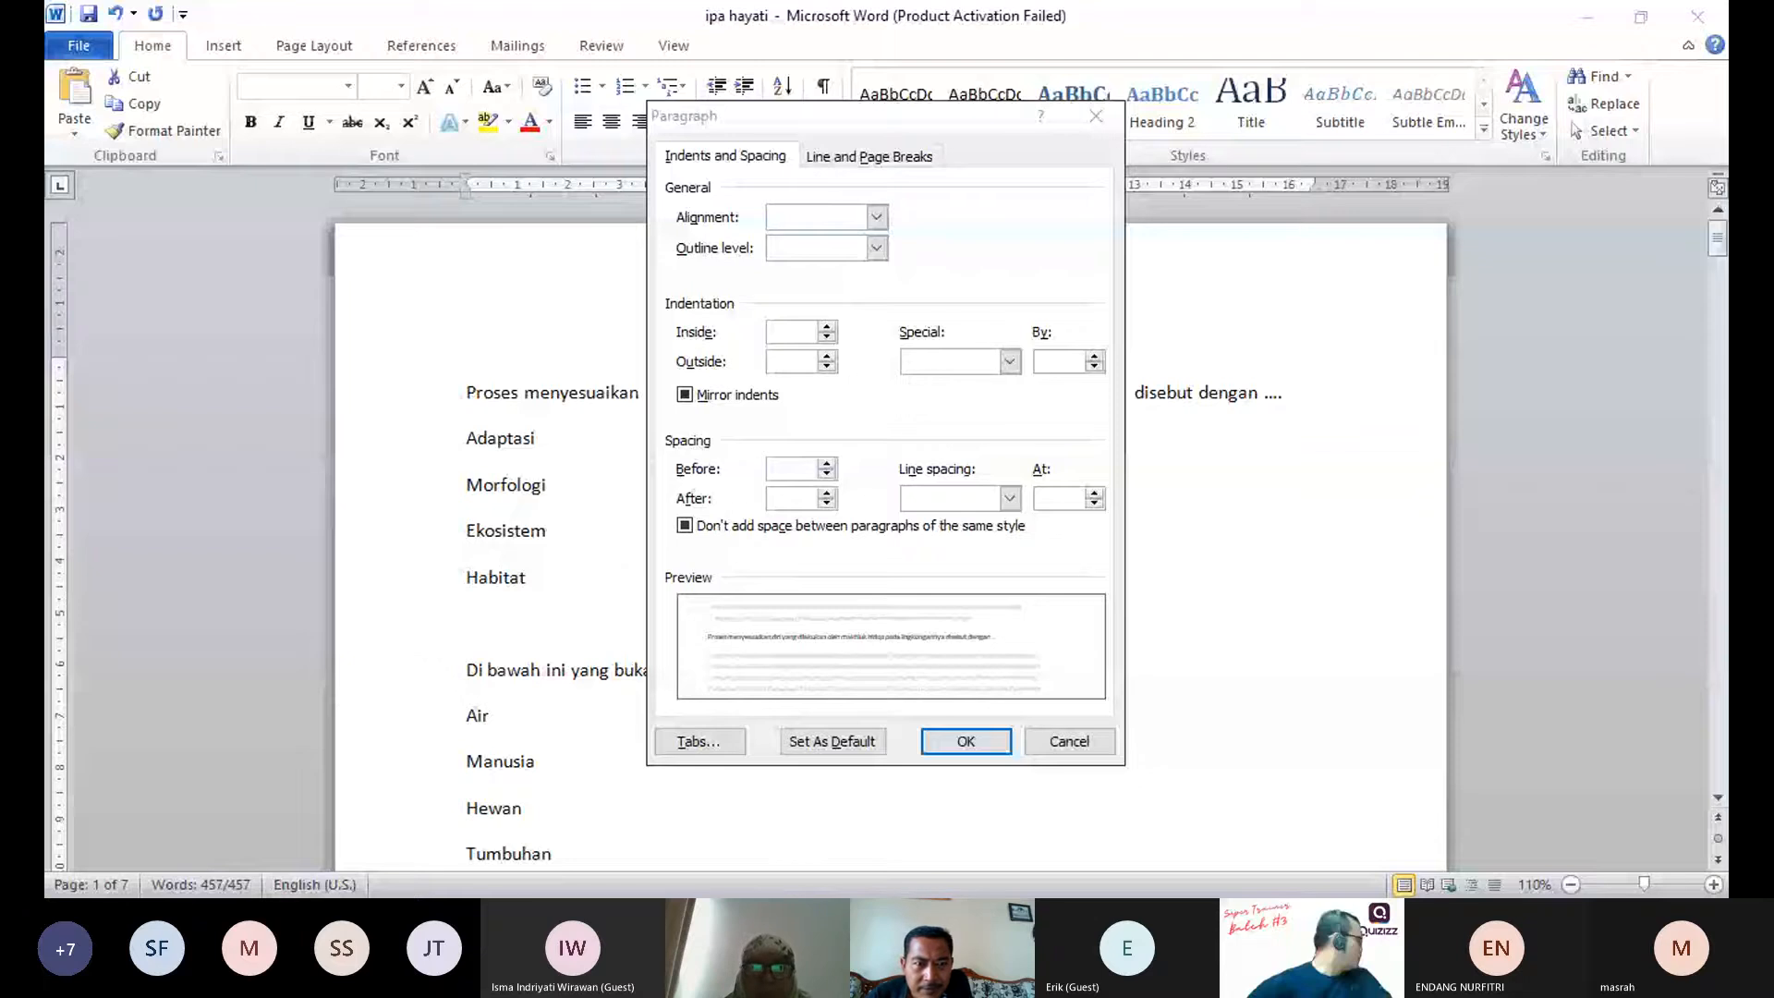
left_click(827, 467)
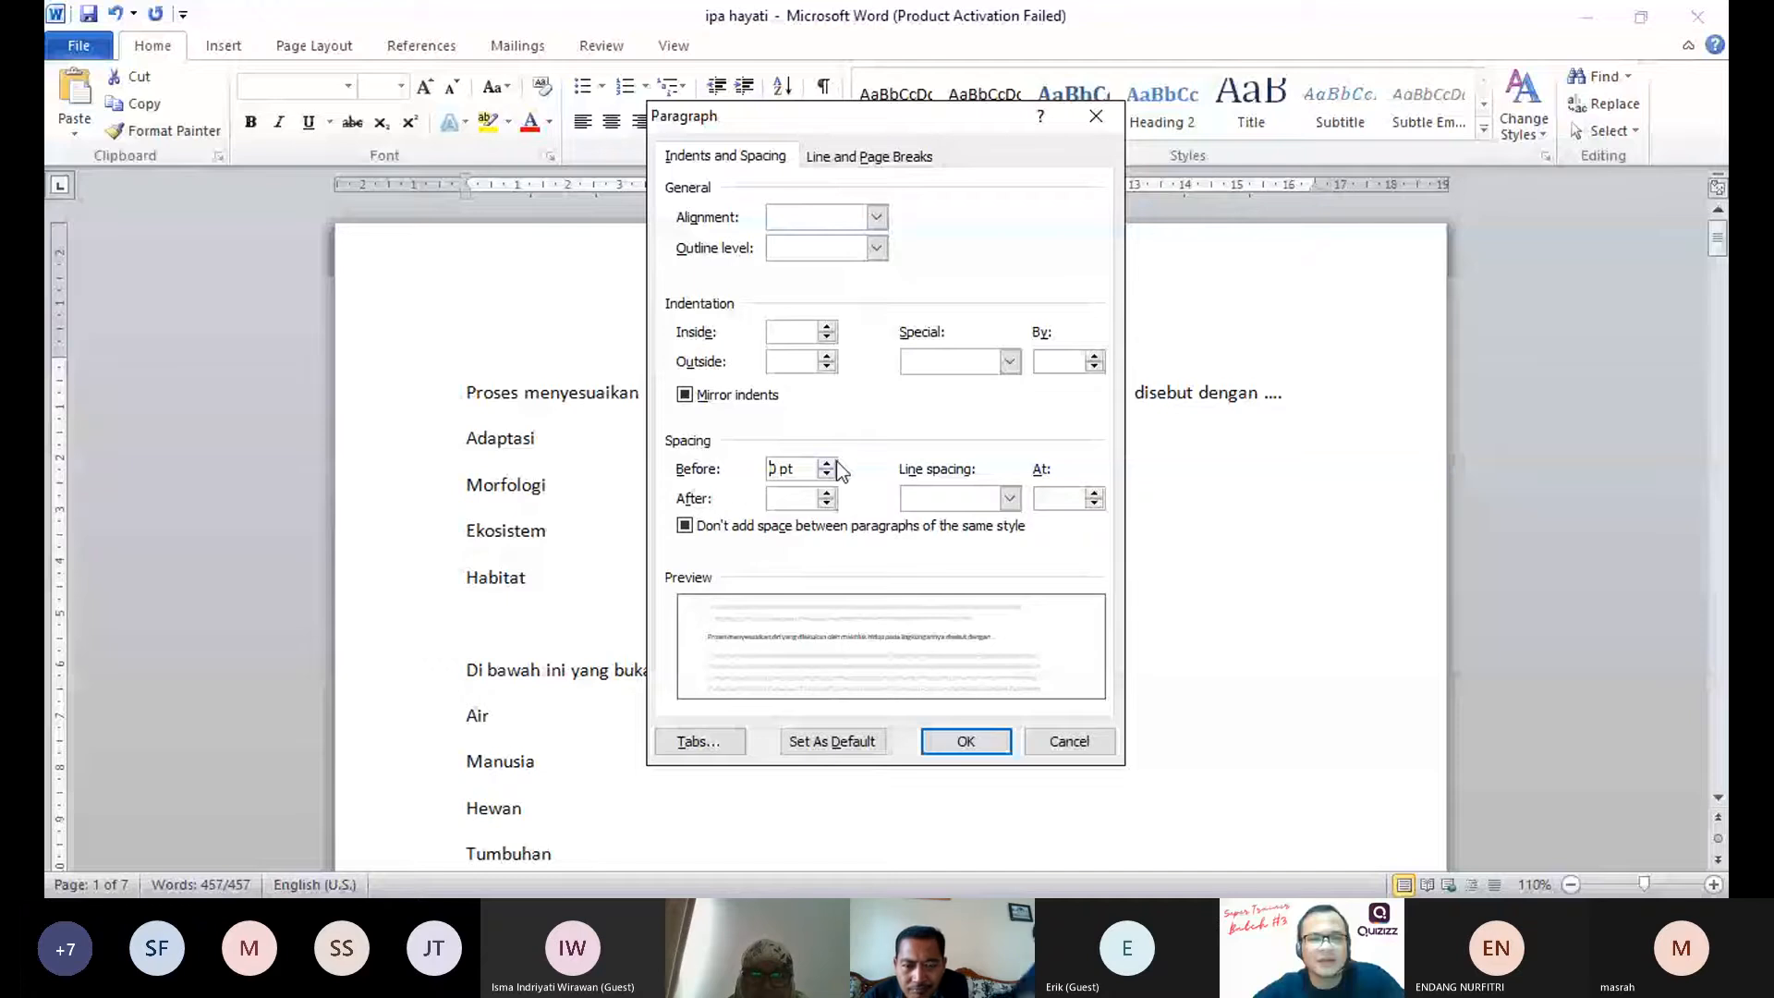
left_click(827, 494)
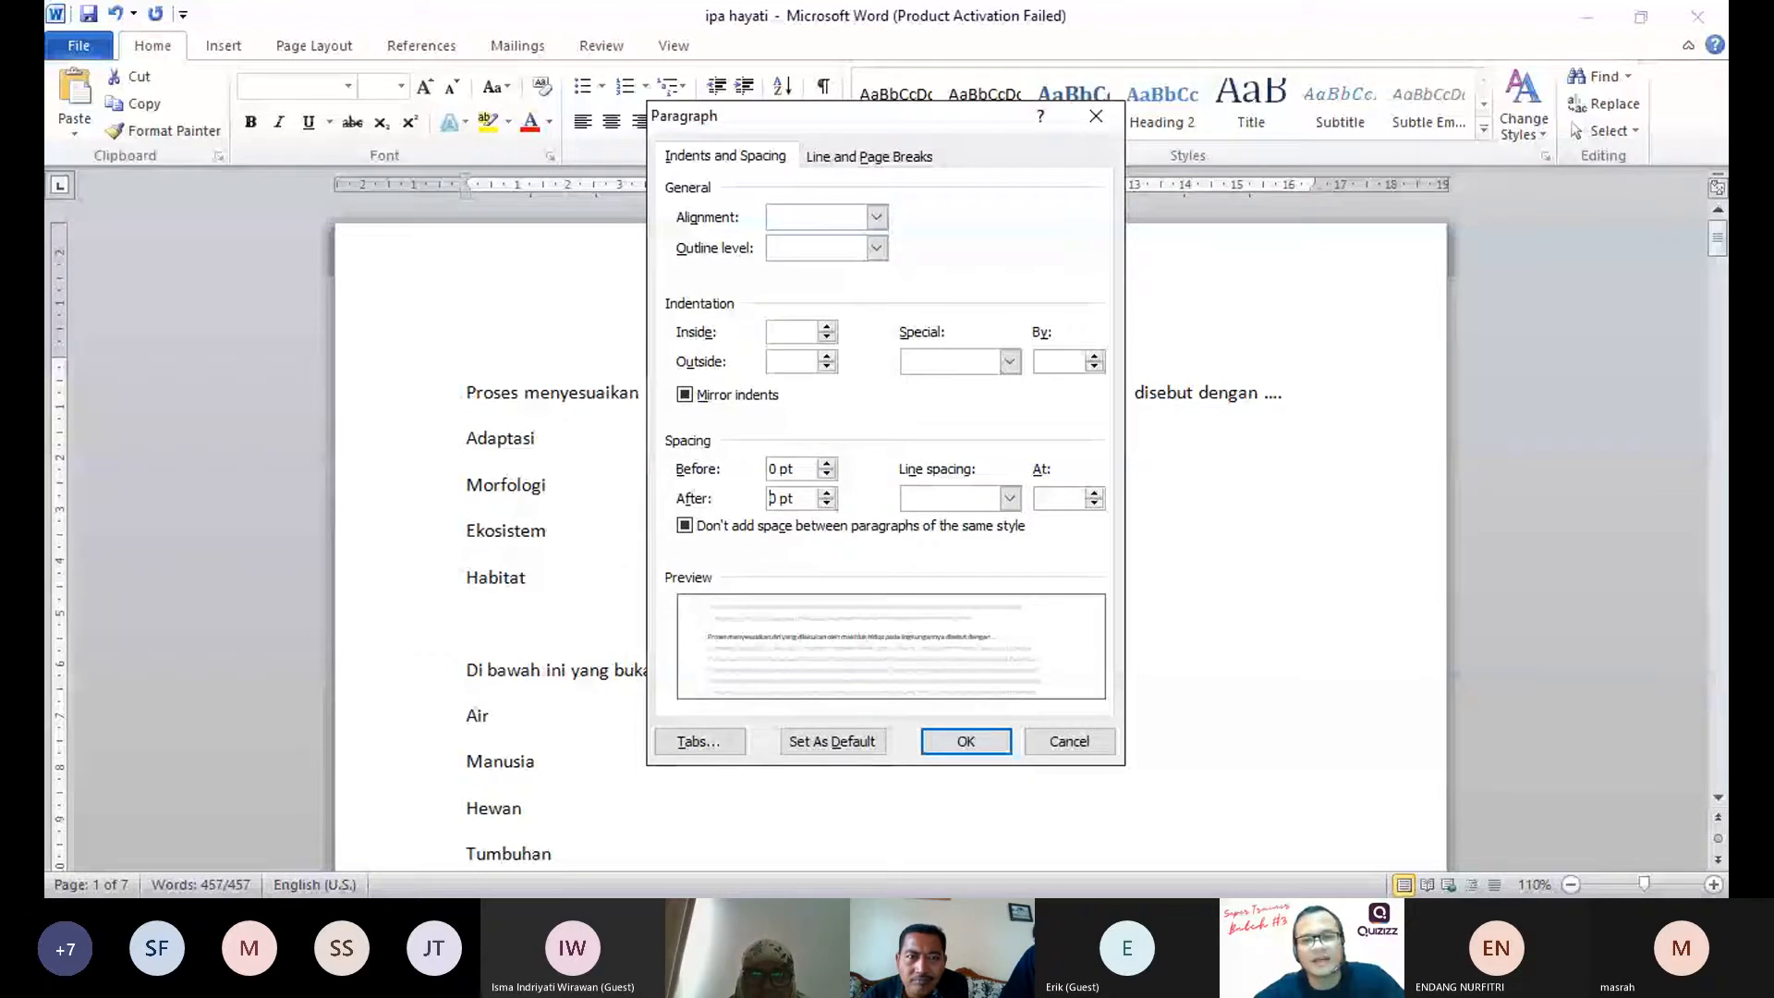
left_click(1010, 498)
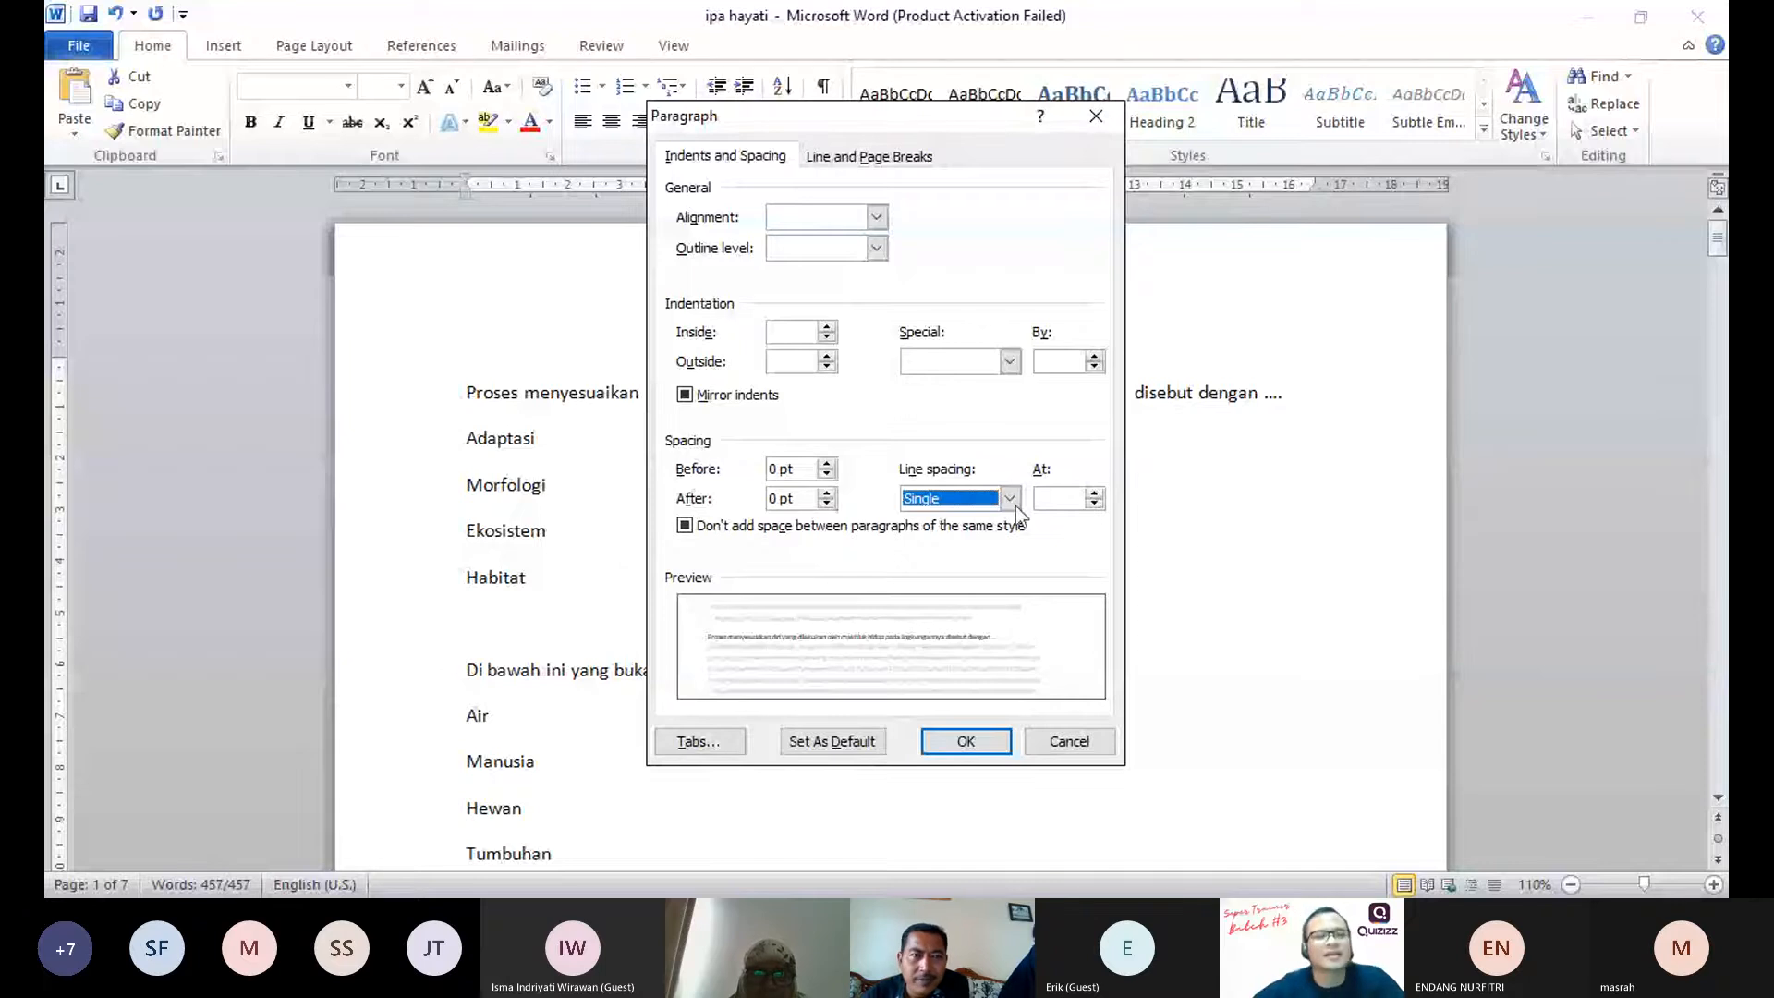
left_click(966, 741)
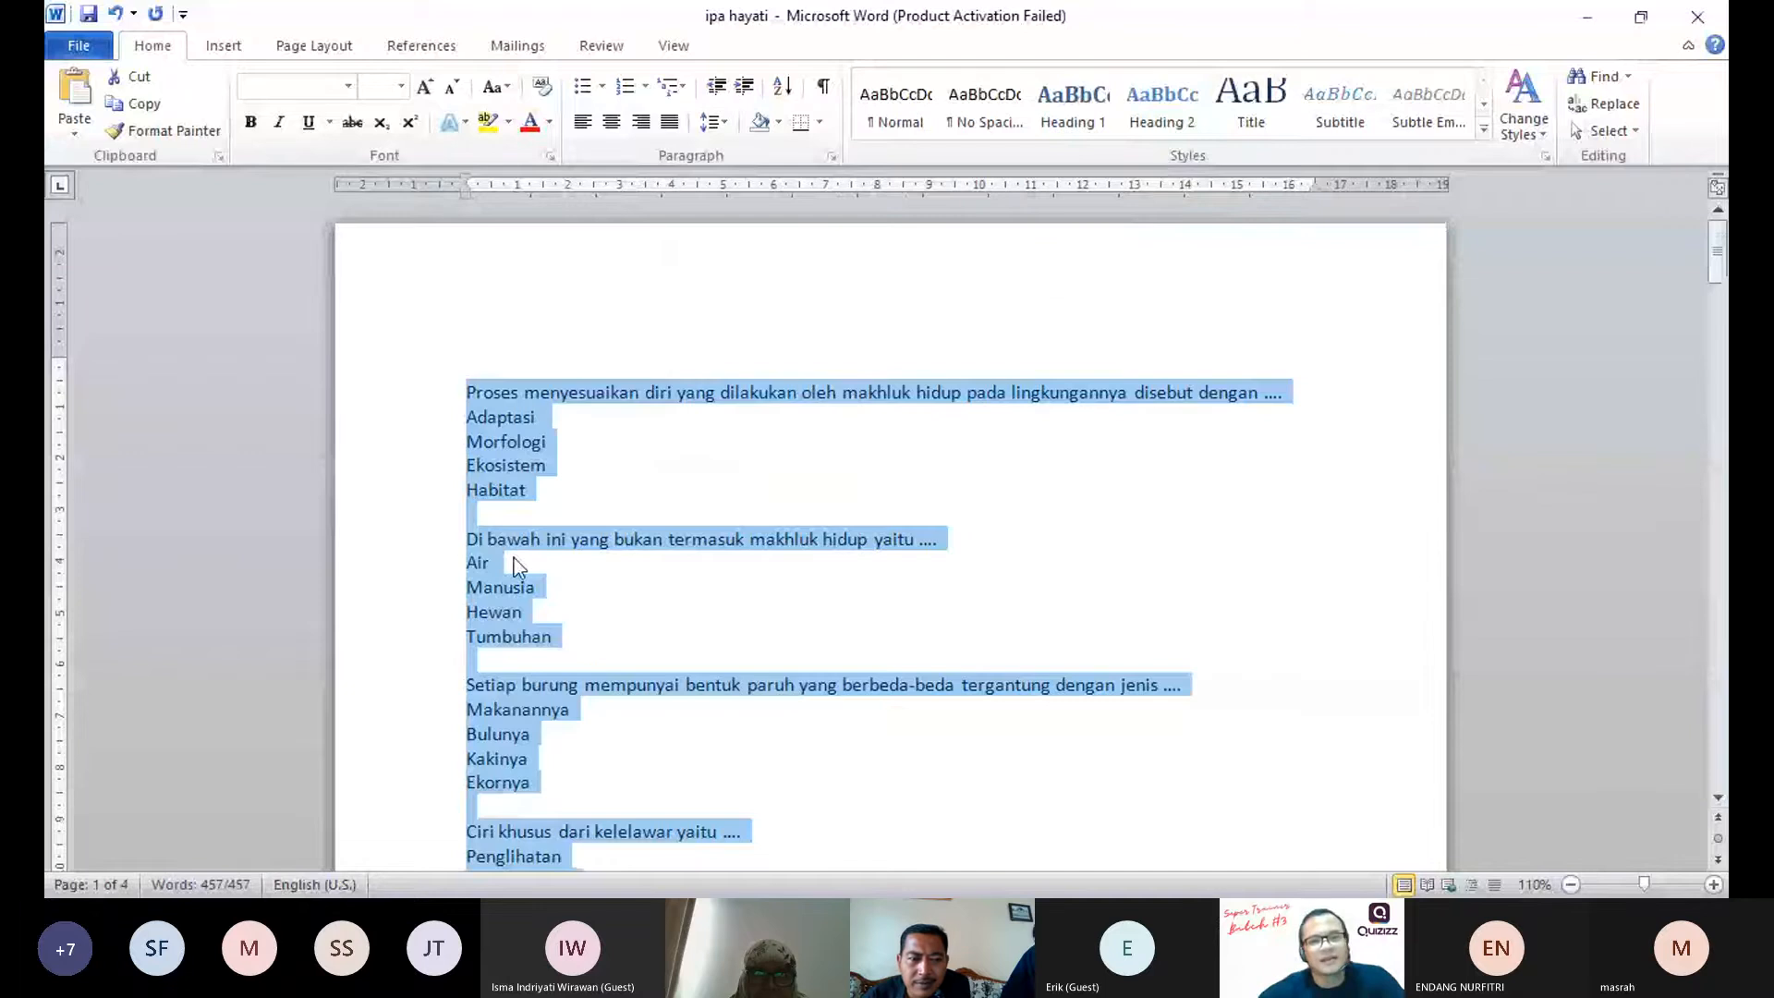
scroll(532, 538, "down", 10)
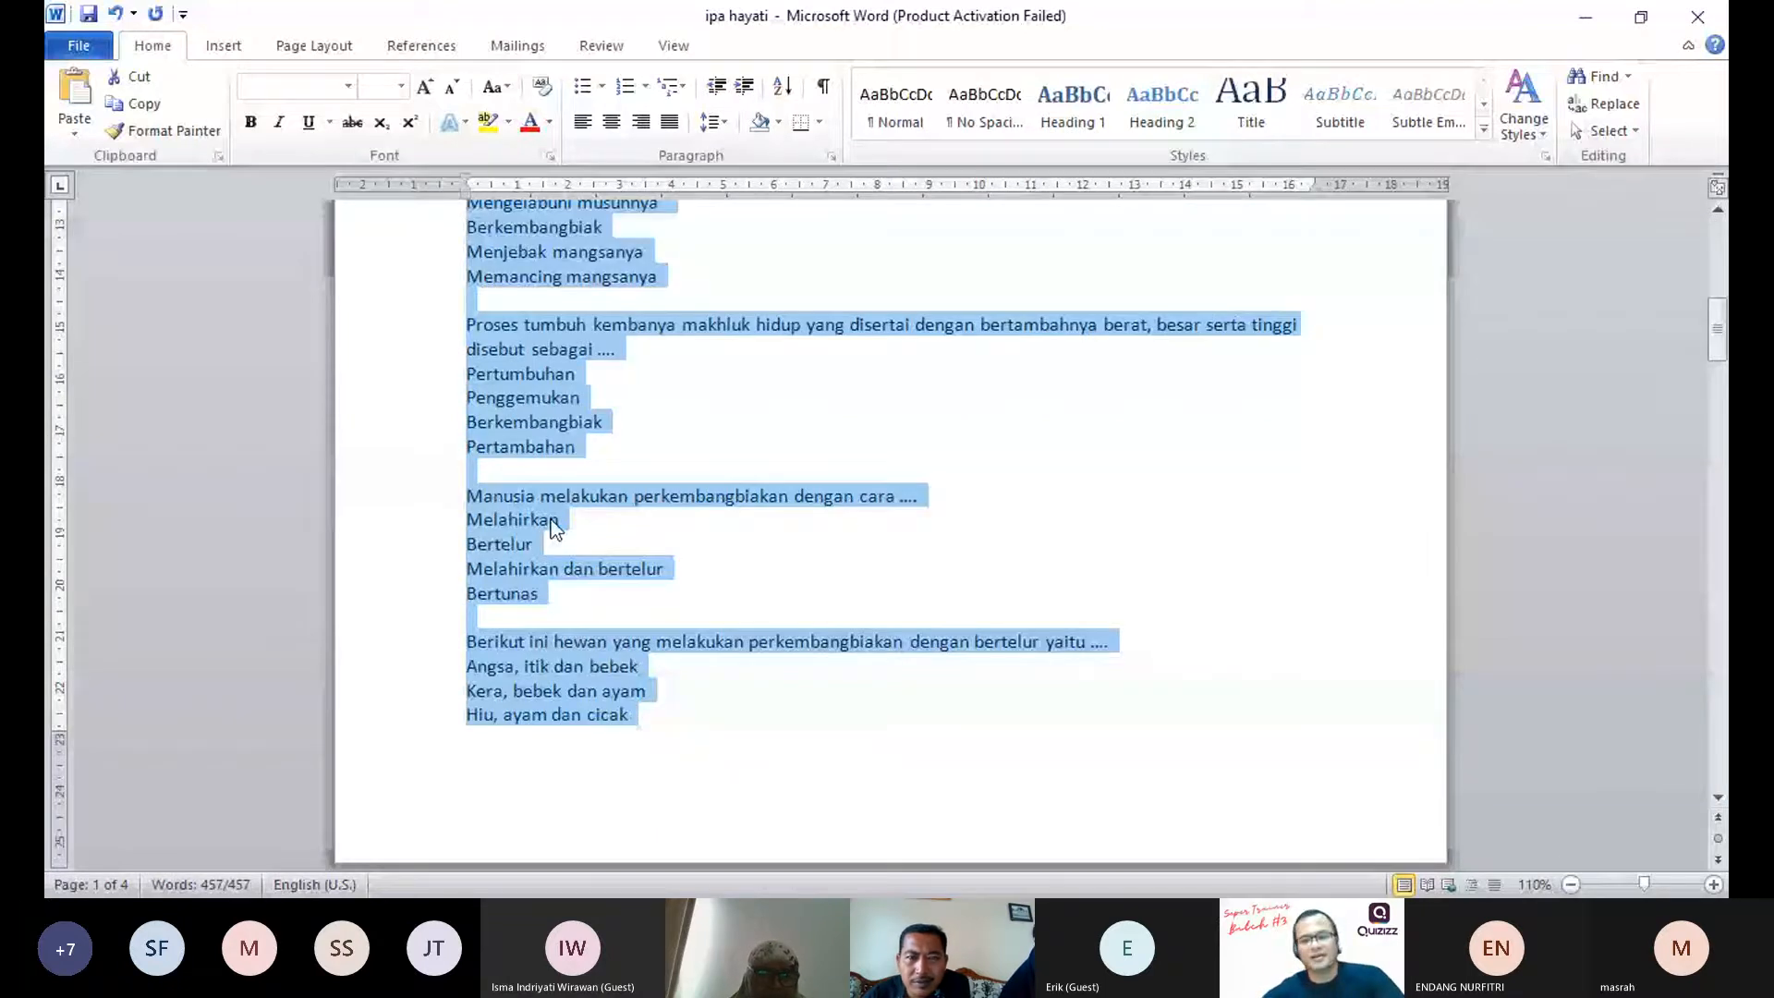
scroll(876, 630, "up", 15)
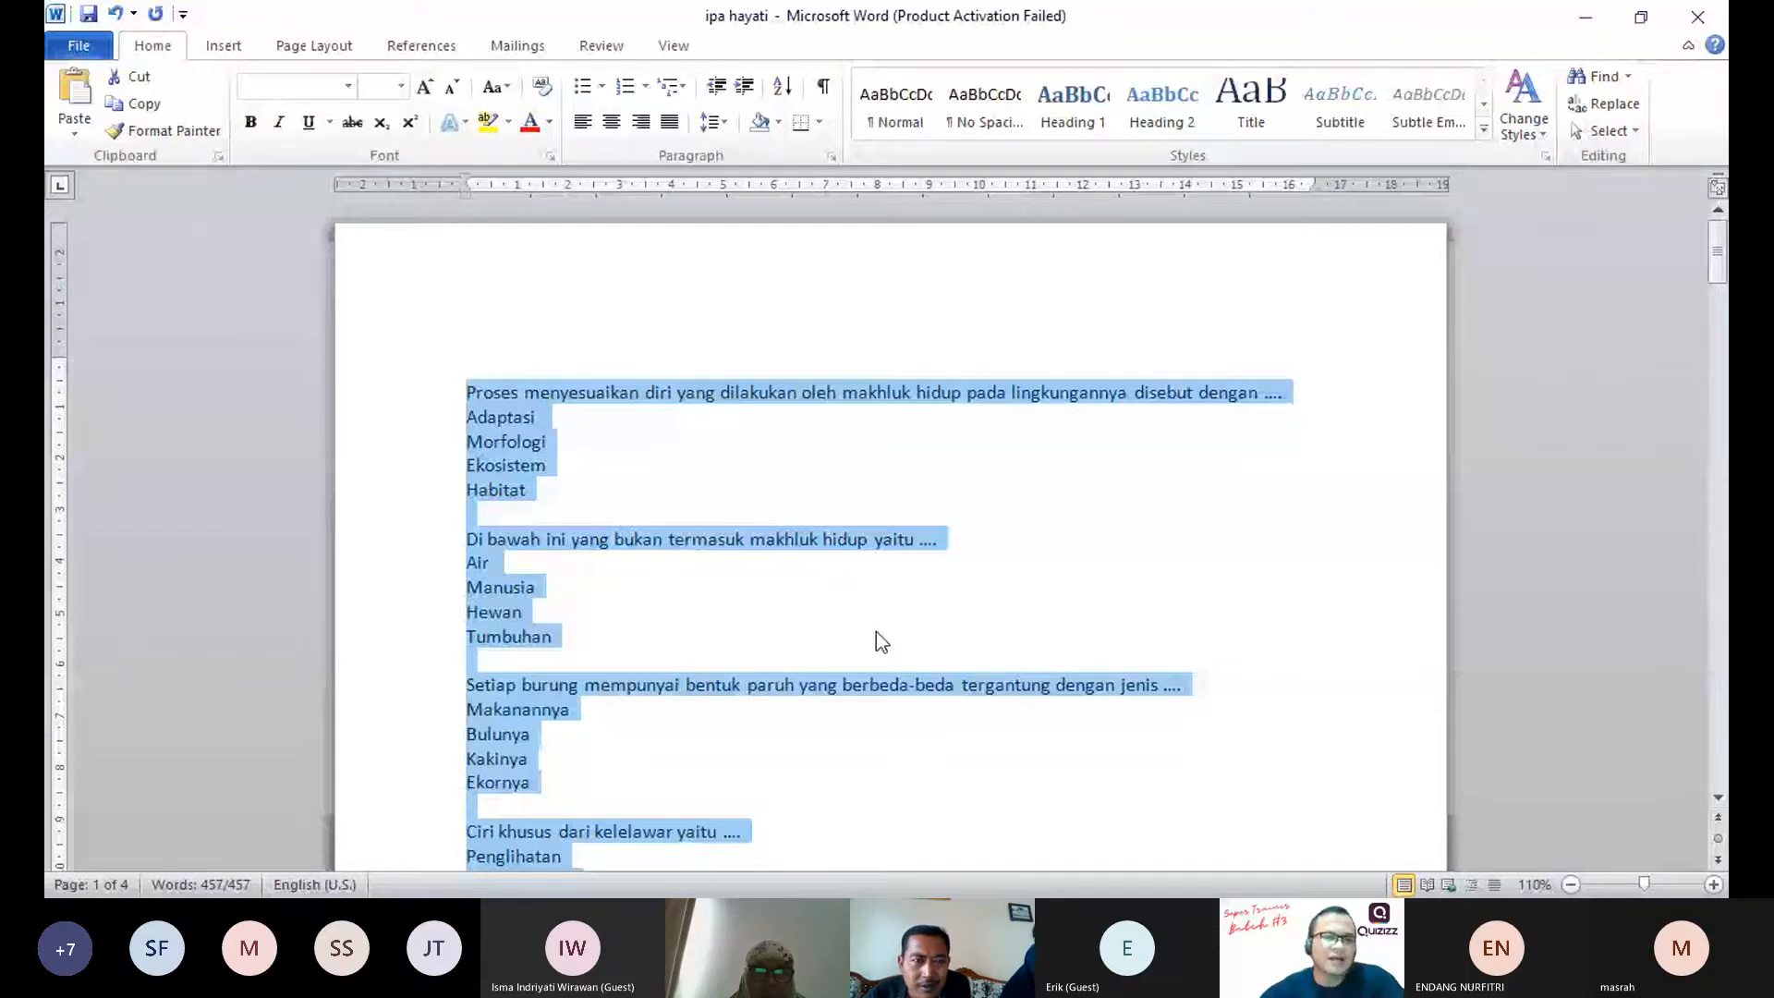
Step: Examine the grouping and spacing of the first three questions with their answer options
left_click(445, 666)
scroll(444, 666, "up", 3)
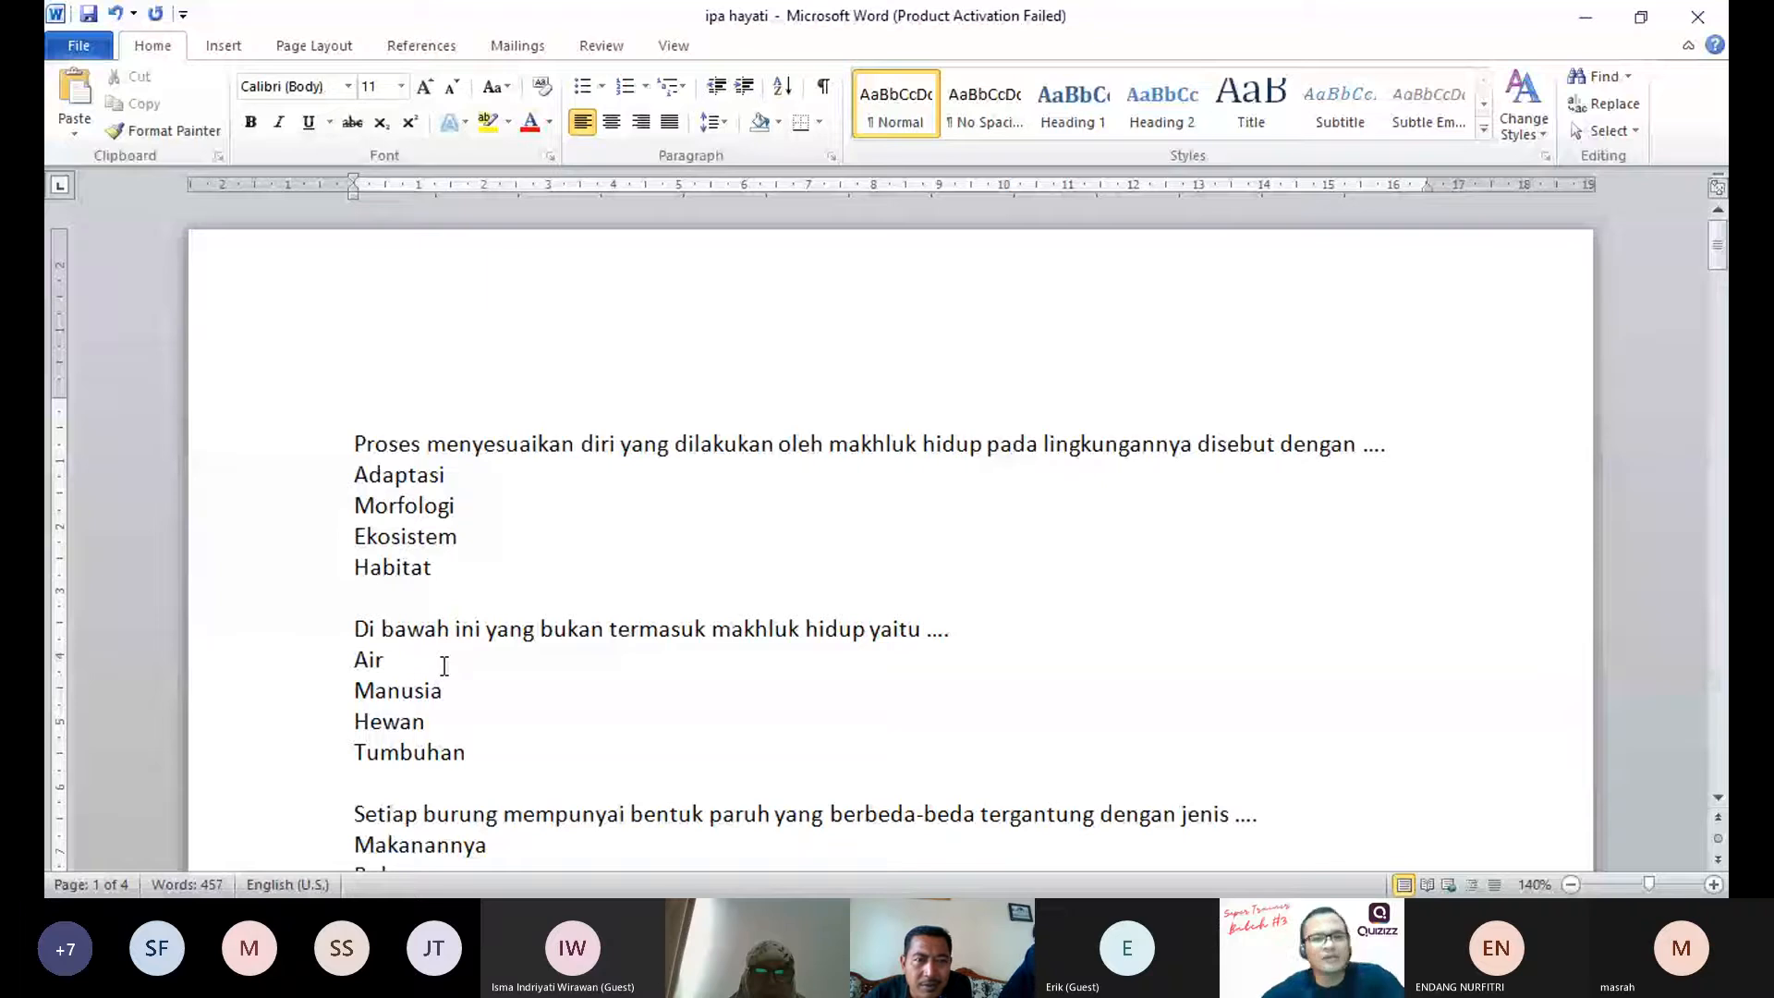
left_click_drag(355, 445, 483, 601)
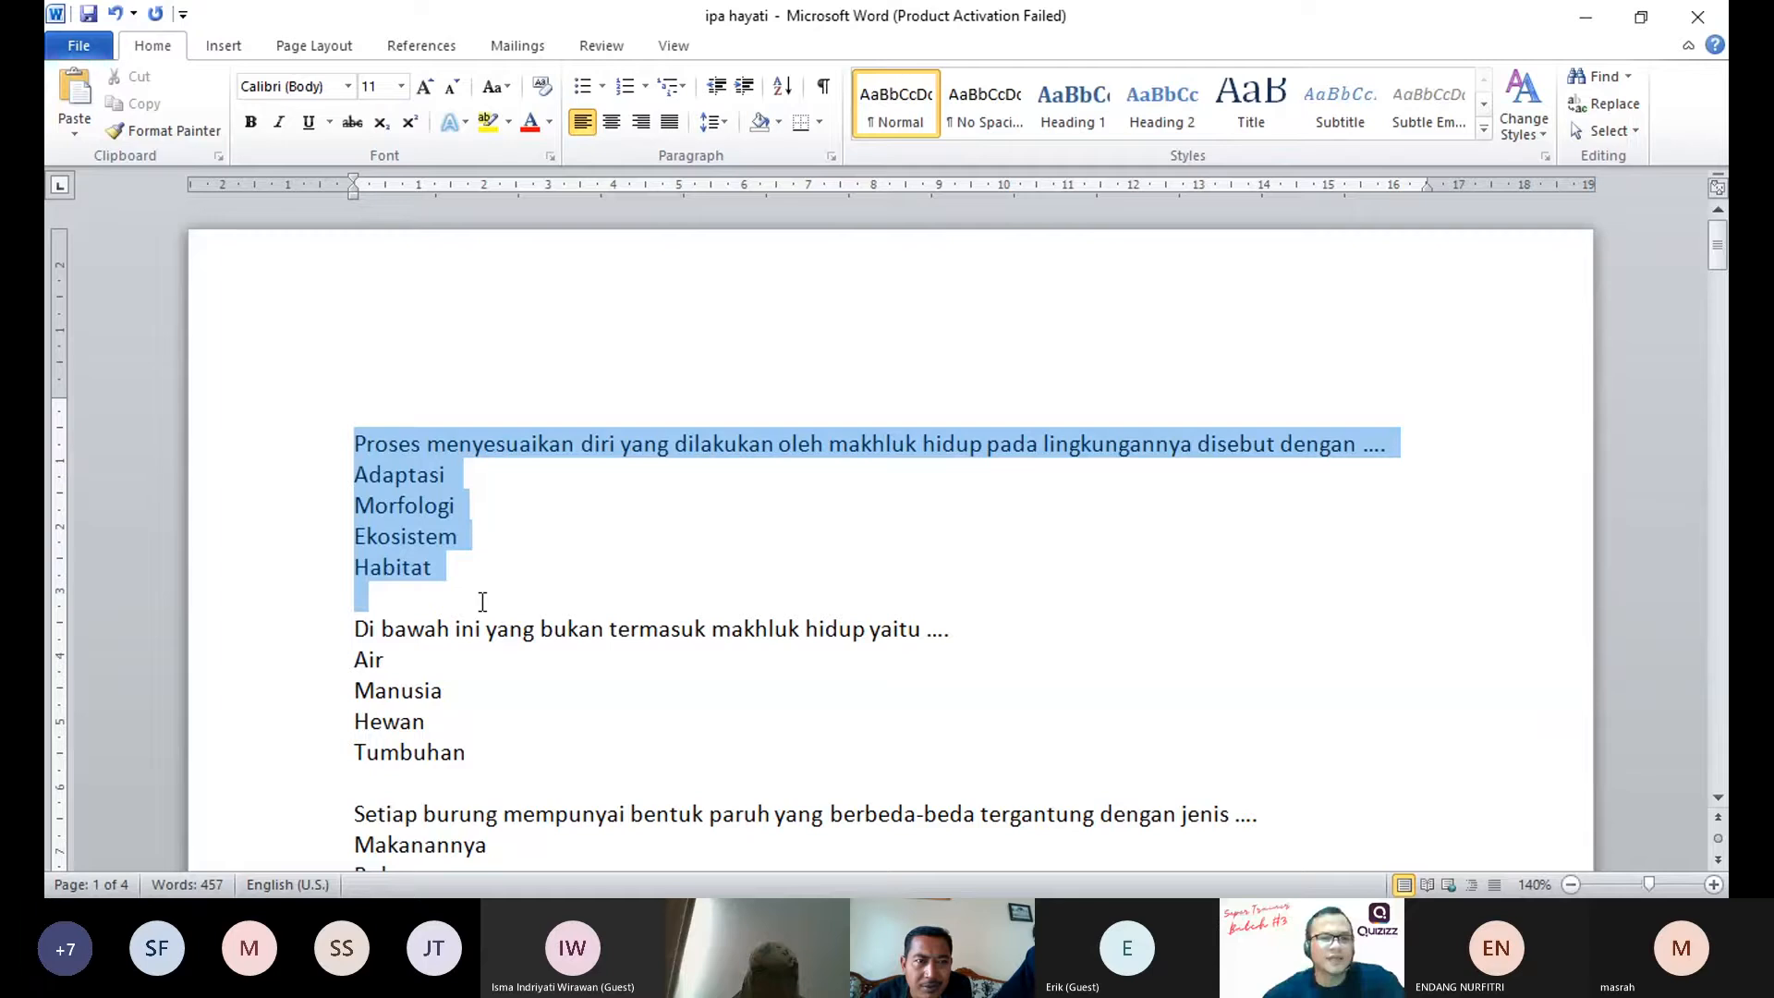
key("shift+Down")
key("shift+Down")
key("shift+Down")
key("shift+Down")
key("shift+Down")
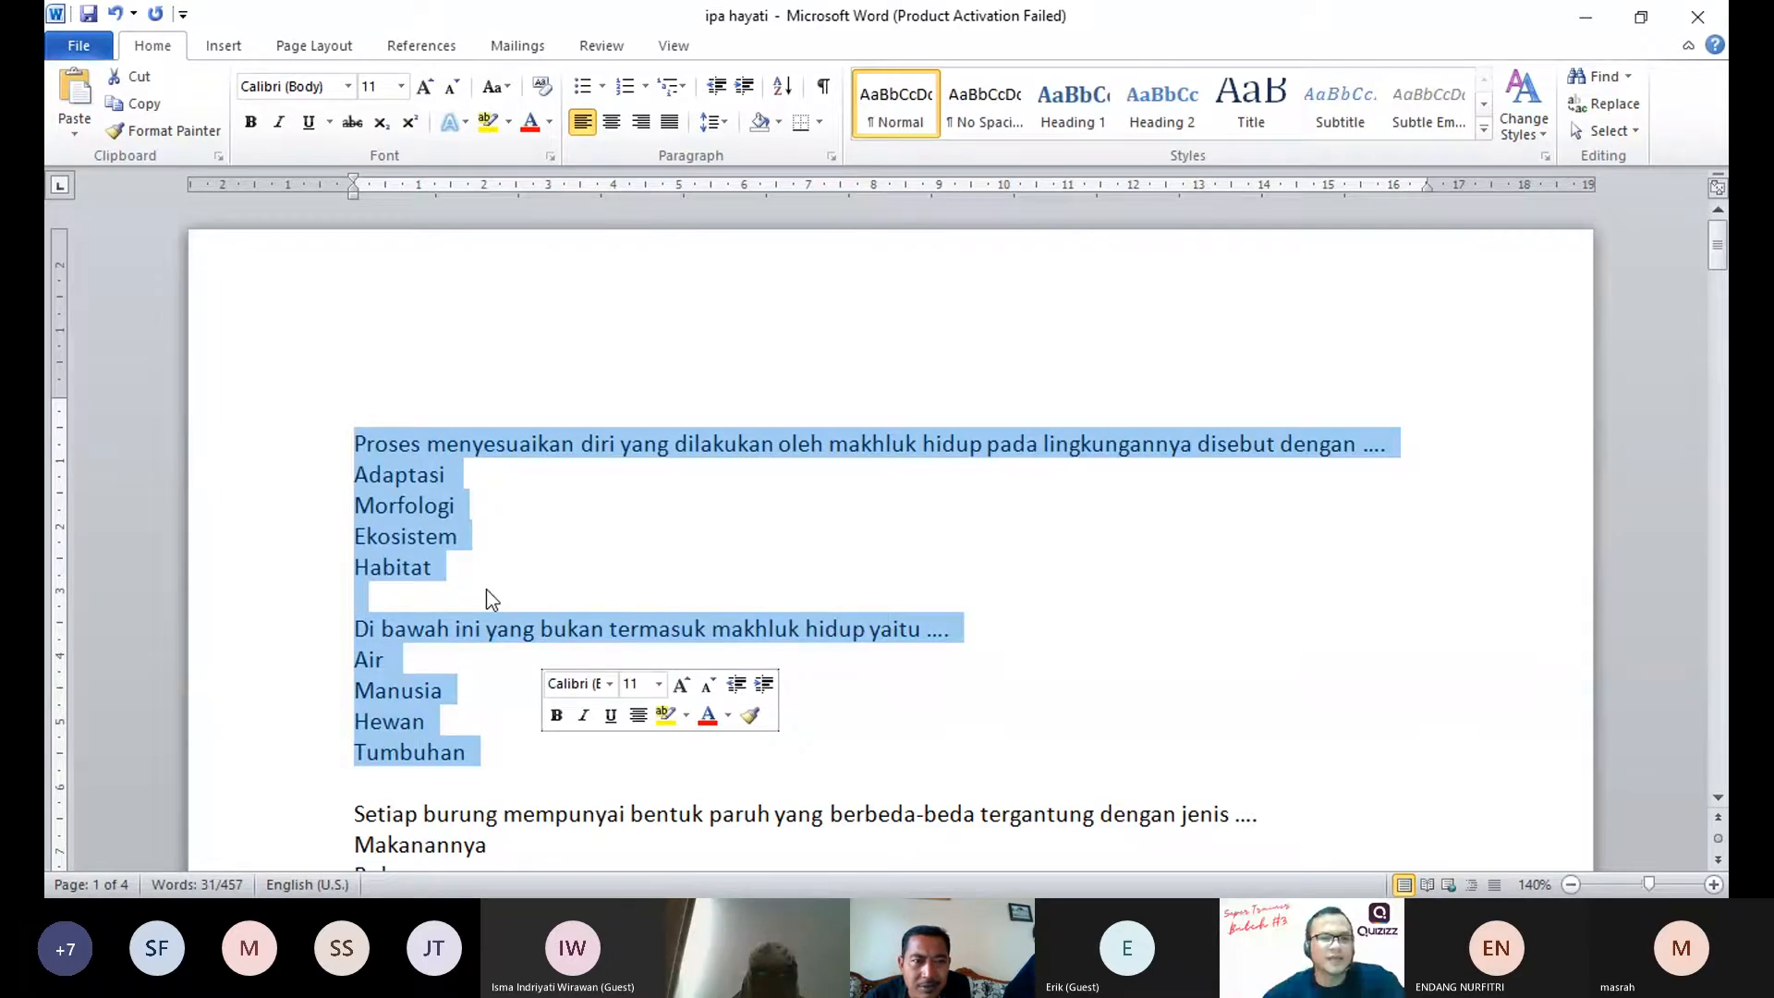
scroll(487, 592, "down", 2)
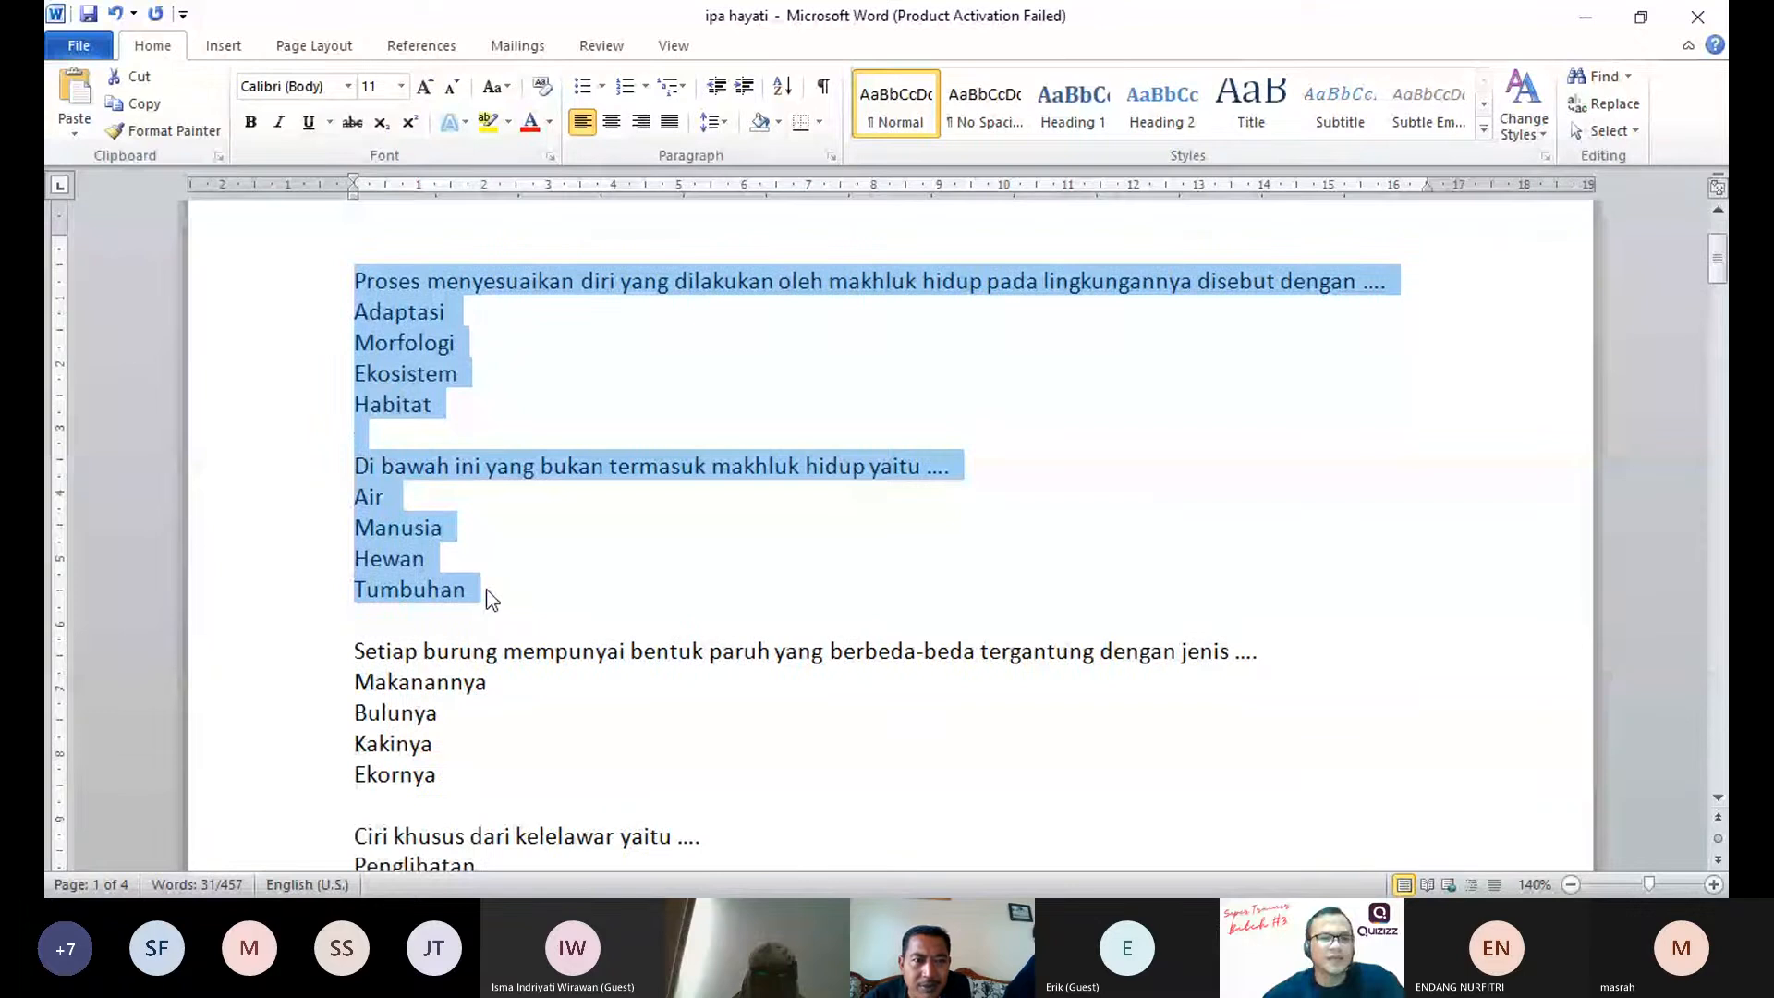
left_click_drag(354, 651, 445, 776)
scroll(563, 568, "up", 2)
left_click(355, 566)
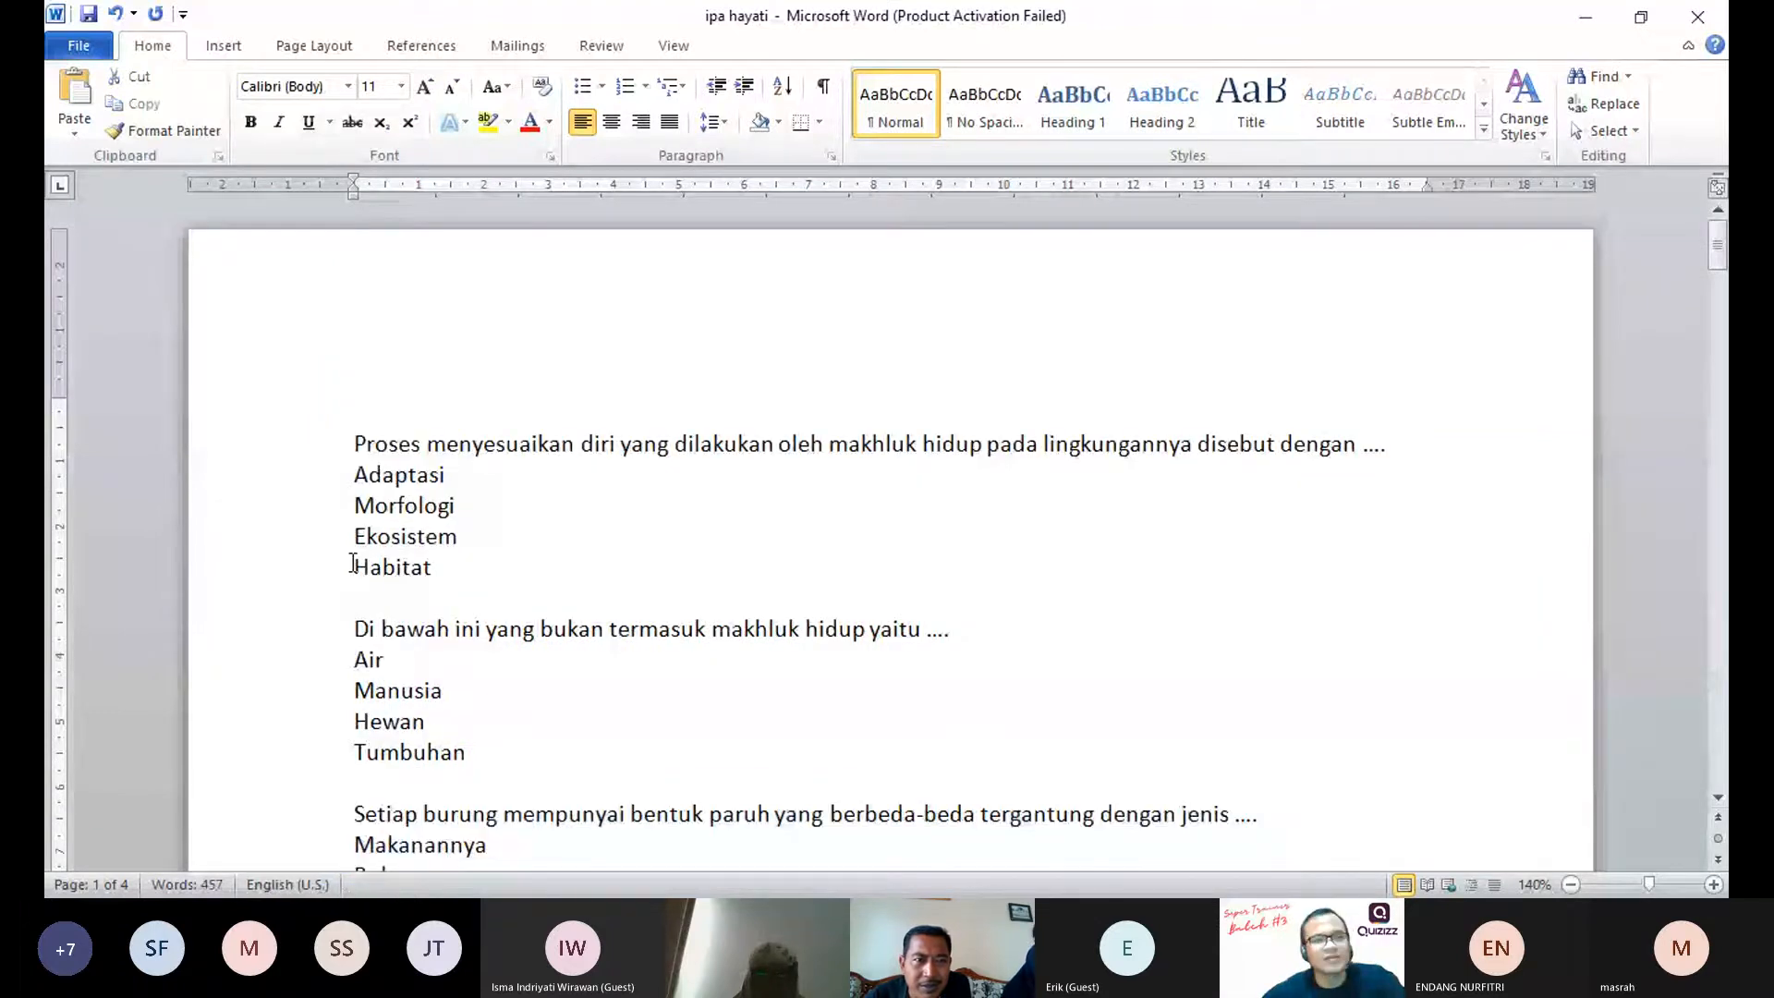
Step: Check the line layout of the following question blocks, and view the first question enlarged to 170%
scroll(501, 564, "down", 2)
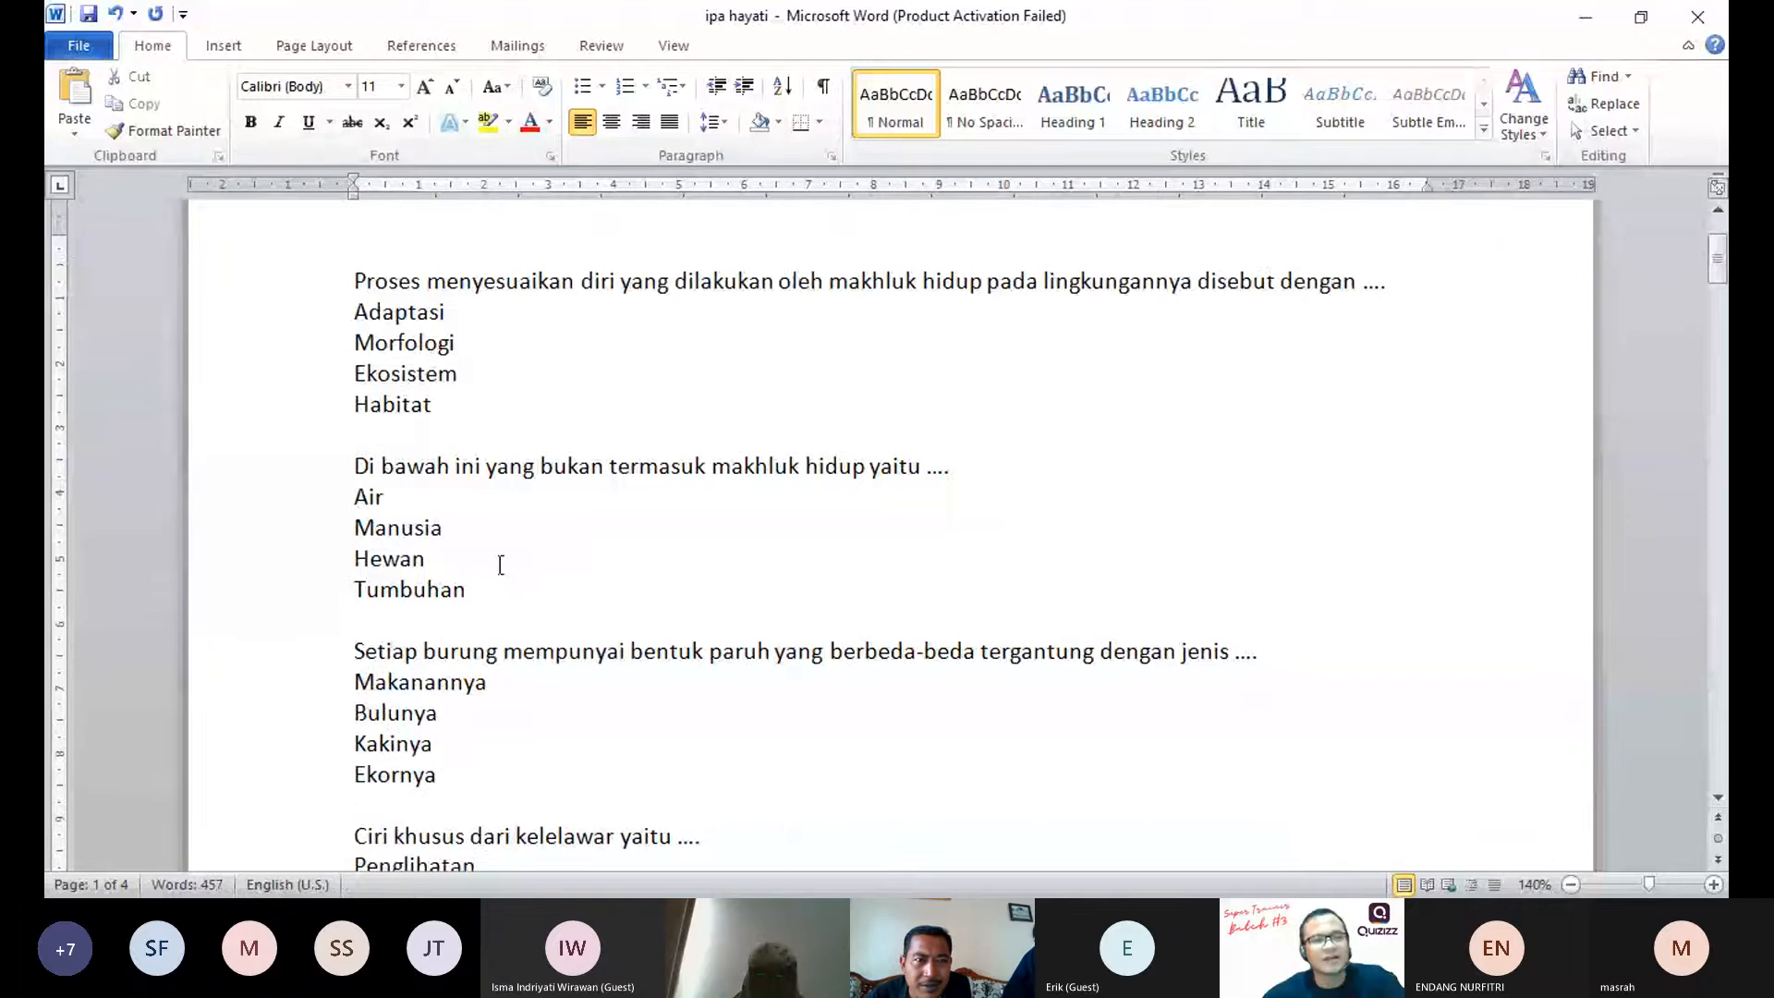
scroll(501, 564, "down", 5)
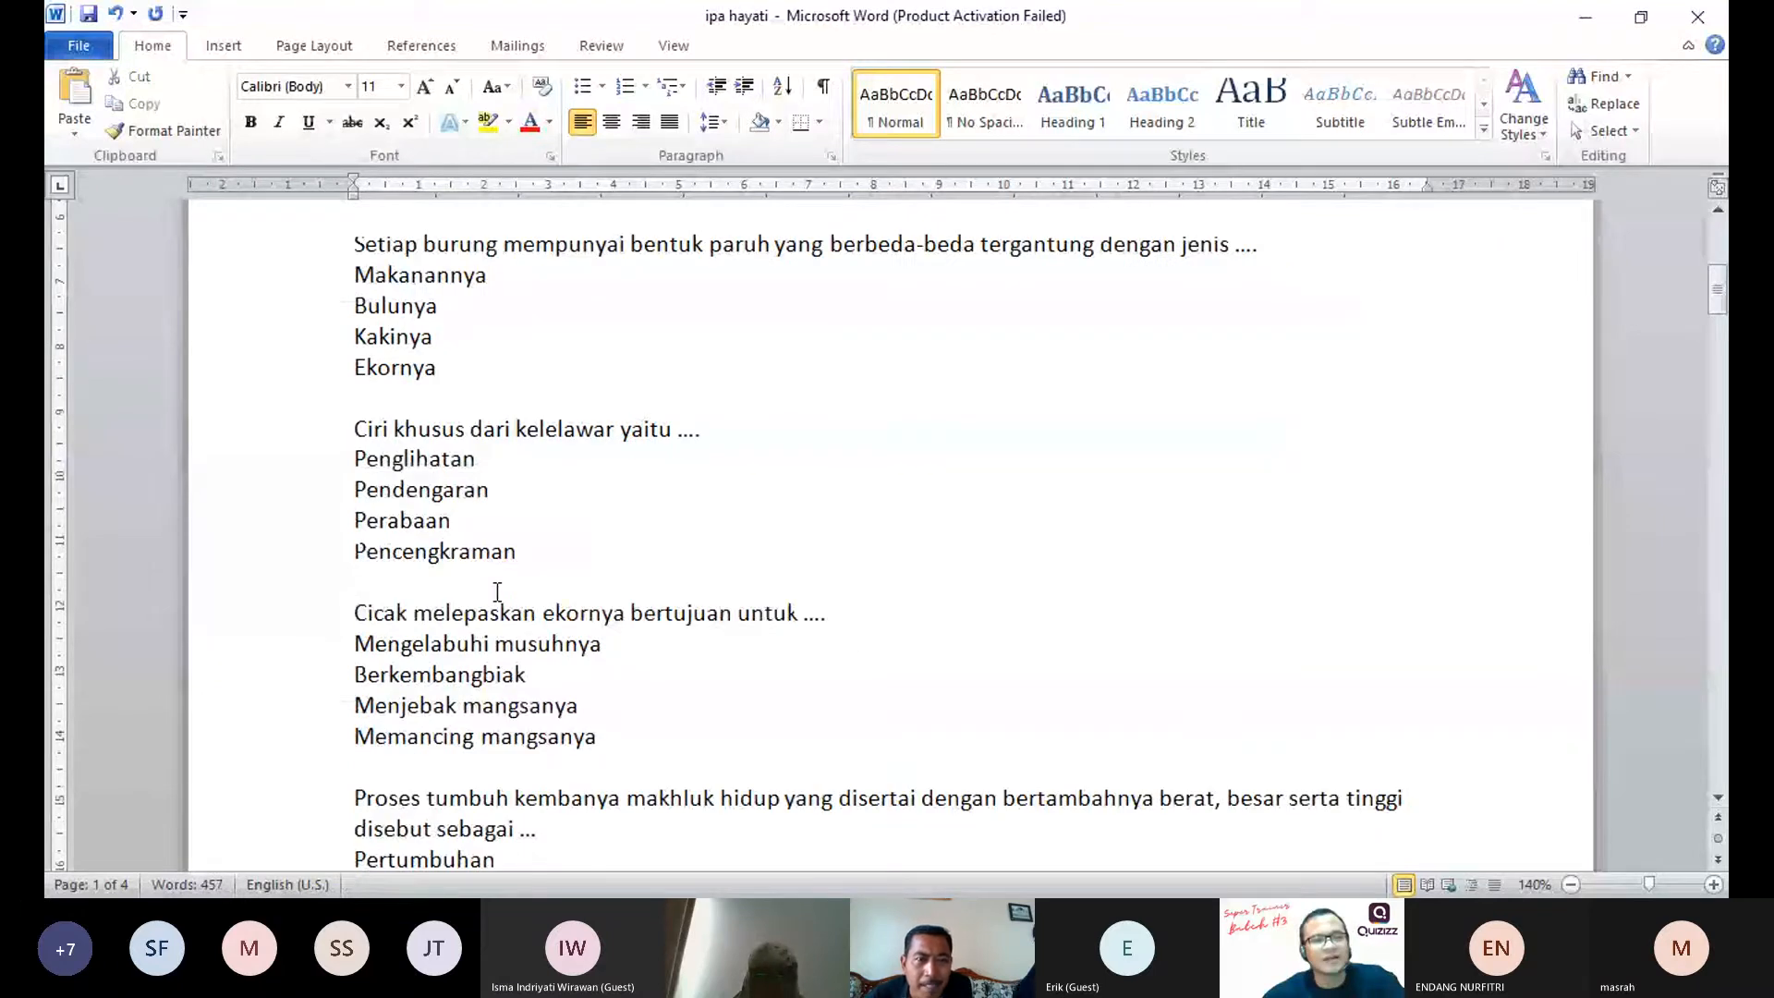
scroll(497, 591, "up", 4)
scroll(494, 562, "up", 3)
left_click(332, 447)
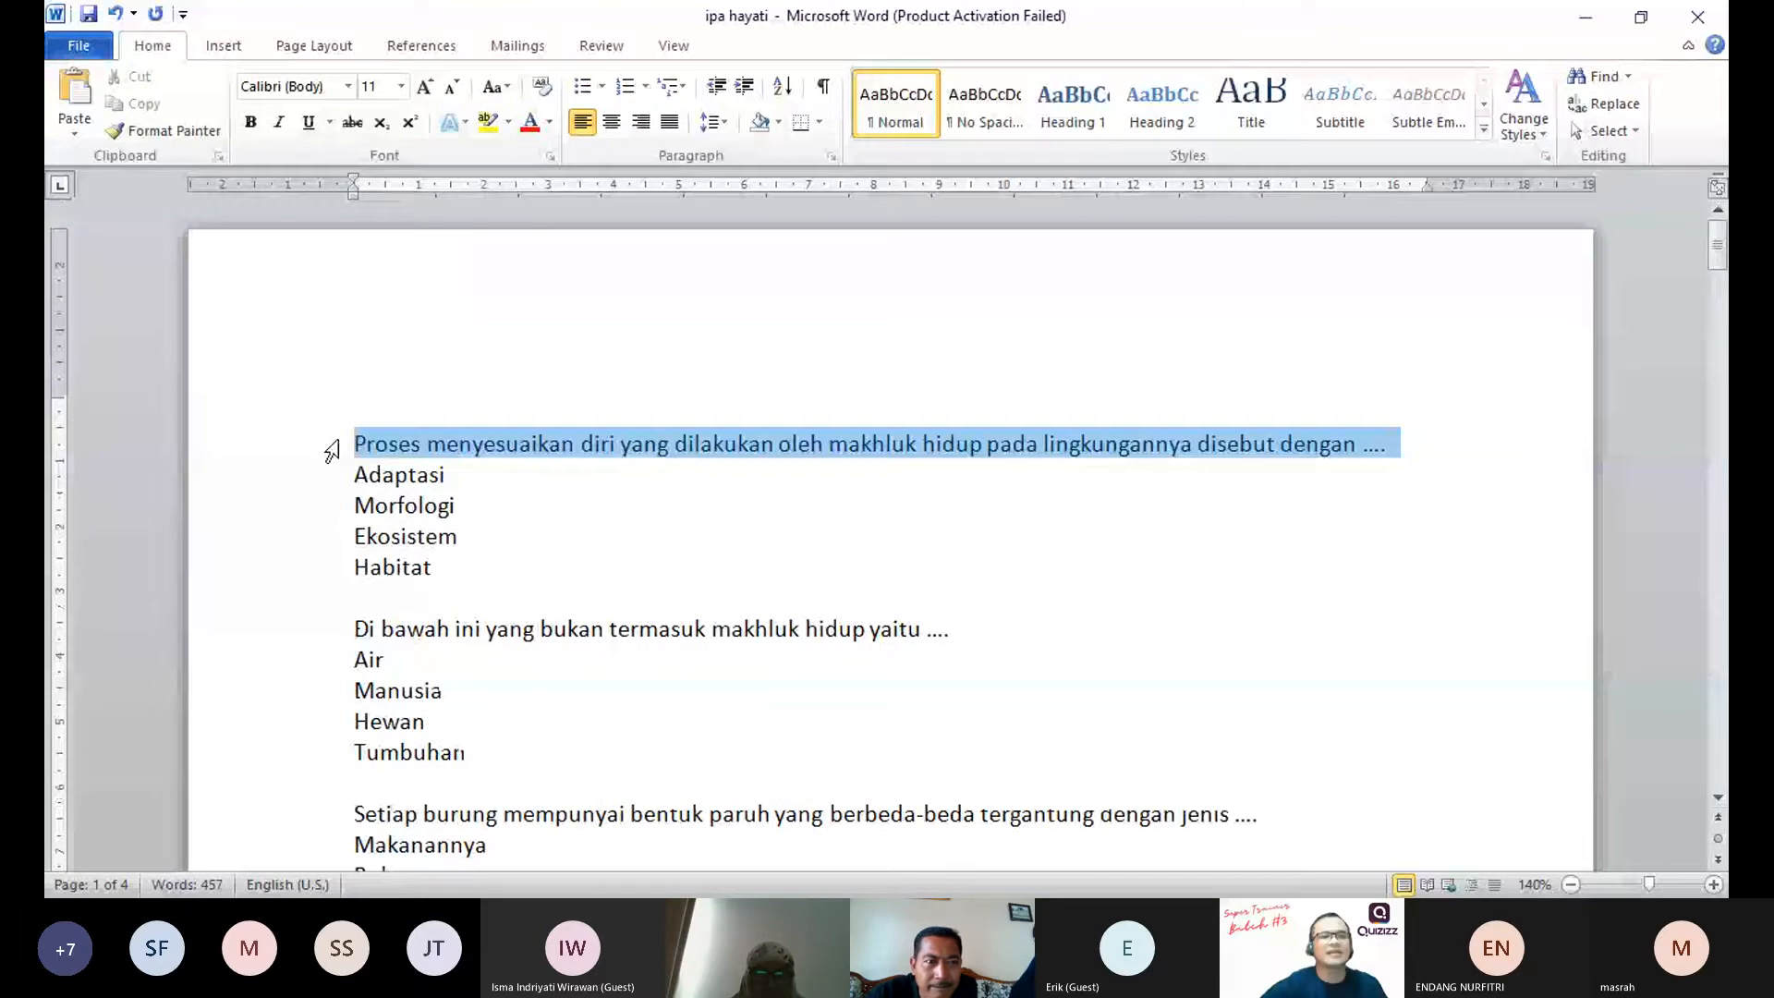
left_click(396, 477)
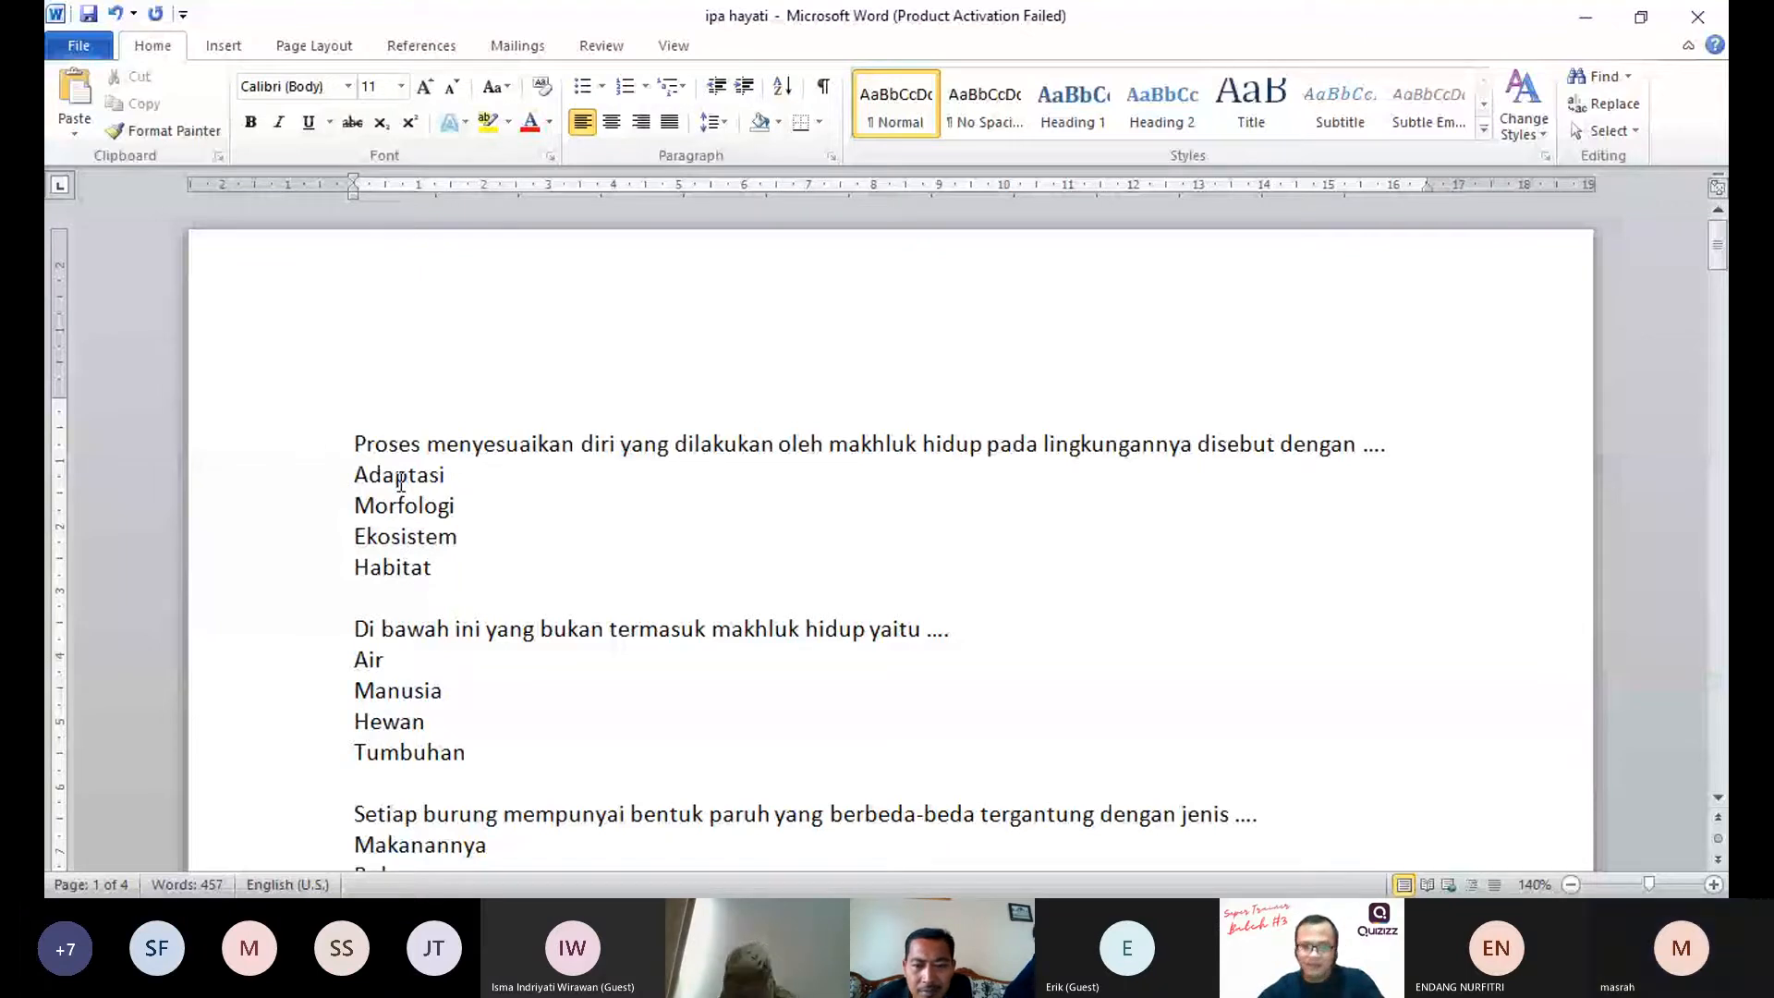
left_click(1714, 884)
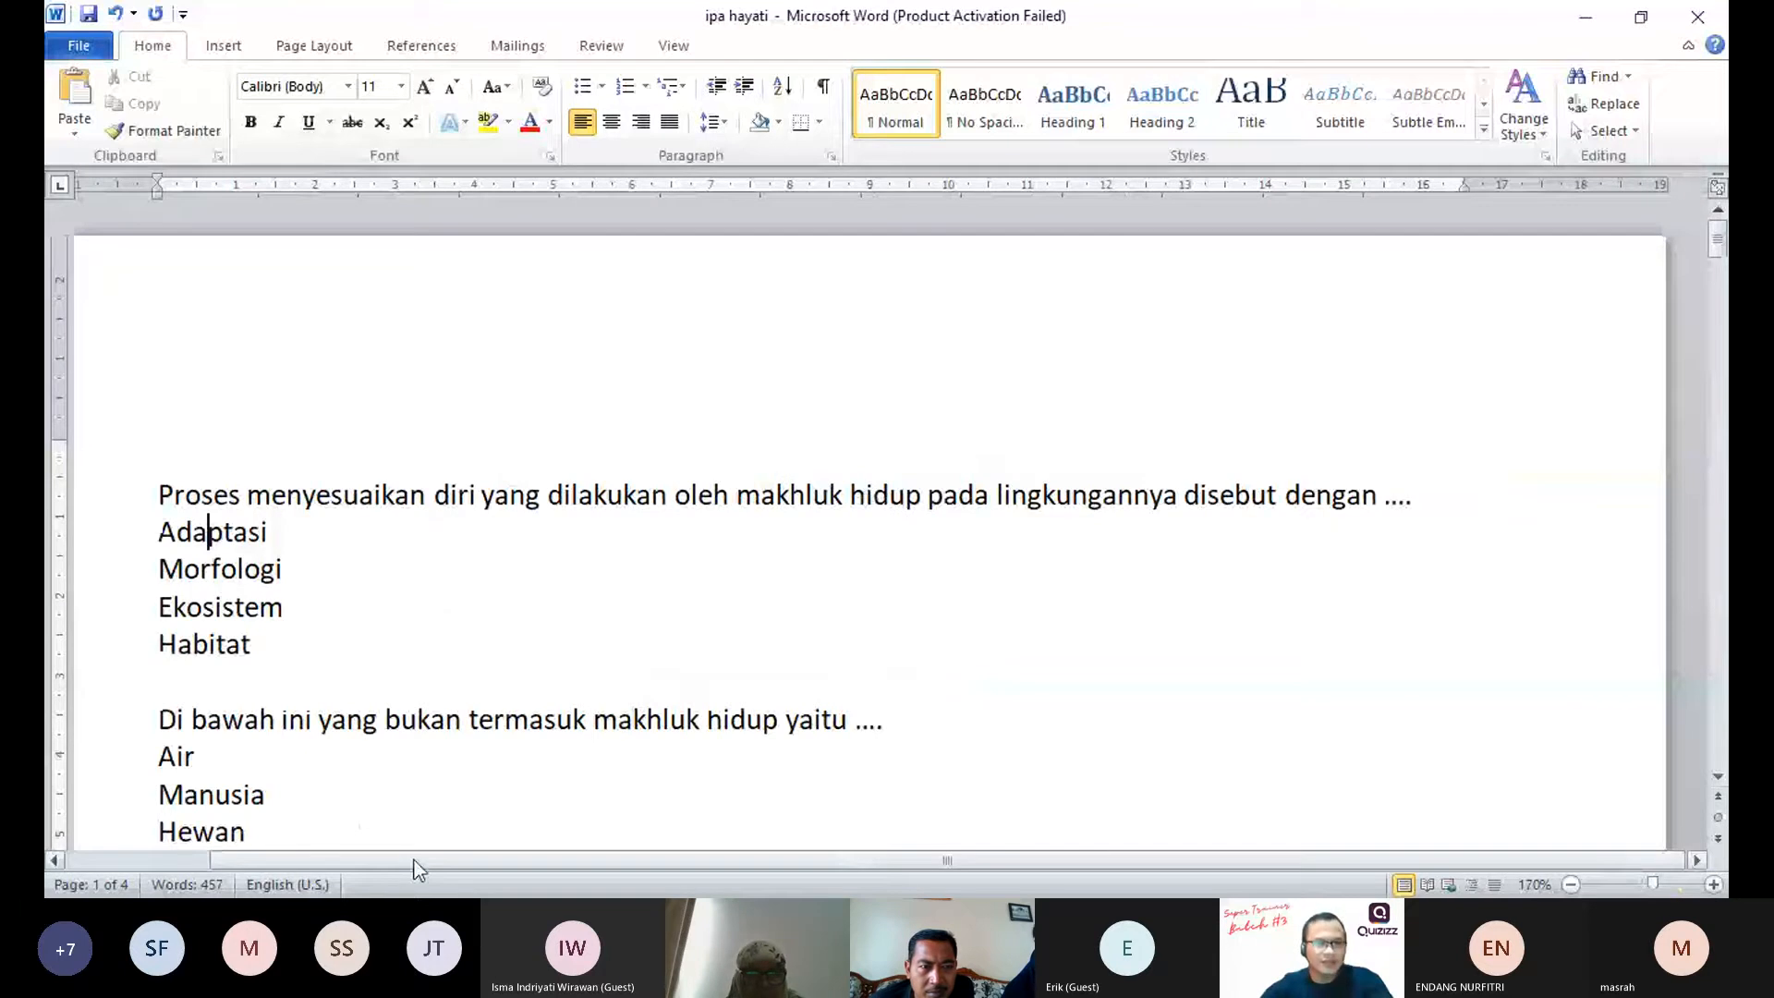
left_click_drag(415, 860, 338, 661)
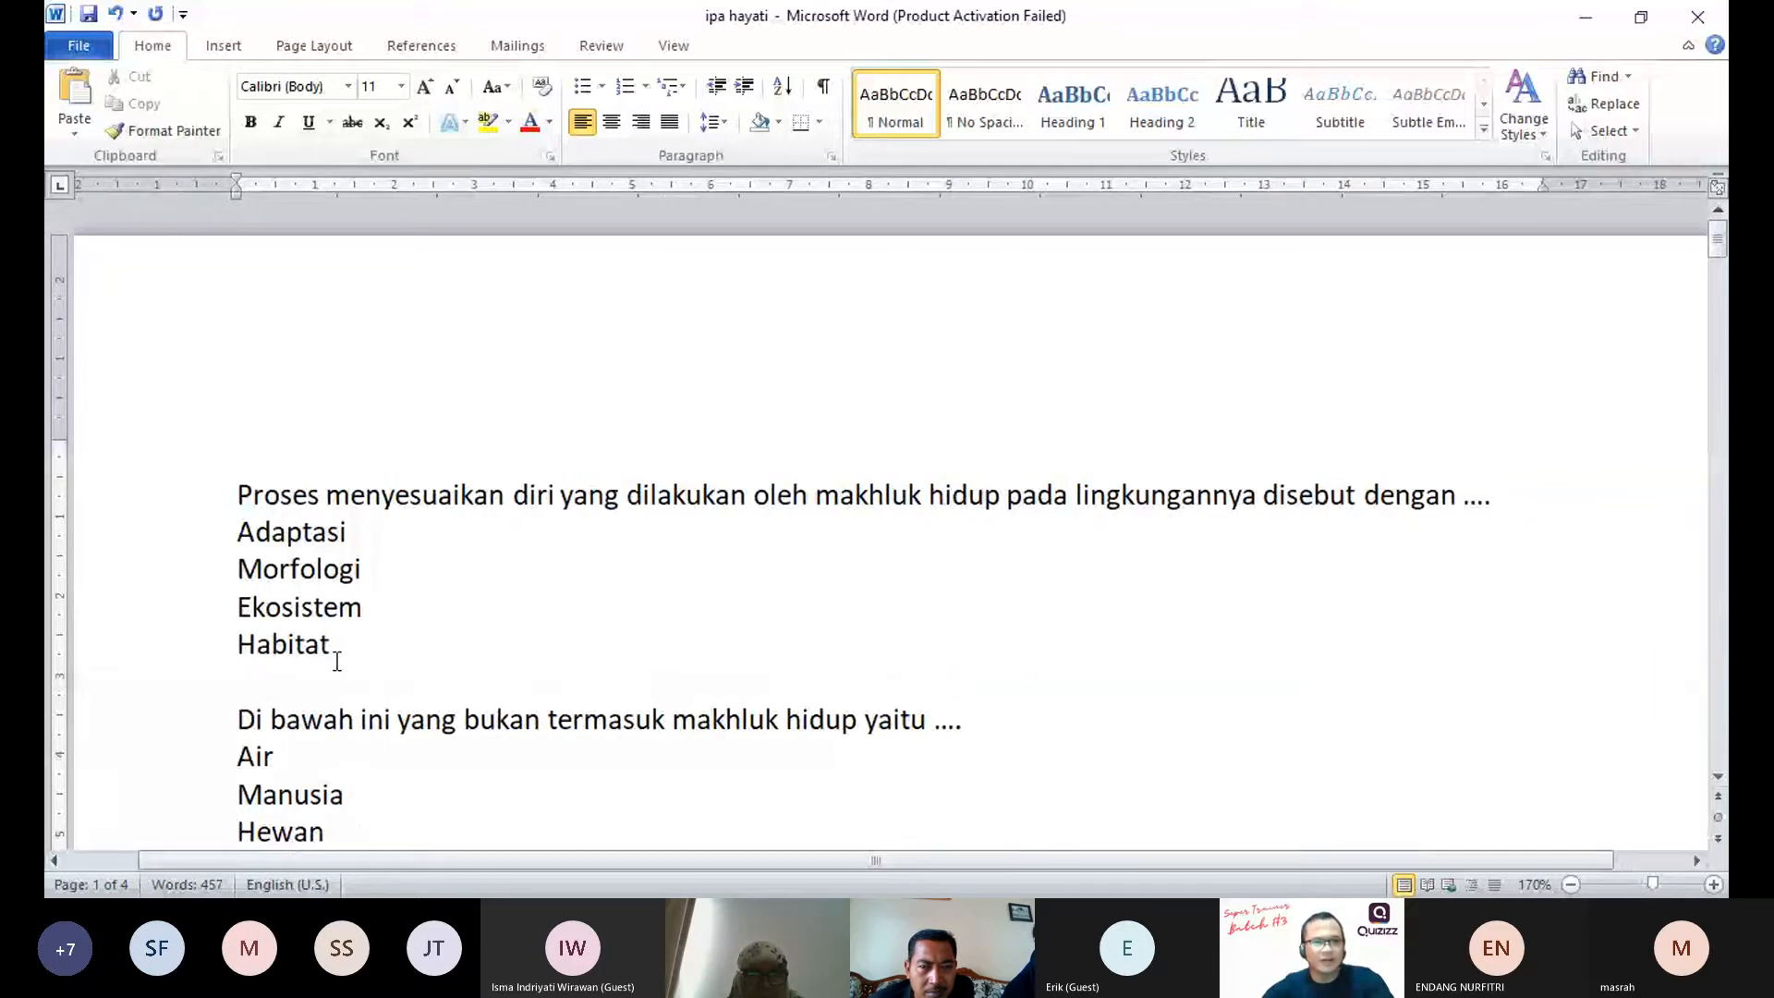
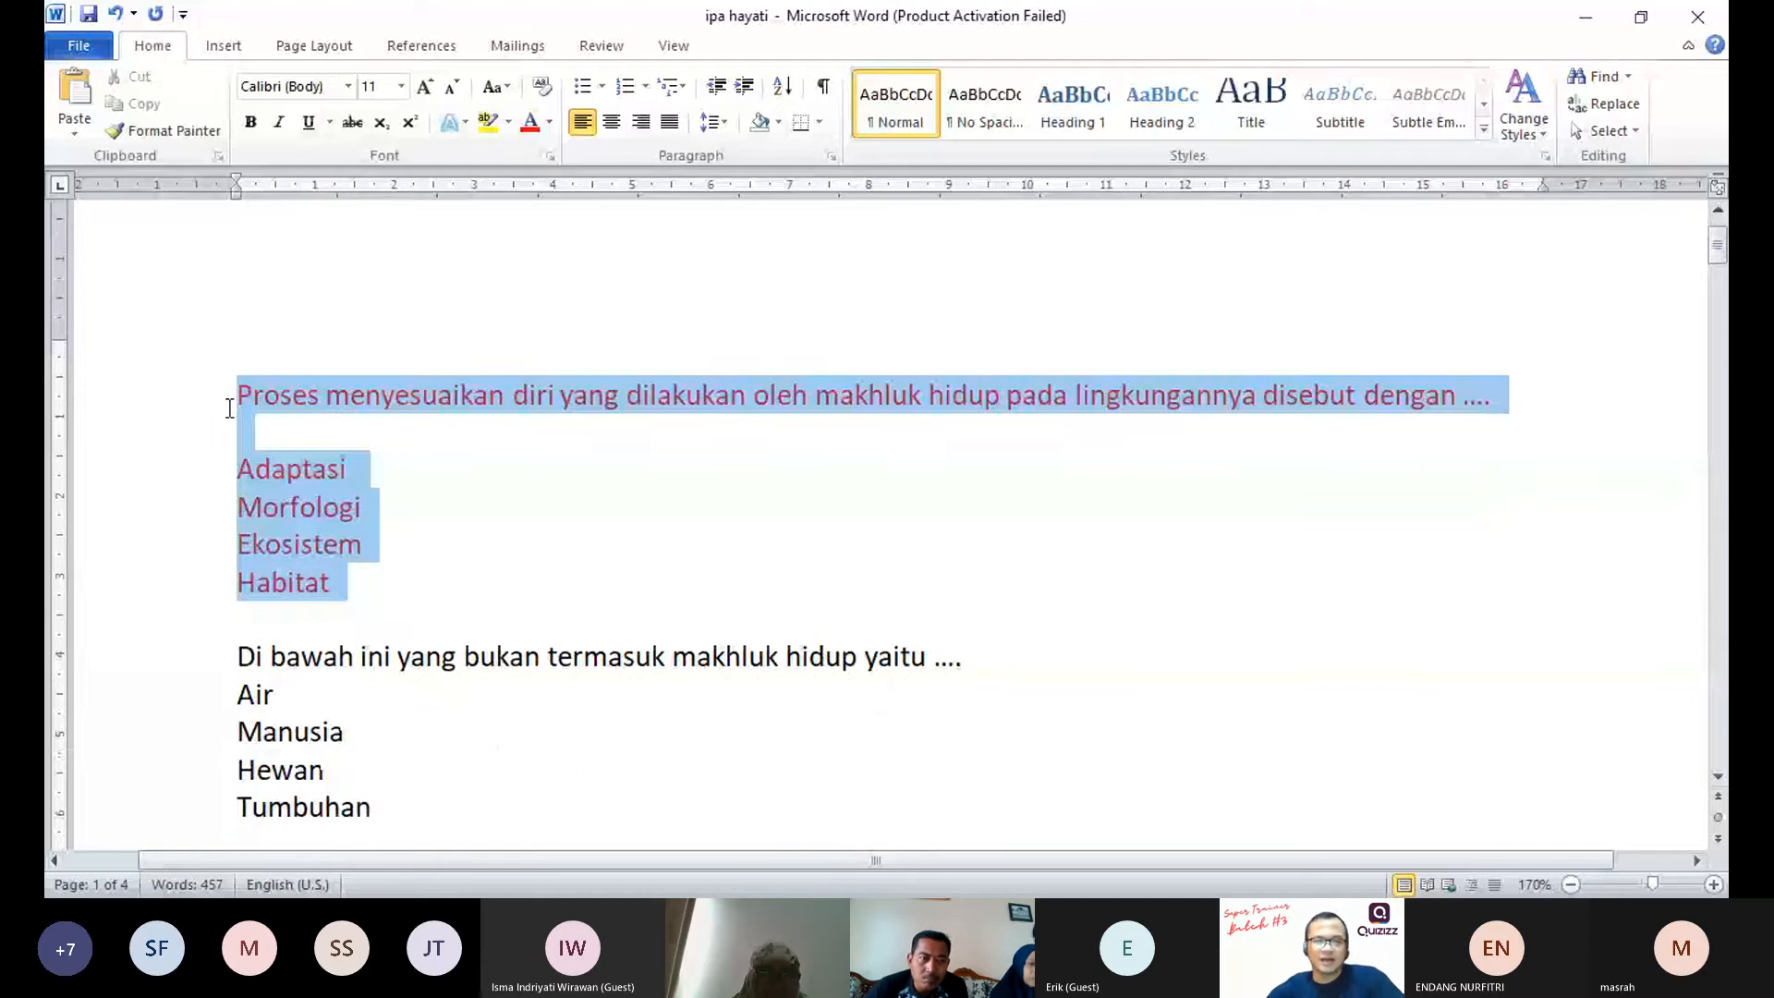
key("alt+Tab")
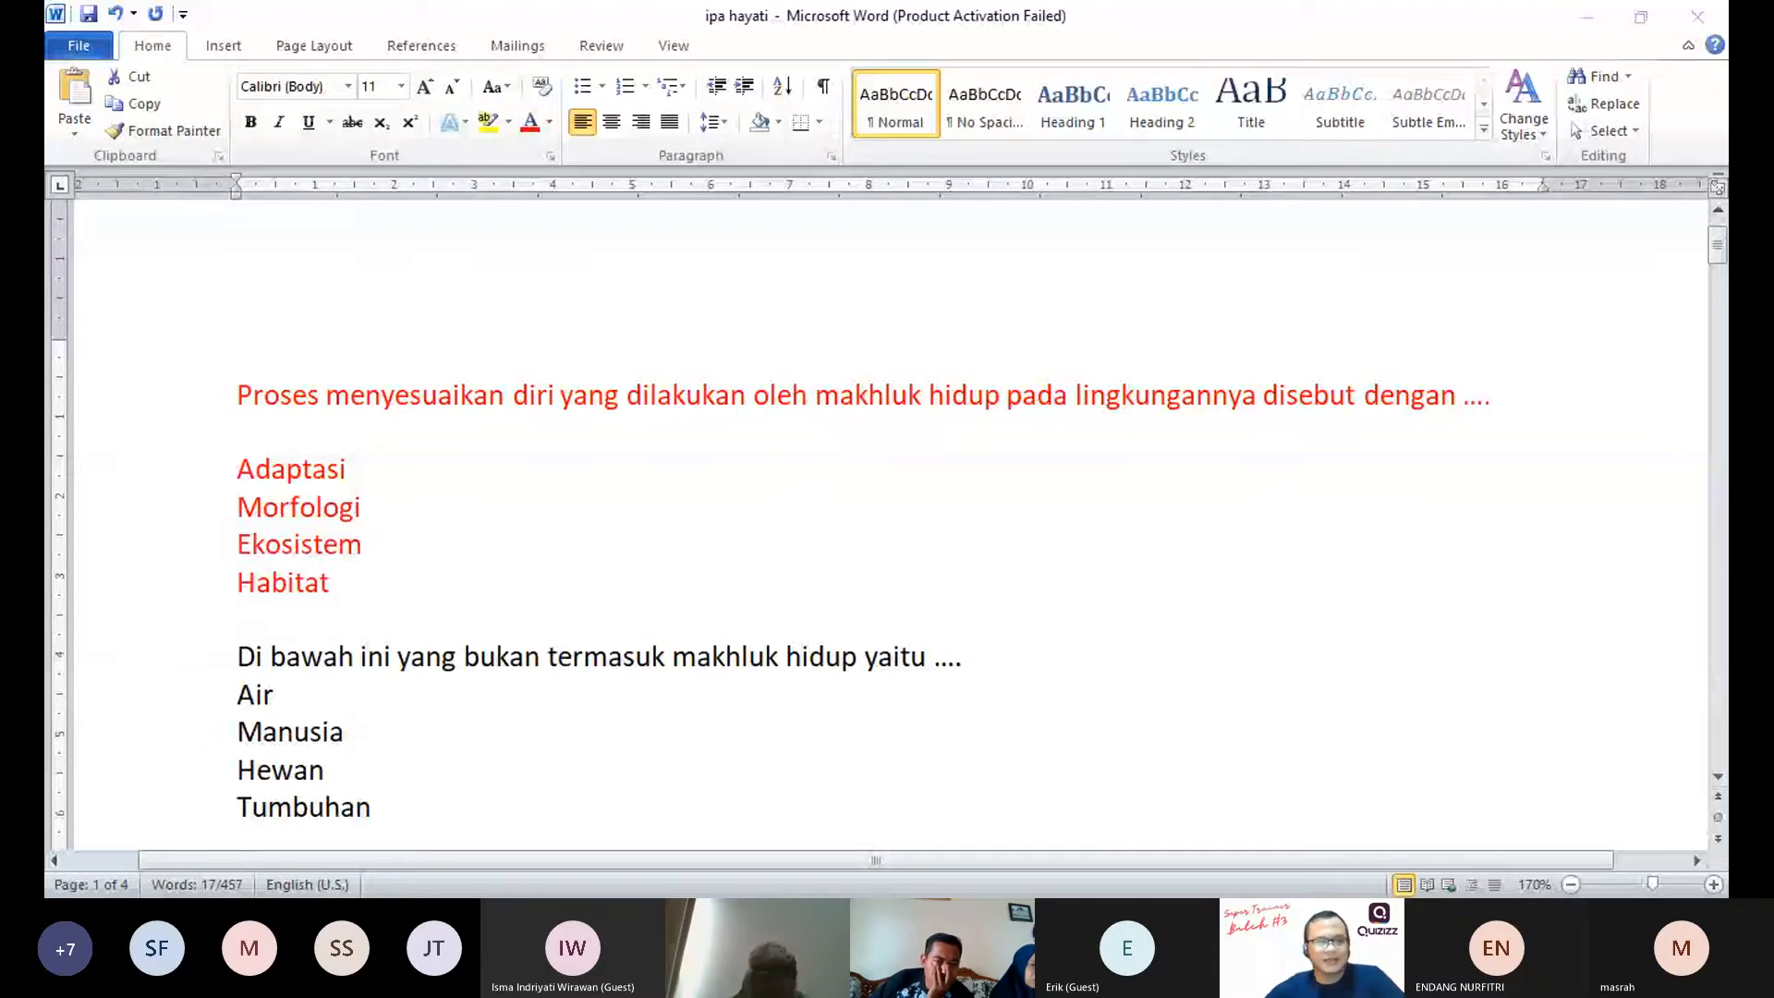
key("alt+Tab")
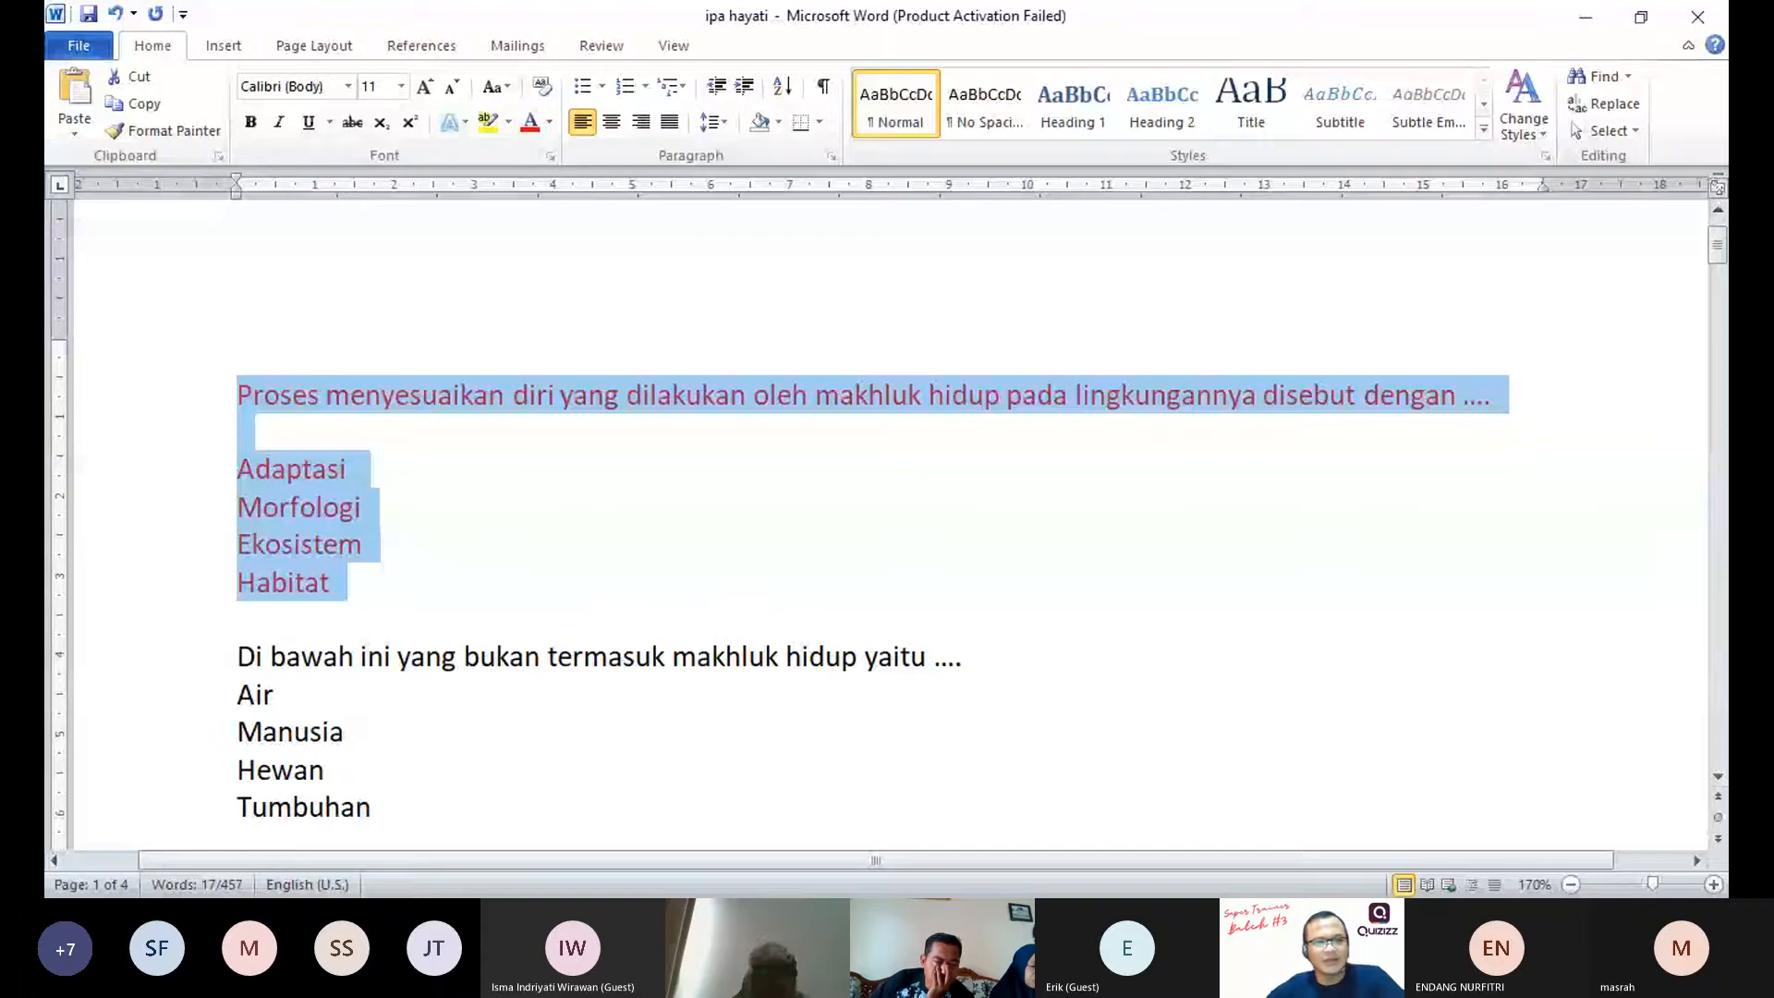
Step: Remove the blank line above "Di bawah ini yang bukan termasuk makhluk hidup yaitu ...." and insert one between that question and its answer options
left_click(236, 614)
scroll(236, 591, "down", 2)
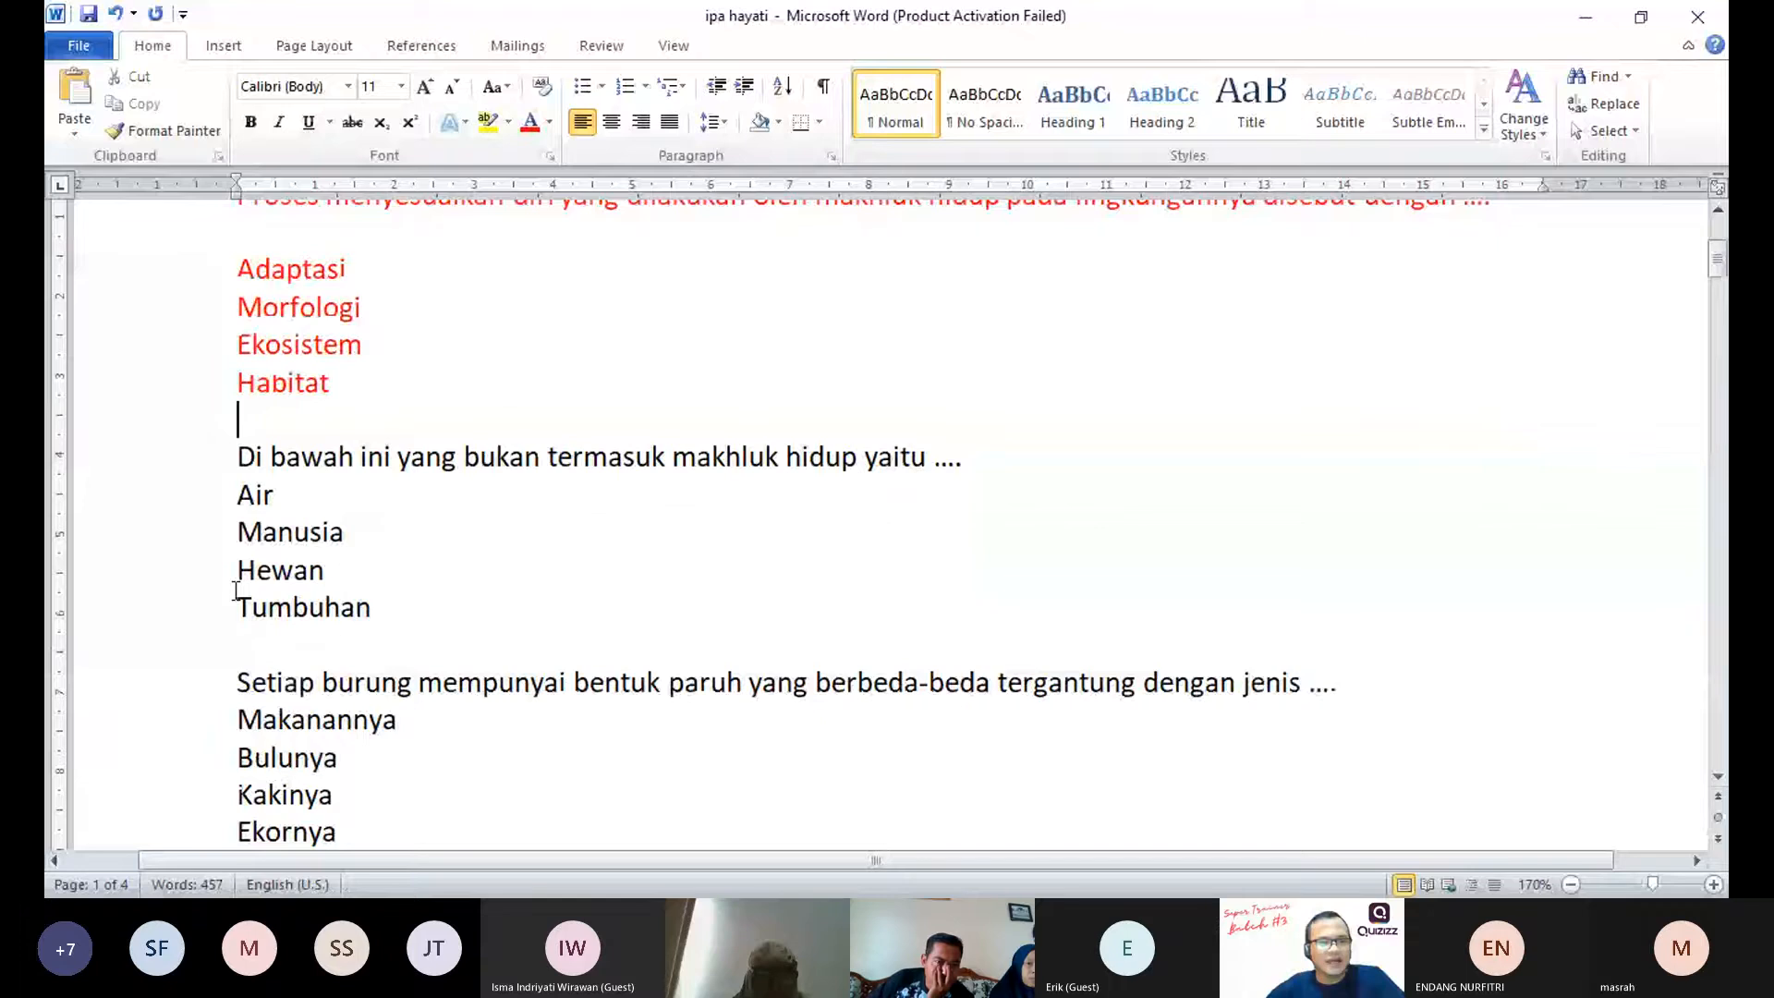
left_click_drag(237, 456, 341, 571)
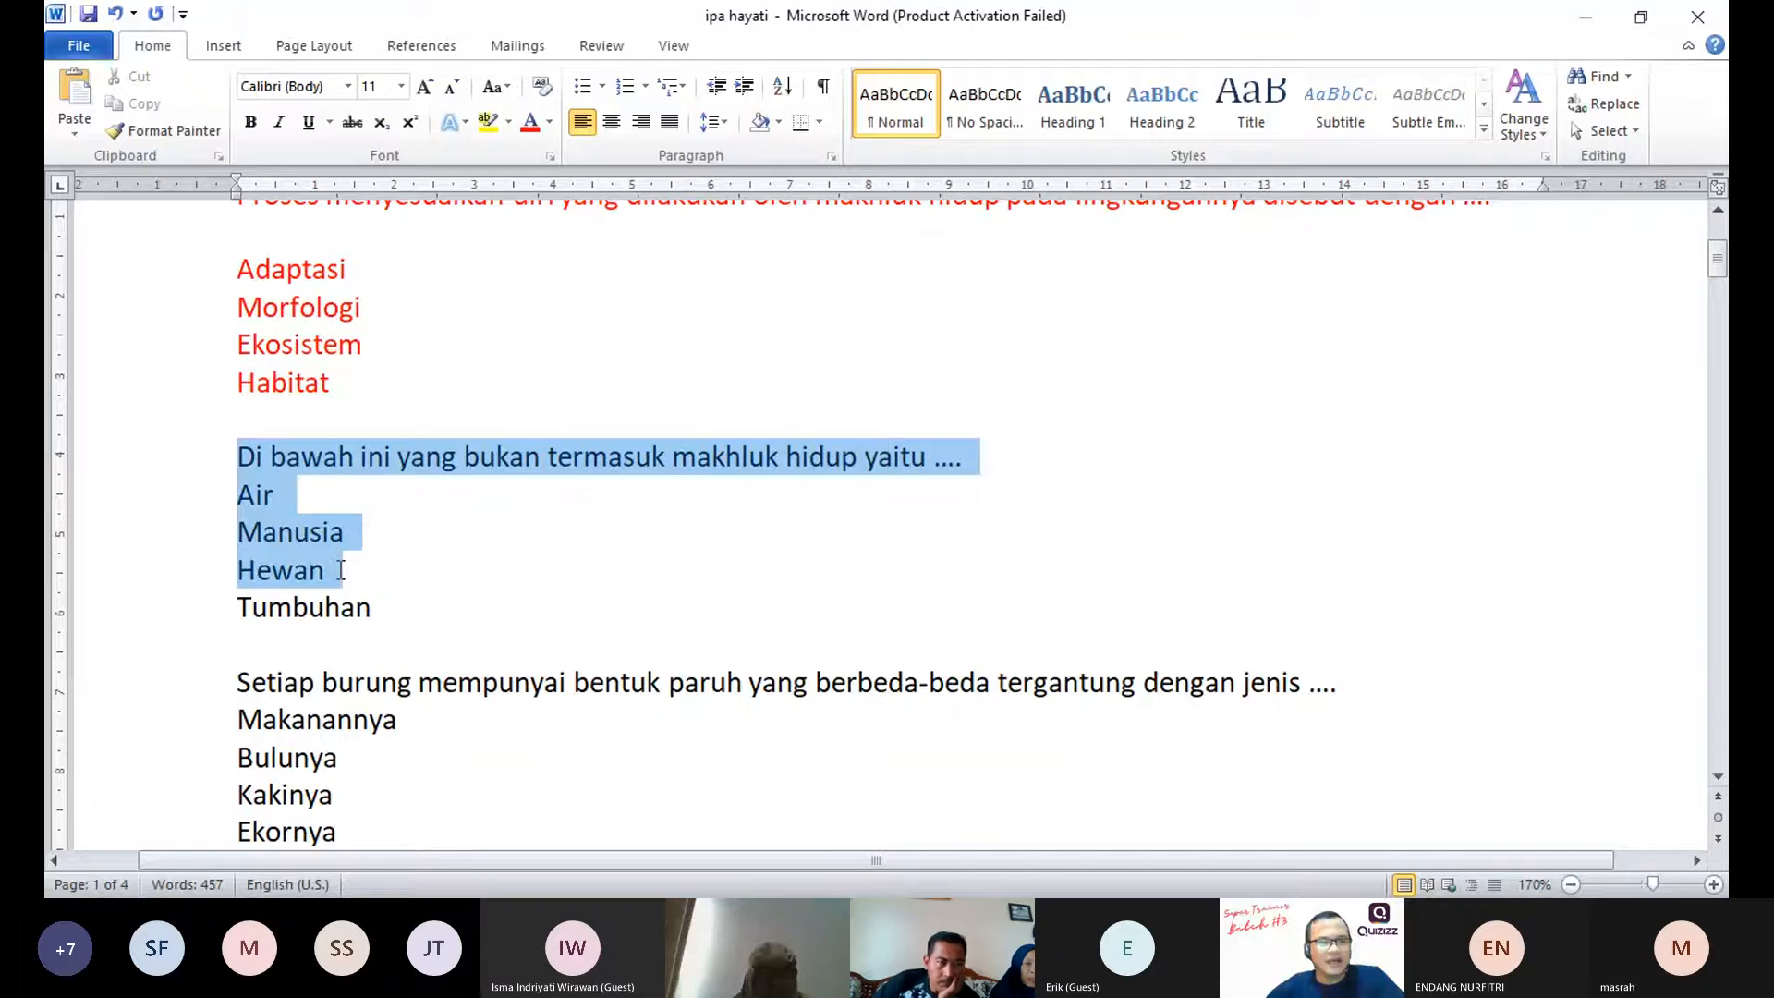
left_click(340, 569)
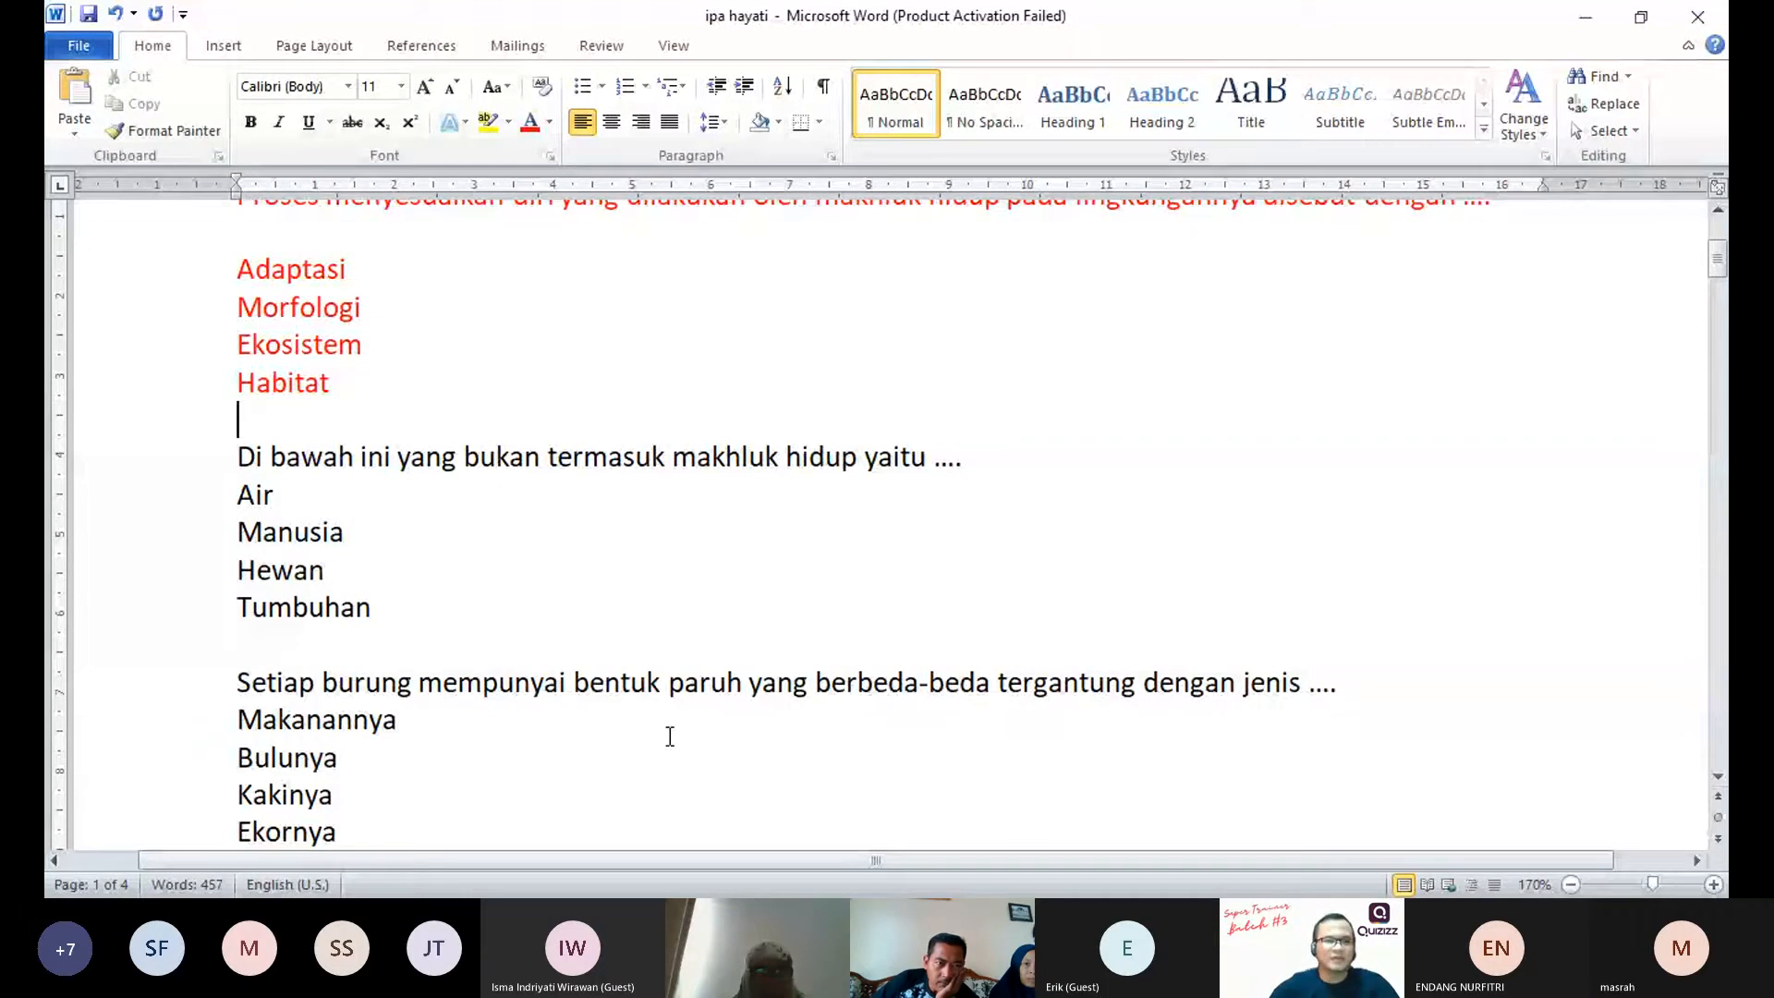
key("BackSpace")
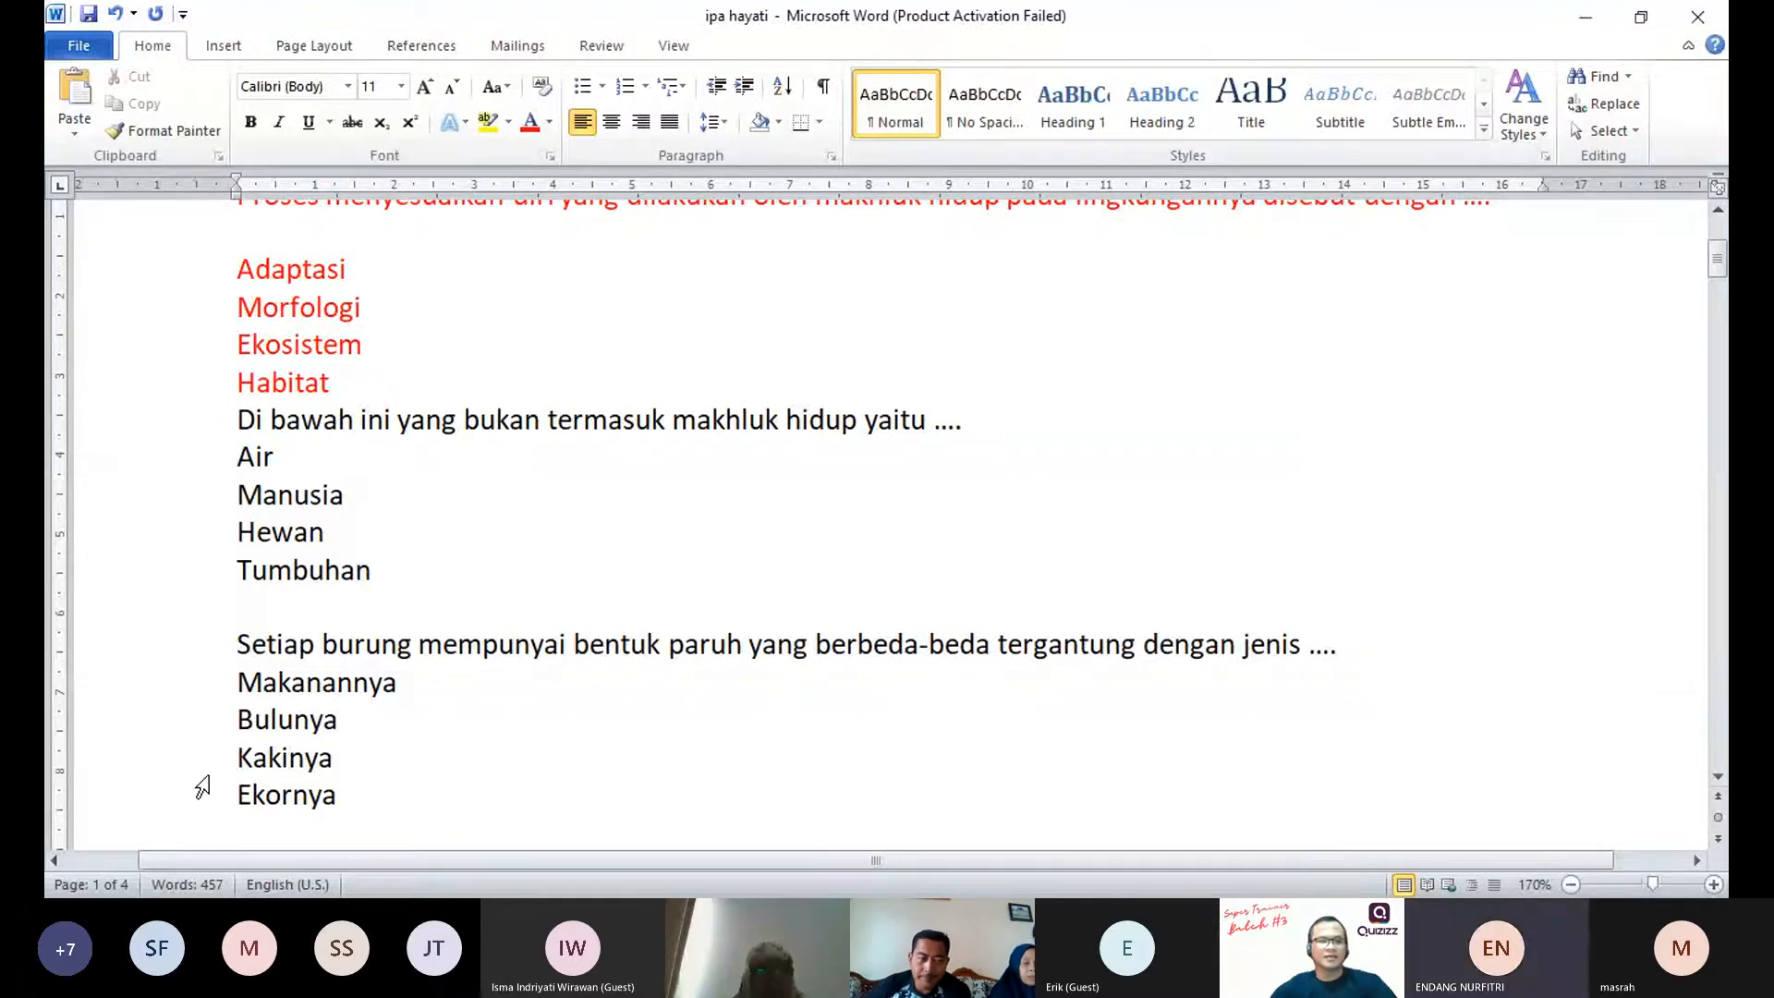
left_click(980, 427)
key("Return")
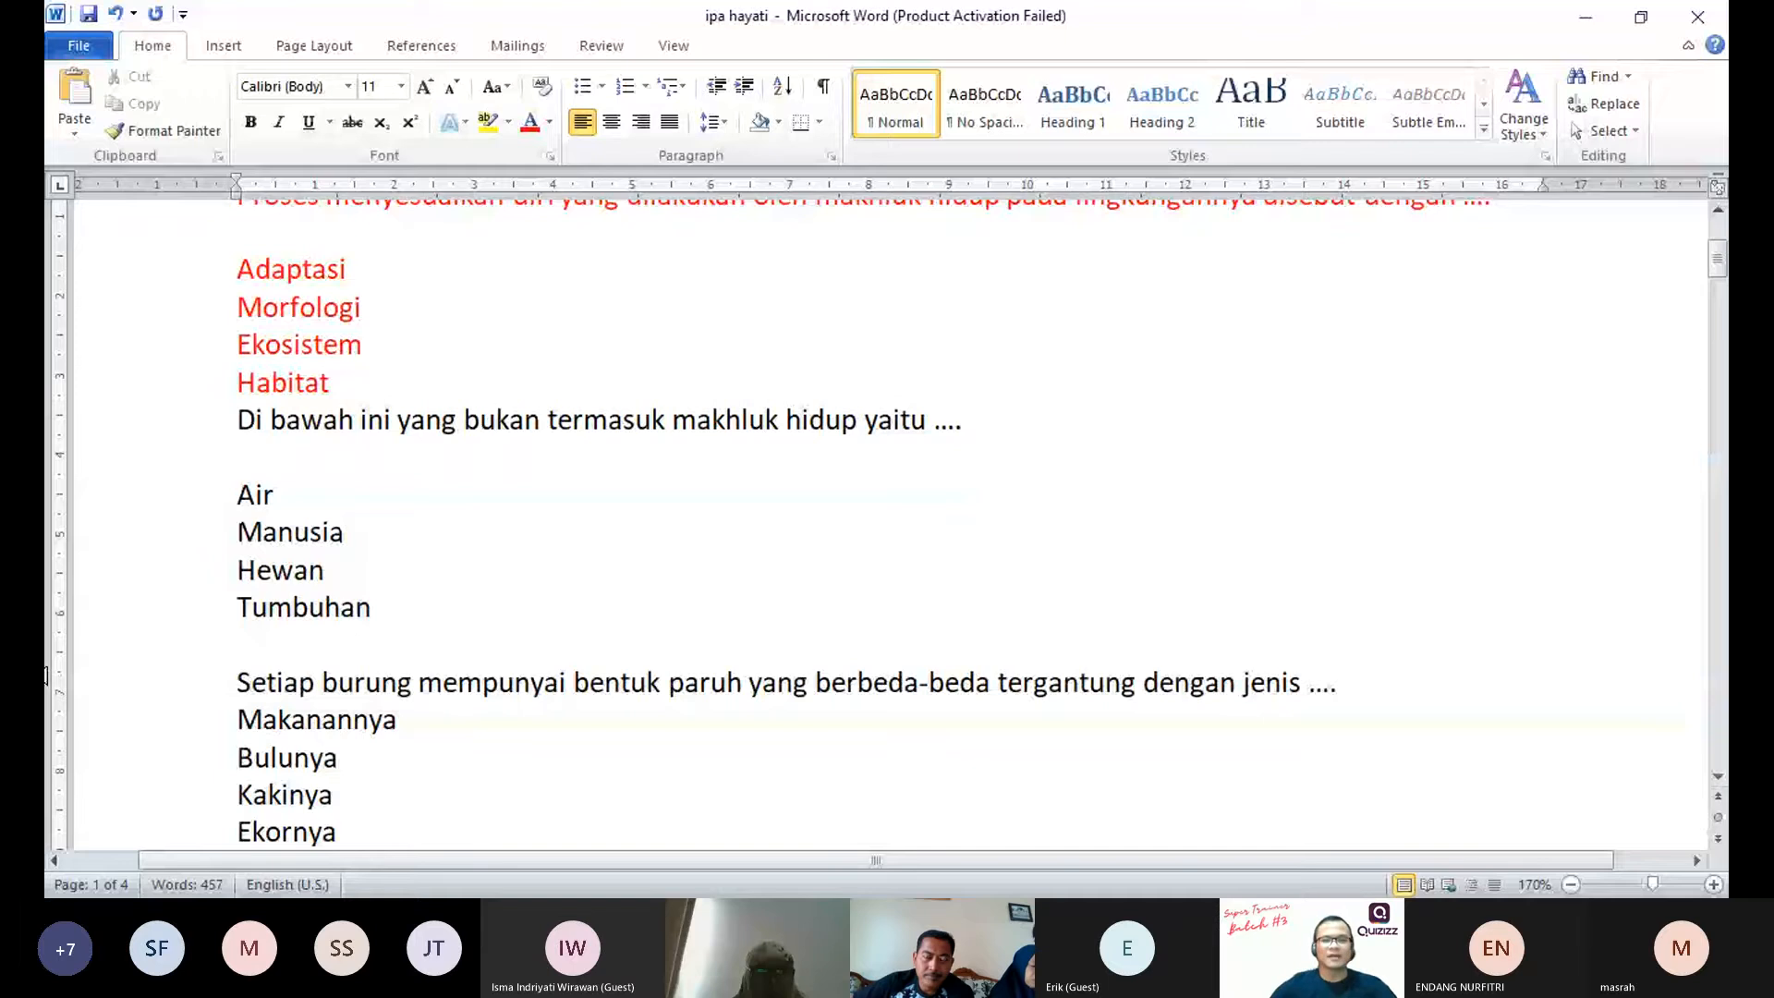
Step: Colour the second question and its four answer options, Air to Tumbuhan, blue
left_click_drag(238, 420, 389, 607)
left_click(550, 121)
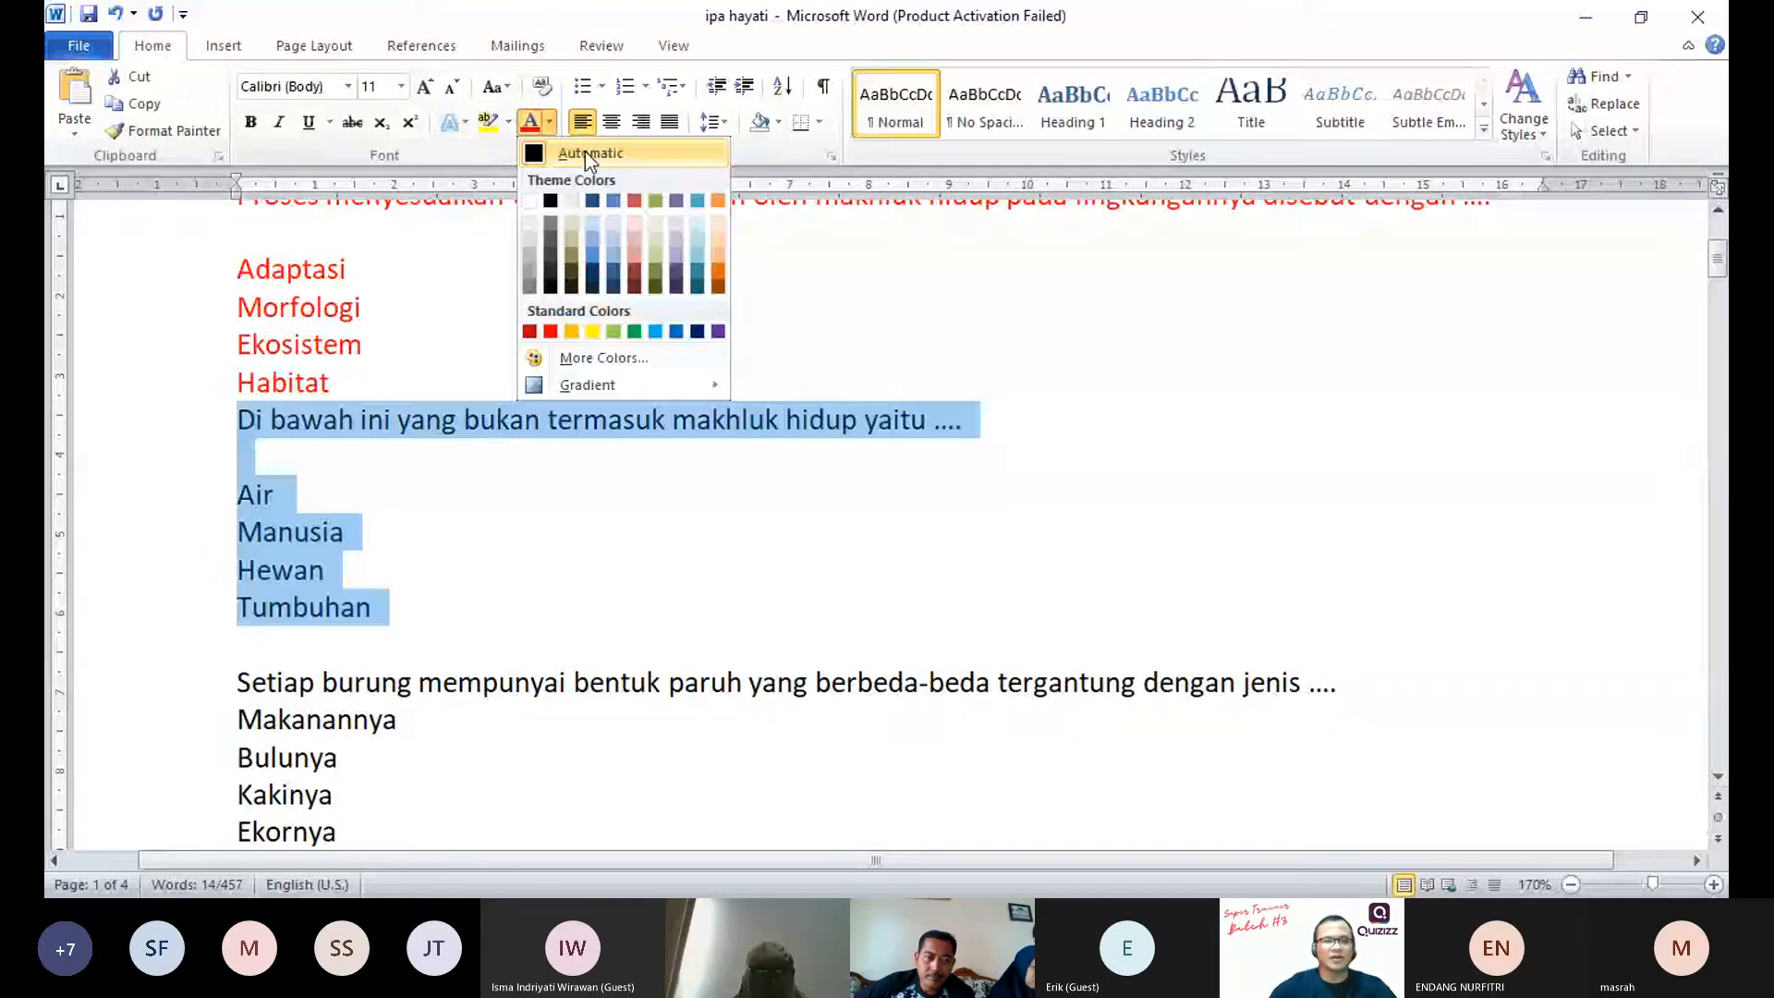
left_click(614, 200)
left_click(702, 552)
scroll(702, 552, "up", 1)
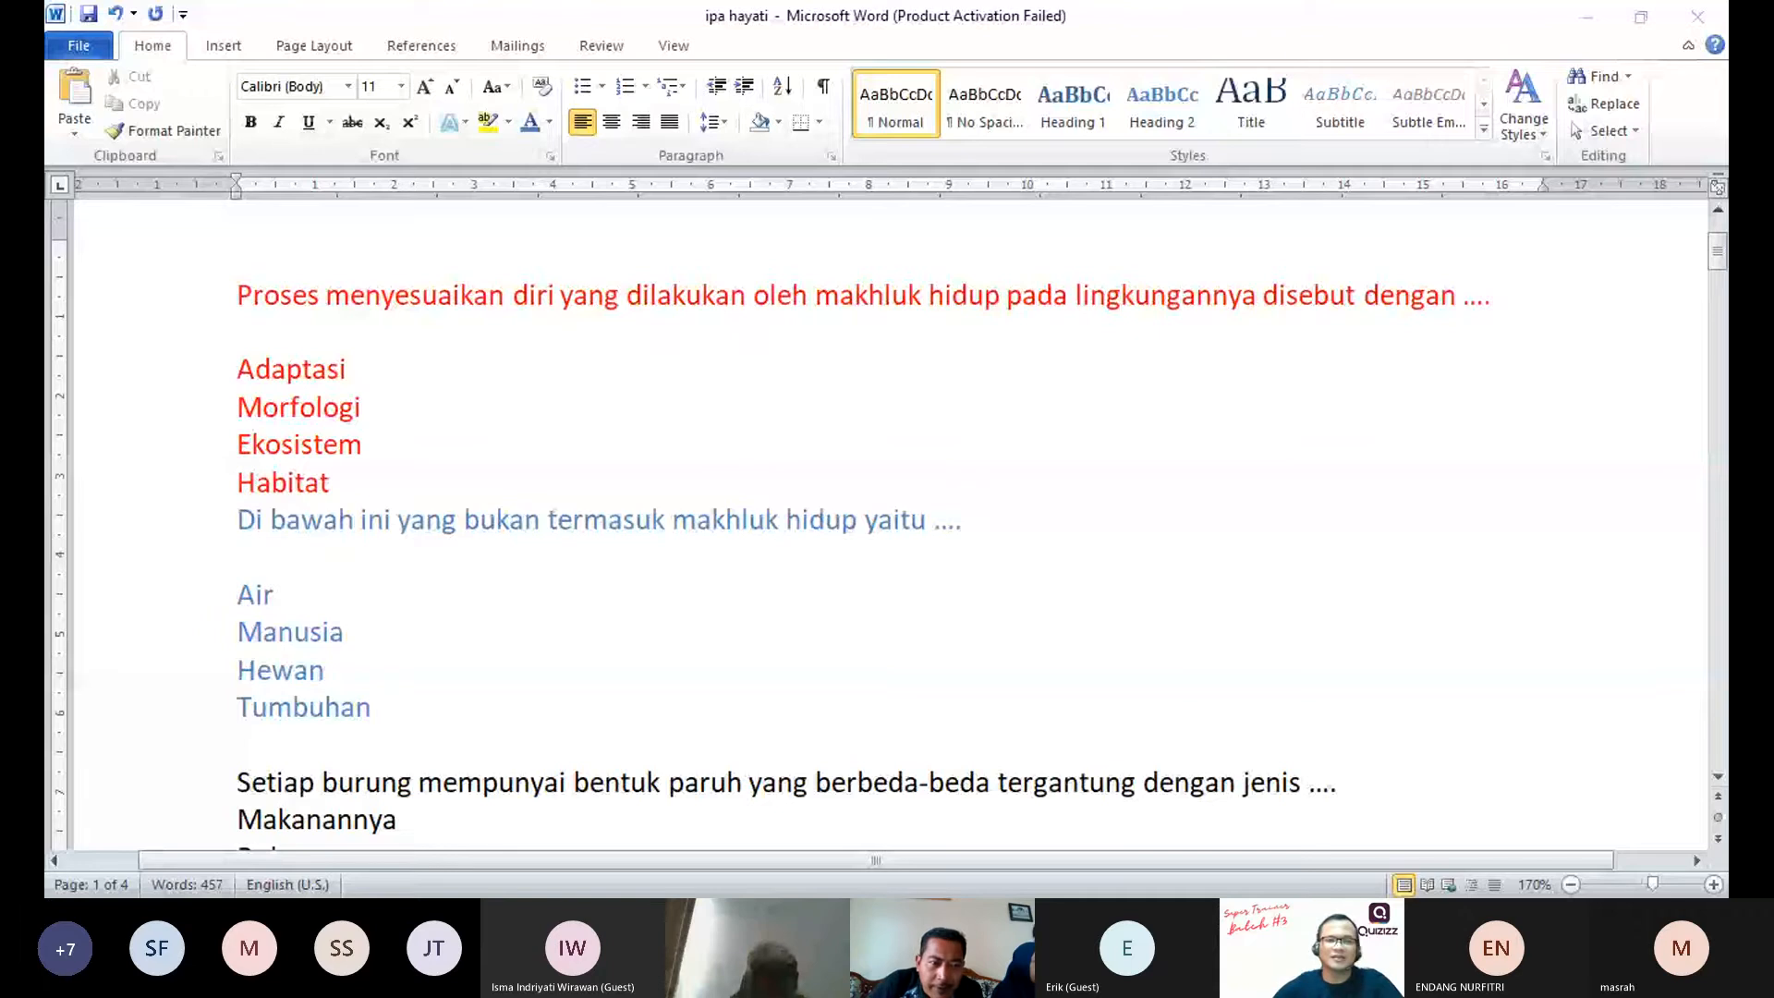
scroll(325, 656, "up", 1)
left_click(325, 656)
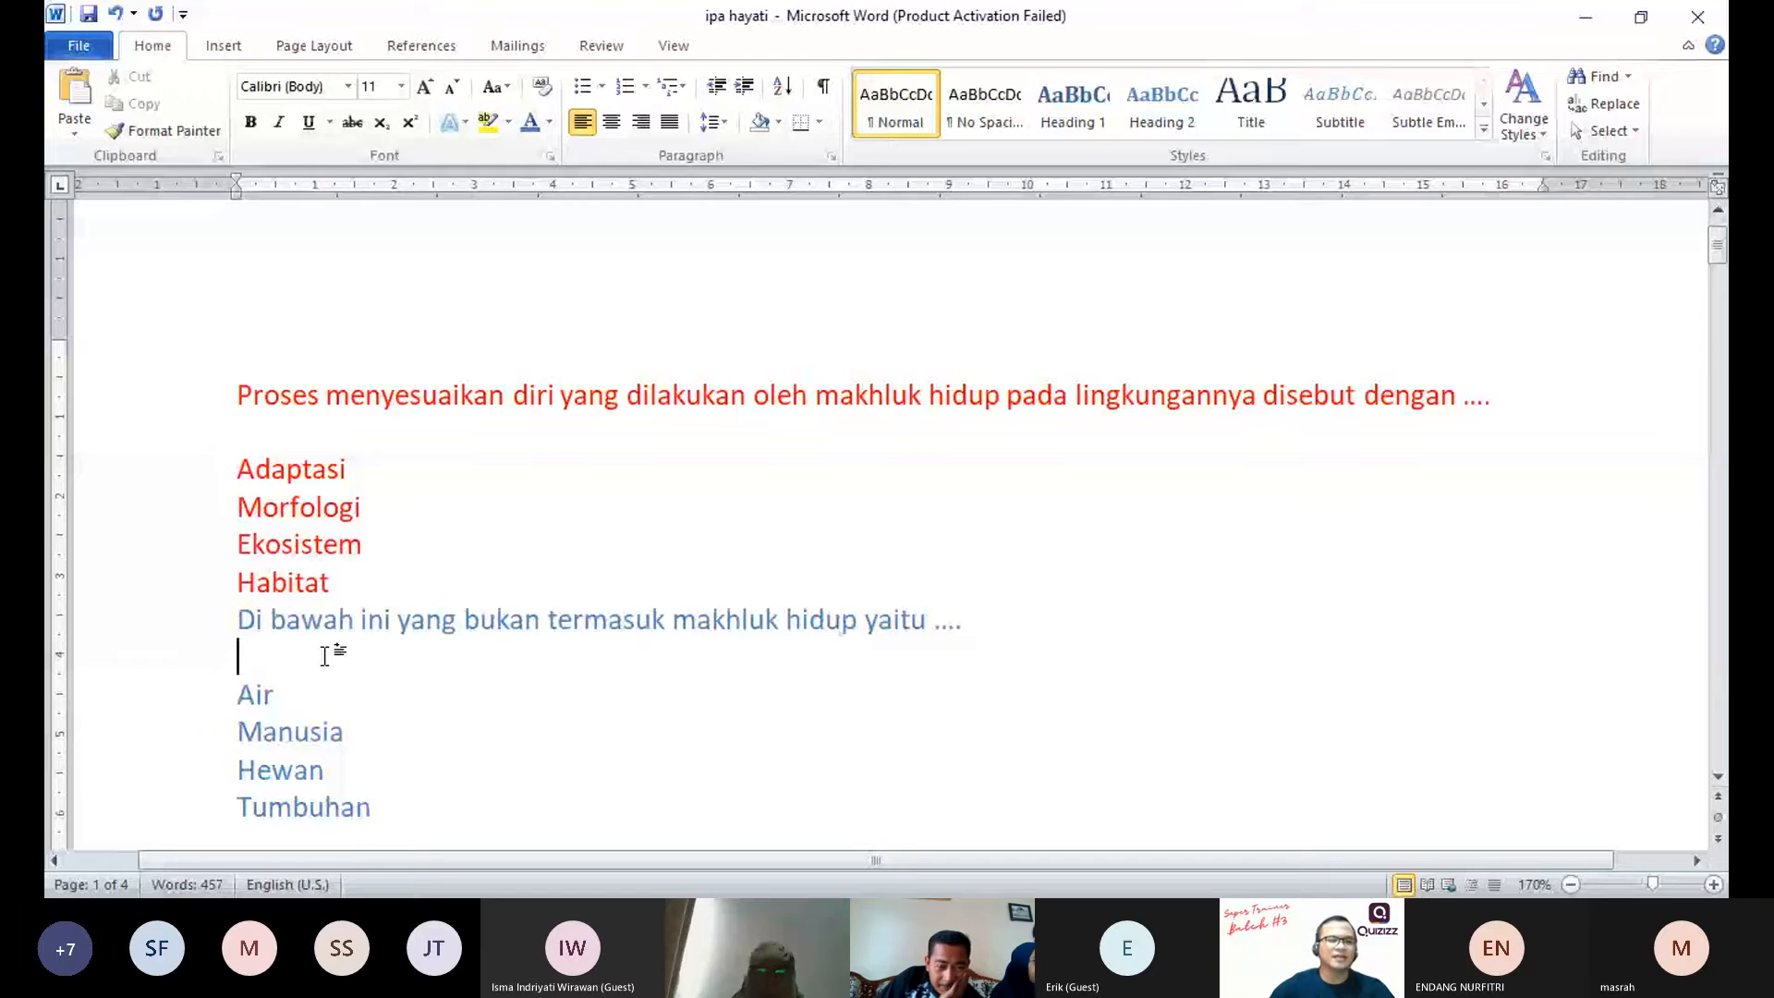
Step: Move the blank line from above to below the question text for the bird-beak, "kelelawar" and "Cicak" questions
scroll(324, 656, "down", 1)
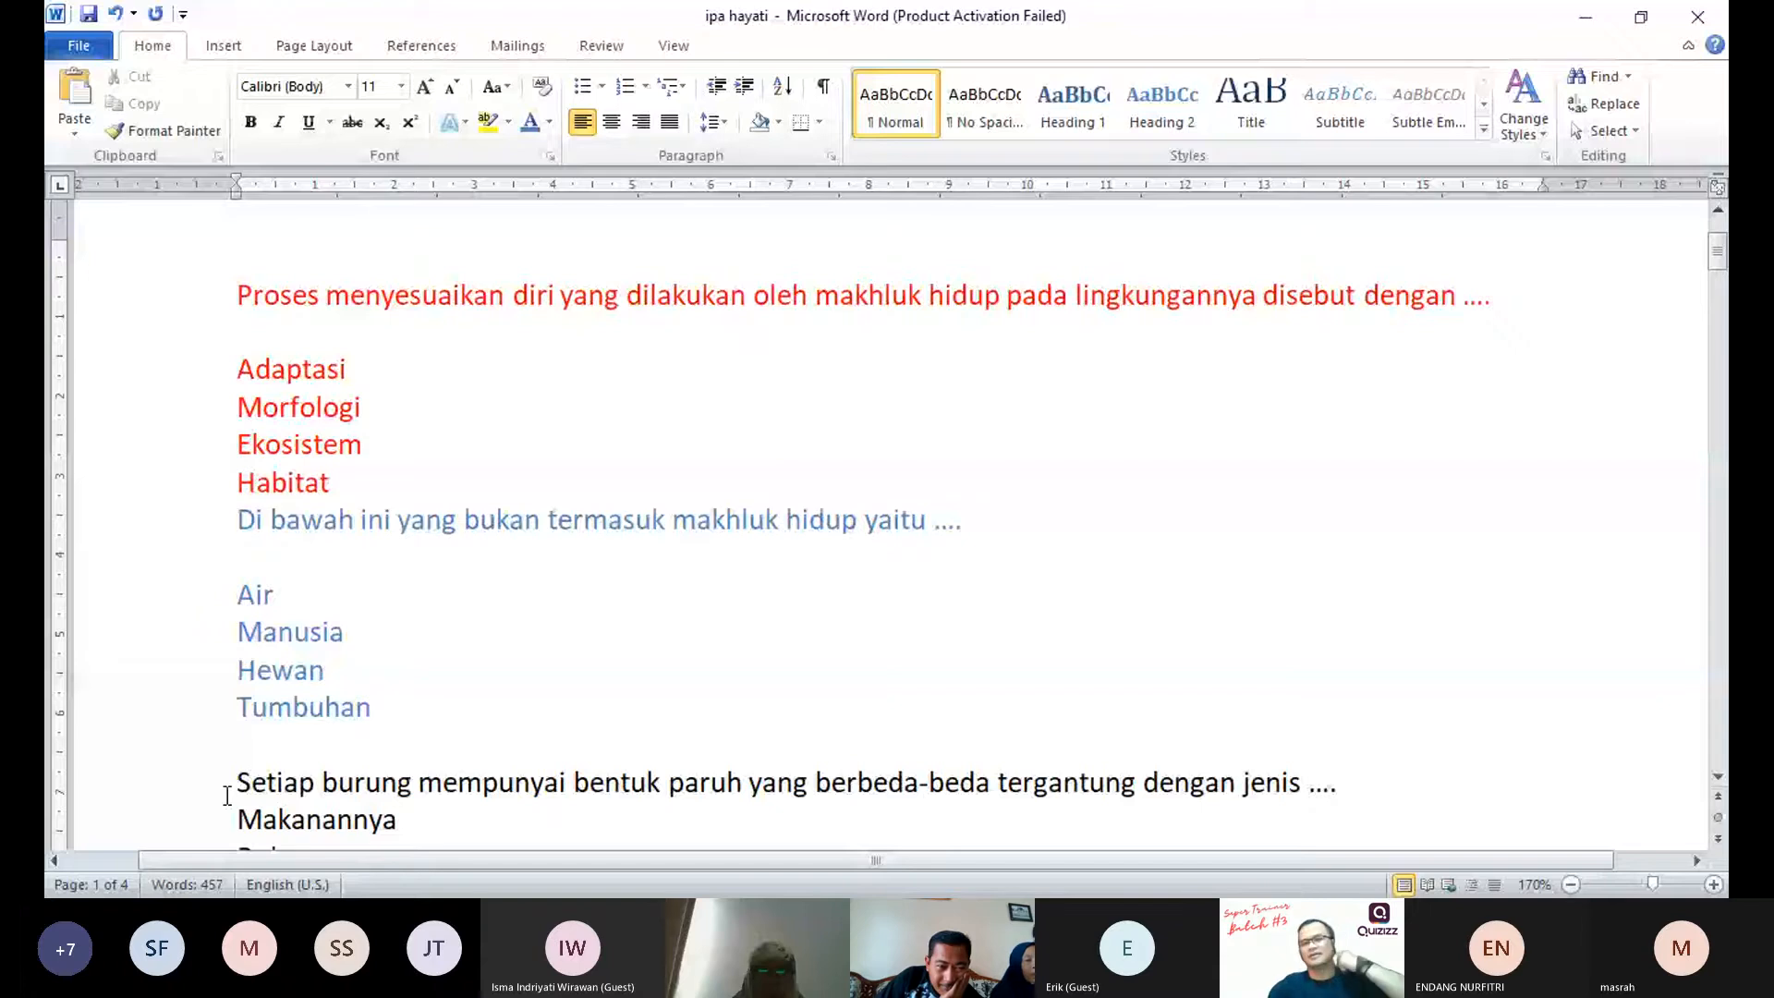
scroll(266, 742, "down", 1)
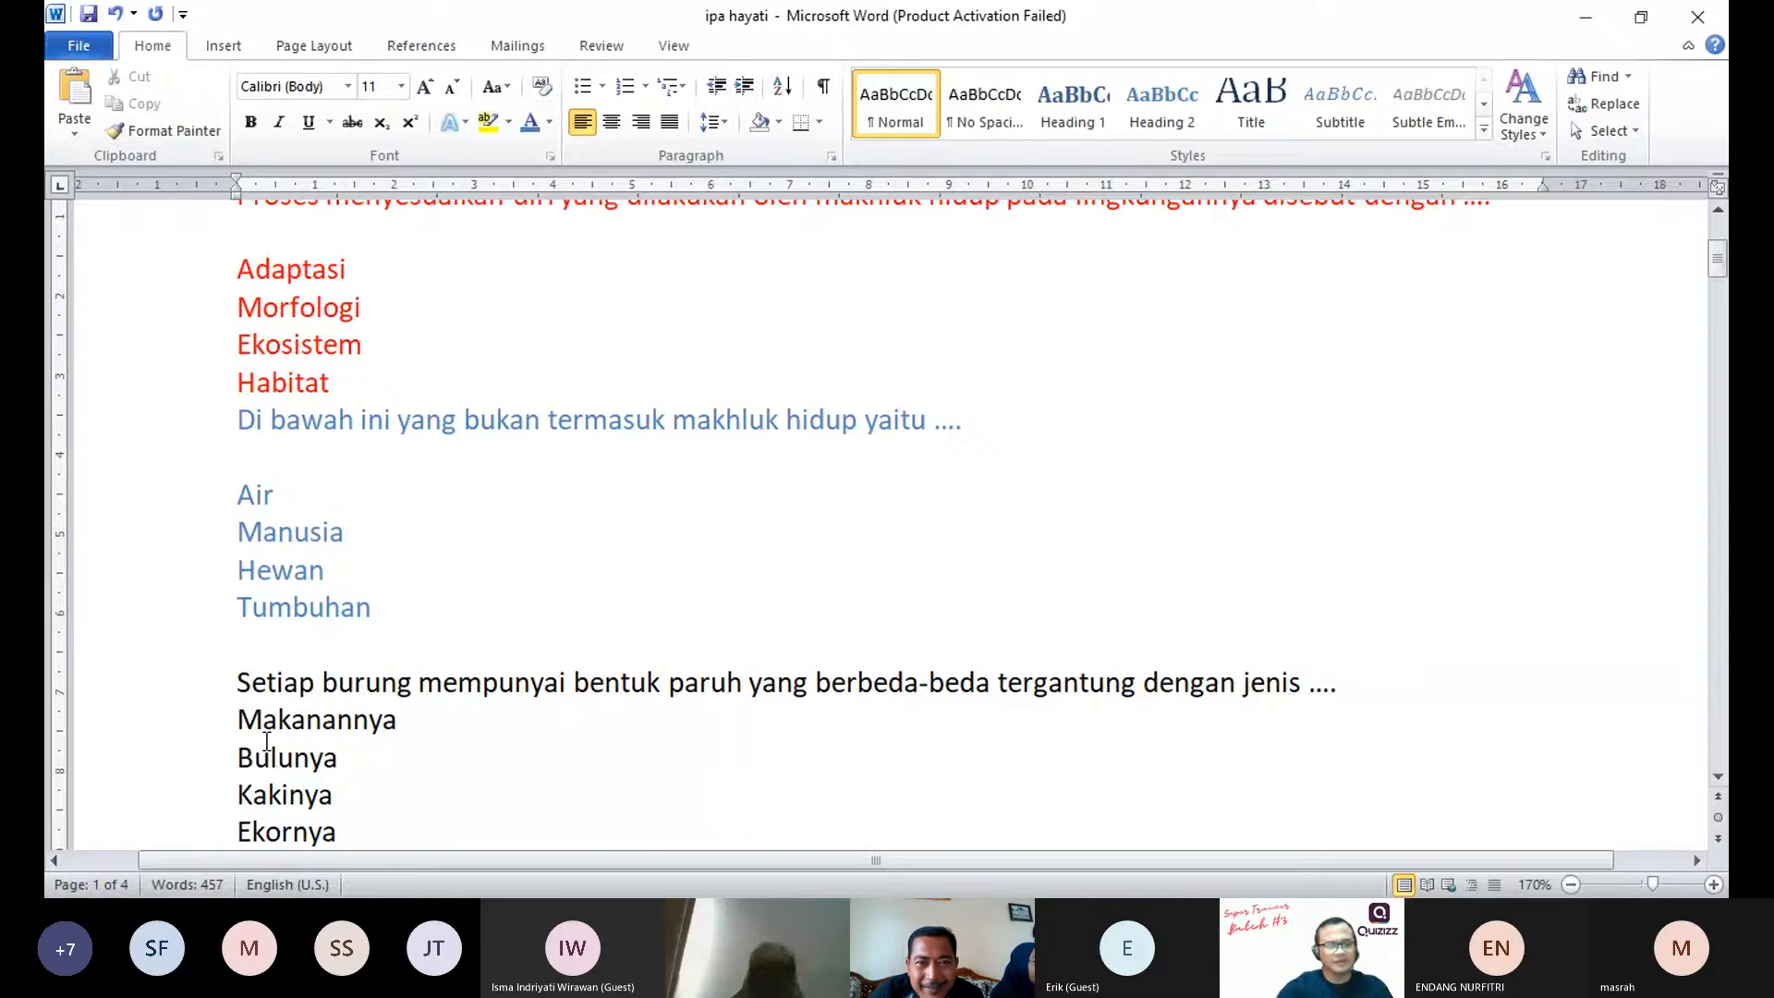
scroll(266, 742, "down", 1)
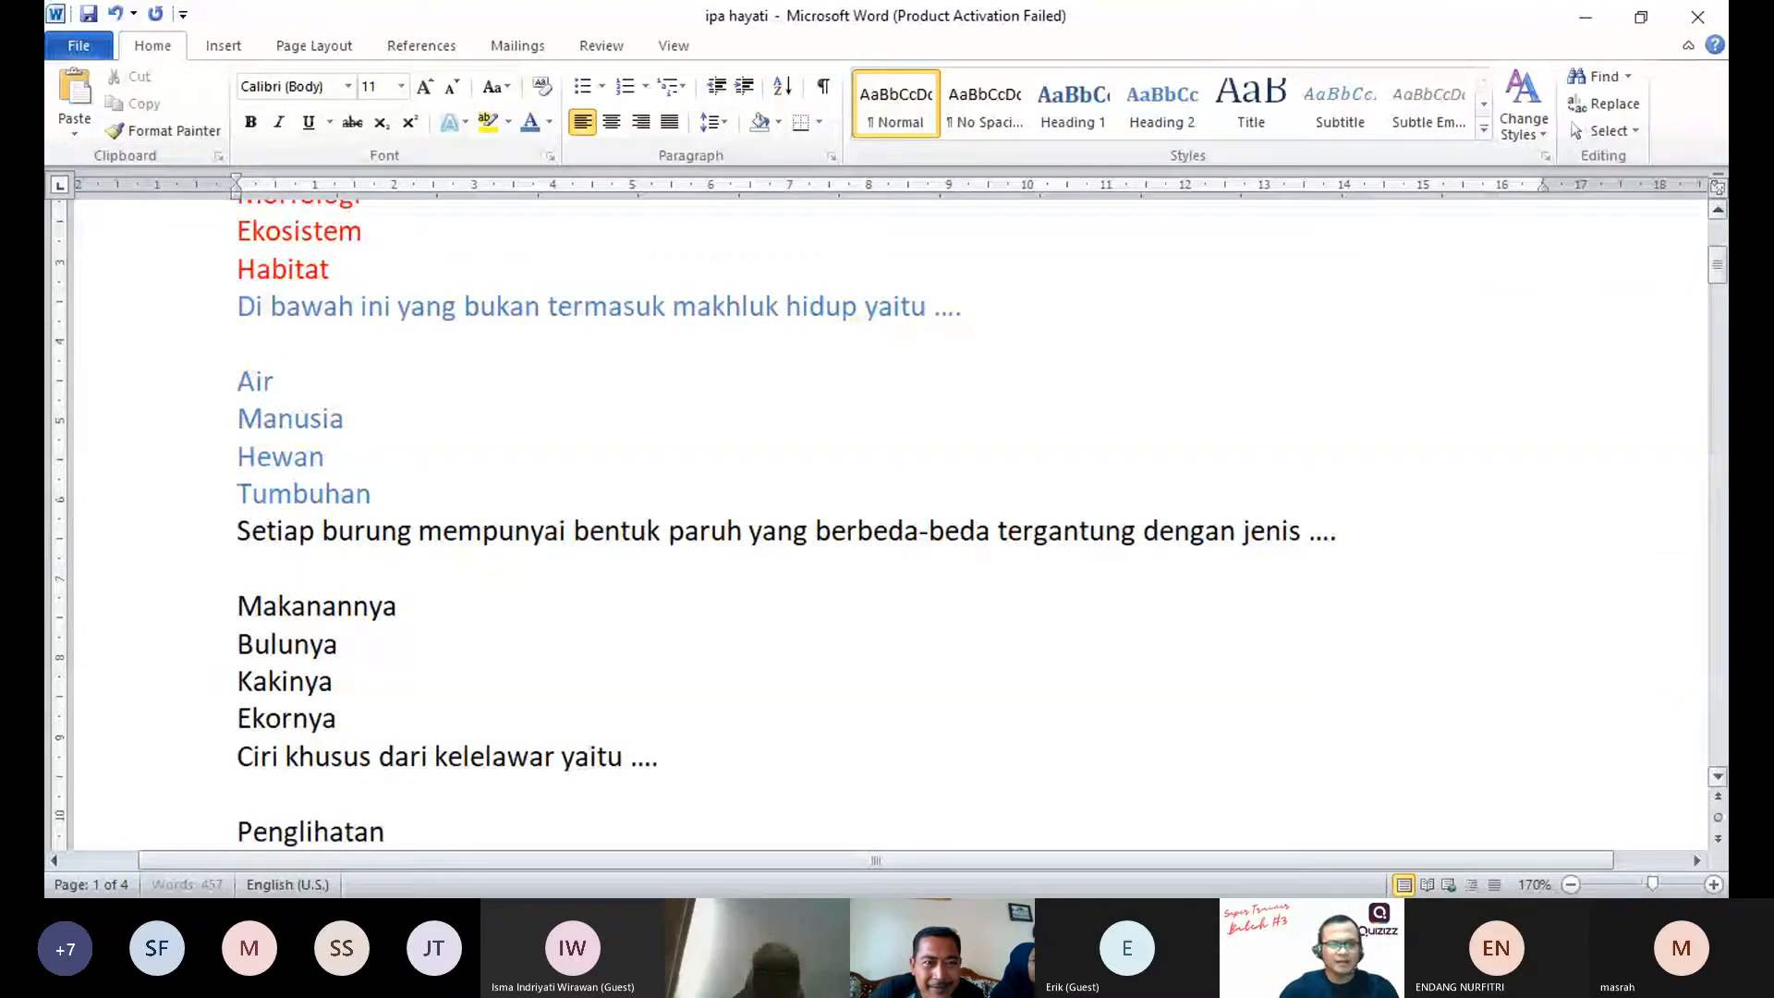
key("Down")
key("Down")
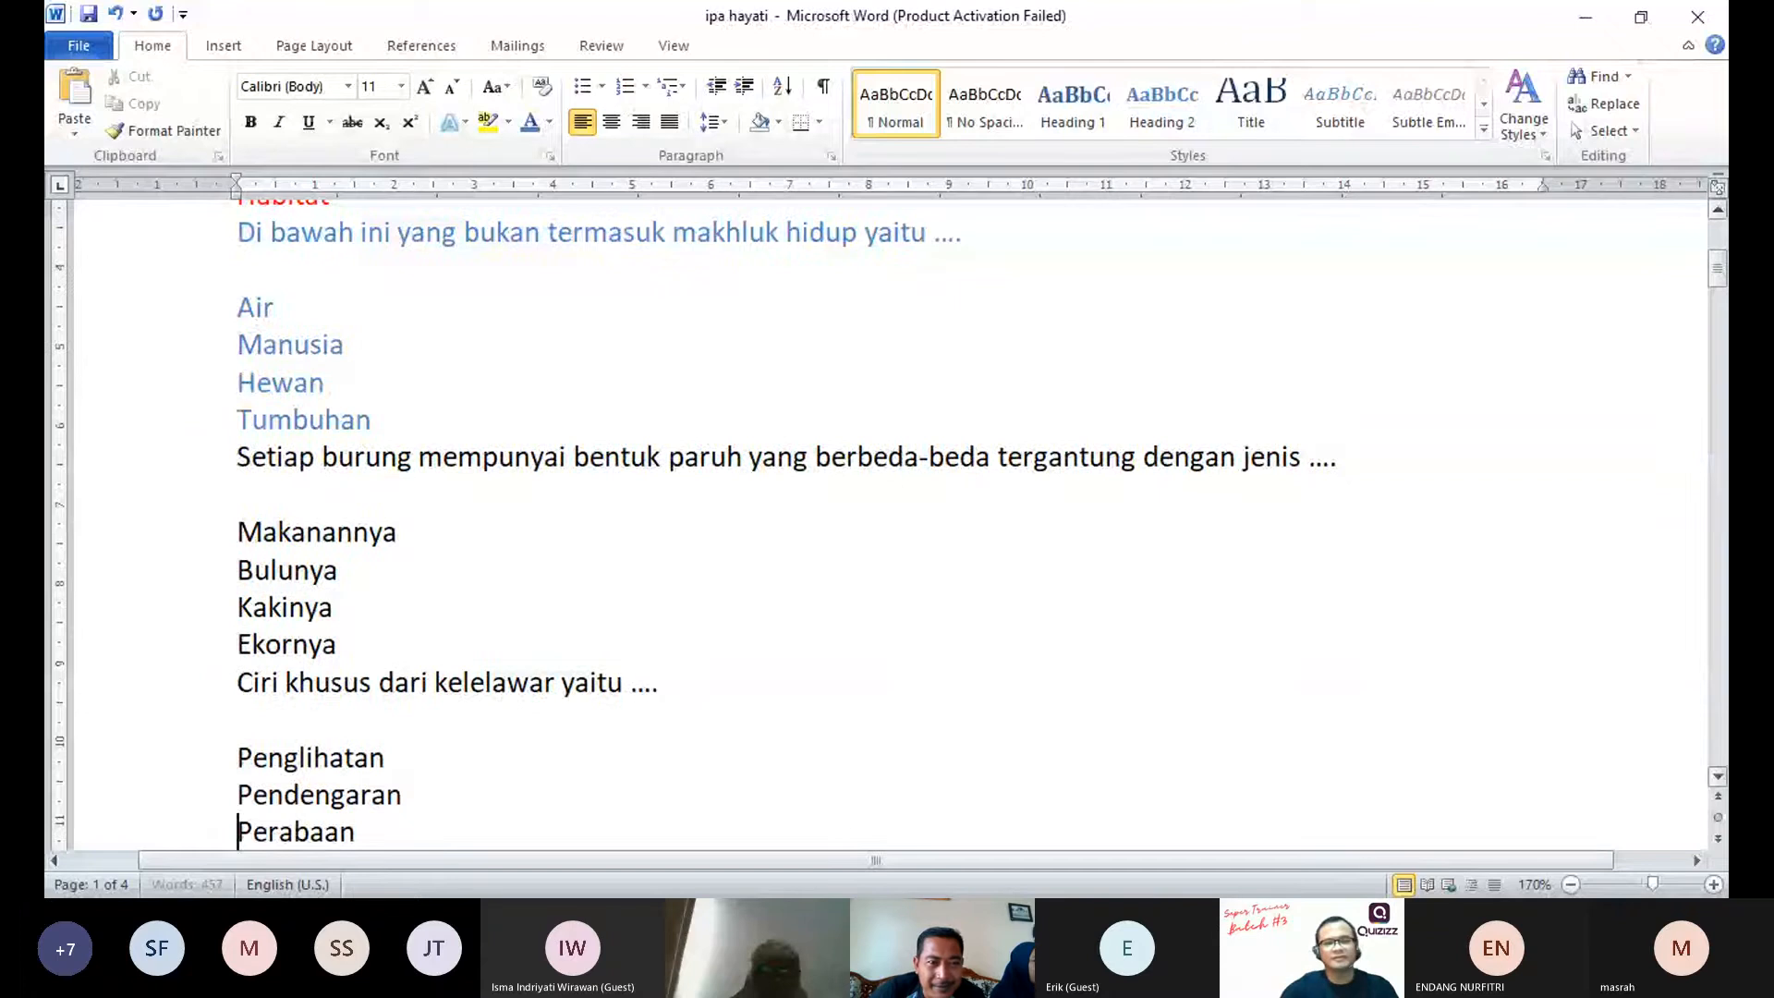
scroll(878, 517, "down", 3)
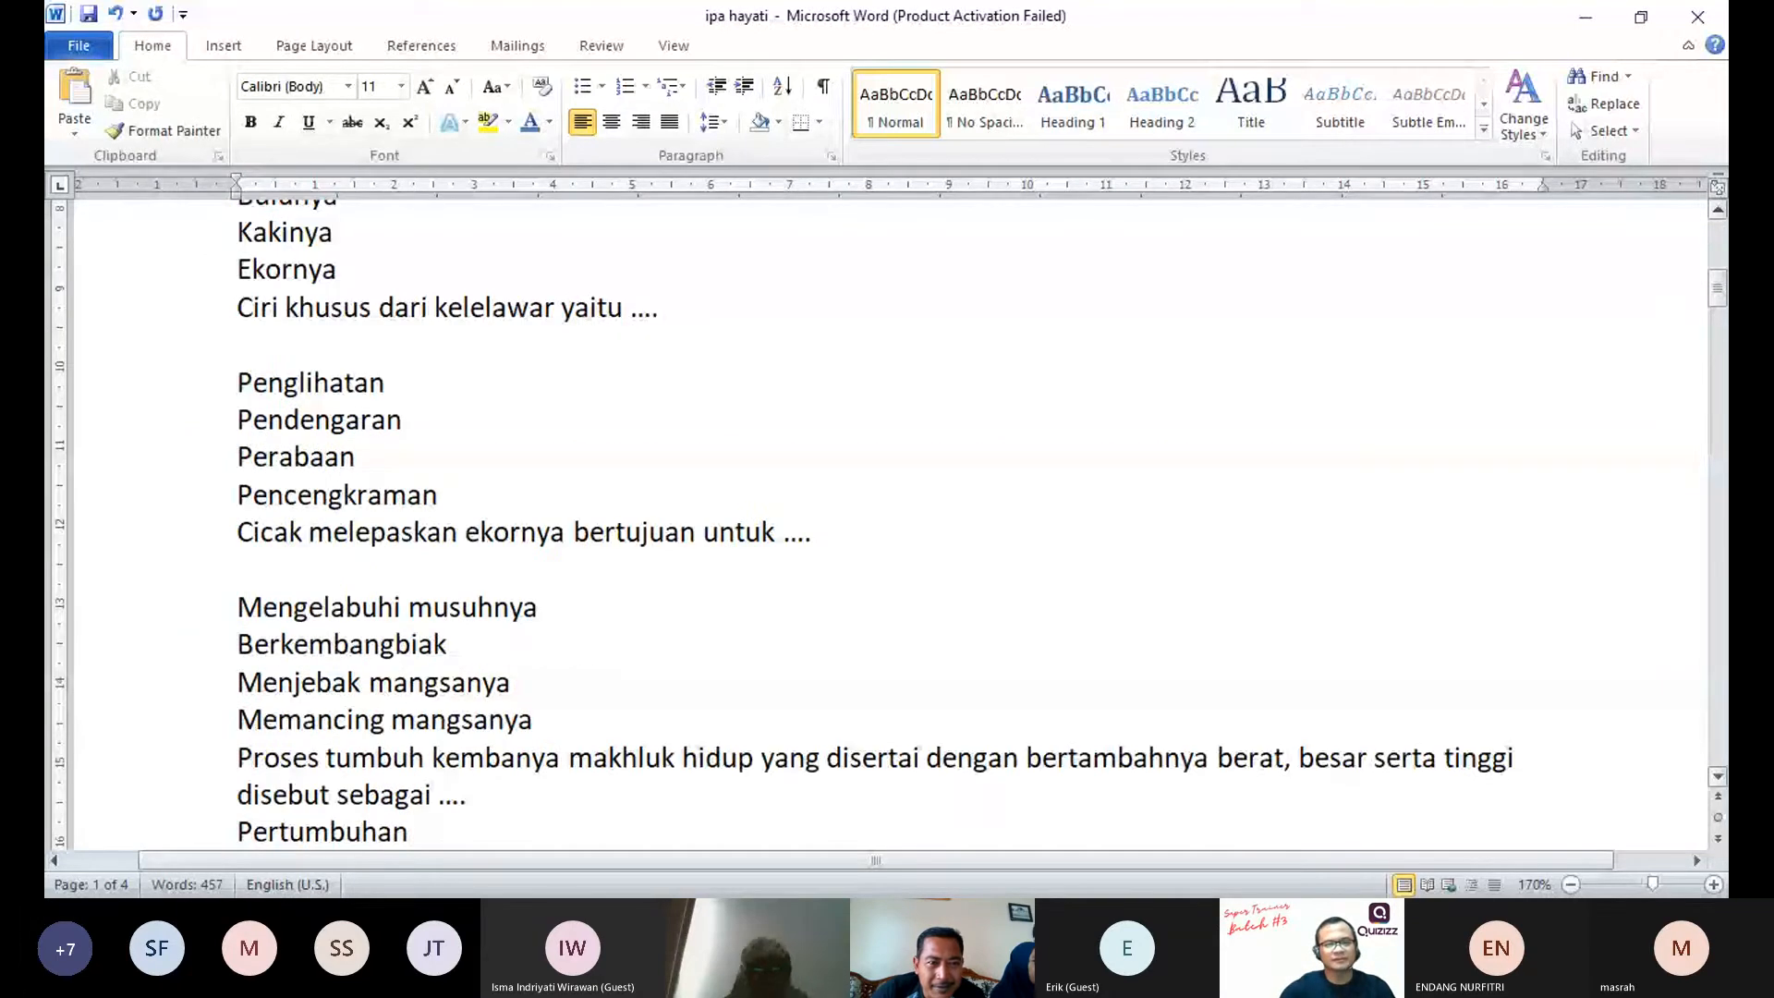
Step: Insert a blank line below the "Proses tumbuh kembanya" question and rearrange the remaining question blocks on page 1 the same way
key("Return")
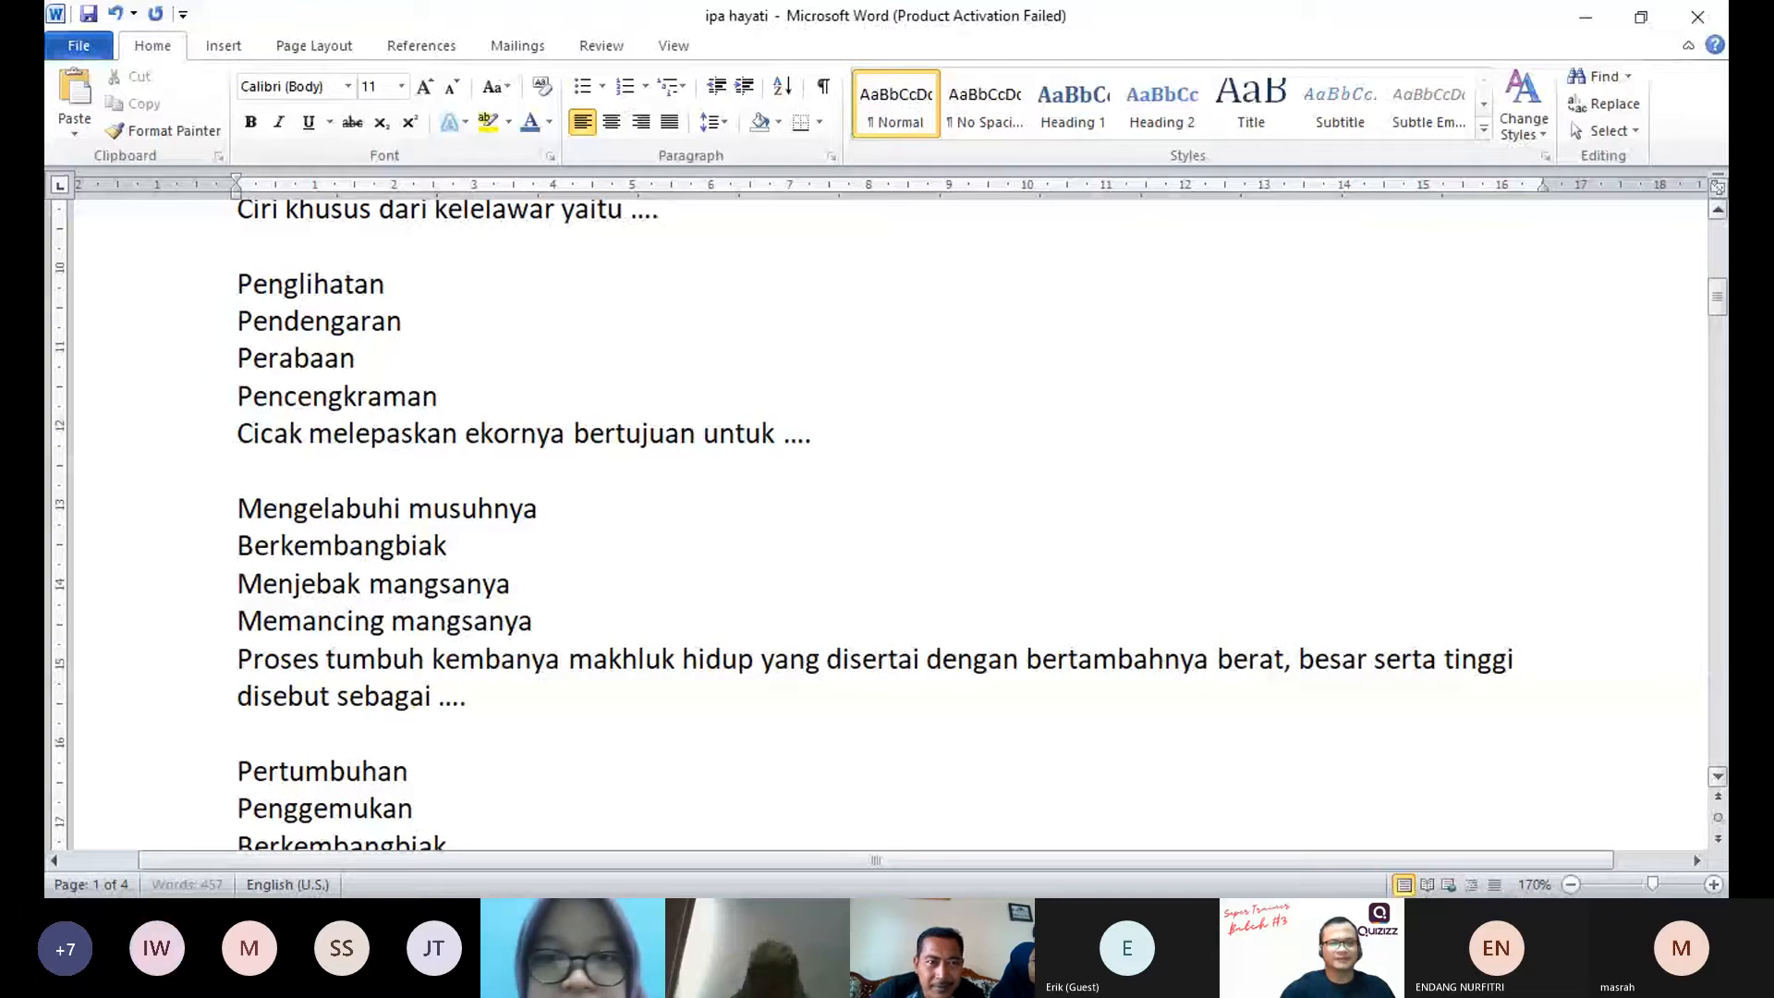
key("Down")
key("Down")
key("Down")
key("Down")
key("Down")
key("Down")
key("Down")
key("Down")
key("Down")
key("Down")
key("Down")
key("Down")
key("Down")
key("Down")
key("Down")
key("Down")
key("Down")
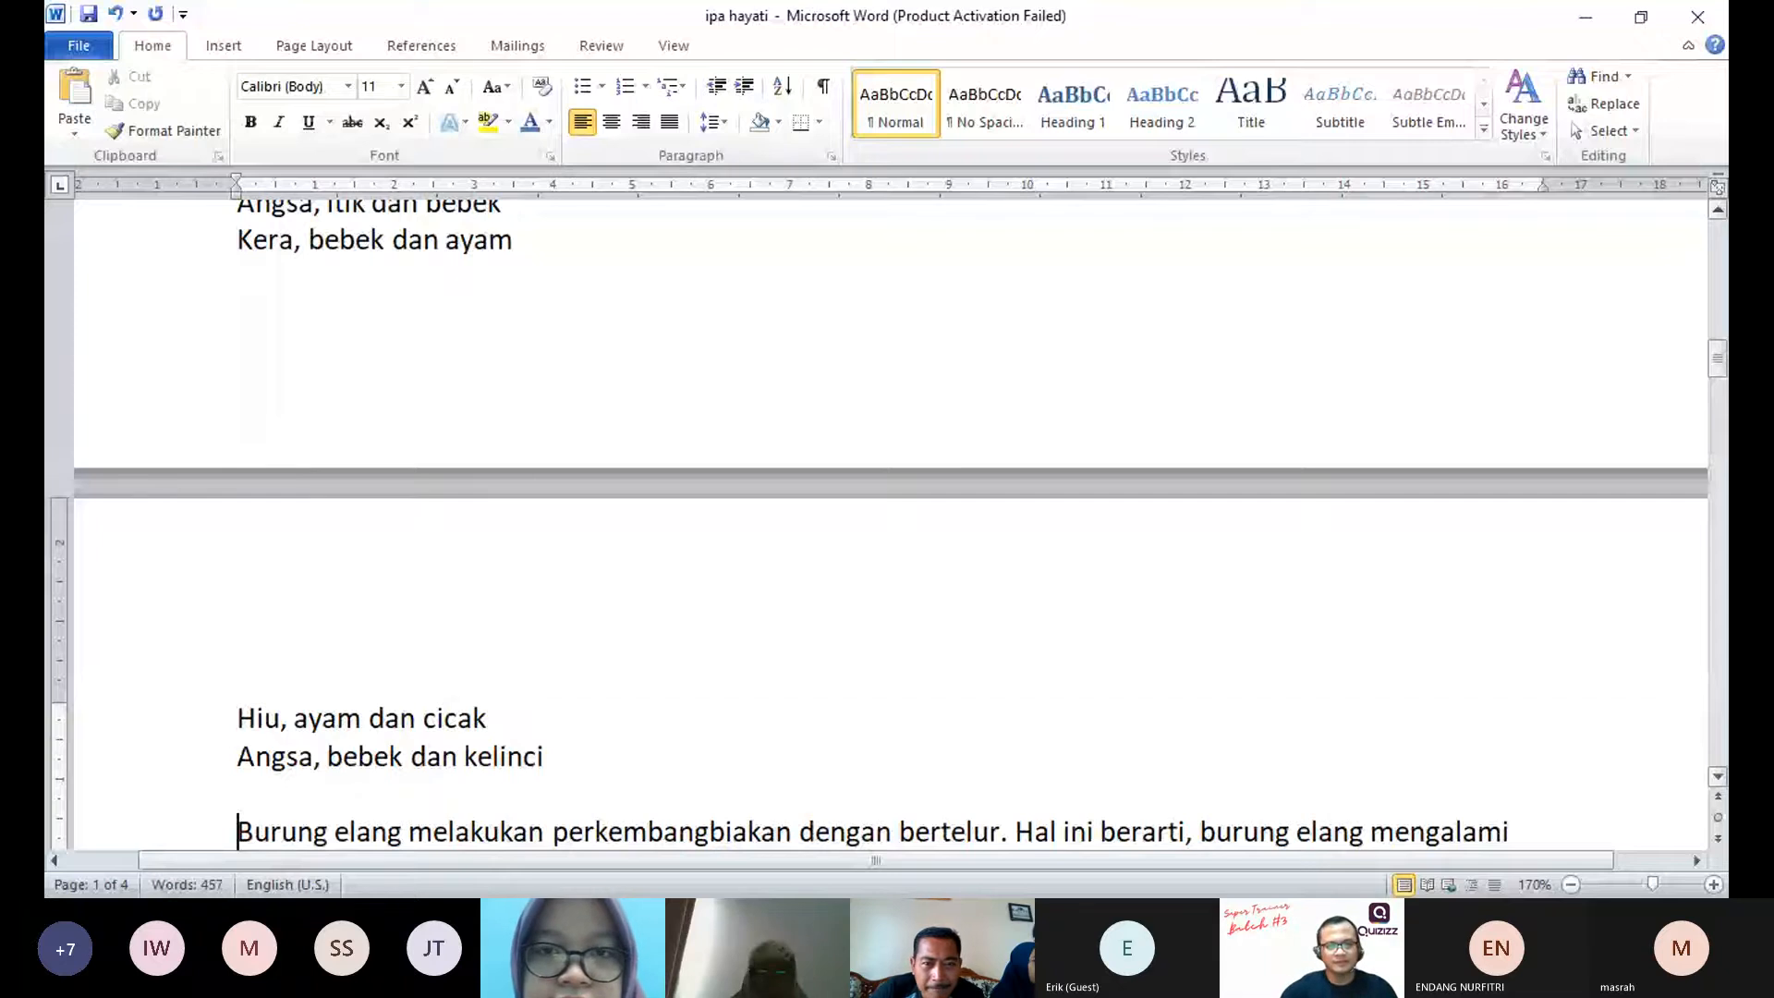
Step: Shift the blank line below the question text for "Burung elang", "Berkembangbiak dengan cara bertelur" and "Suatu kehidupan", leaving none above each question
key("Down")
key("Down")
key("Down")
key("Down")
key("Down")
key("Down")
key("Down")
key("Down")
key("Down")
key("Down")
key("Down")
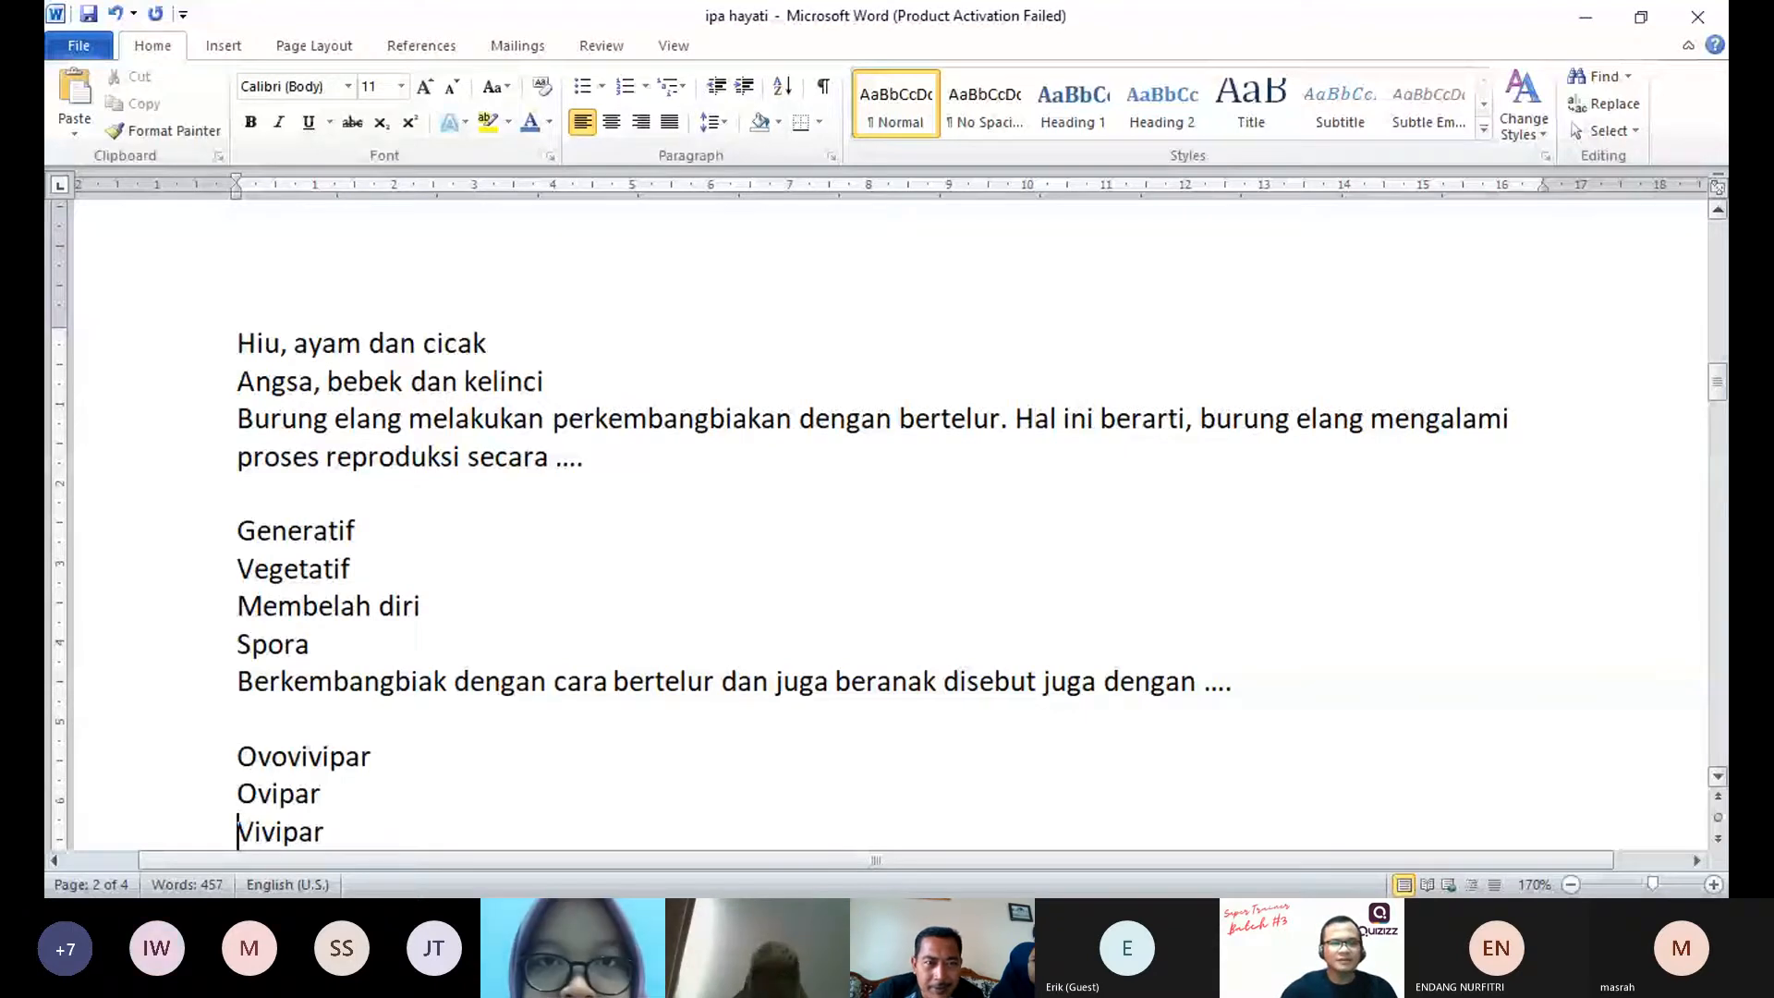
key("Down")
key("Down")
key("Down")
key("Down")
key("Down")
key("Down")
key("Down")
key("Down")
key("Down")
key("Down")
key("Down")
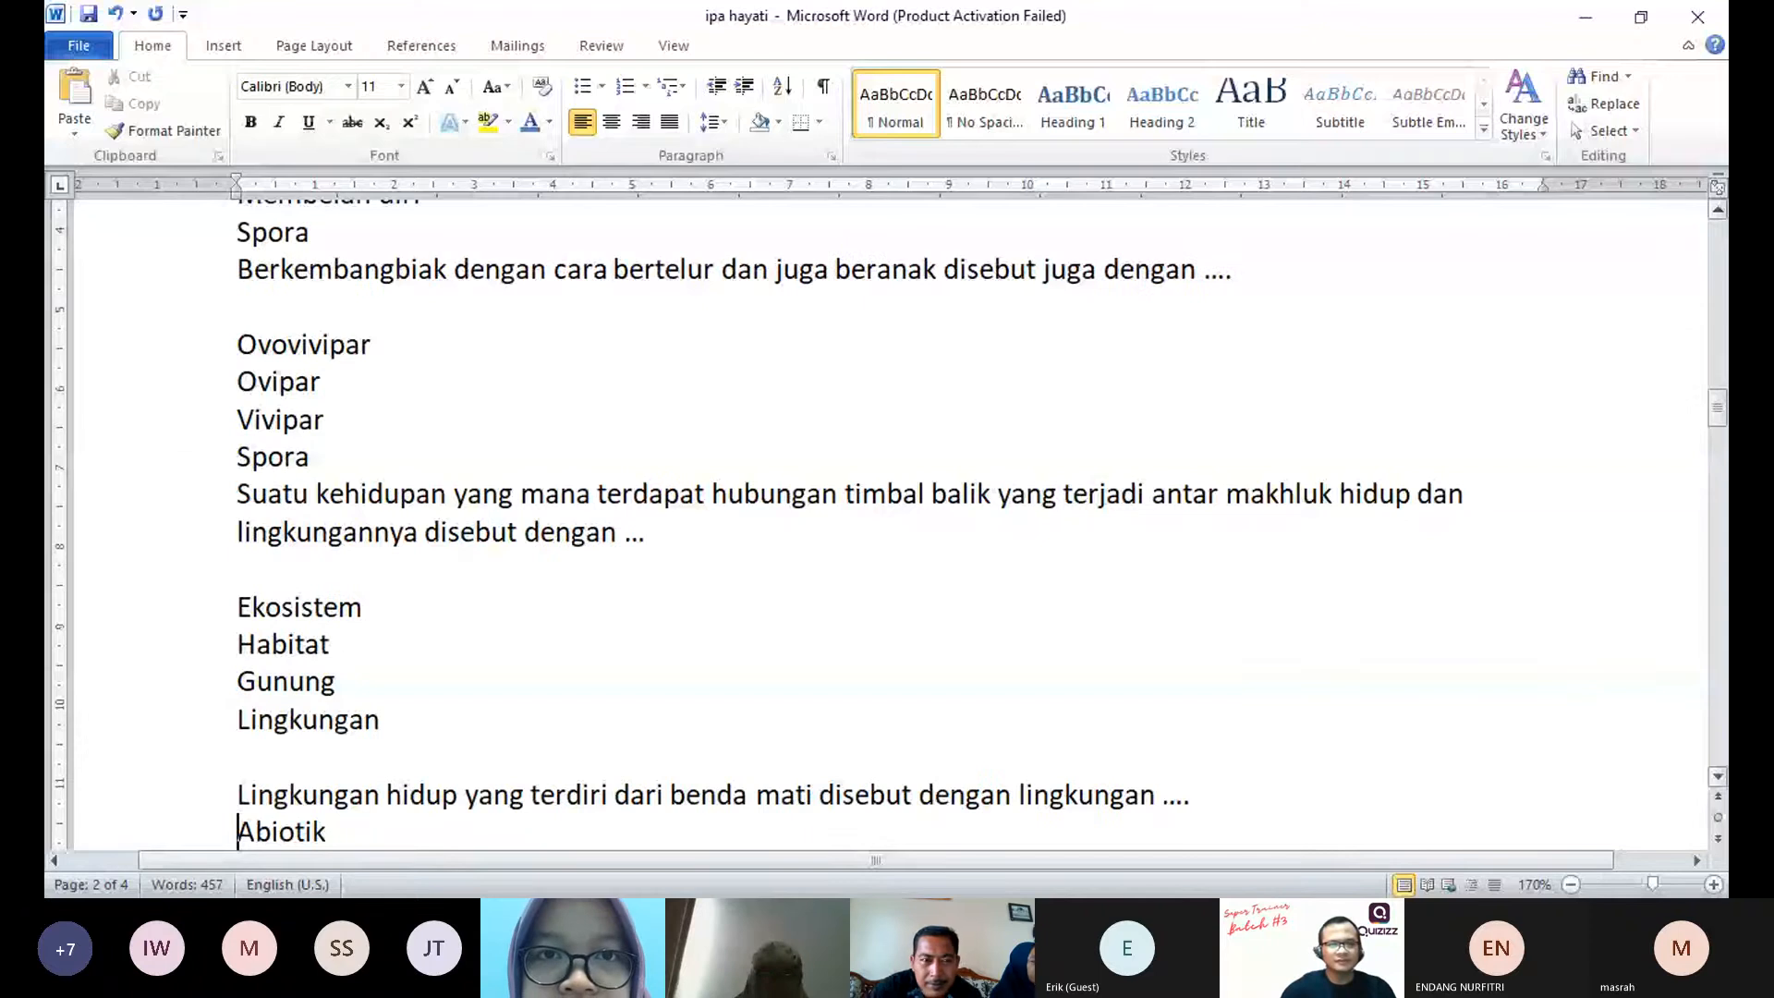
Step: Remove the blank lines above the "Lingkungan hidup" and "Aktivitas dari manusia" questions and insert one before each question's answer options
key("Up")
key("BackSpace")
key("Down")
key("Return")
key("Down")
key("Down")
key("Down")
key("Down")
key("Down")
key("Down")
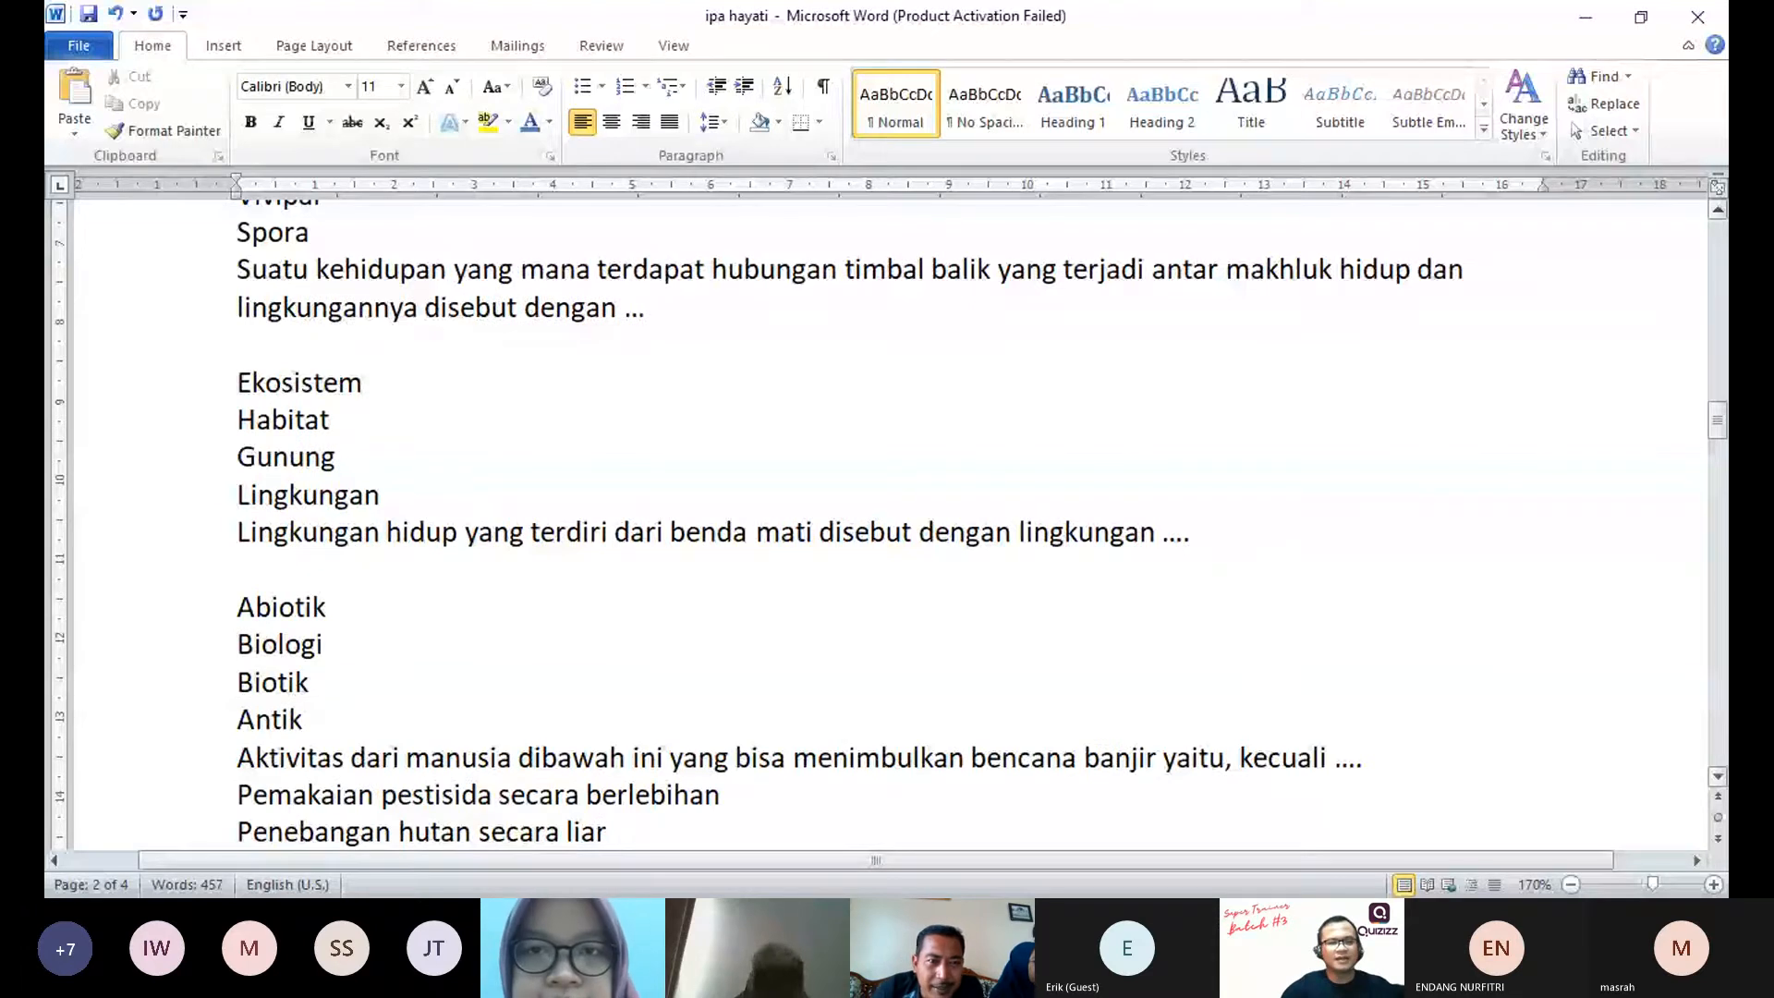
key("Return")
key("Down")
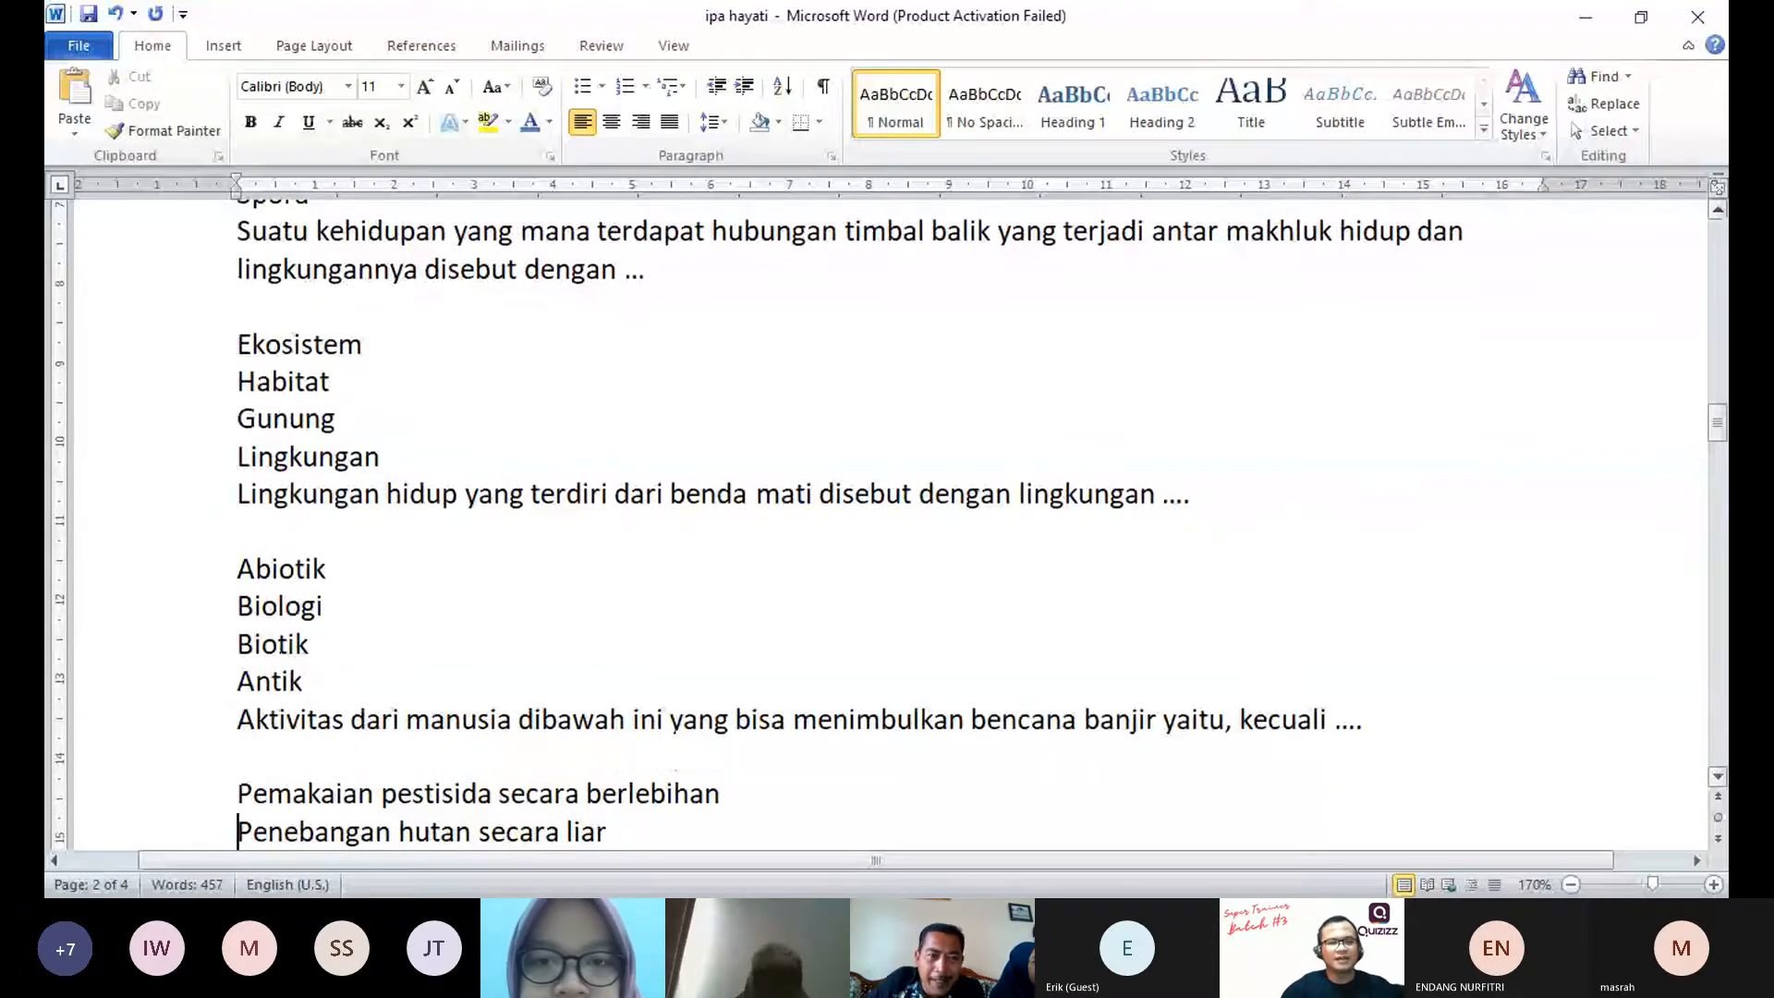
Step: Rearrange the blank lines around the "Dibawah ini dampak buruk" and "Upaya melestarikan" questions so none remains above either question
key("Down")
key("Down")
key("Down")
key("Down")
key("Down")
key("Down")
key("Down")
key("Down")
key("Down")
key("Down")
key("Down")
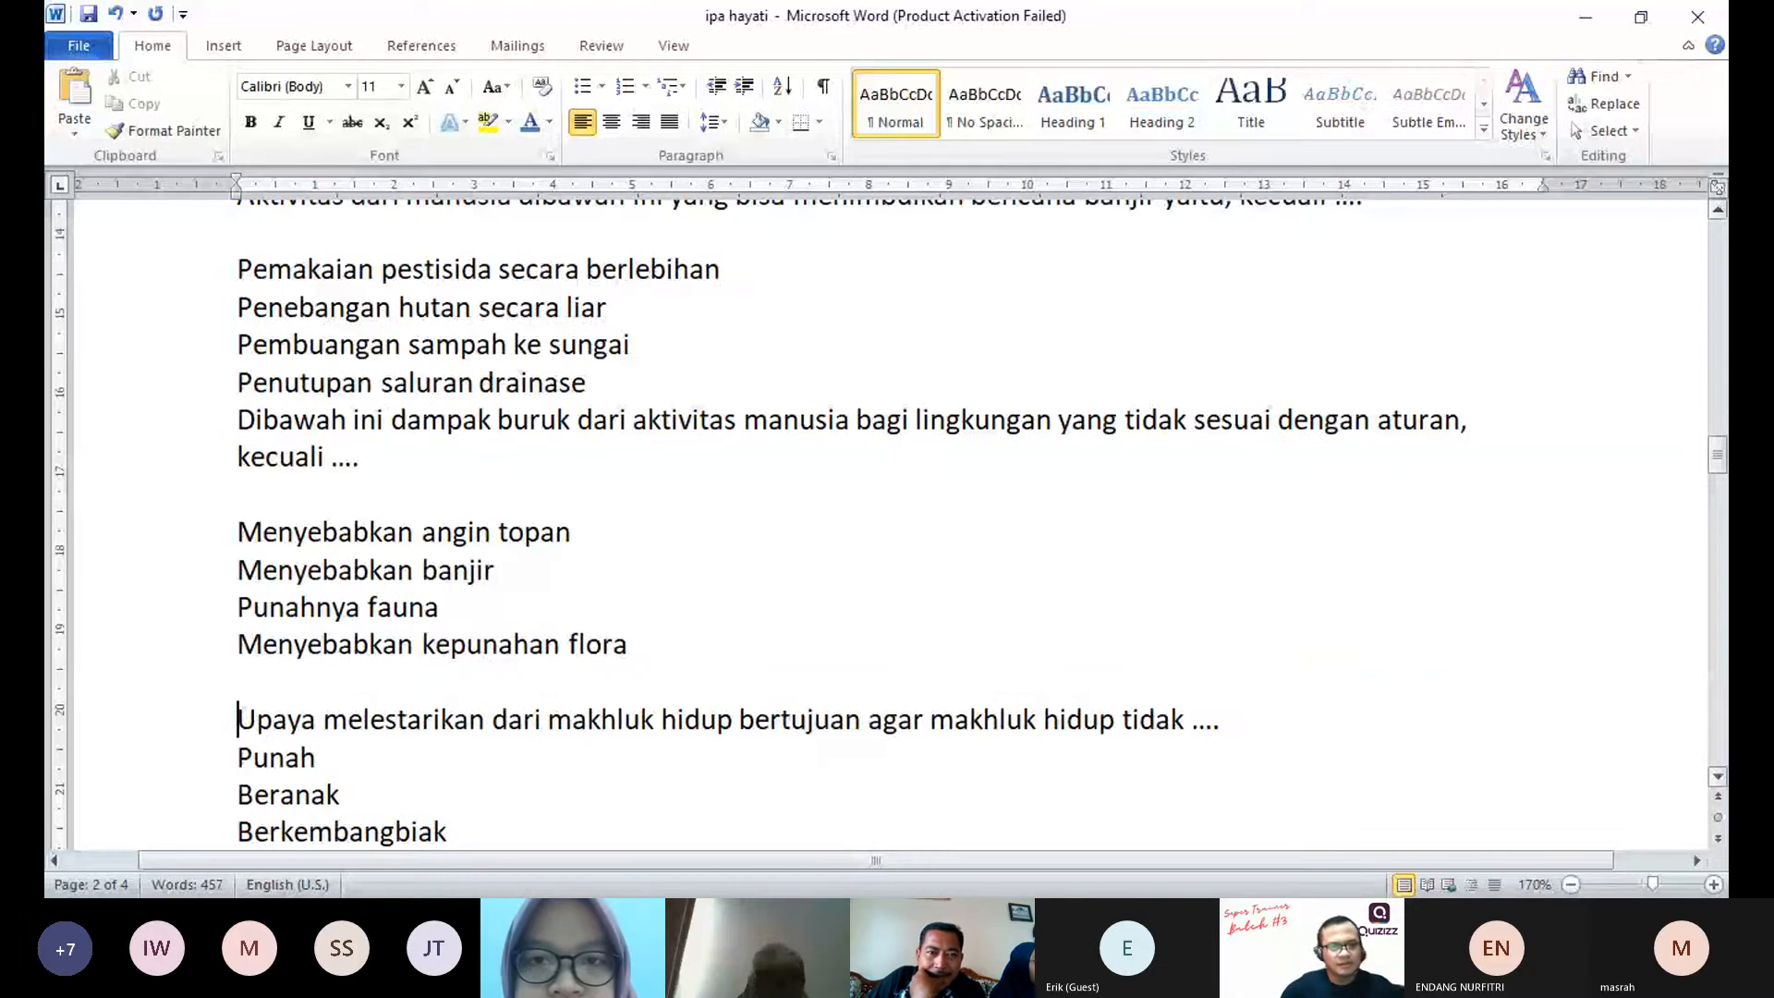
key("BackSpace")
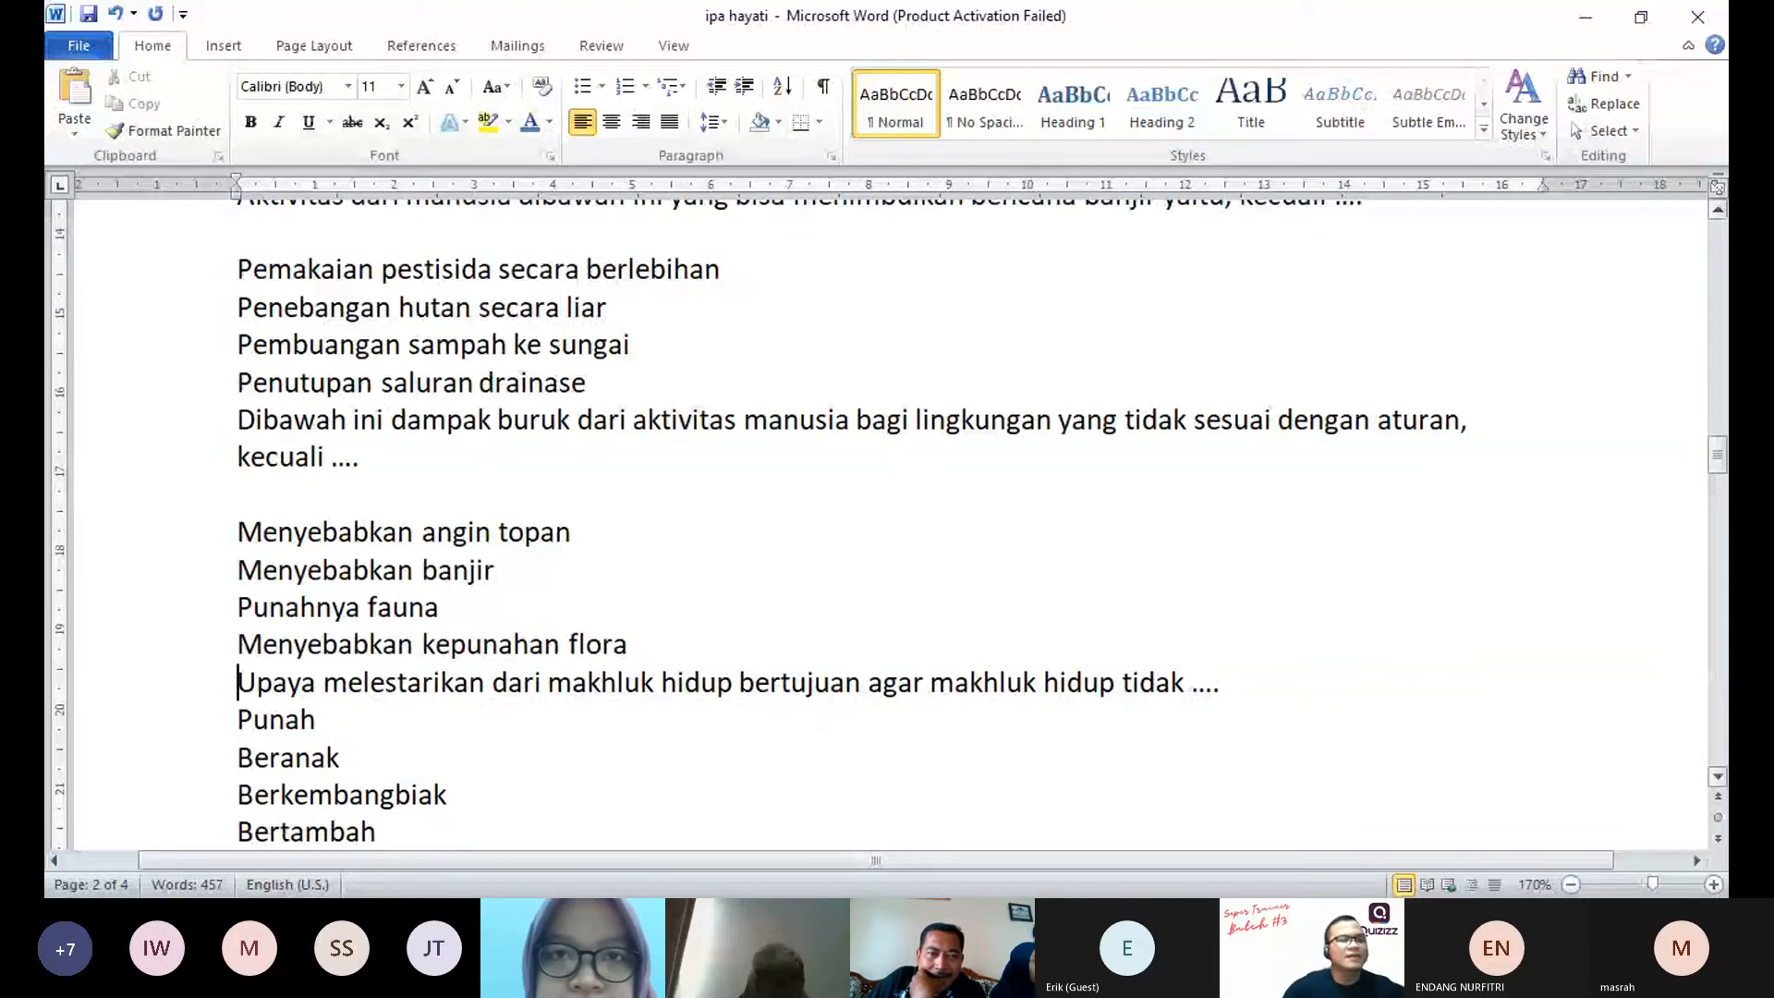
key("Down")
key("Down")
key("Down")
key("Down")
key("Down")
key("Down")
key("Down")
key("Down")
key("Down")
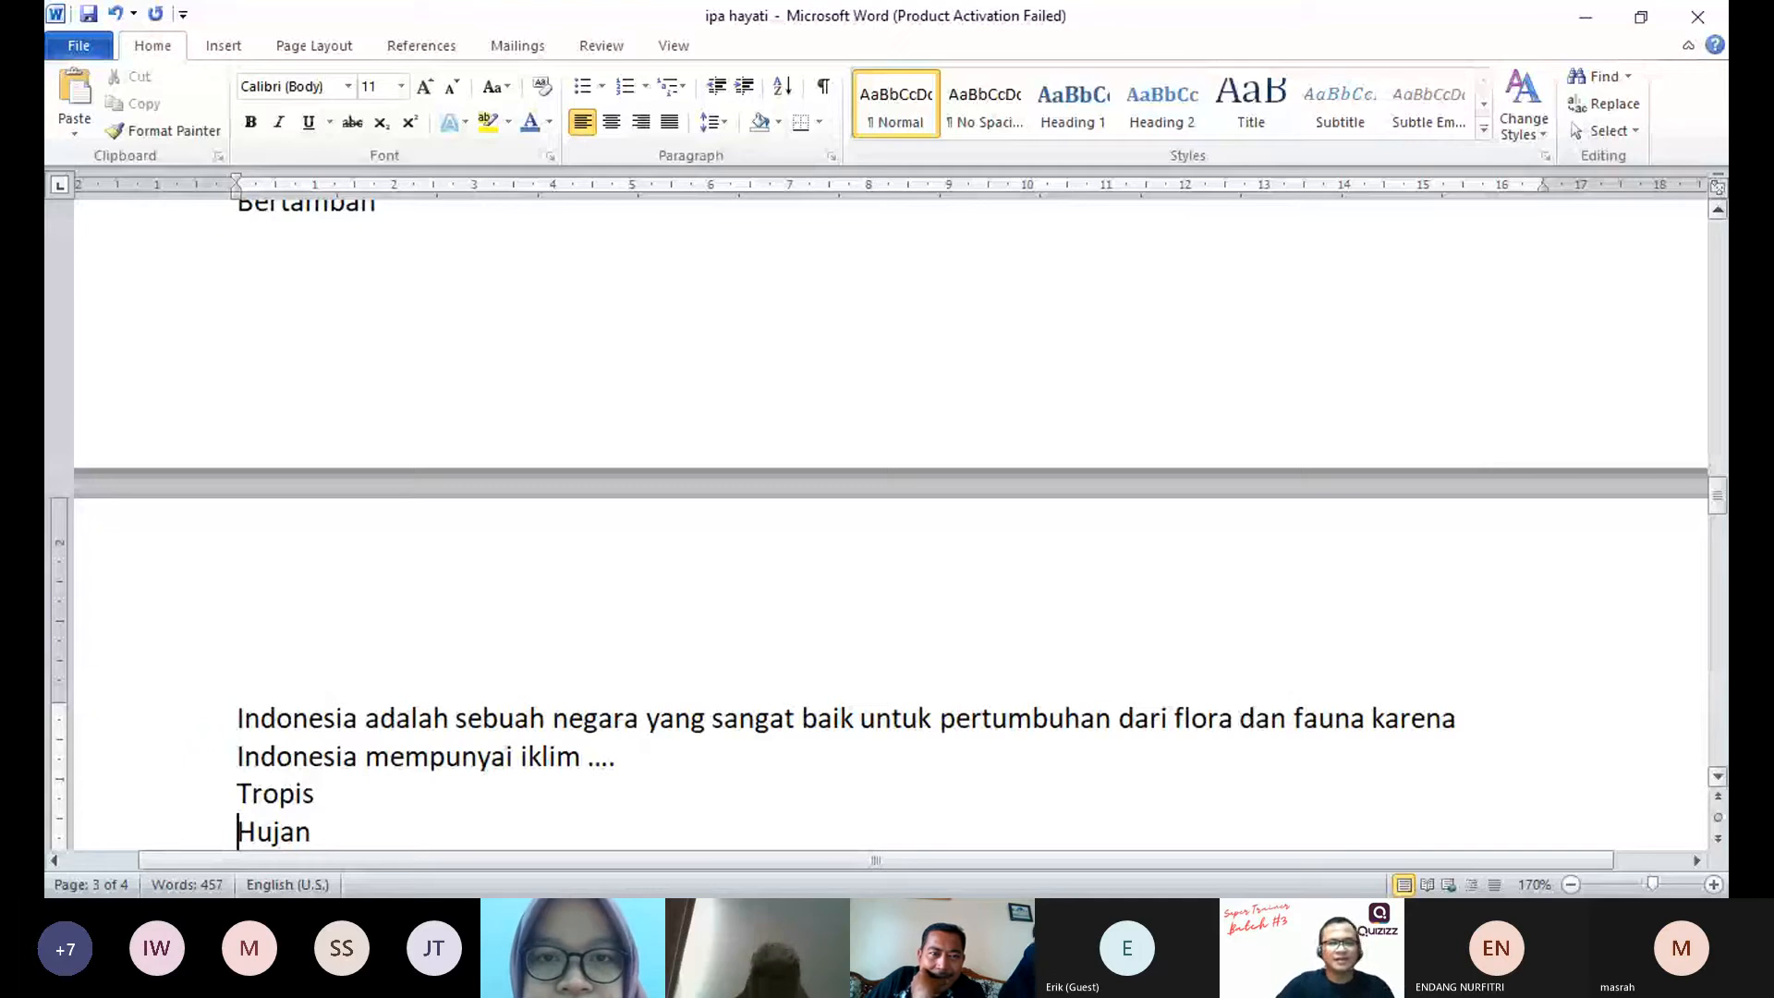
Step: Insert a blank line between question and options for "Indonesia adalah sebuah negara" and "Jenis fauna langka", with none above the latter
key("Up")
key("Return")
key("Down")
key("Down")
key("Down")
key("Down")
key("Down")
key("Down")
key("Down")
key("Down")
key("Down")
key("Down")
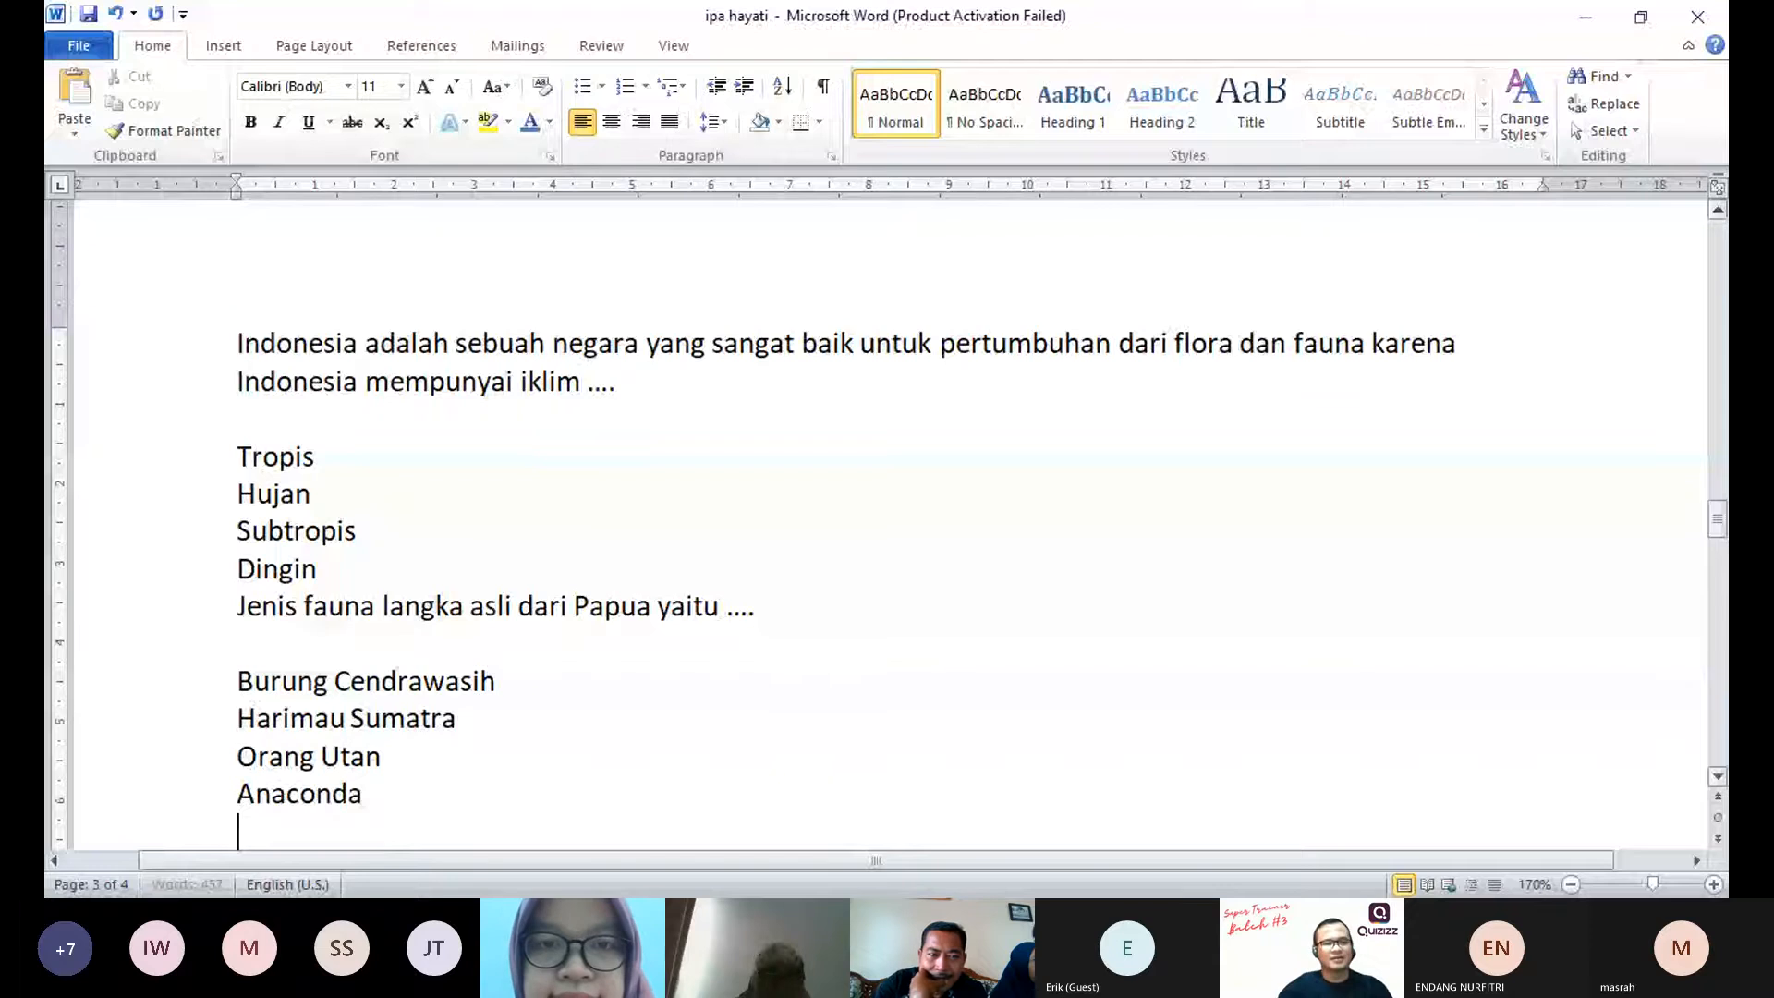
Step: Rearrange the blank lines in the remaining question blocks, including those on konduktor, termos and perpindahan energi panas, through the document's end
key("ctrl+v")
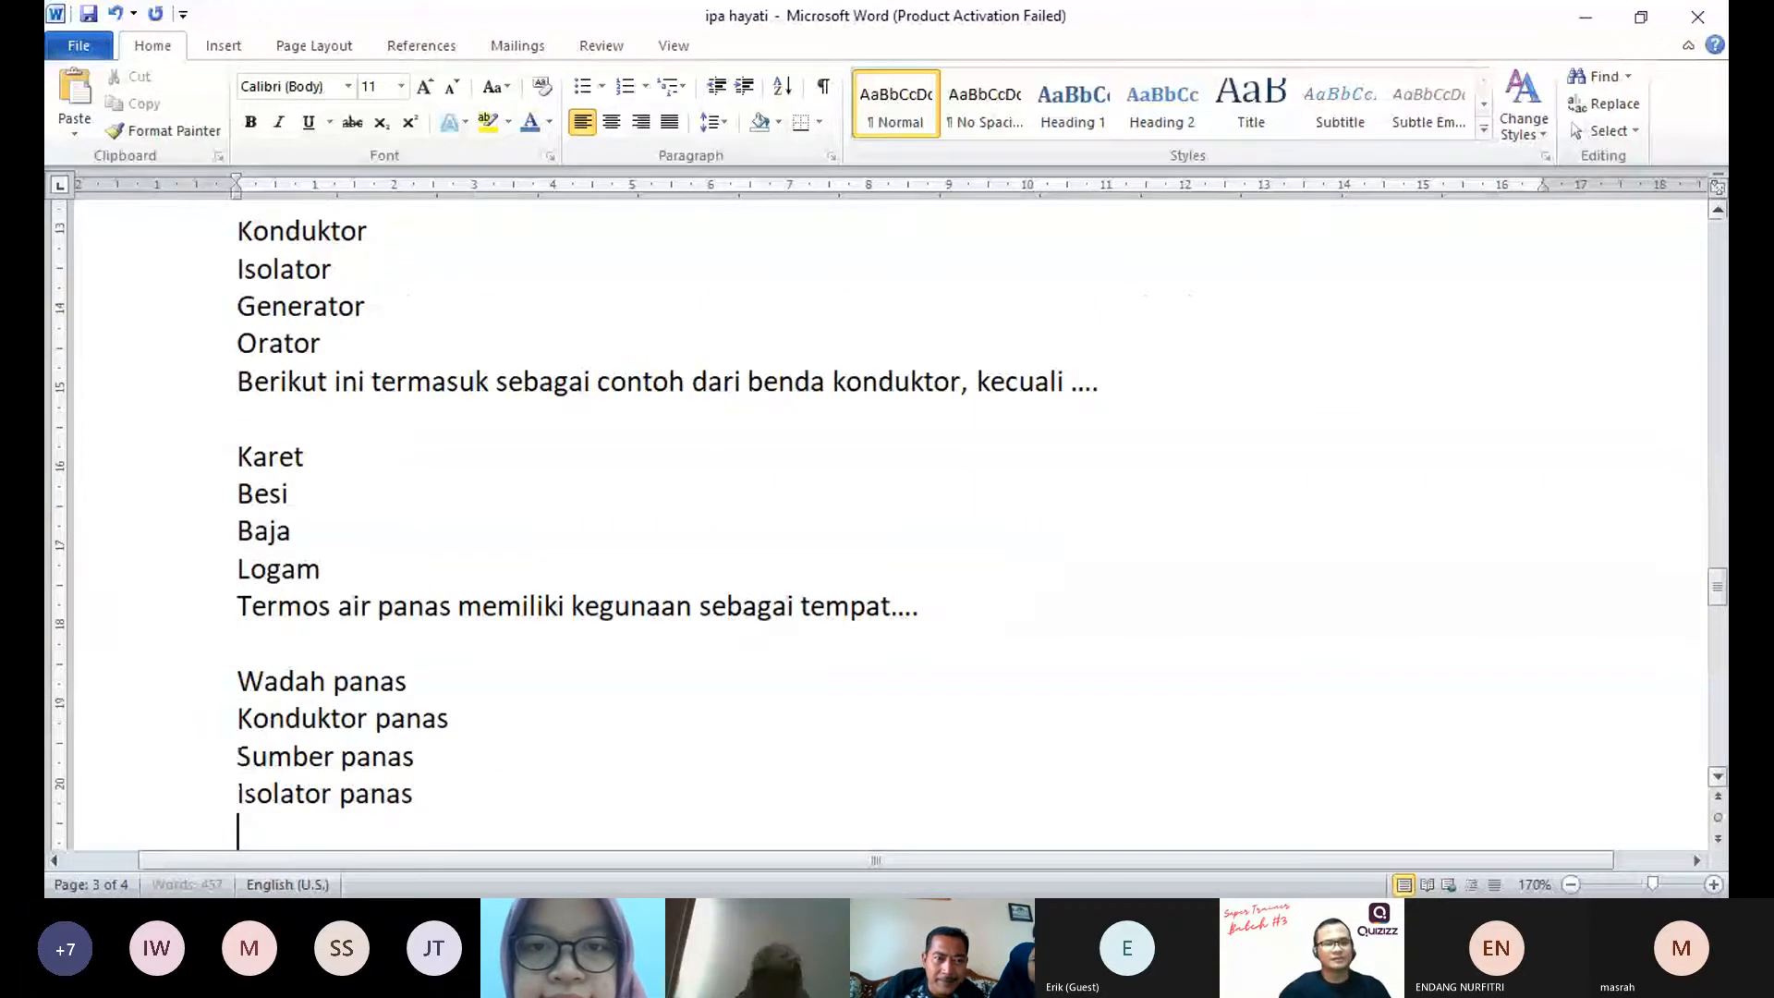
key("ctrl+v")
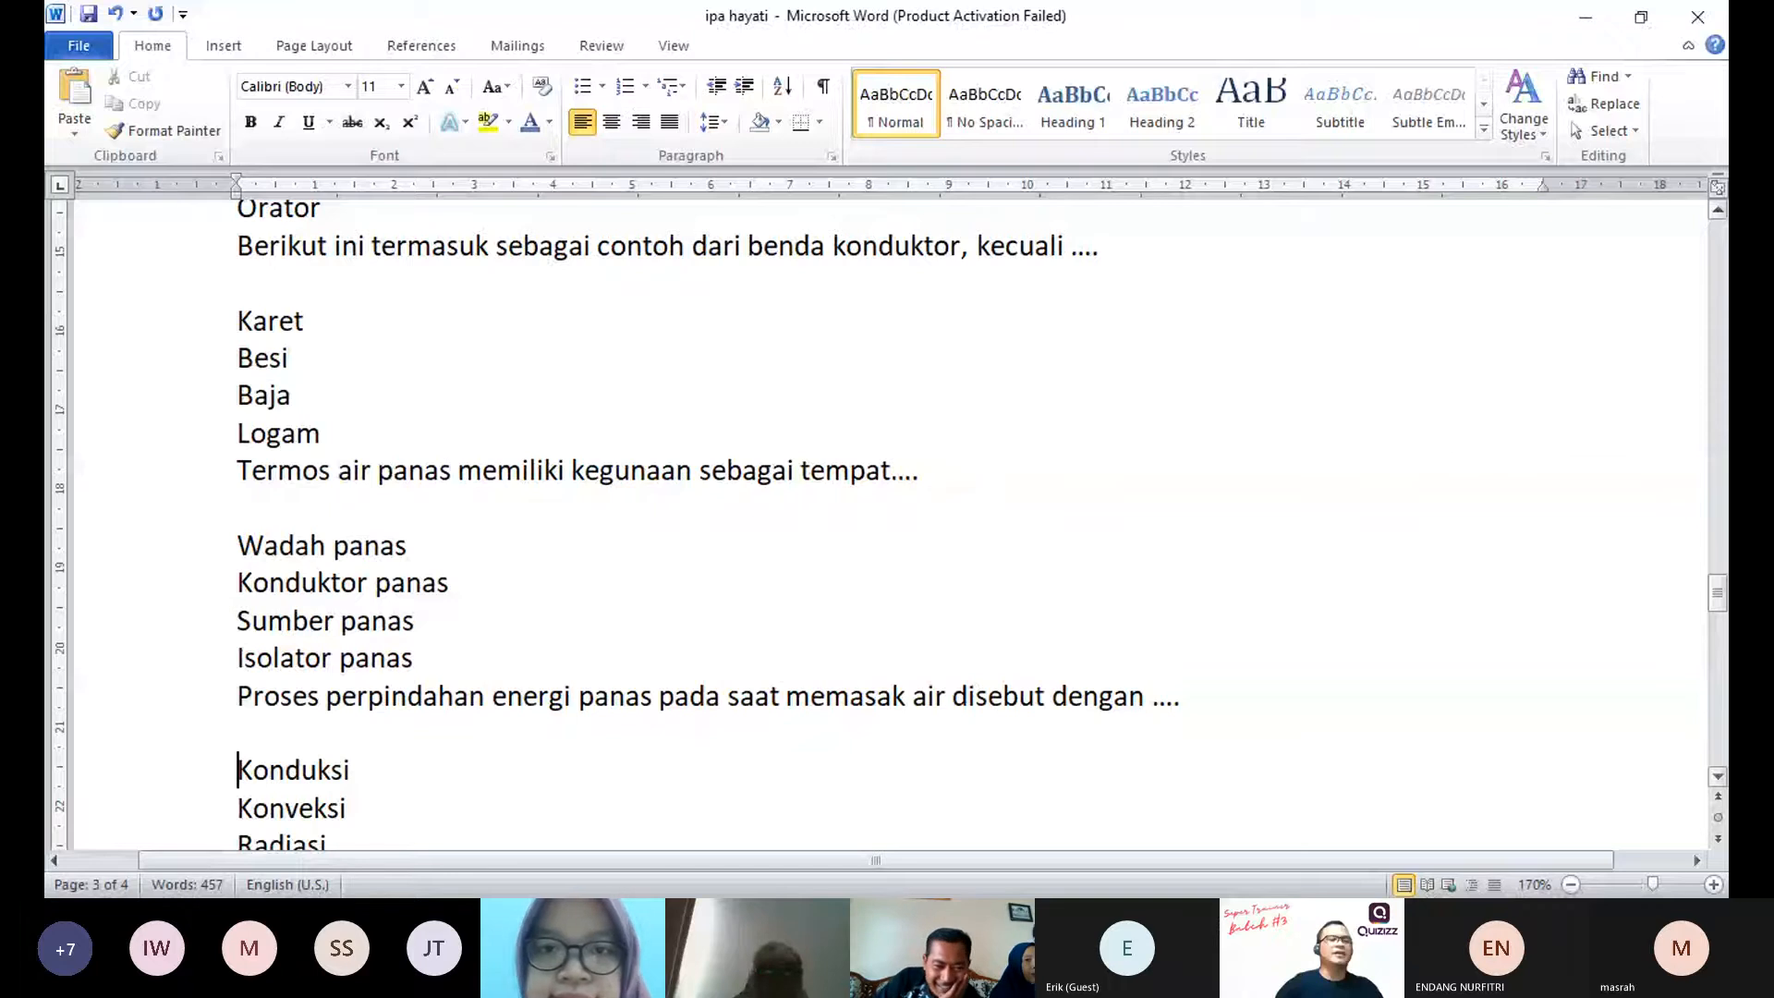
key("ctrl+End")
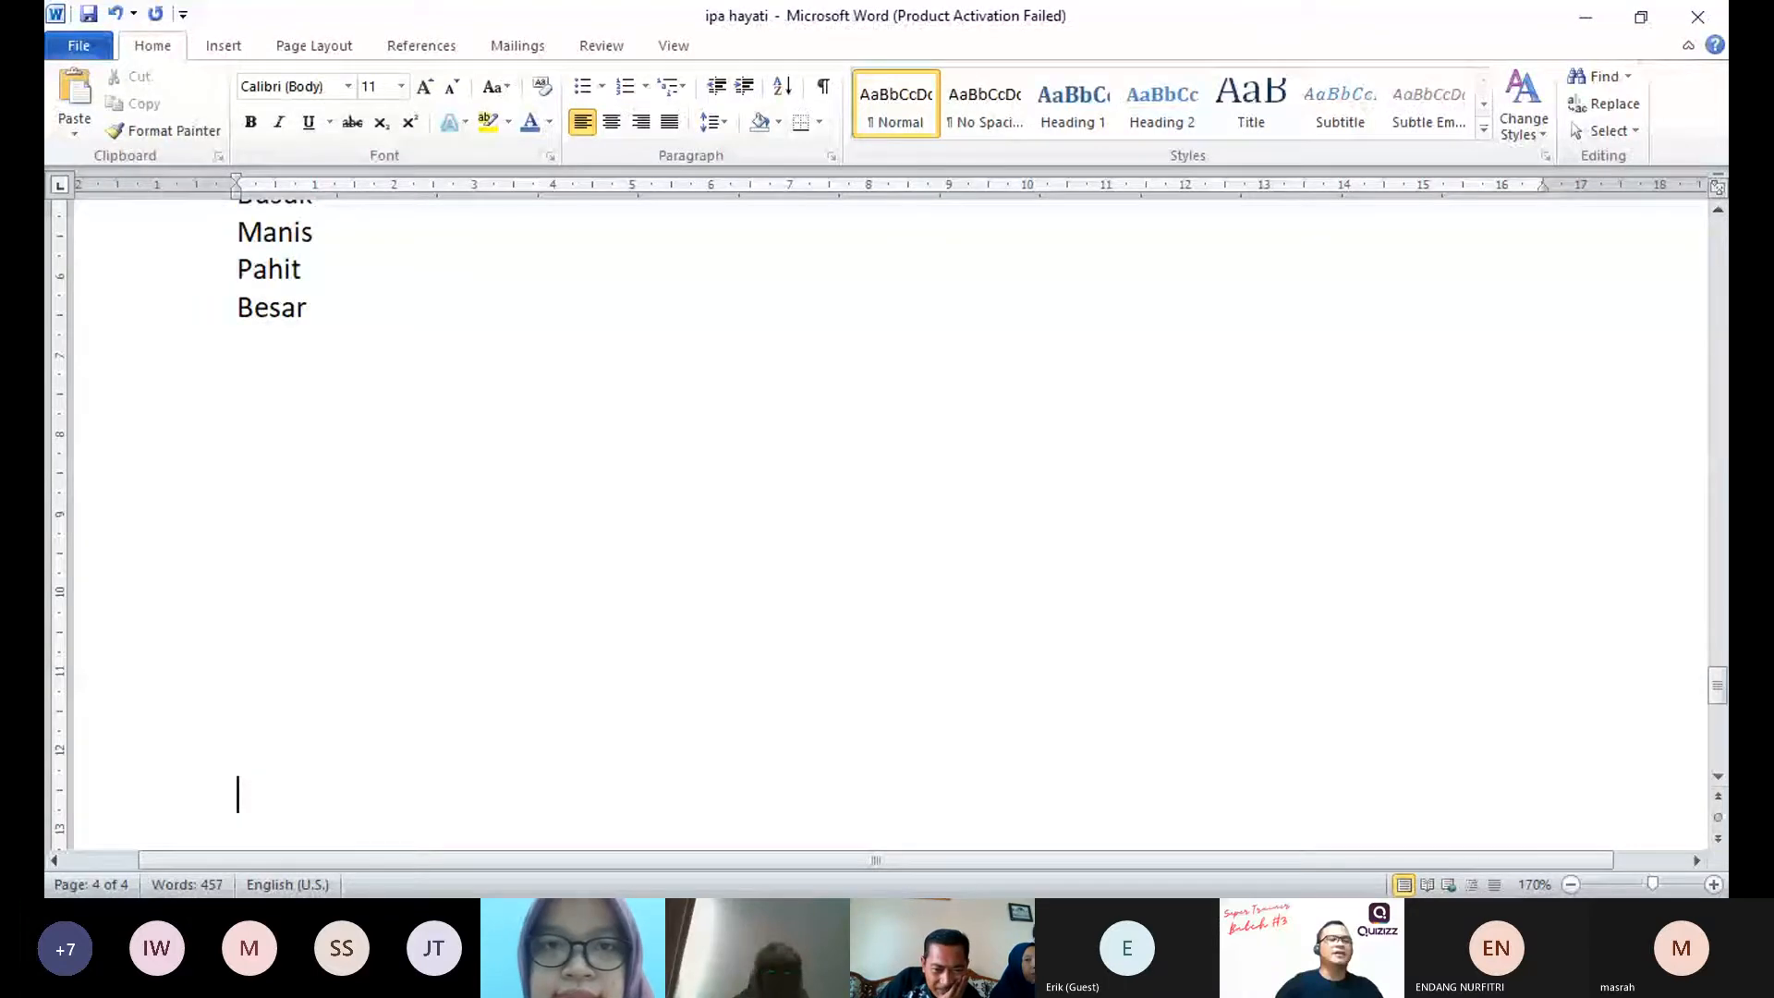
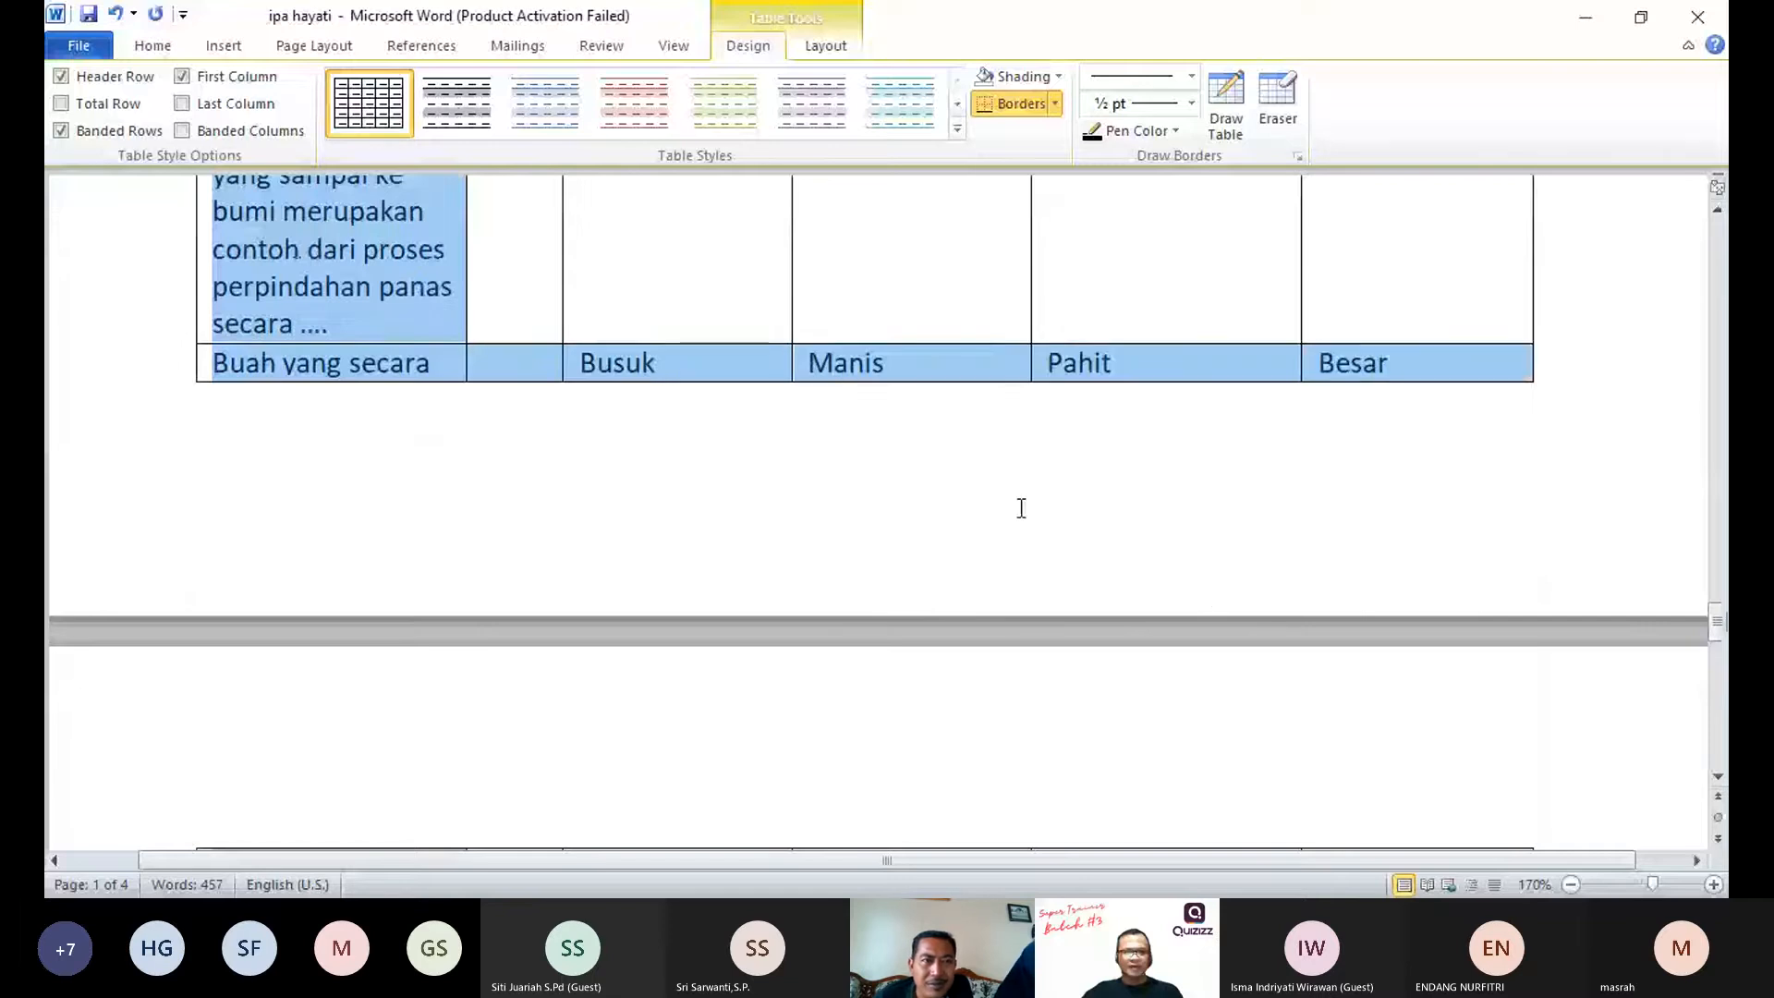
Step: Copy the entire selected question table, through the "Buah yang secara terus-menerus" row
scroll(872, 528, "down", 3)
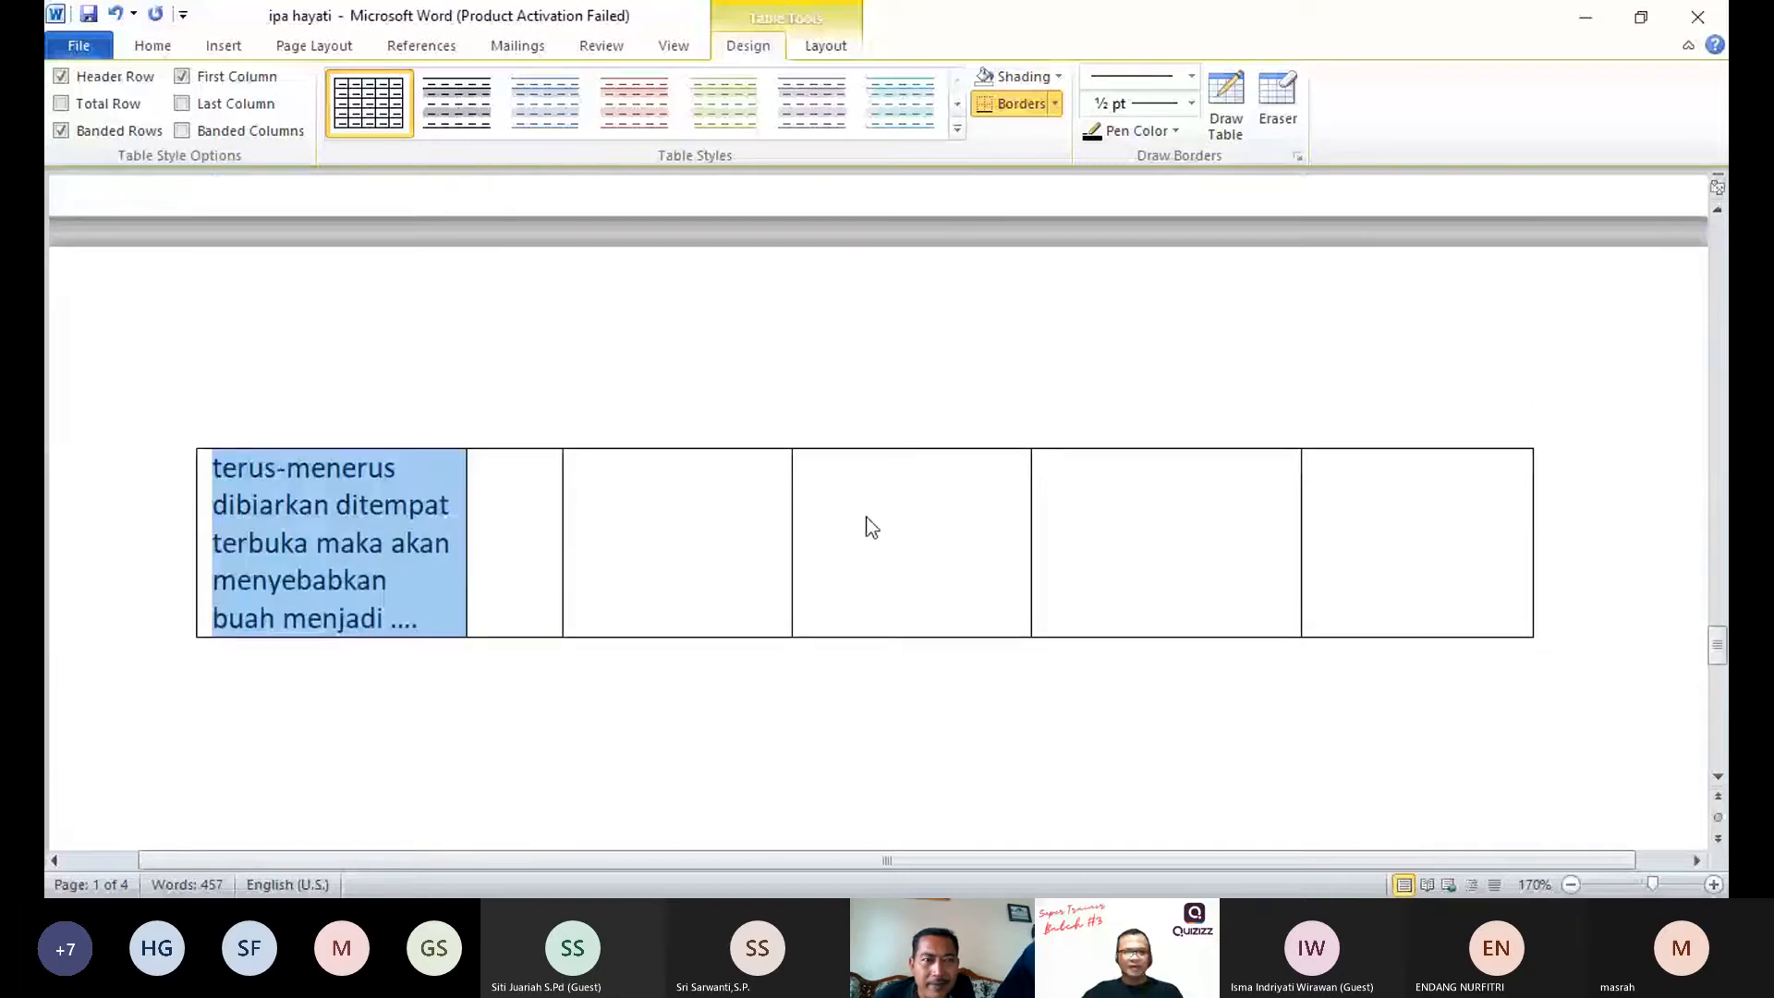
scroll(871, 528, "up", 4)
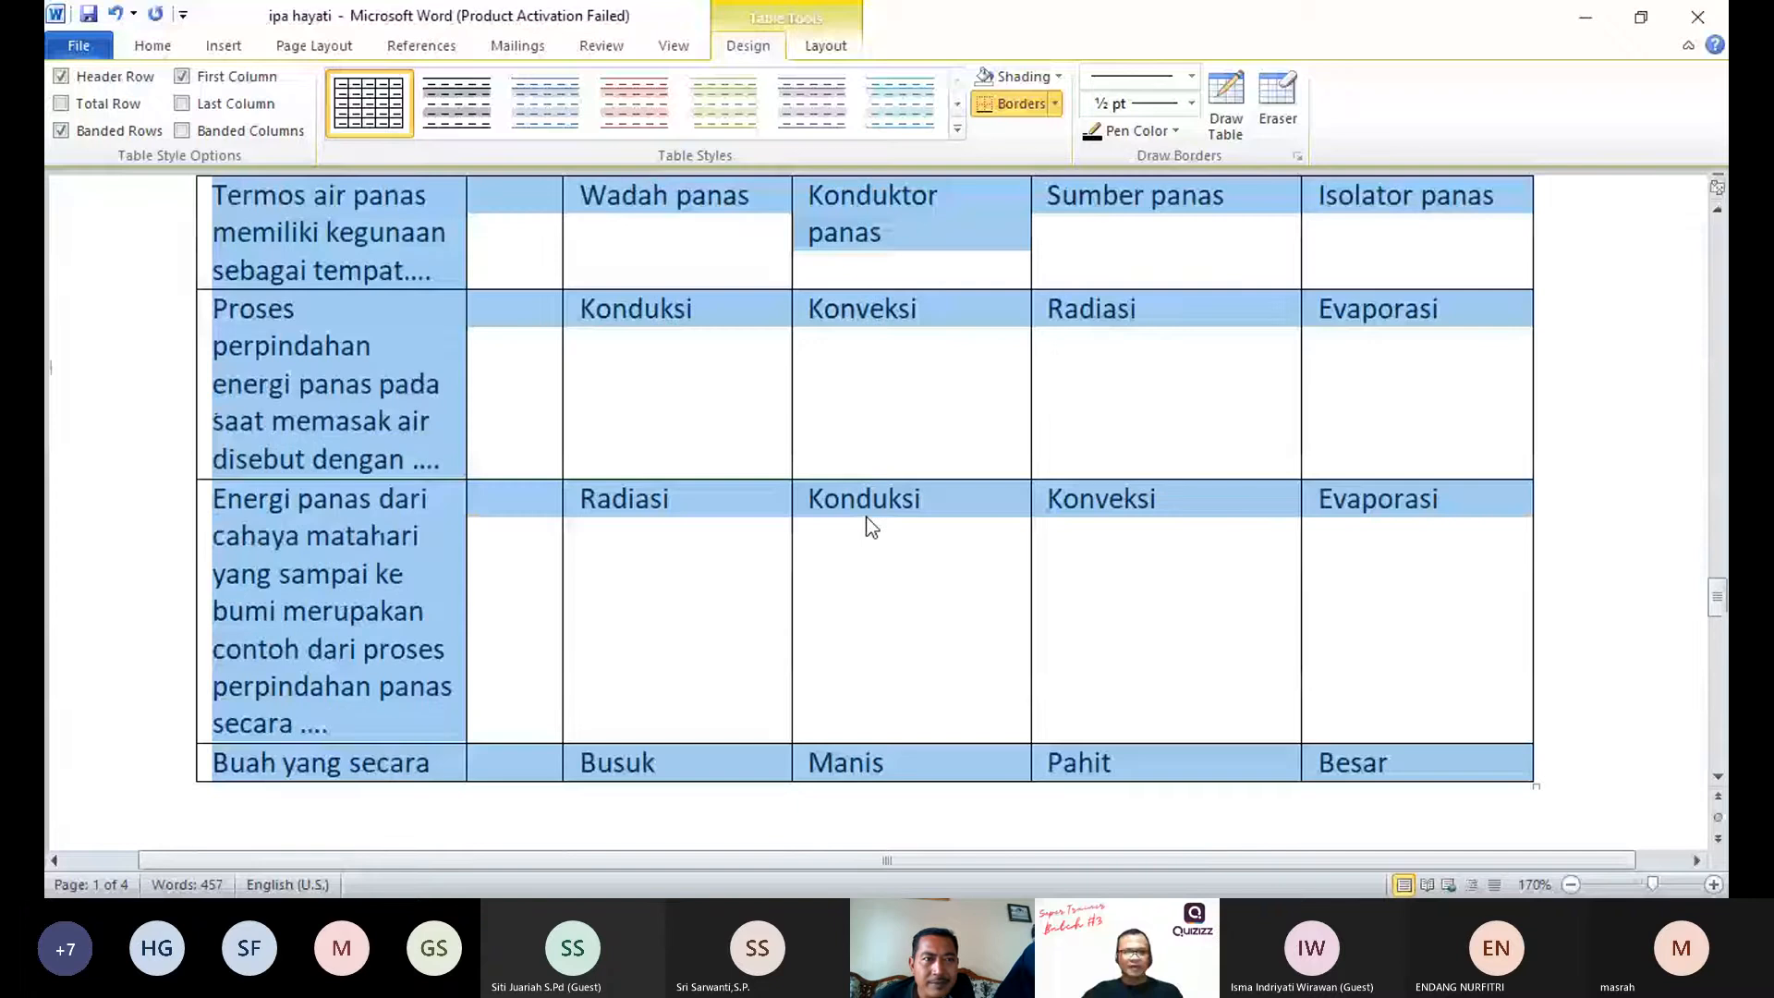
scroll(869, 522, "up", 4)
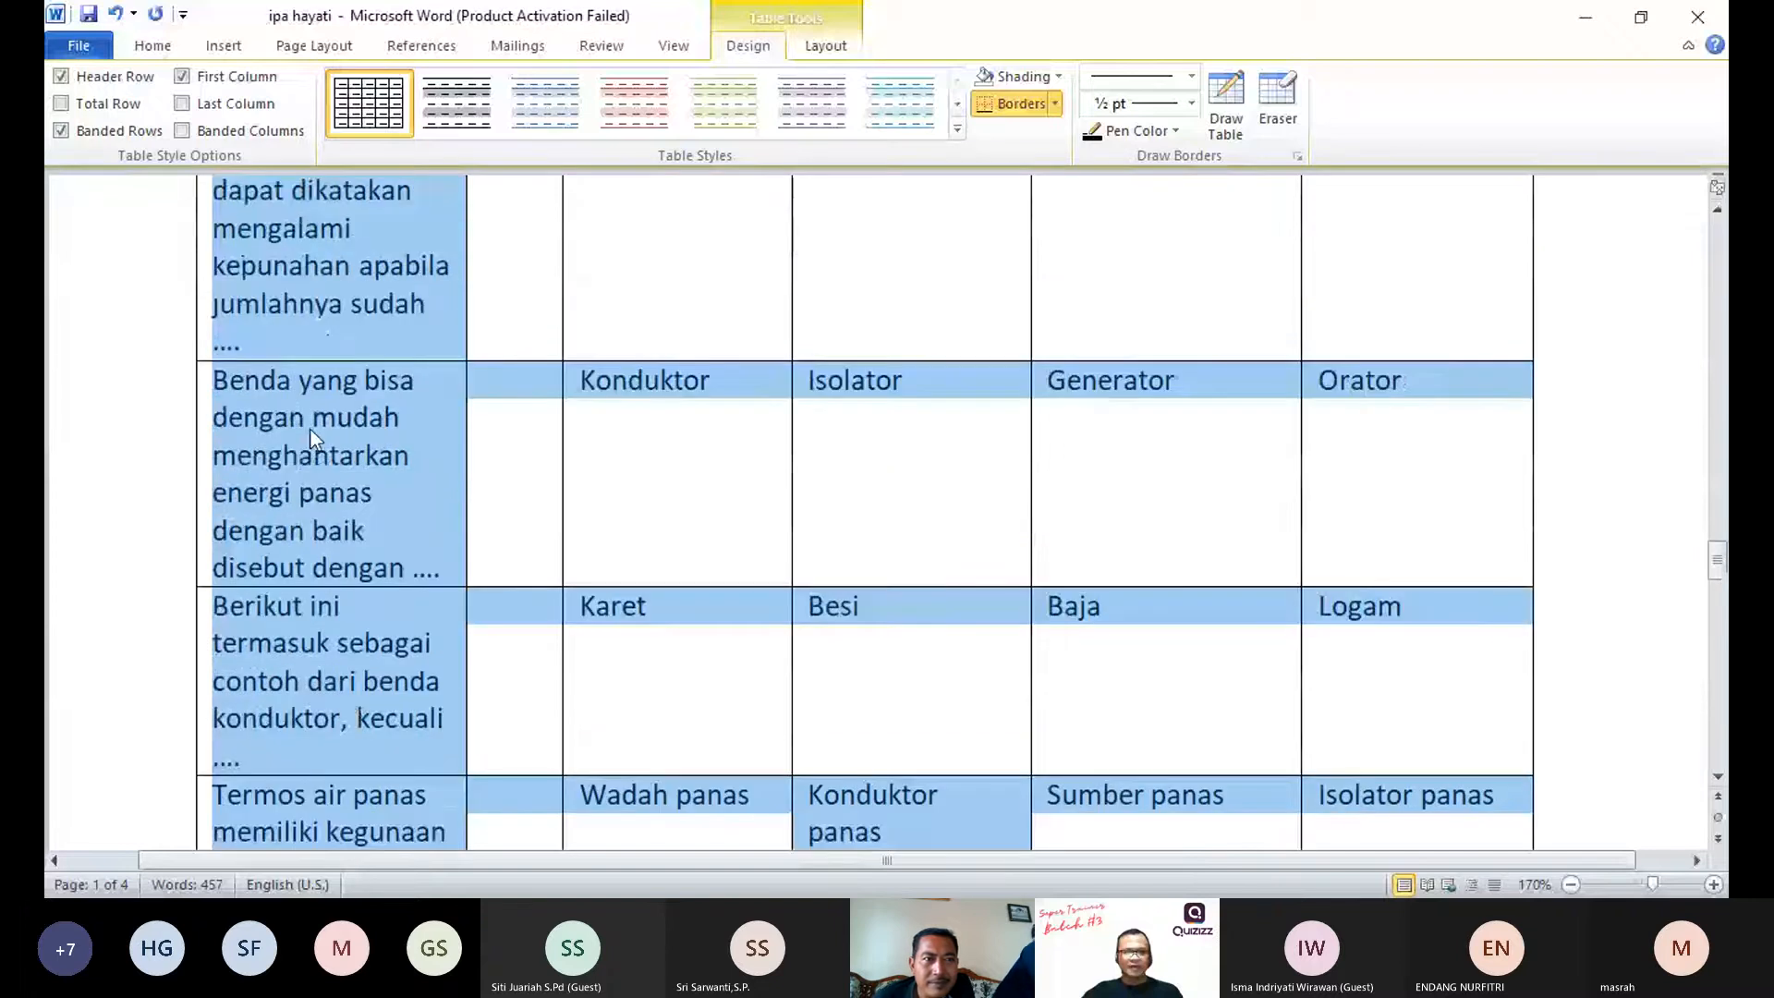
right_click(310, 430)
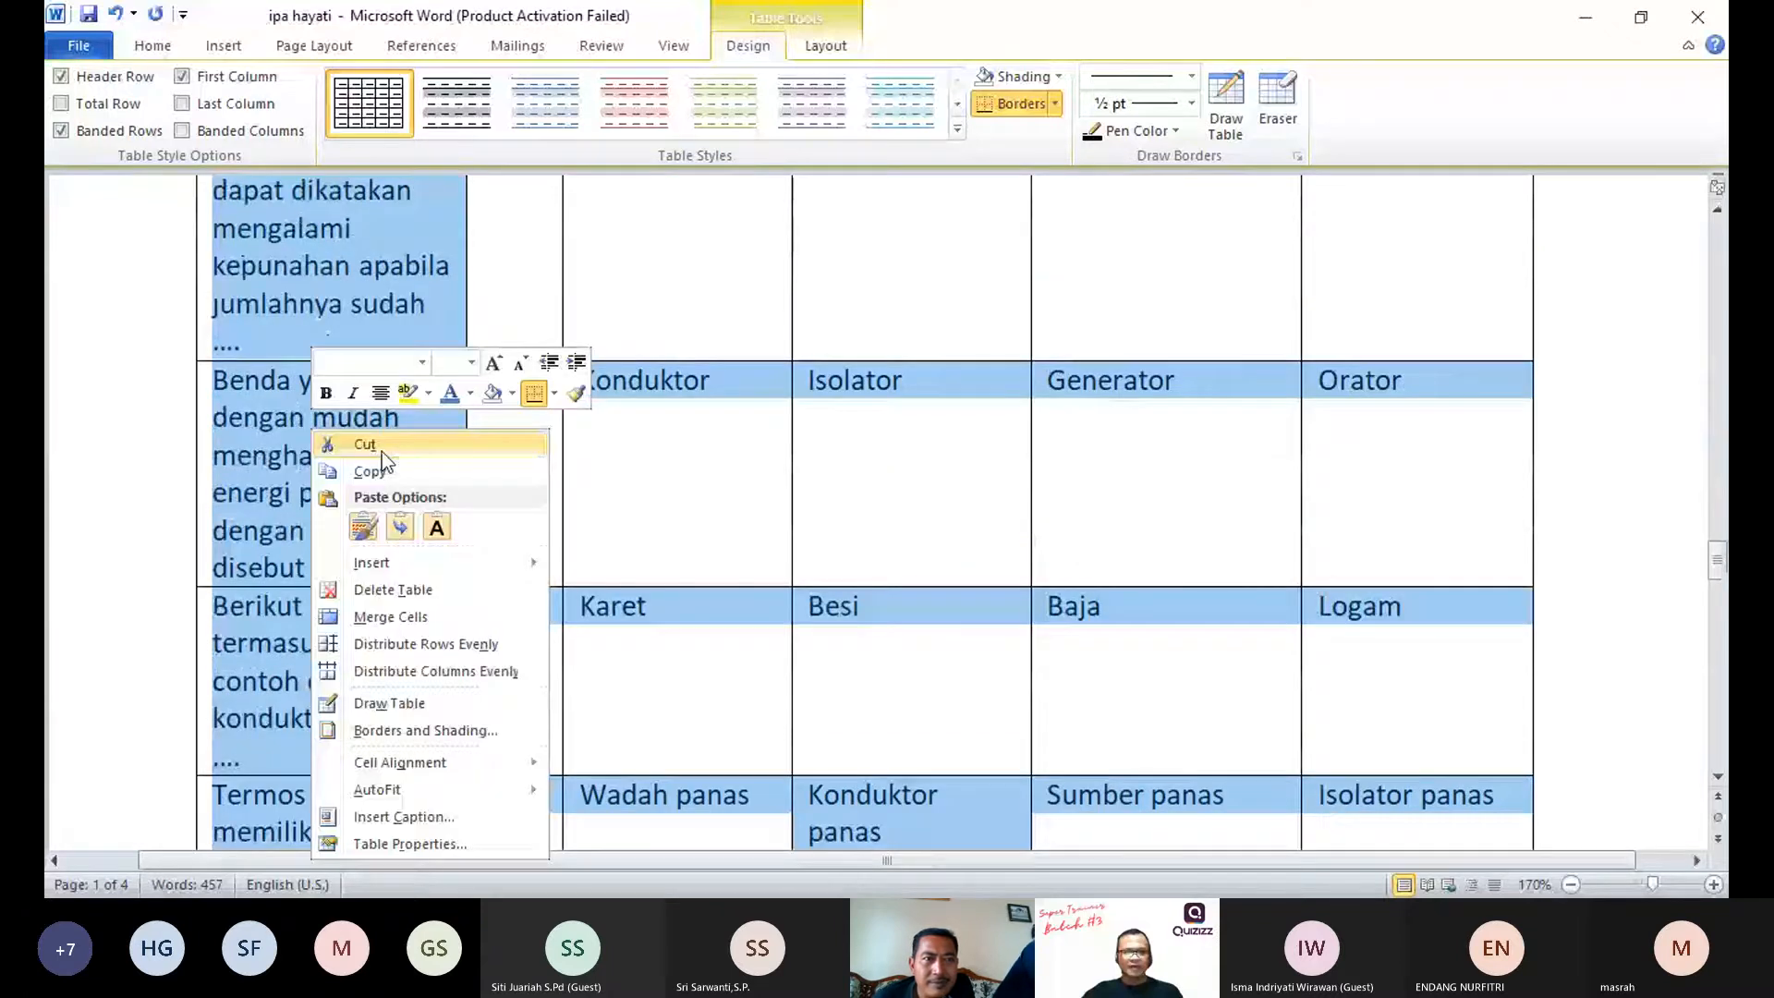
Step: Switch to the Quizizz spreadsheet in Excel and paste the question table from cell A3, matching the destination formatting
left_click(224, 336)
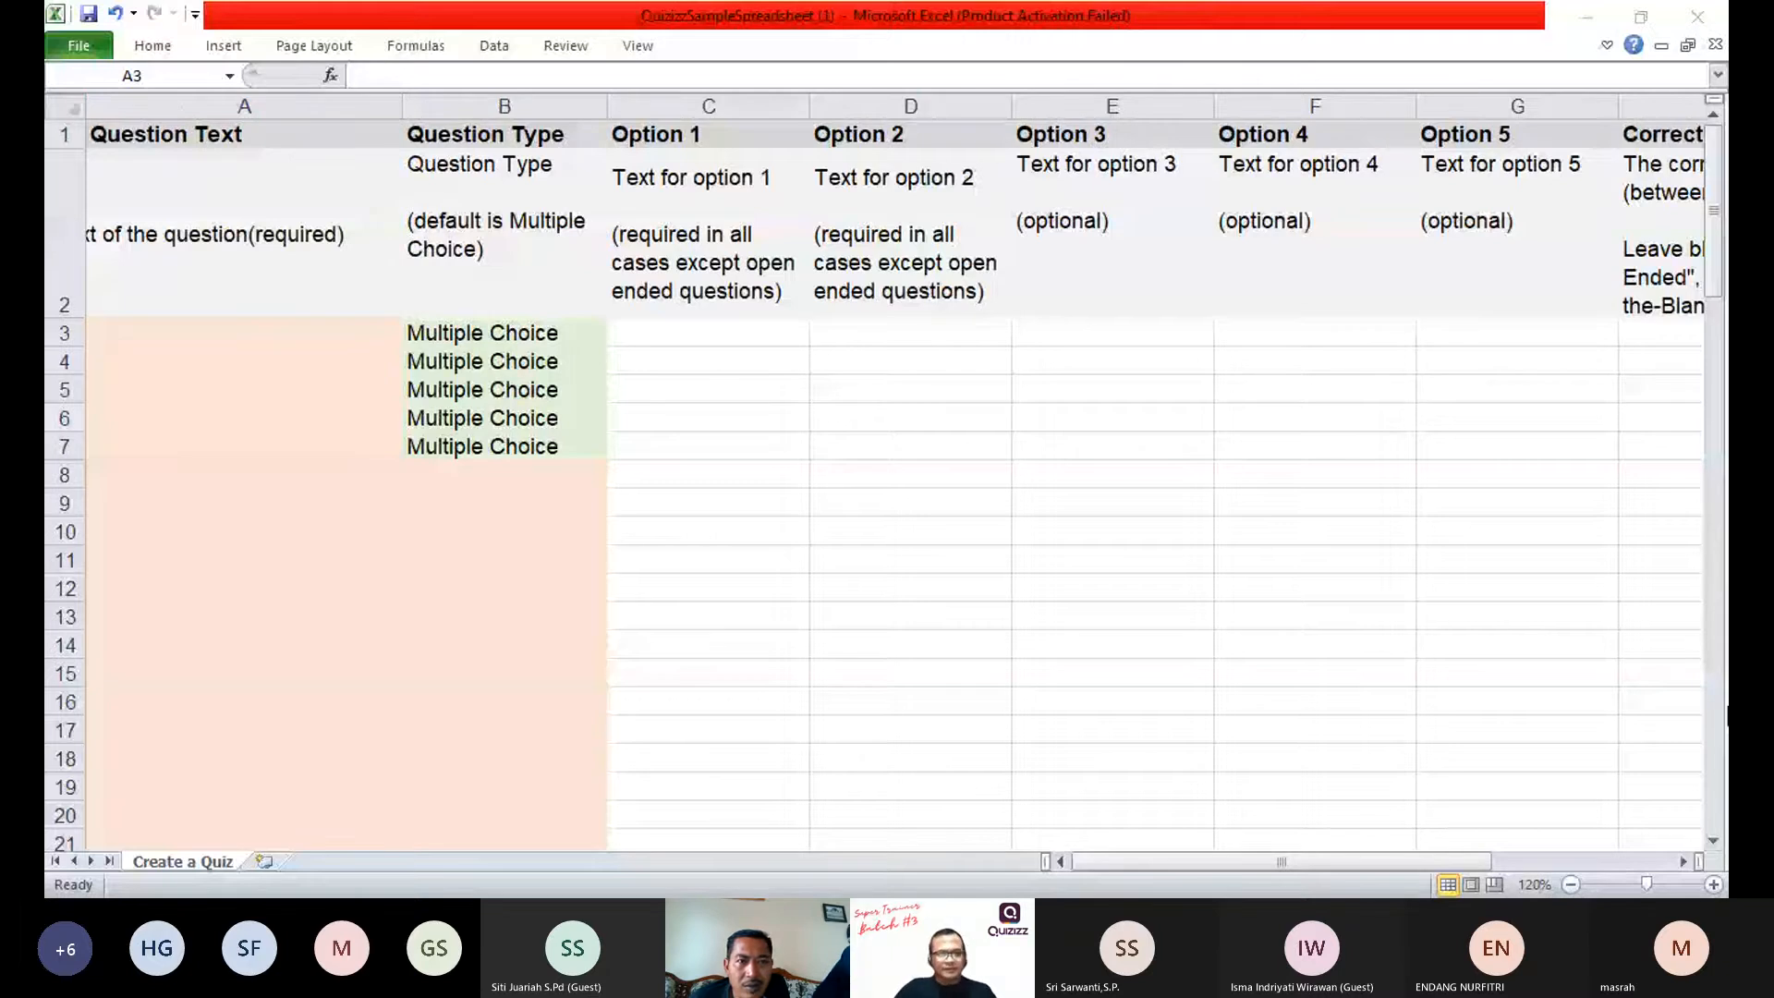
left_click(168, 580)
scroll(233, 473, "down", 11)
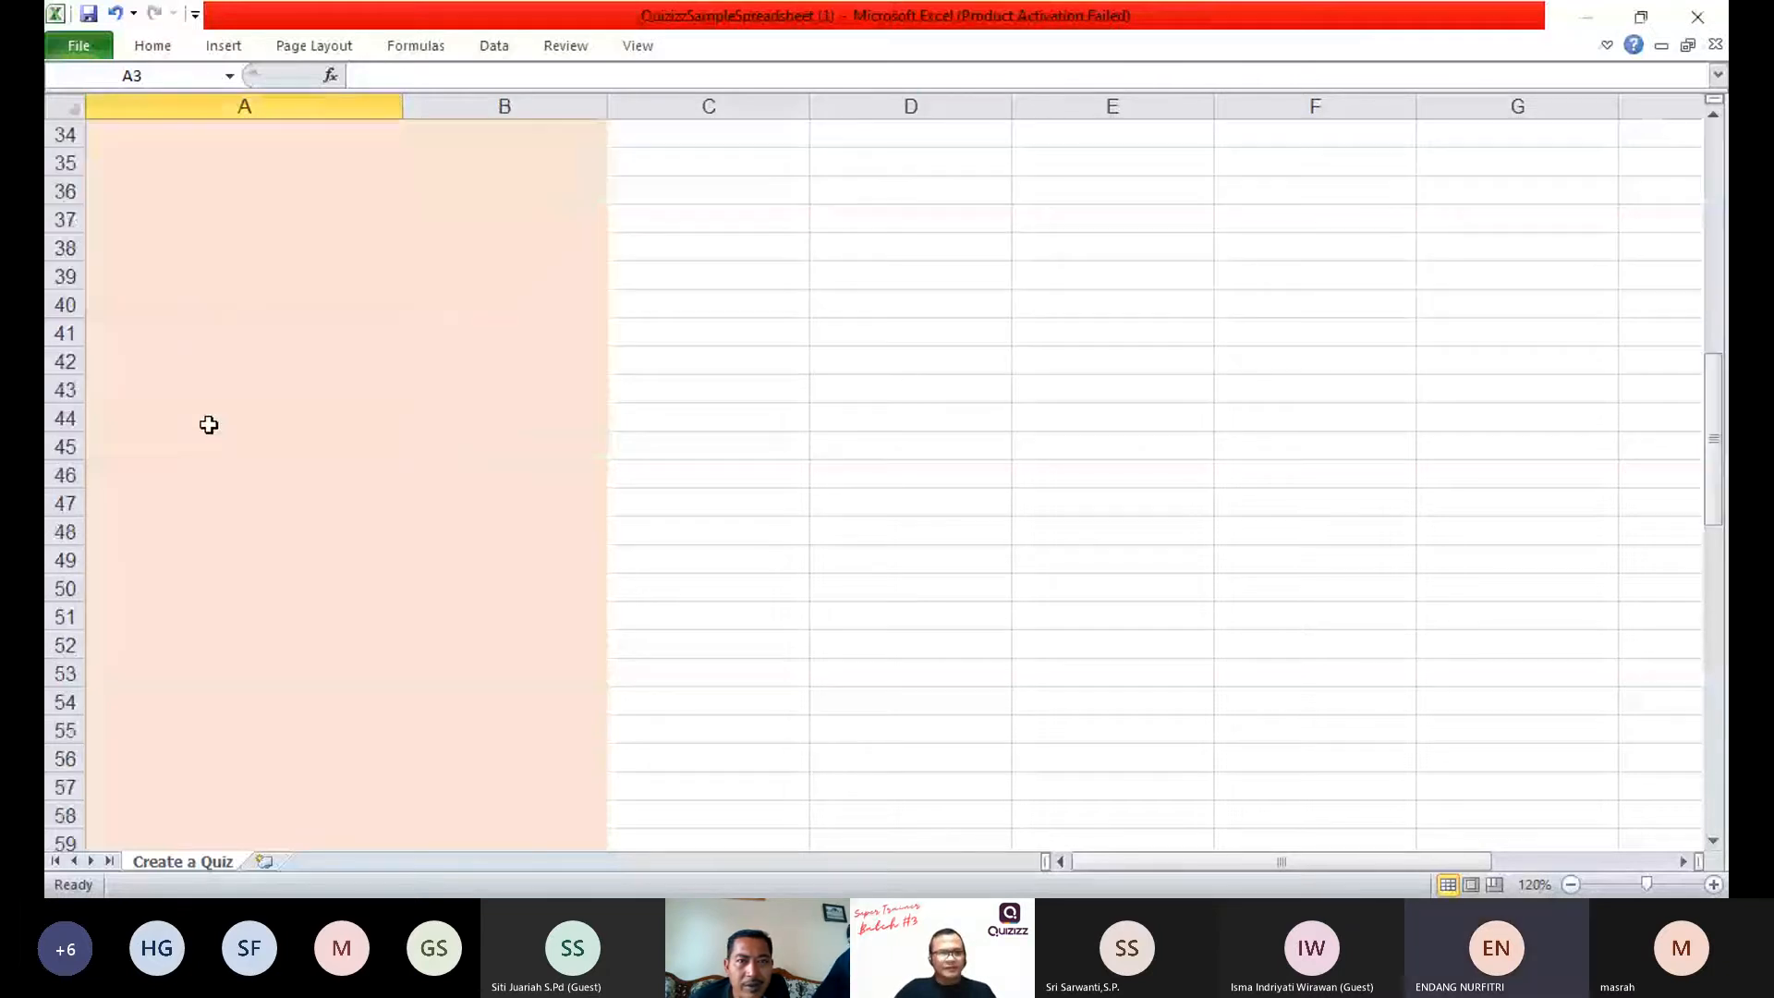
scroll(209, 425, "up", 11)
left_click(188, 357)
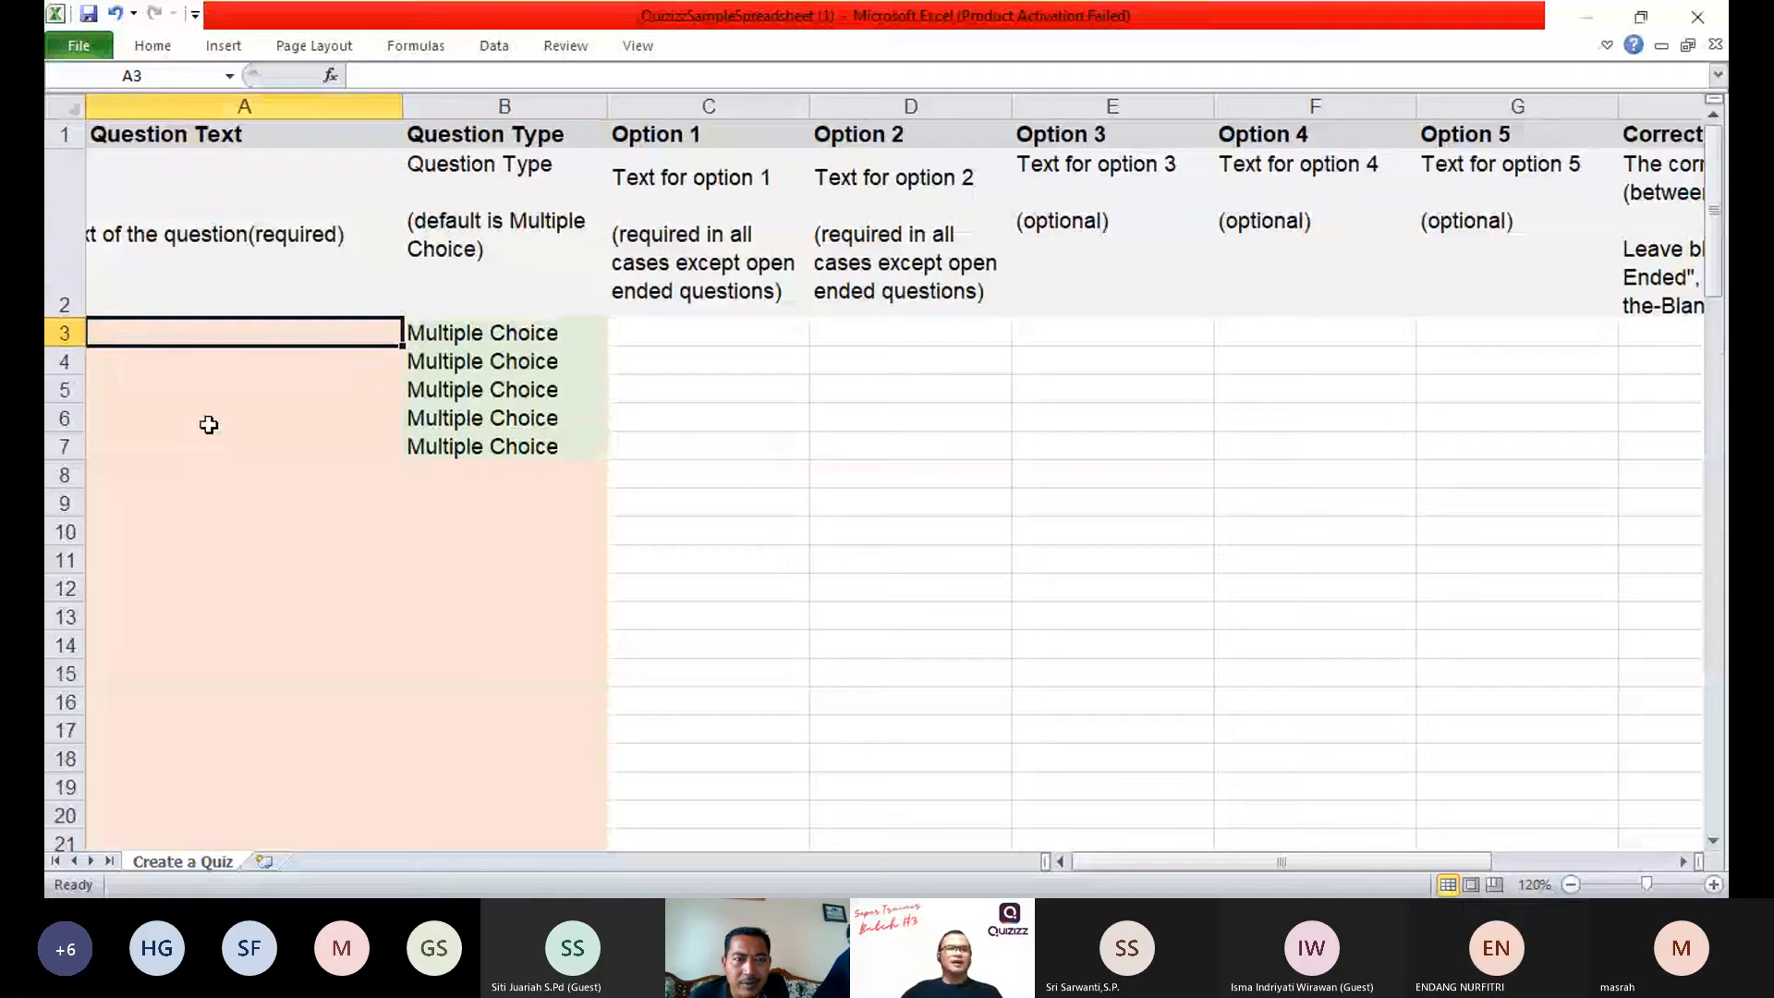
left_click(185, 335)
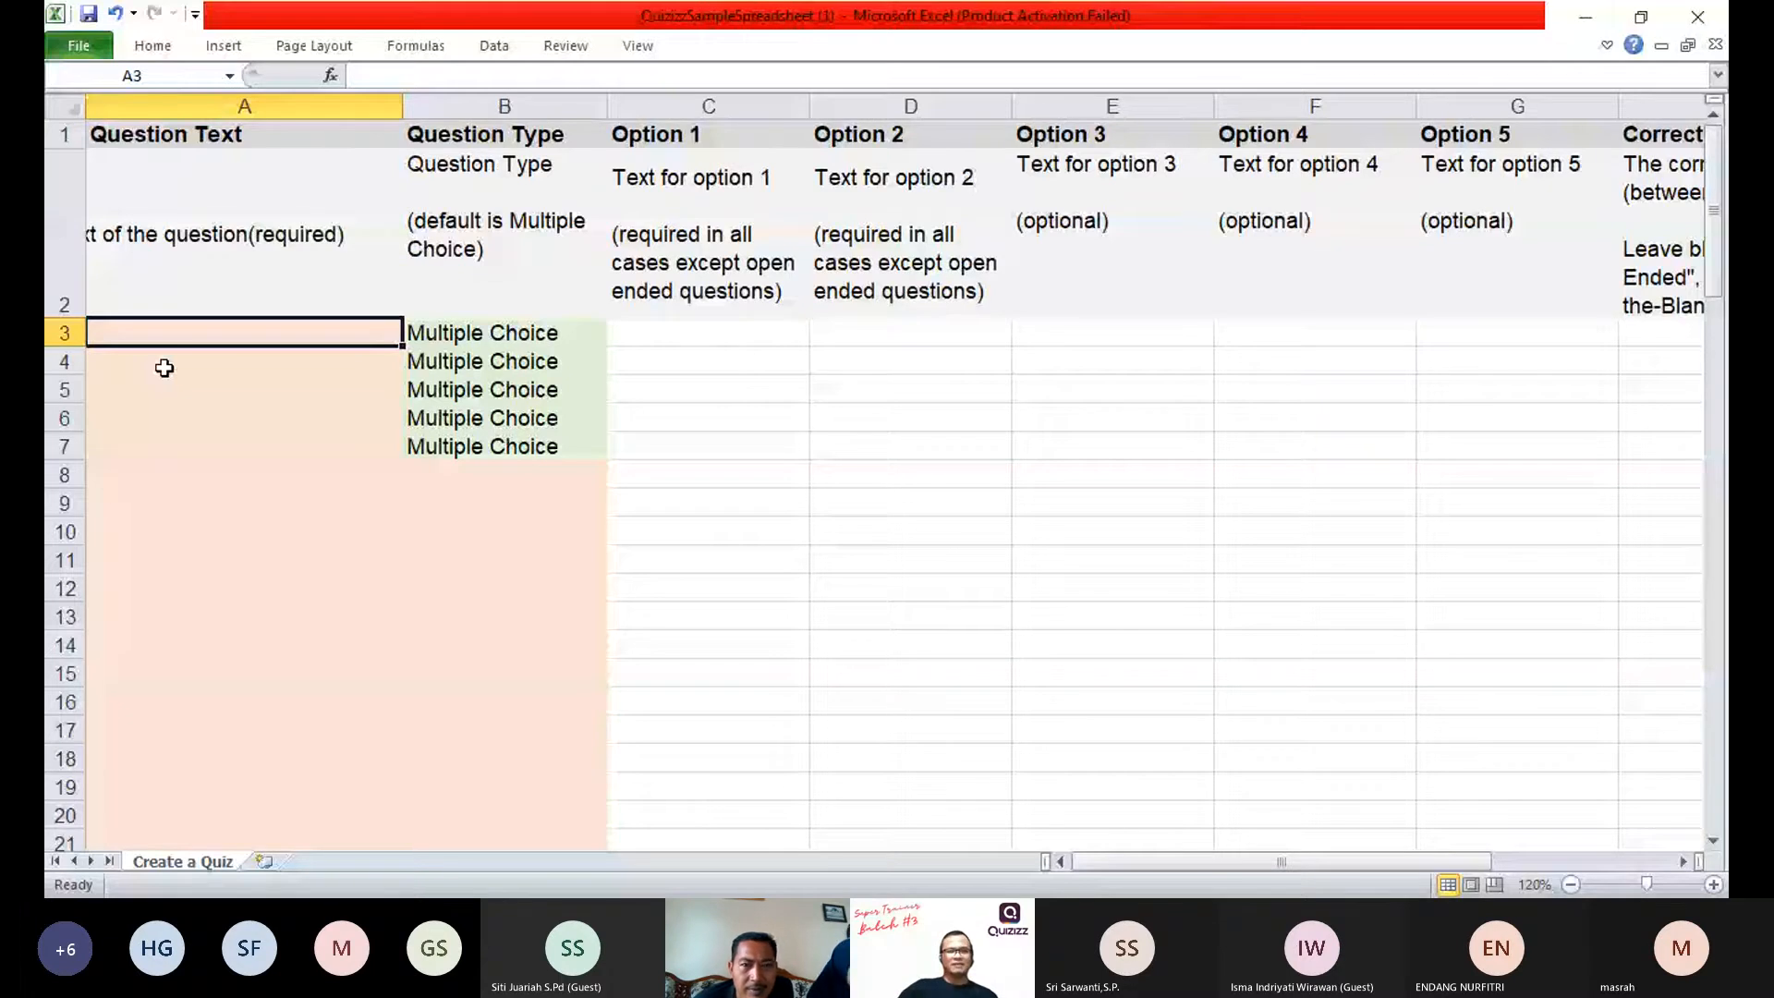
right_click(164, 367)
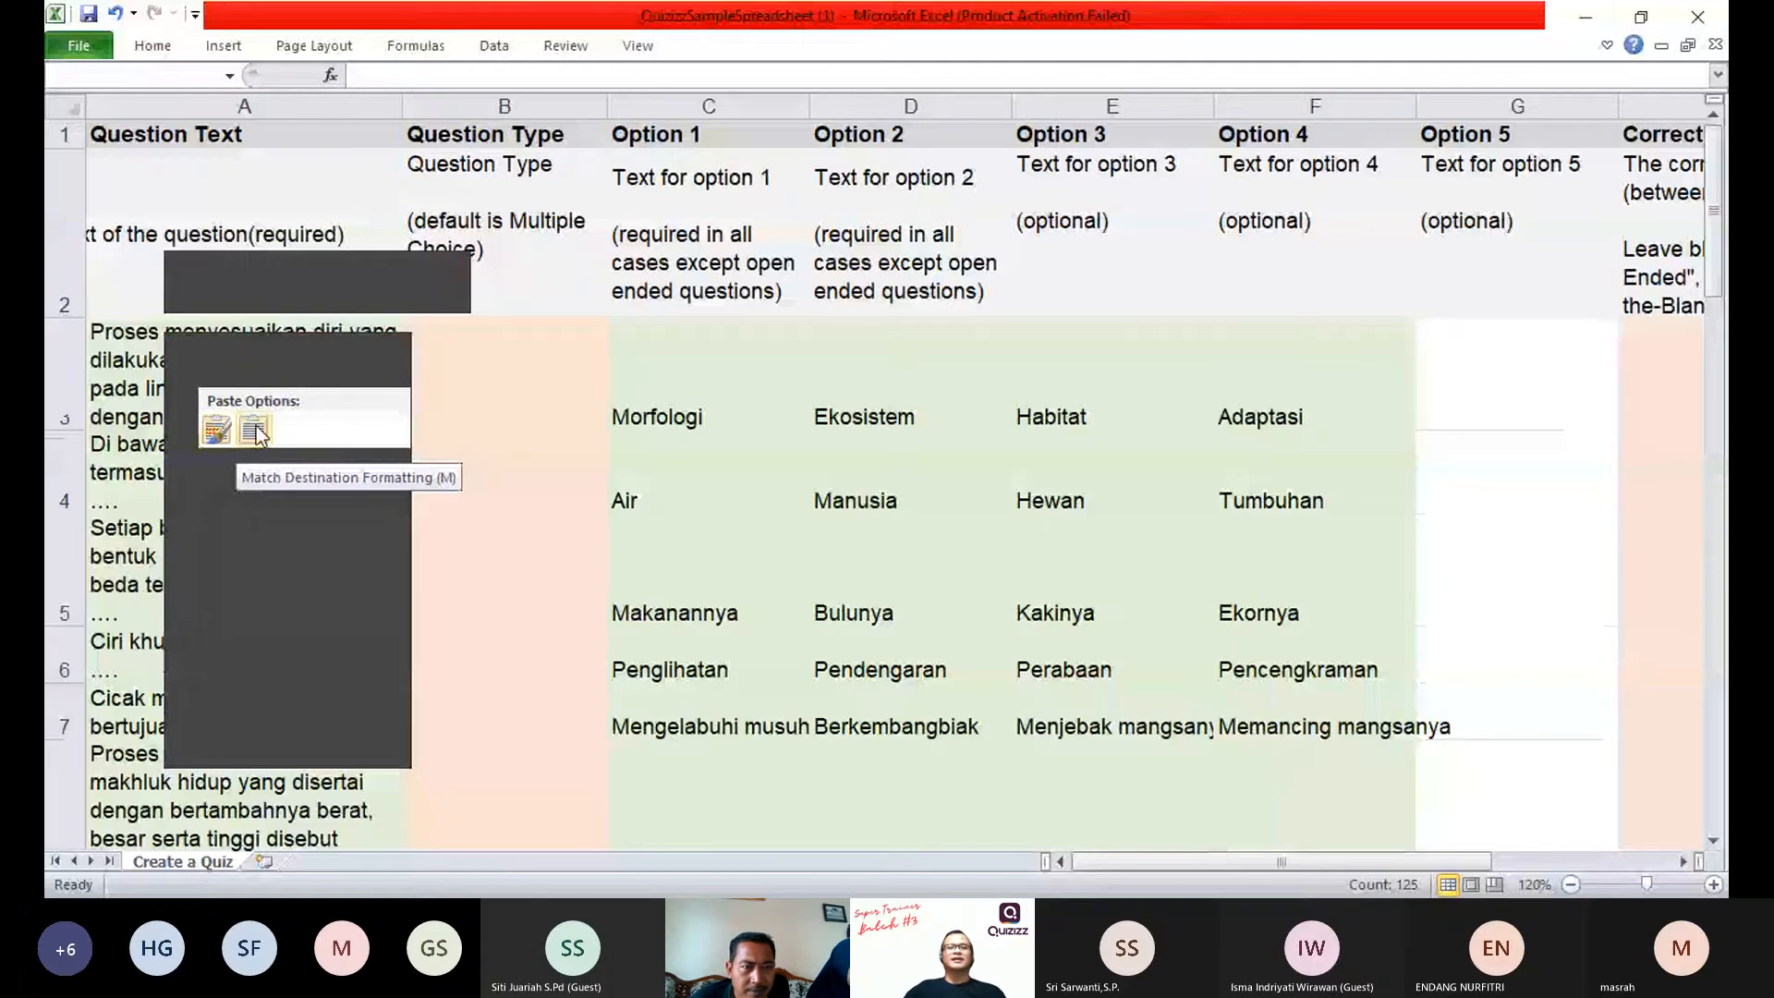
left_click(255, 430)
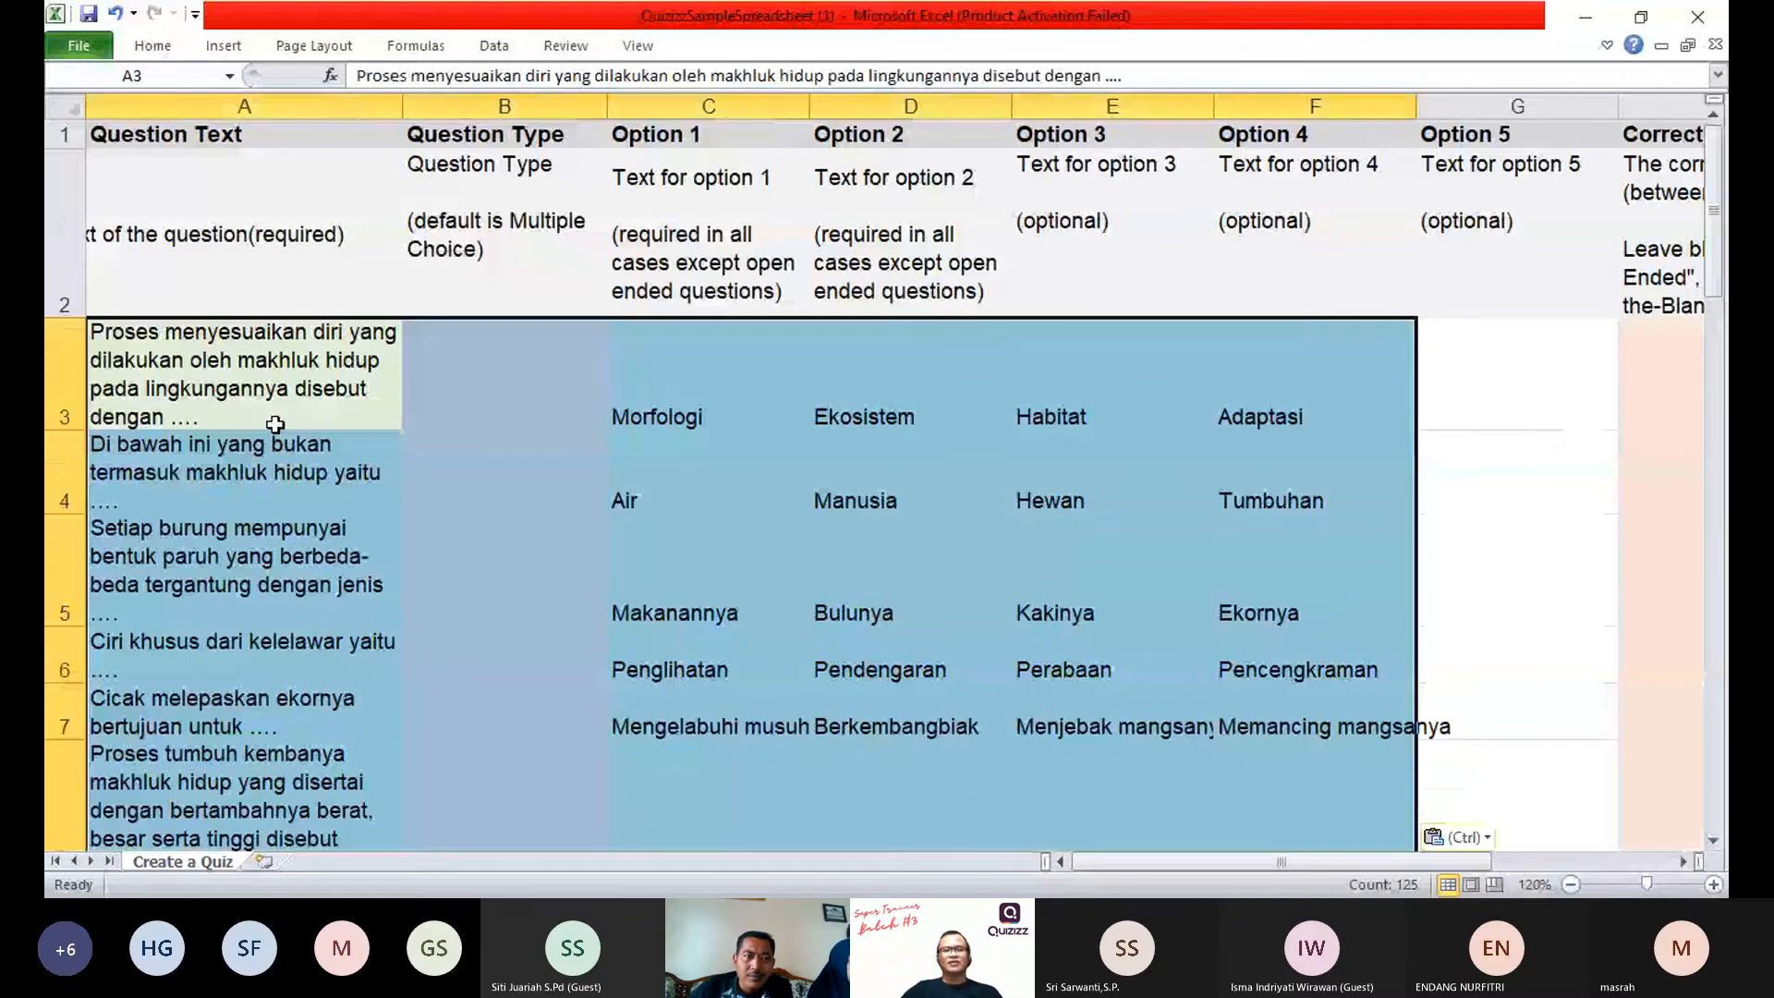
Step: Examine the pasted questions and their answer options from row 3 through row 27 against the template columns
left_click(275, 424)
scroll(283, 434, "down", 8)
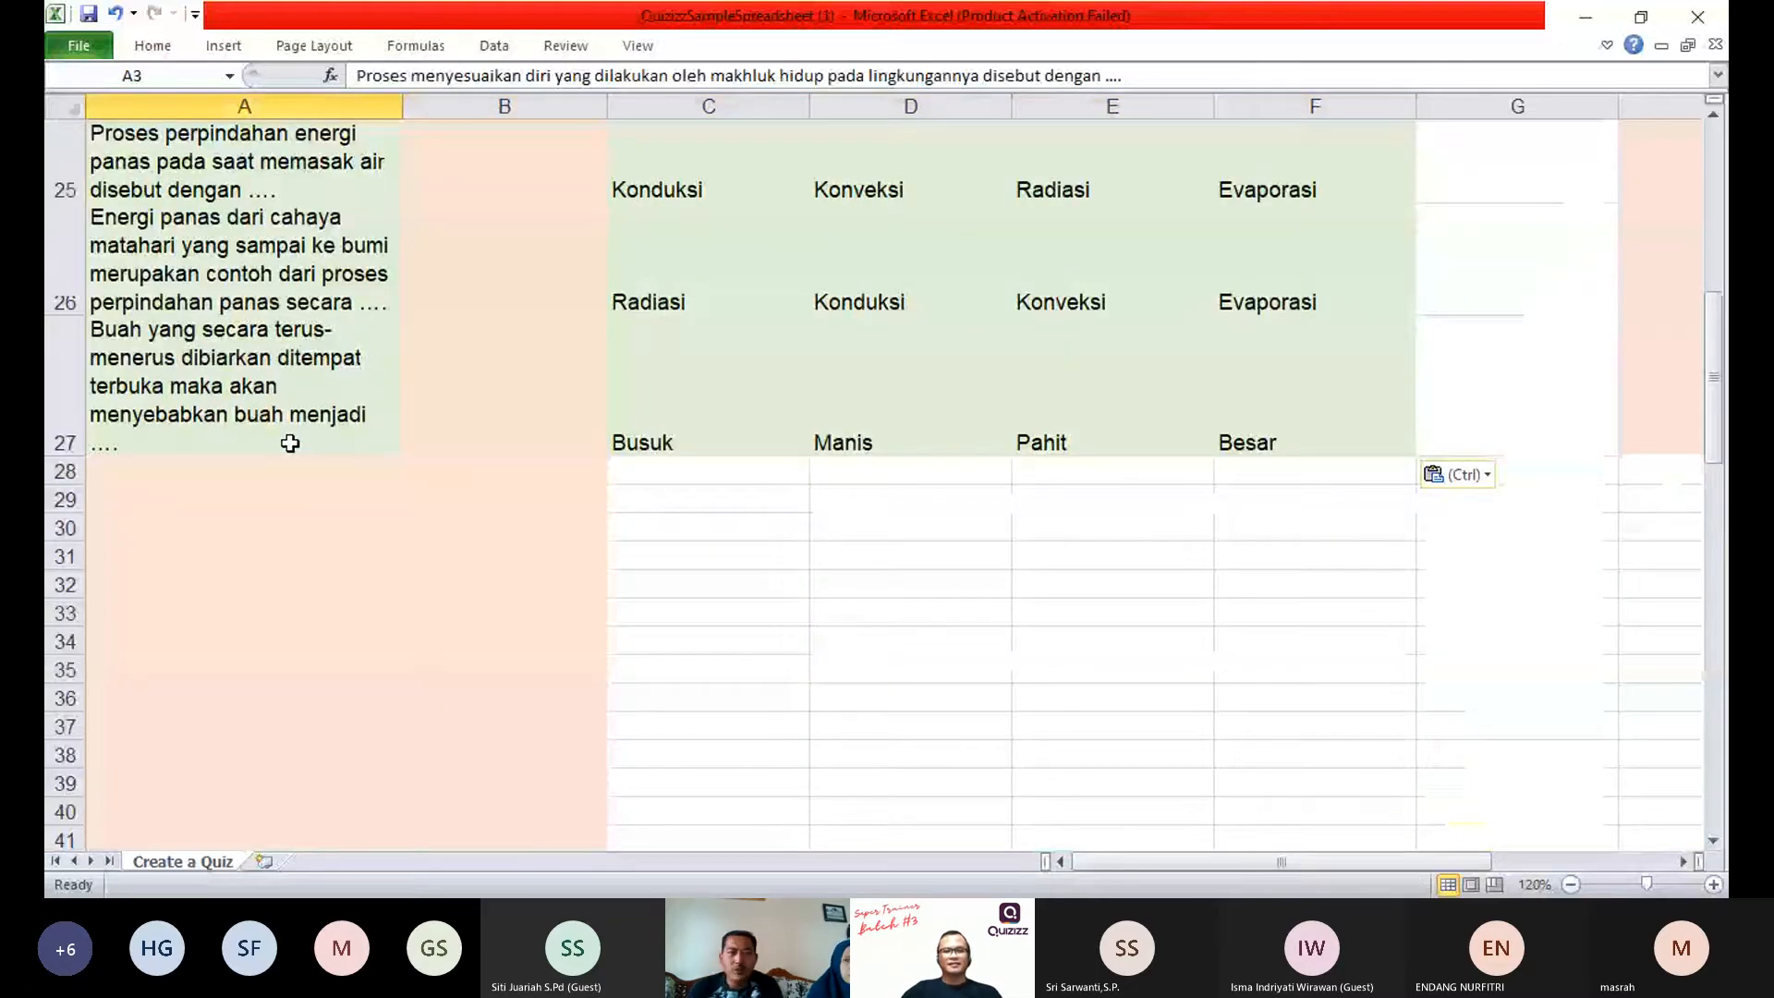
scroll(290, 443, "up", 8)
left_click(496, 589)
scroll(496, 588, "down", 6)
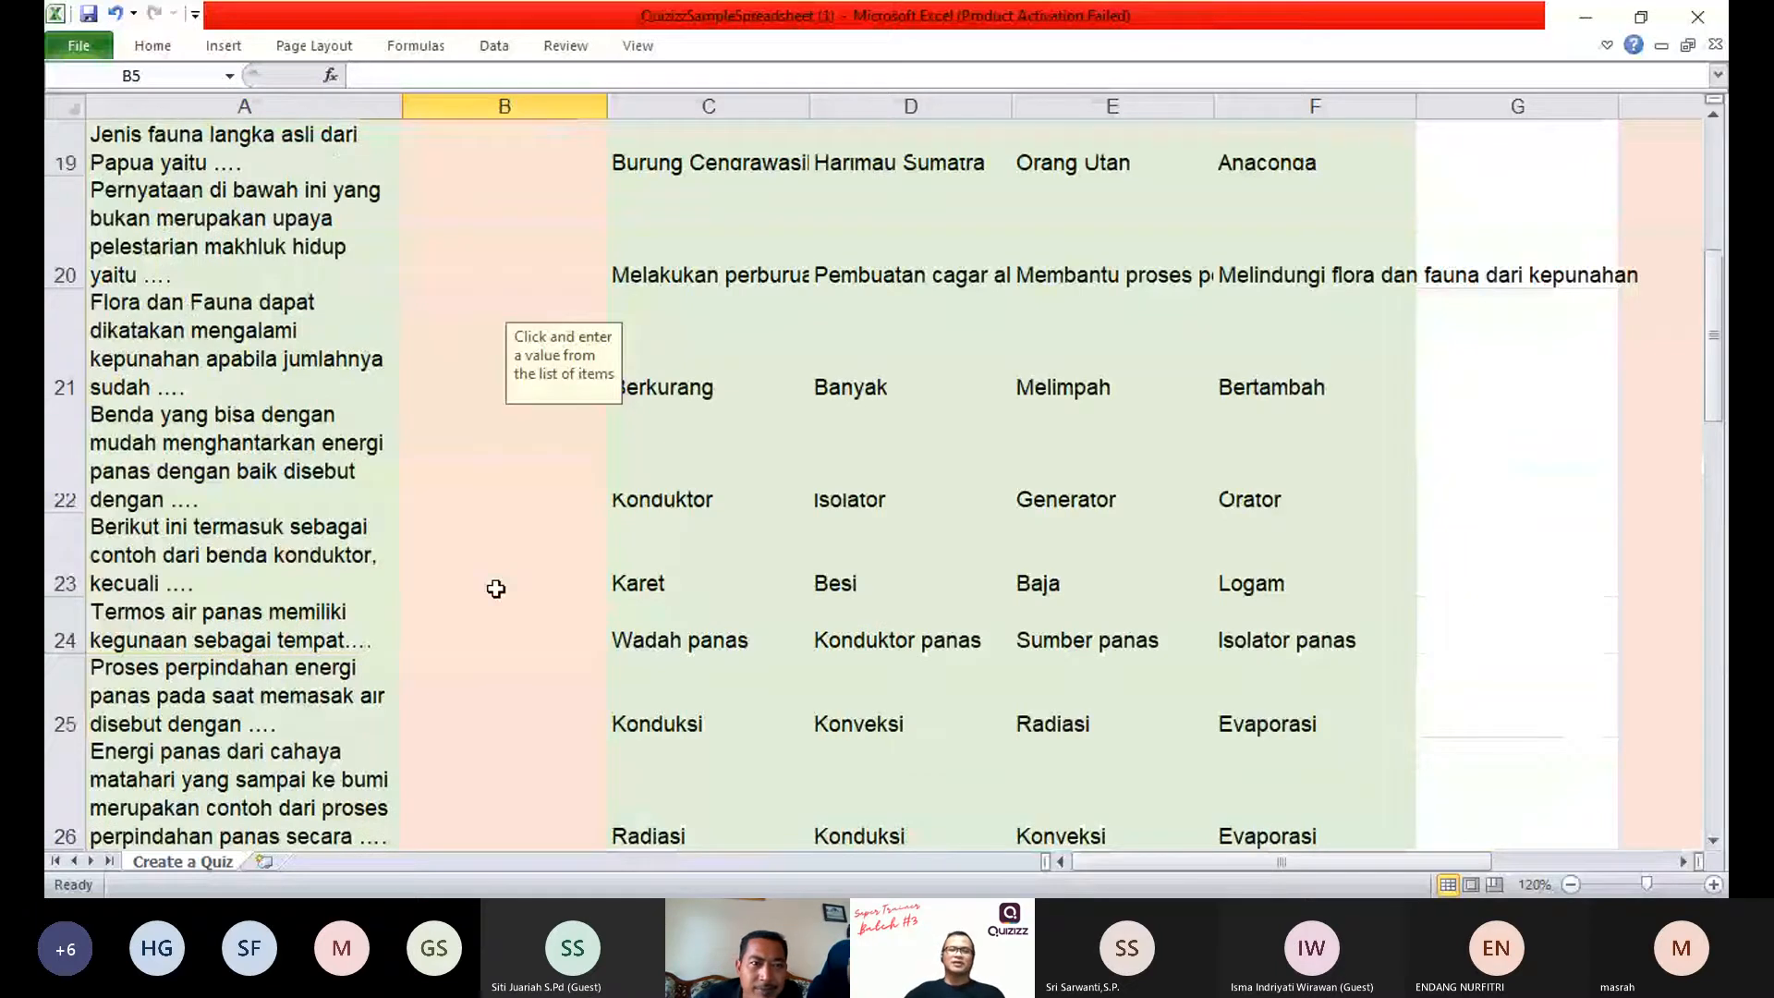
scroll(496, 589, "down", 1)
left_click(721, 533)
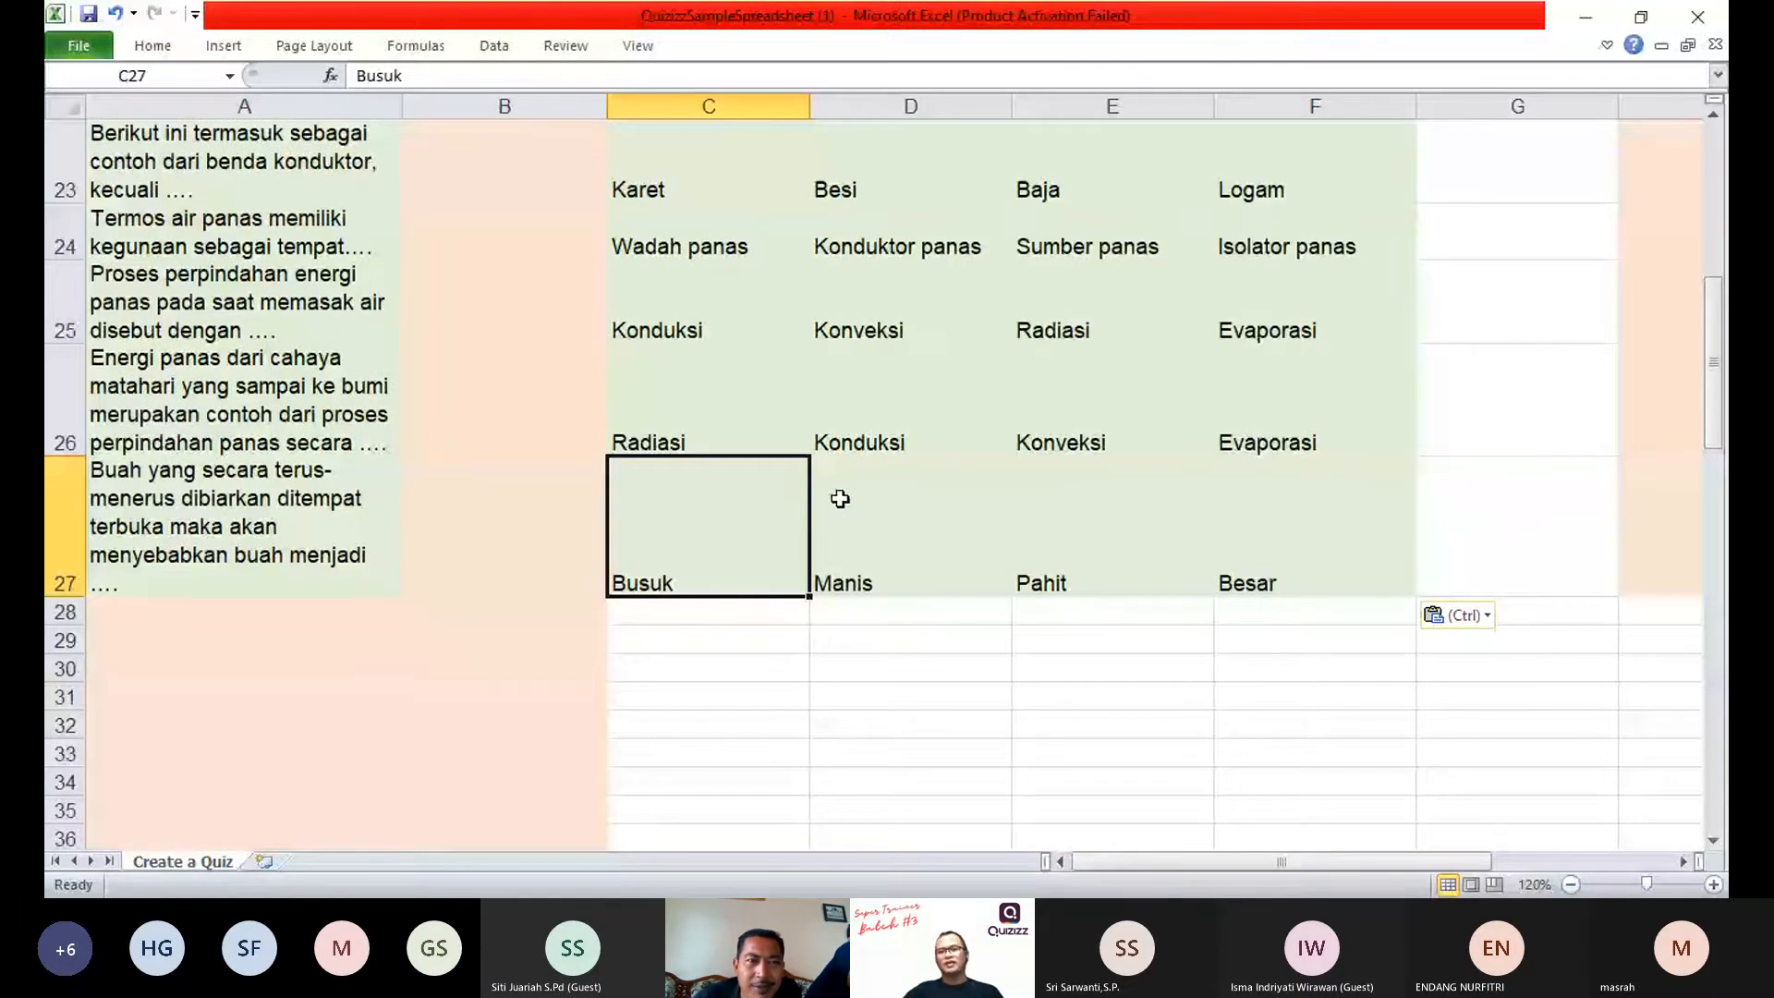
scroll(840, 499, "up", 8)
left_click(693, 314)
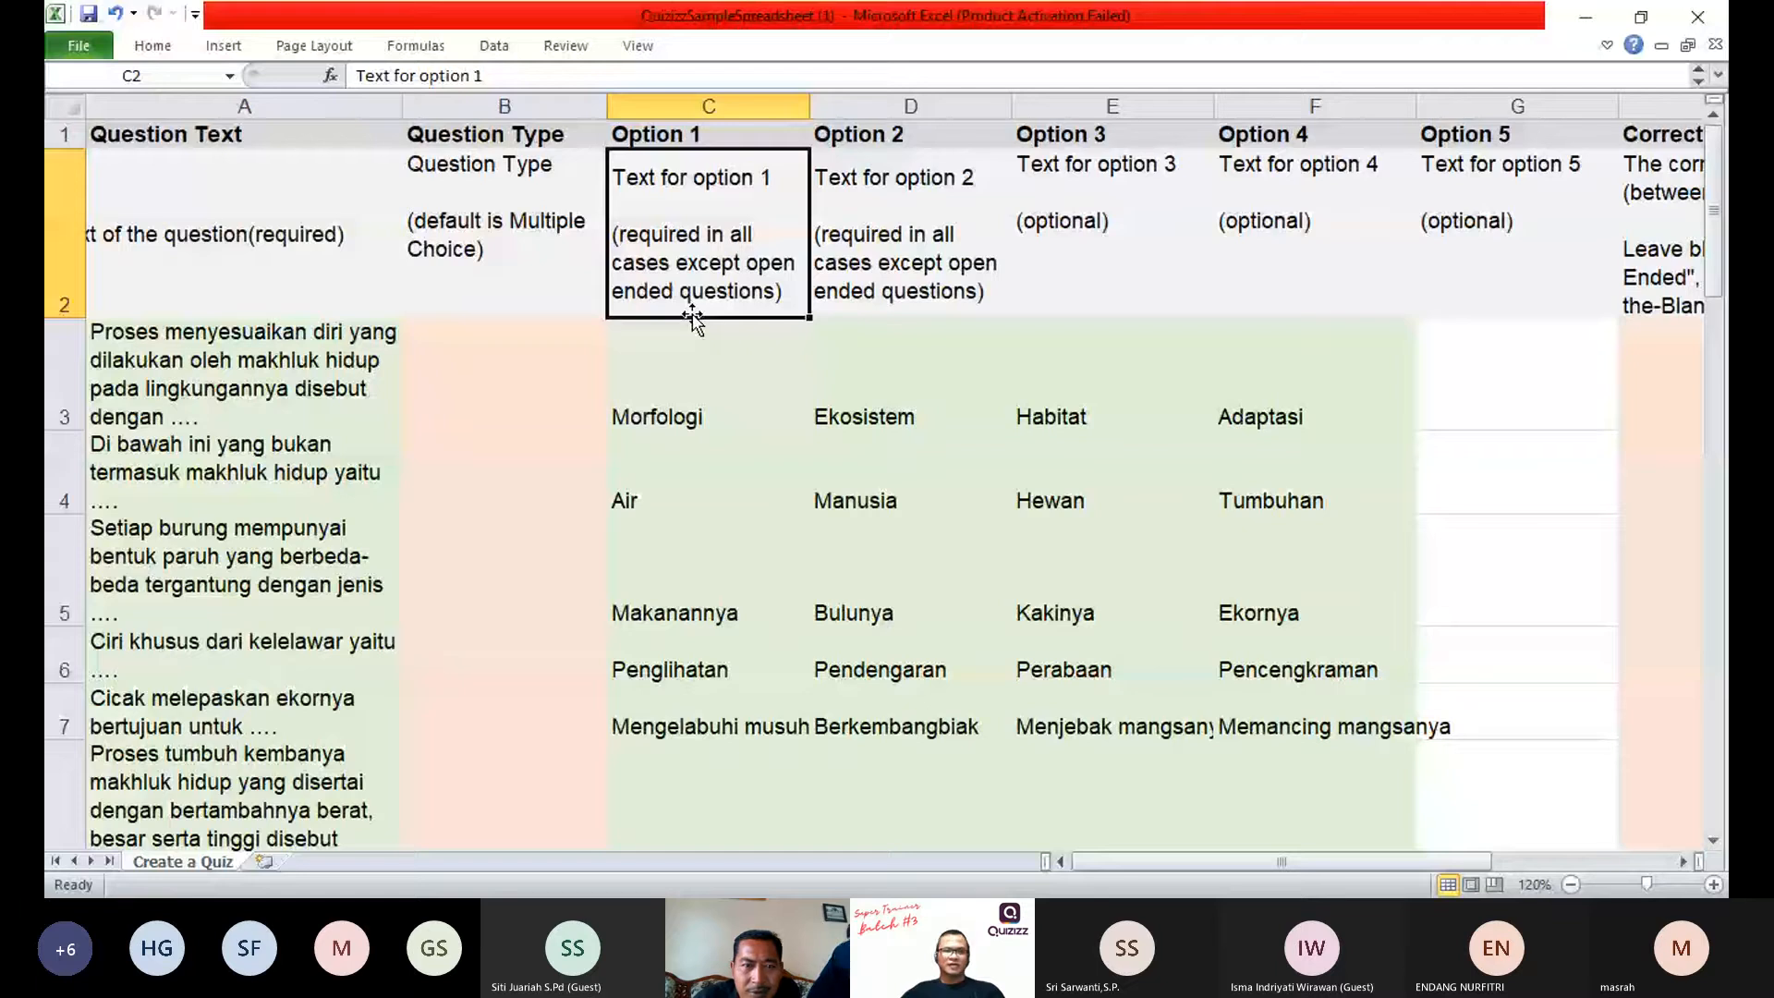
left_click(1473, 393)
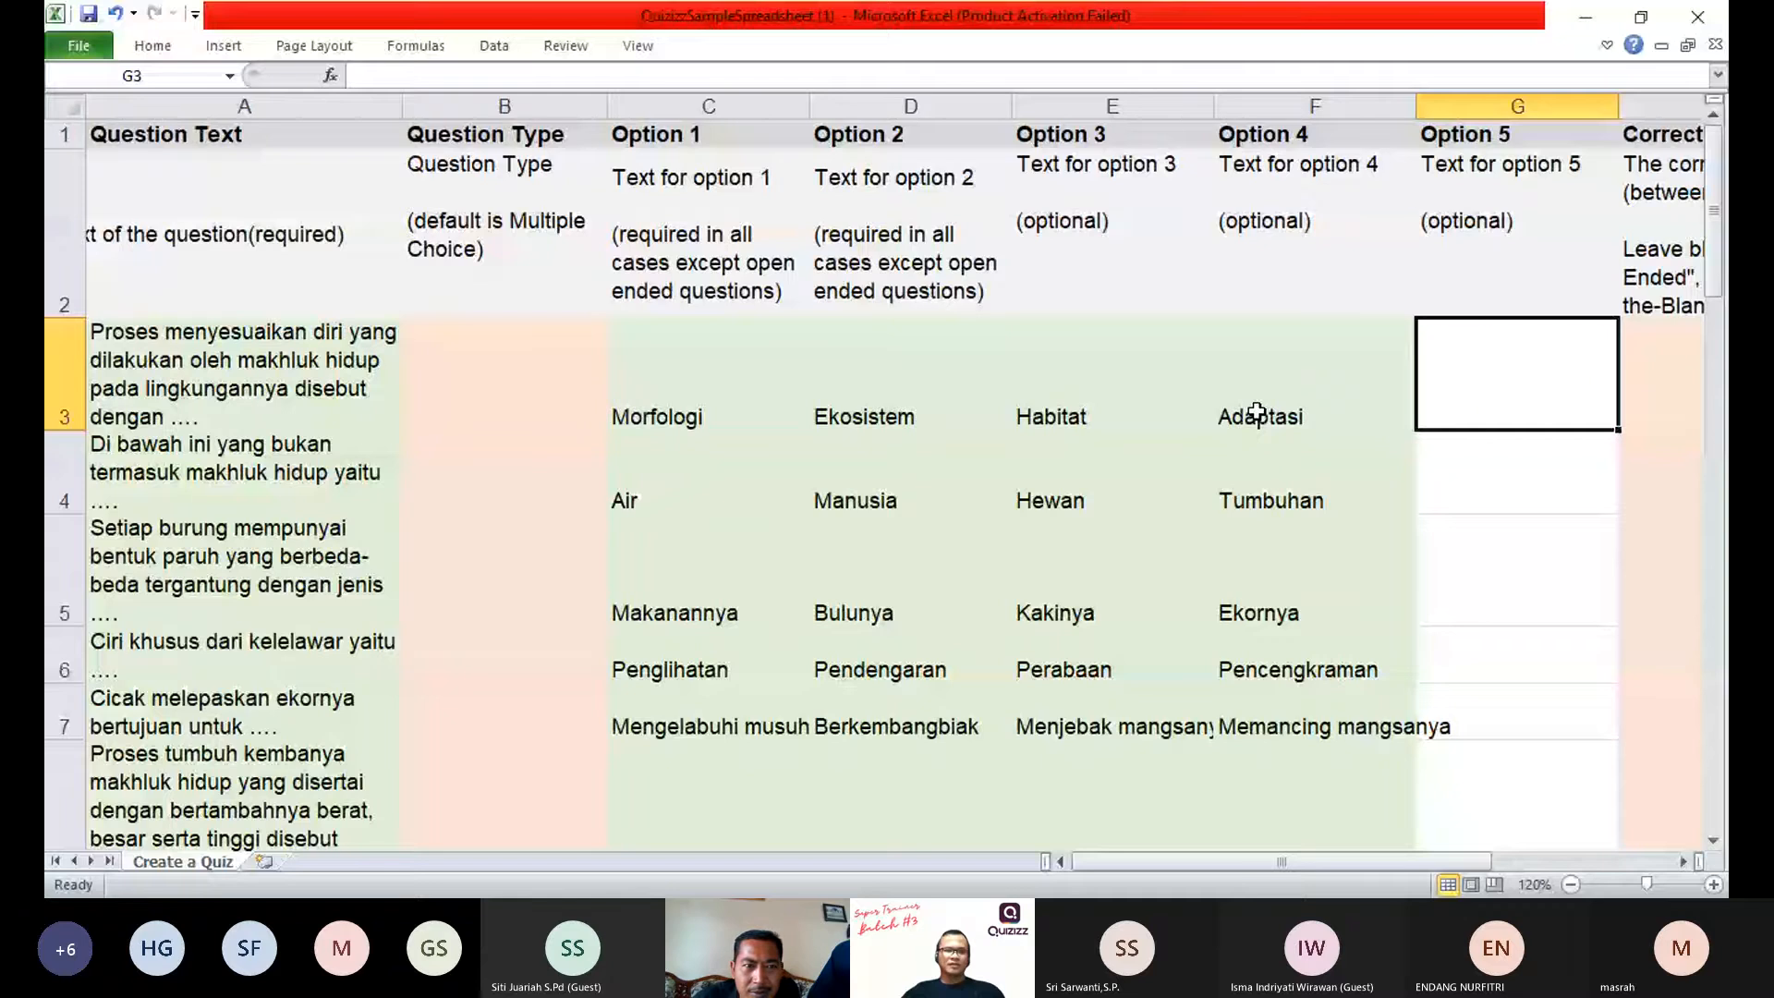
Step: Set the first question's type to Multiple Choice in B3 and fill it down for all questions to row 27
left_click(535, 393)
left_click(618, 417)
left_click(480, 441)
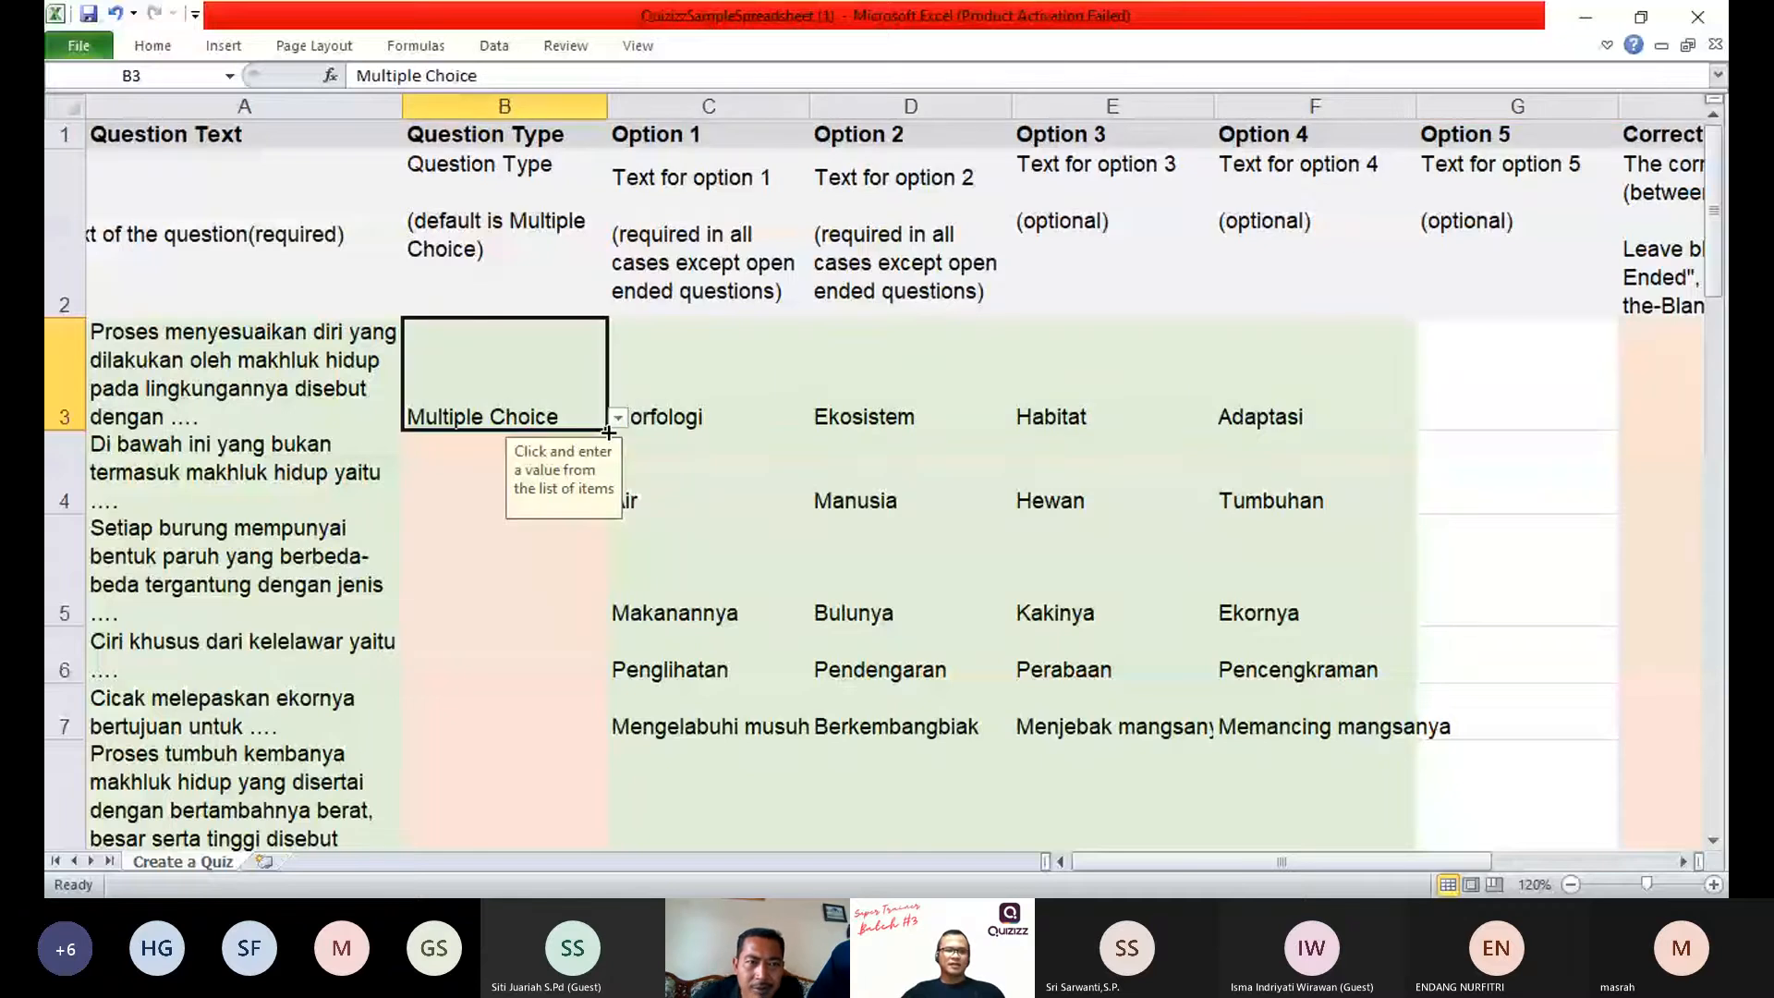
double_click(608, 433)
scroll(508, 530, "down", 12)
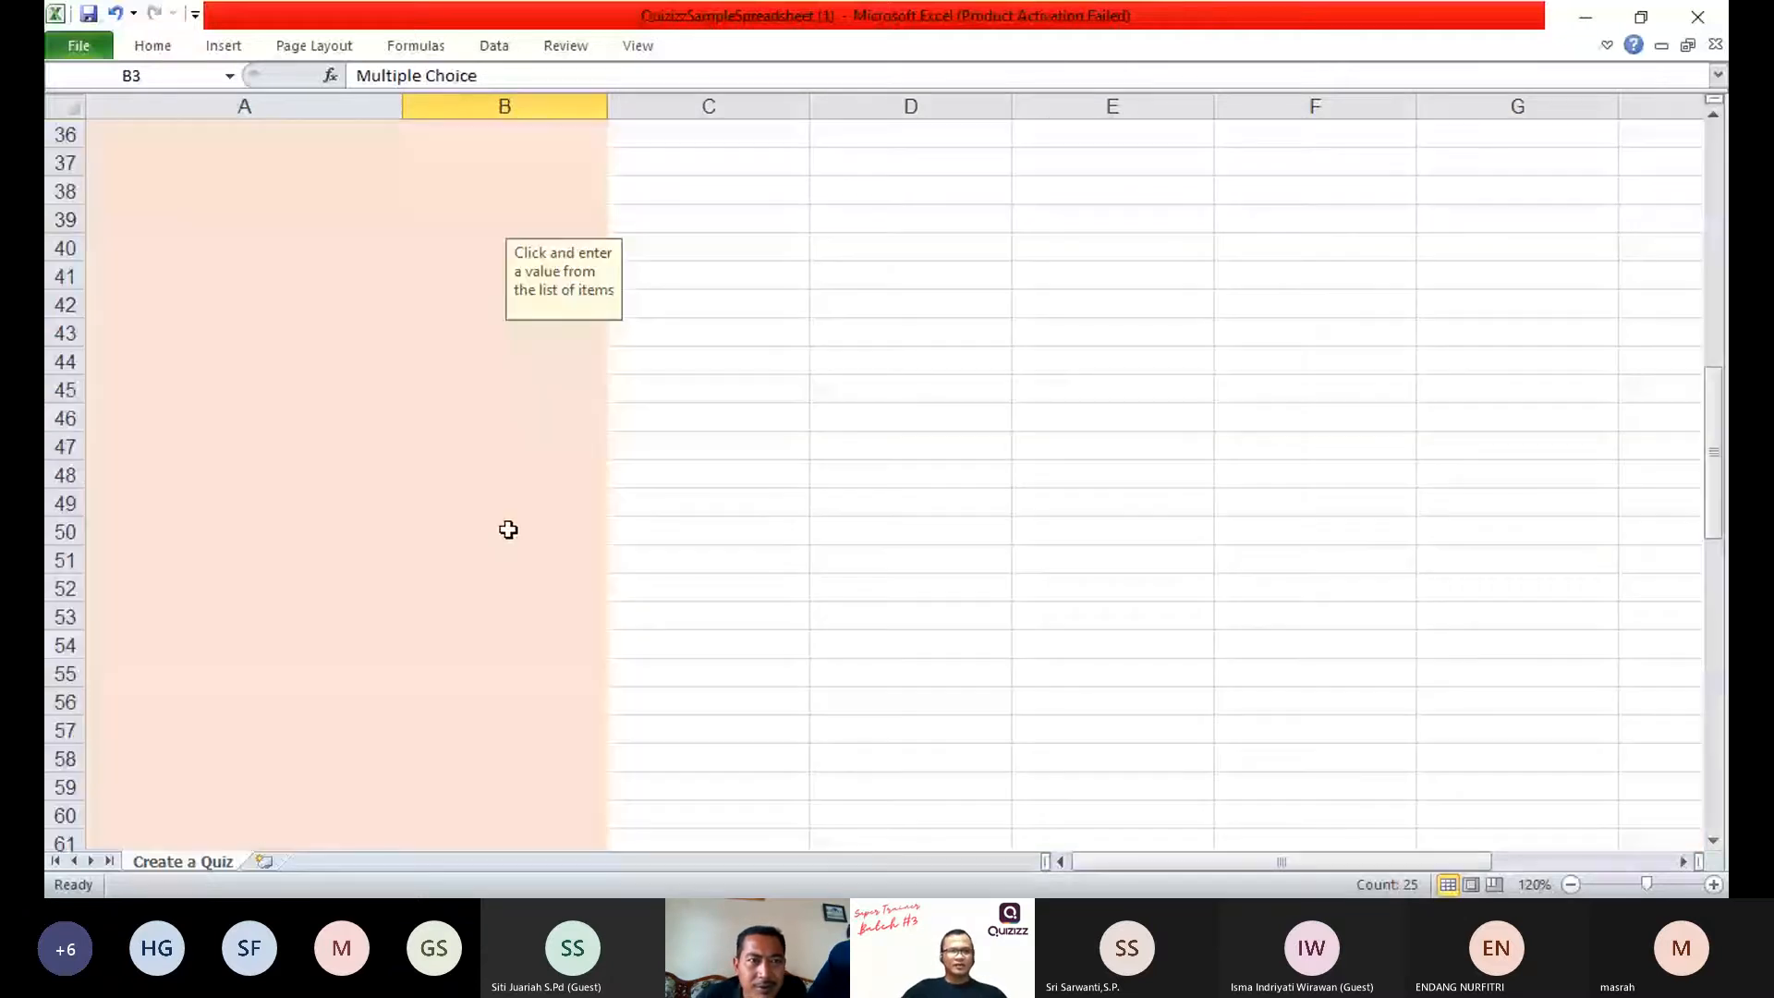
scroll(509, 529, "up", 2)
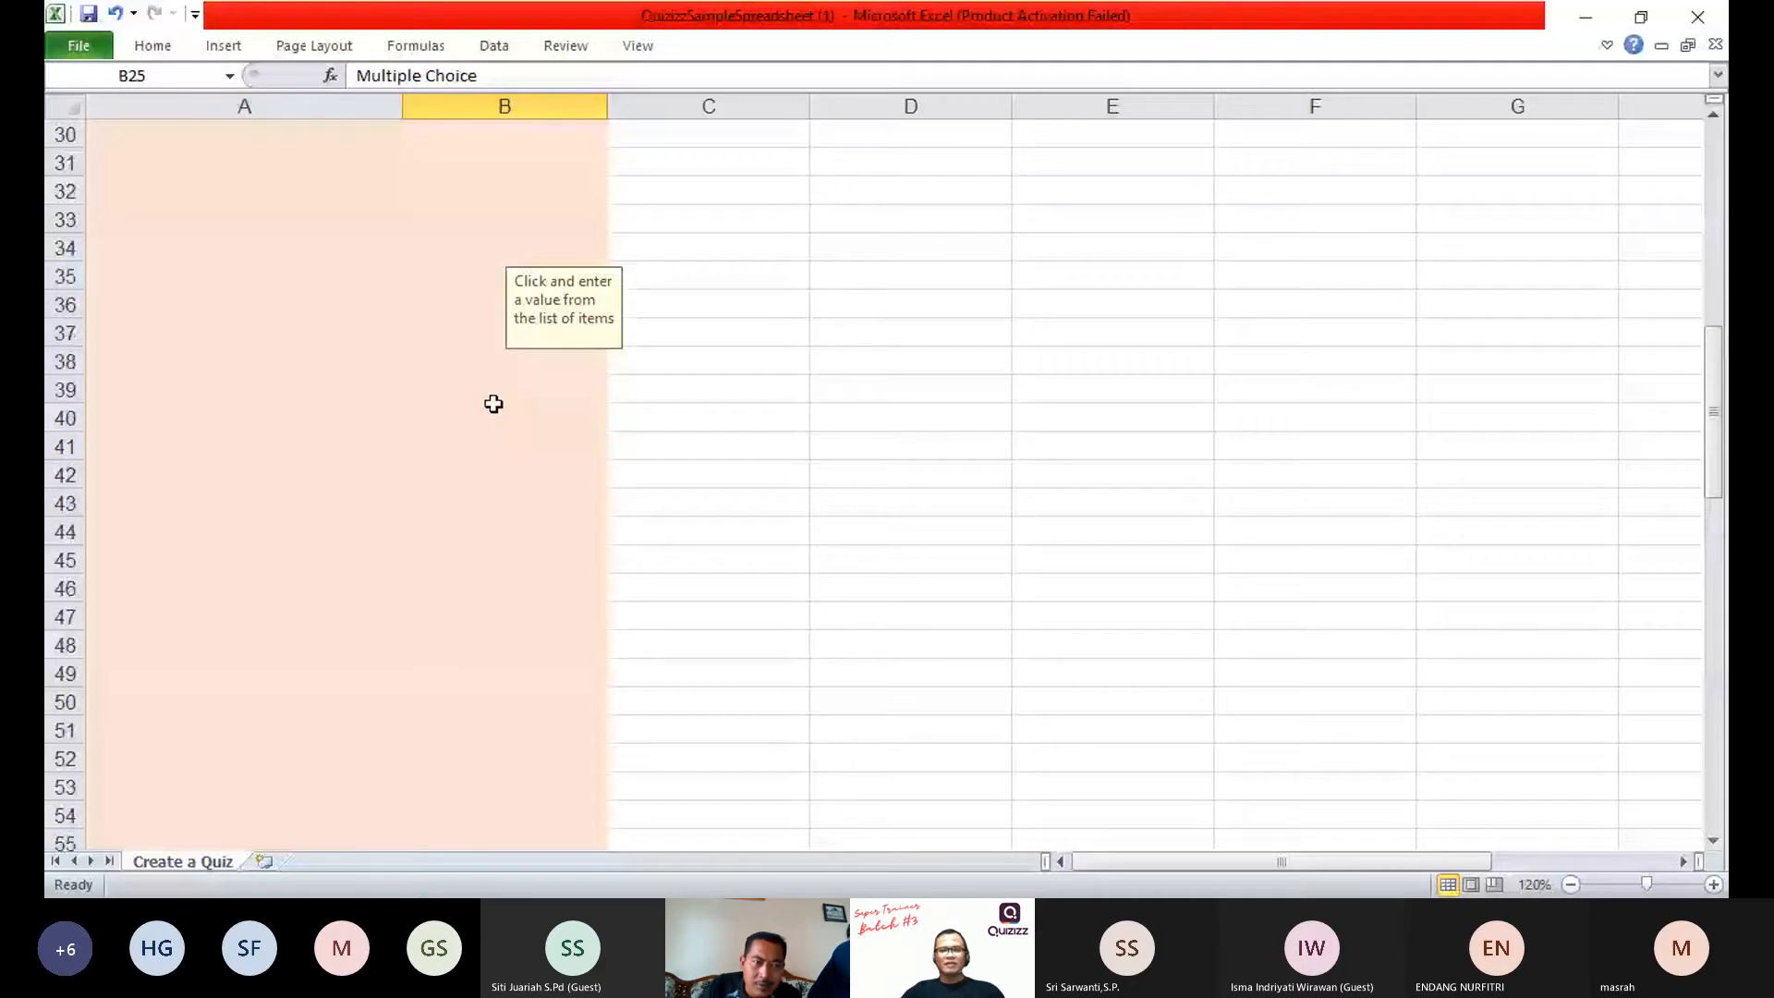
Step: Enter 4 as the correct answer in H3 for the "Proses menyesuaikan diri" question
scroll(494, 404, "up", 10)
left_click_drag(1282, 861, 1402, 862)
left_click(1240, 420)
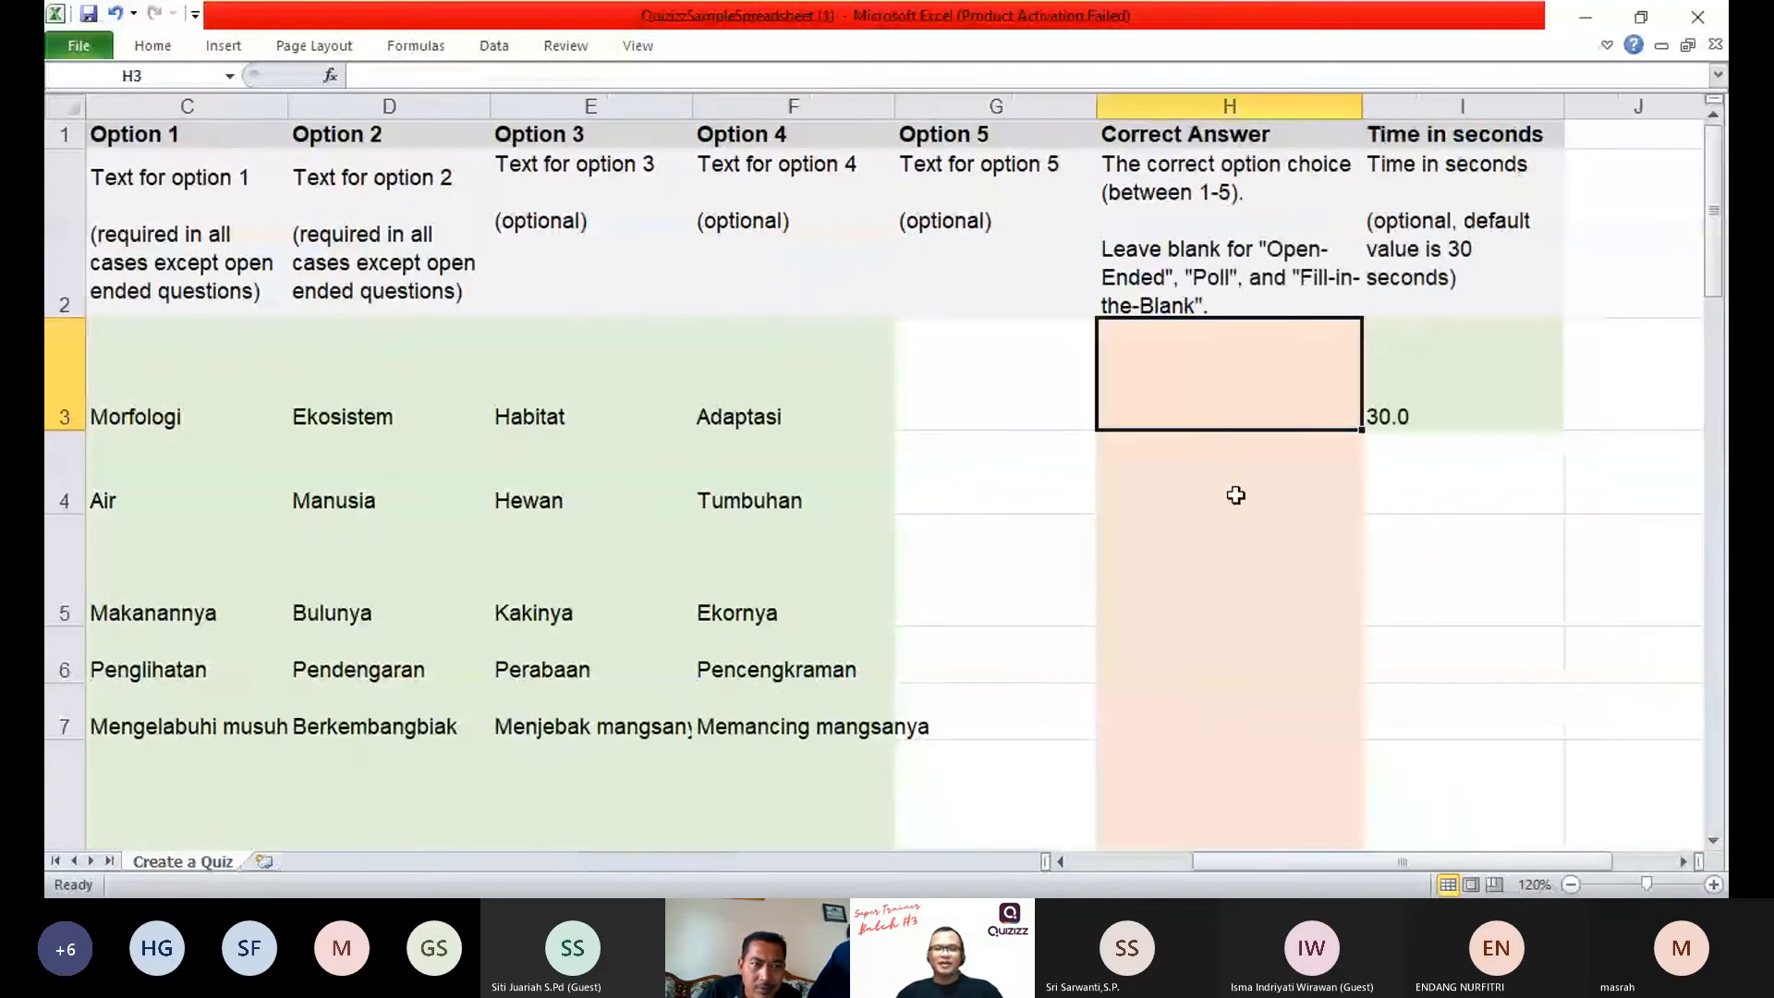
key("Left")
key("Left")
key("Left")
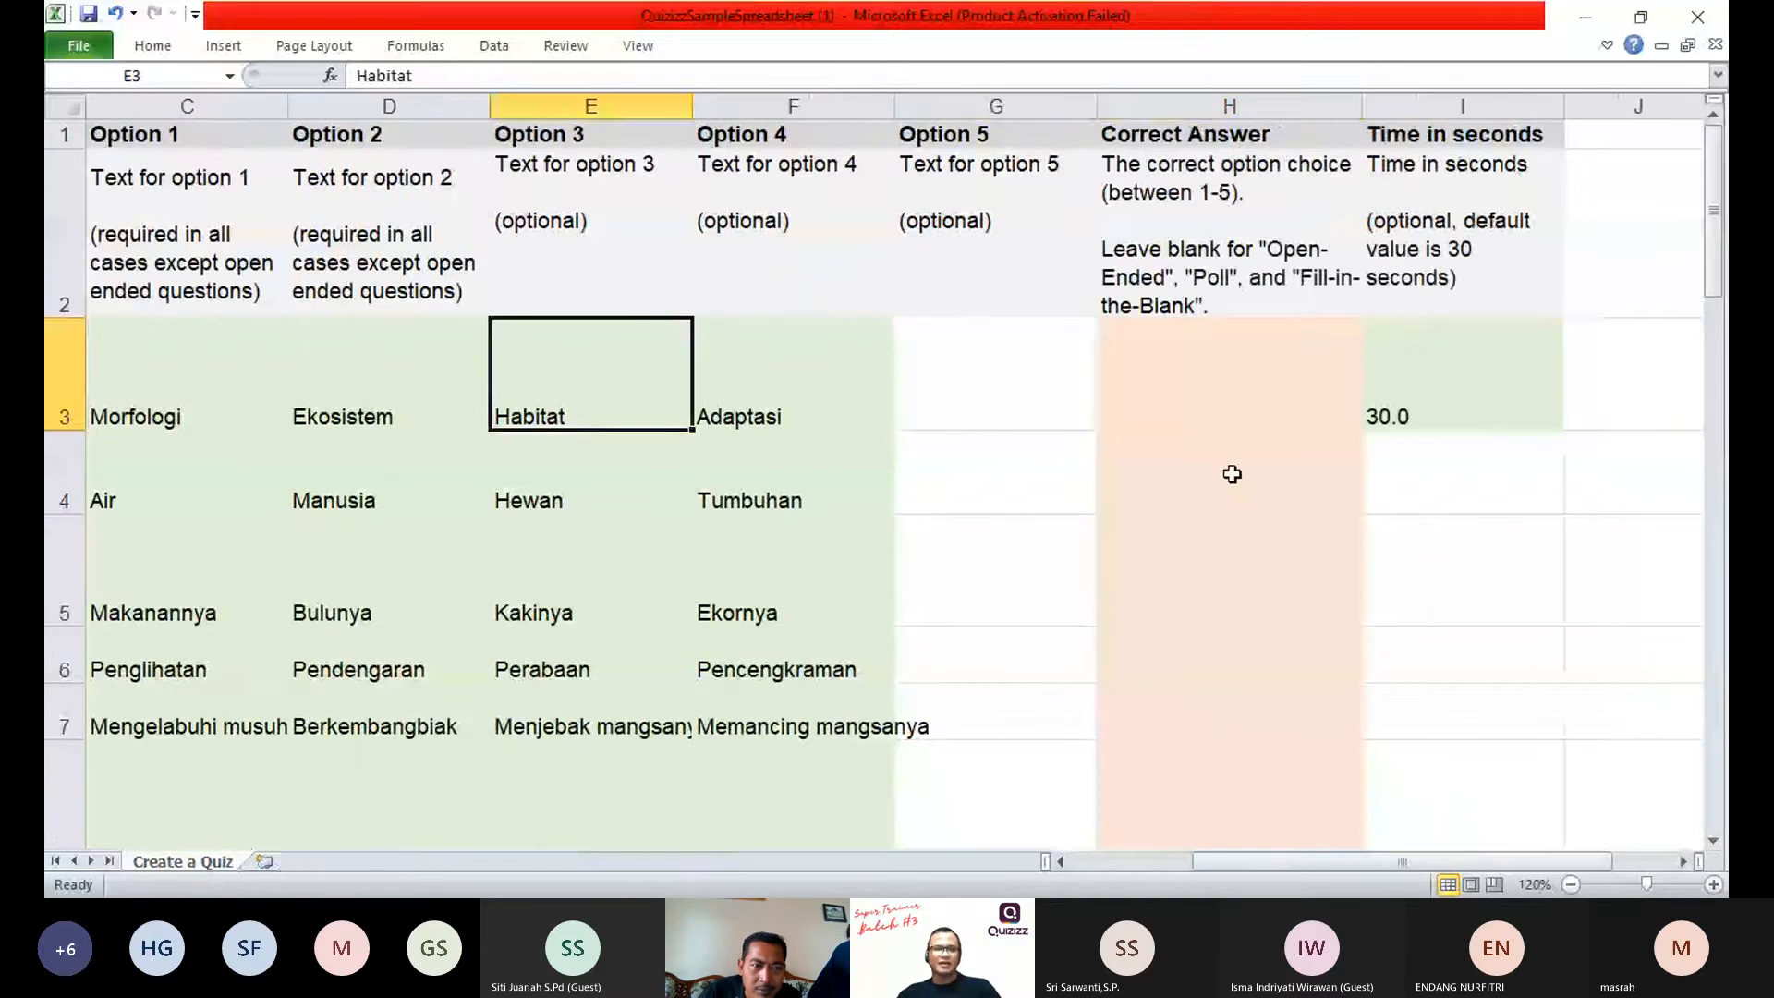
scroll(1233, 474, "left", 1)
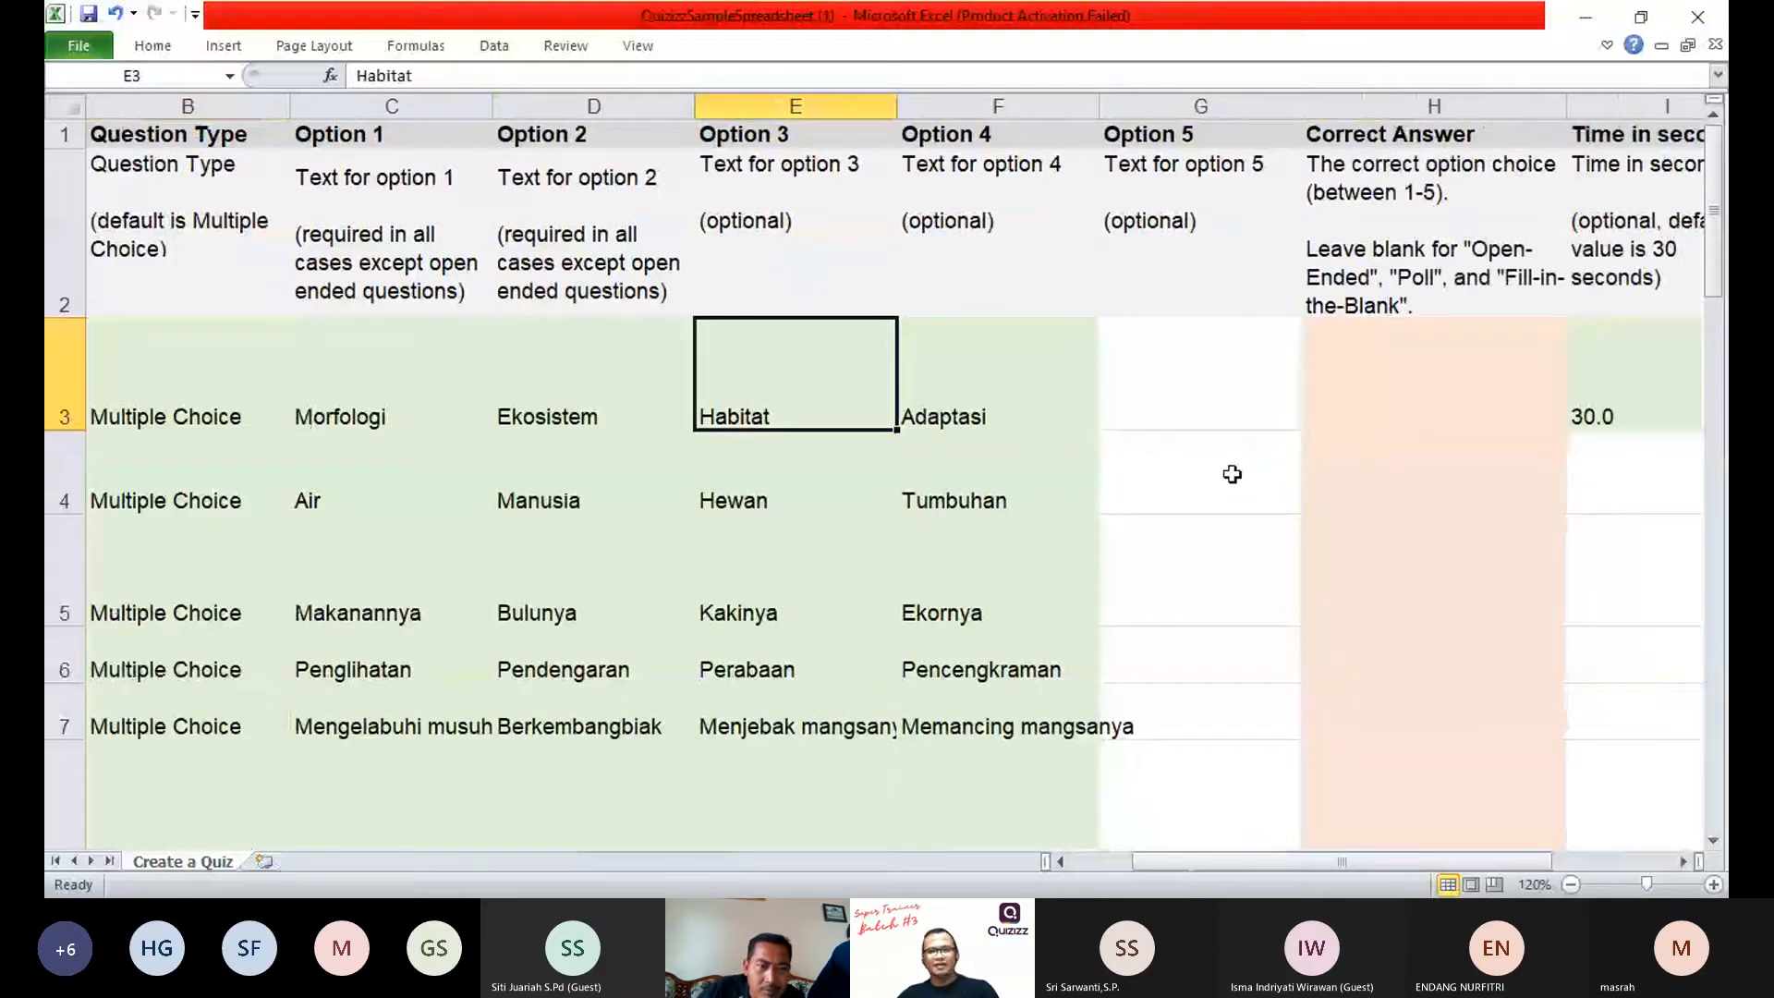
key("Right")
key("Right")
key("Right")
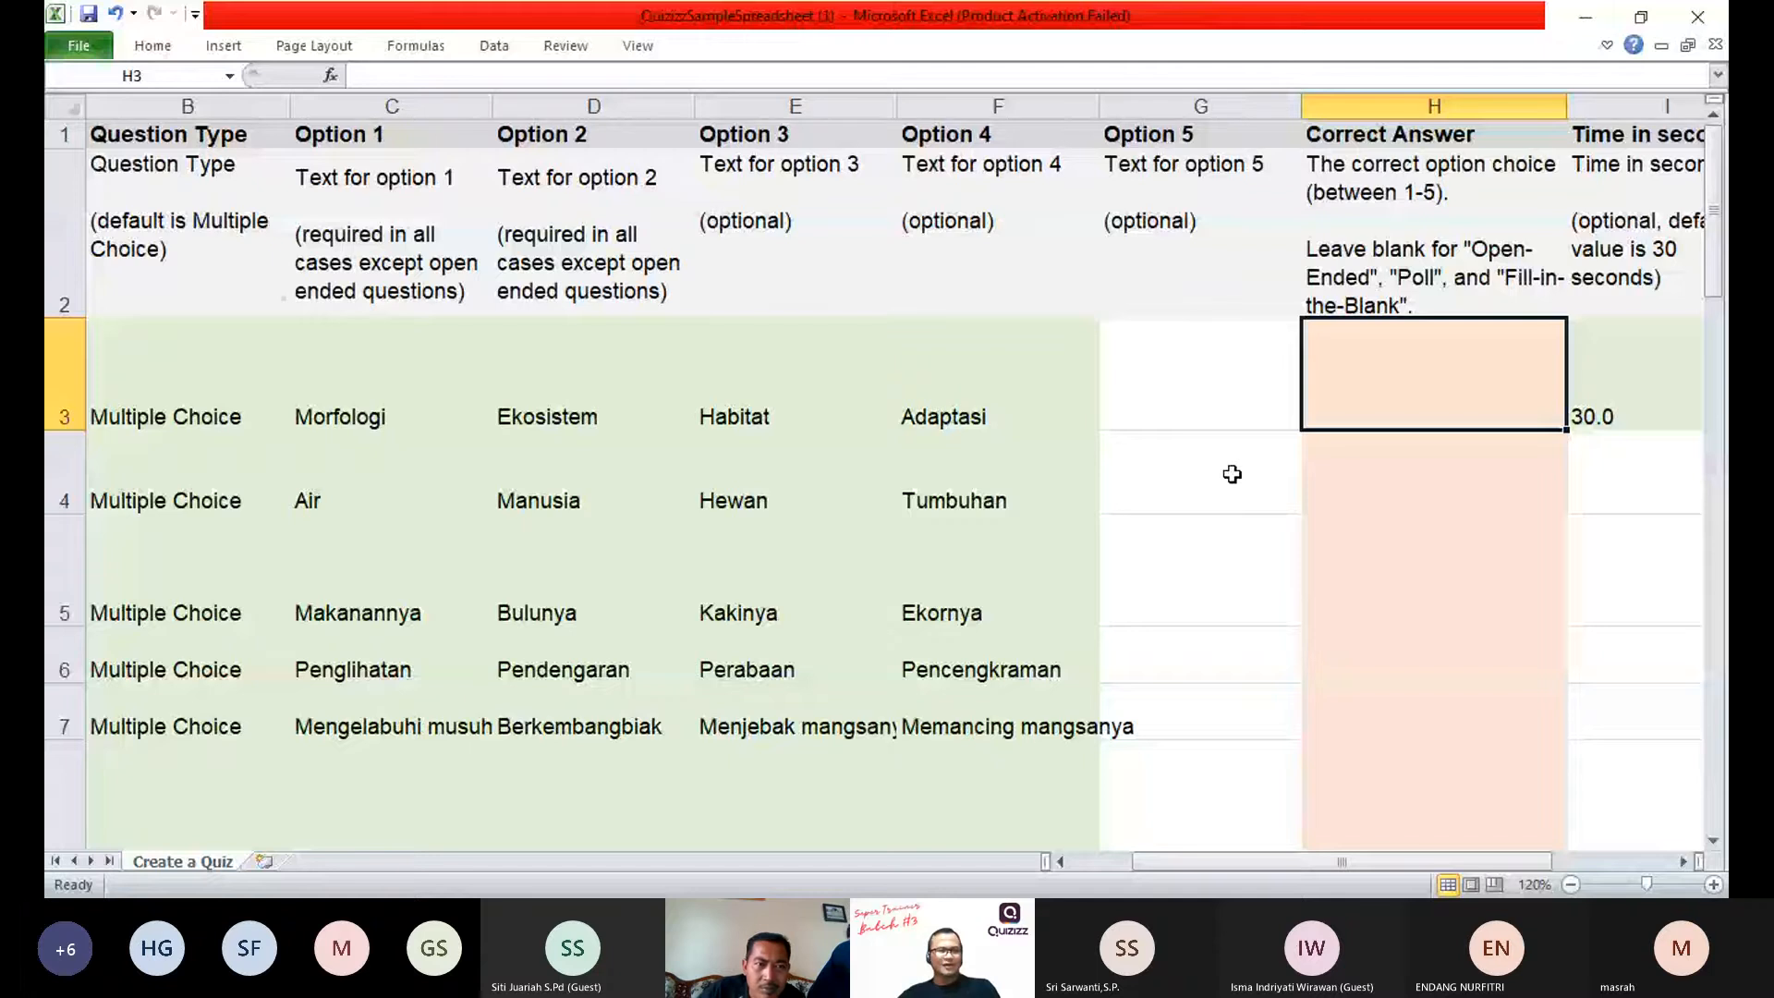
type("4")
key("Return")
Step: Enter 1 as the correct answer in H4 for the "Di bawah ini yang bukan termasuk makhluk hidup" question
key("Left")
key("Left")
key("Left")
key("Left")
key("Left")
key("Left")
key("Left")
key("Right")
key("Right")
key("Right")
key("Right")
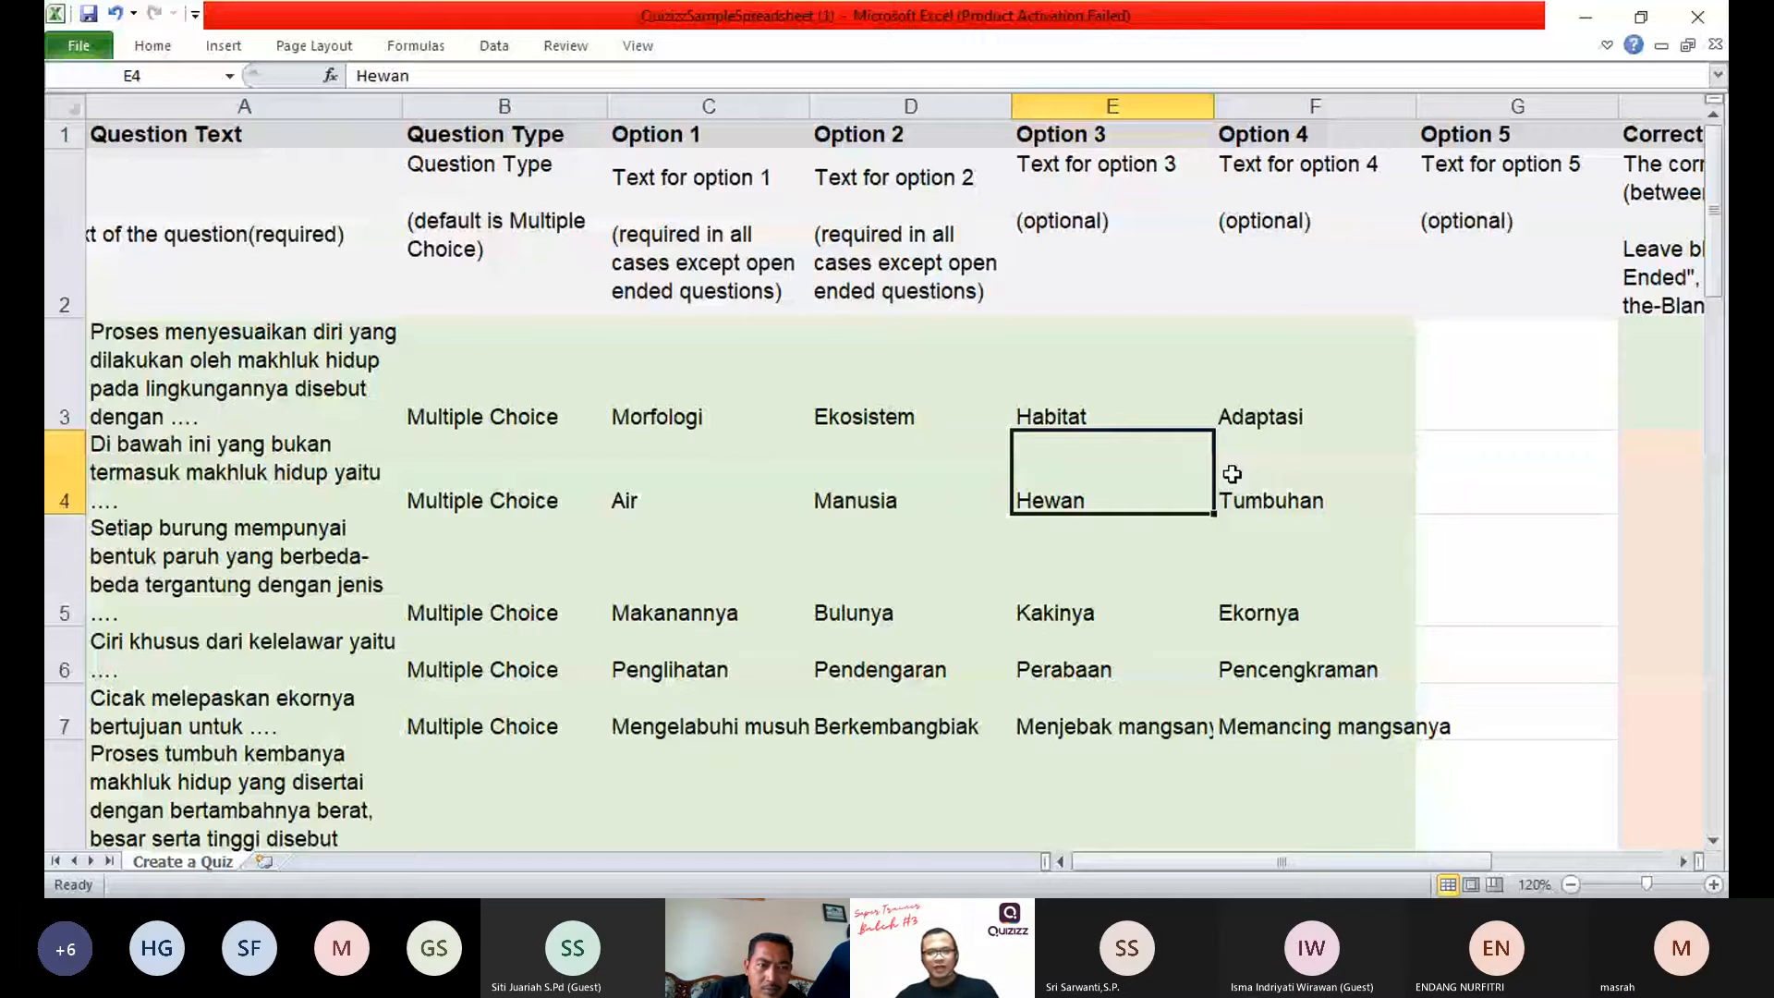
key("Left")
key("Left")
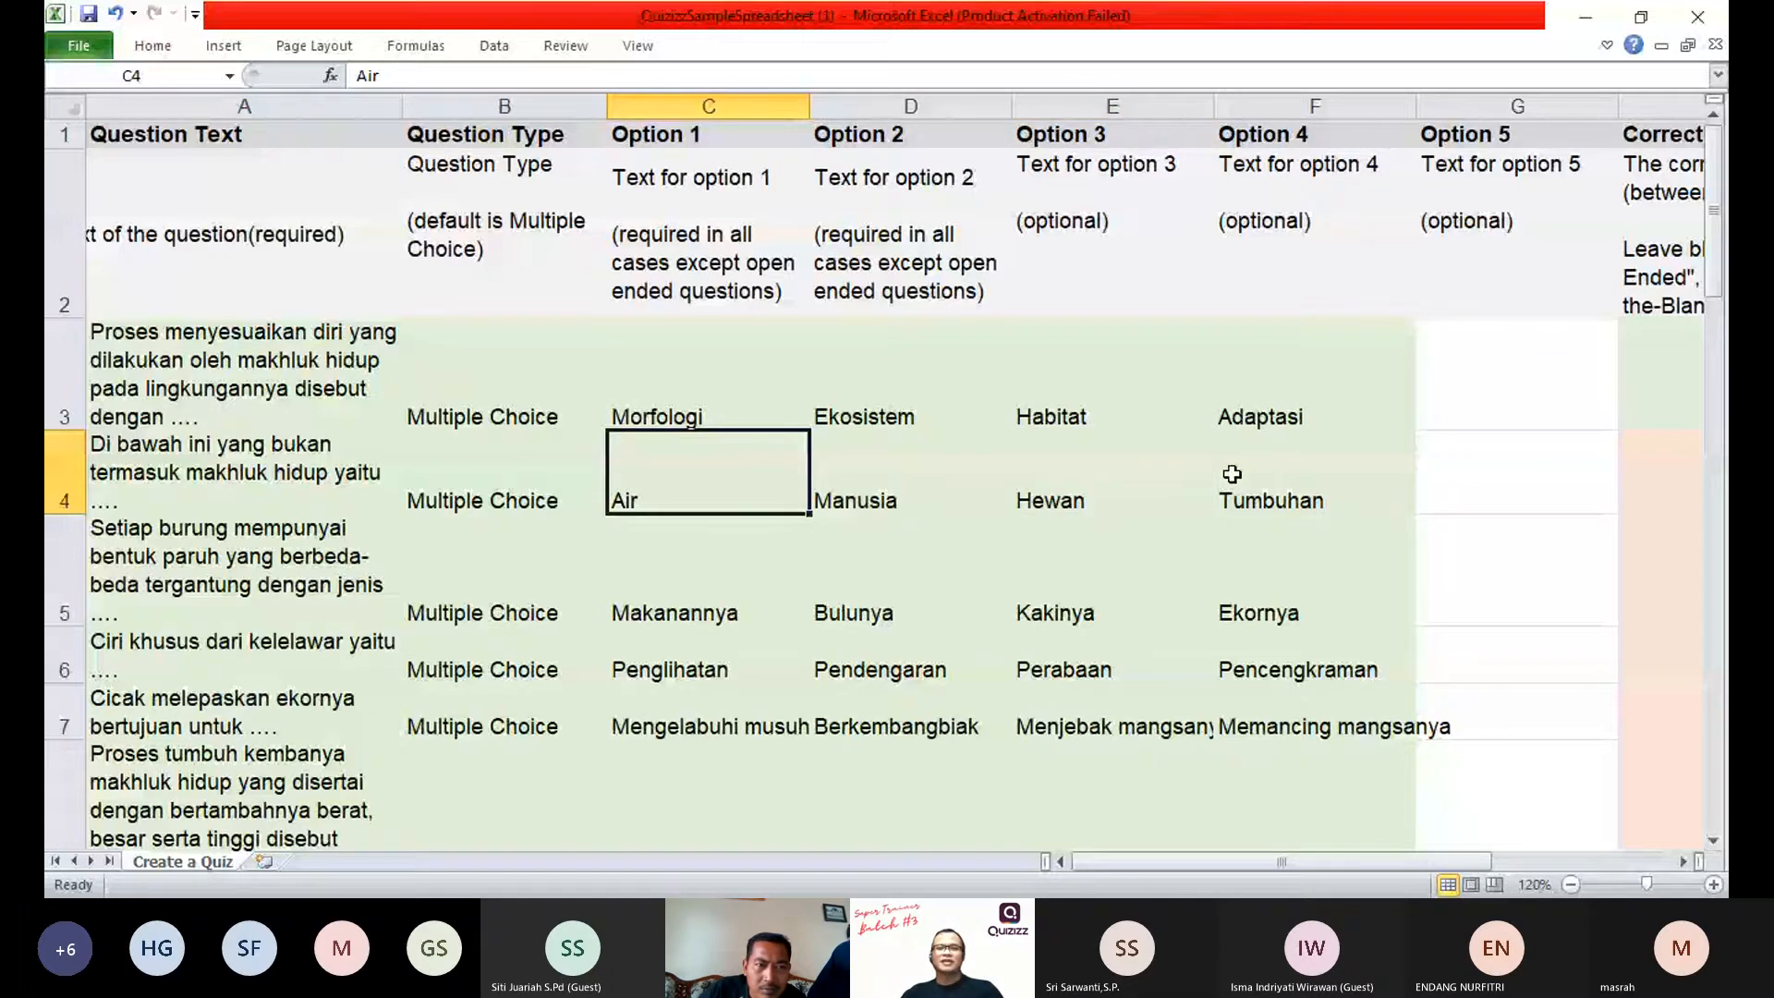
key("Right")
key("Right")
key("Right")
key("Right")
key("Right")
type("1")
key("Return")
type("1")
key("Return")
type("1")
key("Return")
type("1")
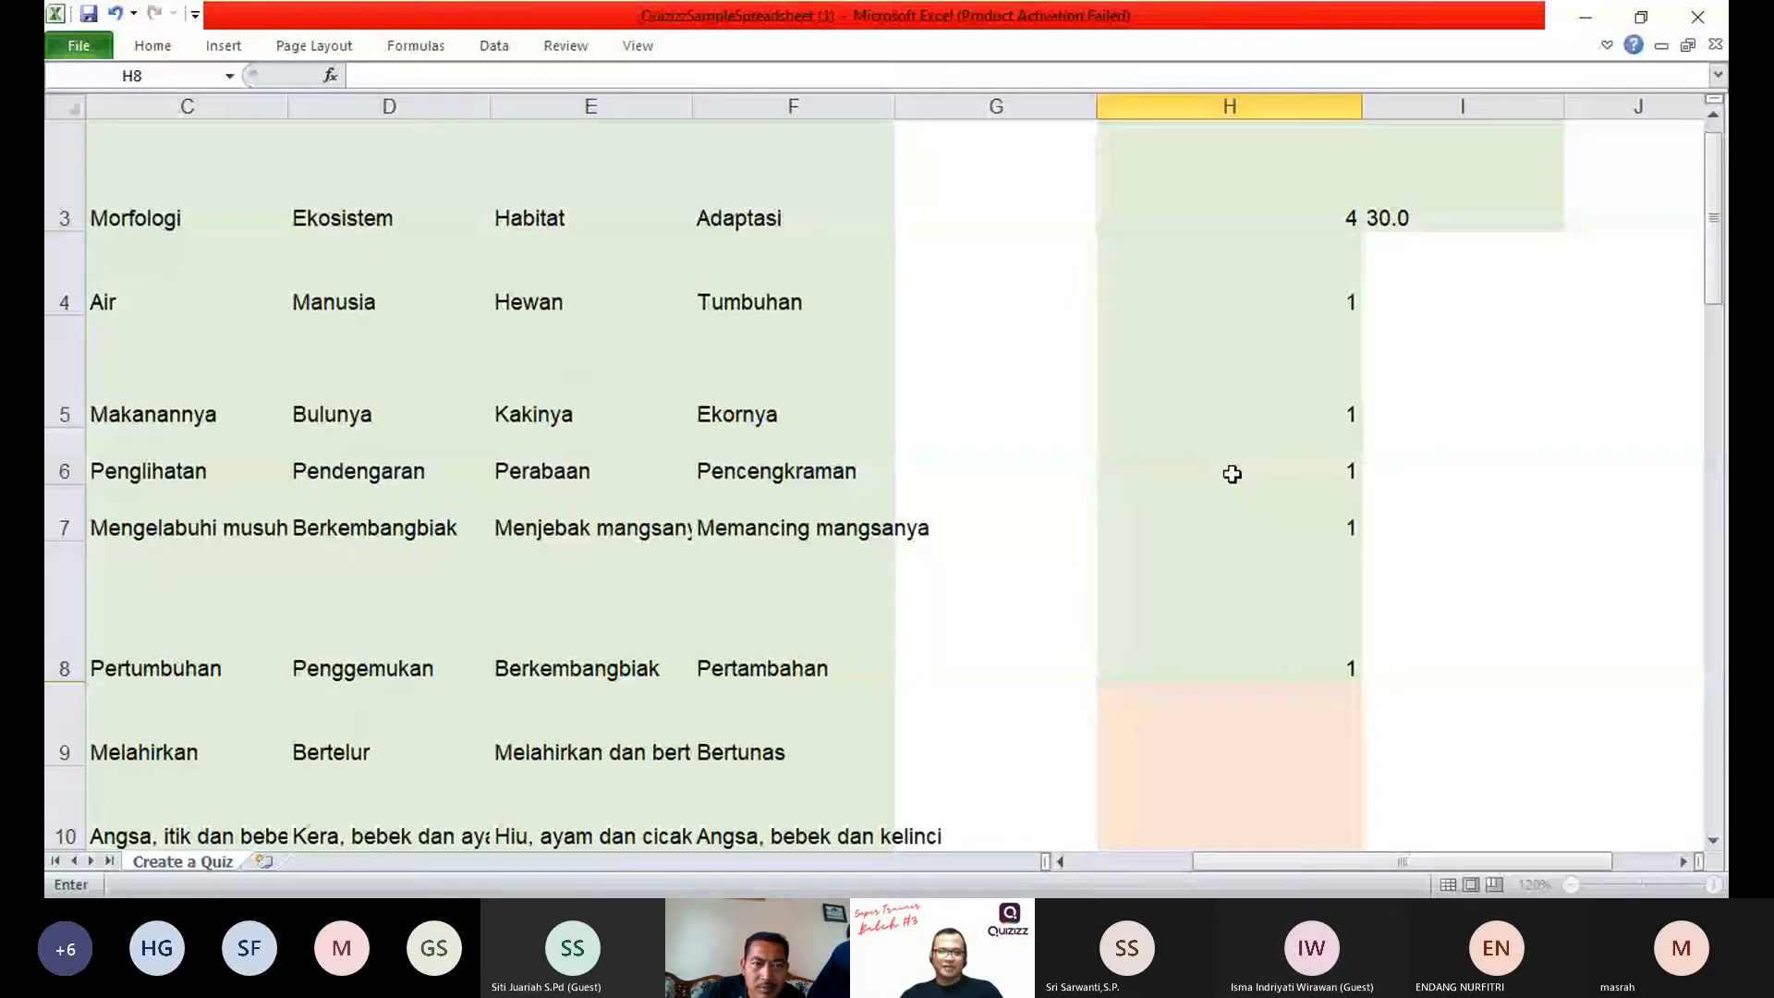
Step: Enter 1 as the correct answer for each remaining question down to row 27
key("Return")
type("1")
key("Return")
type("1")
key("Return")
type("1")
key("Return")
type("1")
type("1")
key("Return")
type("1")
key("Return")
type("1")
key("Return")
type("1")
key("Return")
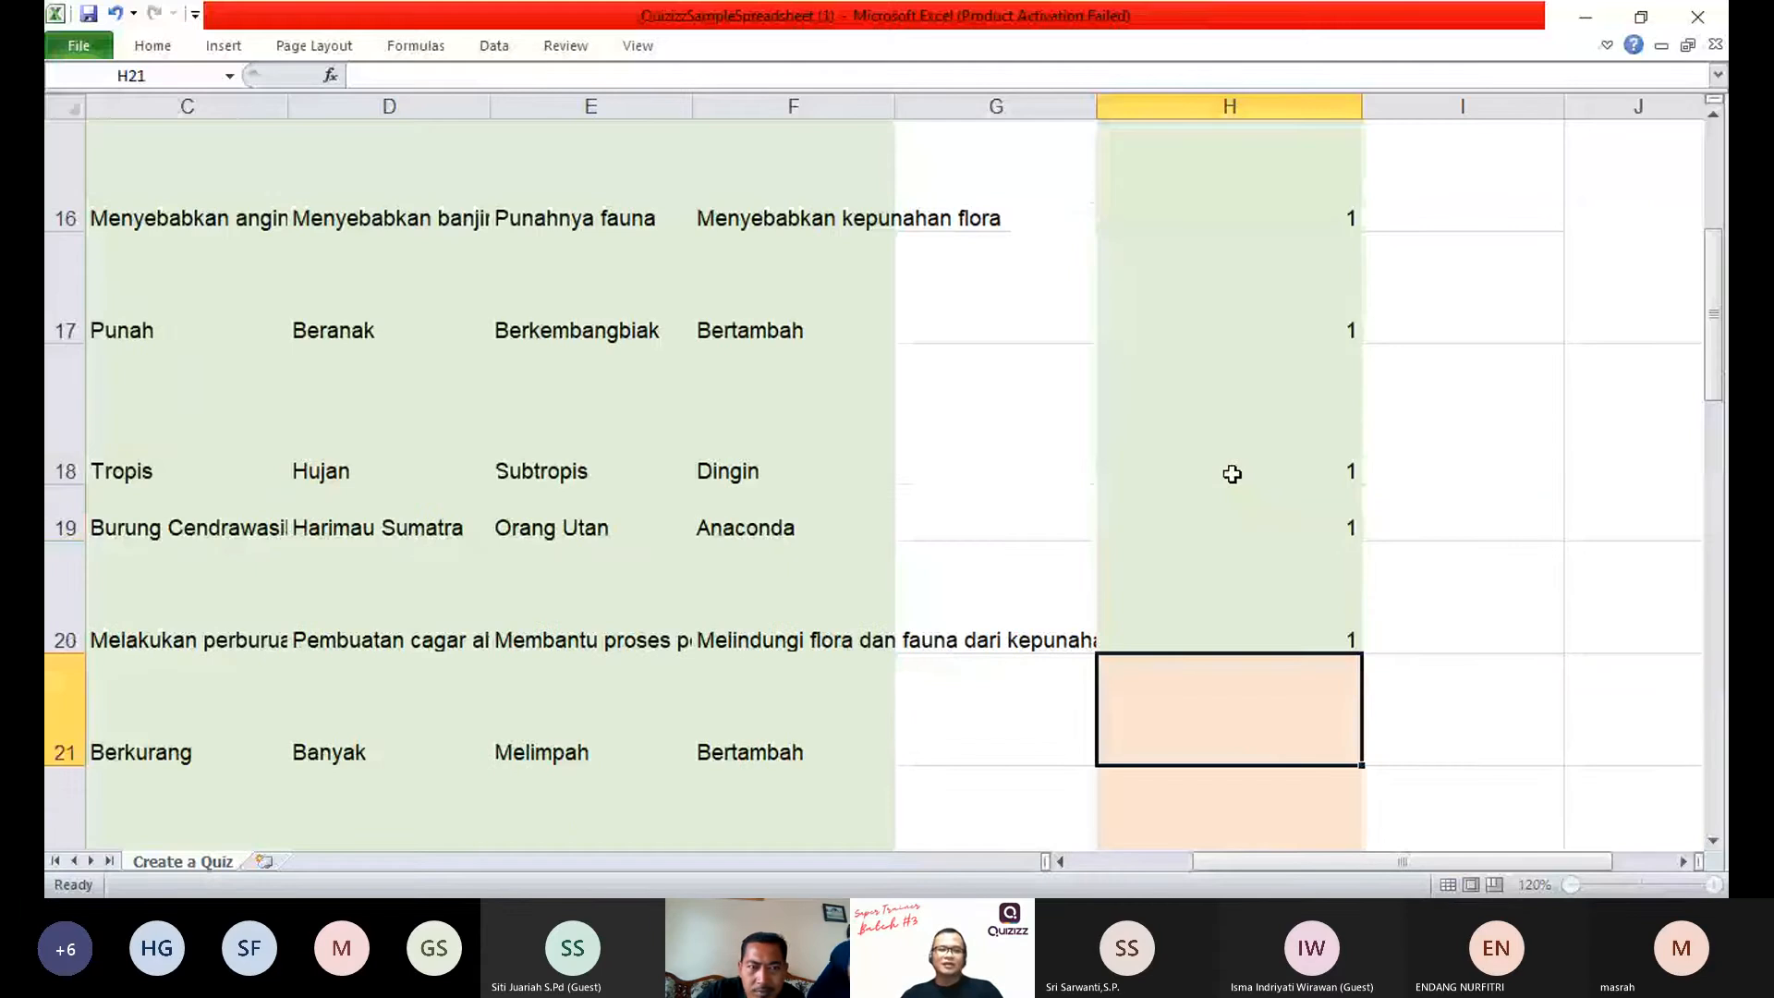
type("1")
key("Return")
type("1")
key("Return")
type("1")
key("Return")
type("1")
key("Return")
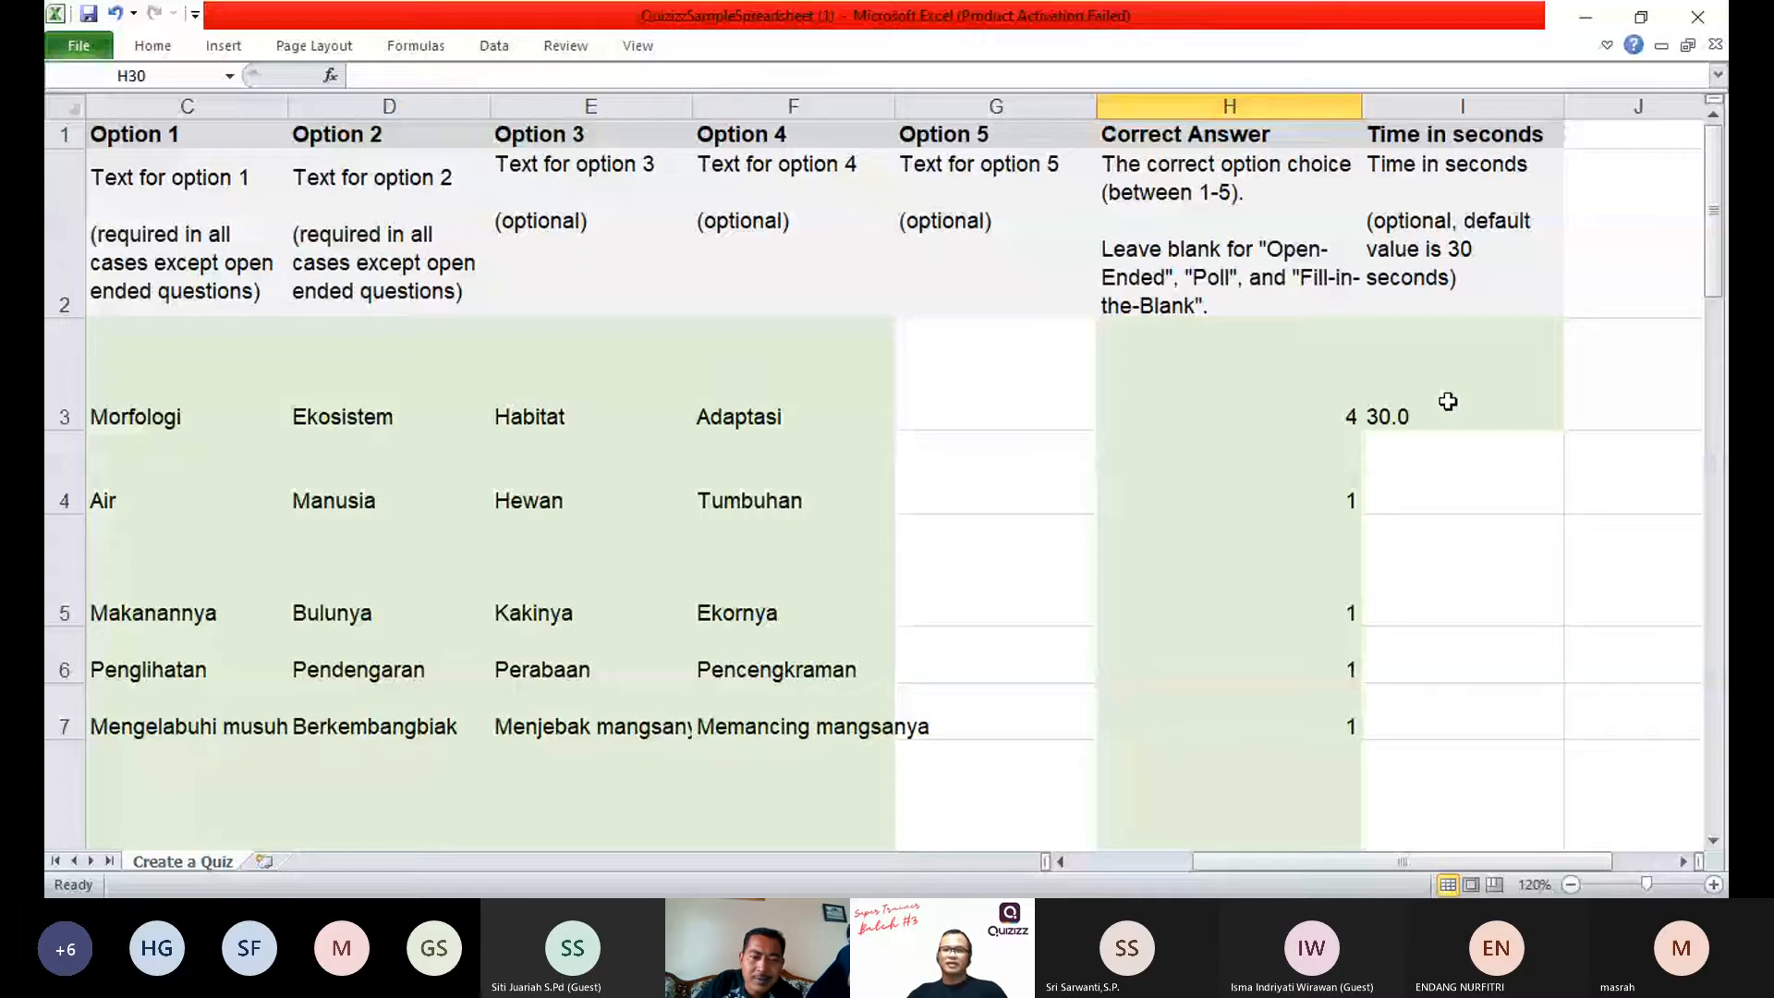
Step: Fill the 30.0-second time from I3 down the time column to row 27
left_click(1447, 401)
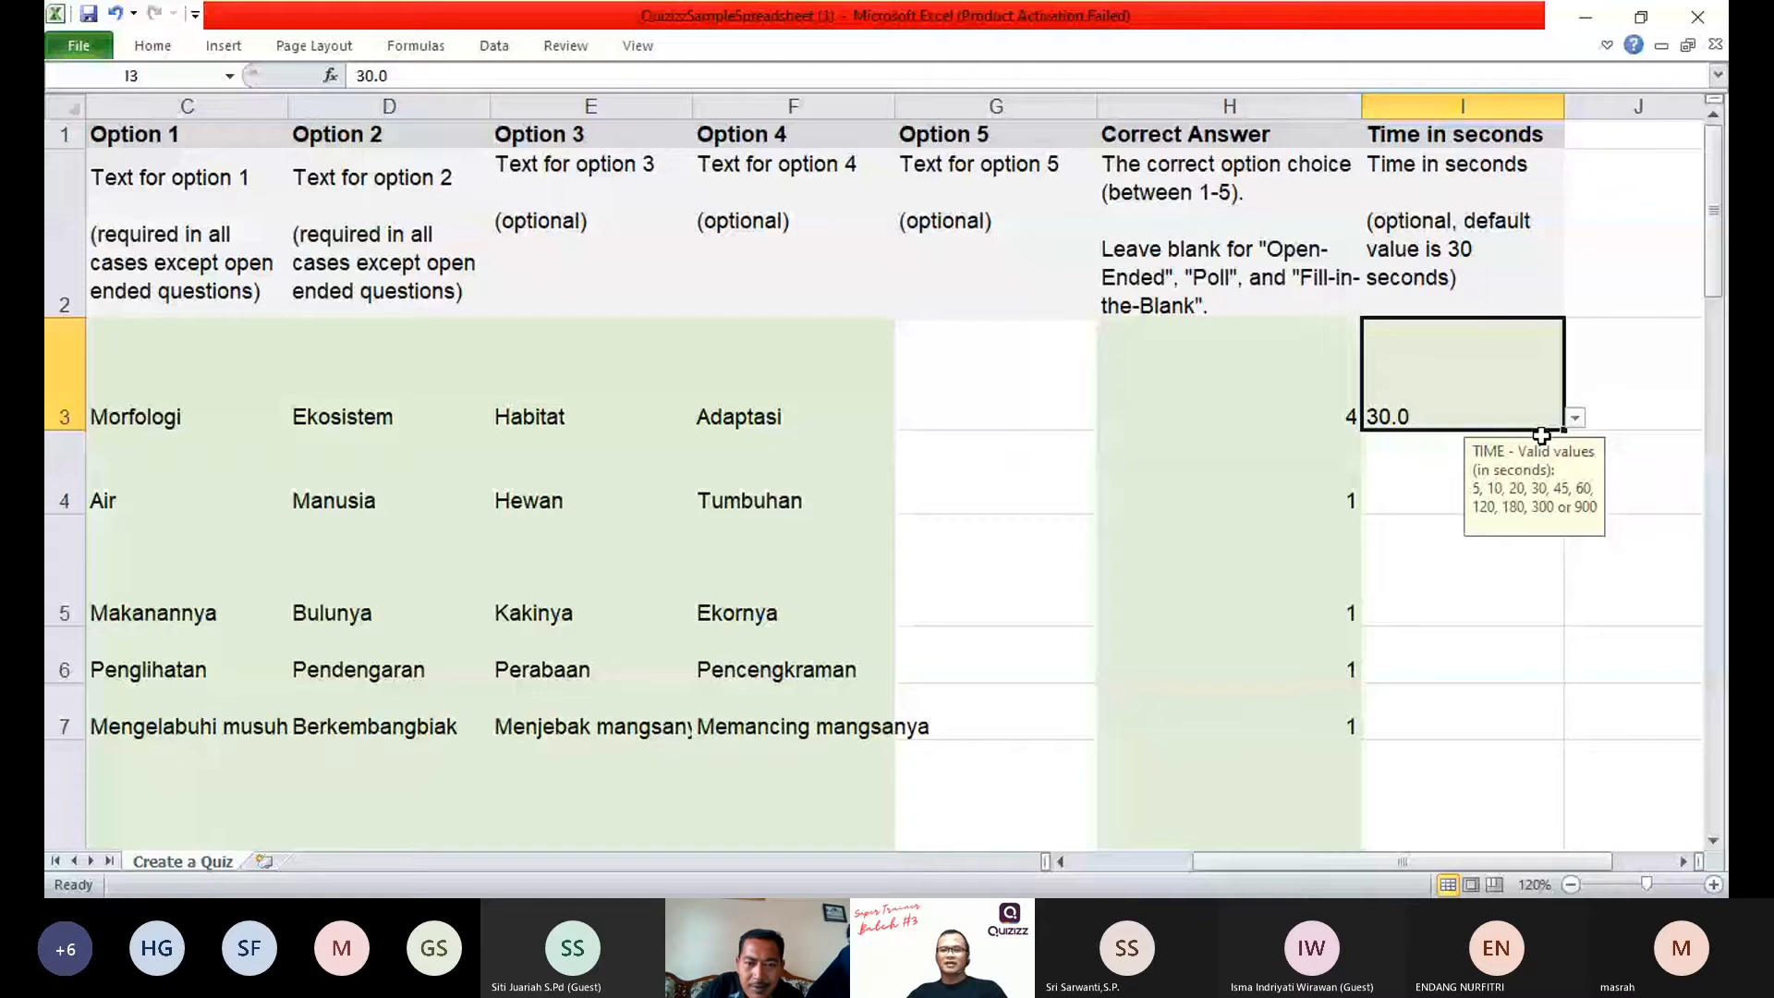
left_click_drag(1563, 430, 1566, 599)
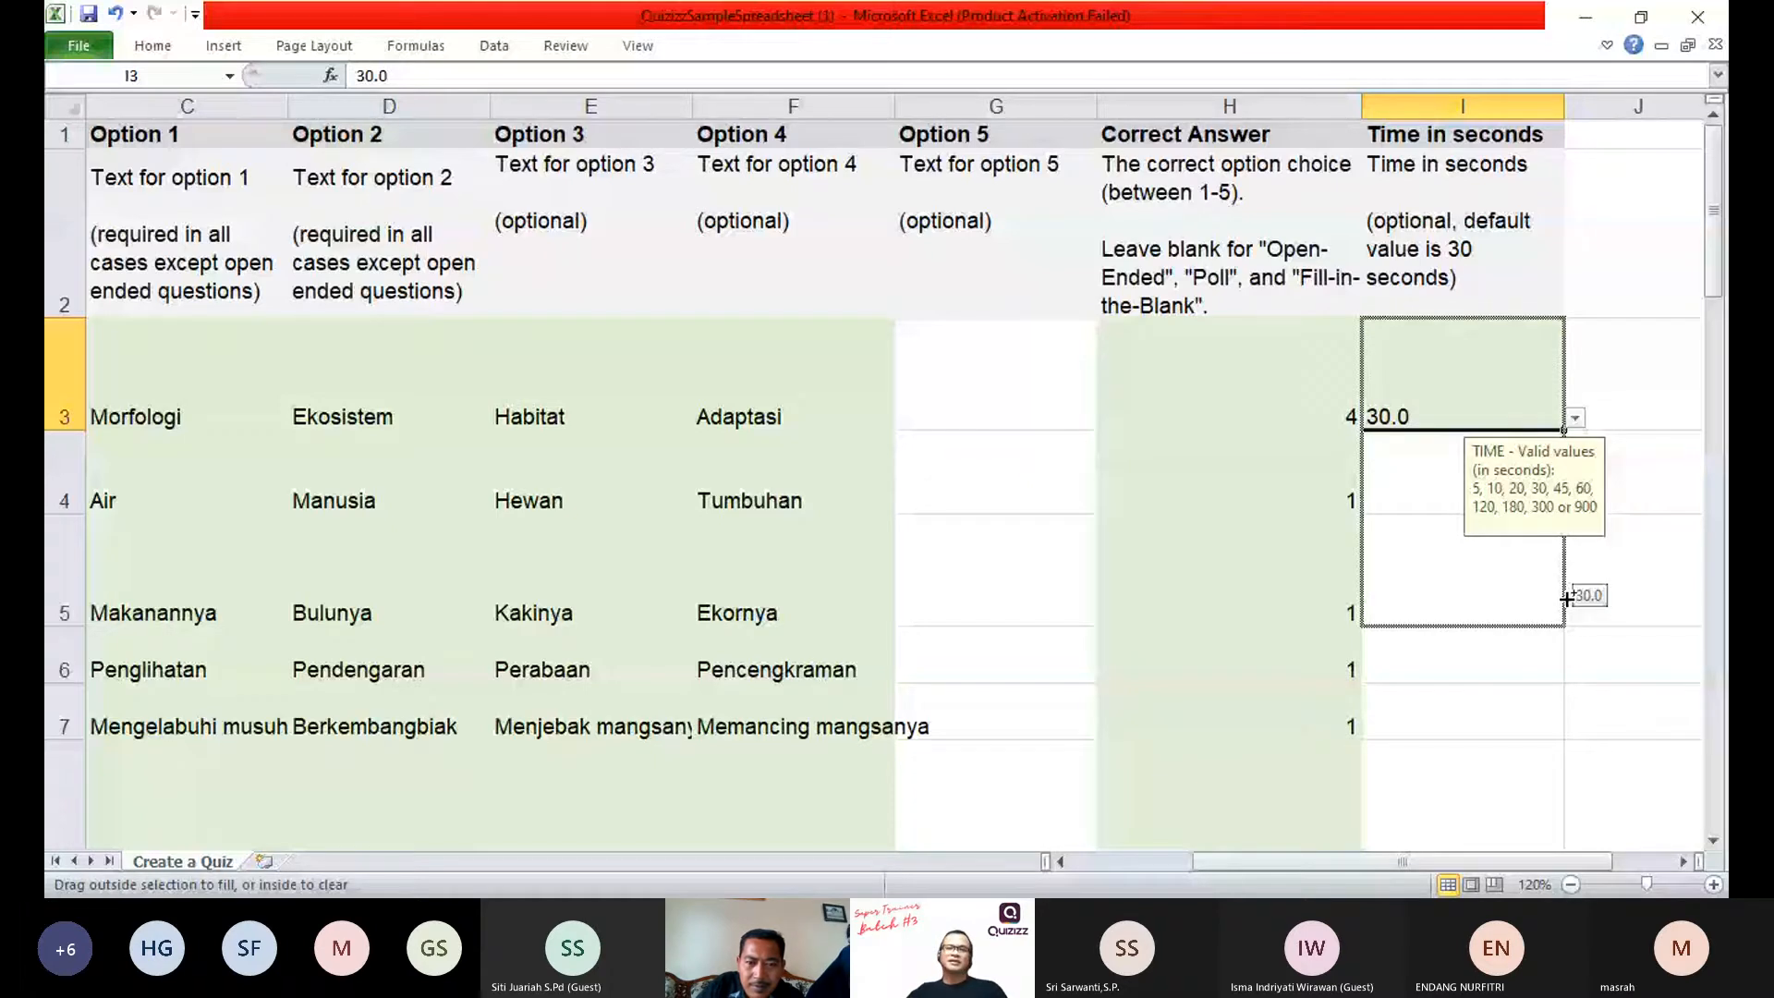
left_click_drag(1566, 599, 1564, 818)
left_click(1349, 514)
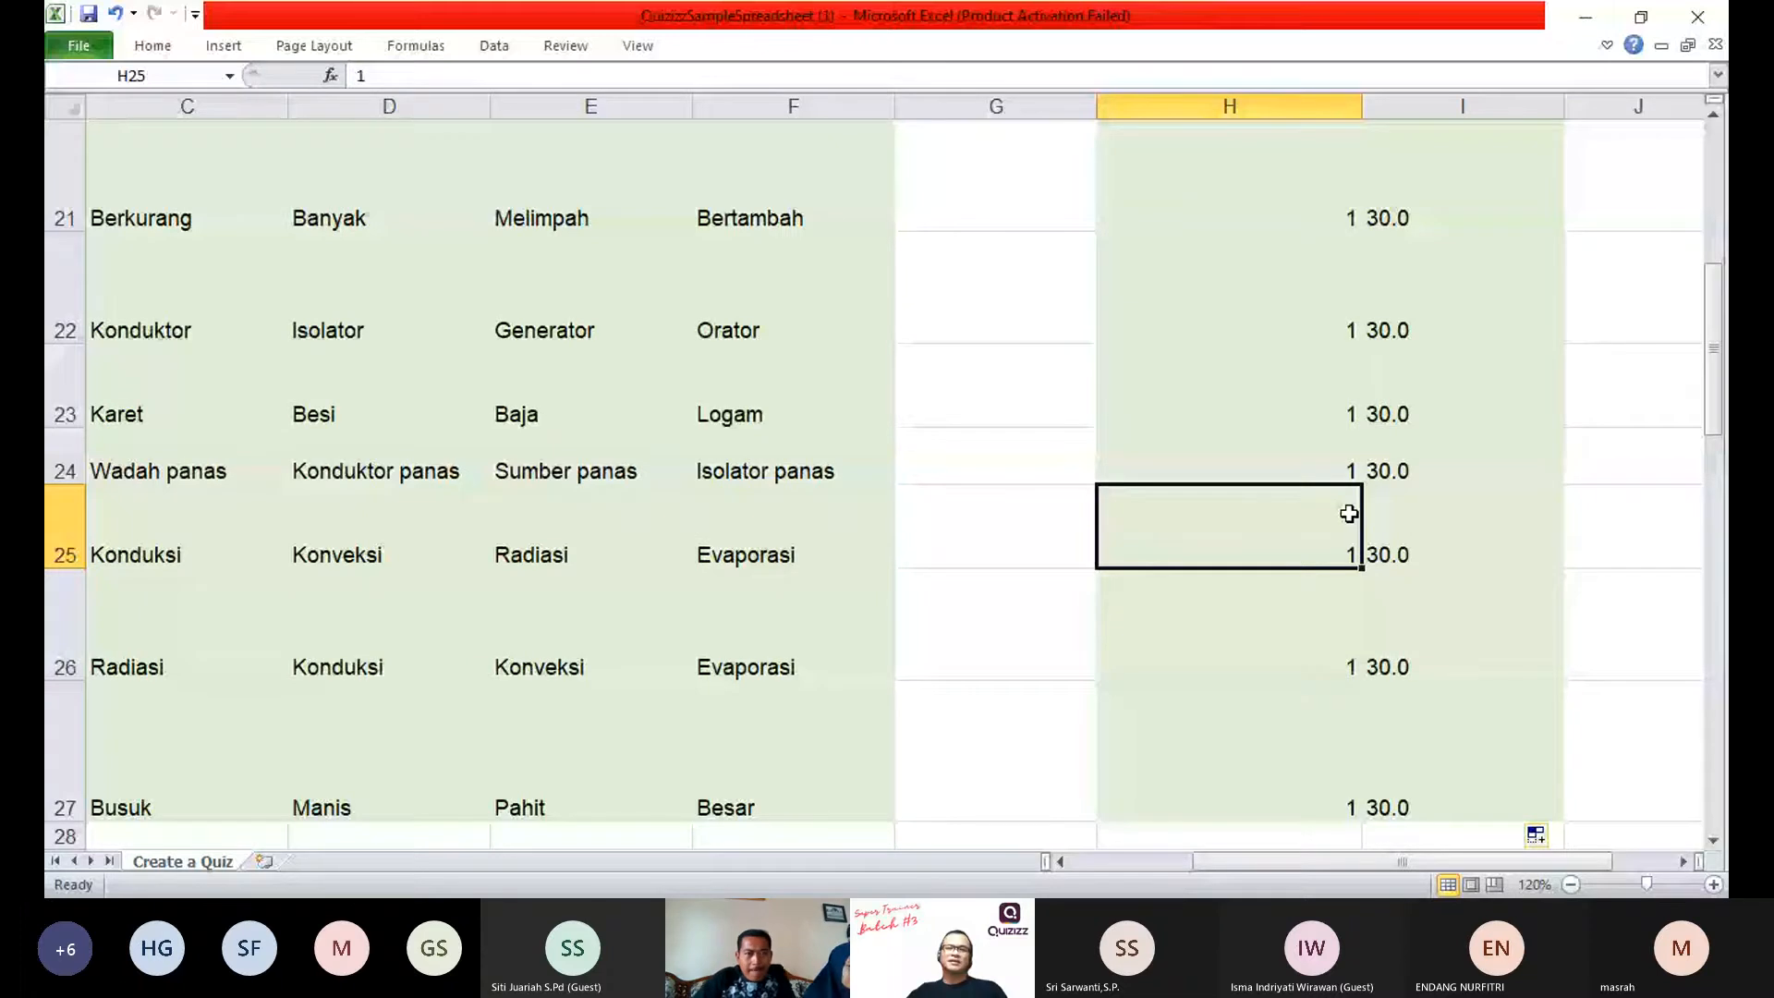
scroll(1349, 513, "up", 7)
left_click(1009, 573)
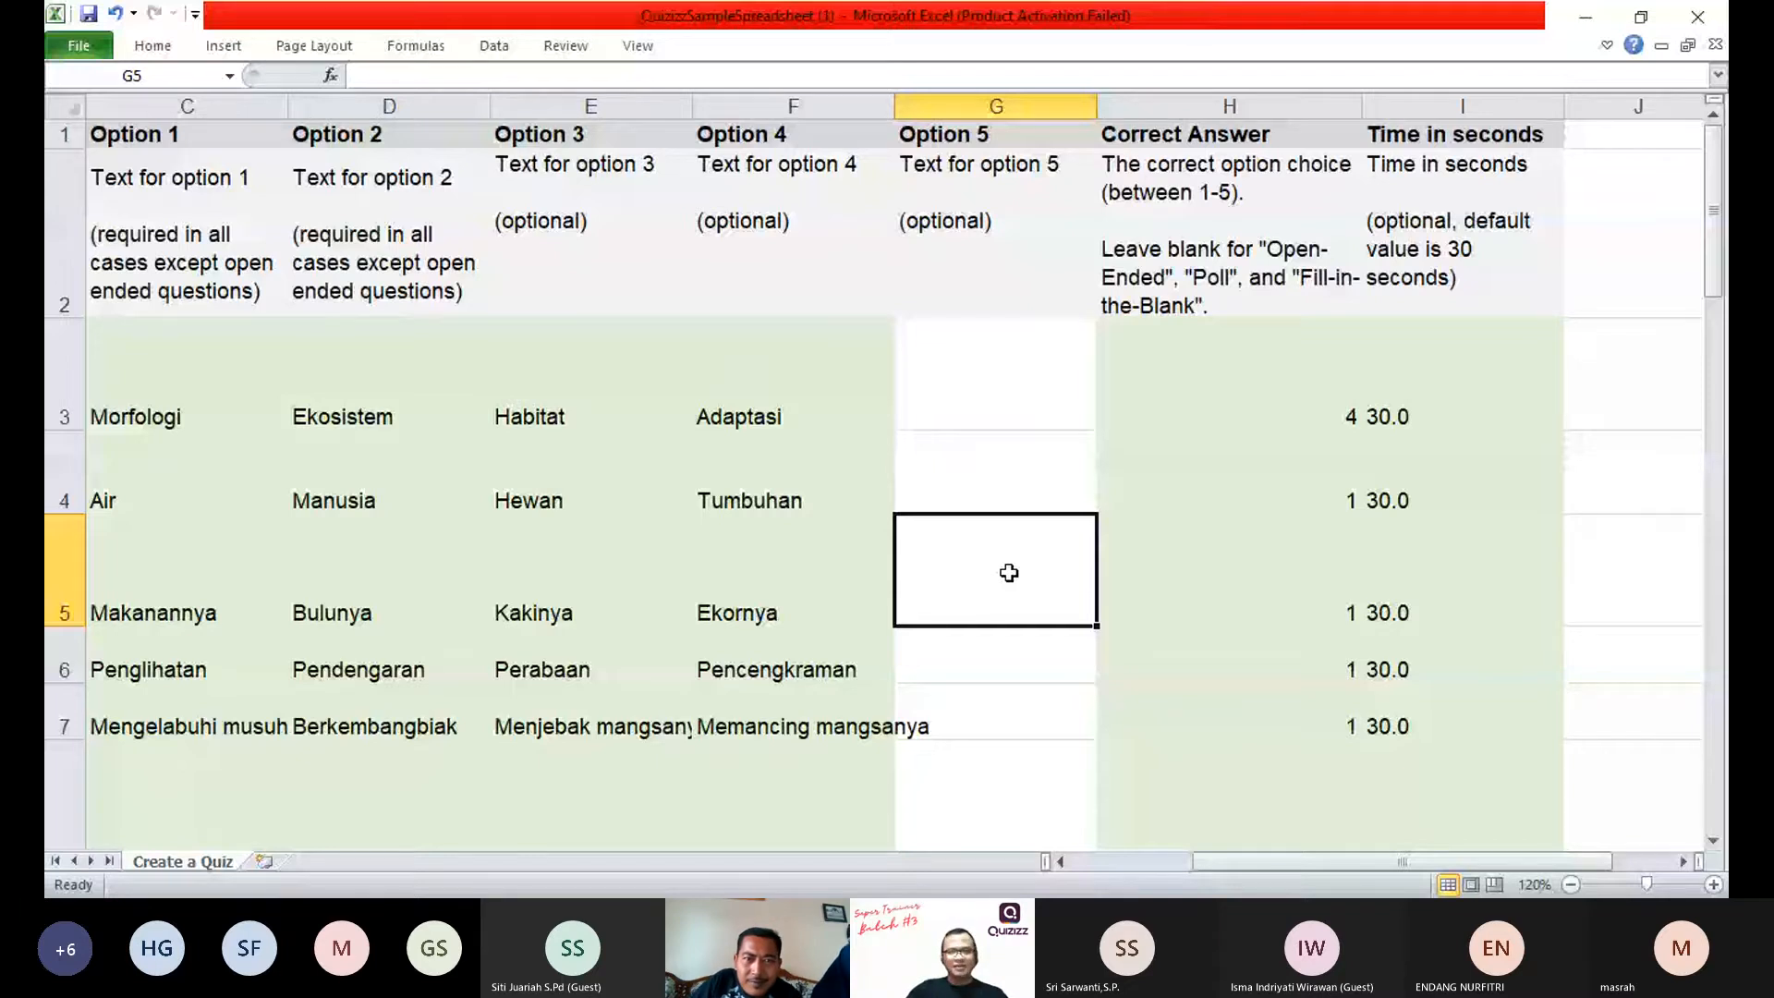
scroll(1009, 573, "left", 2)
left_click(504, 376)
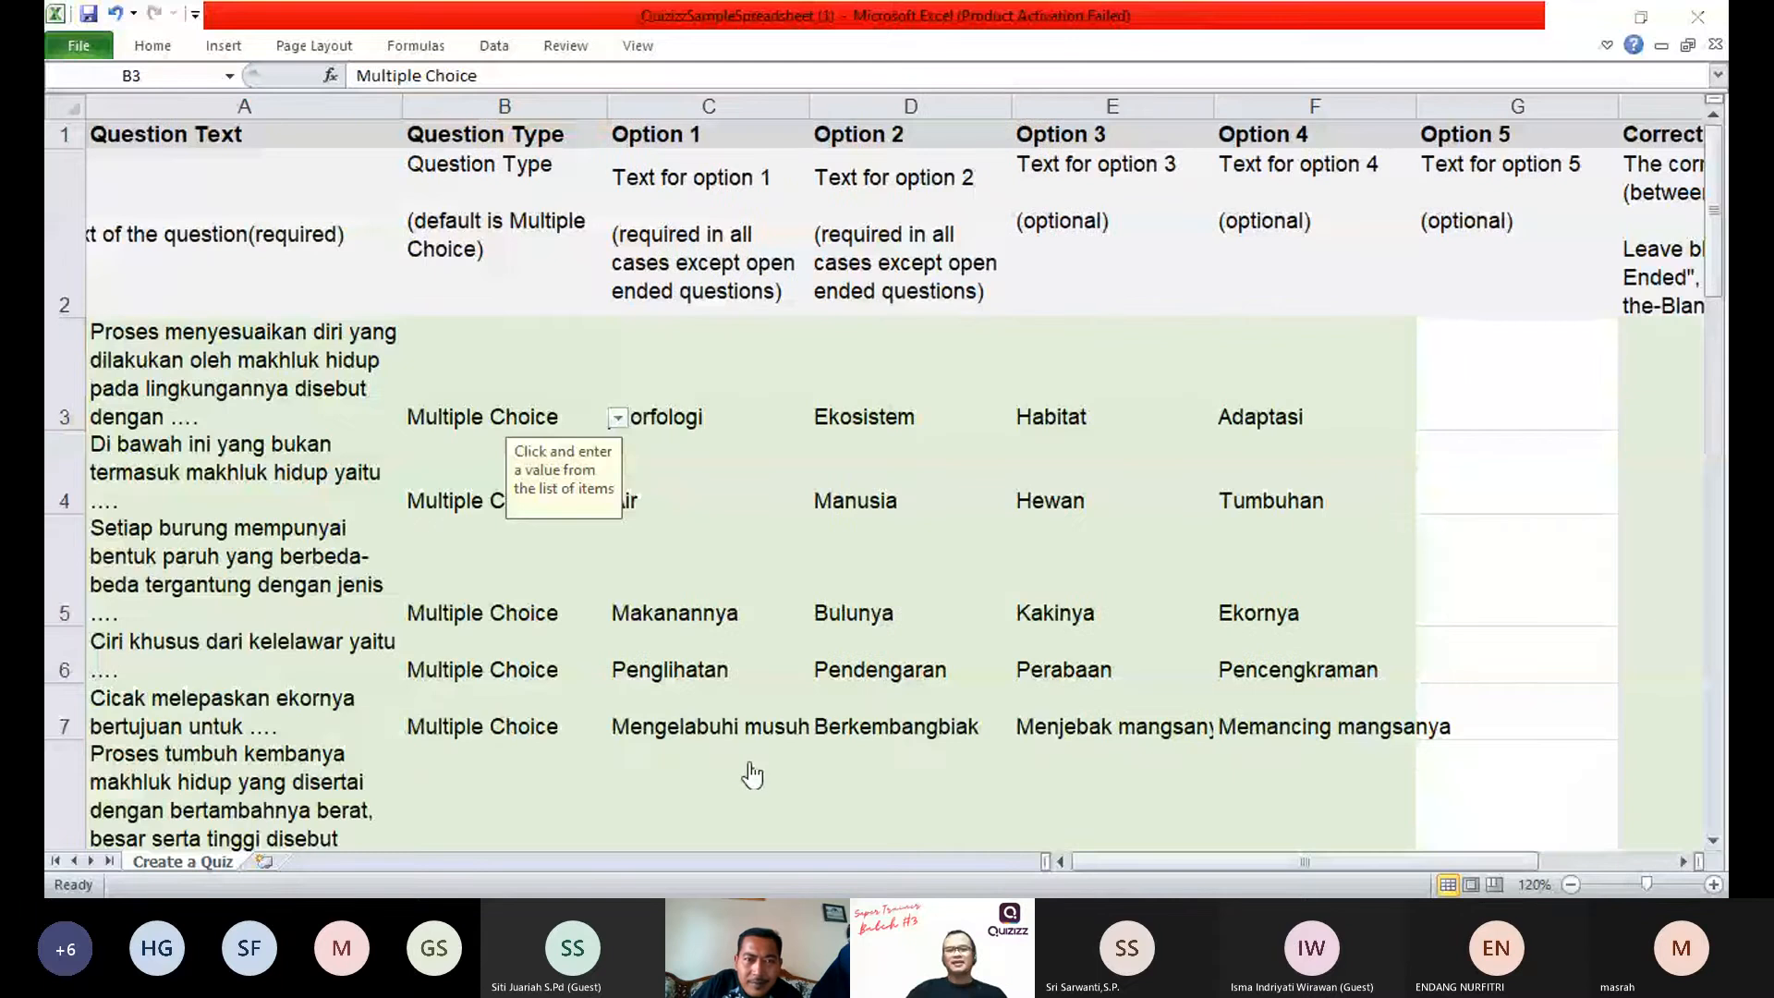
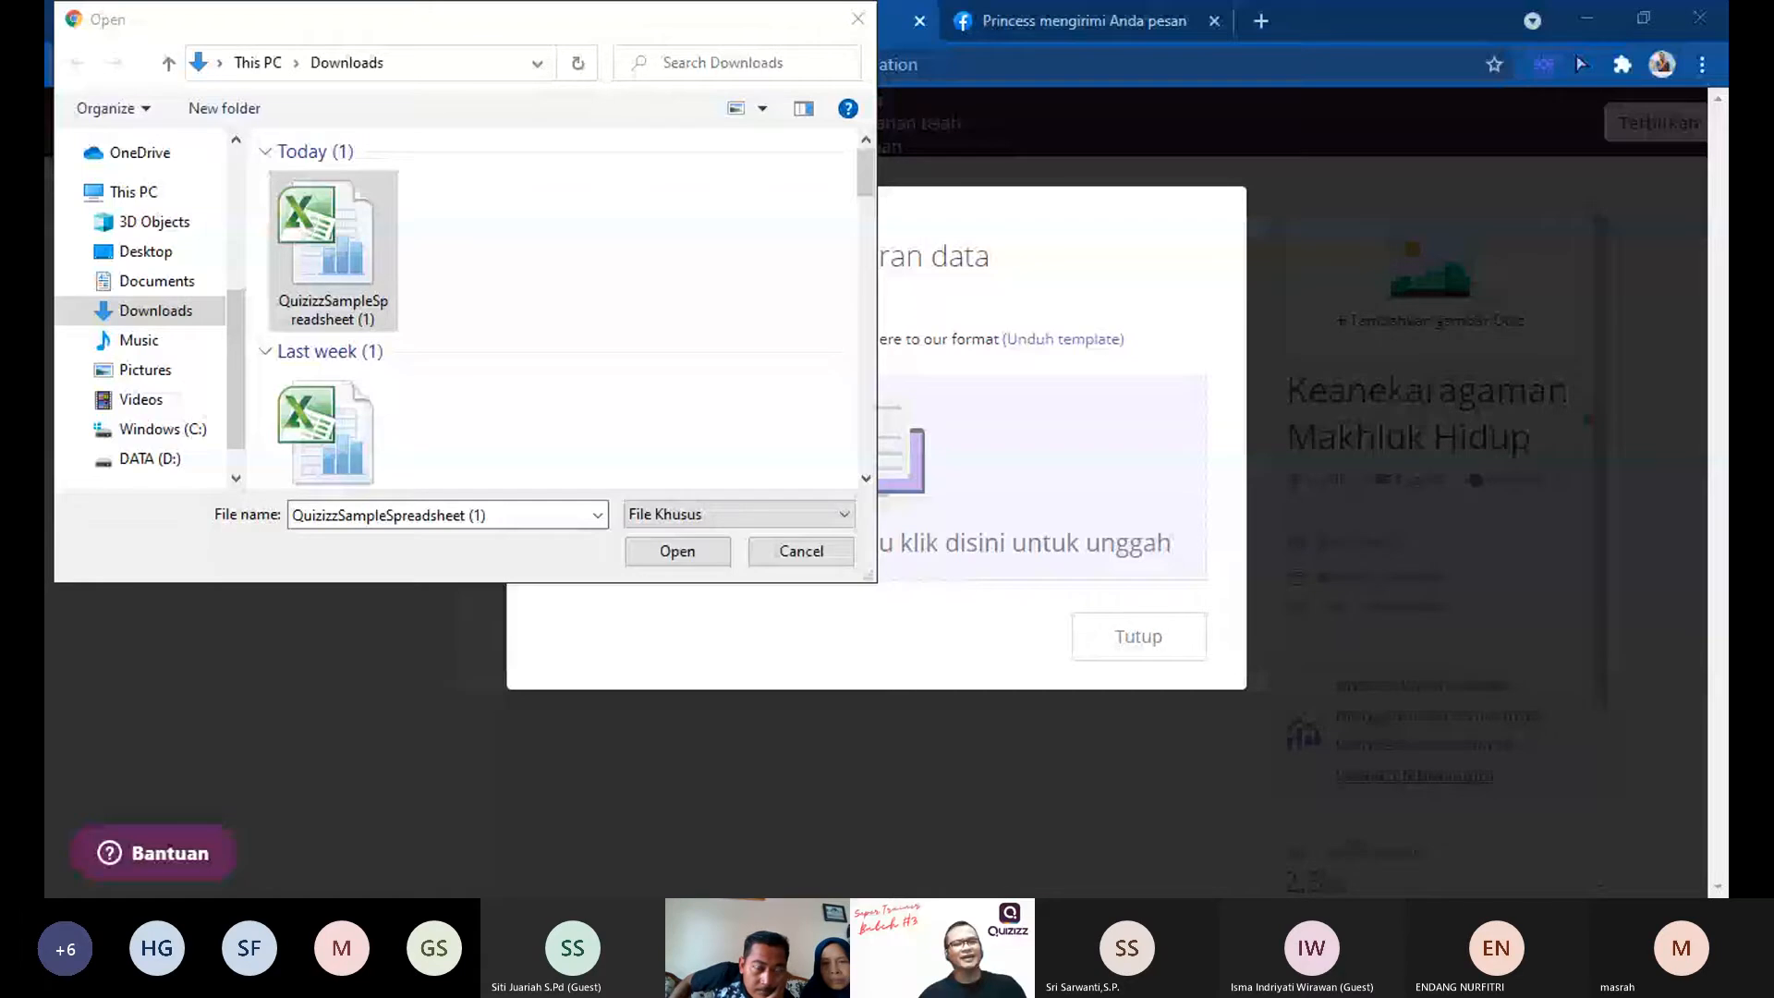
Step: Upload the QuizizzSampleSpreadsheet (1) file to the quiz and check the first question's type, options and correct answer
left_click(667, 551)
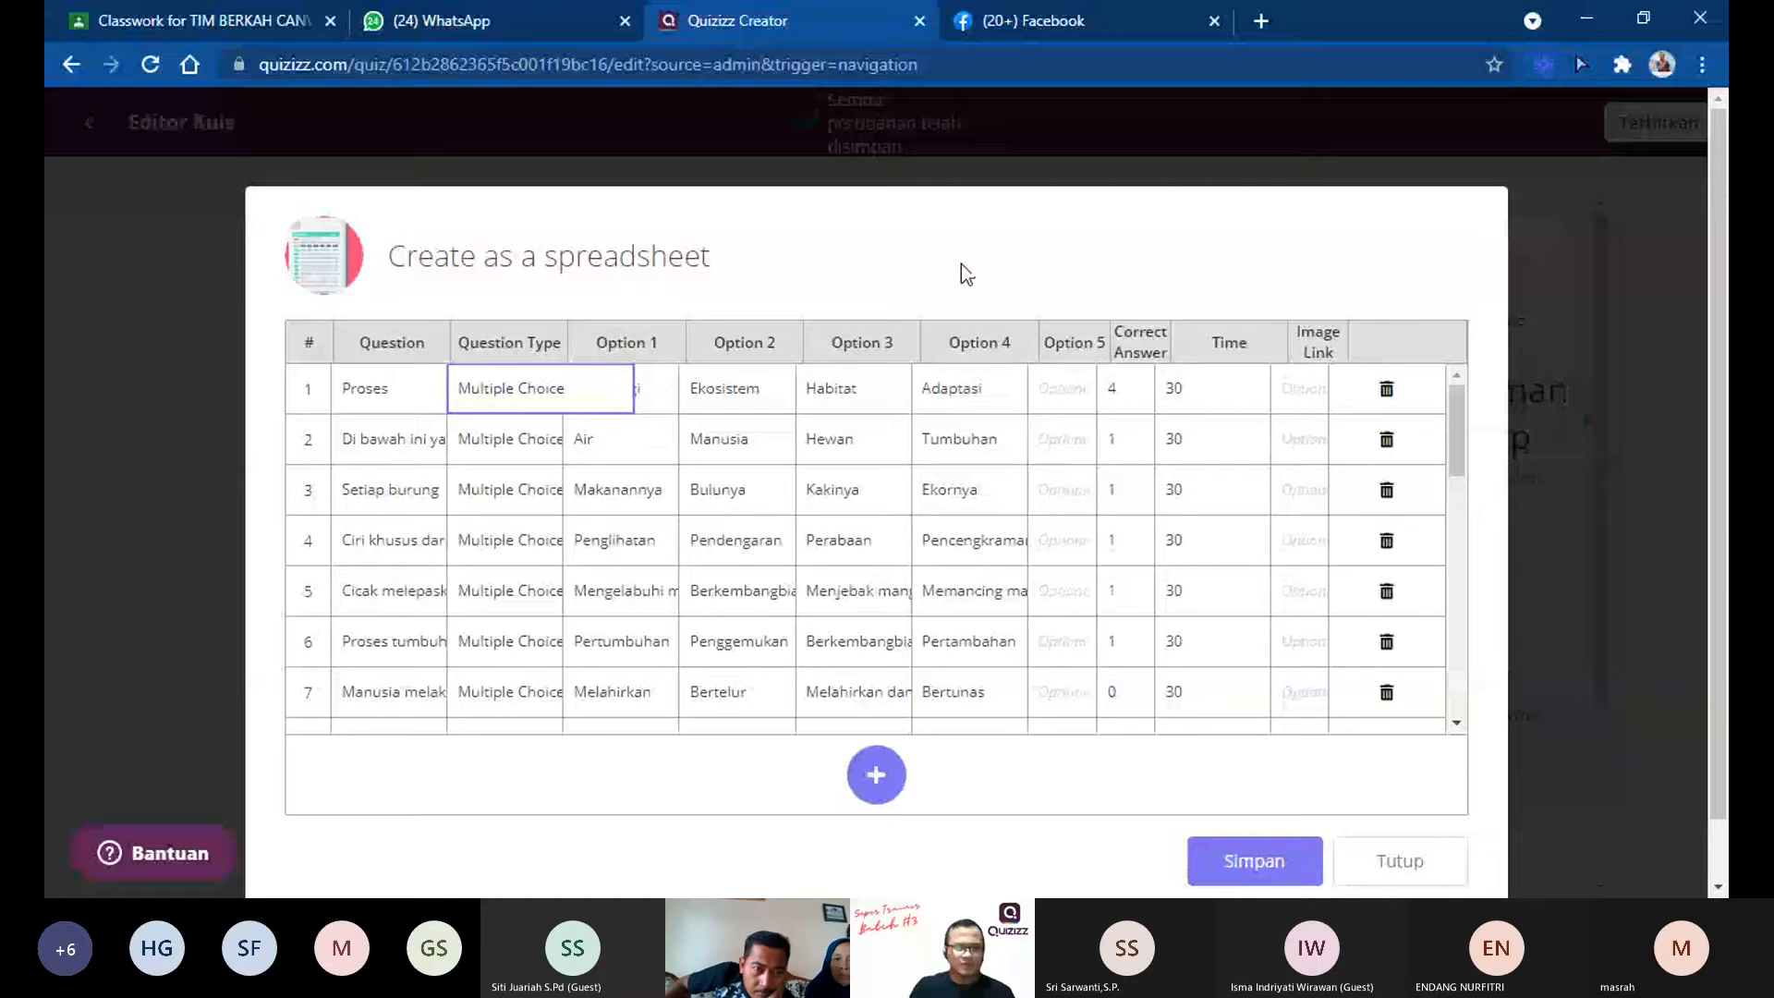
left_click(397, 545)
left_click(527, 440)
left_click(596, 388)
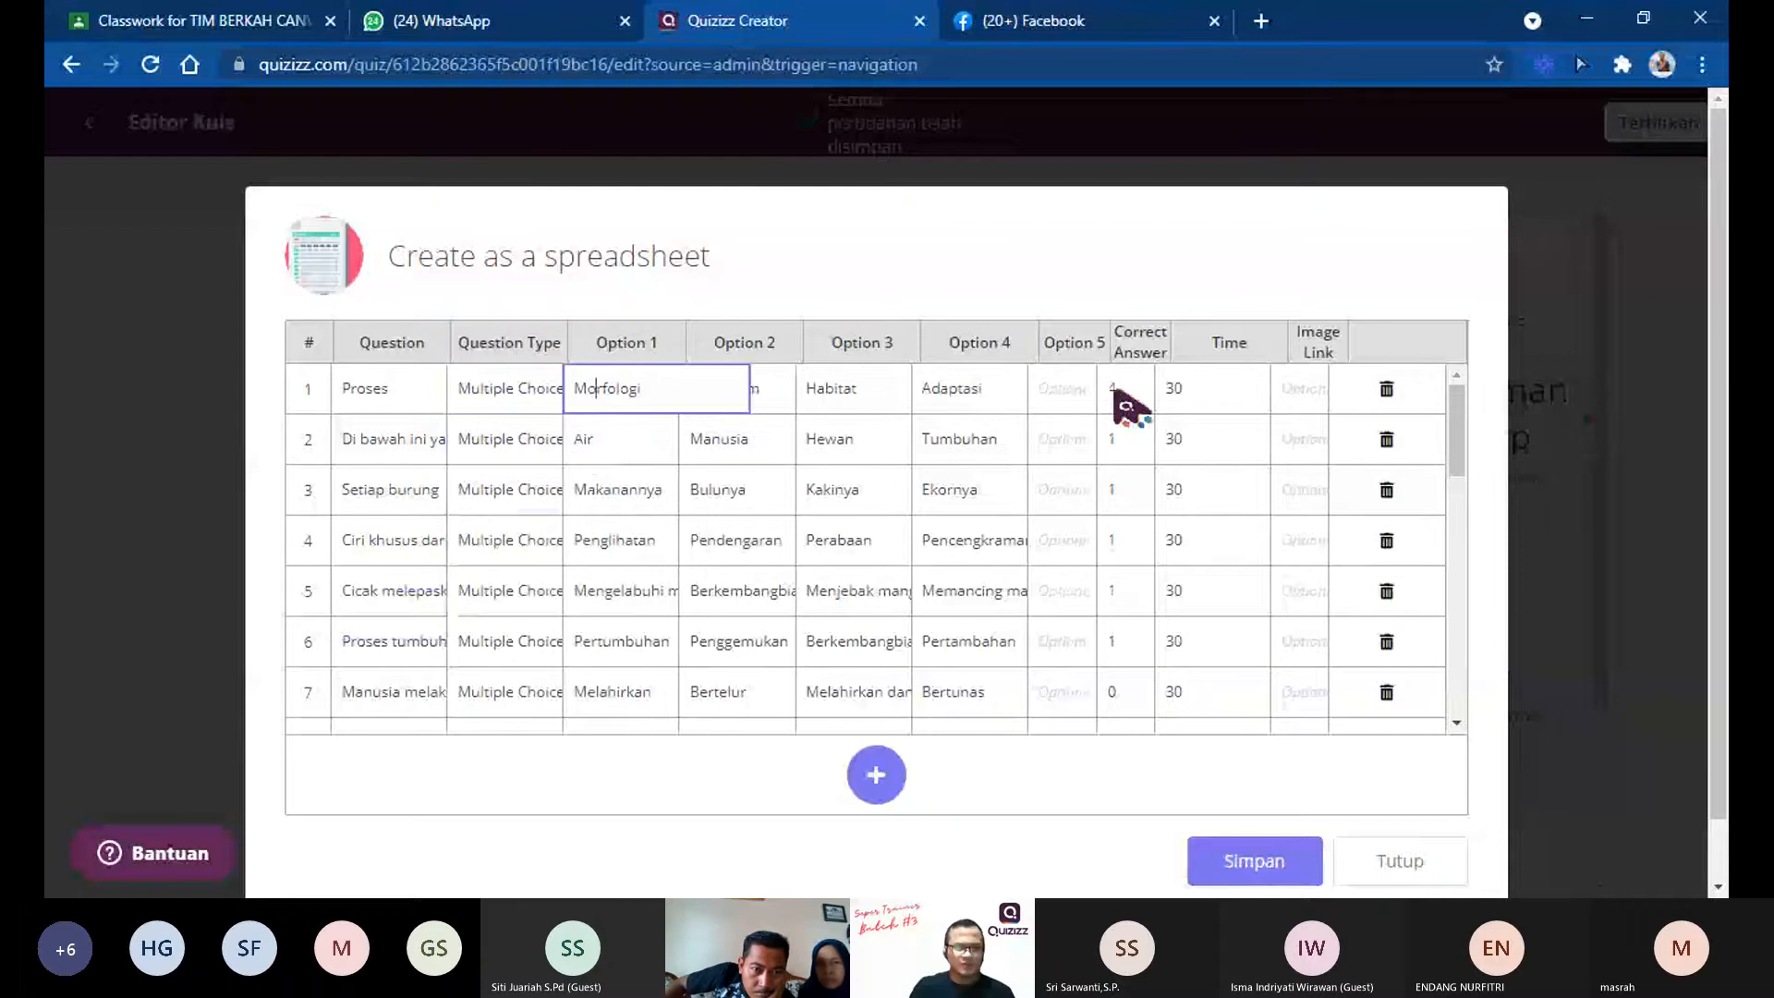
left_click(1118, 397)
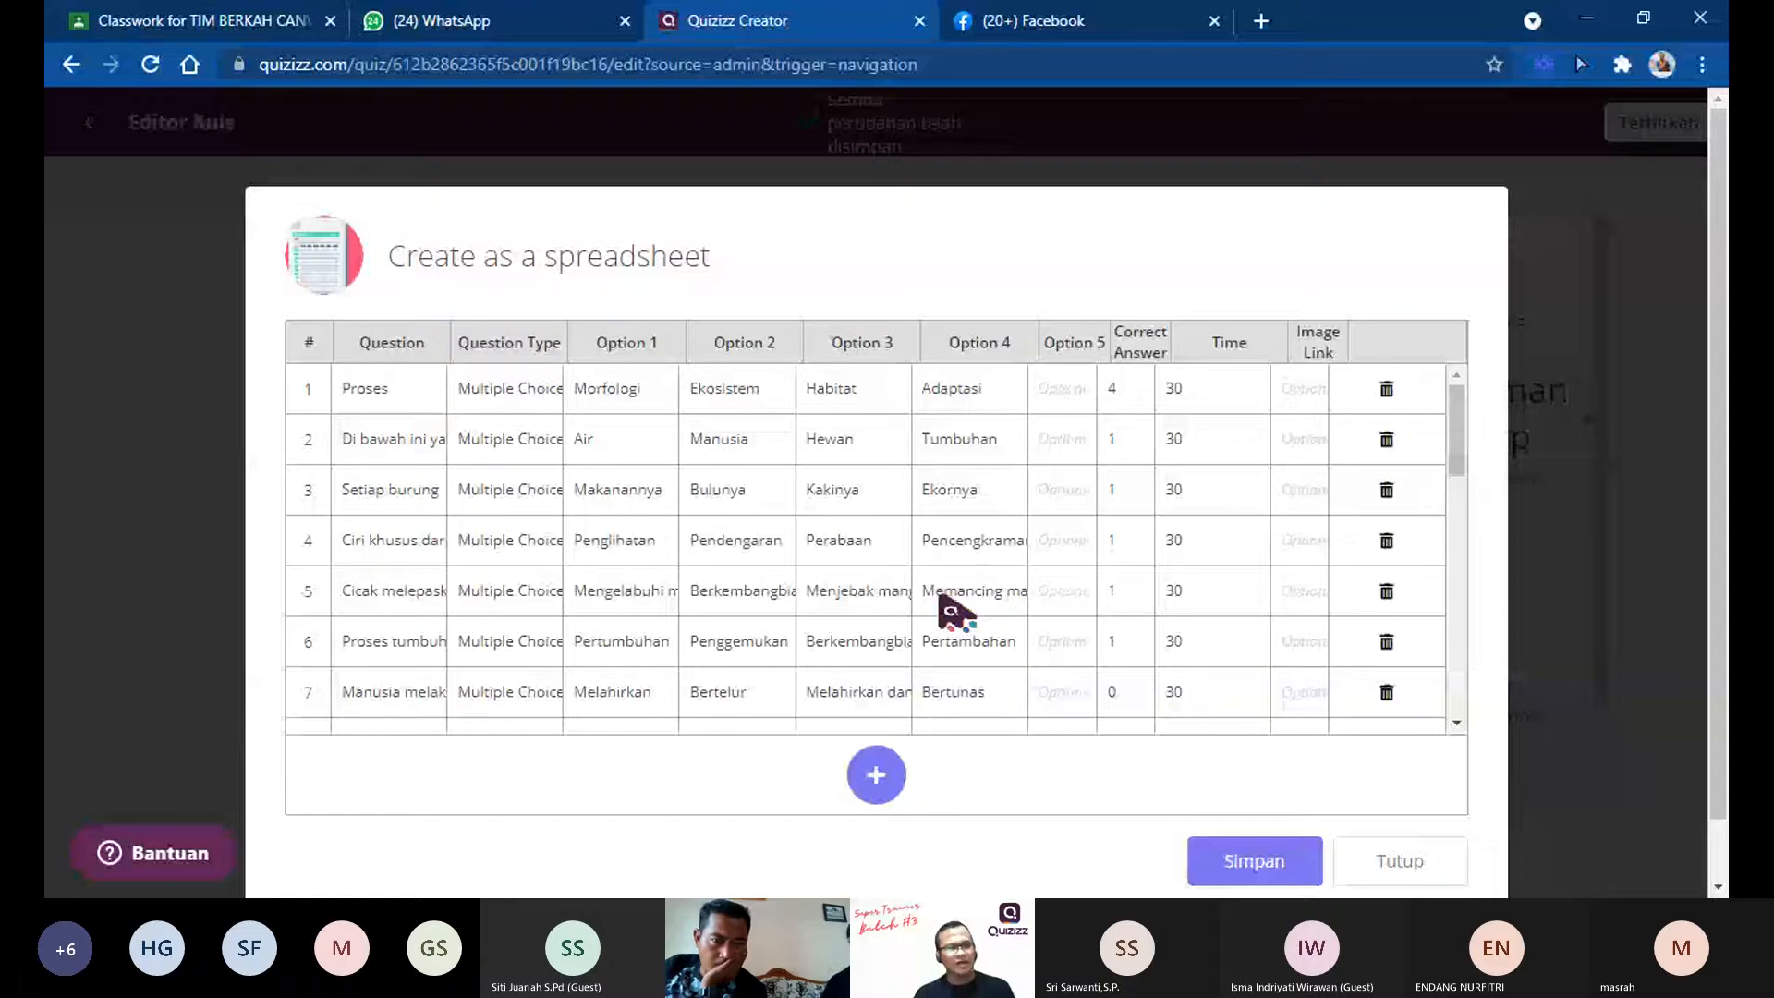
Step: Delete the empty row 26 from the imported spreadsheet and save the questions to the quiz
scroll(526, 659, "down", 10)
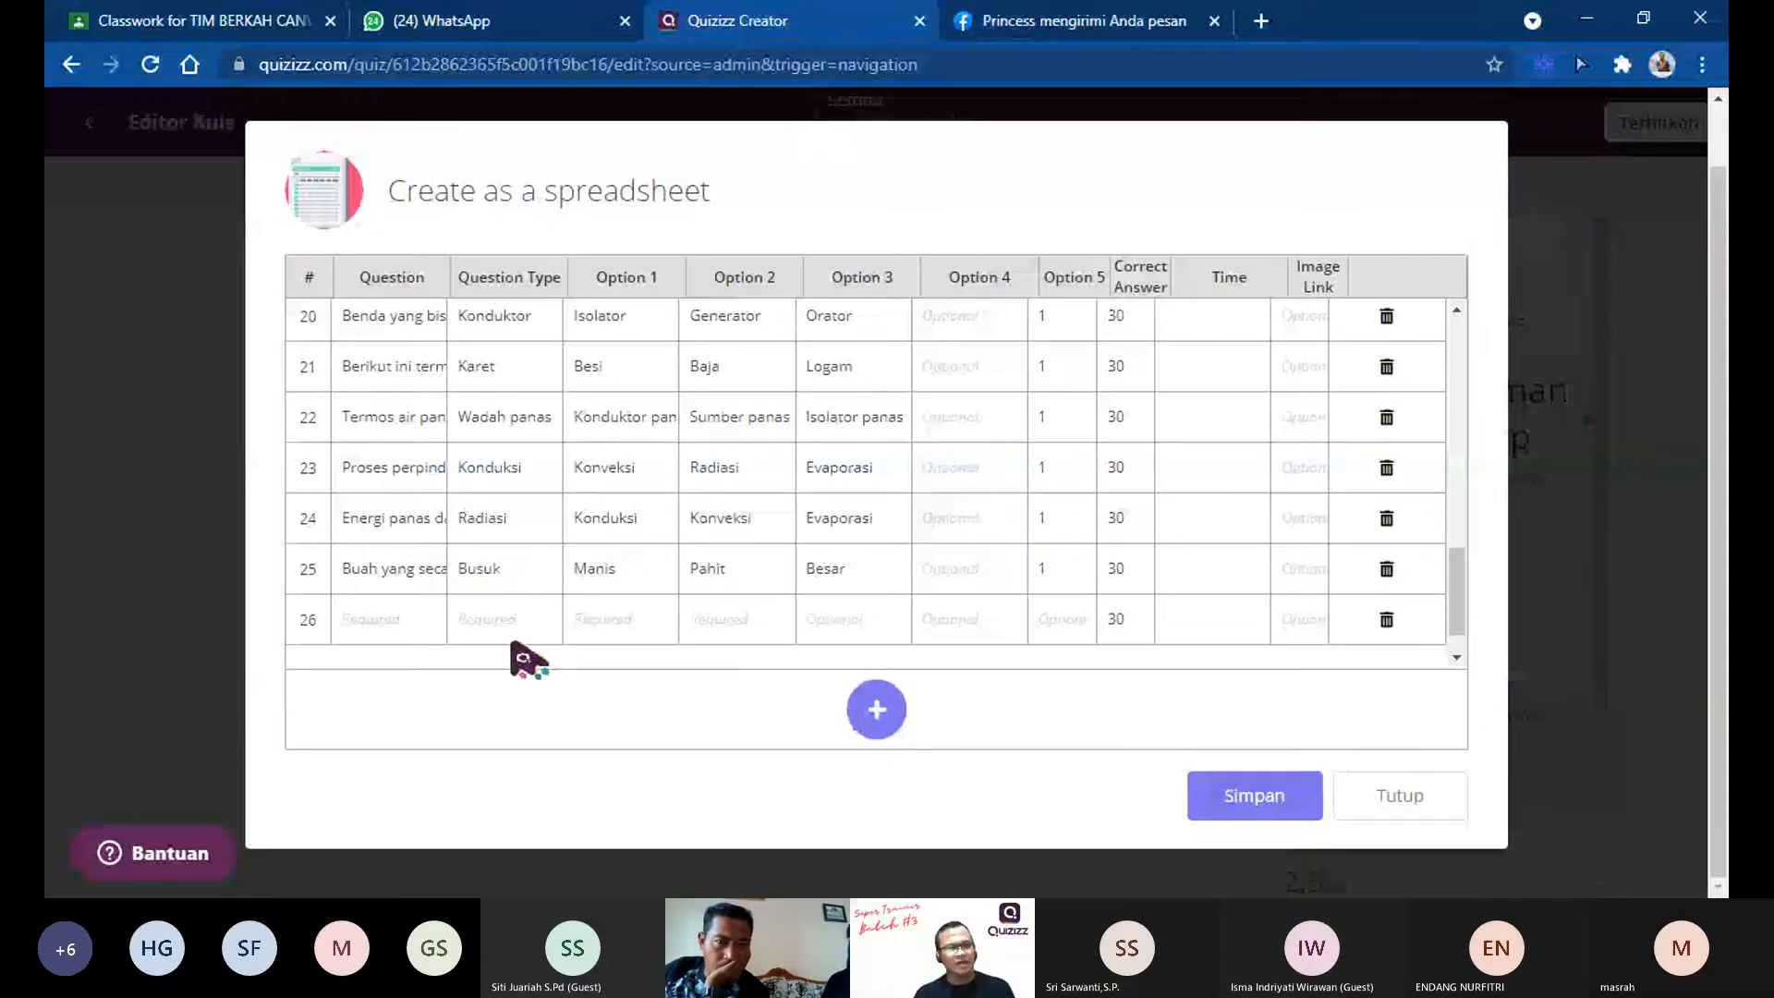
left_click(1386, 619)
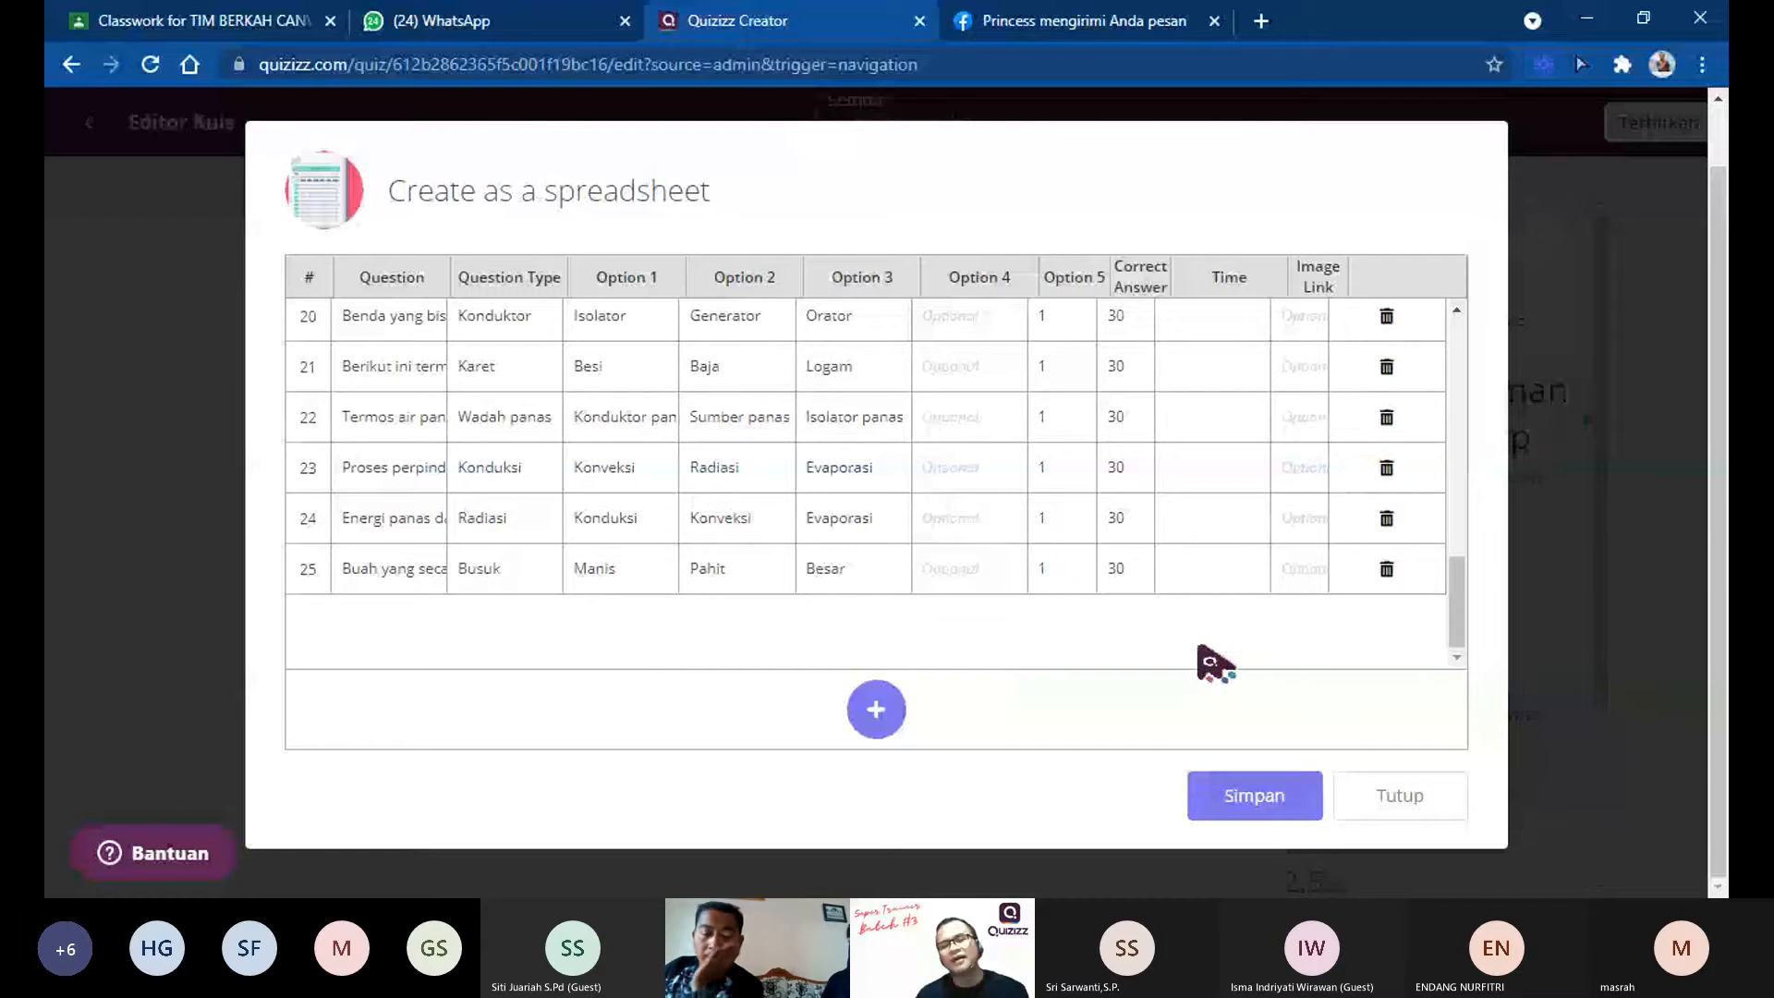
left_click(1257, 799)
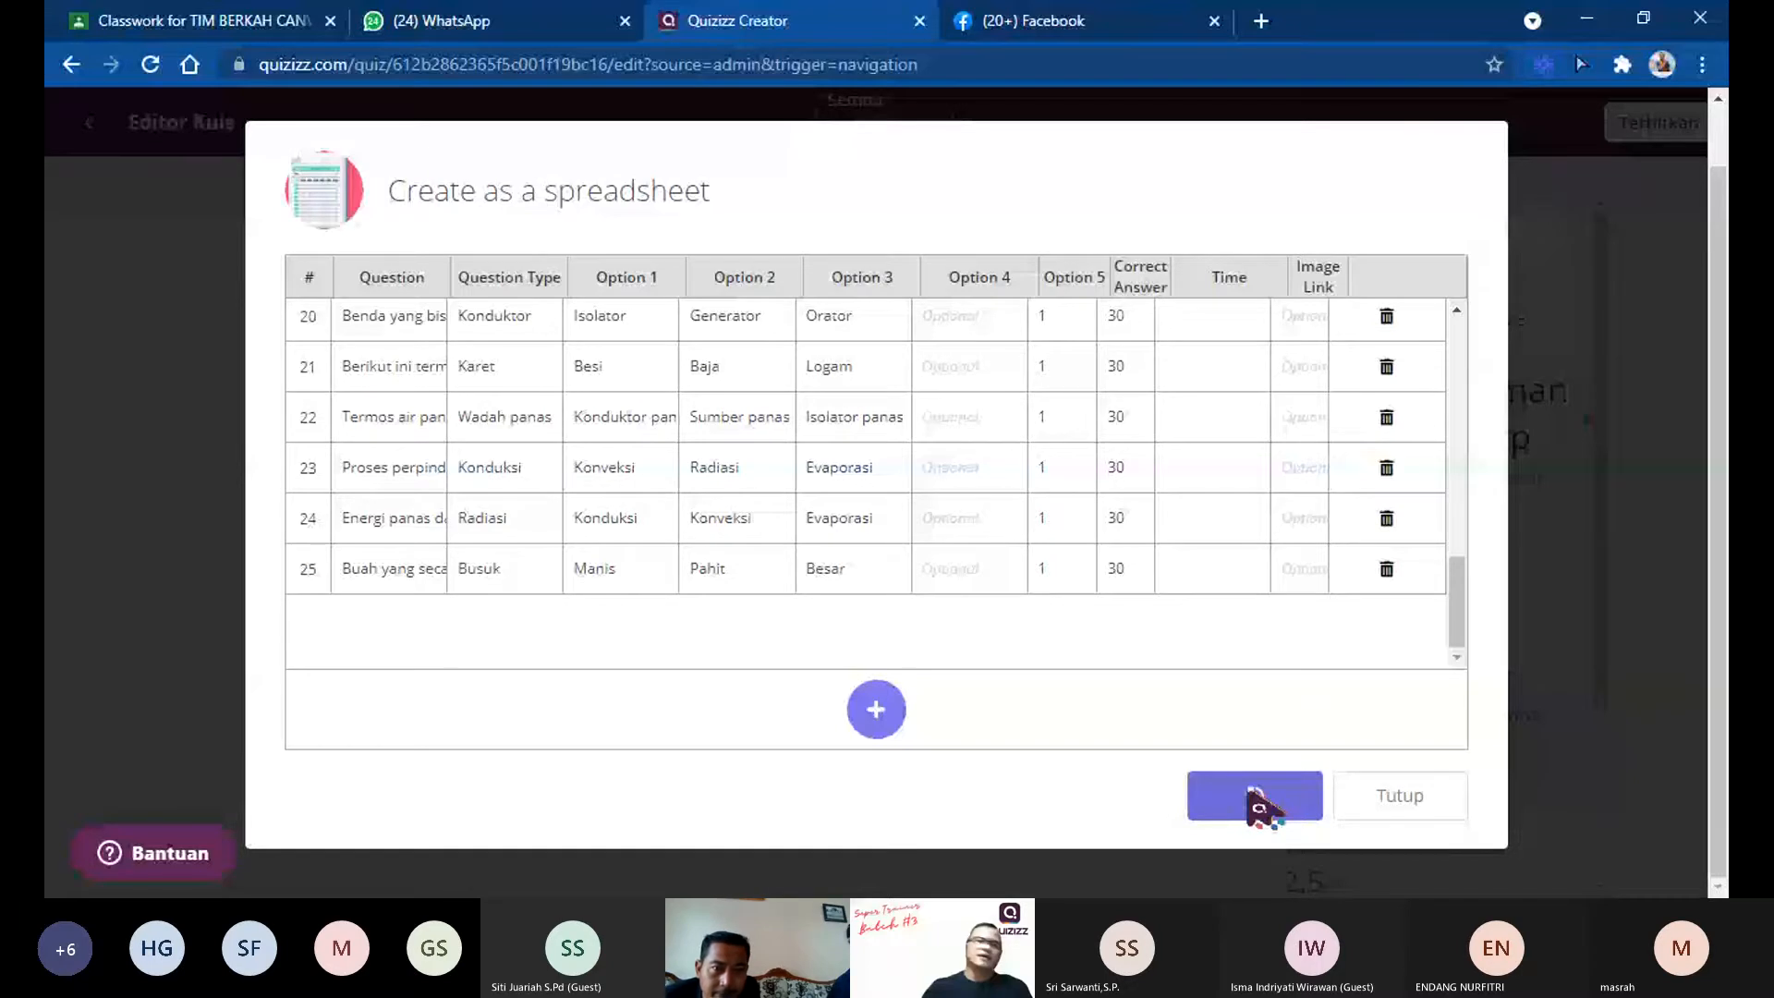
left_click(1255, 796)
Step: Open question 2, "Di bawah ini yang bukan termasuk makhluk hidup", for editing and save it
scroll(915, 637, "down", 3)
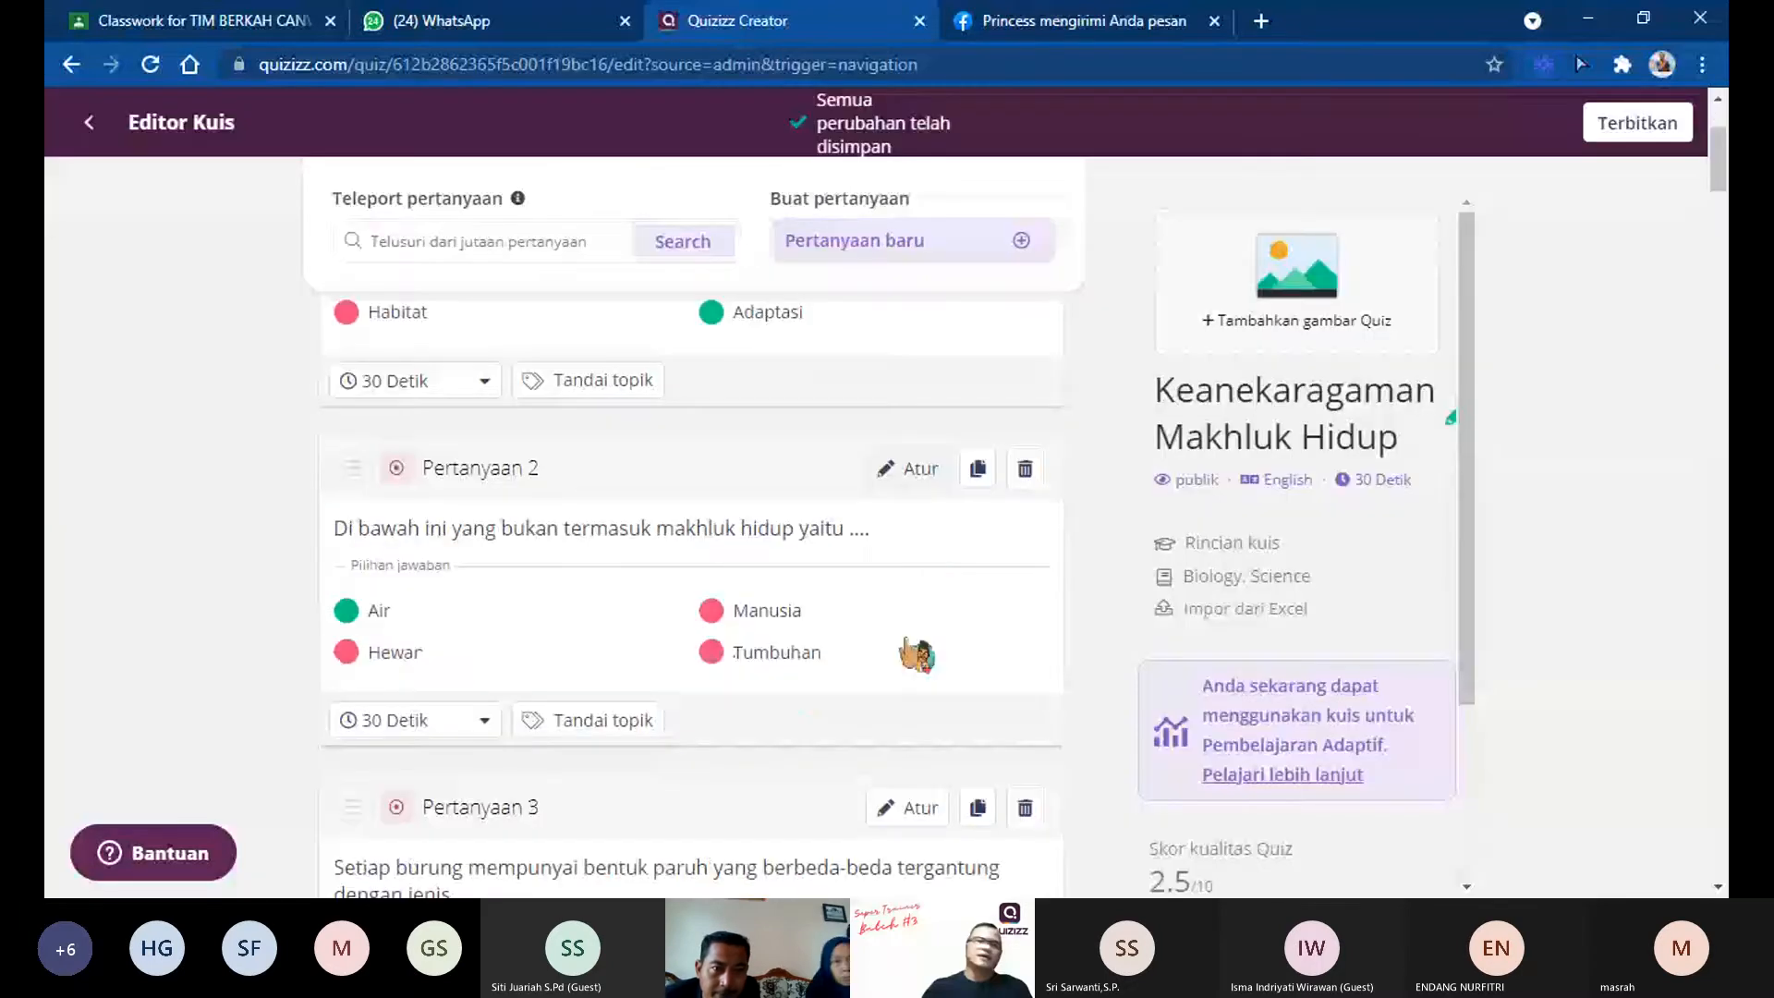
left_click(952, 552)
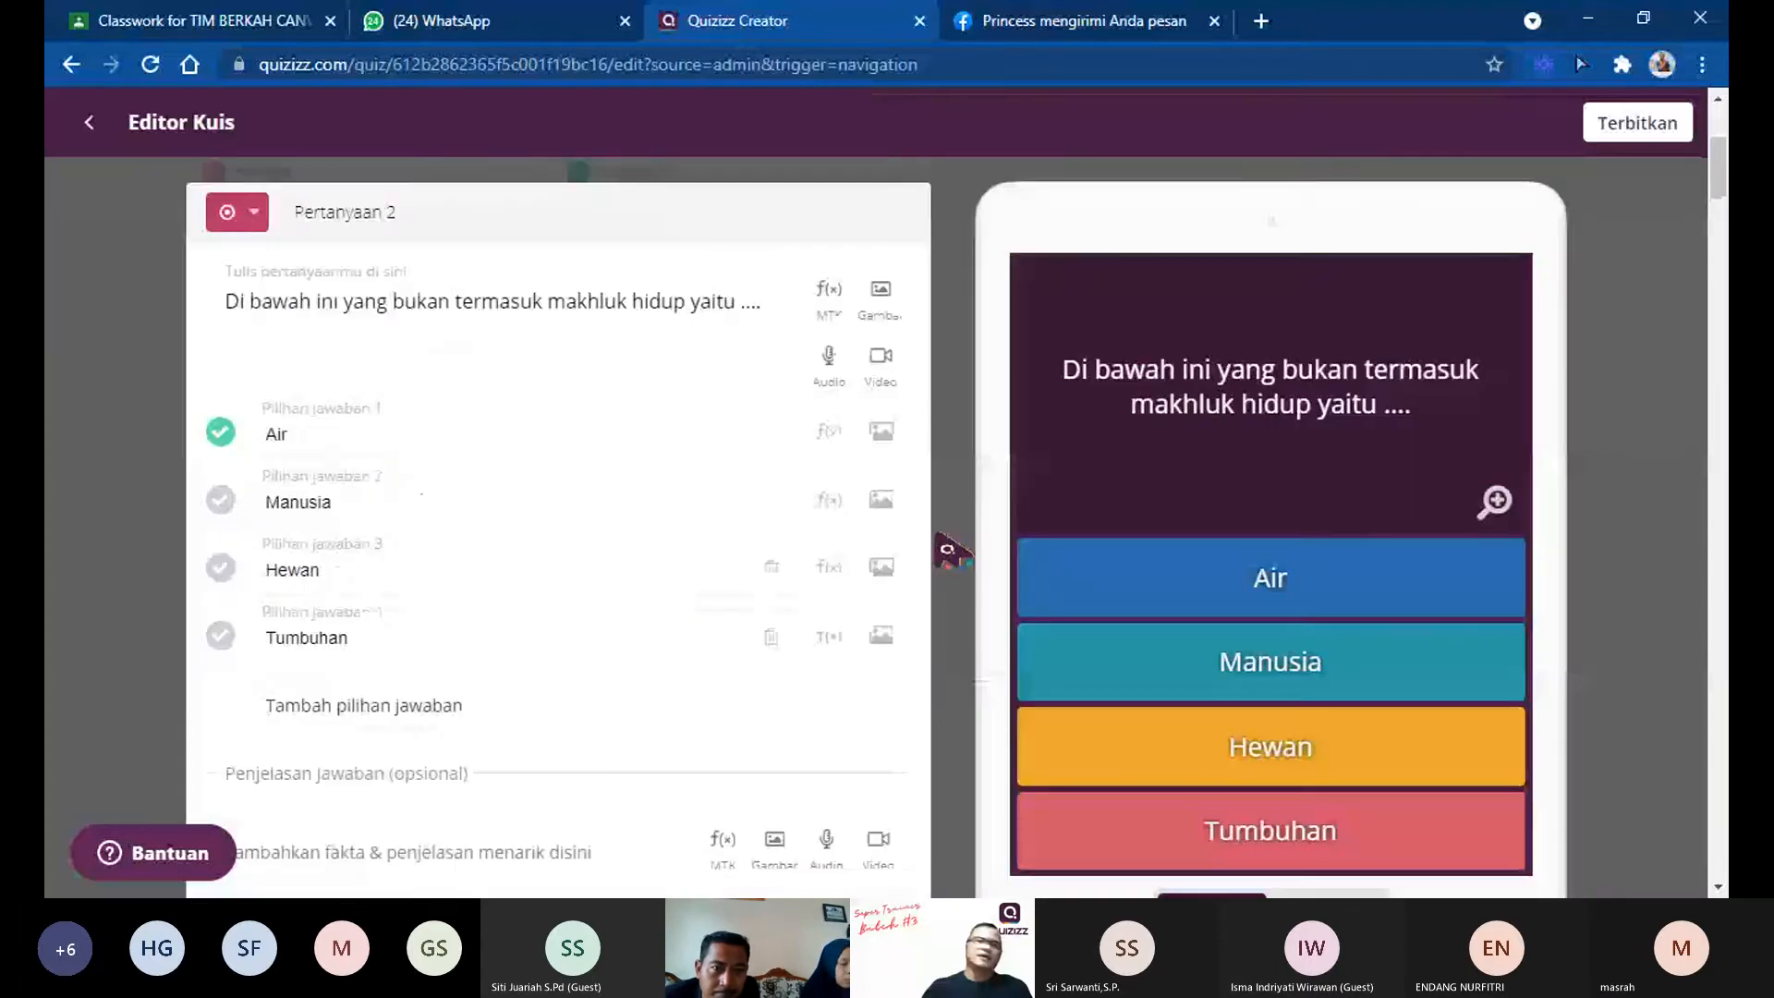
scroll(621, 554, "down", 5)
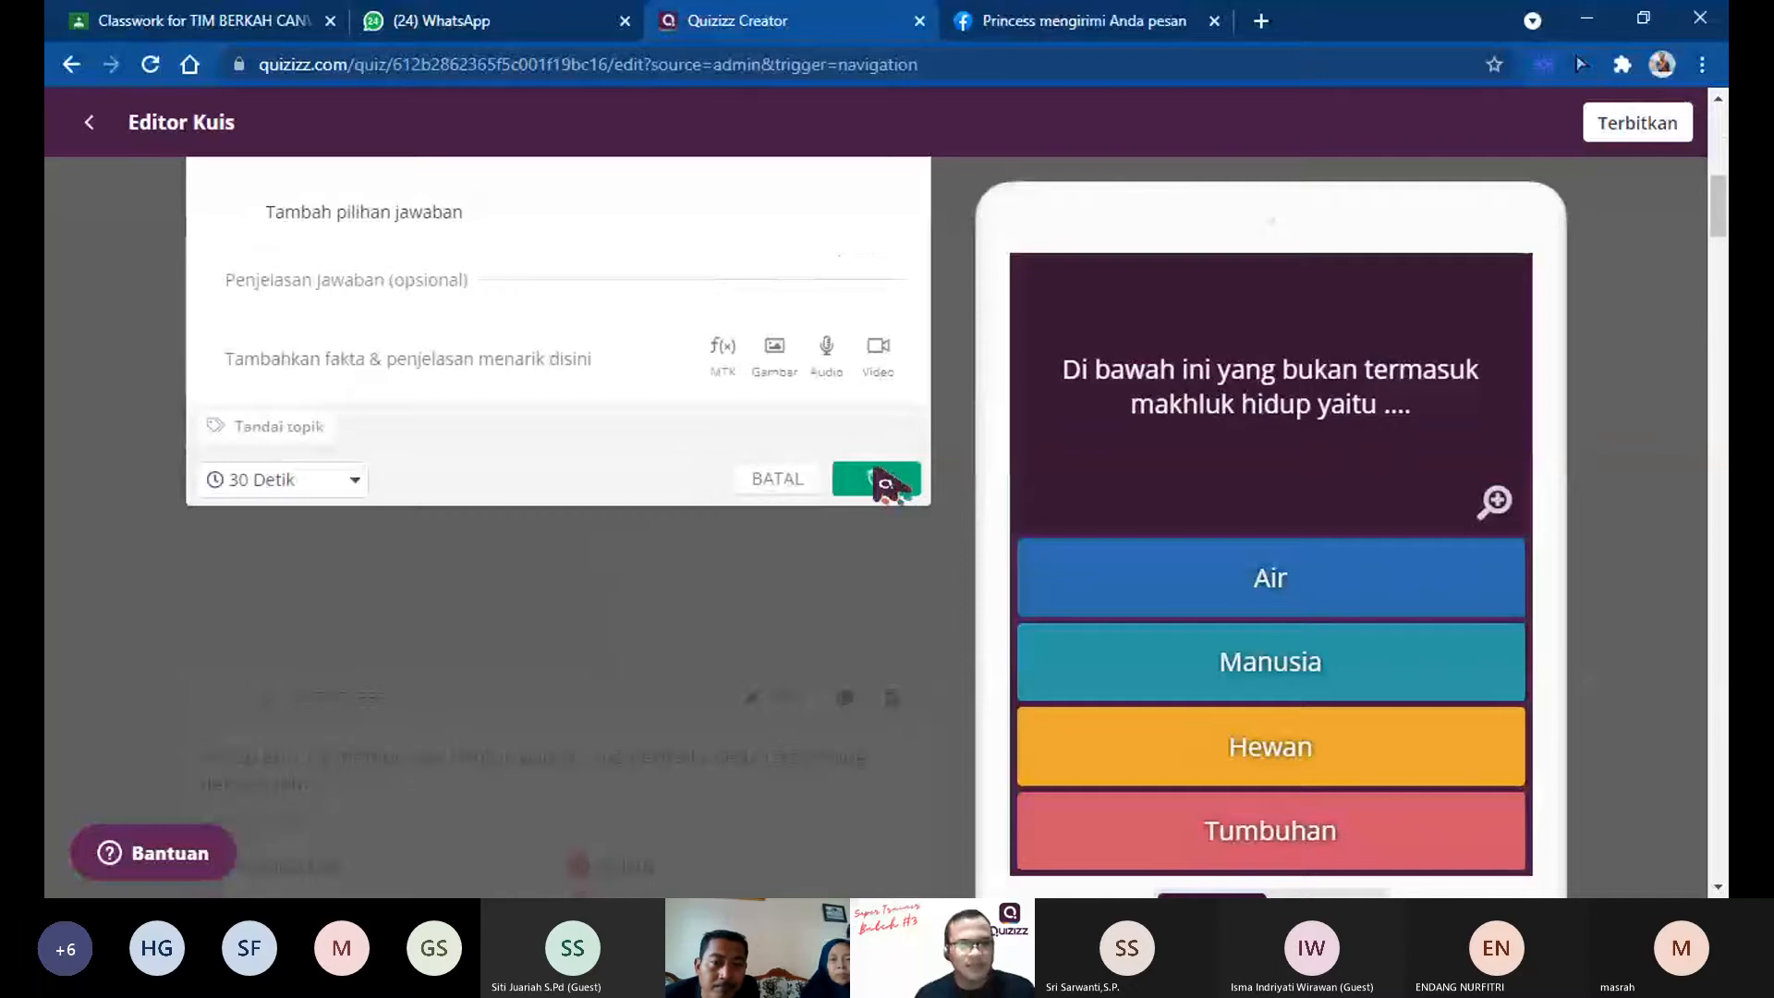
left_click(883, 478)
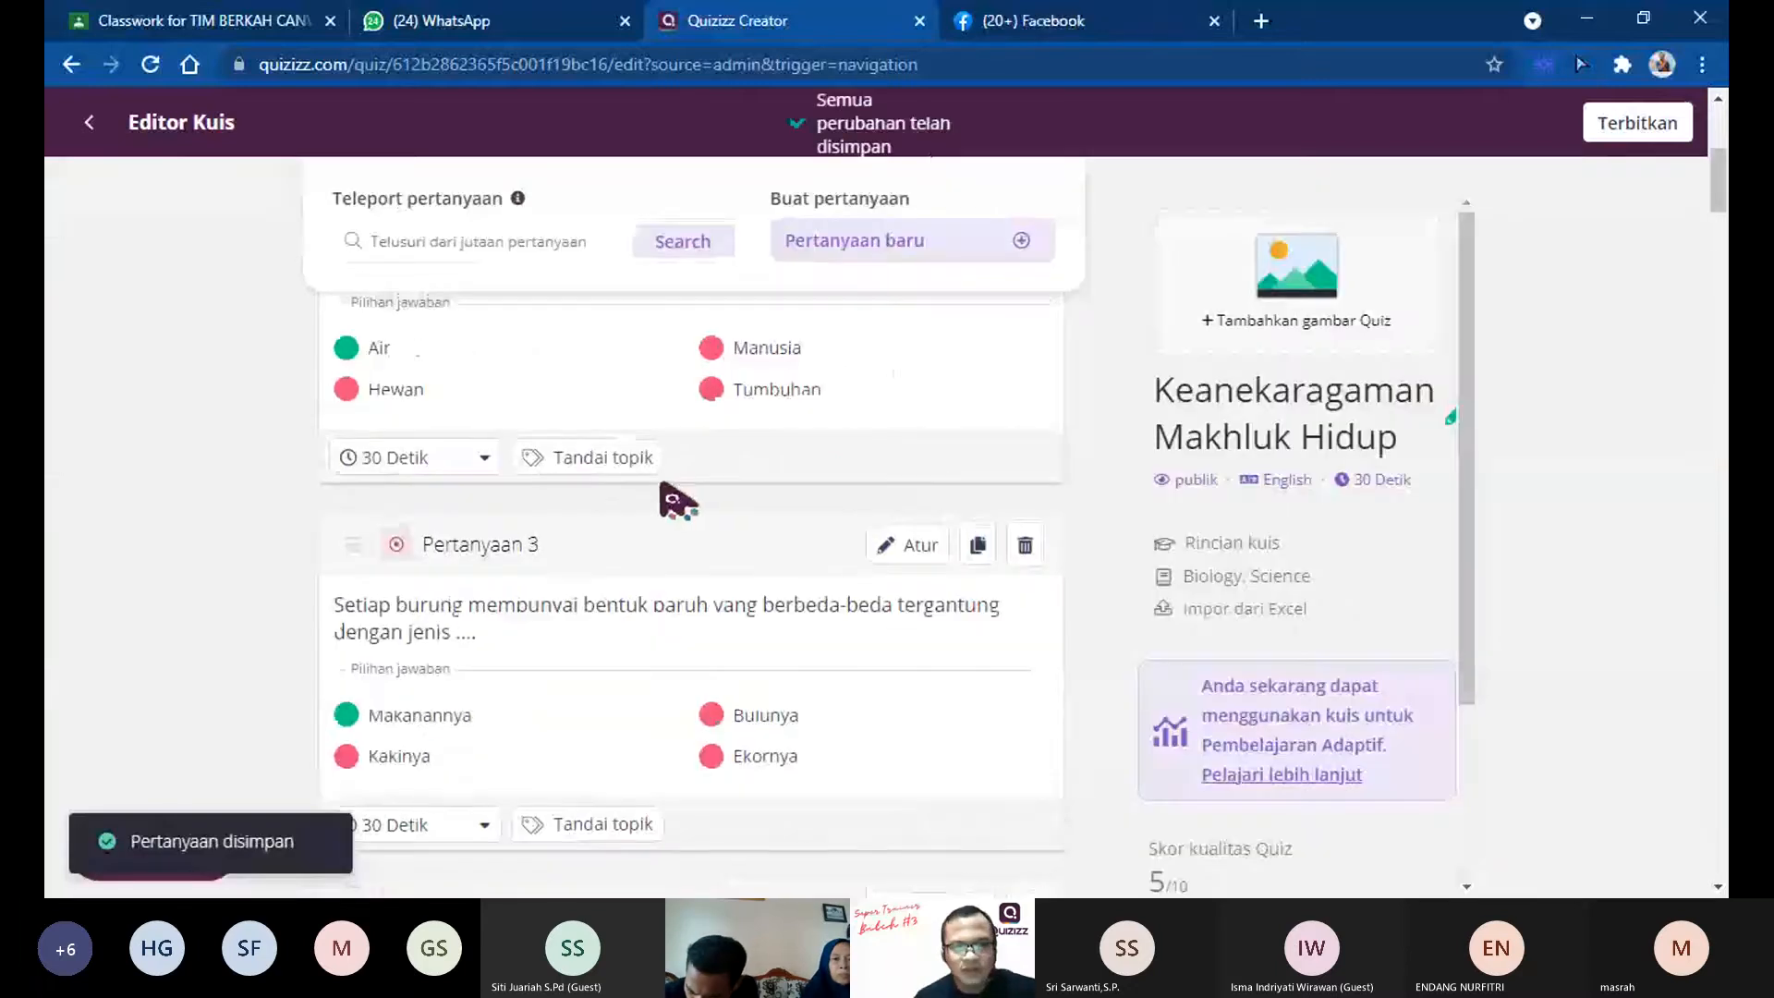
Step: Review the imported questions with their marked correct answers and 30-second times throughout the quiz
scroll(679, 503, "down", 15)
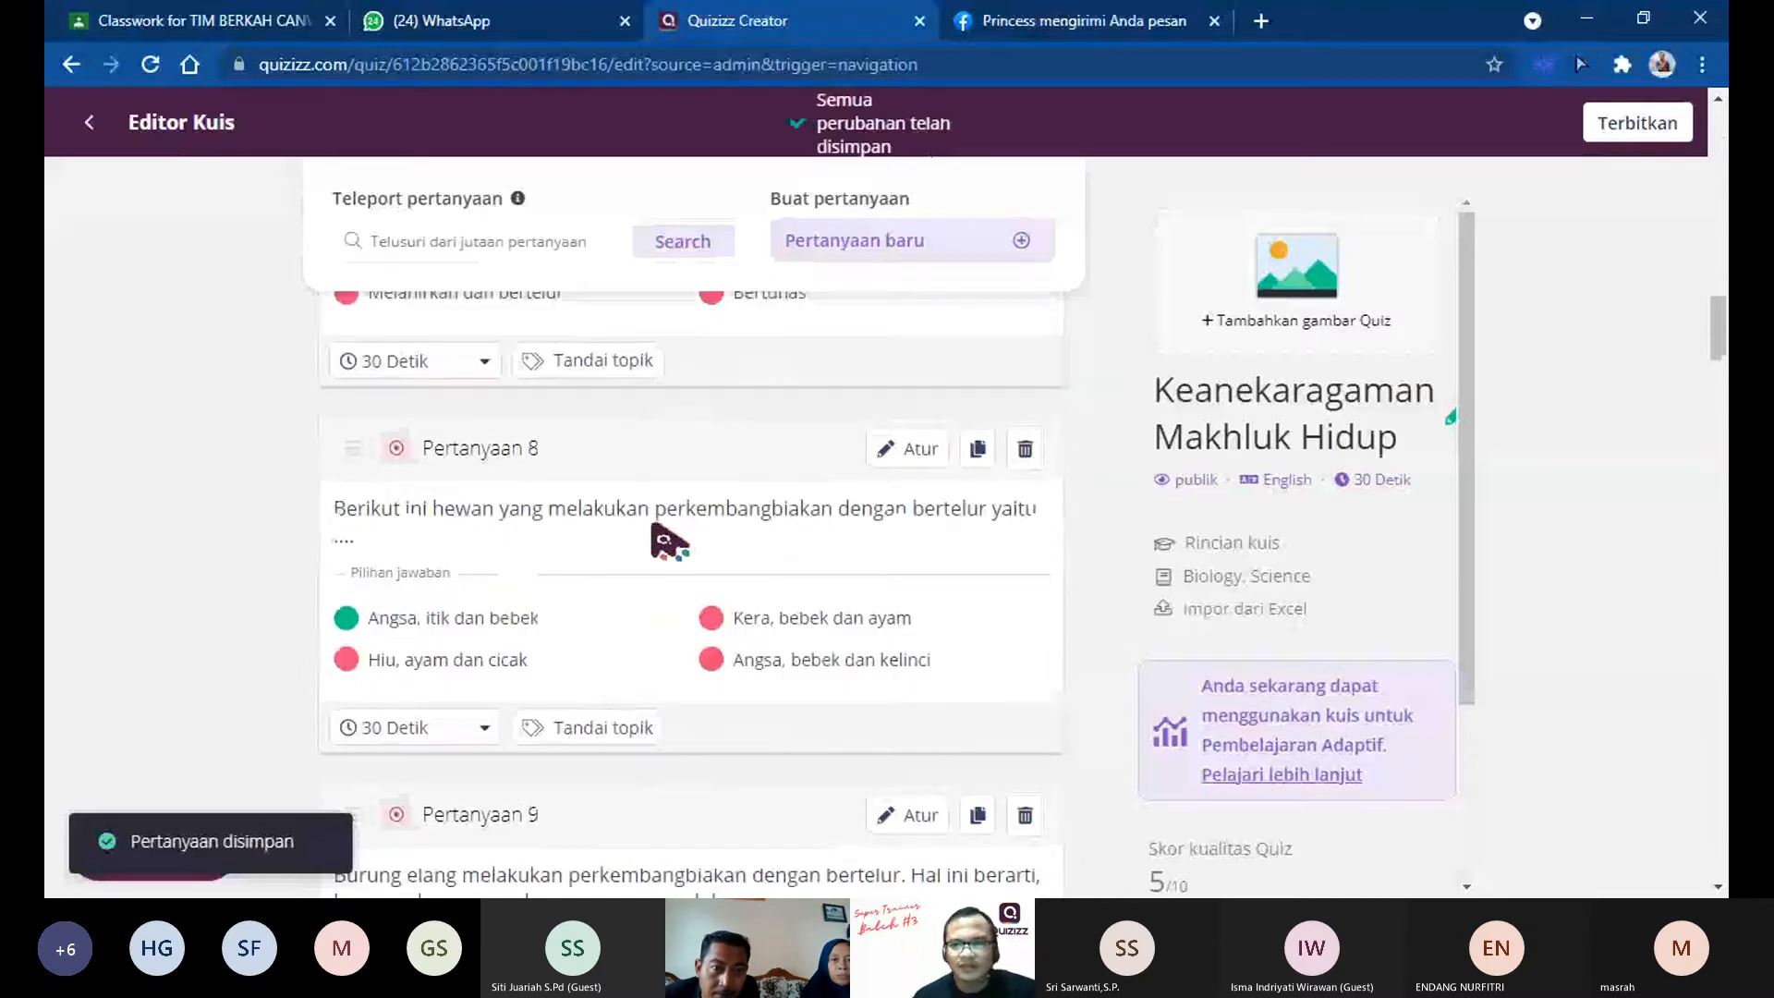
scroll(667, 541, "down", 20)
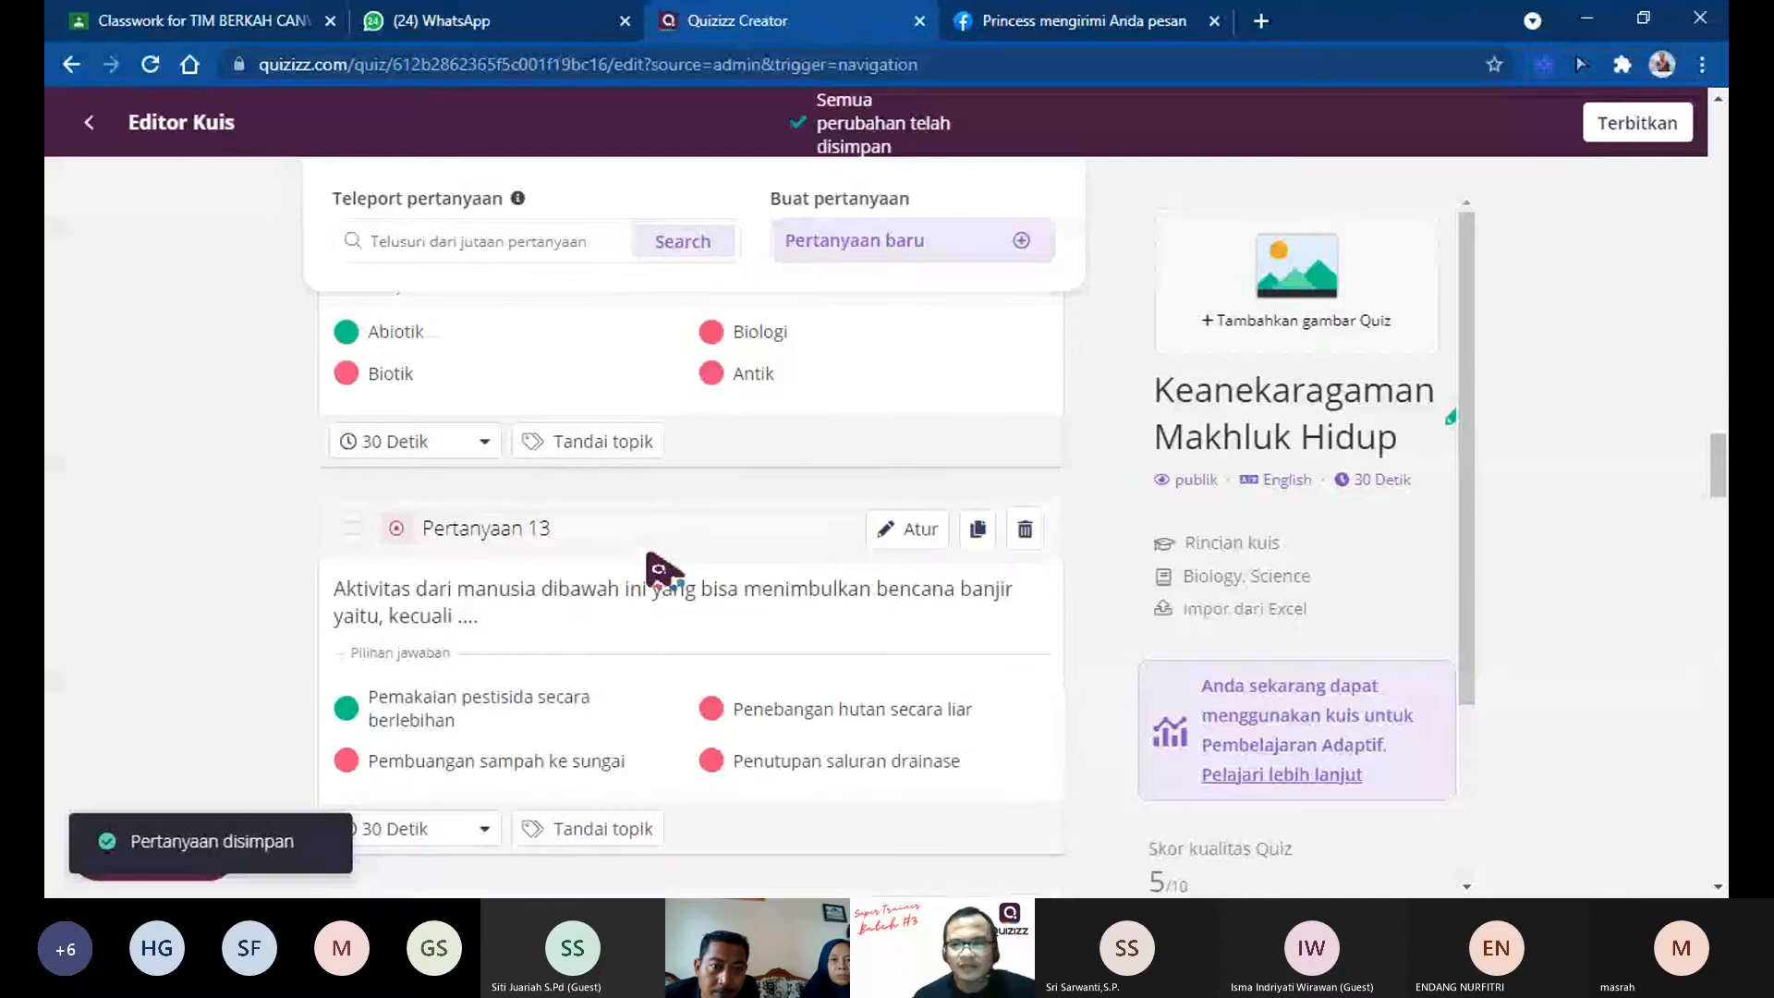
scroll(1629, 710, "down", 20)
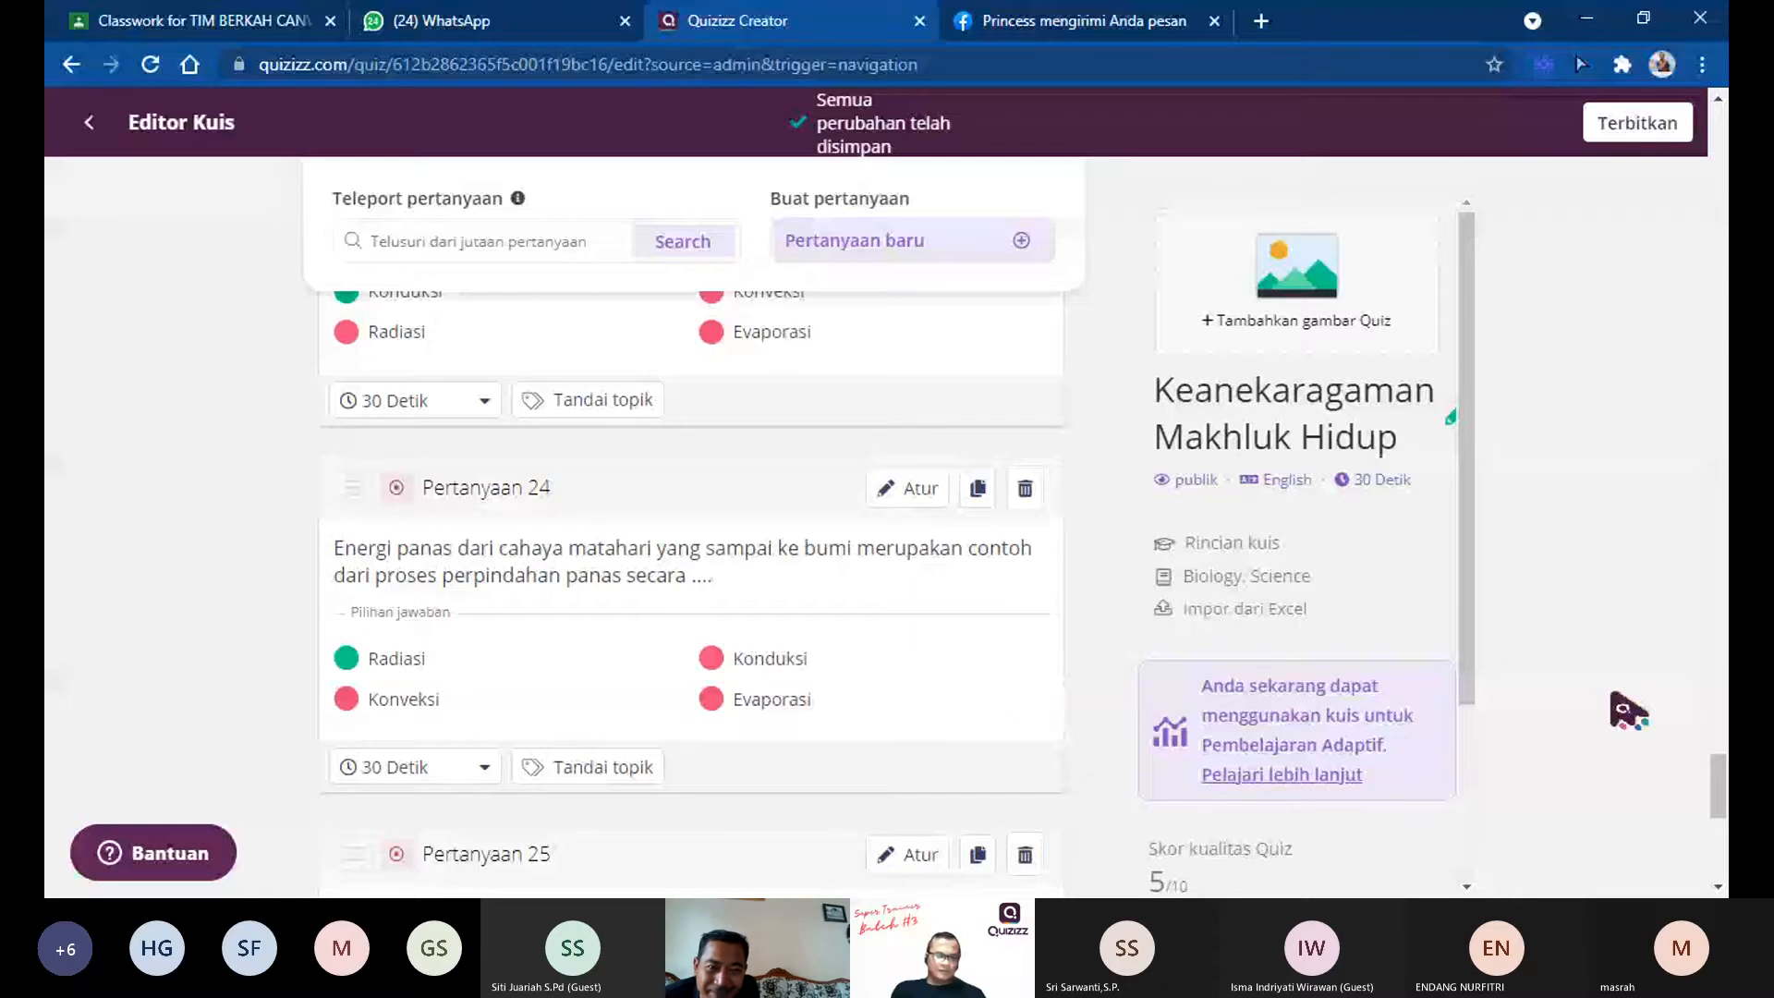
key("Home")
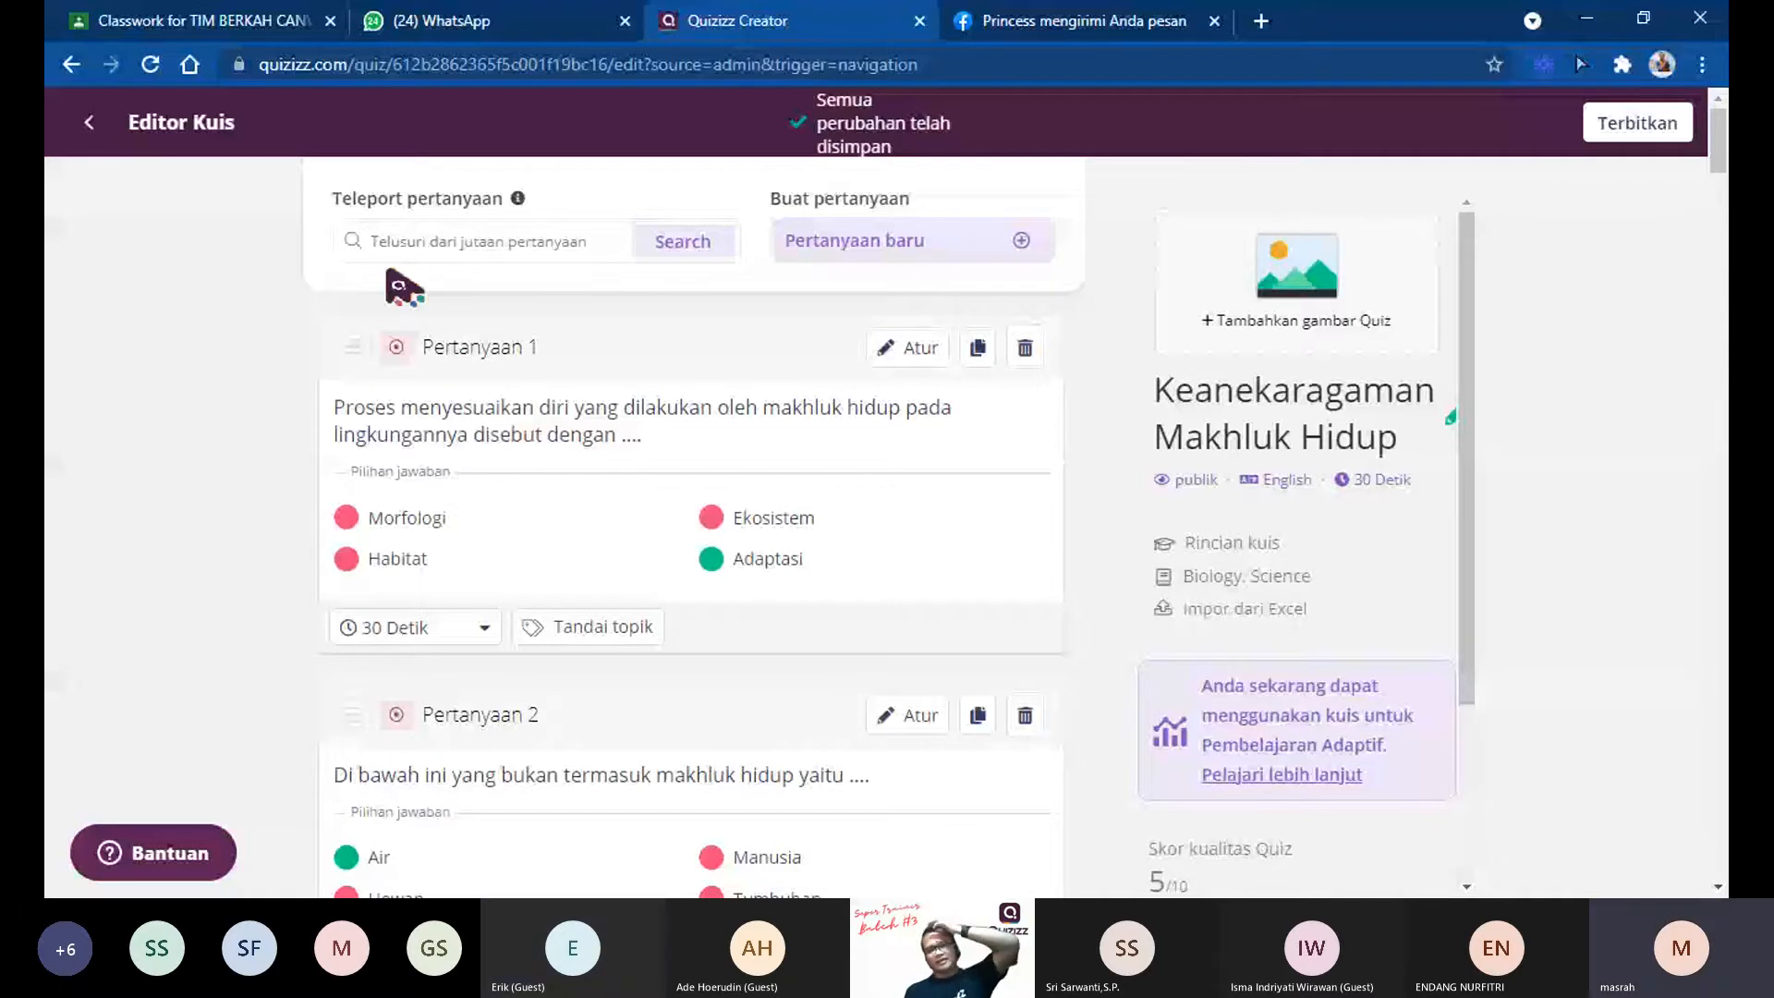
scroll(800, 601, "down", 7)
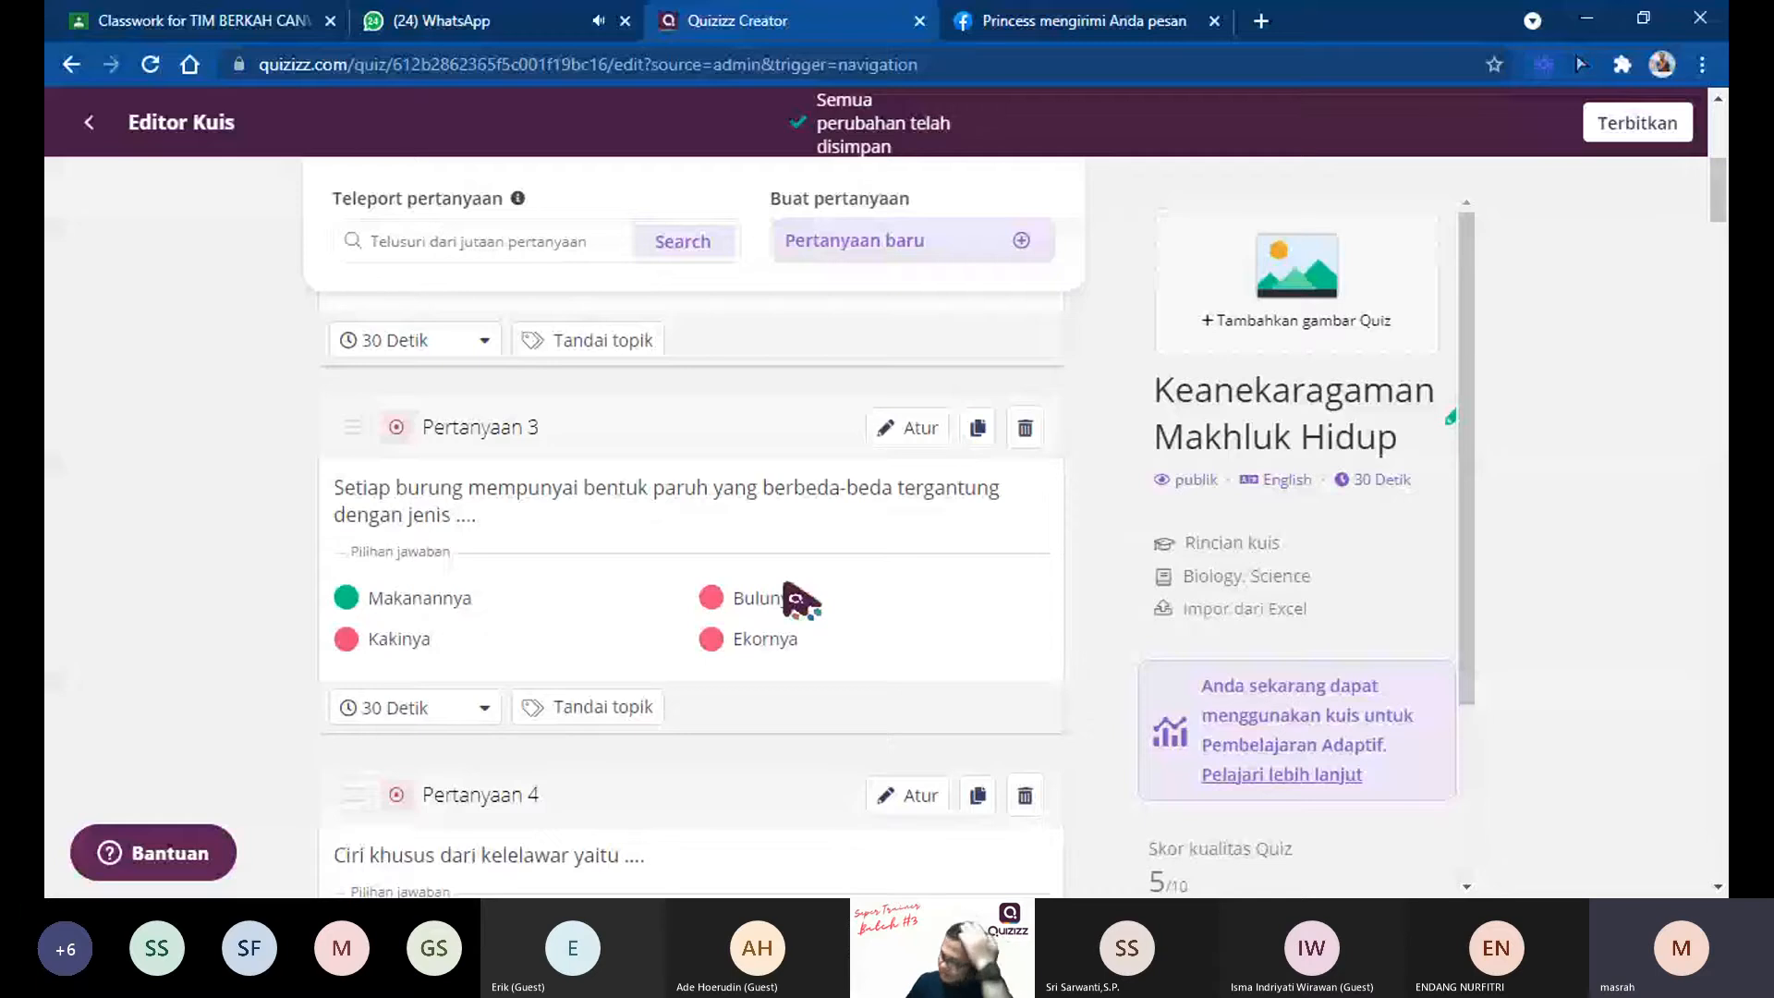
scroll(800, 600, "up", 7)
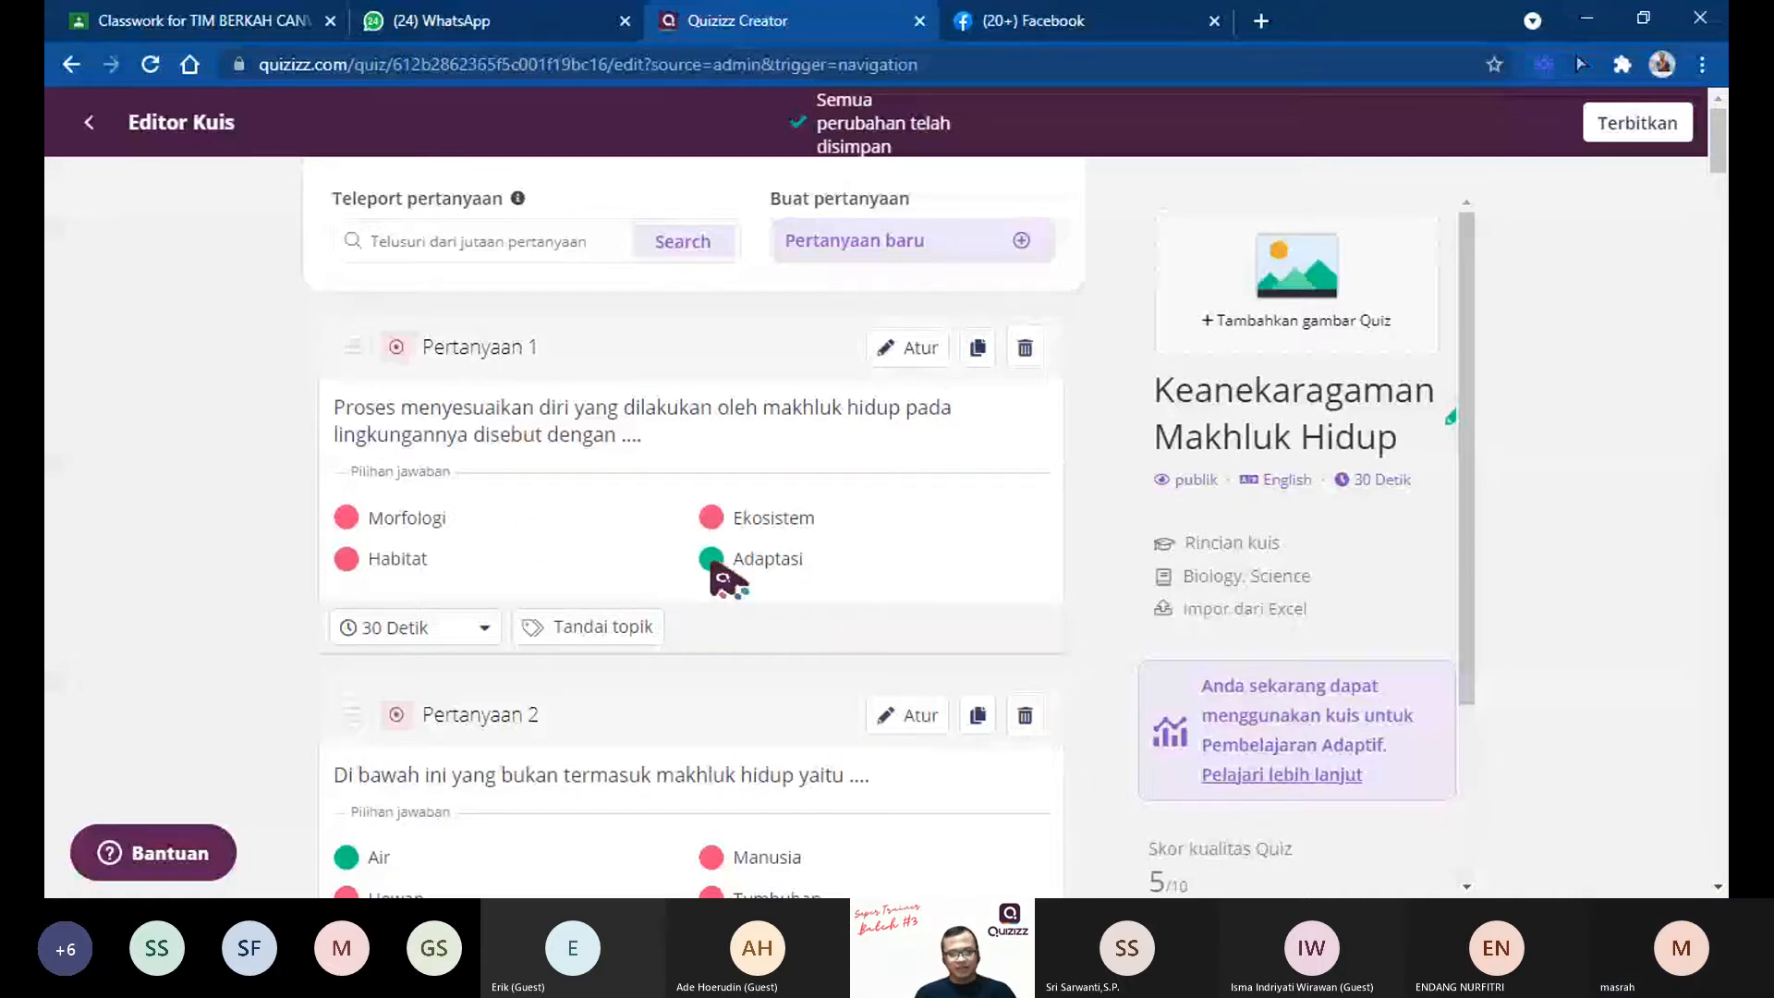
scroll(751, 566, "down", 3)
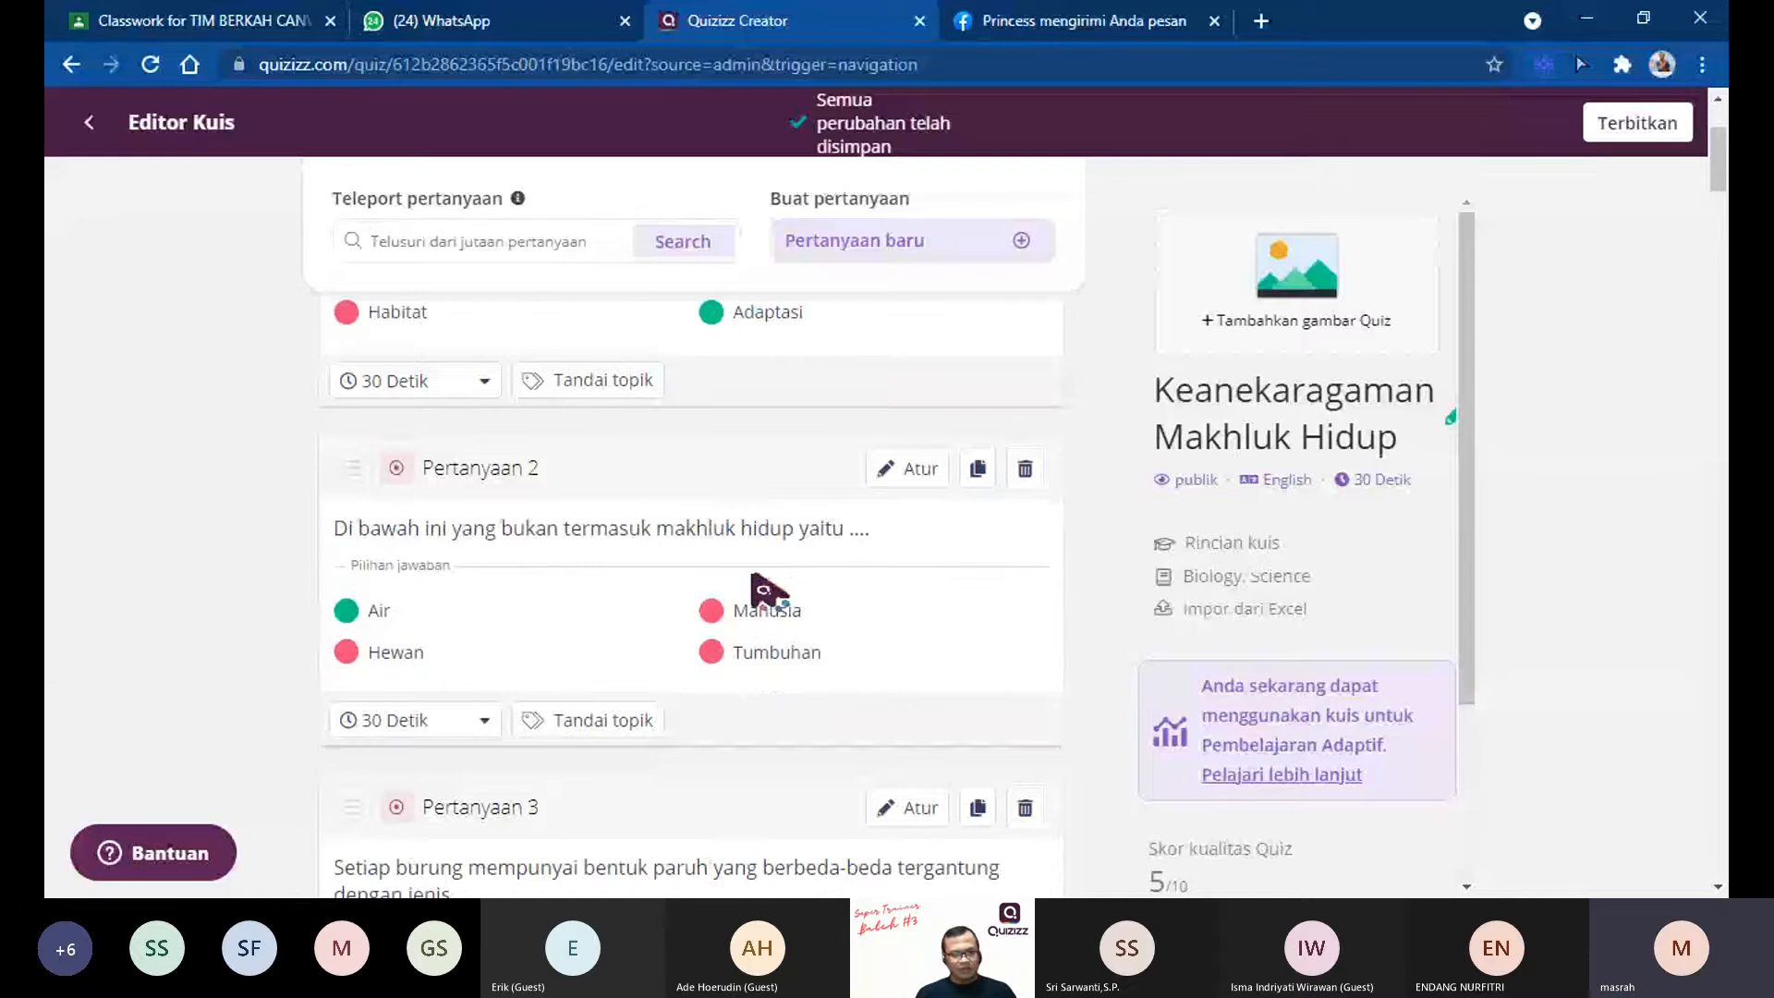
scroll(574, 673, "down", 6)
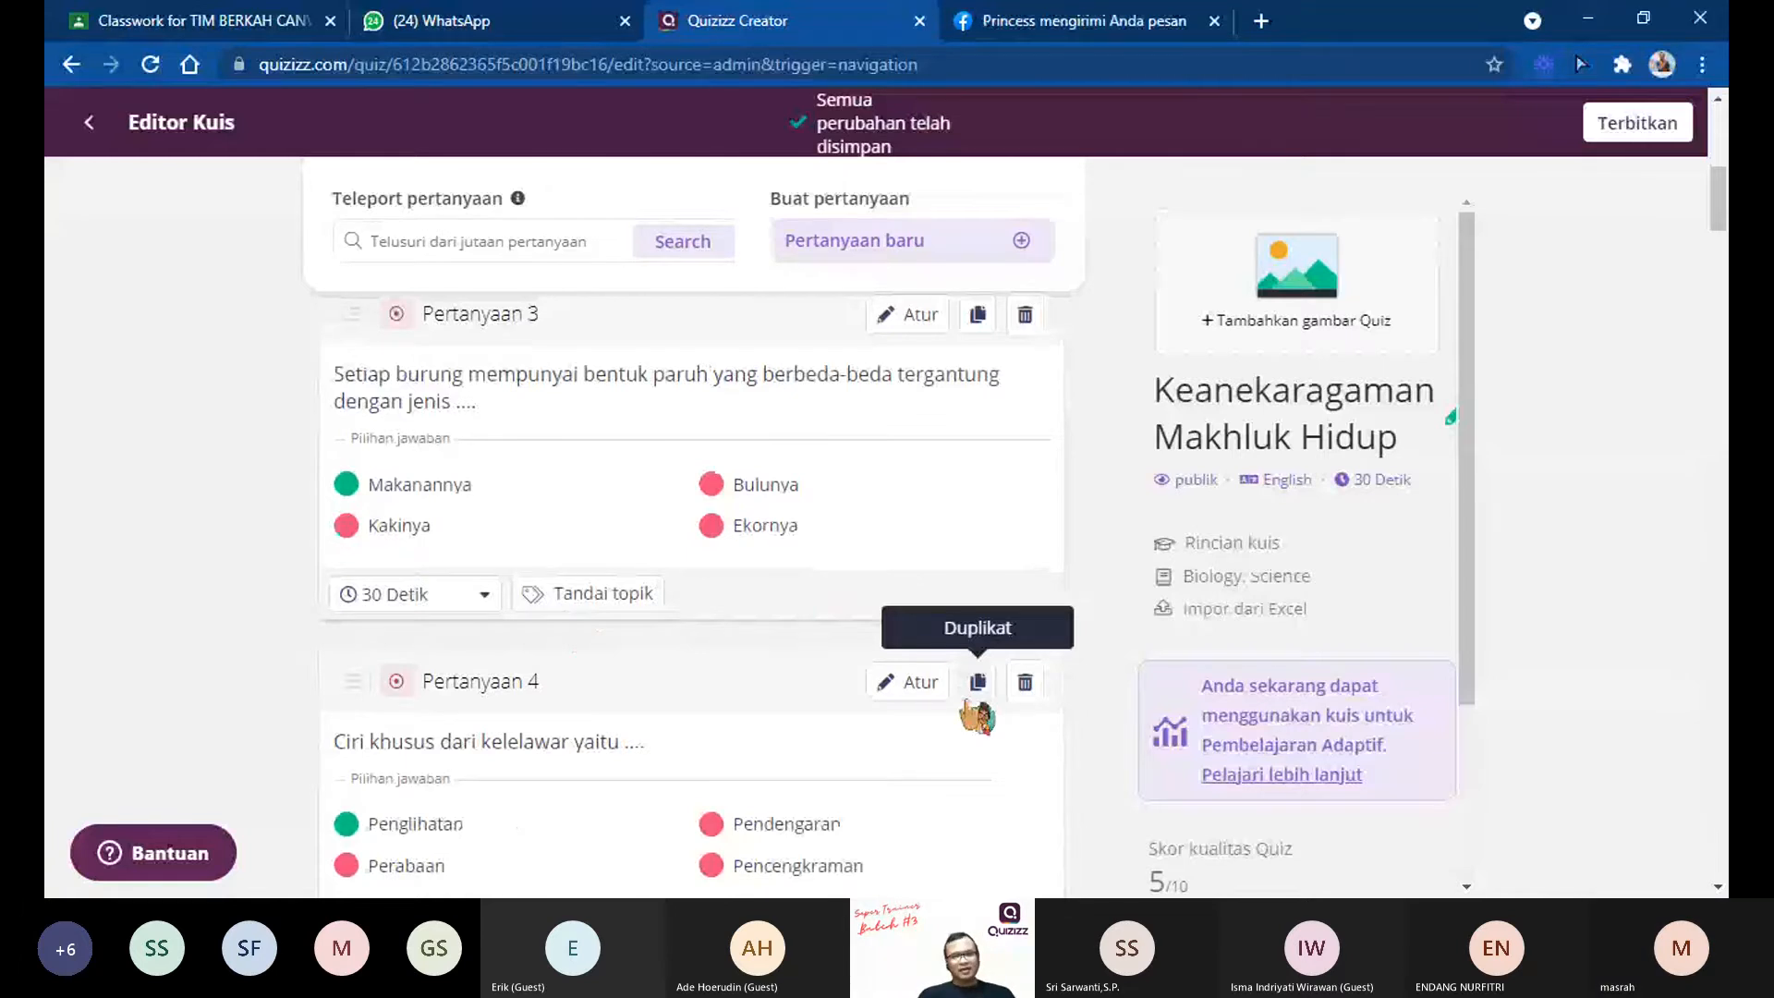
scroll(776, 685, "down", 4)
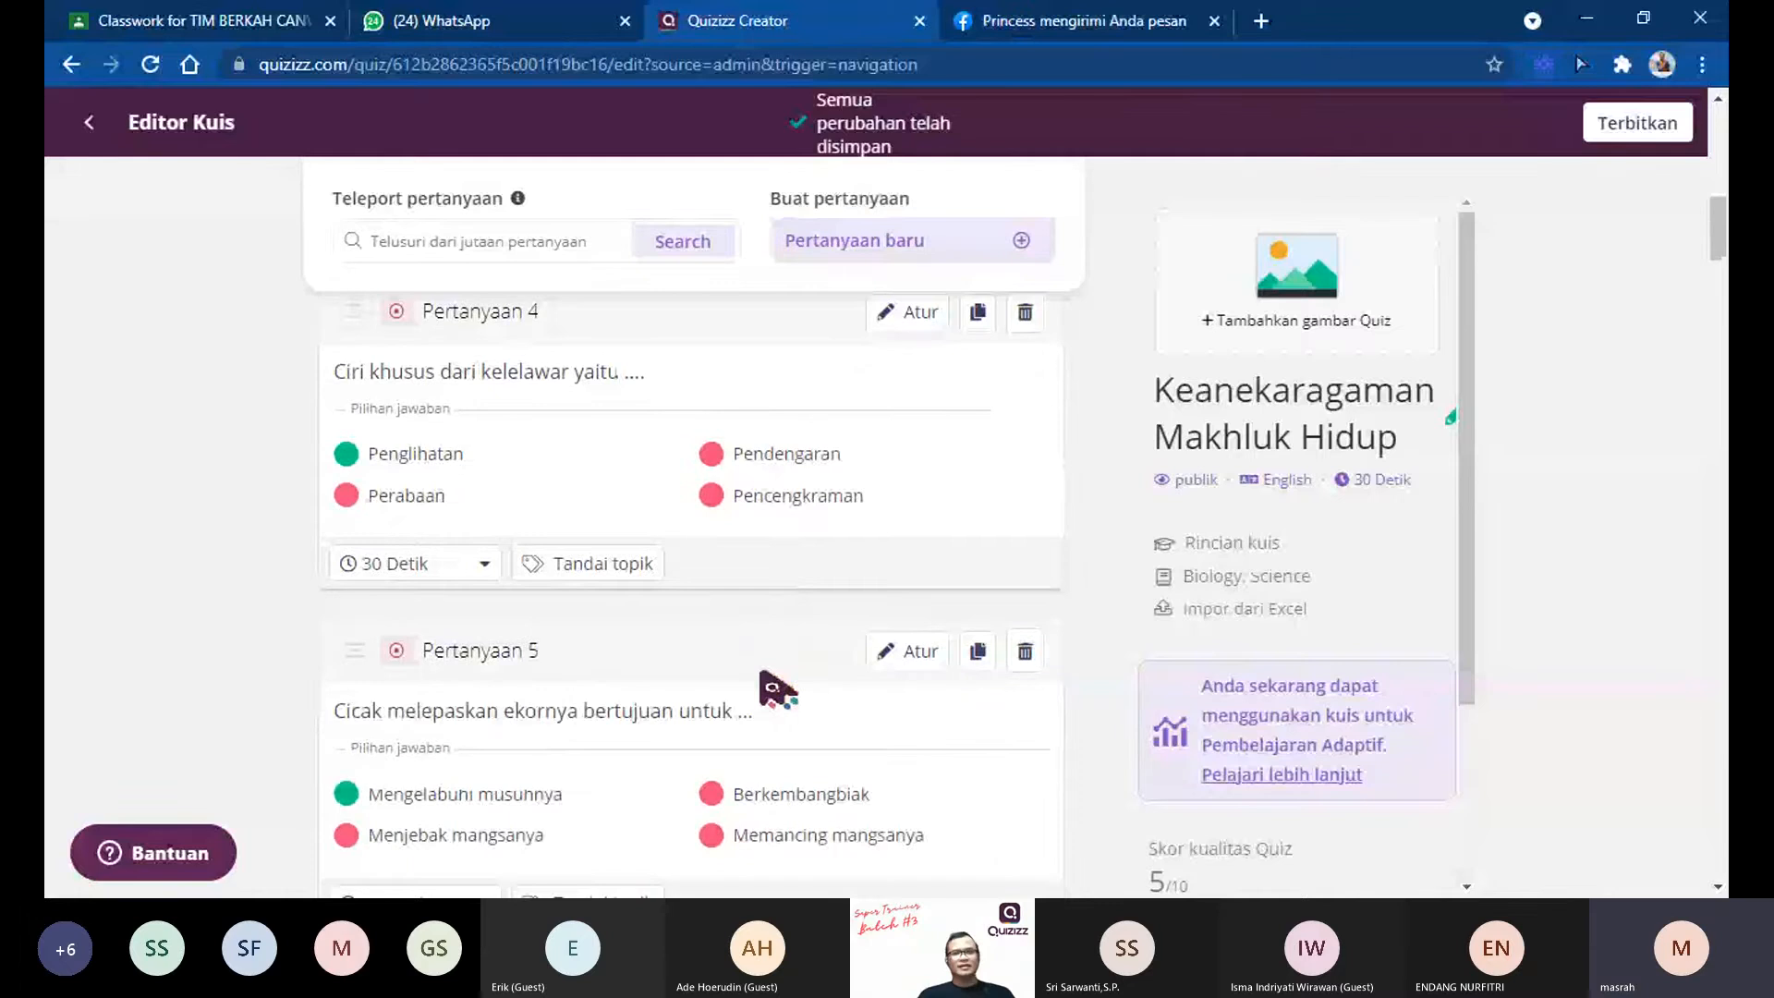
scroll(776, 684, "down", 15)
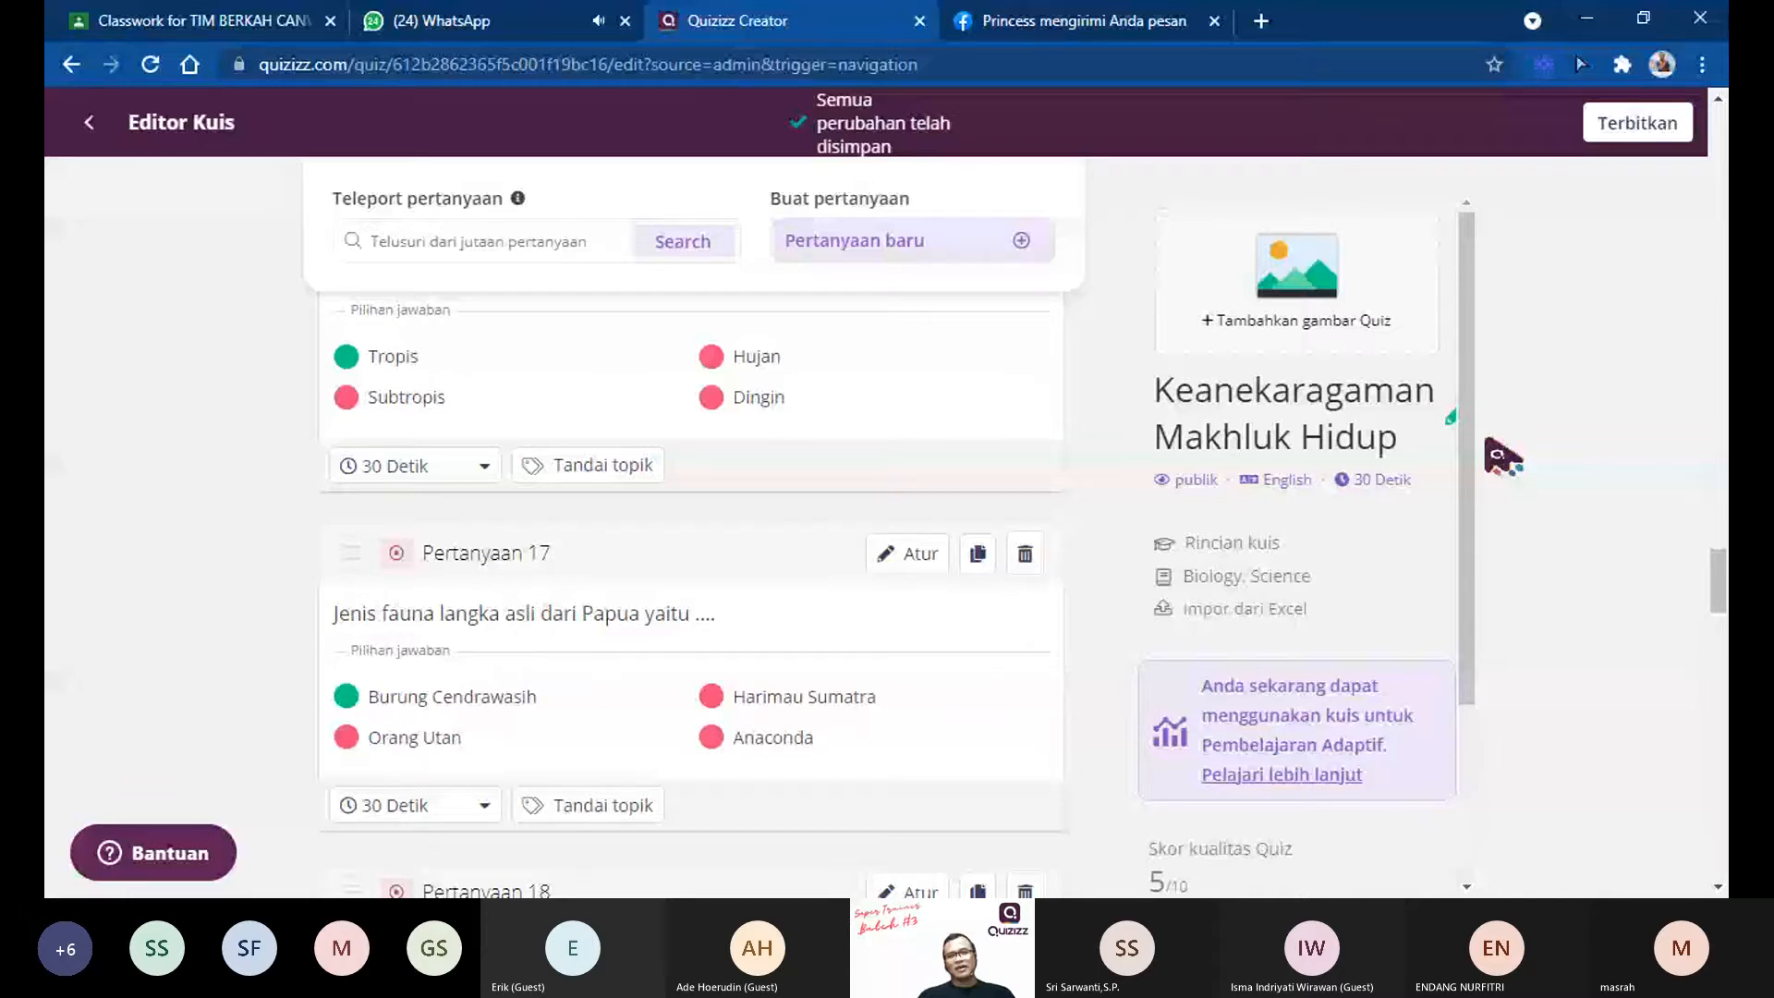
left_click_drag(1718, 580, 1718, 139)
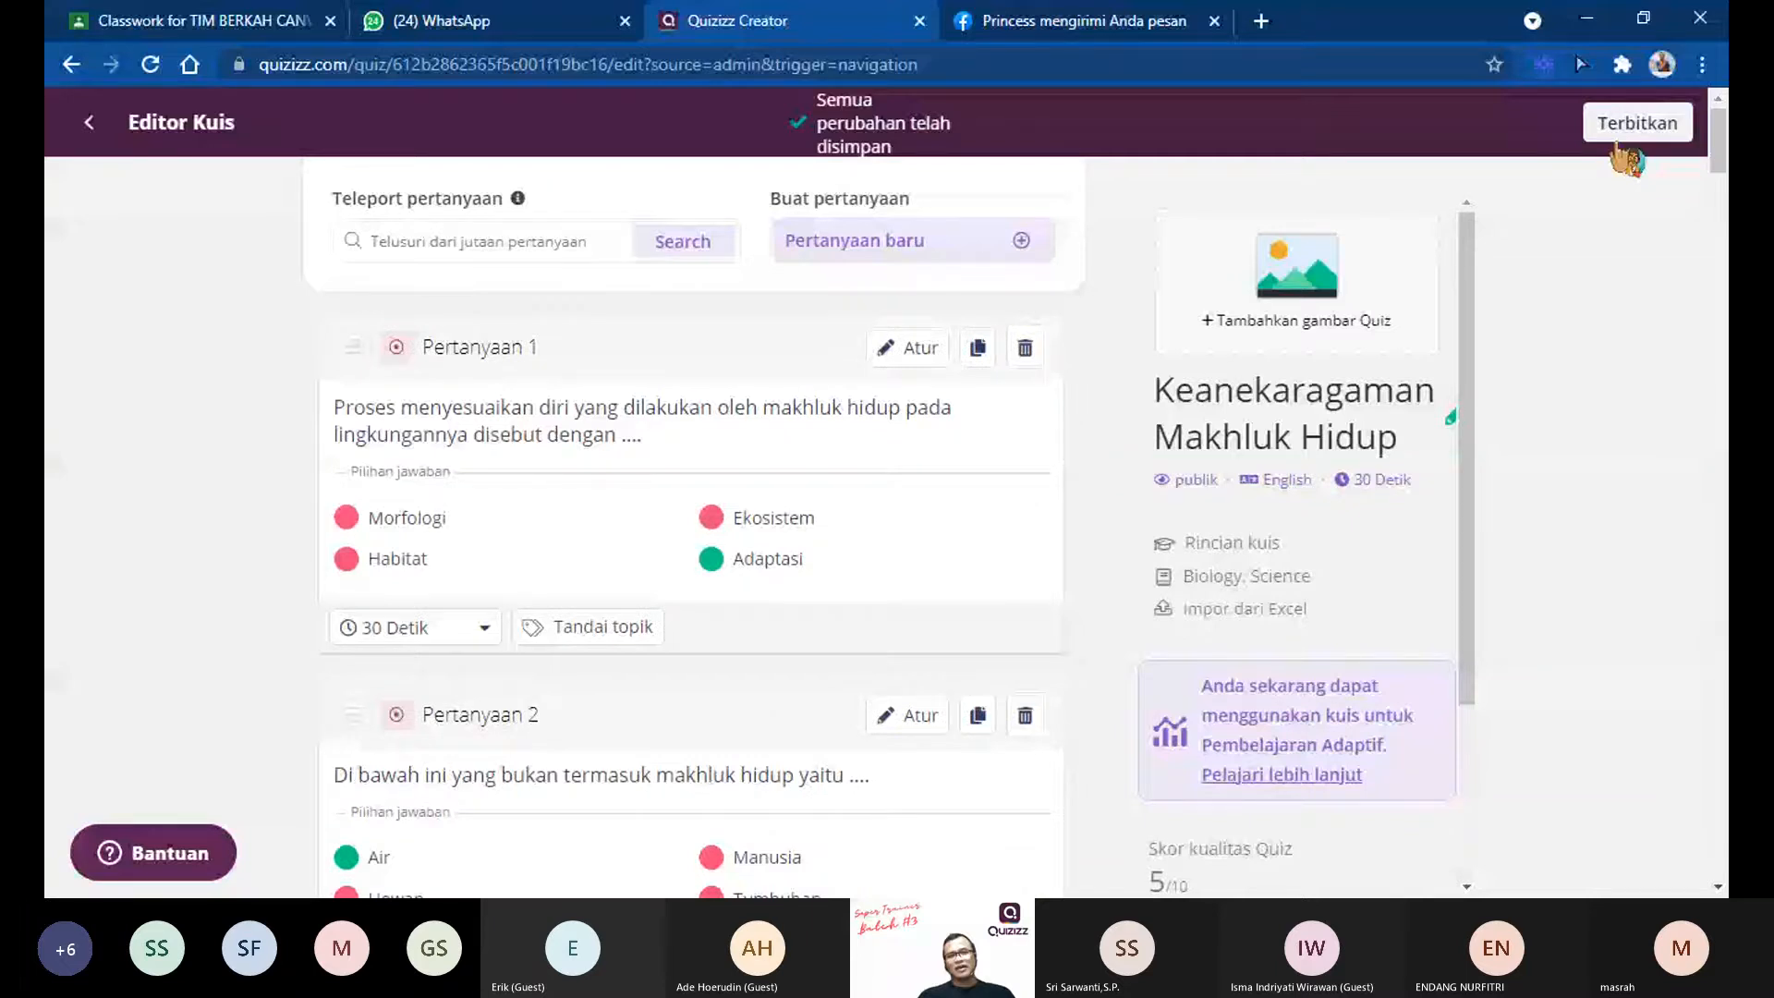
Step: Start publishing the quiz, setting its language to Indonesian and its grade range from 4th to 5th
left_click(1619, 146)
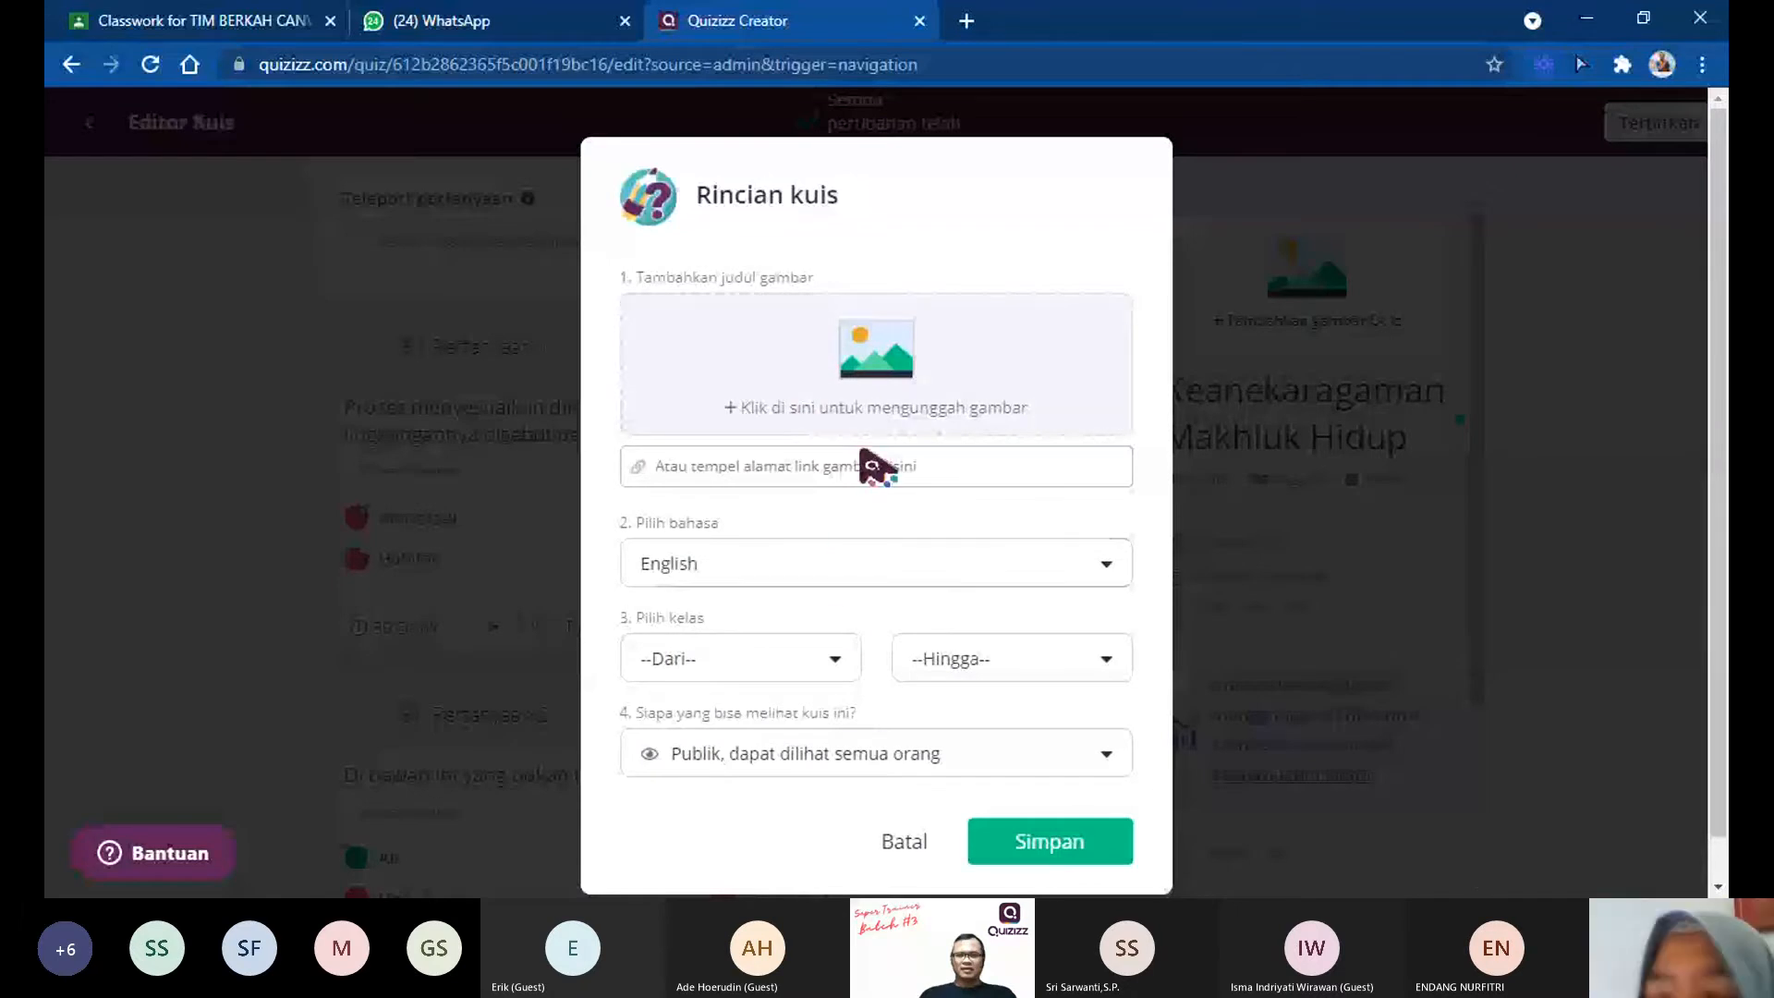
left_click(786, 566)
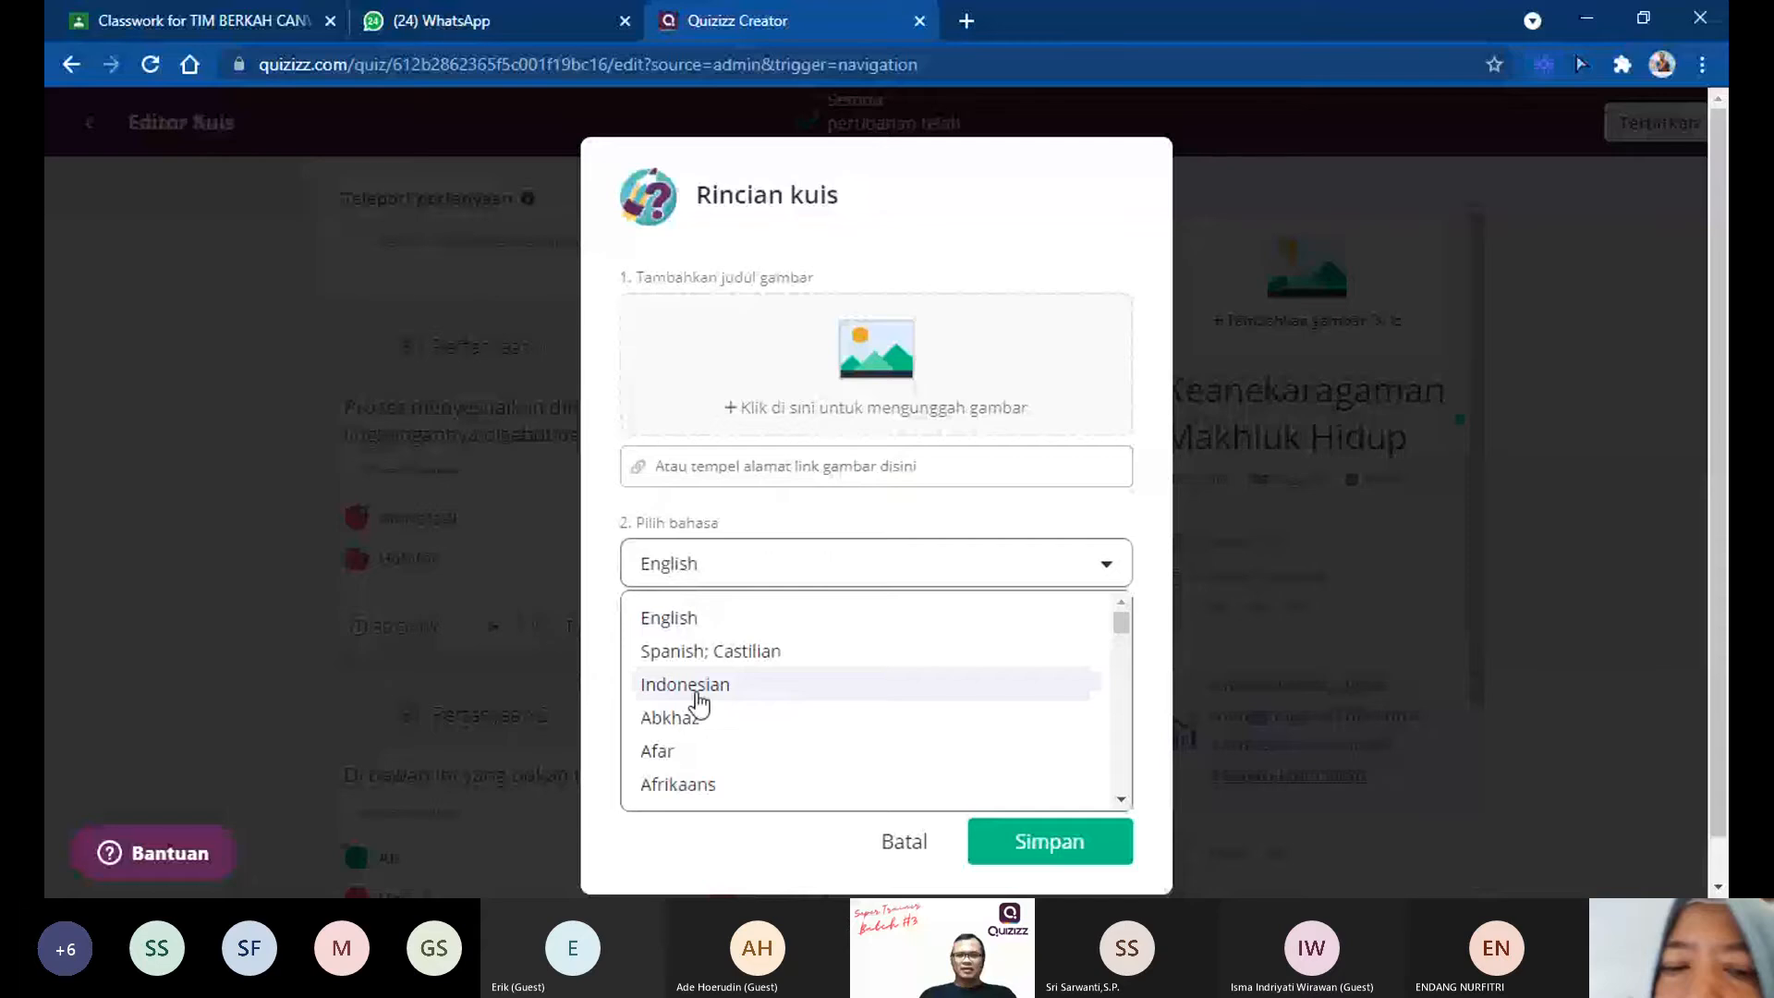
left_click(699, 686)
left_click(694, 663)
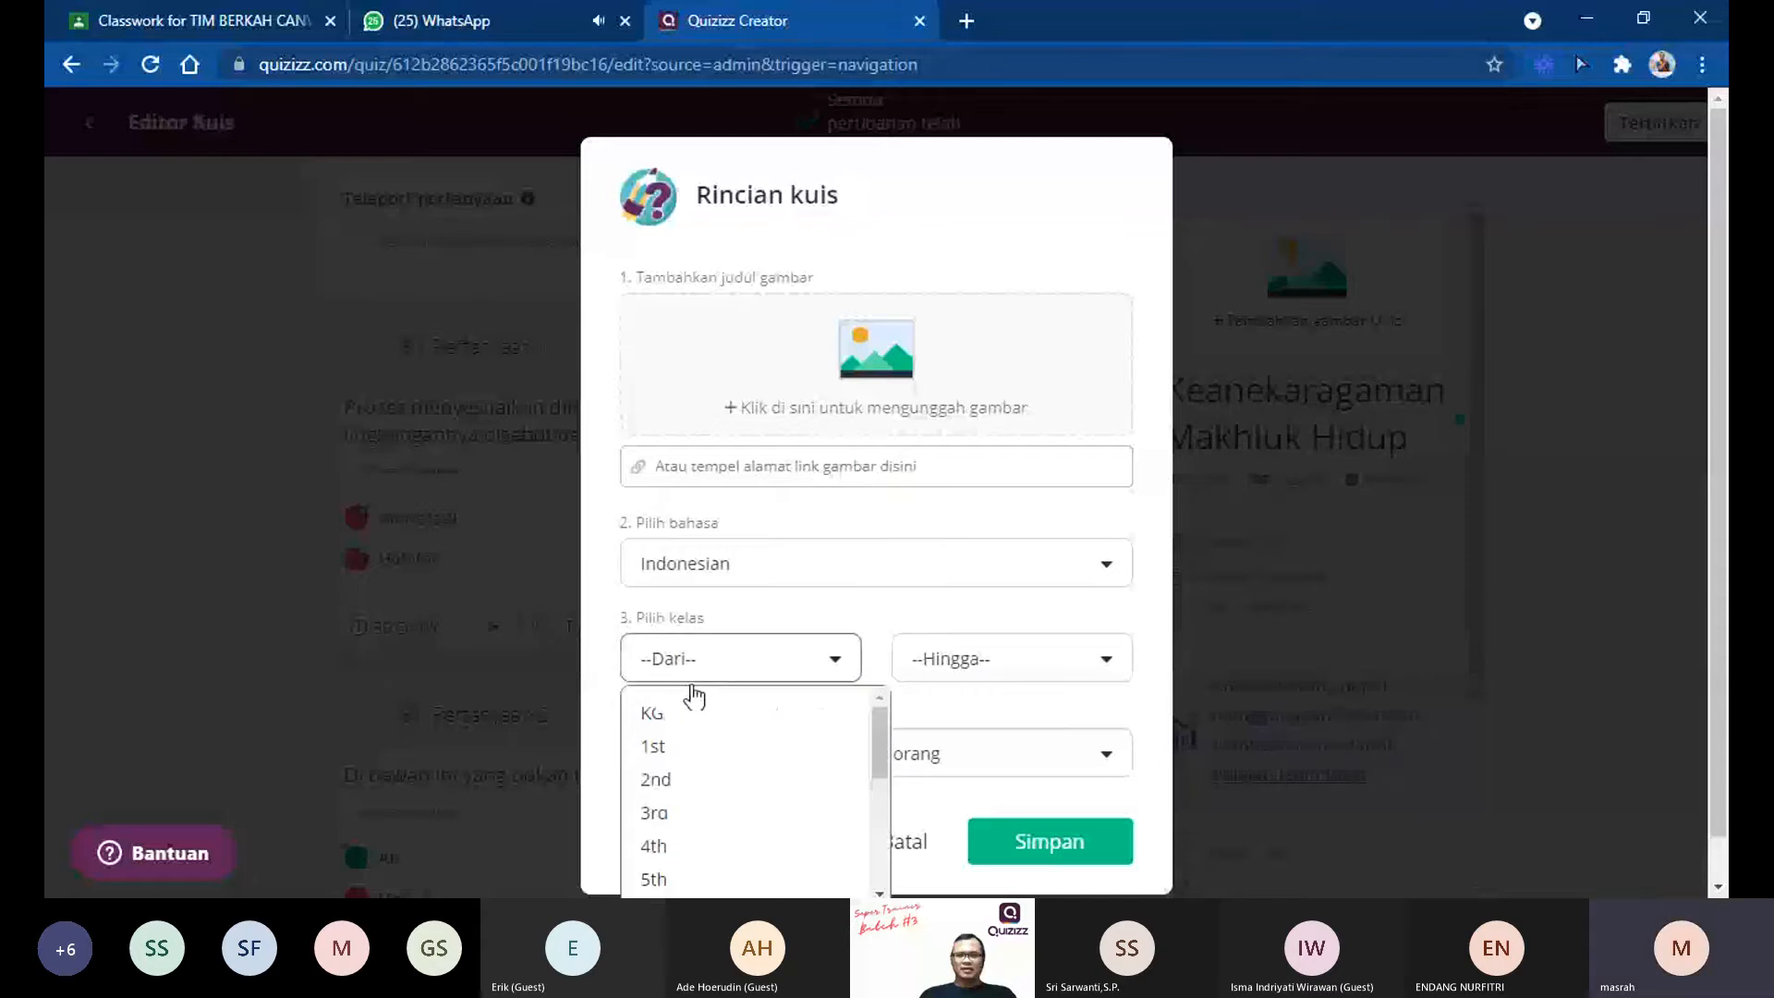
left_click(705, 846)
left_click(943, 684)
left_click(928, 880)
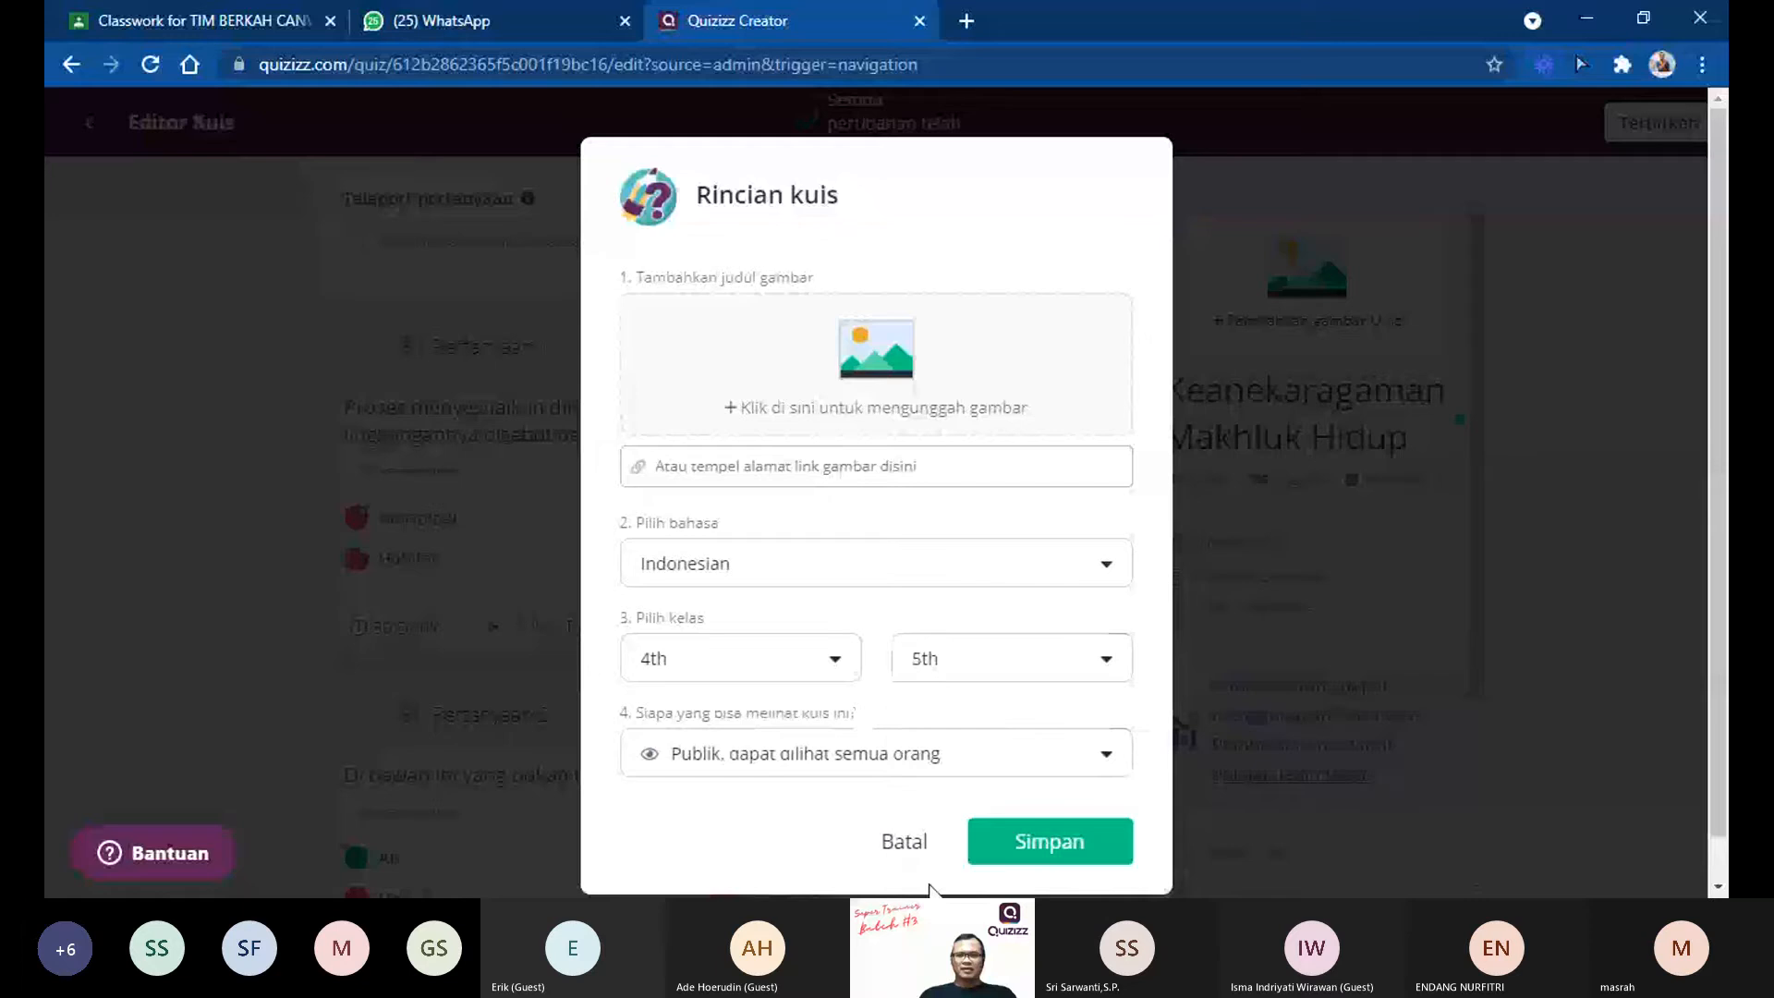
Step: Set the quiz visibility to public, save the details to publish it, and look over its published page
left_click(729, 753)
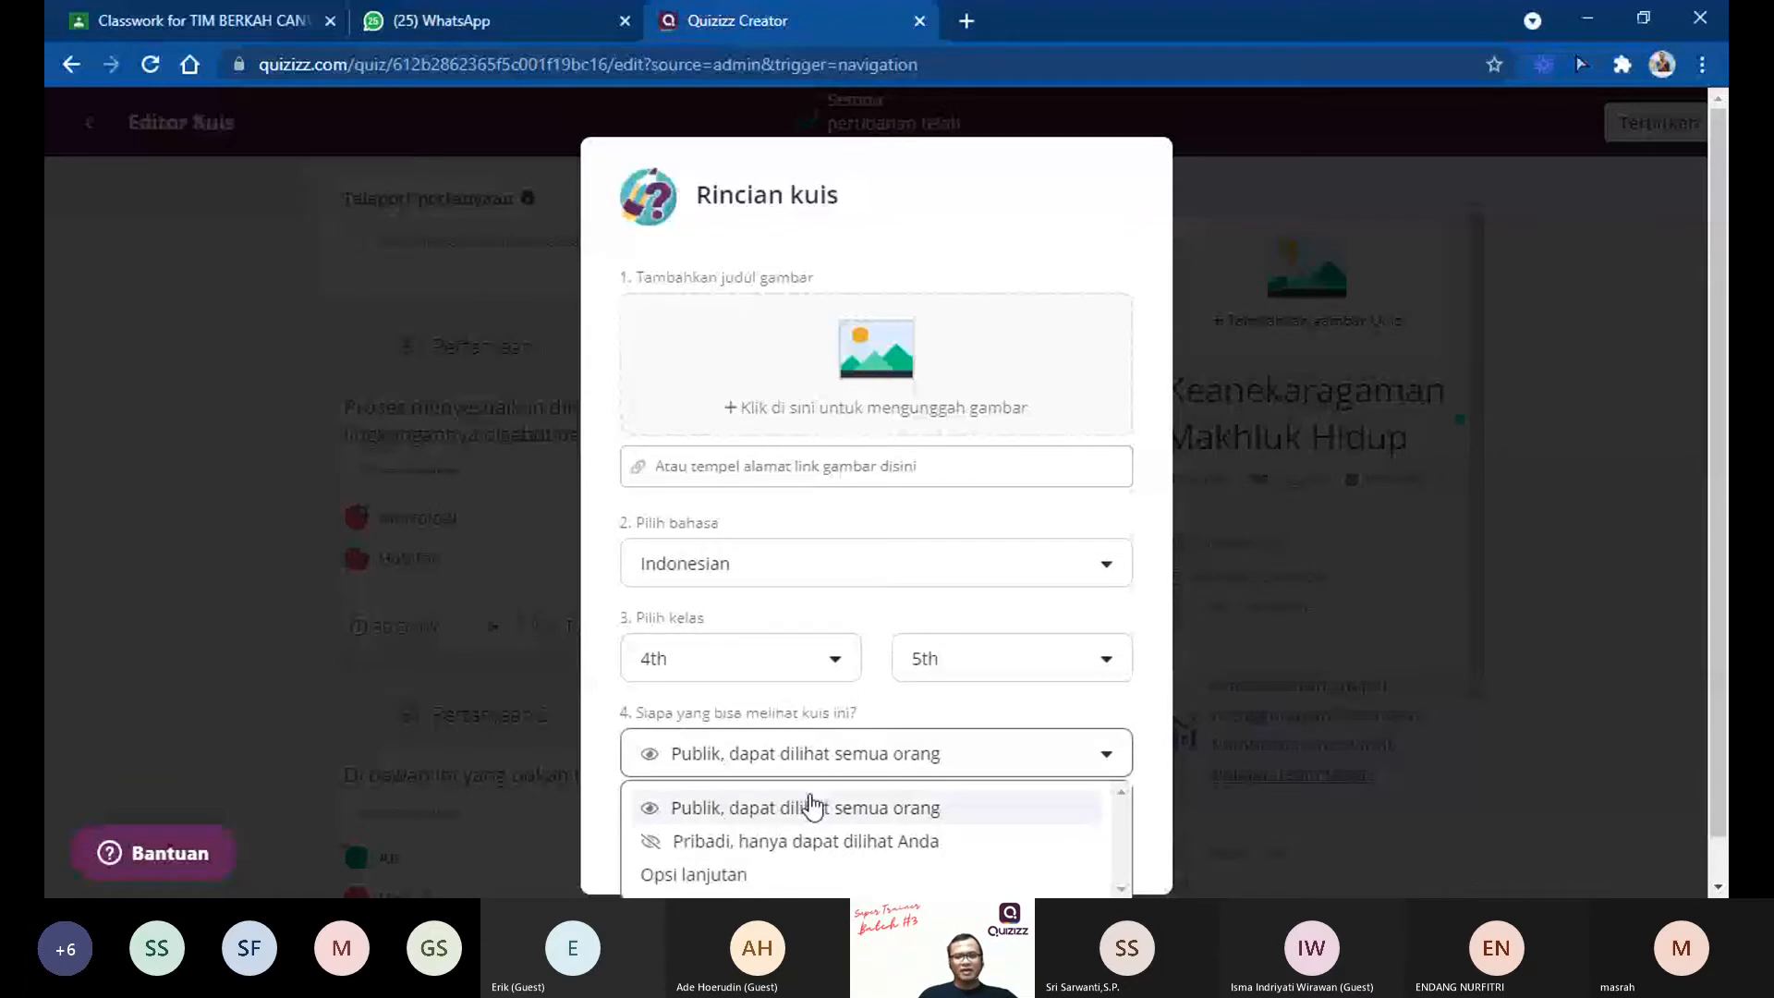
left_click(776, 809)
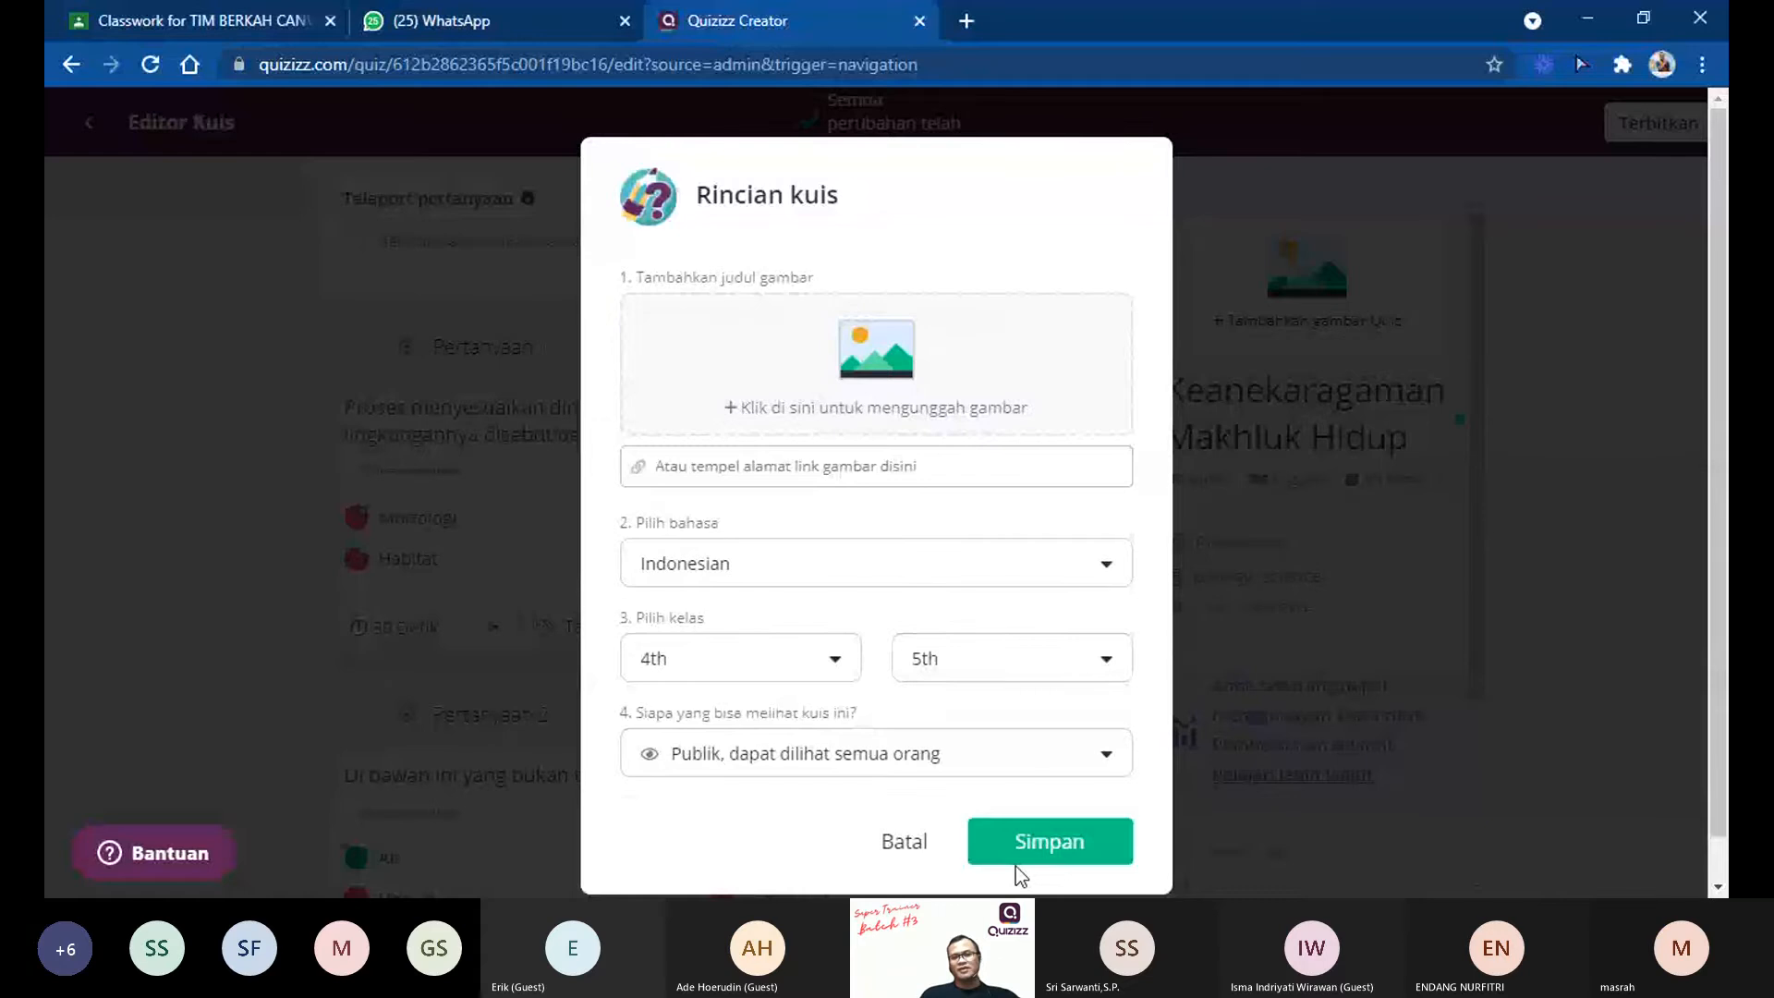
left_click(1047, 843)
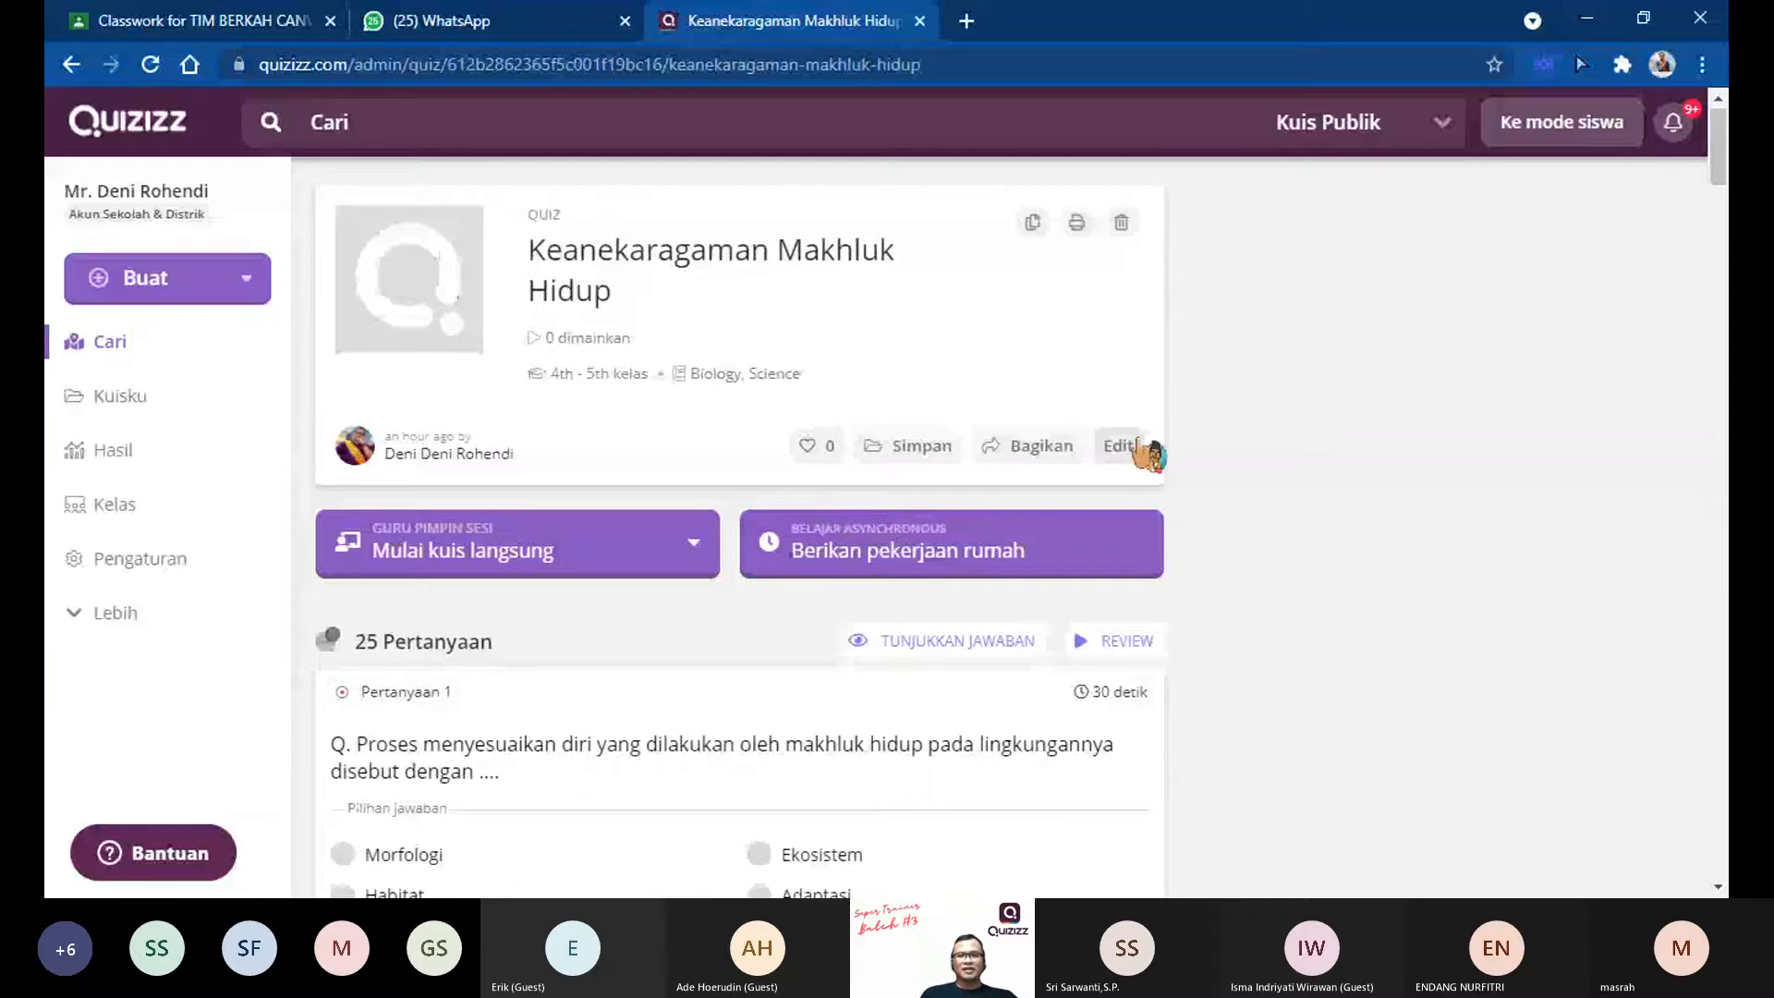
scroll(879, 594, "down", 10)
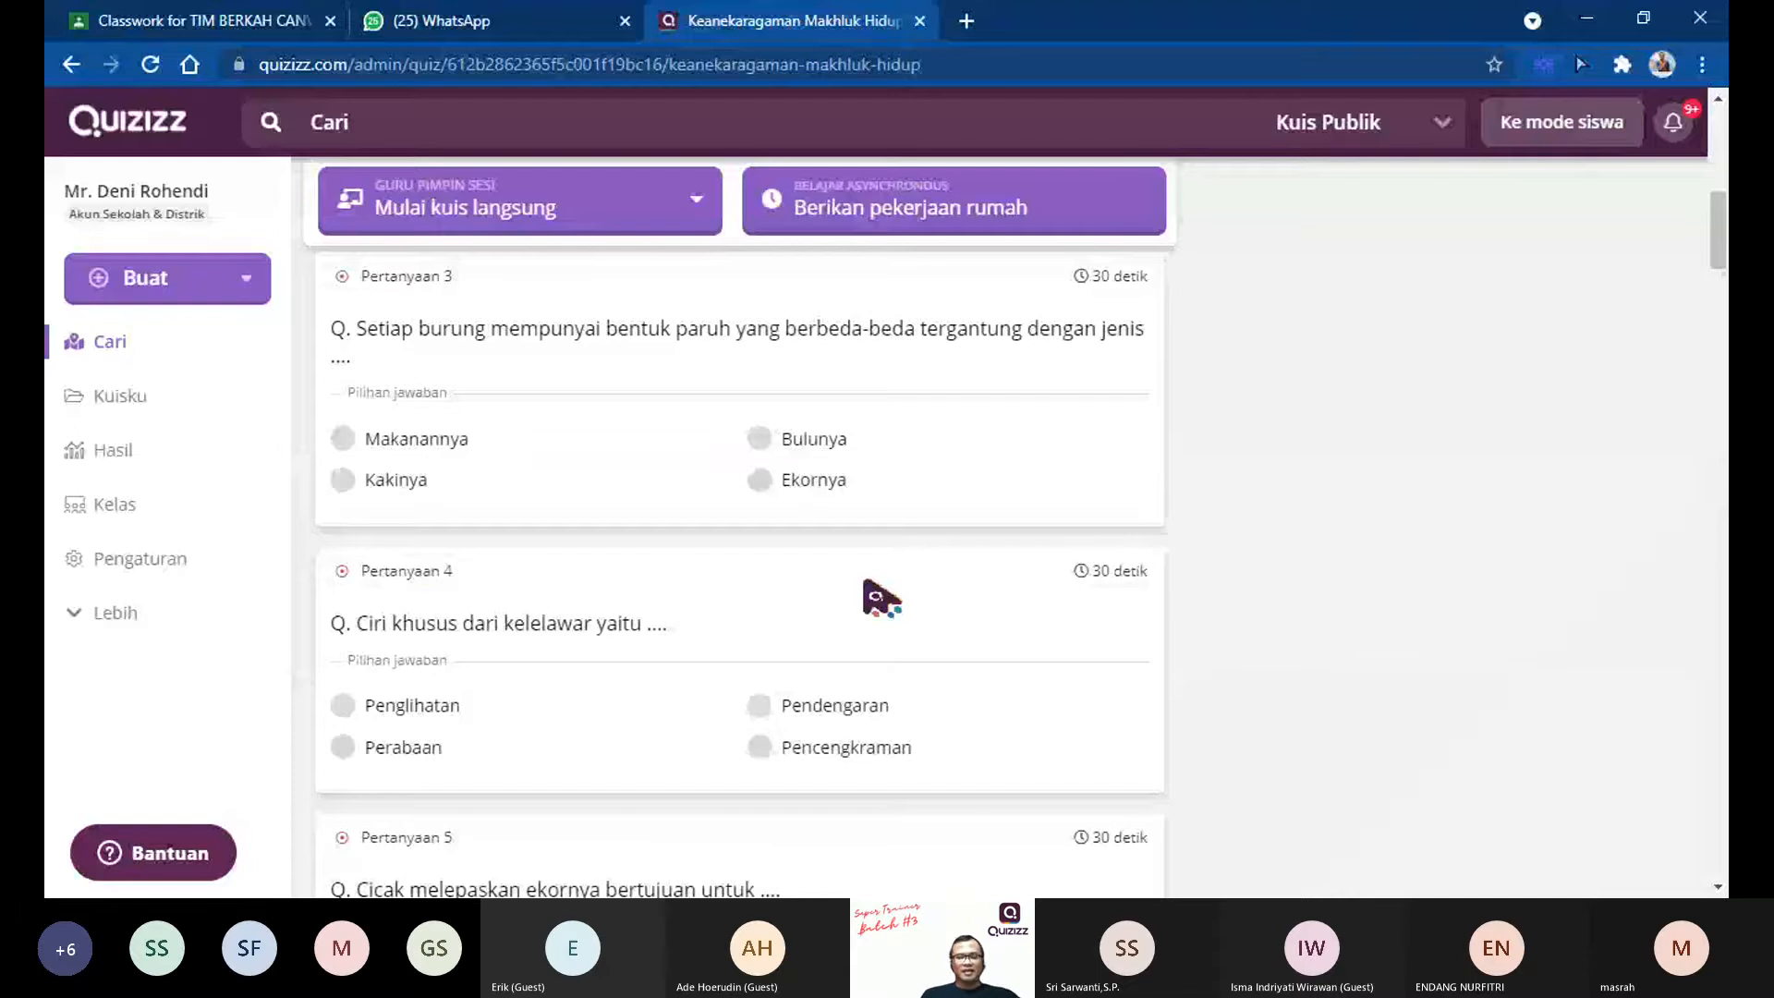
scroll(867, 584, "up", 10)
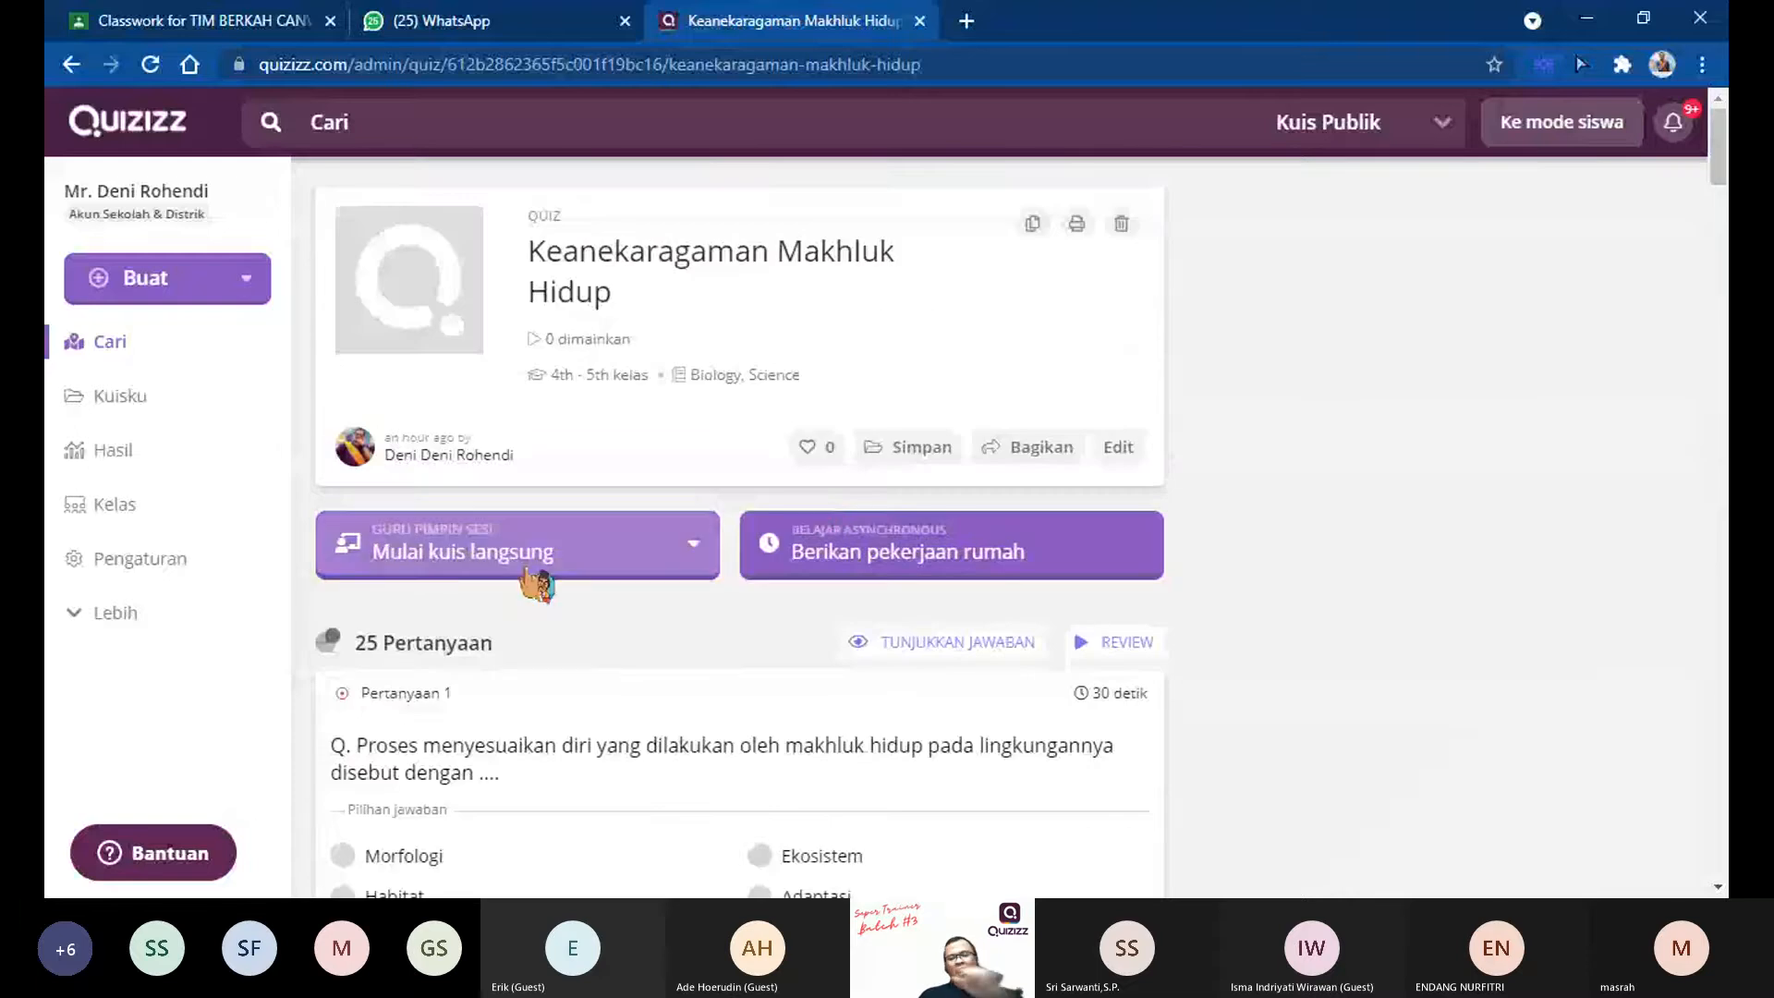
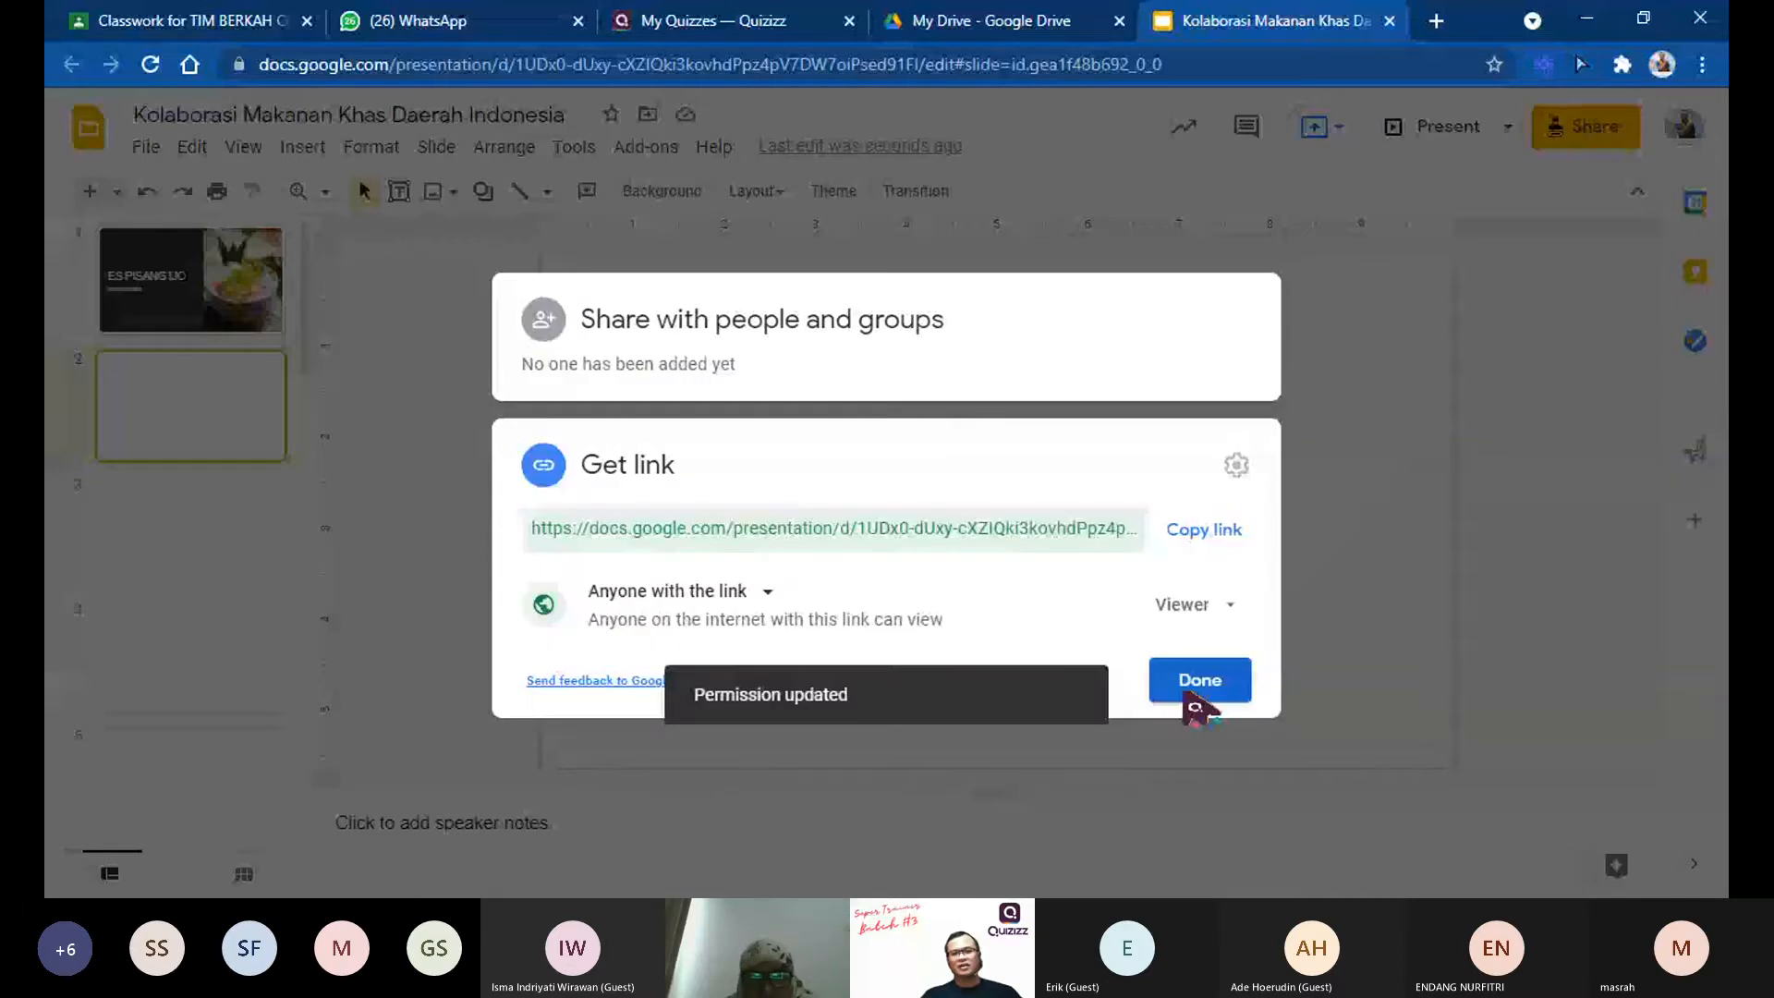
Step: Give anyone with the link Editor access to the presentation, copy its link, and close the sharing settings
left_click(1224, 605)
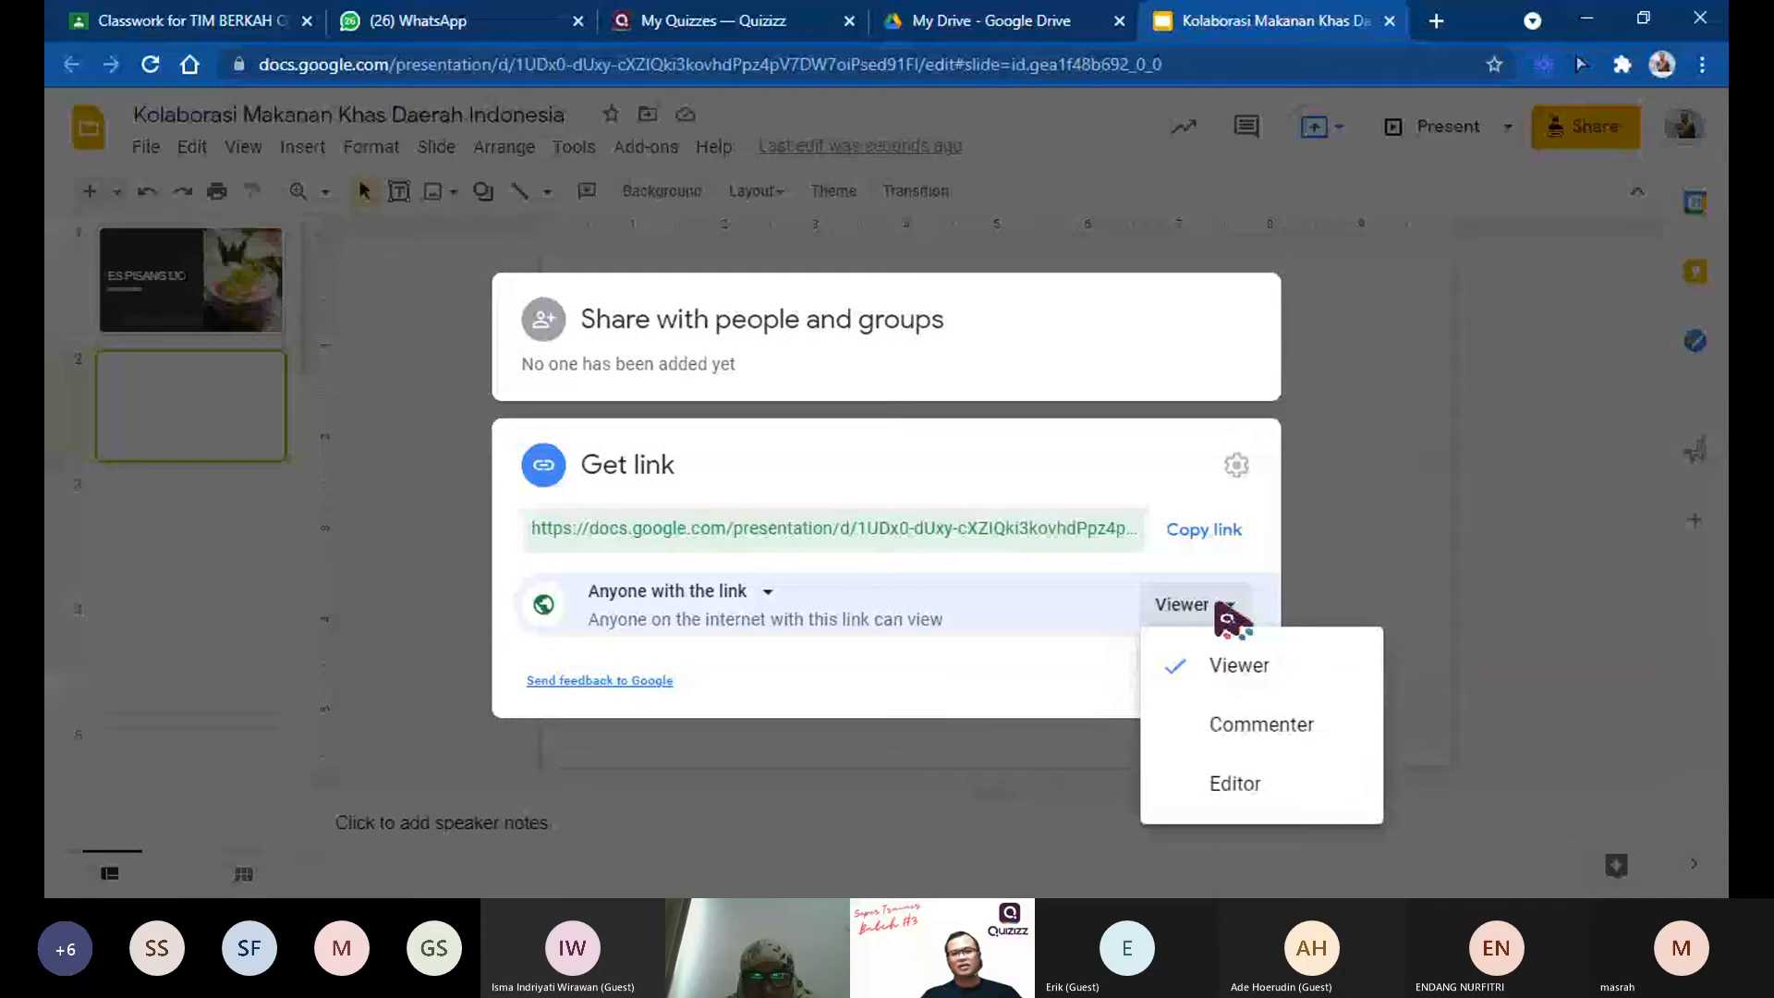
left_click(1228, 785)
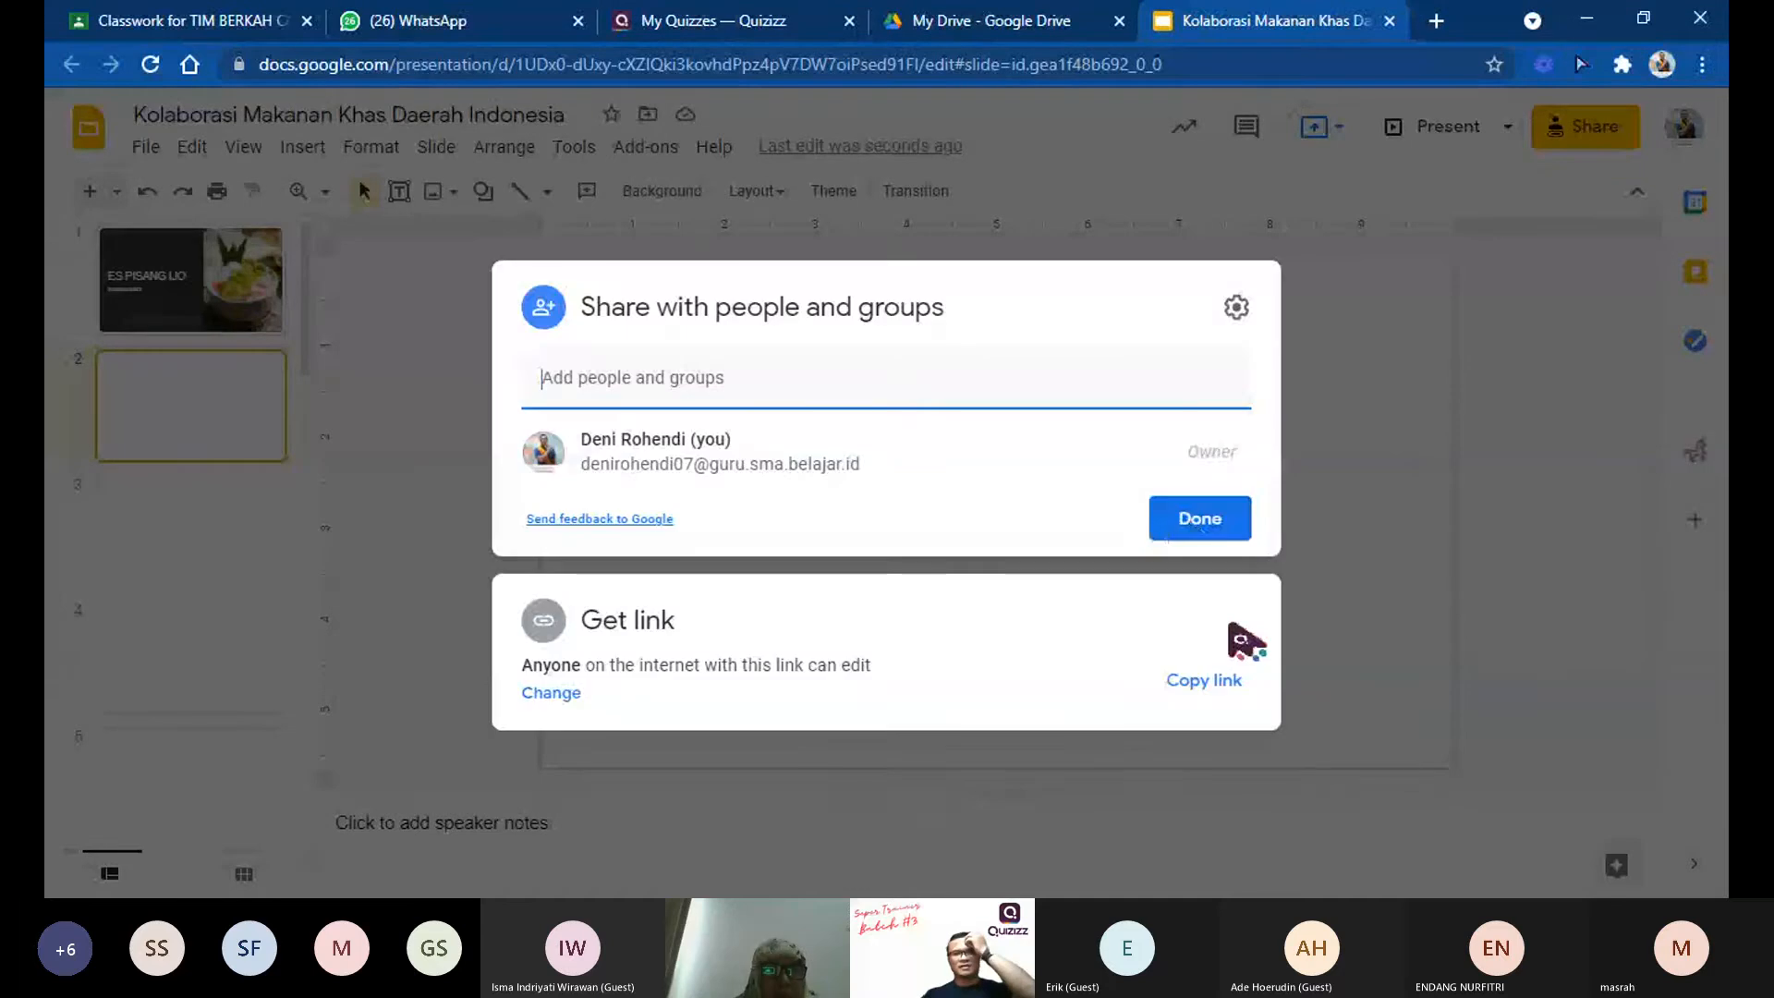
left_click(1207, 681)
key("Escape")
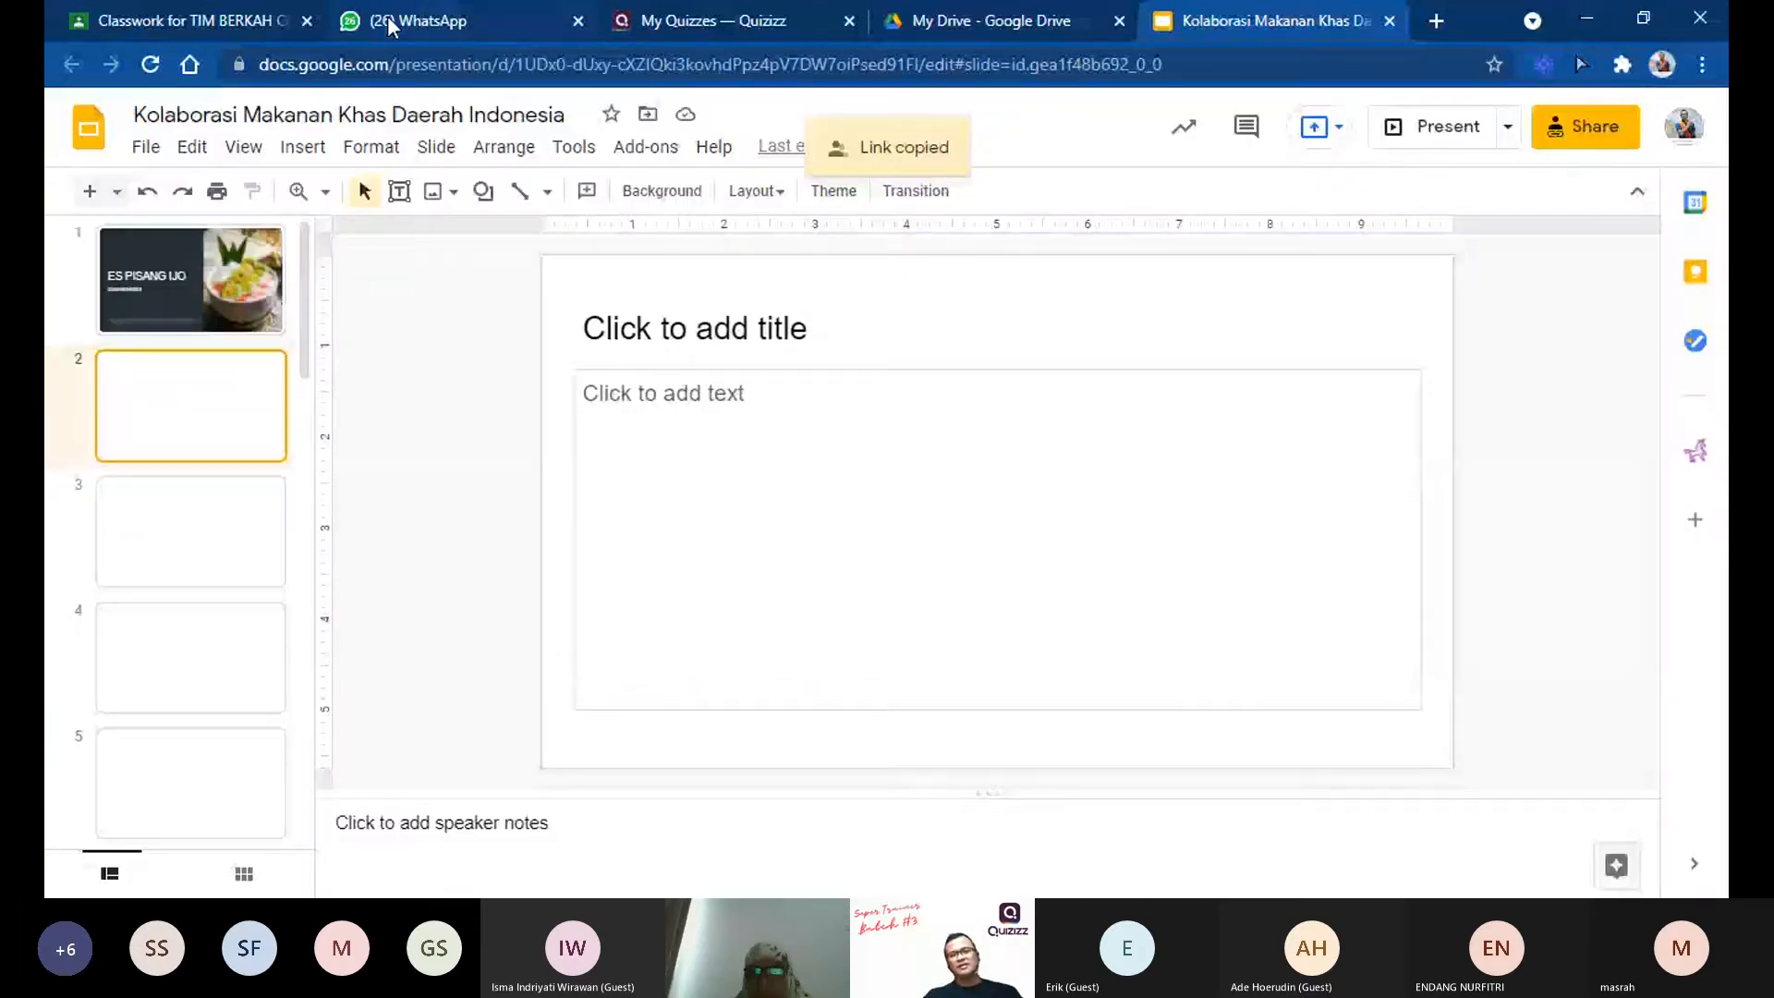
Step: Send the copied presentation link to the "PELATIHAN QUIZZIZ 7" group in WhatsApp, and return to the Google Slides presentation
left_click(392, 25)
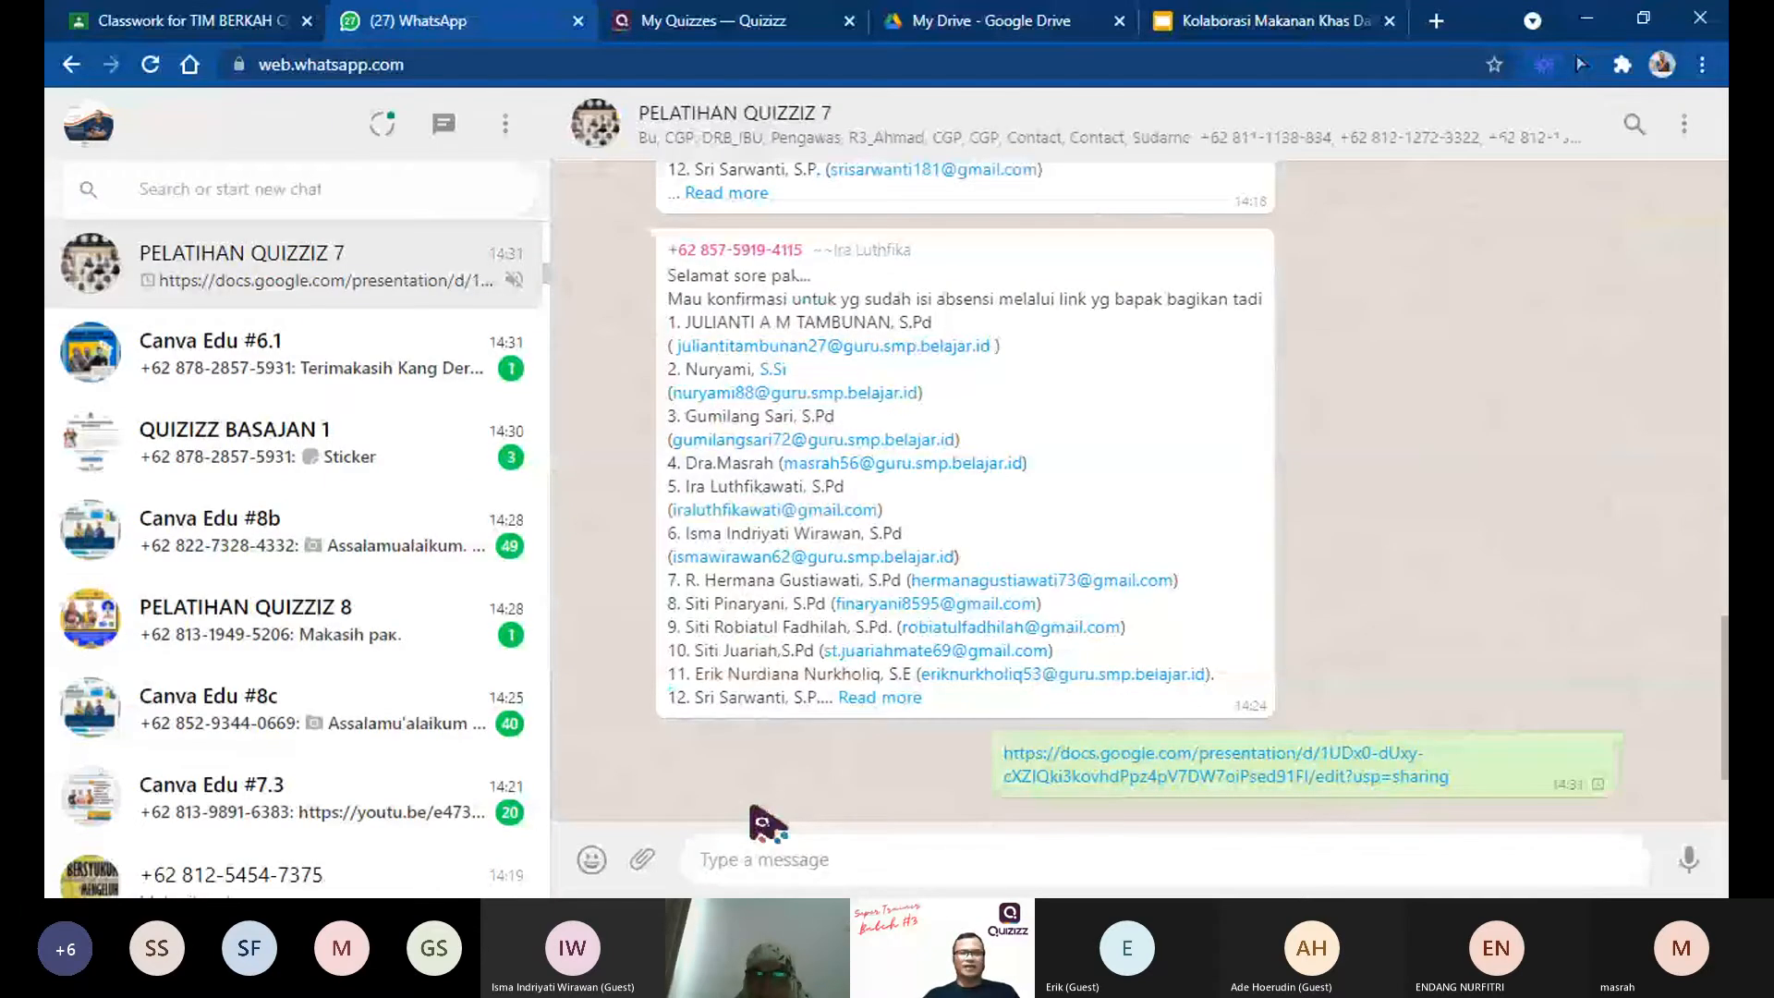
left_click(1271, 21)
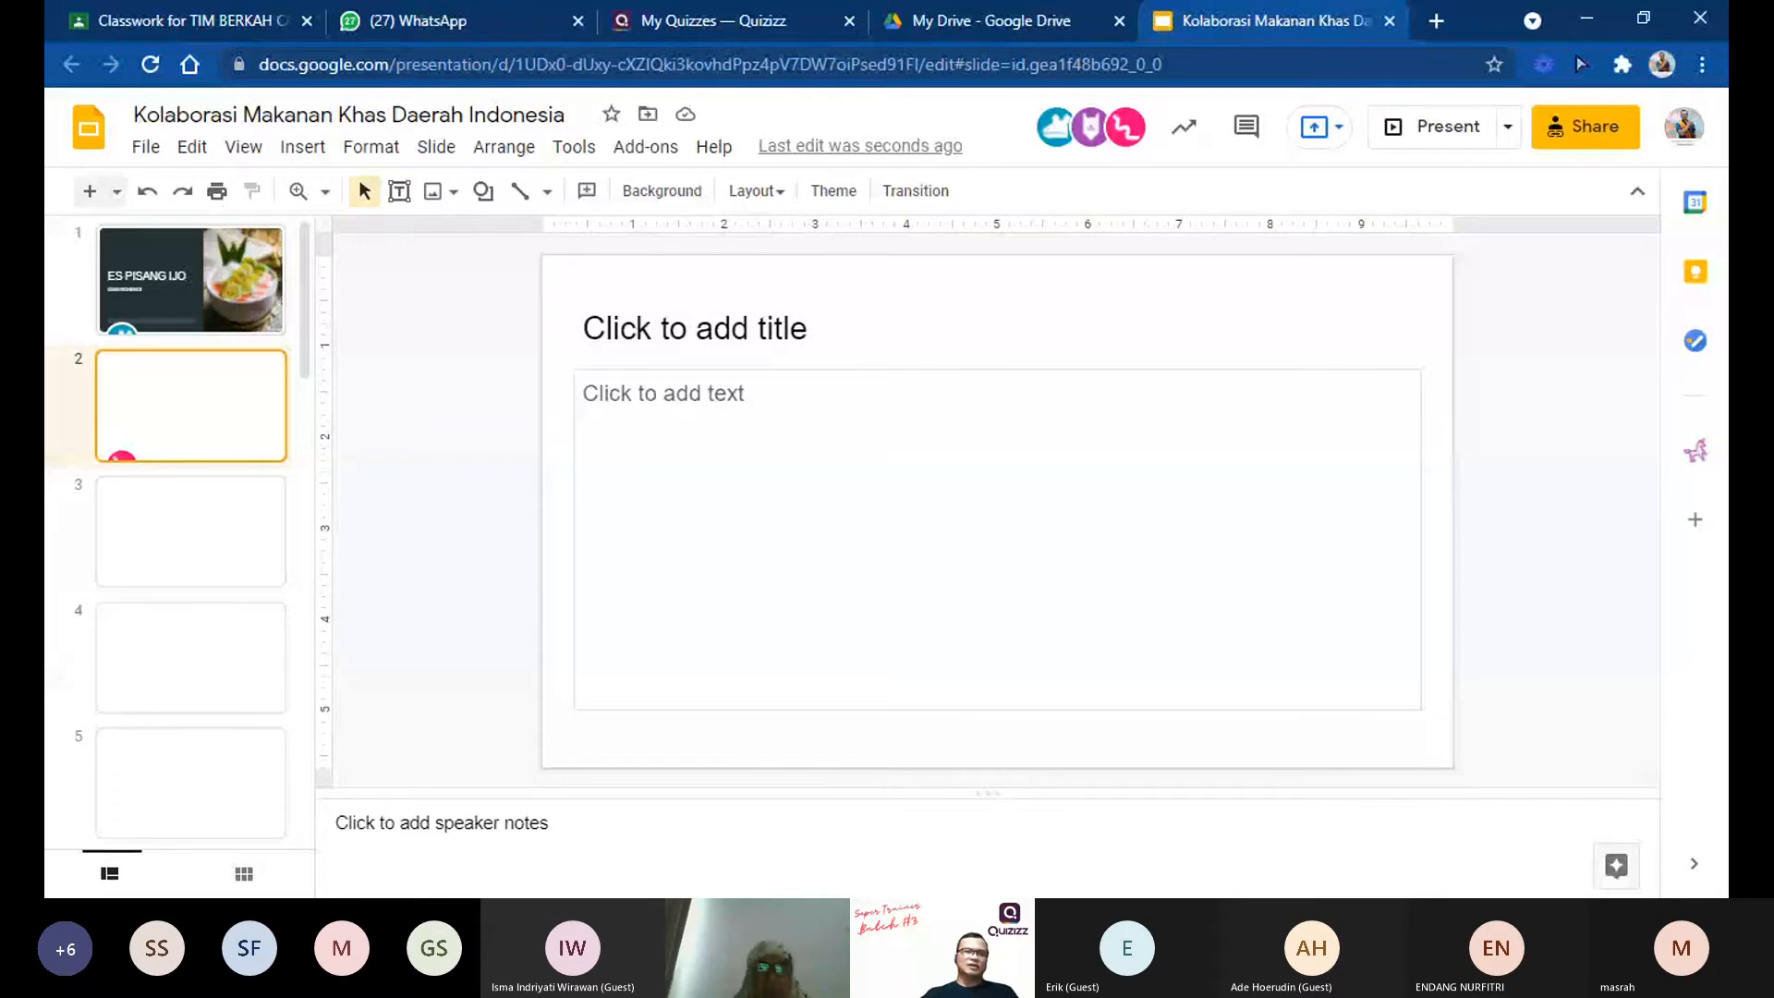
left_click(723, 387)
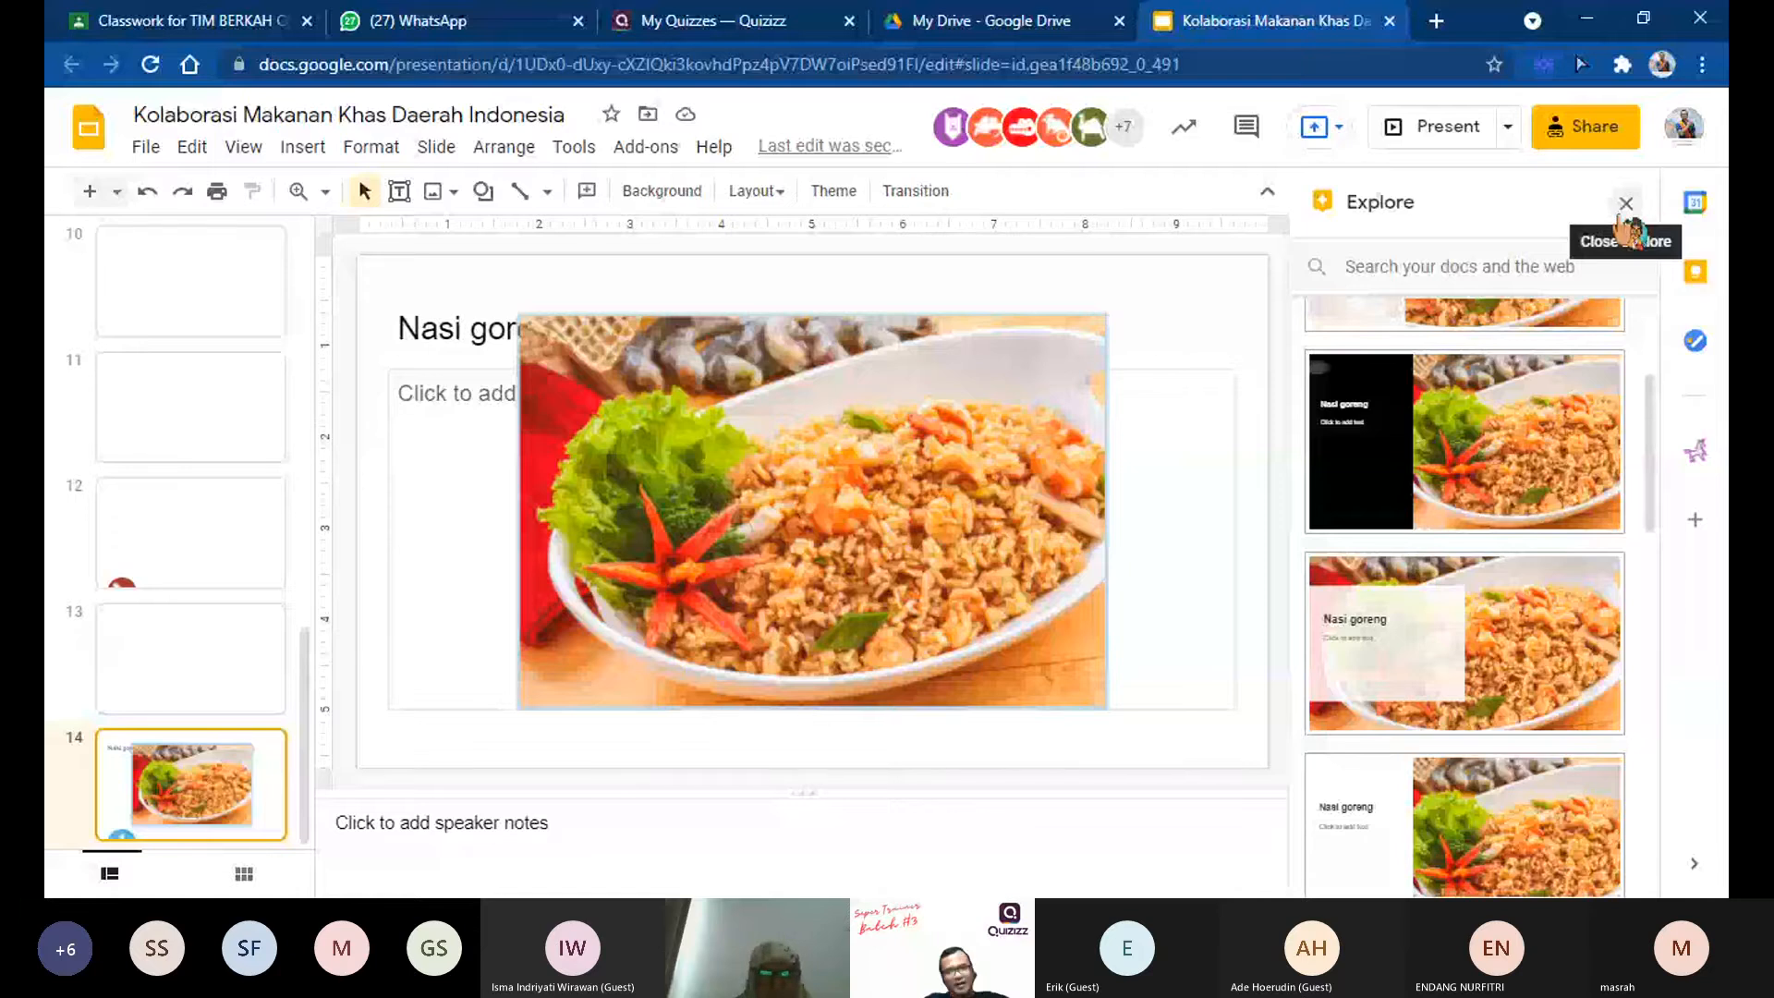
Step: Close the Explore suggestions and review the participants' contributions on slides 2, 3 and 4 and the neighbouring slides
left_click(1626, 203)
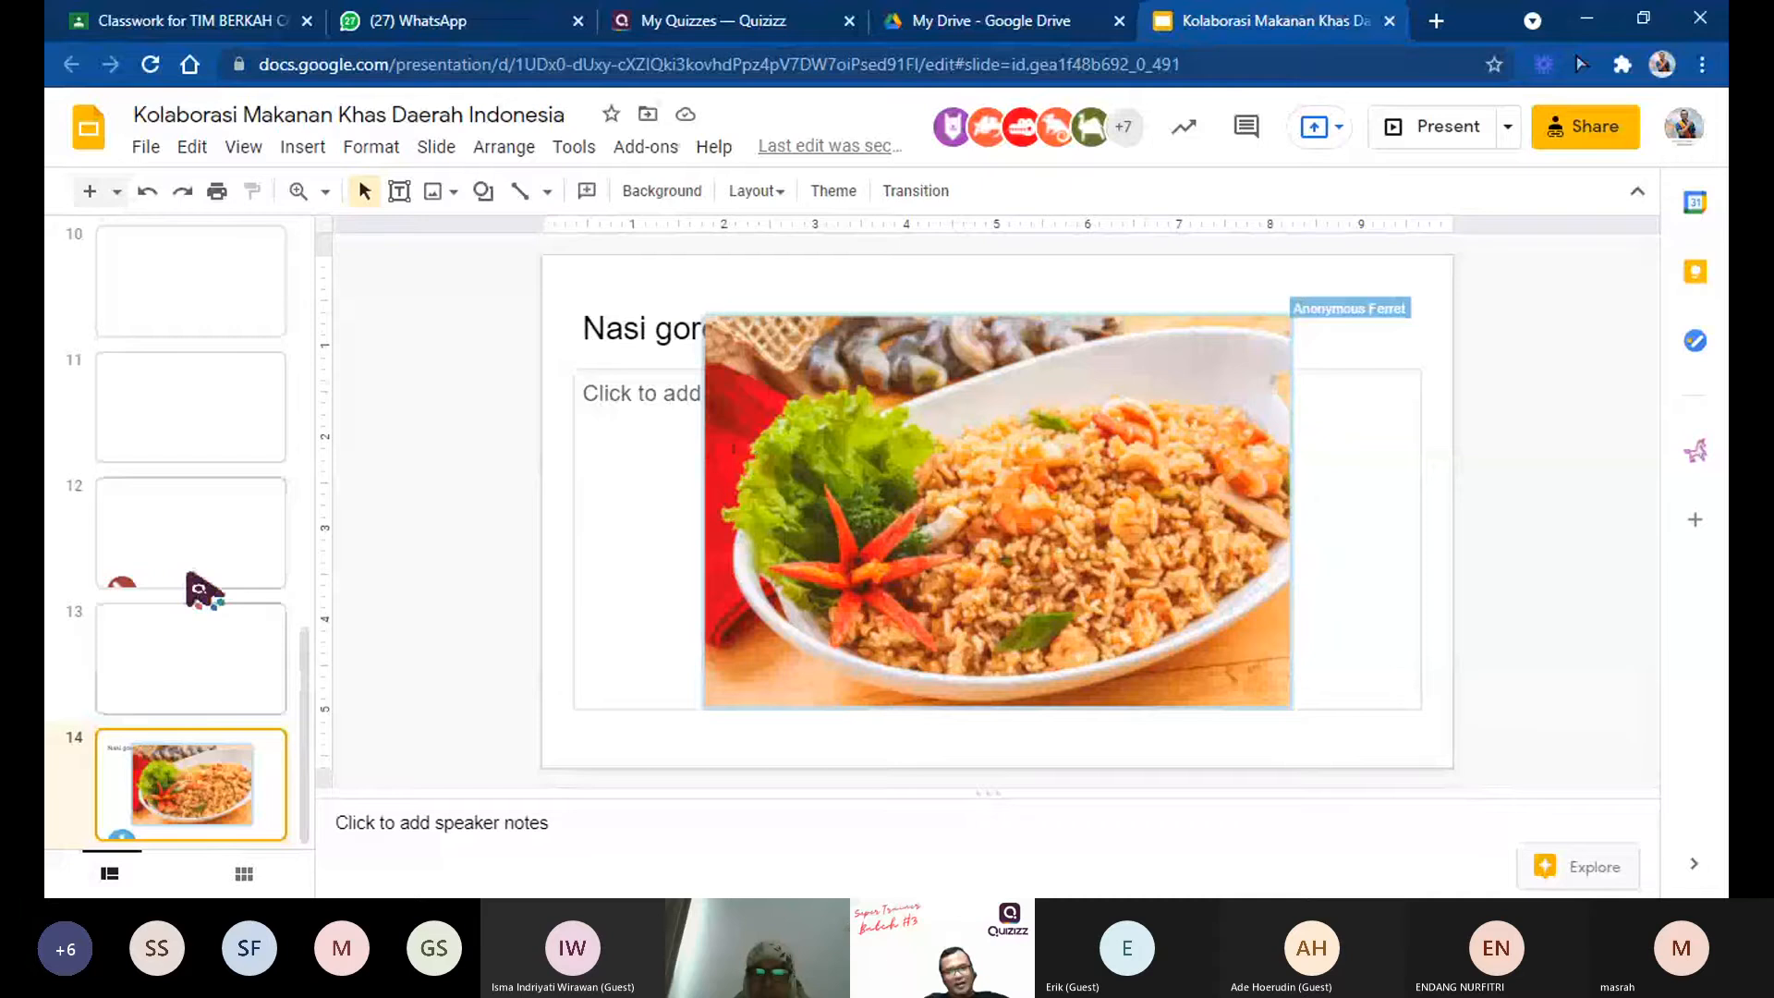
scroll(199, 589, "up", 10)
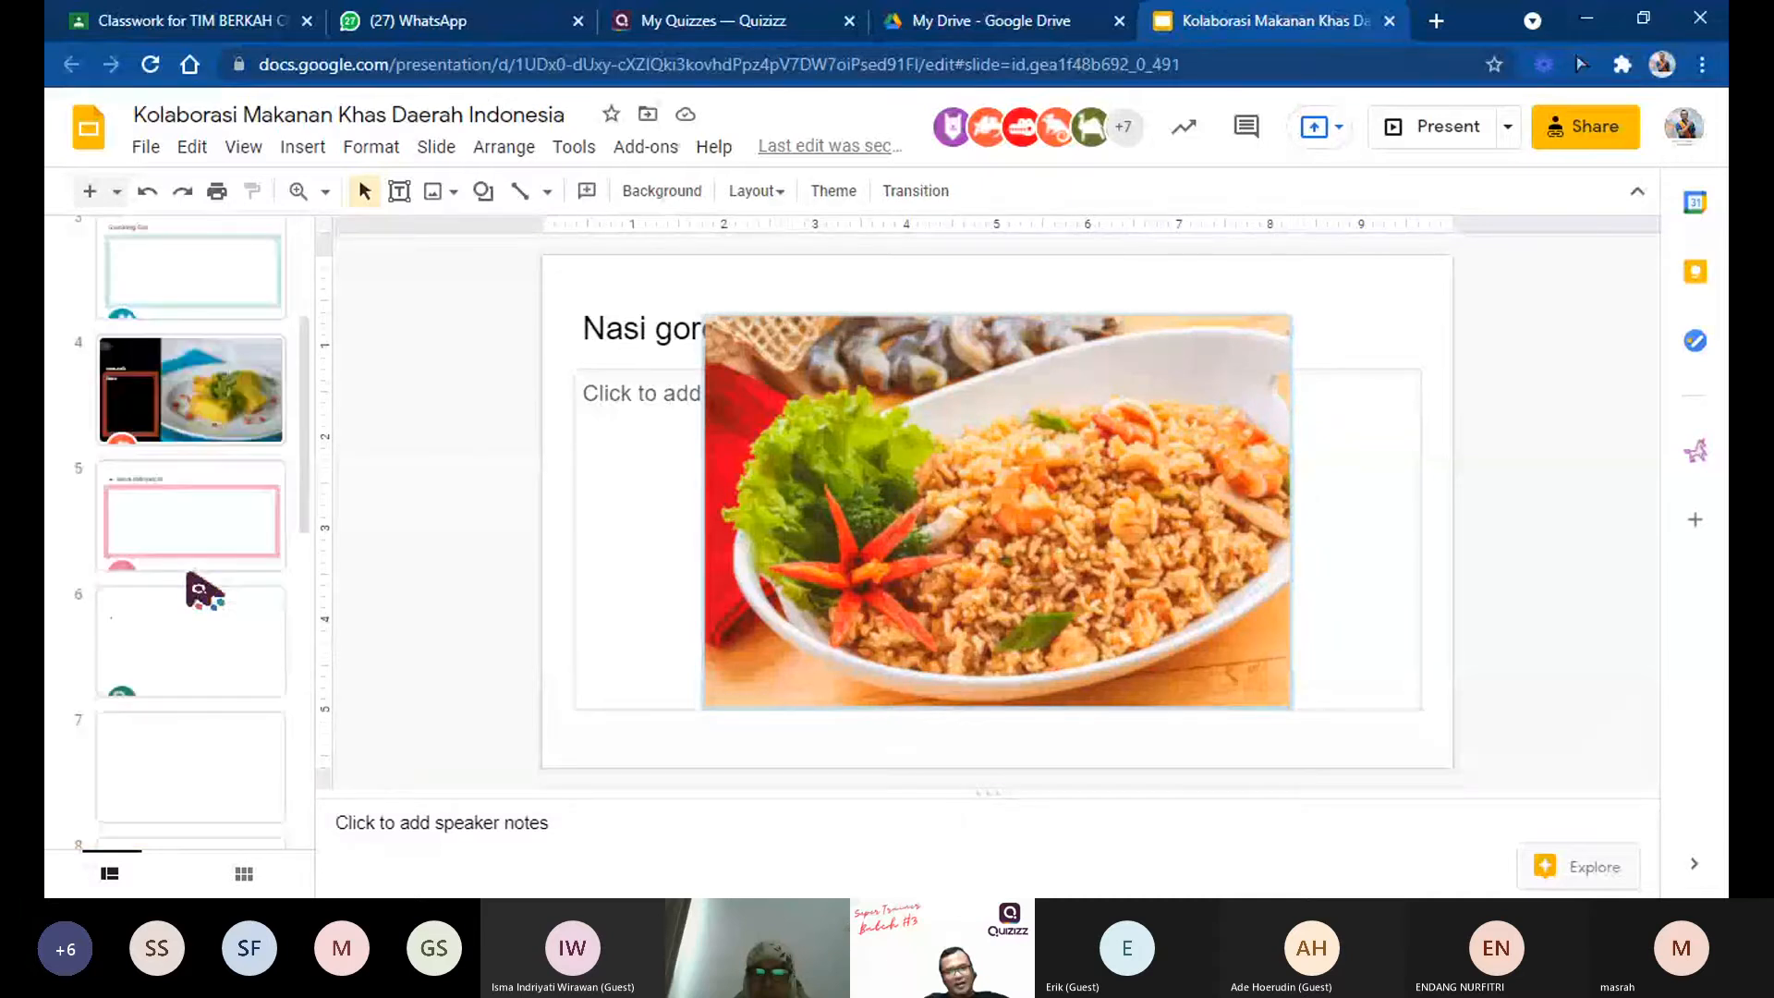
left_click(248, 431)
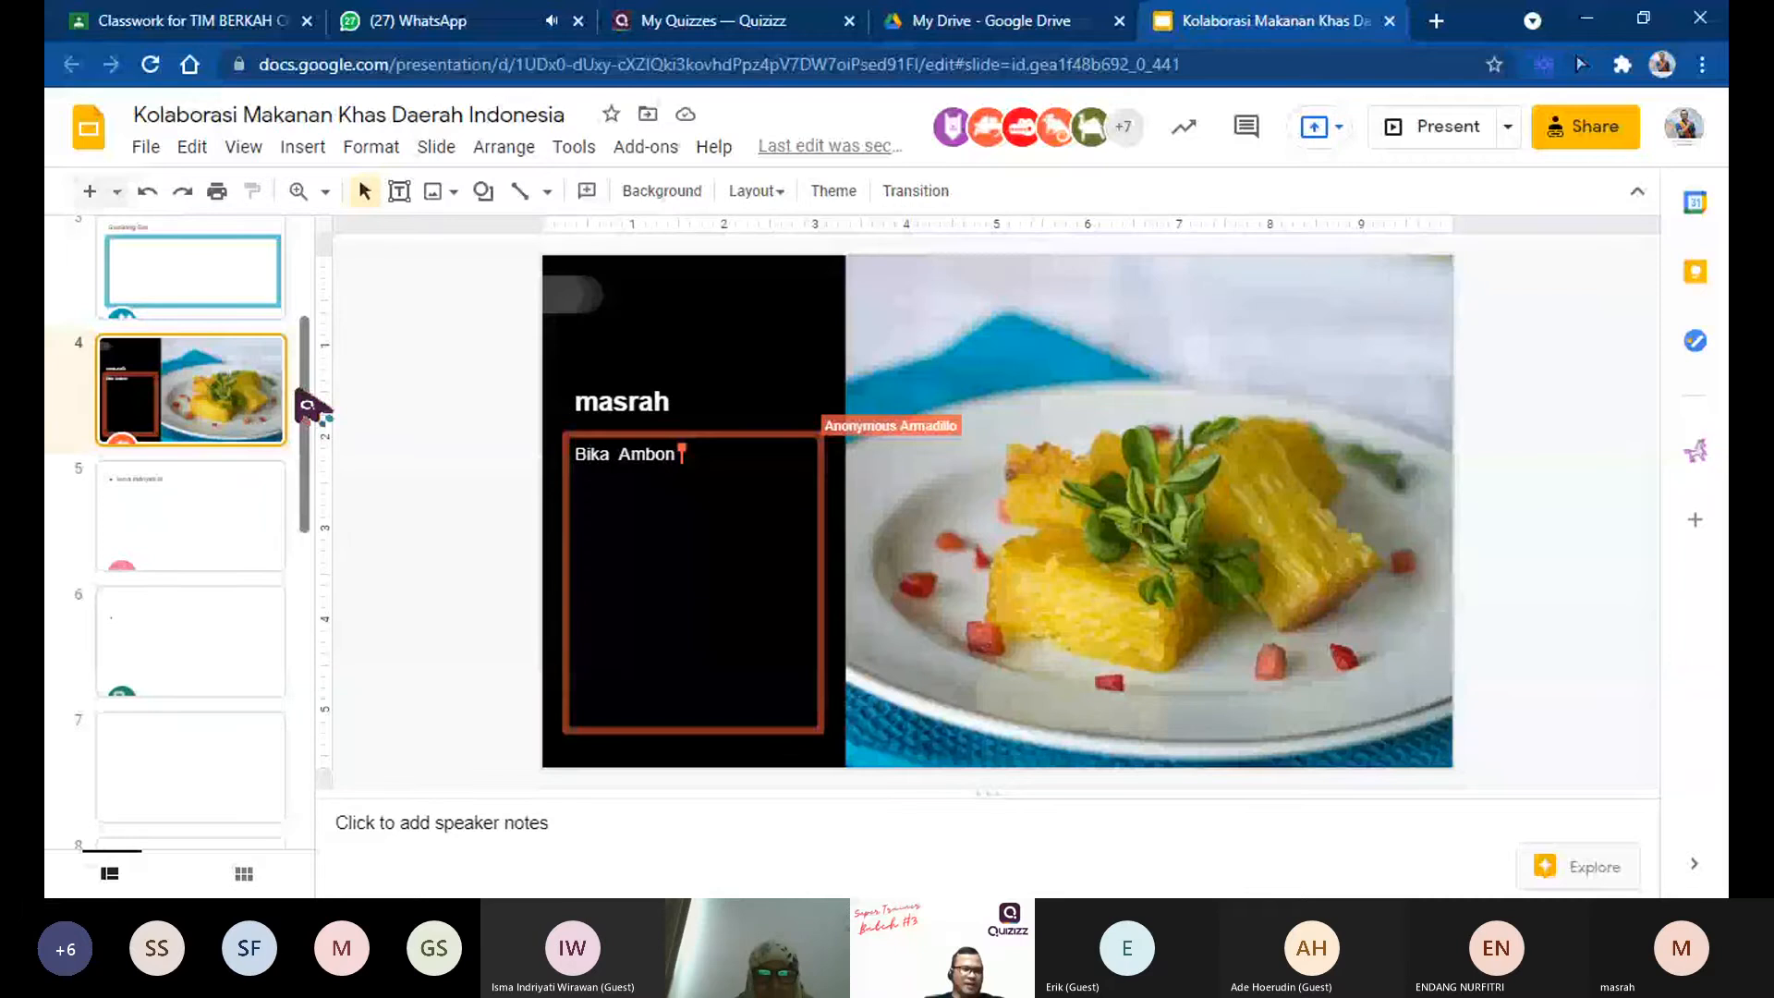
scroll(298, 393, "up", 2)
left_click(192, 386)
left_click(1050, 612)
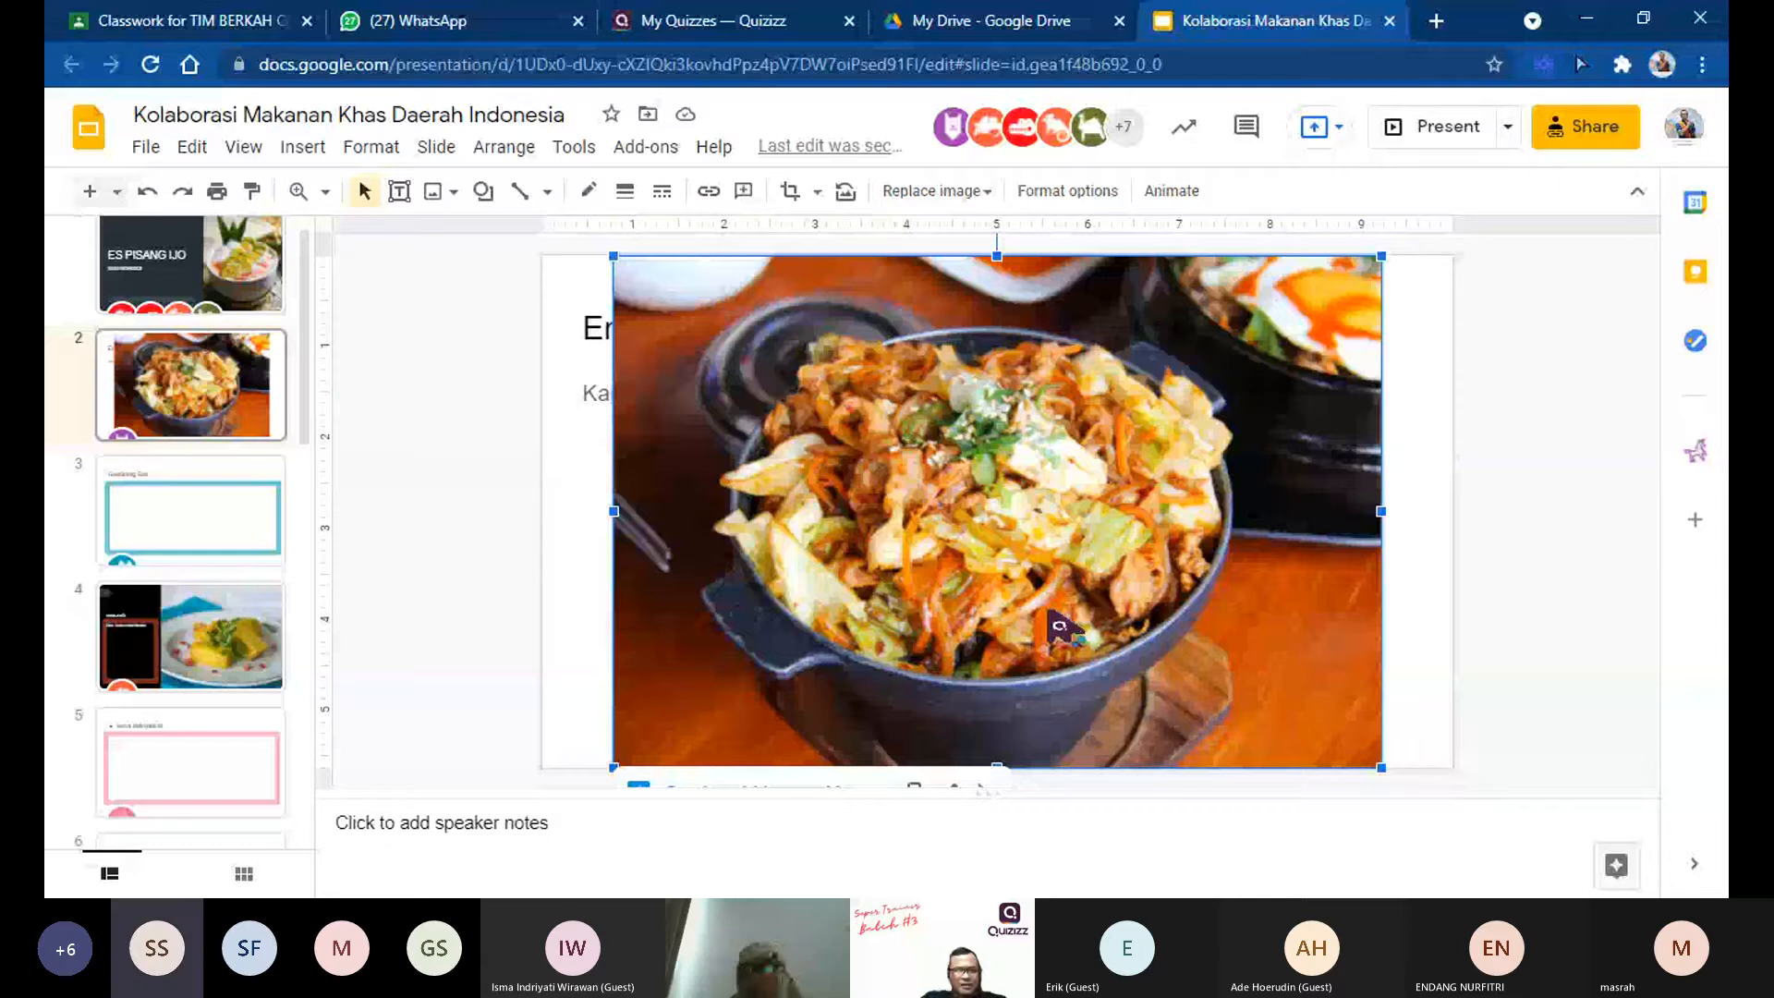
left_click(173, 493)
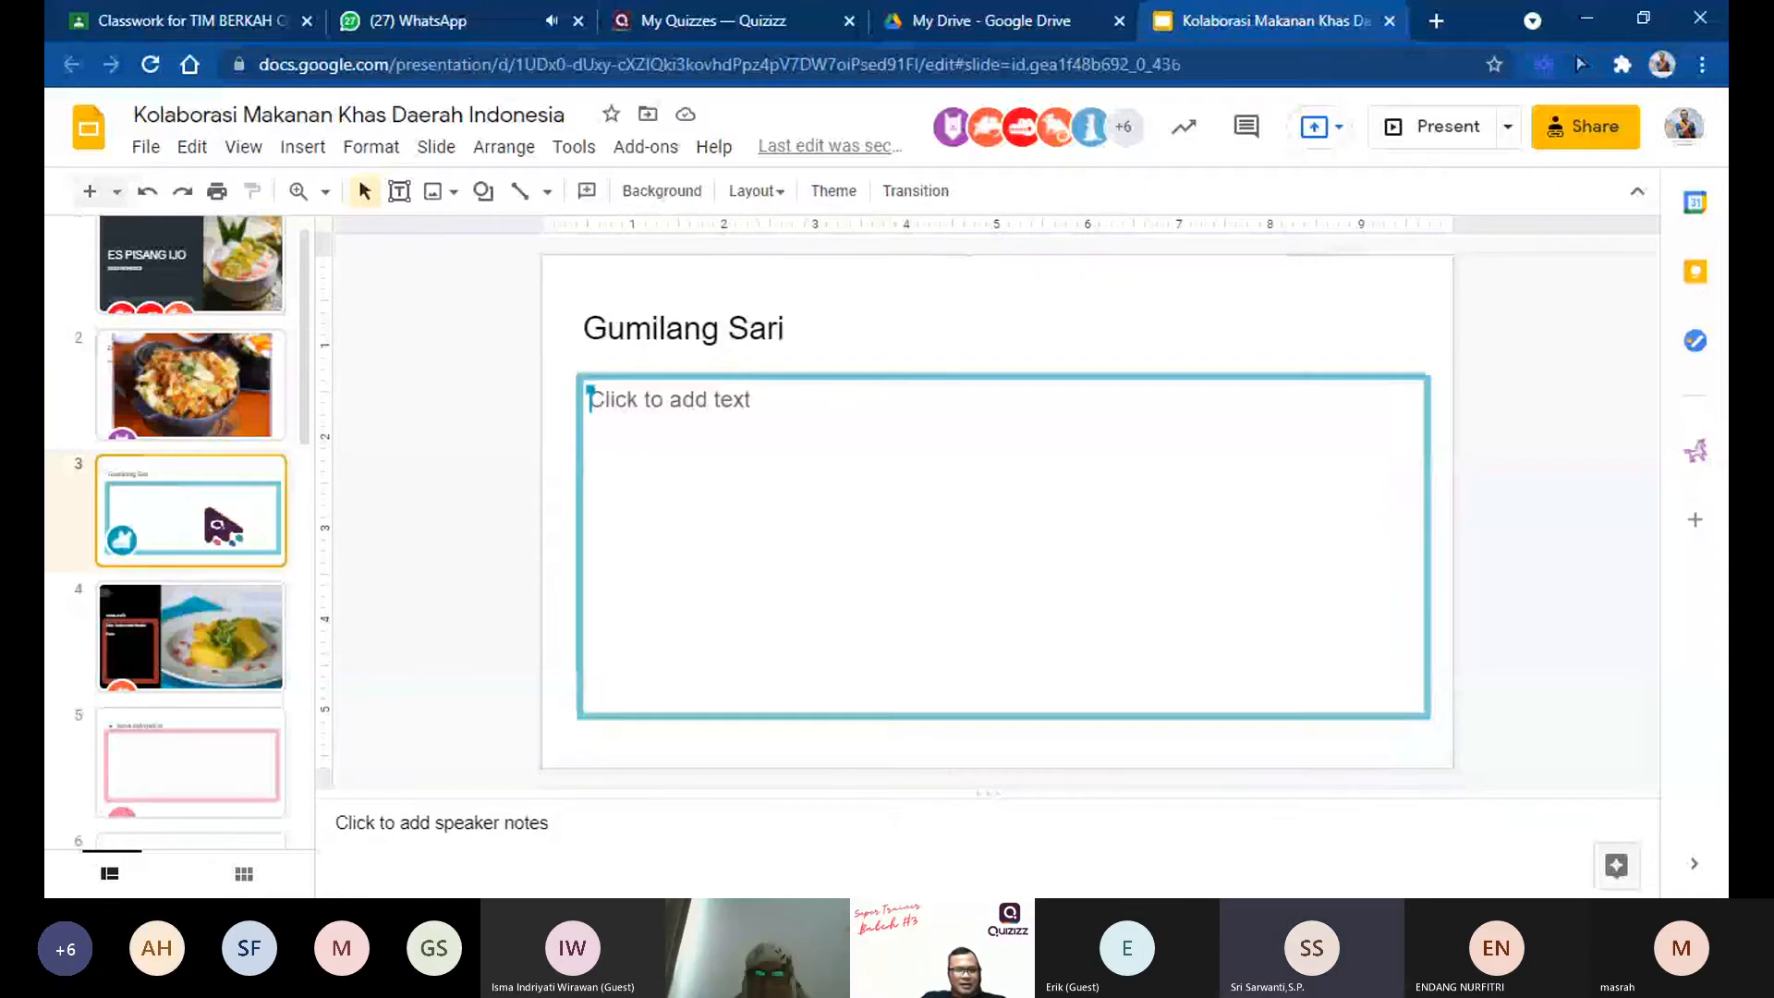
scroll(207, 510, "down", 1)
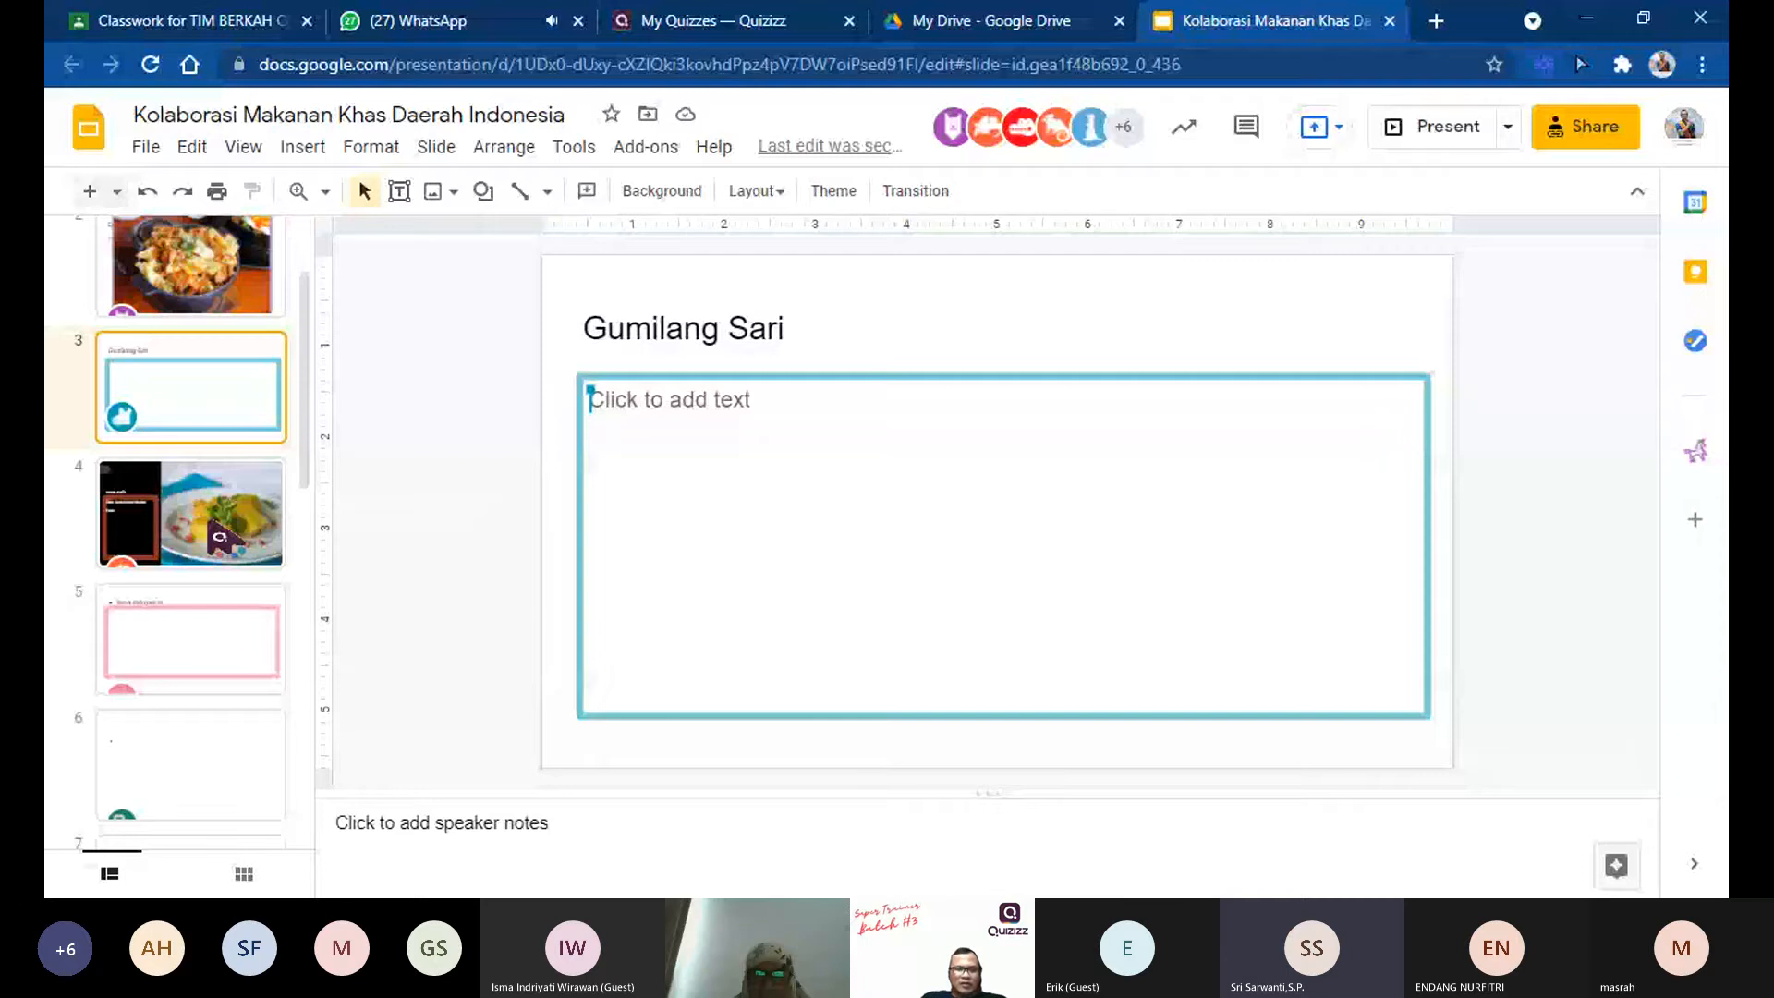
left_click(209, 523)
scroll(209, 527, "down", 1)
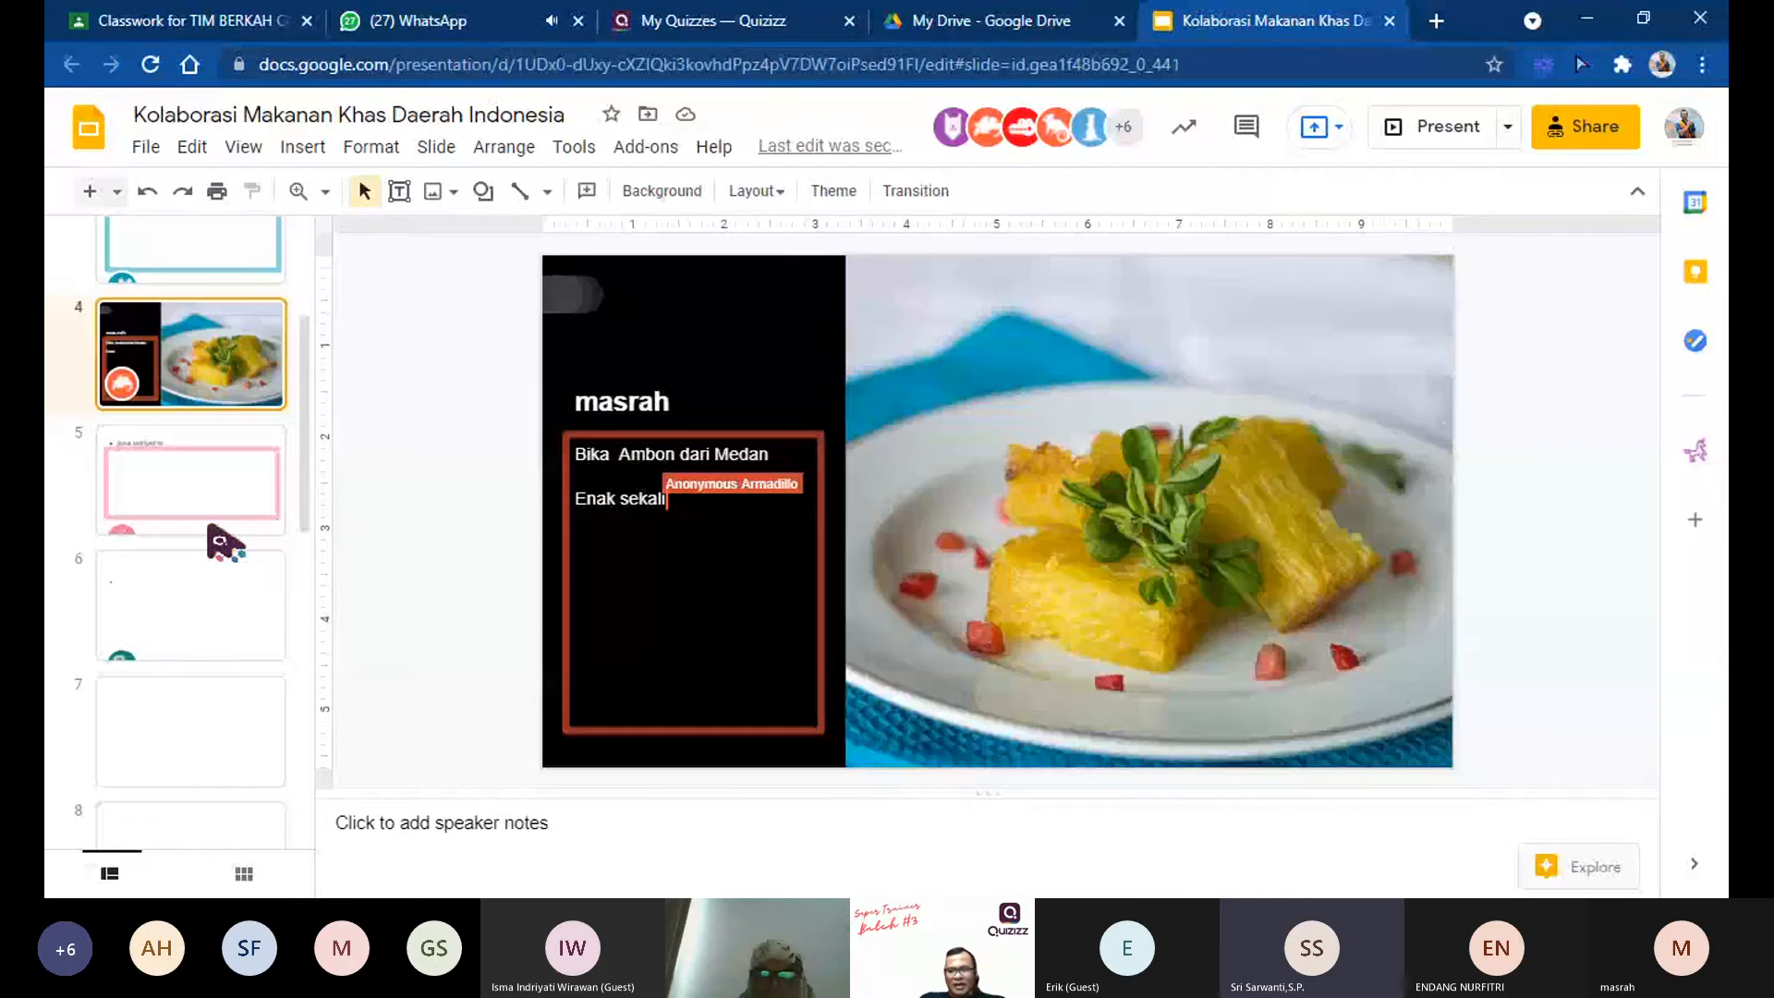
scroll(224, 545, "up", 2)
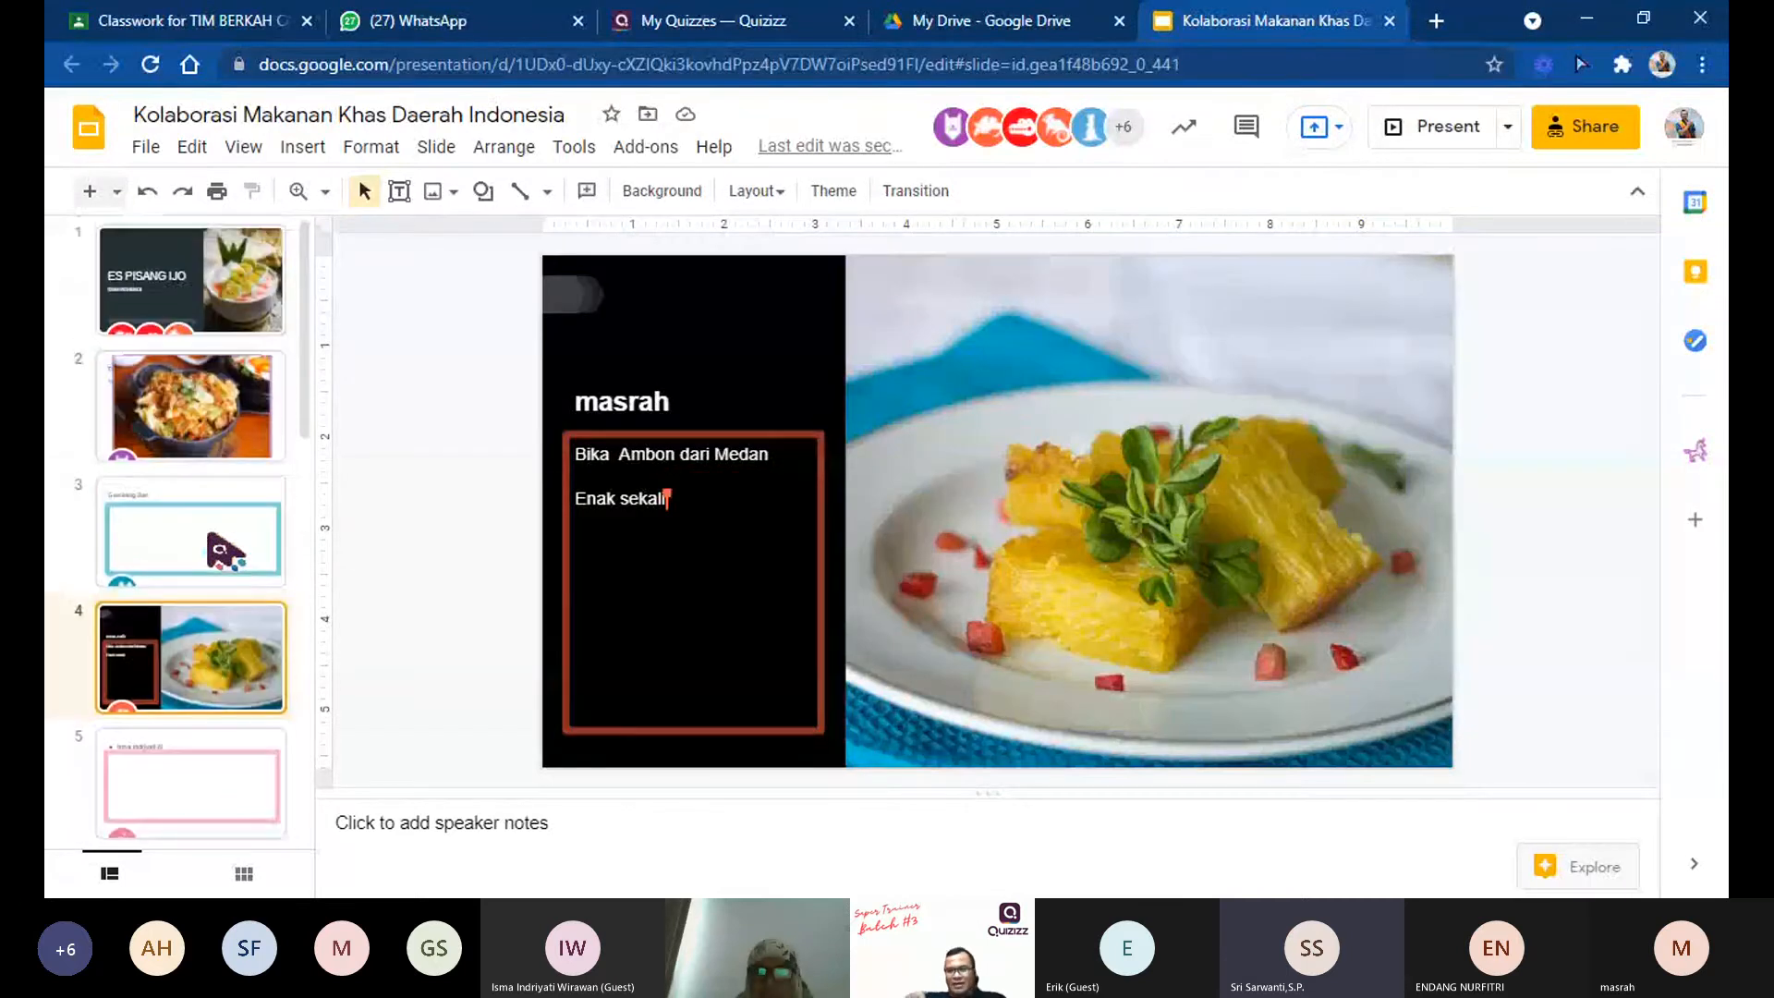
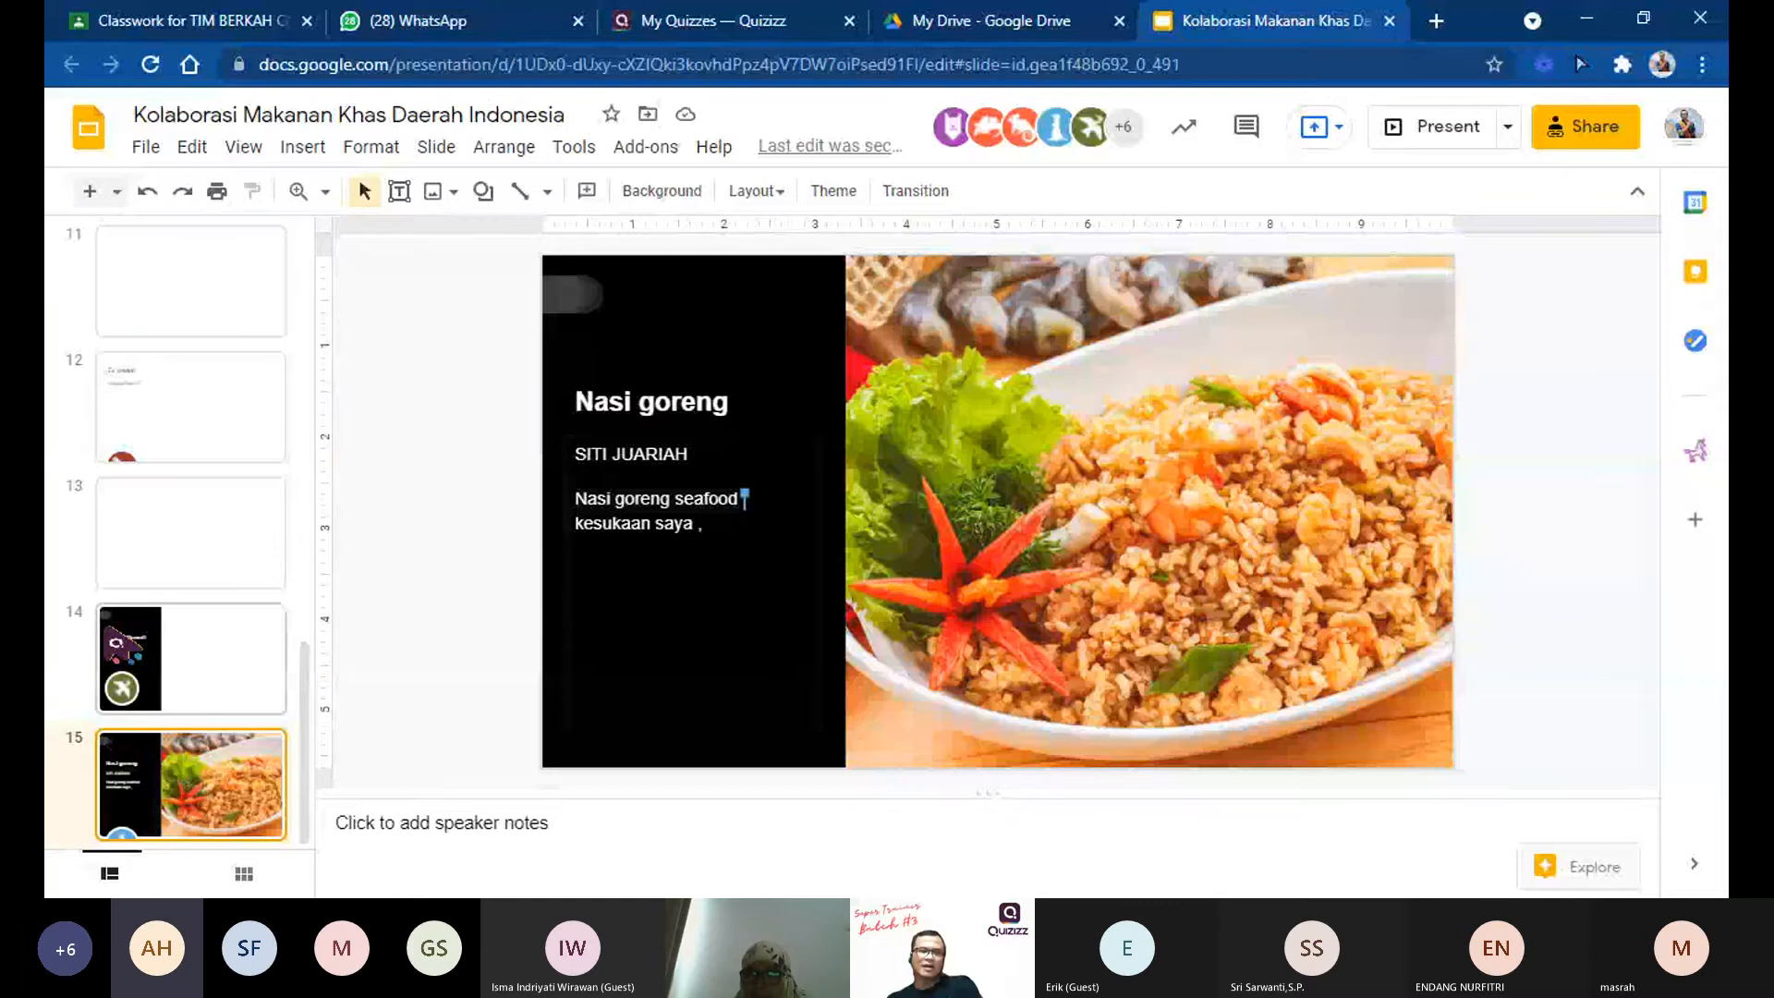
Step: Review the participant's contribution on slide 14, and return to the "ES PISANG IJO" slide at the start of the presentation
left_click(106, 628)
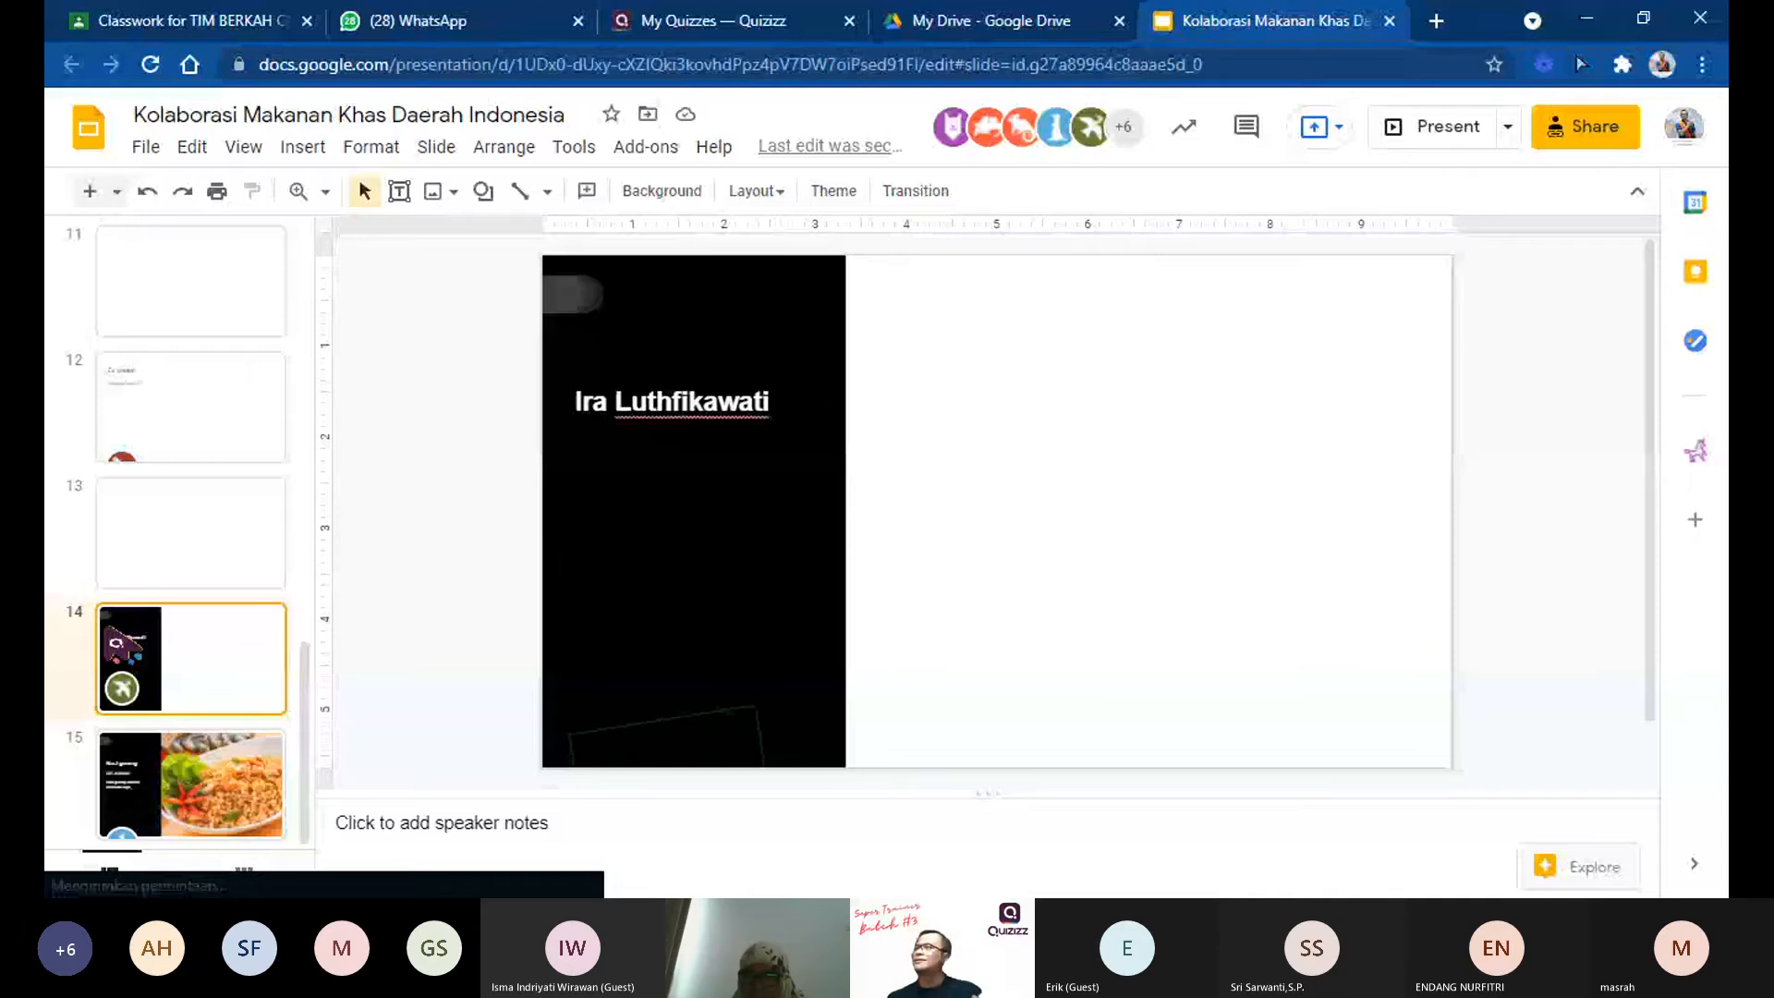
scroll(106, 629, "up", 12)
left_click(132, 297)
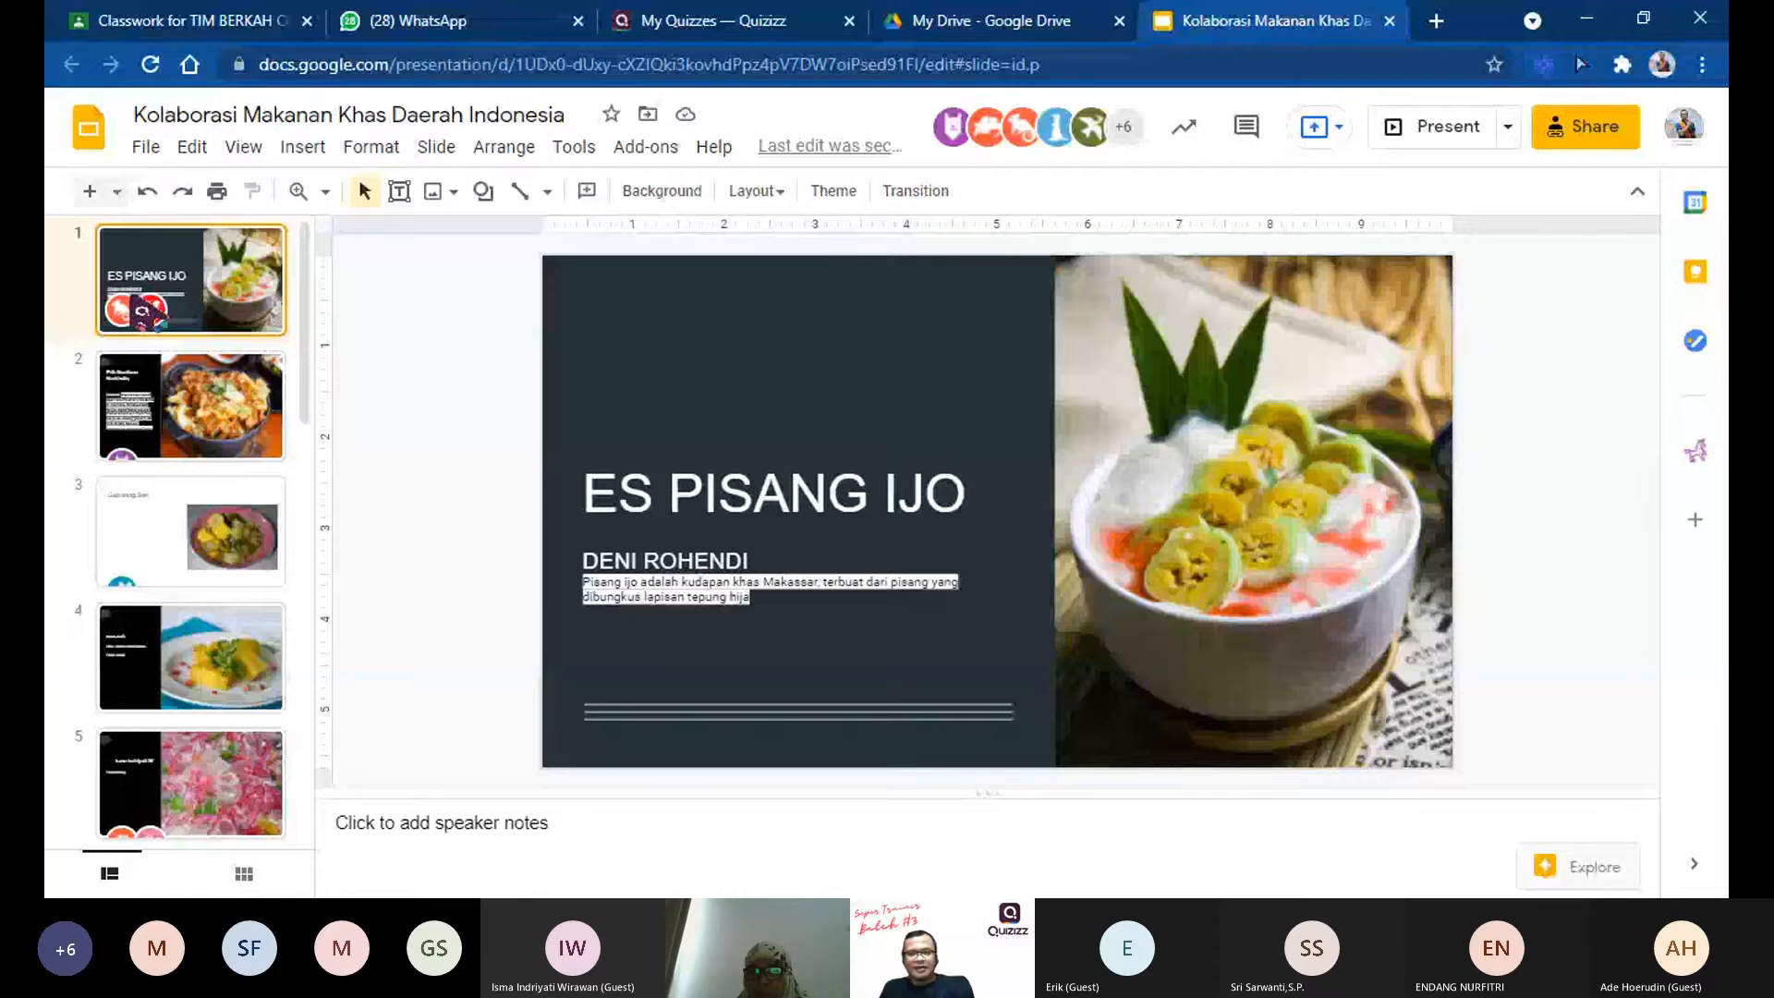
Step: Browse the automatically created Explore layout suggestions for slide 3, and close them without applying a layout
left_click(1578, 867)
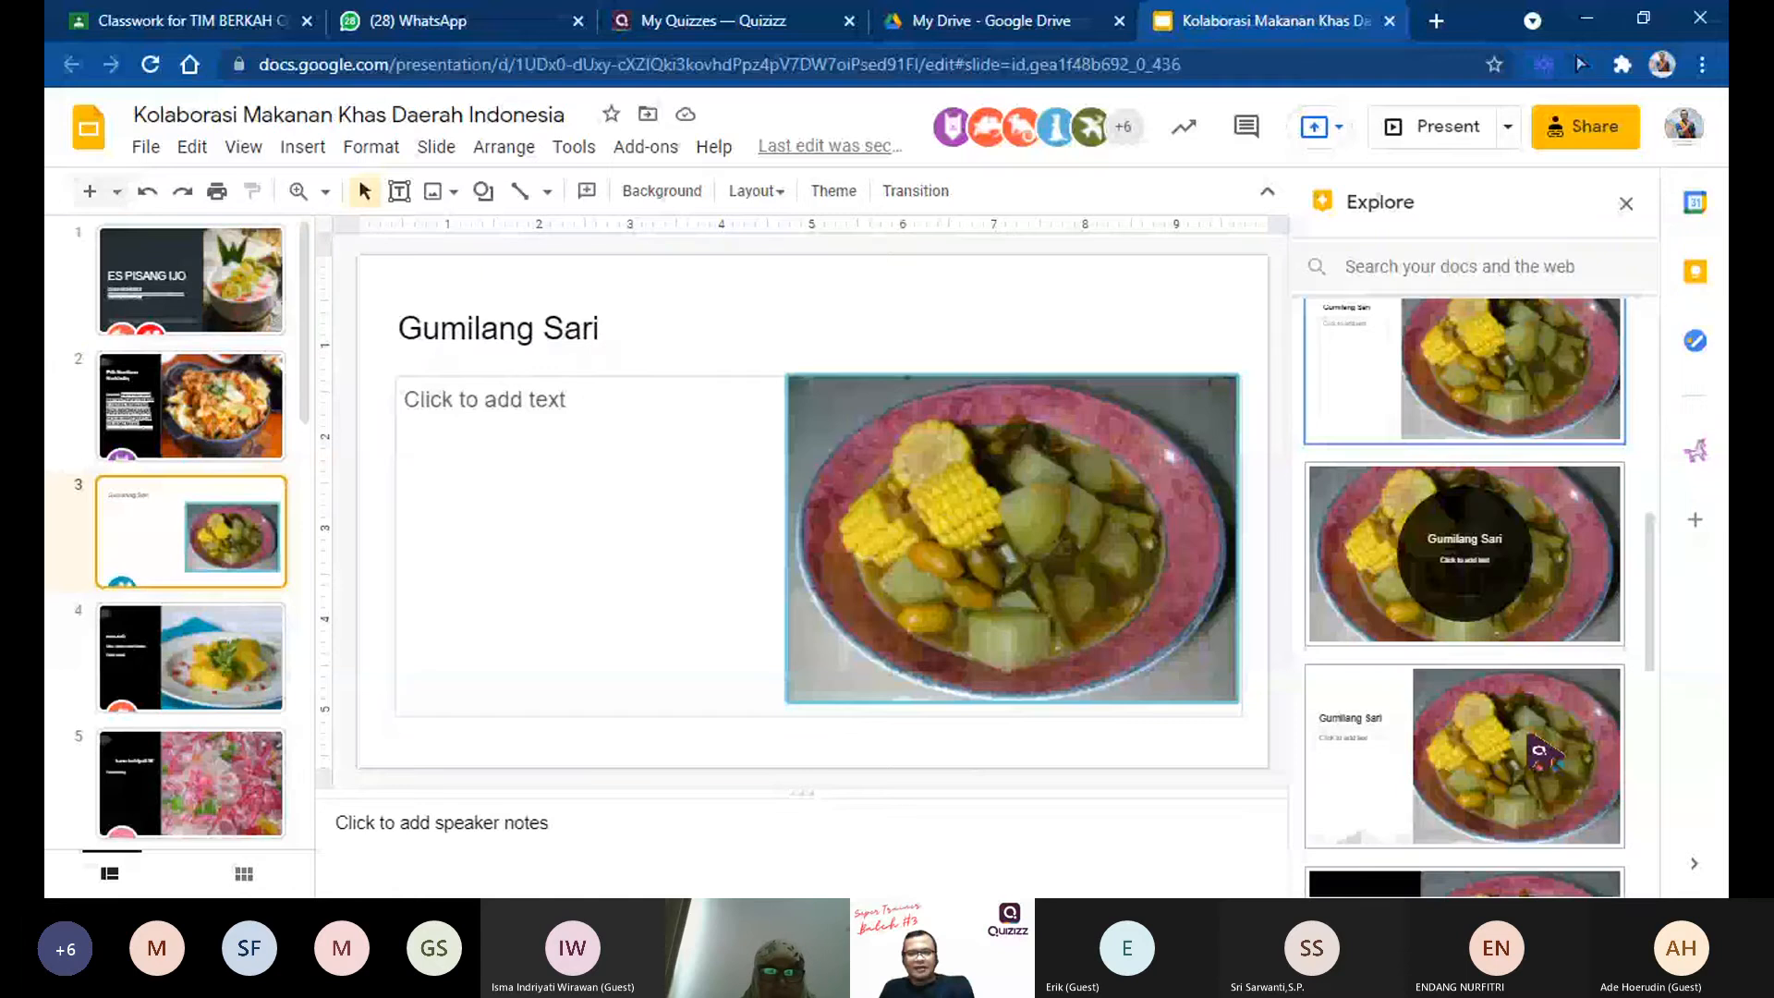
scroll(1532, 744, "down", 2)
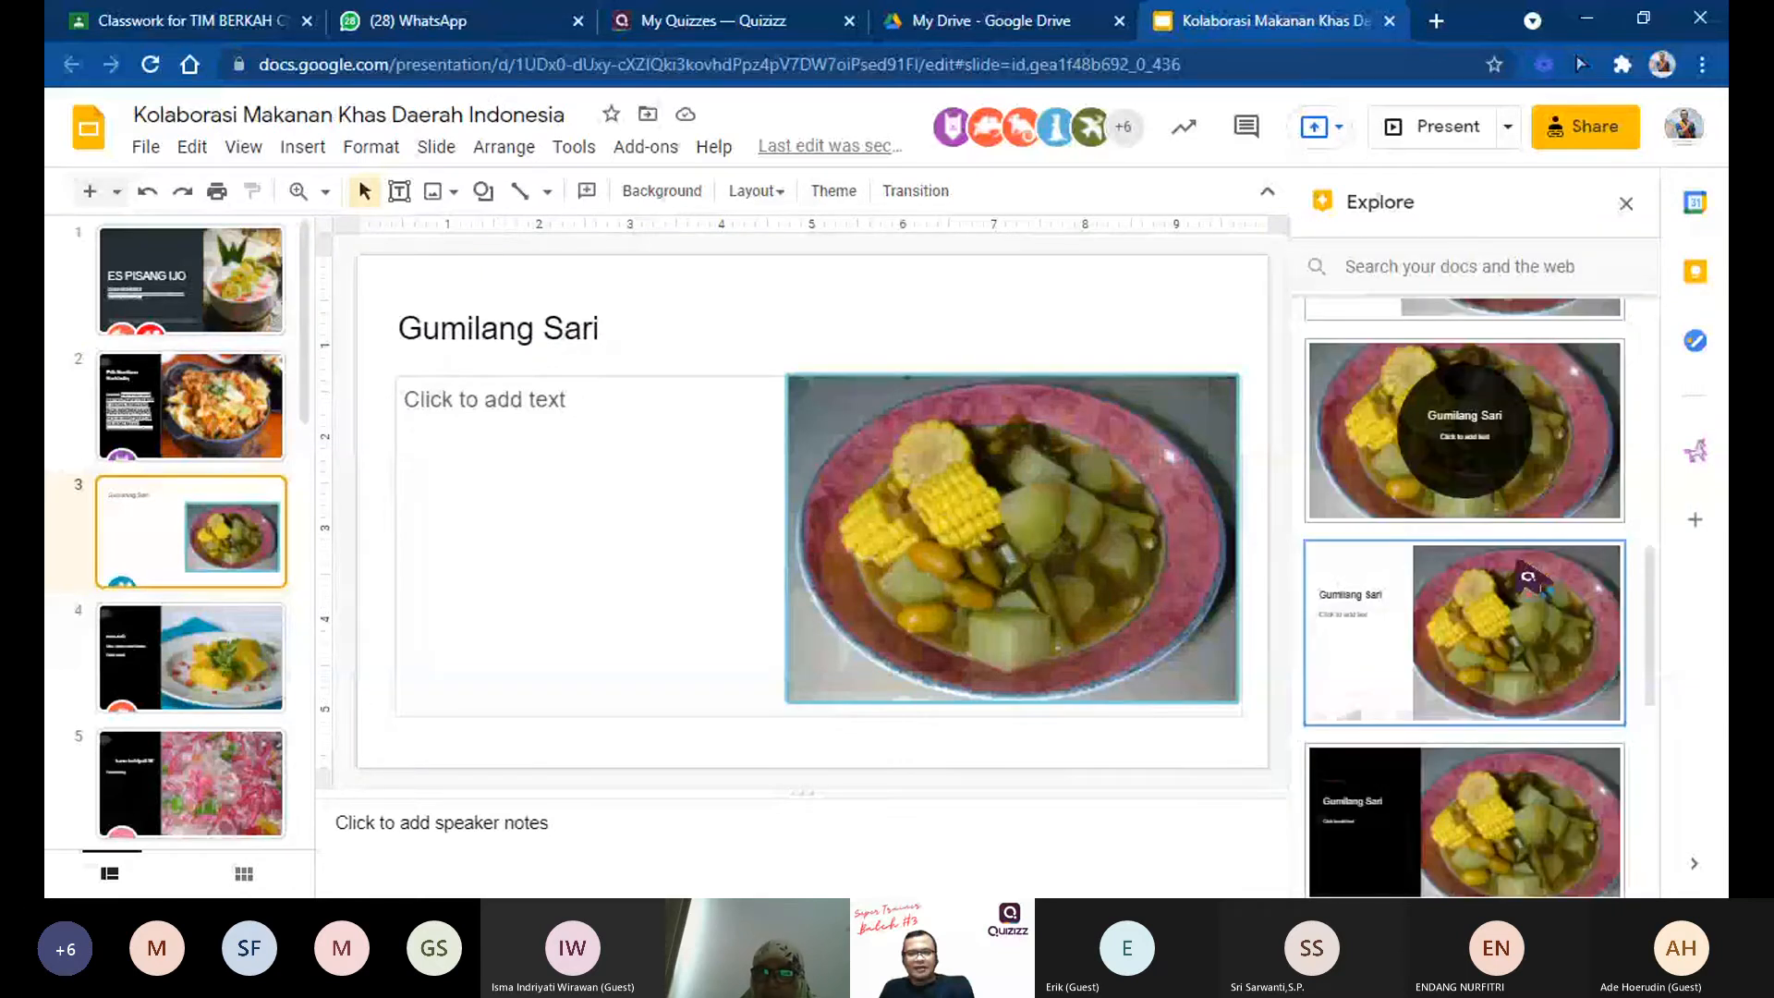
scroll(1530, 577, "down", 5)
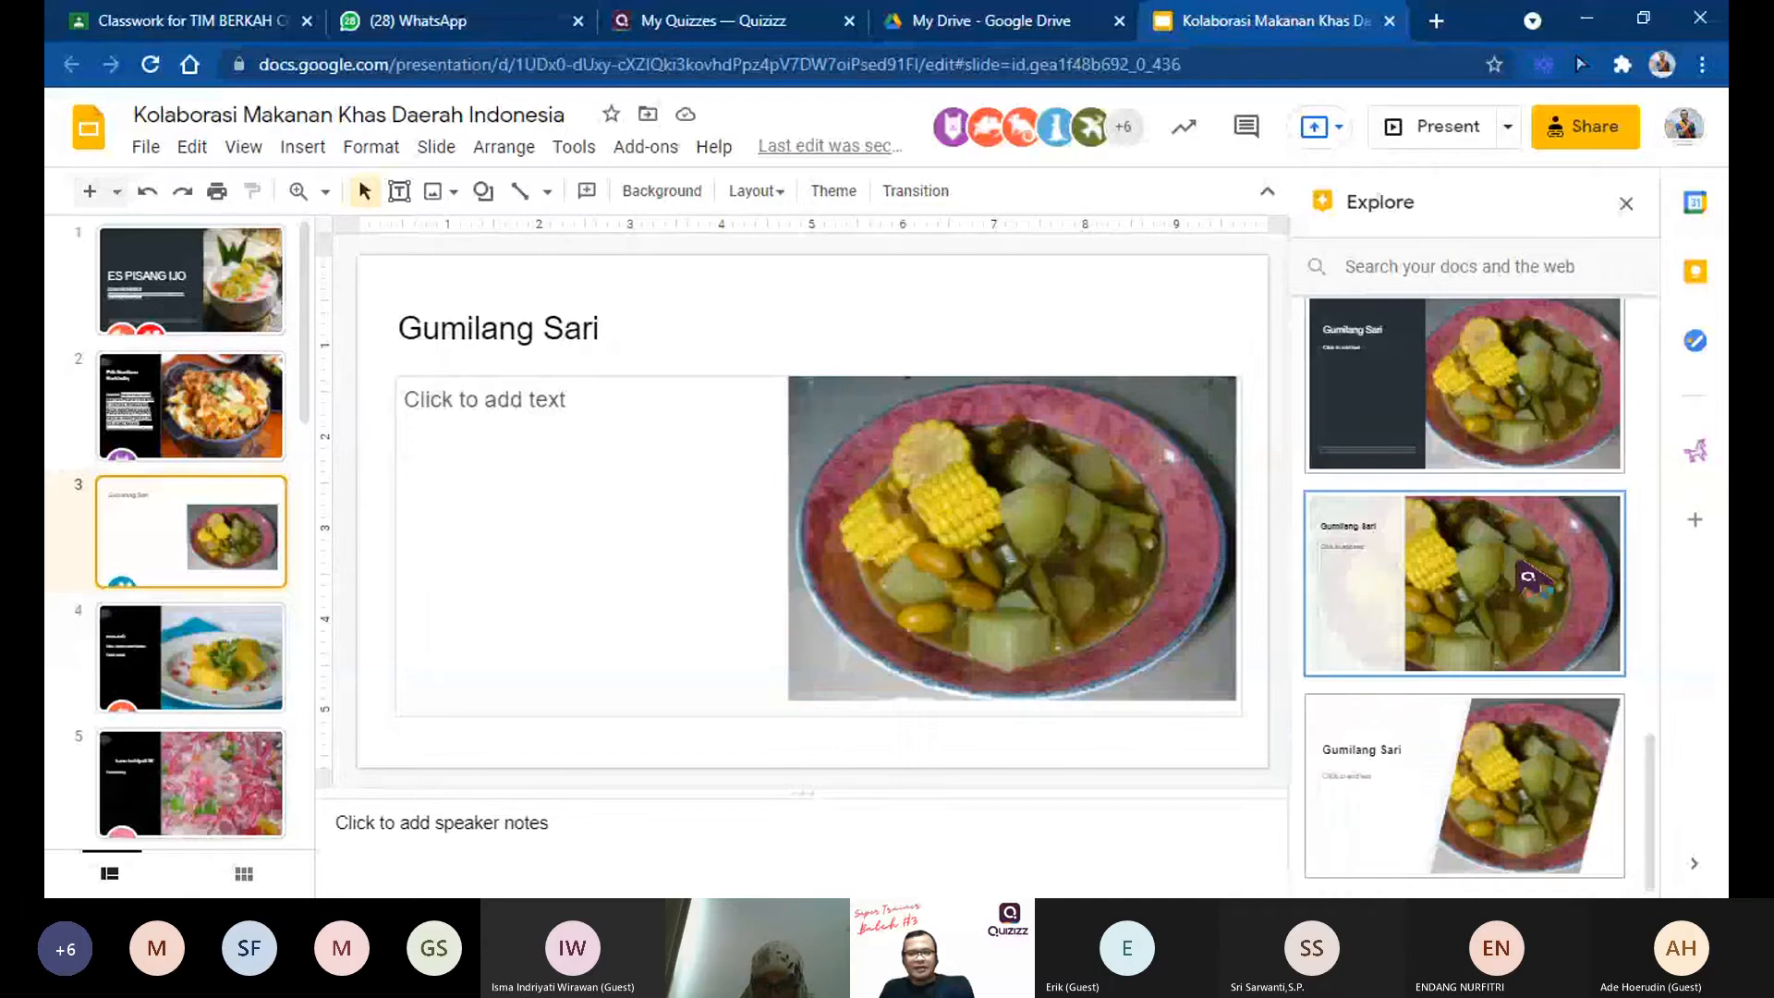
scroll(1529, 578, "up", 5)
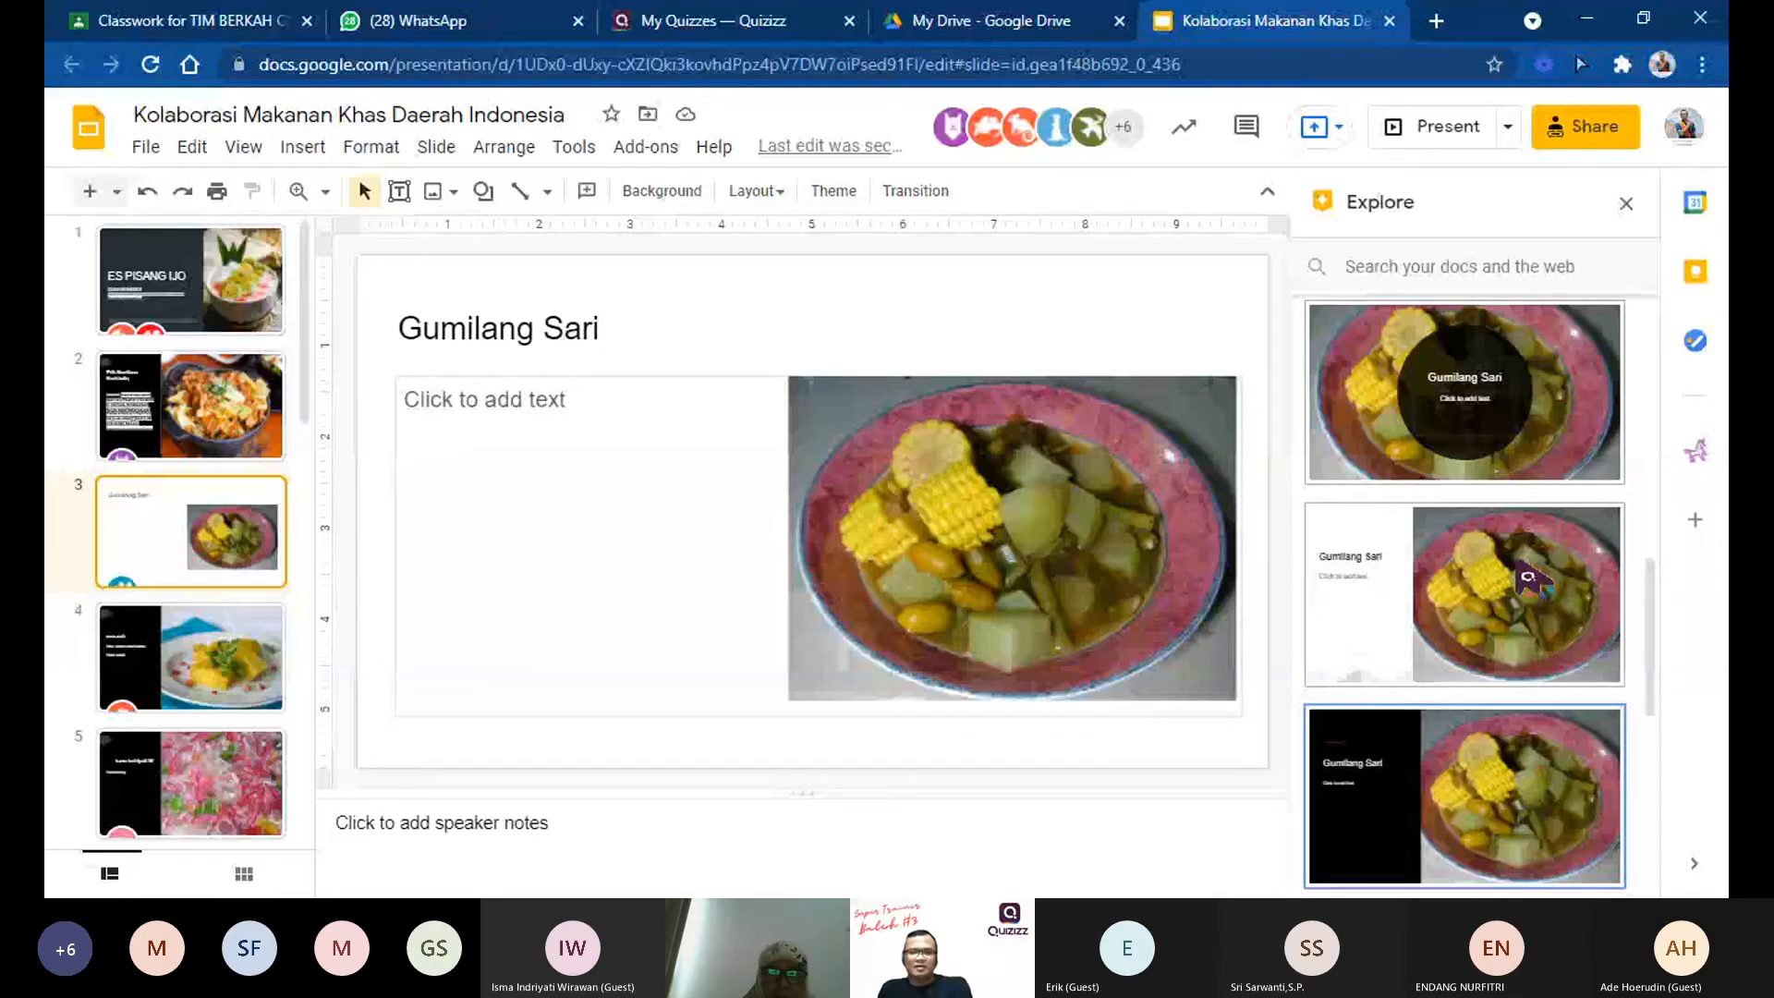
scroll(1370, 476, "up", 1)
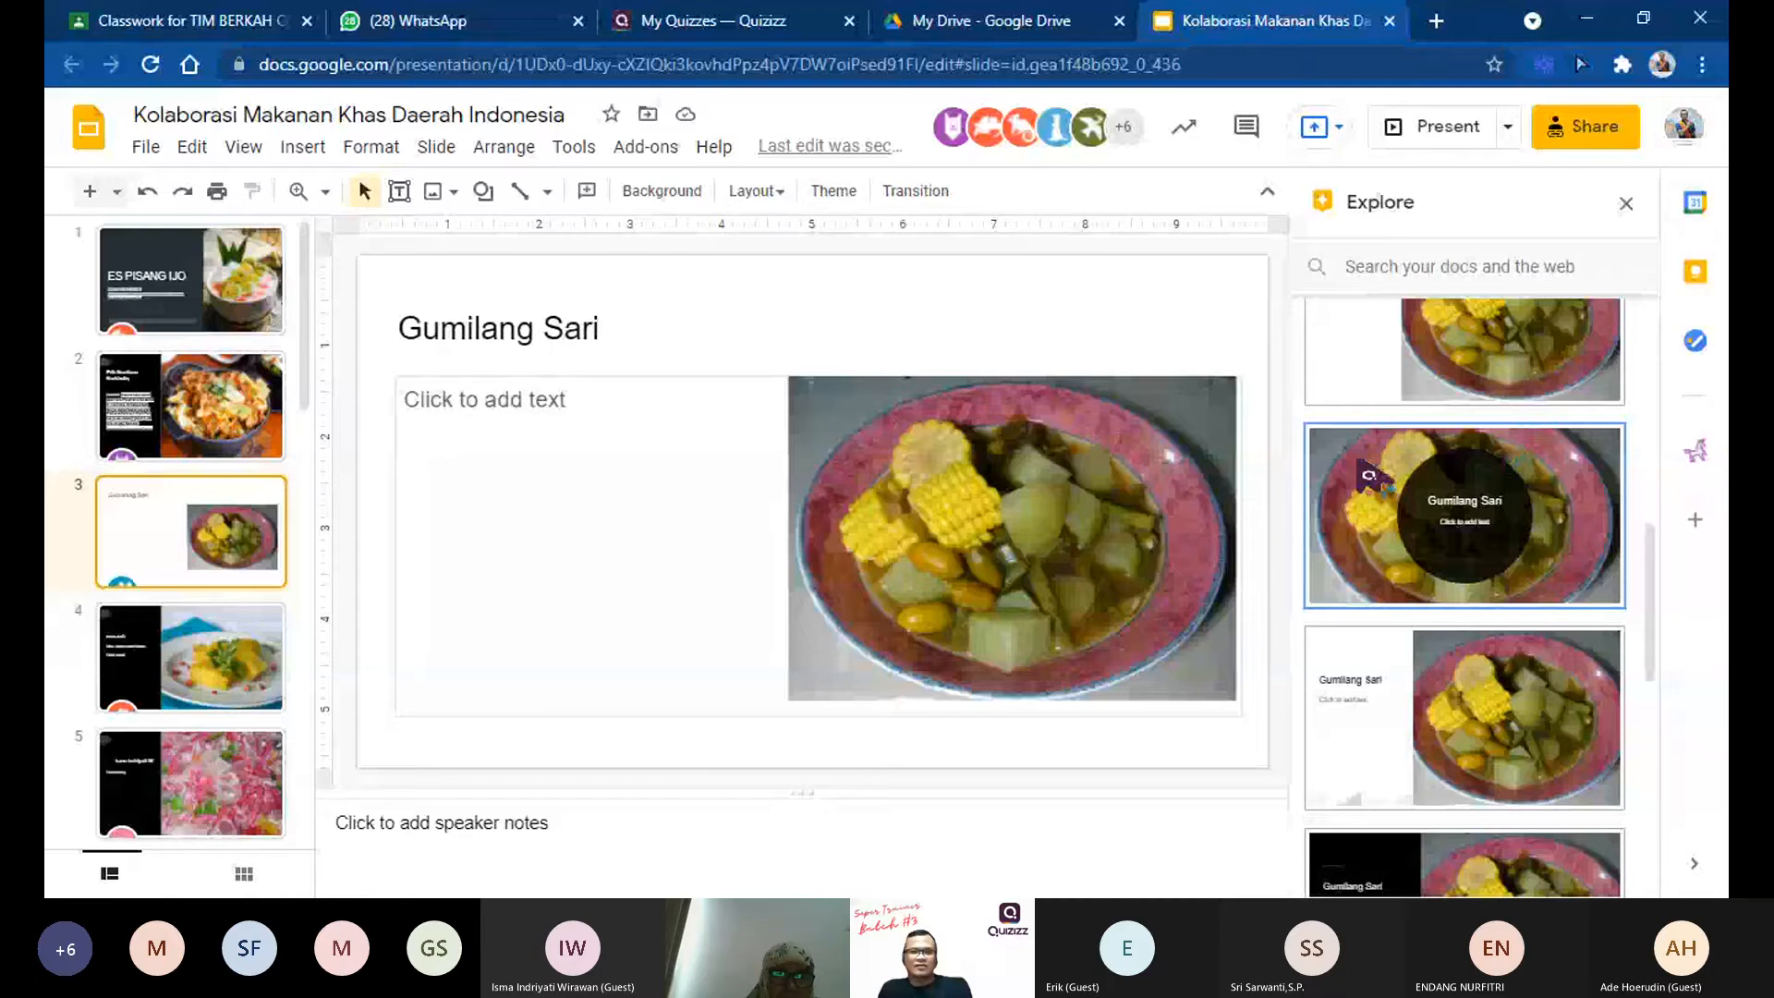
scroll(1370, 476, "up", 7)
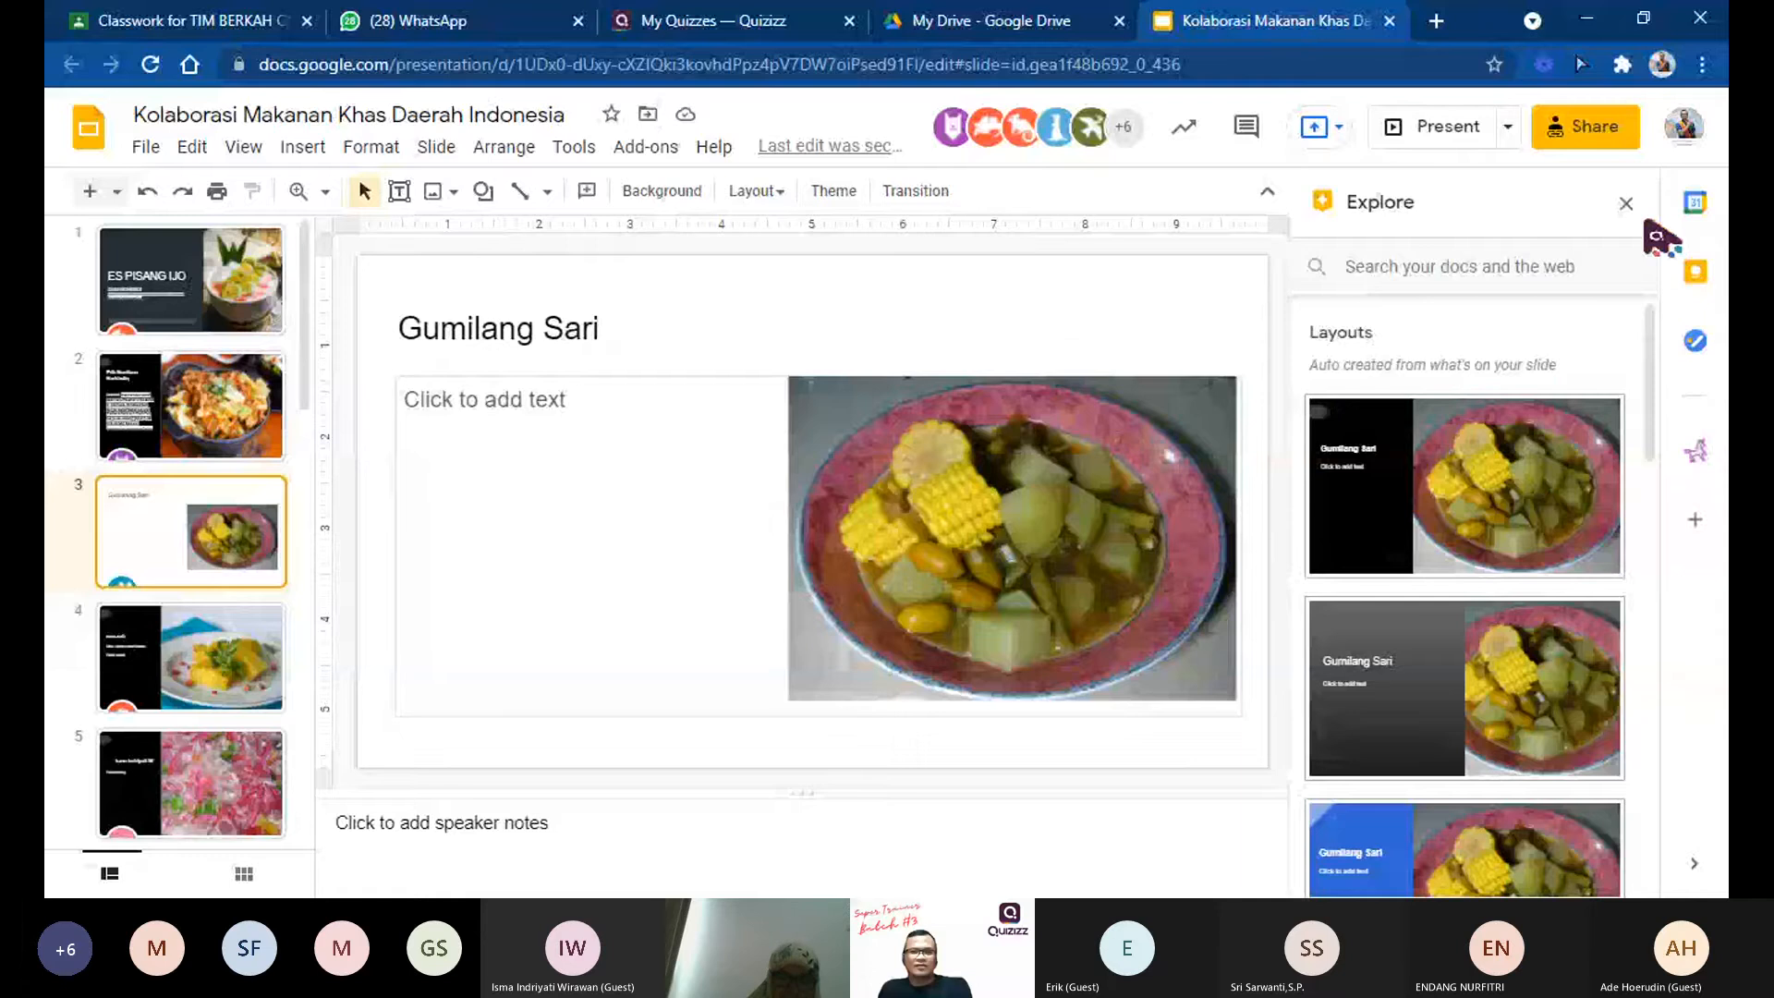
left_click(1627, 202)
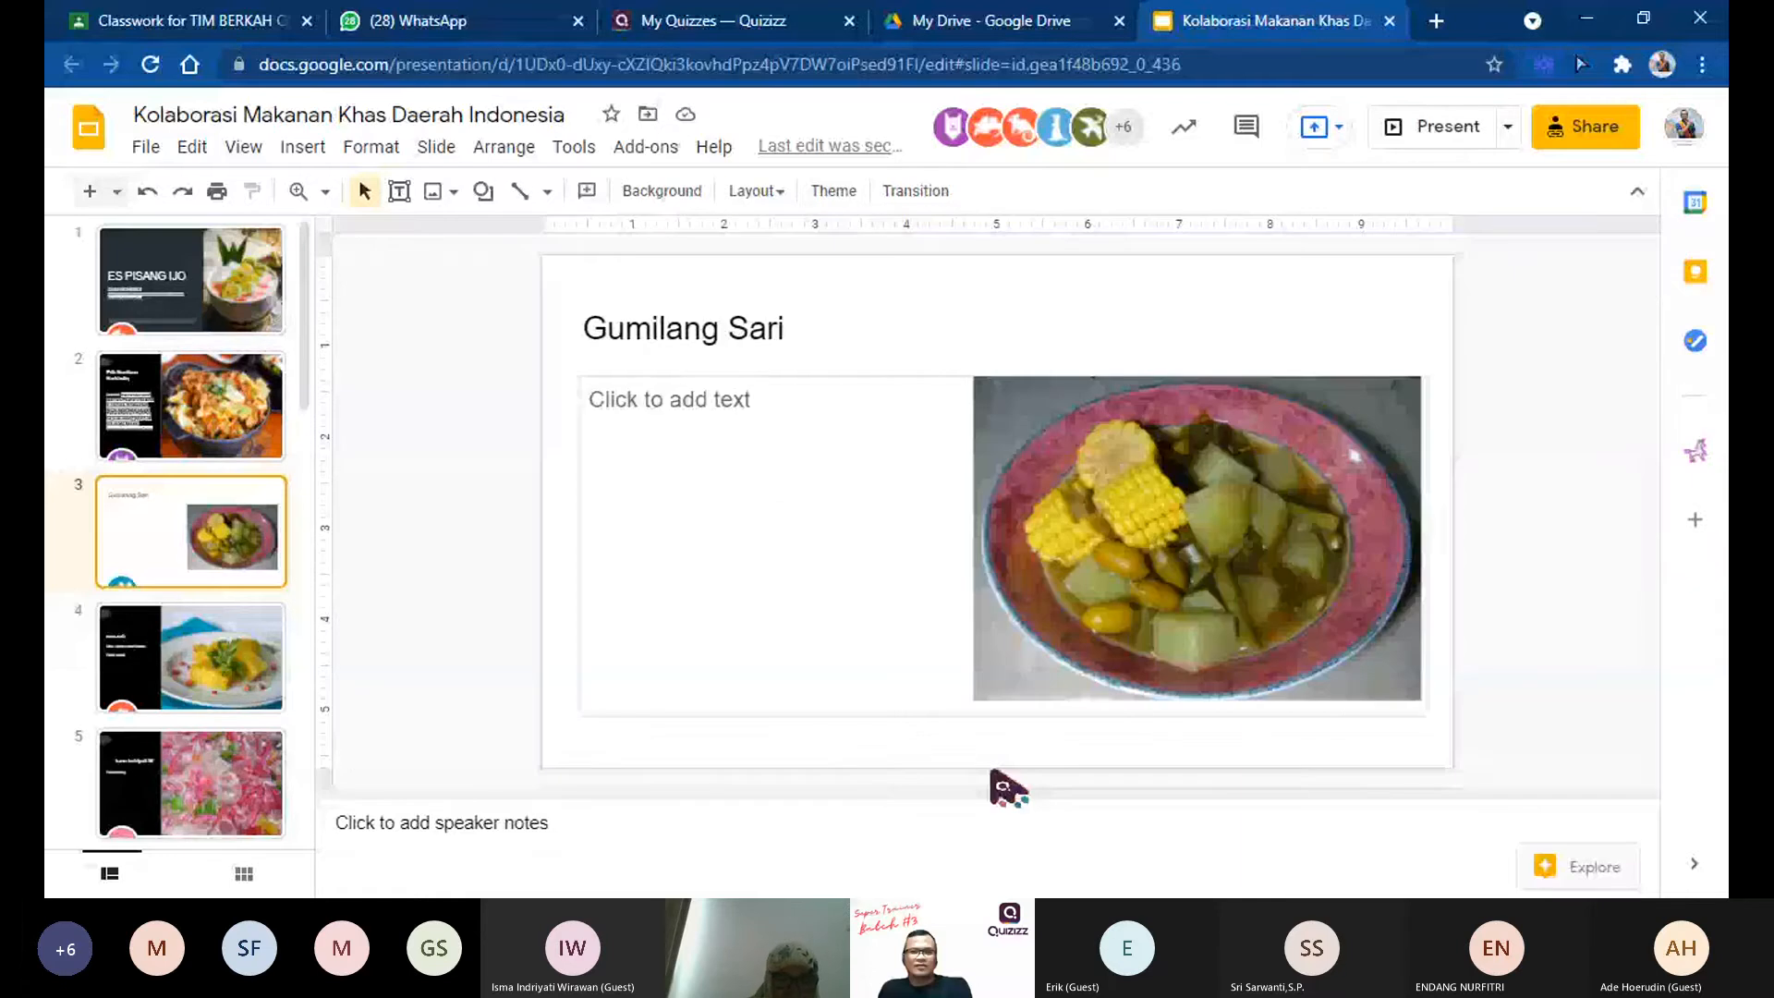
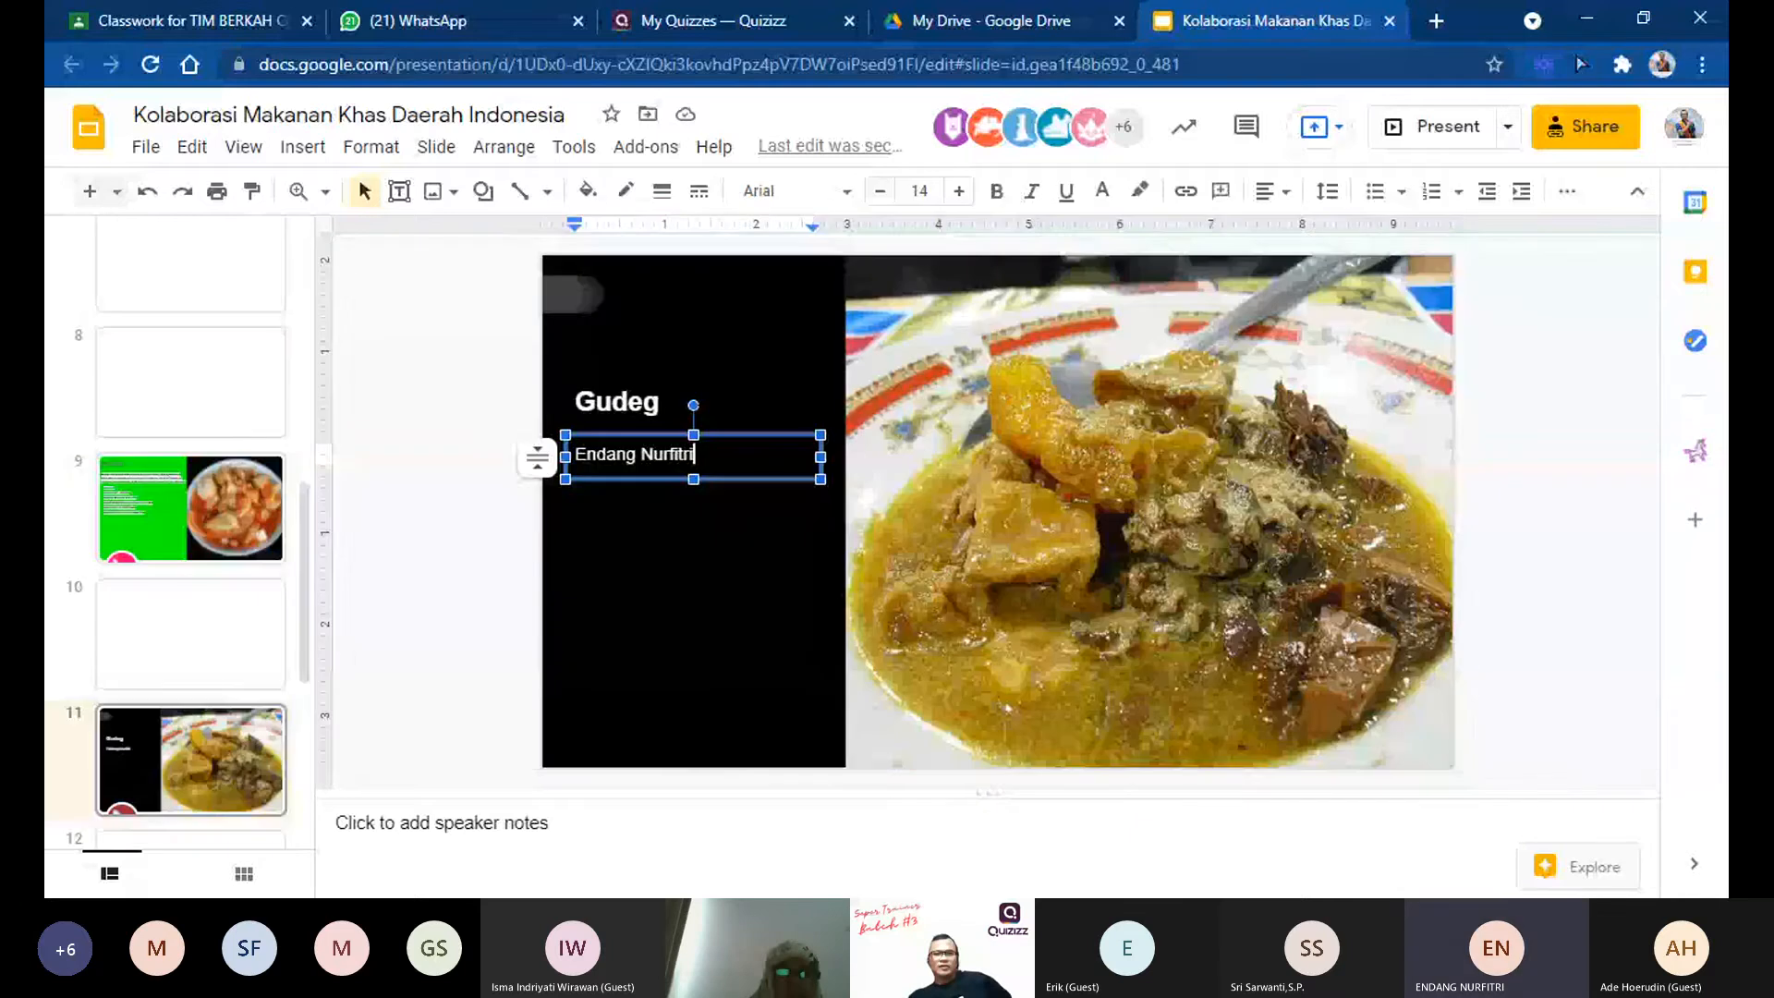
Step: Search Explore for "gudeg" alongside the Gudeg slide, and browse the web results for the dish
left_click(1582, 873)
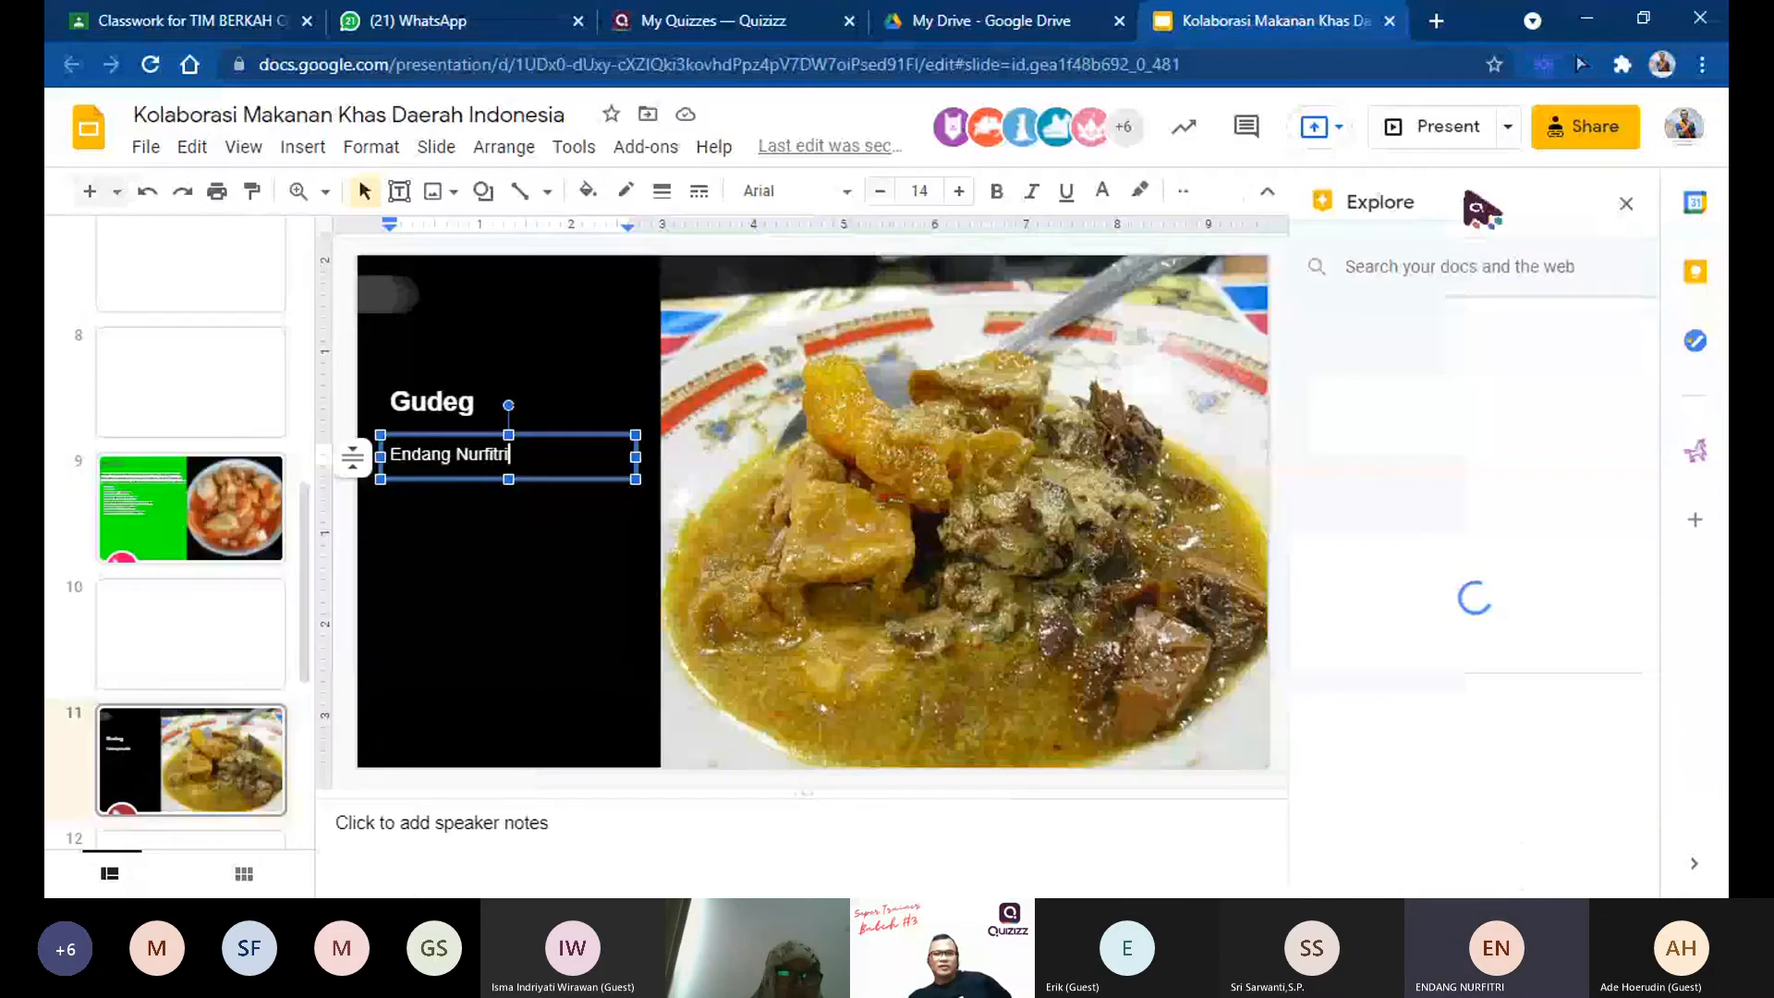
left_click(1471, 277)
type("gudeg")
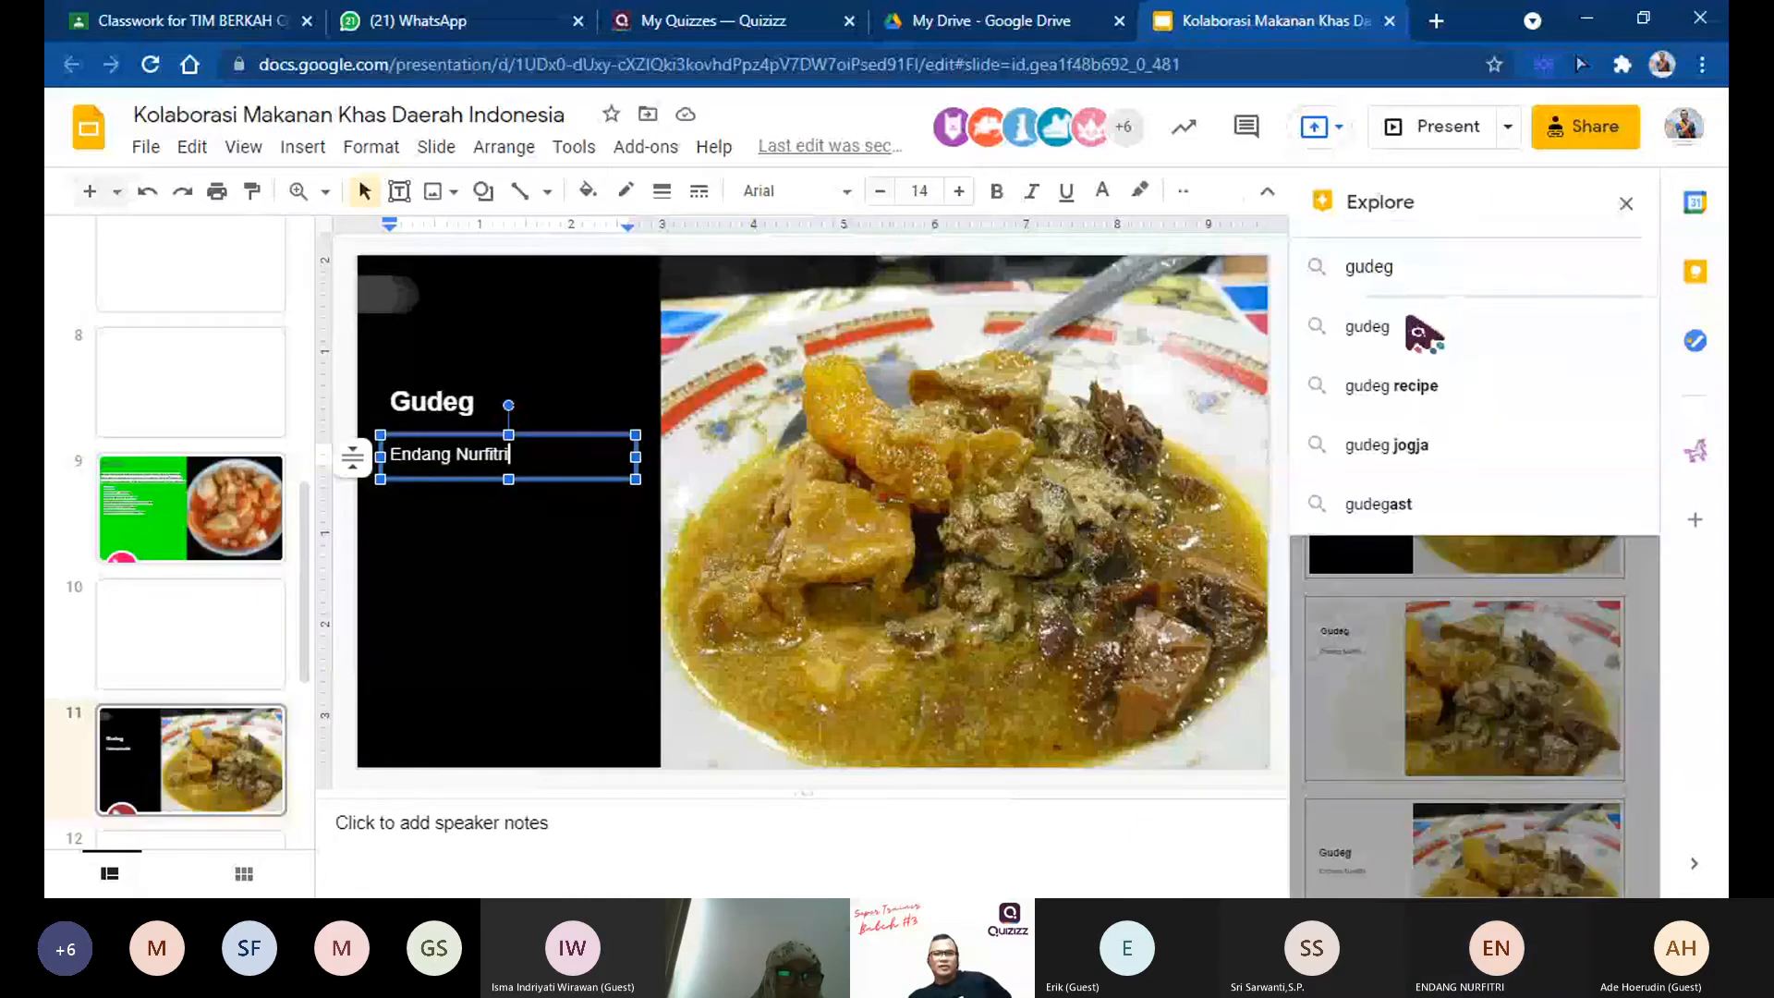
left_click(1409, 328)
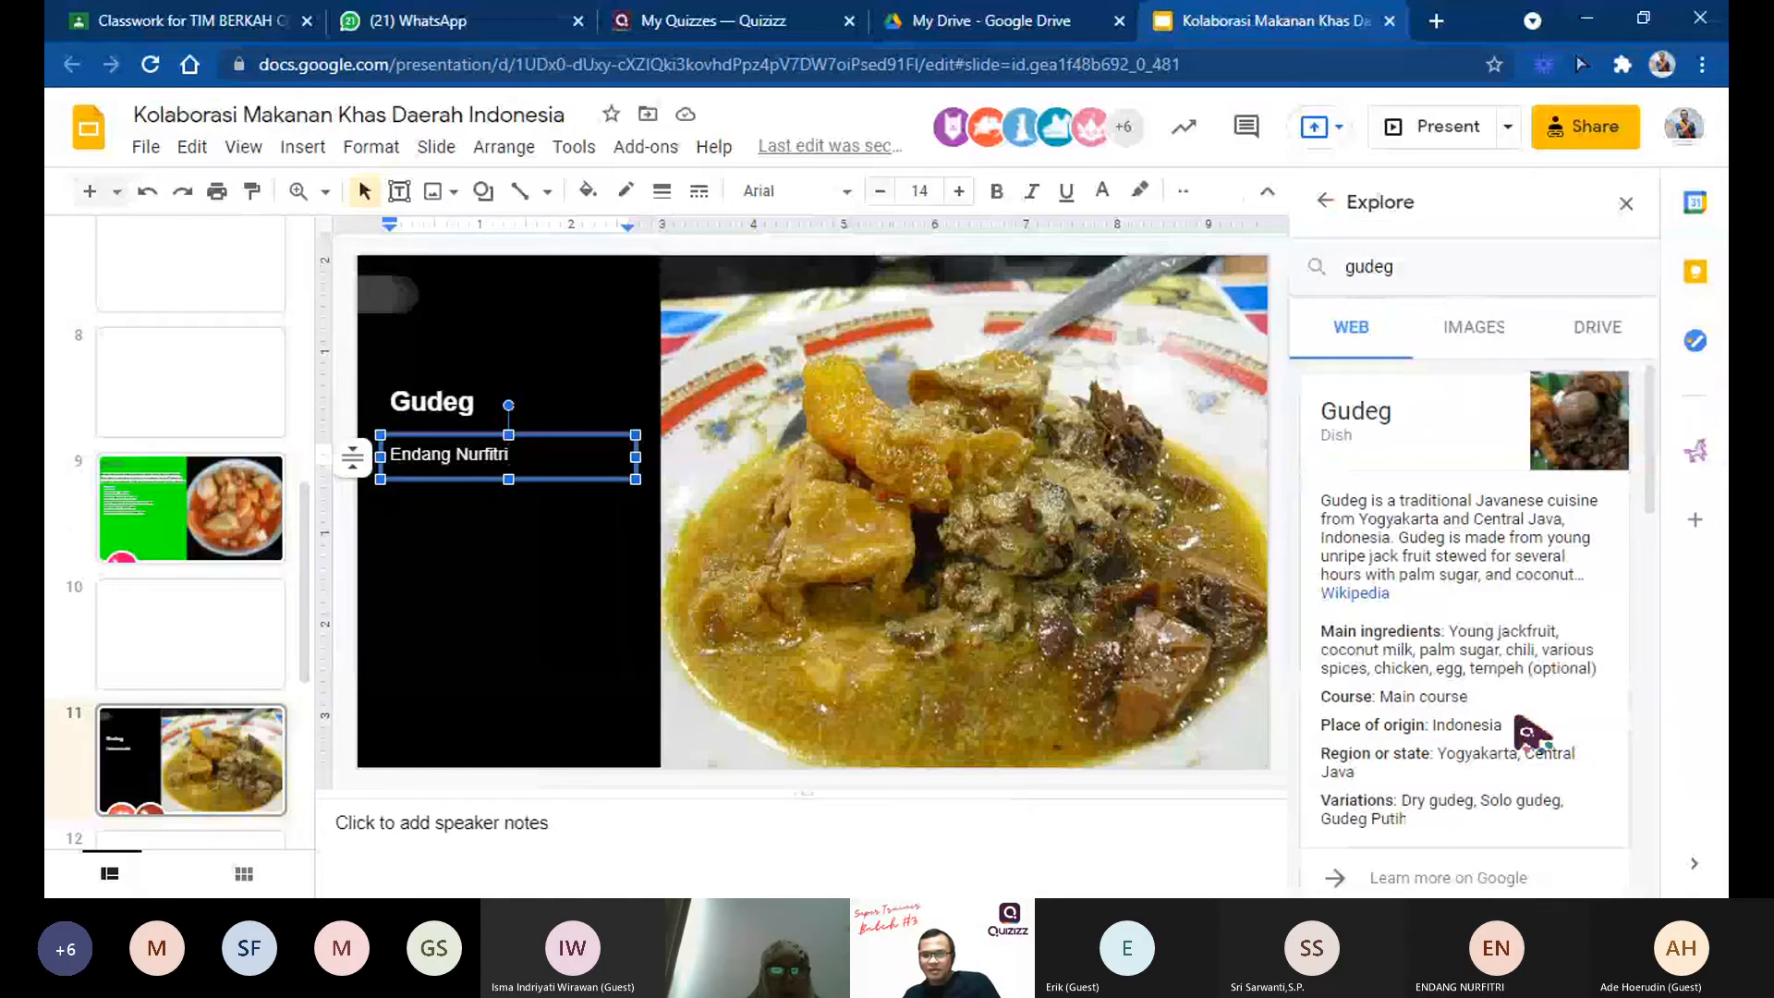
scroll(1529, 733, "down", 5)
scroll(1537, 744, "down", 3)
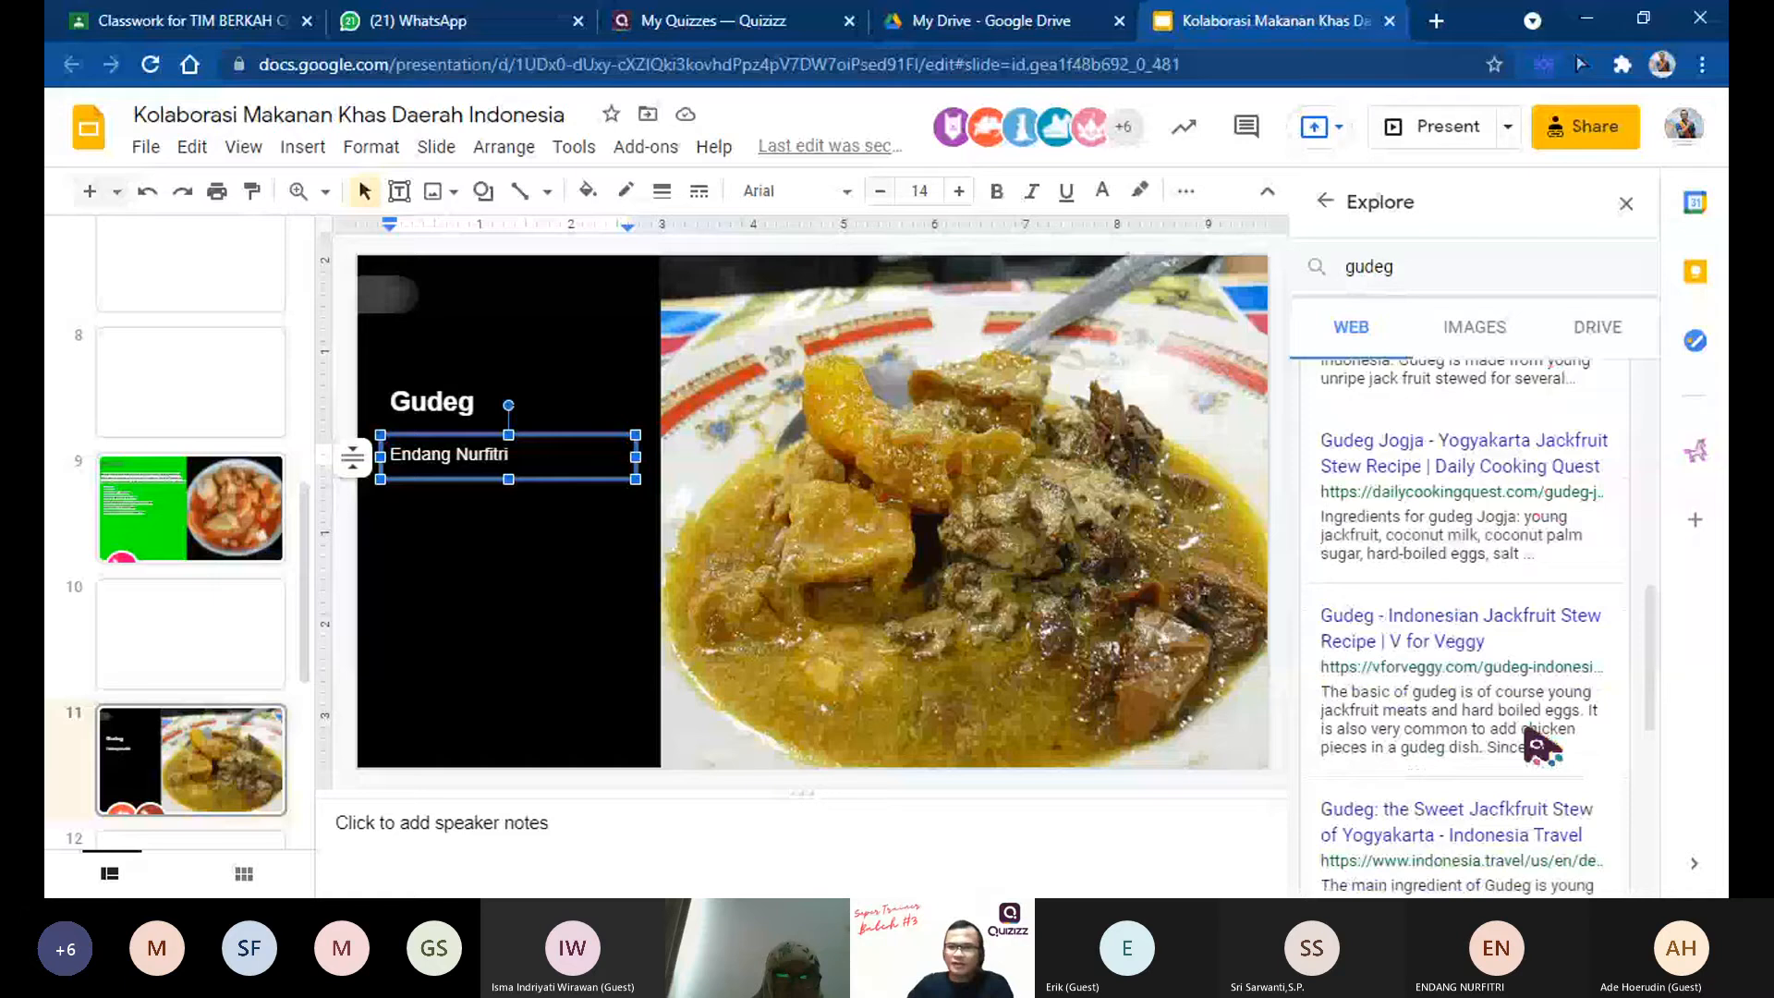
scroll(1536, 744, "down", 2)
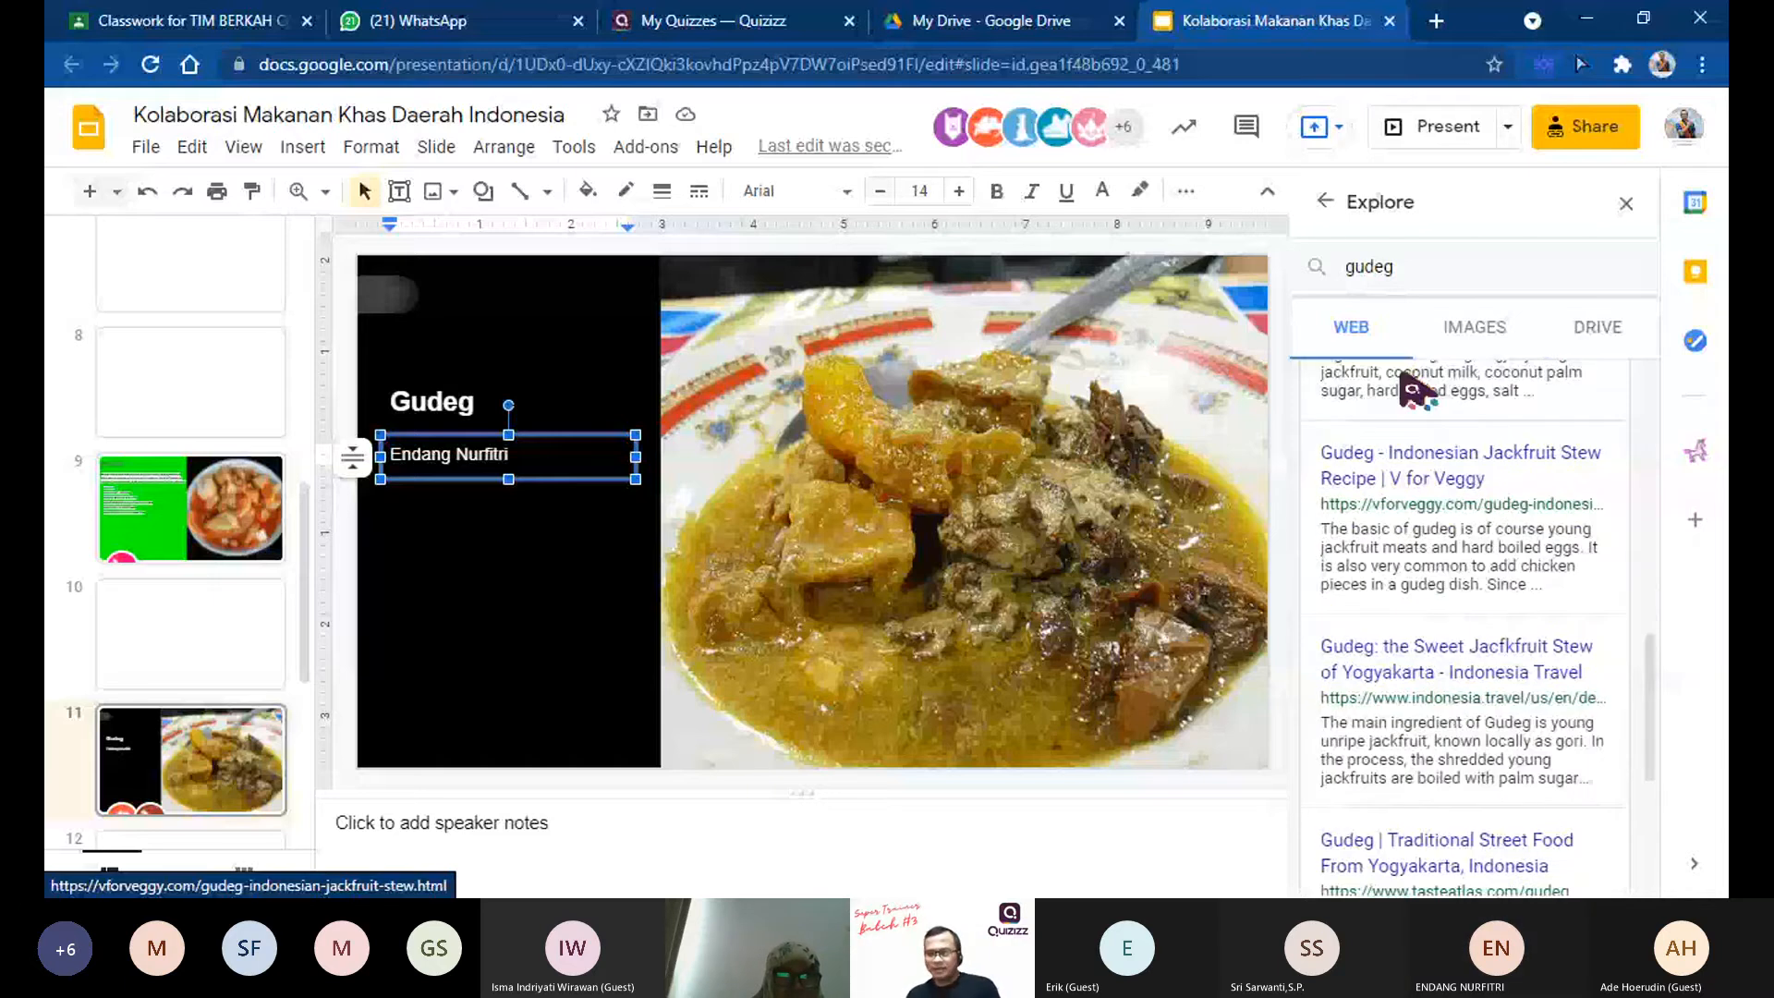
Step: Search Explore for "gudeg jogja" and highlight the ingredients text in the first web result
left_click(1415, 267)
left_click(1453, 379)
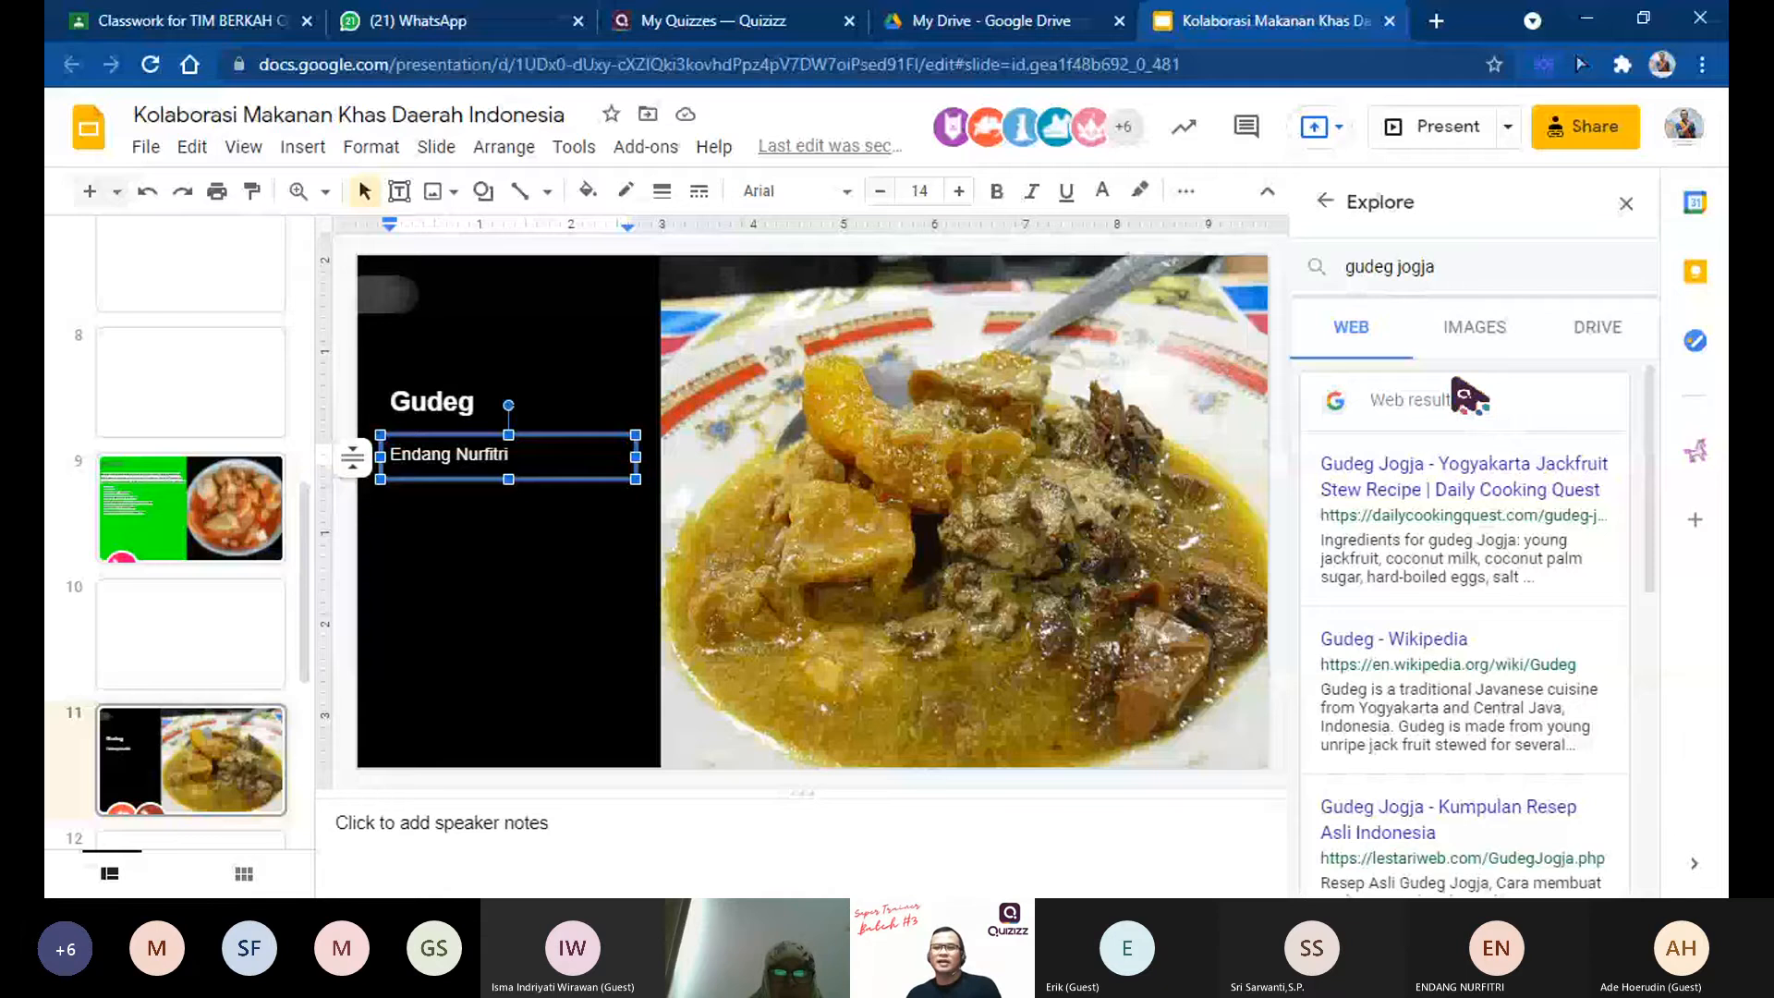
triple_click(1323, 542)
Step: Try to extend the text beneath the Gudeg title on slide 11, and undo the last change
left_click(694, 397)
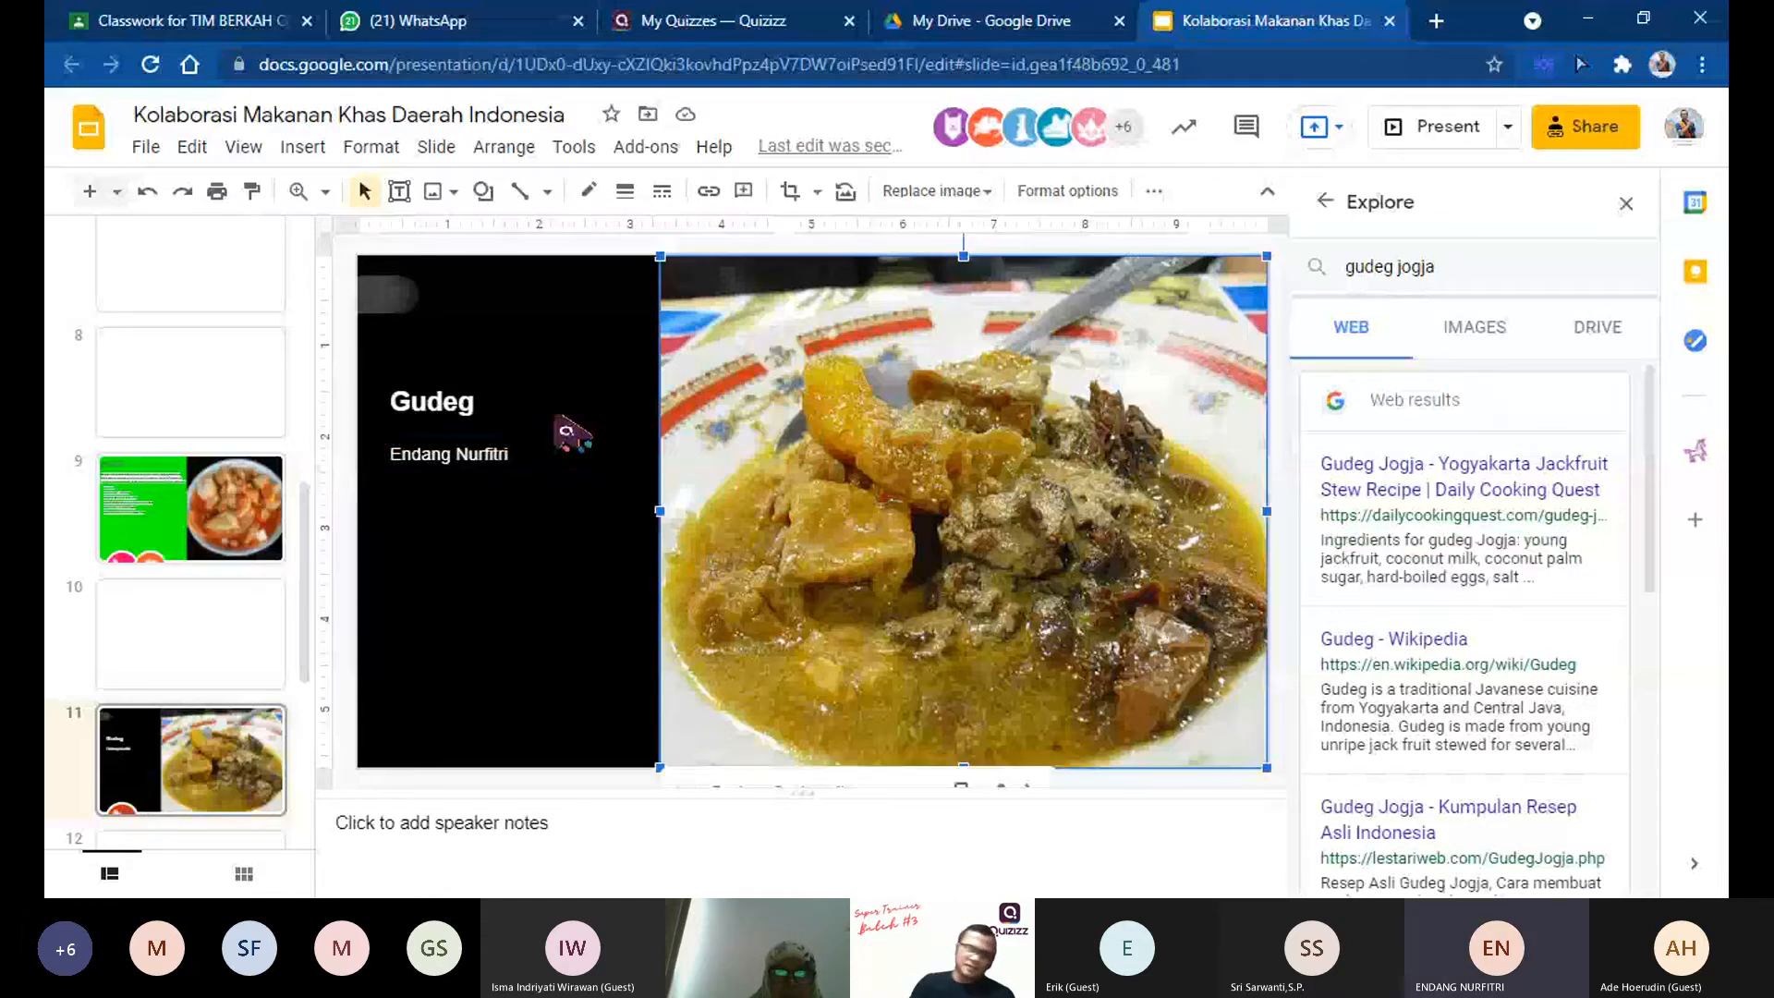
left_click(538, 475)
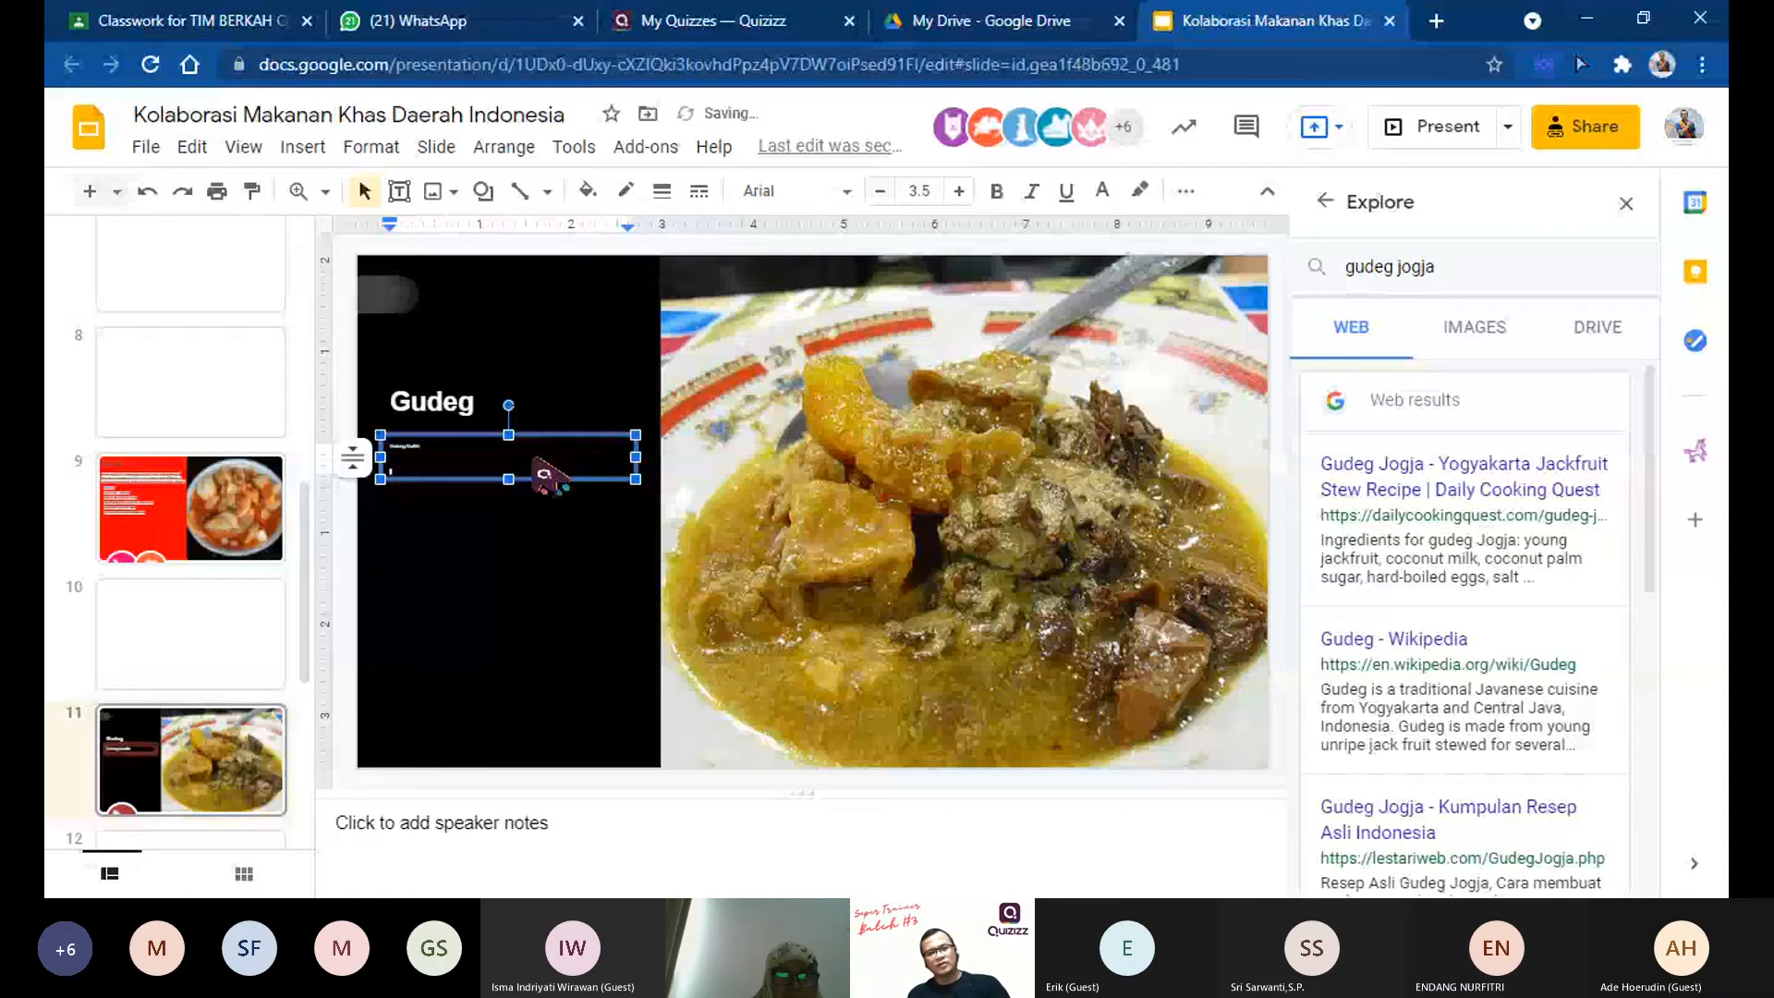
left_click(543, 374)
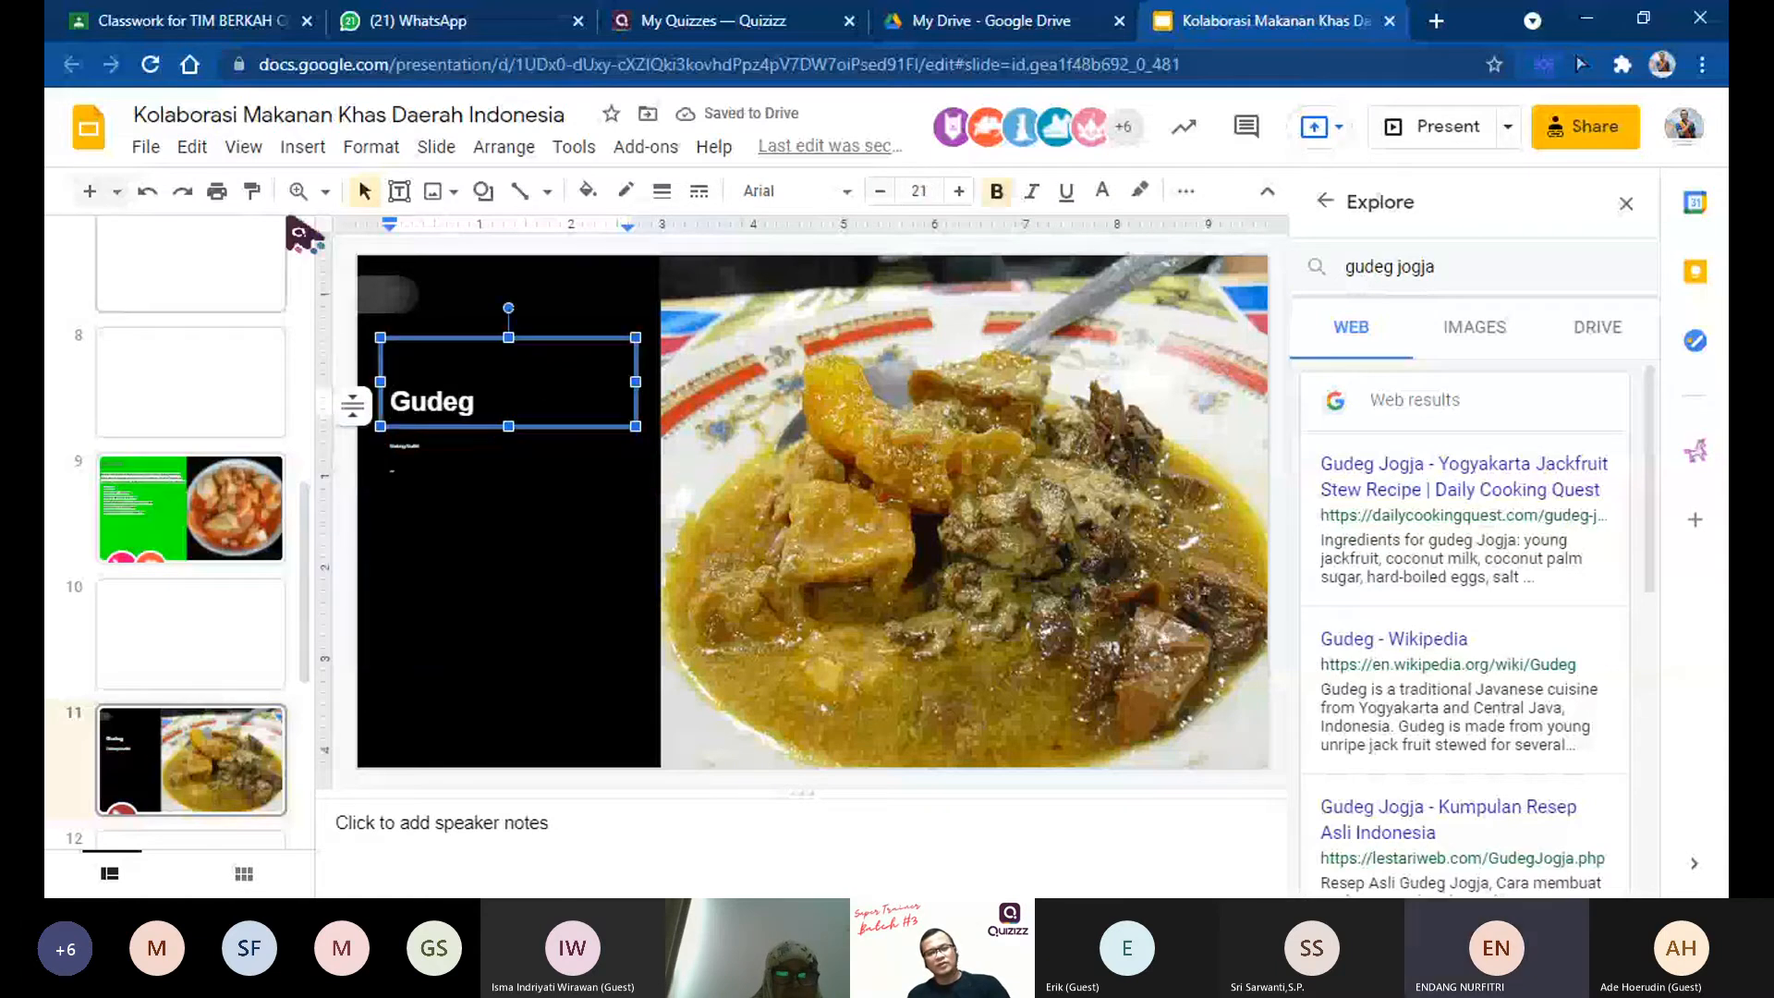
left_click(148, 194)
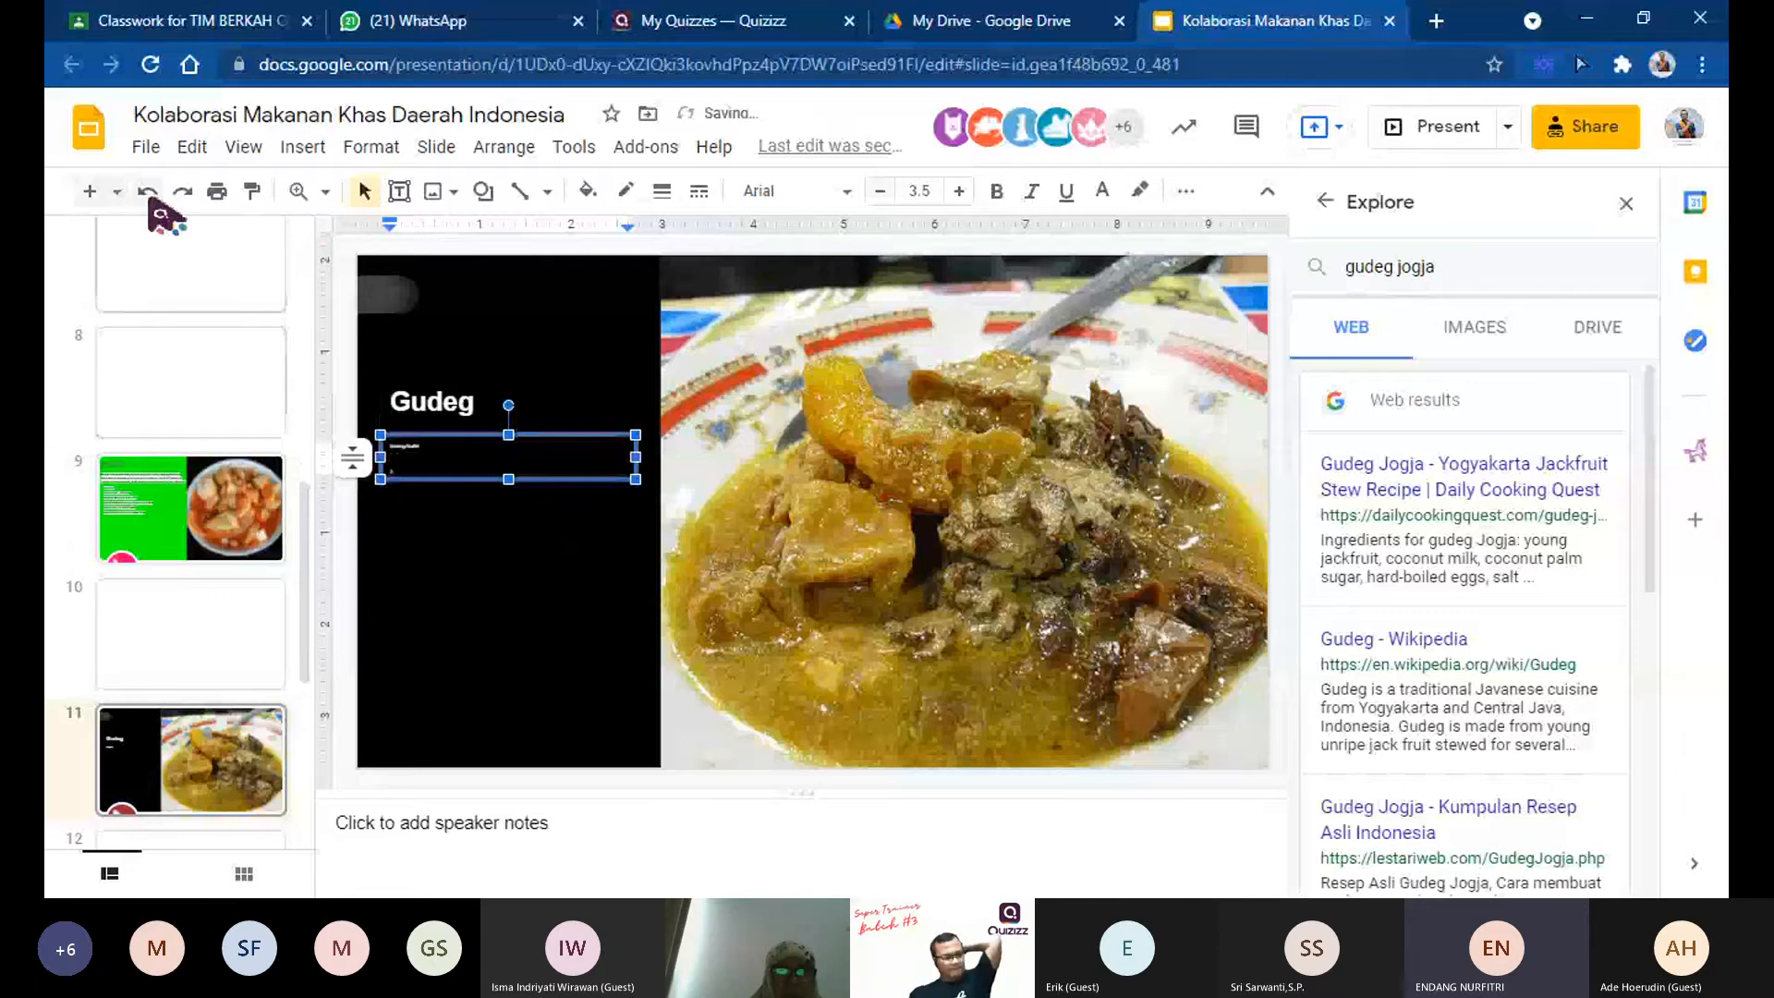
Step: Post the comment "Wow Gurih nilaimu 100" on the Gado-gado slide, slide 15
left_click(238, 637)
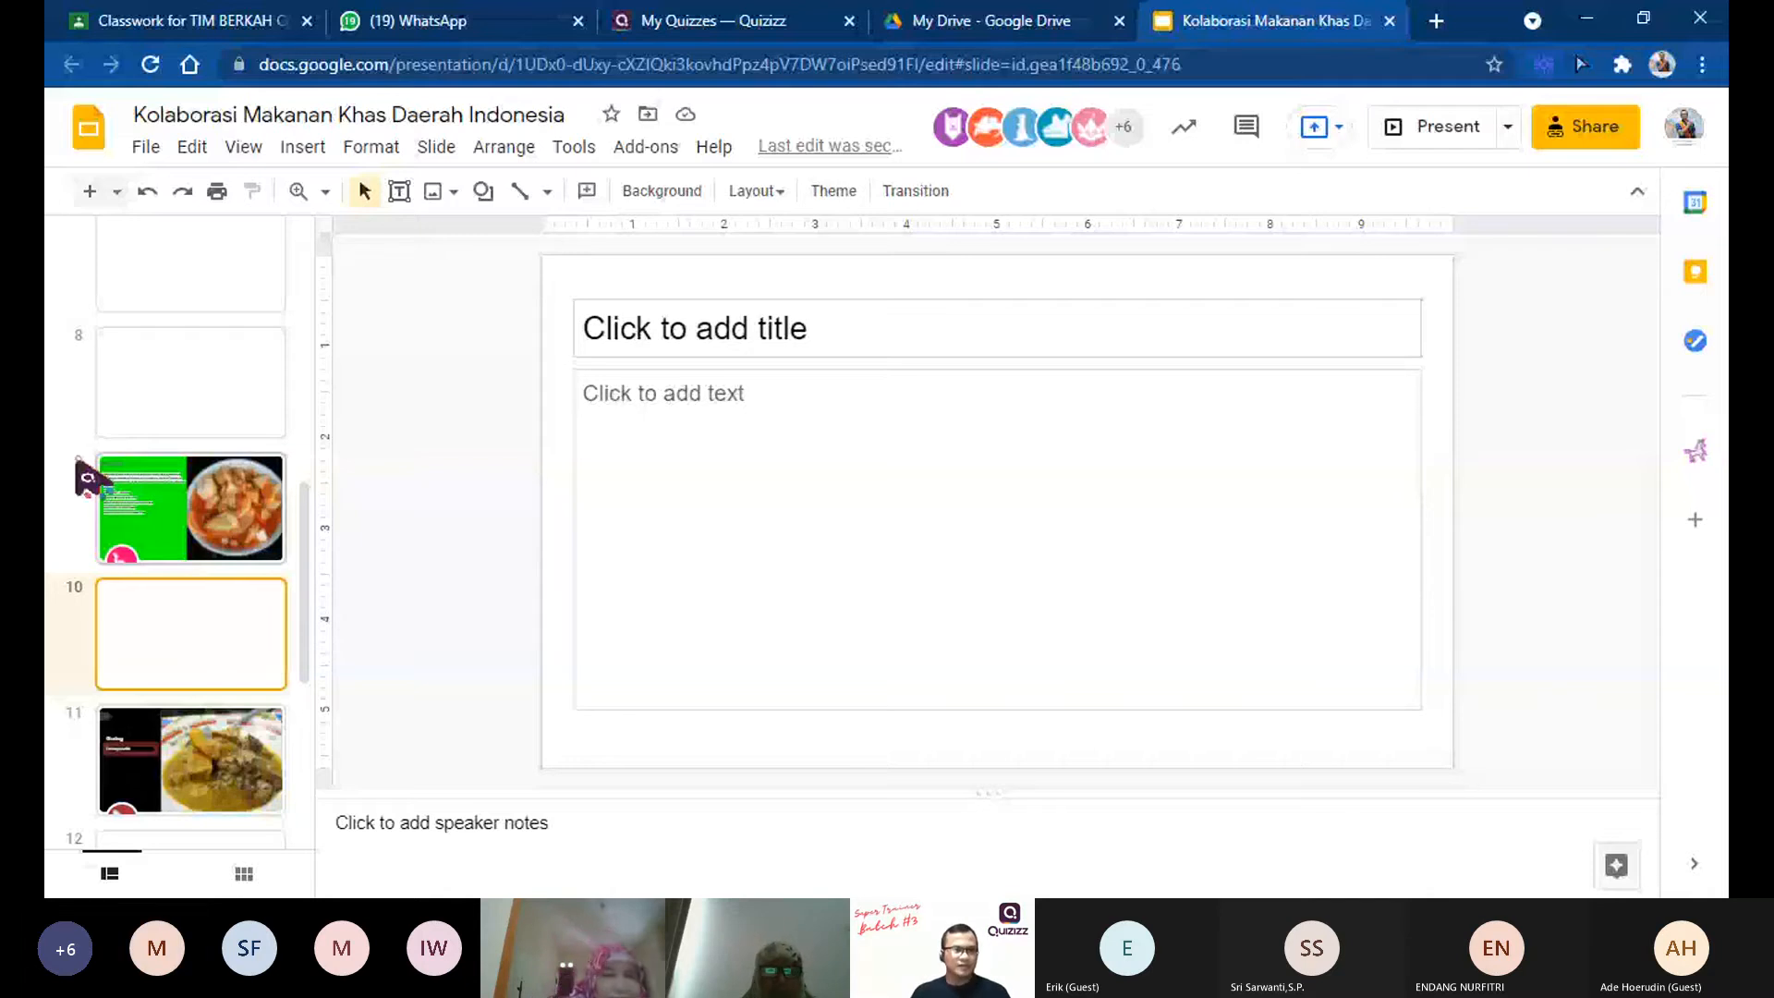
scroll(78, 461, "up", 10)
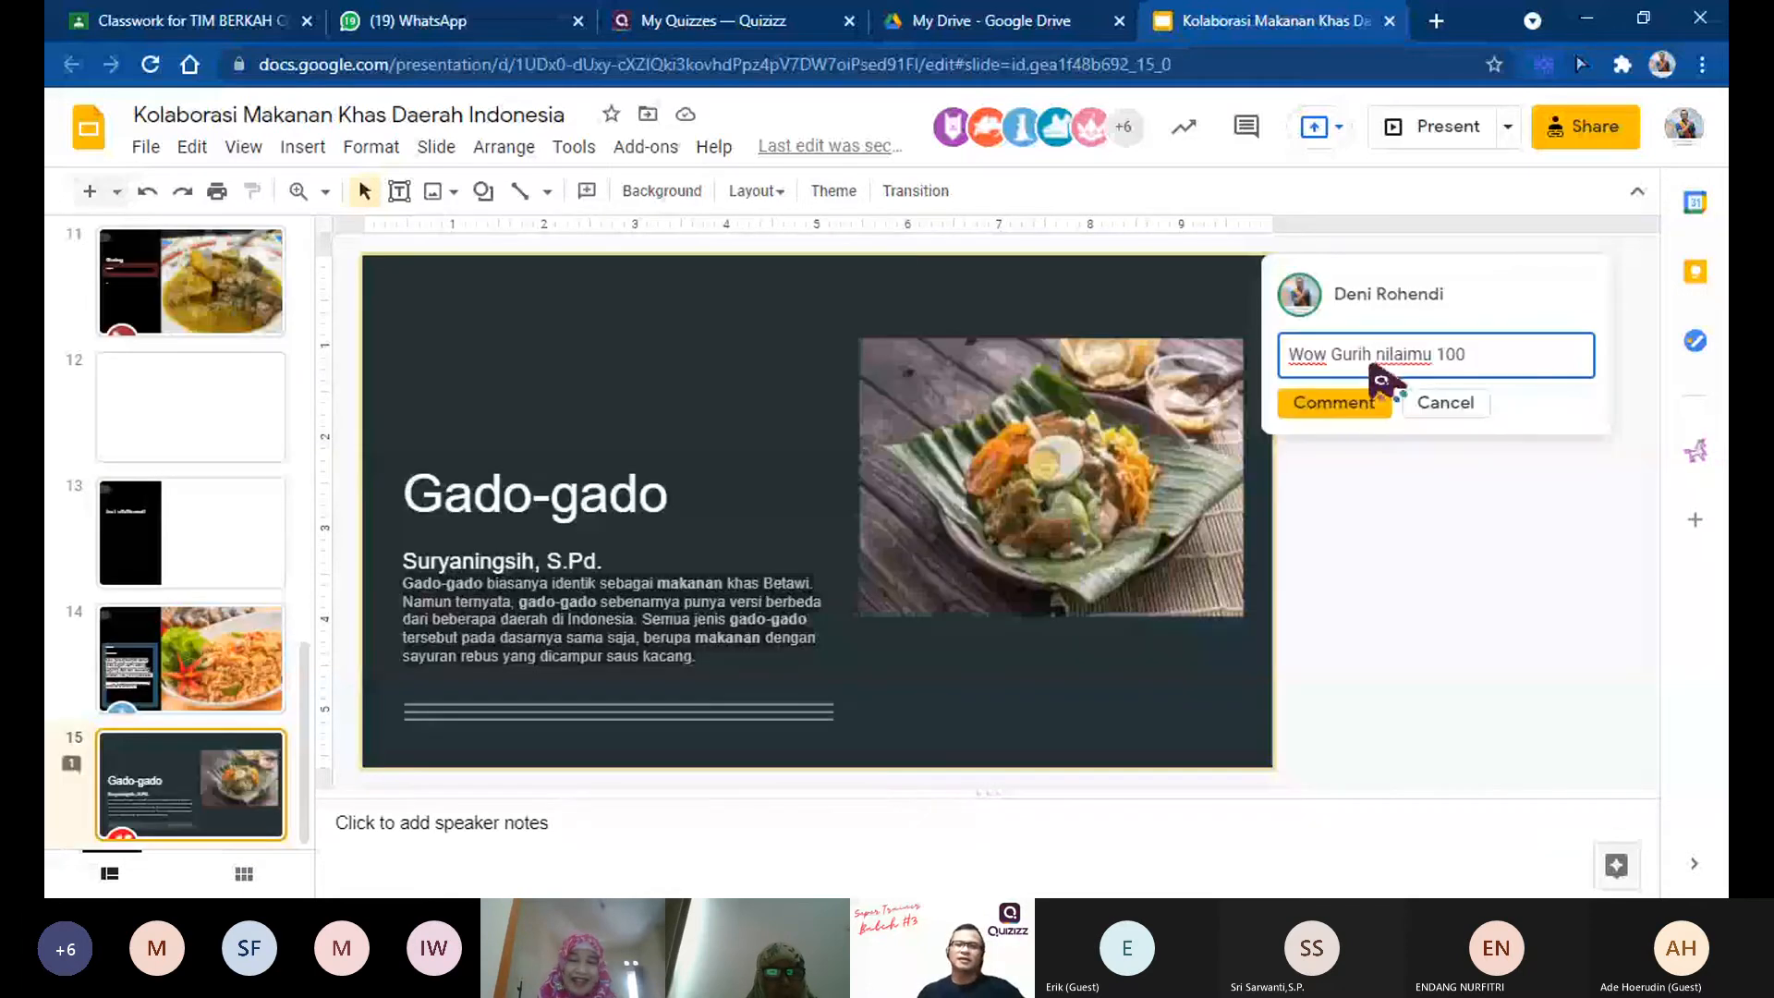
left_click(1359, 405)
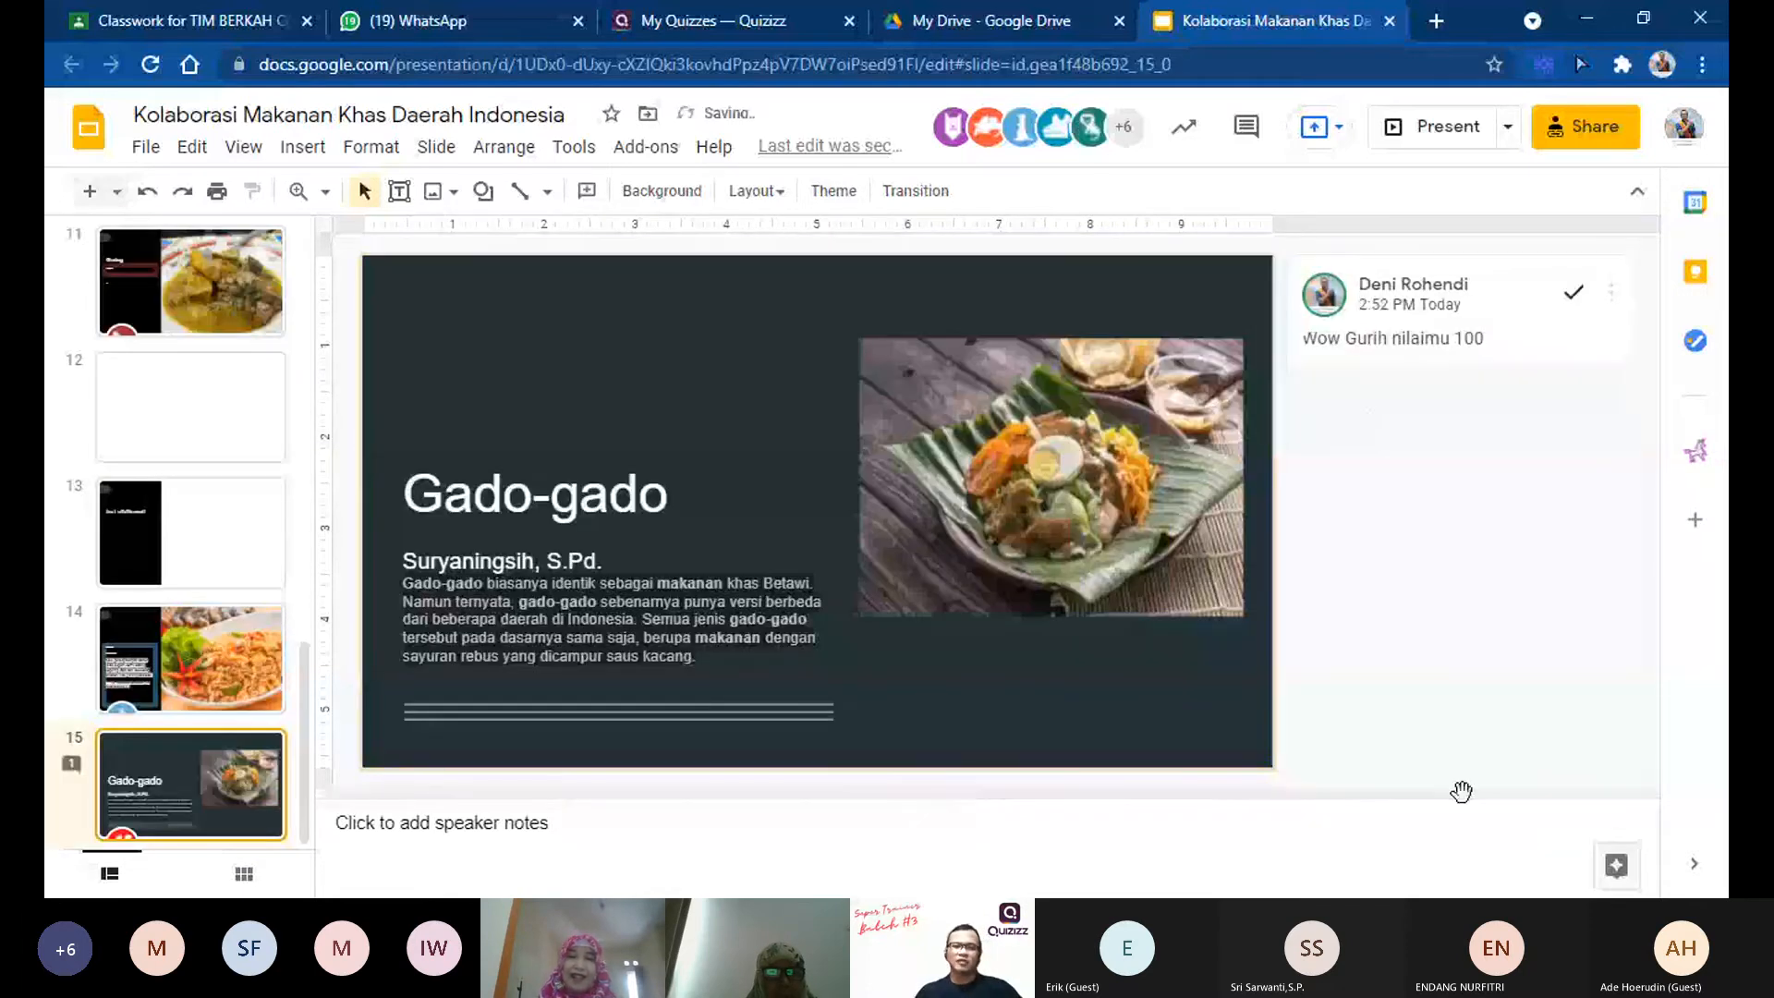
Step: Open the karedok slide, slide 2, and view its comment thread with the participant's reply
scroll(175, 582, "up", 1)
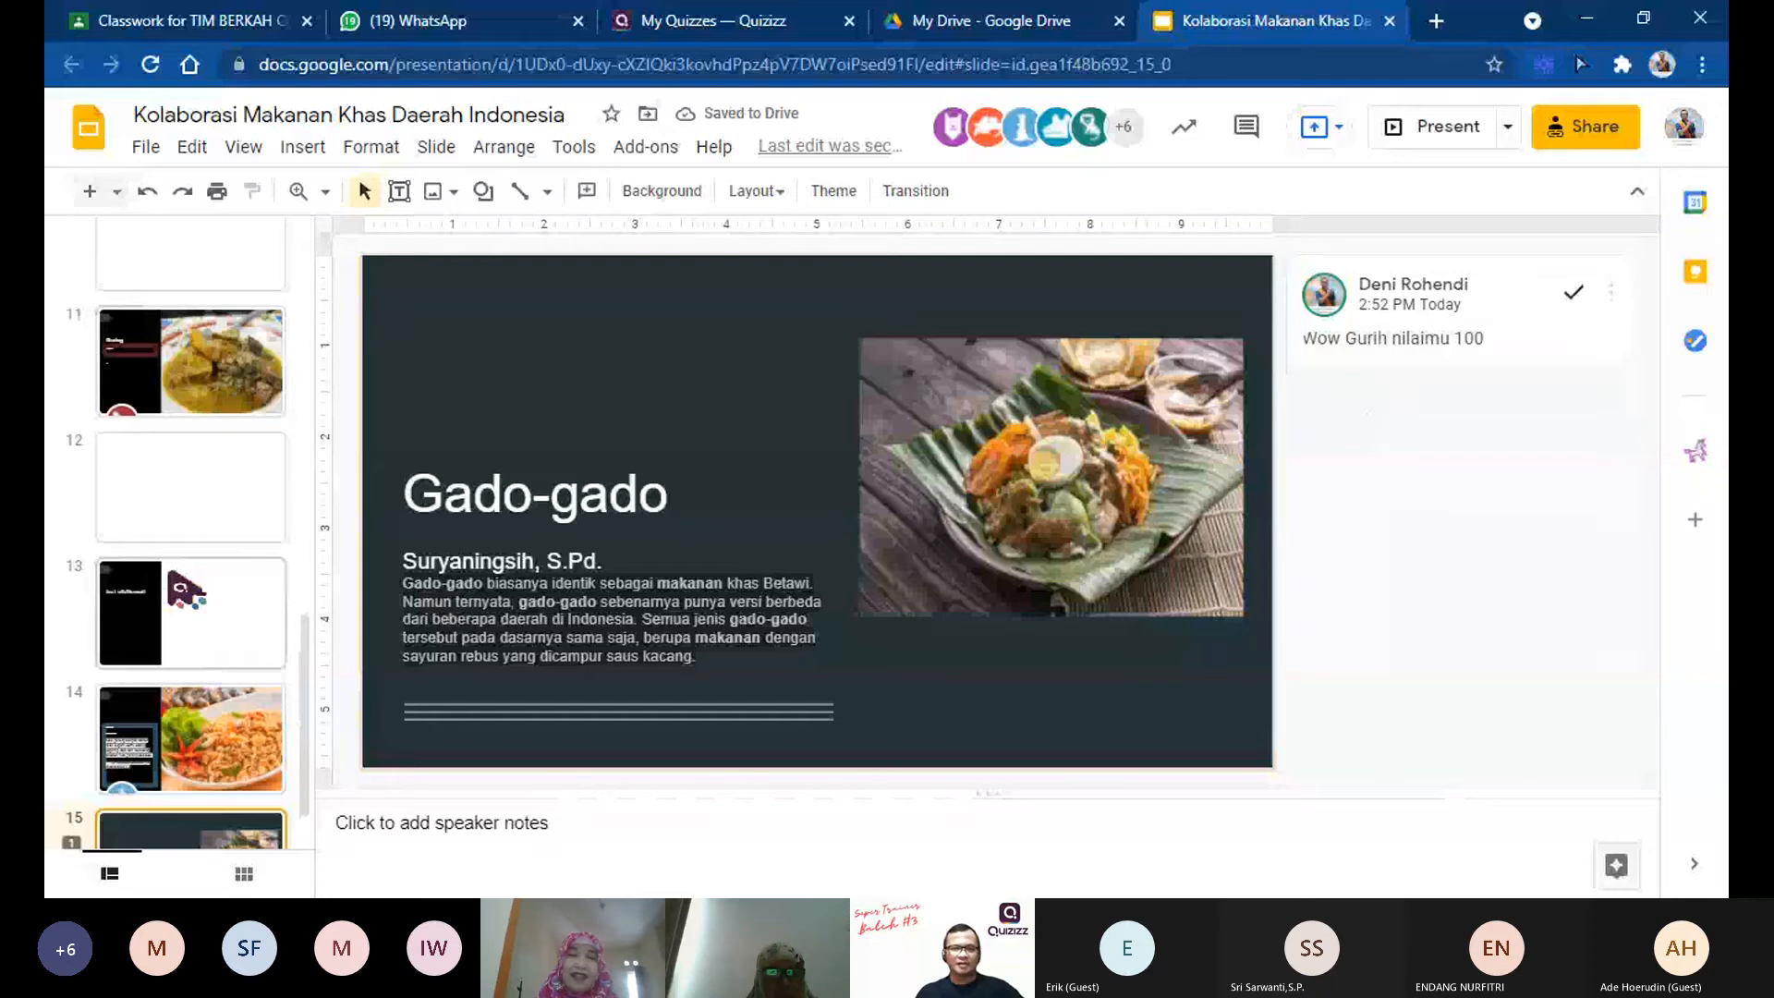
scroll(176, 582, "up", 13)
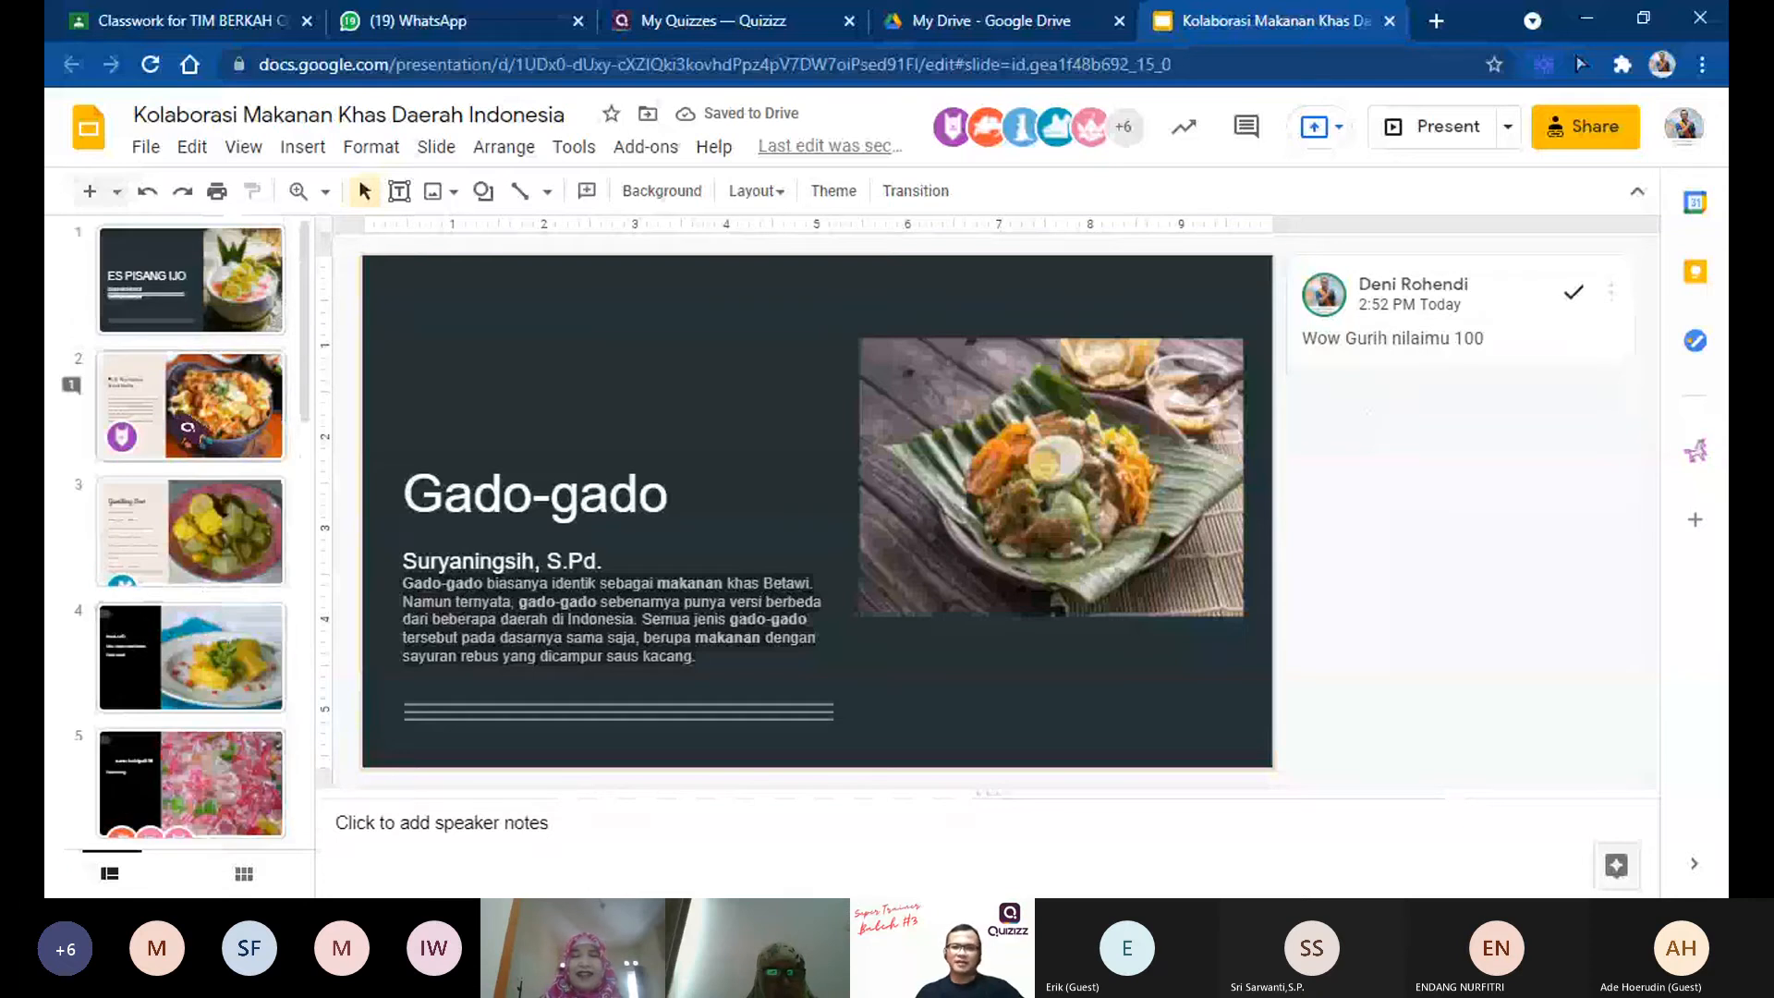
left_click(190, 405)
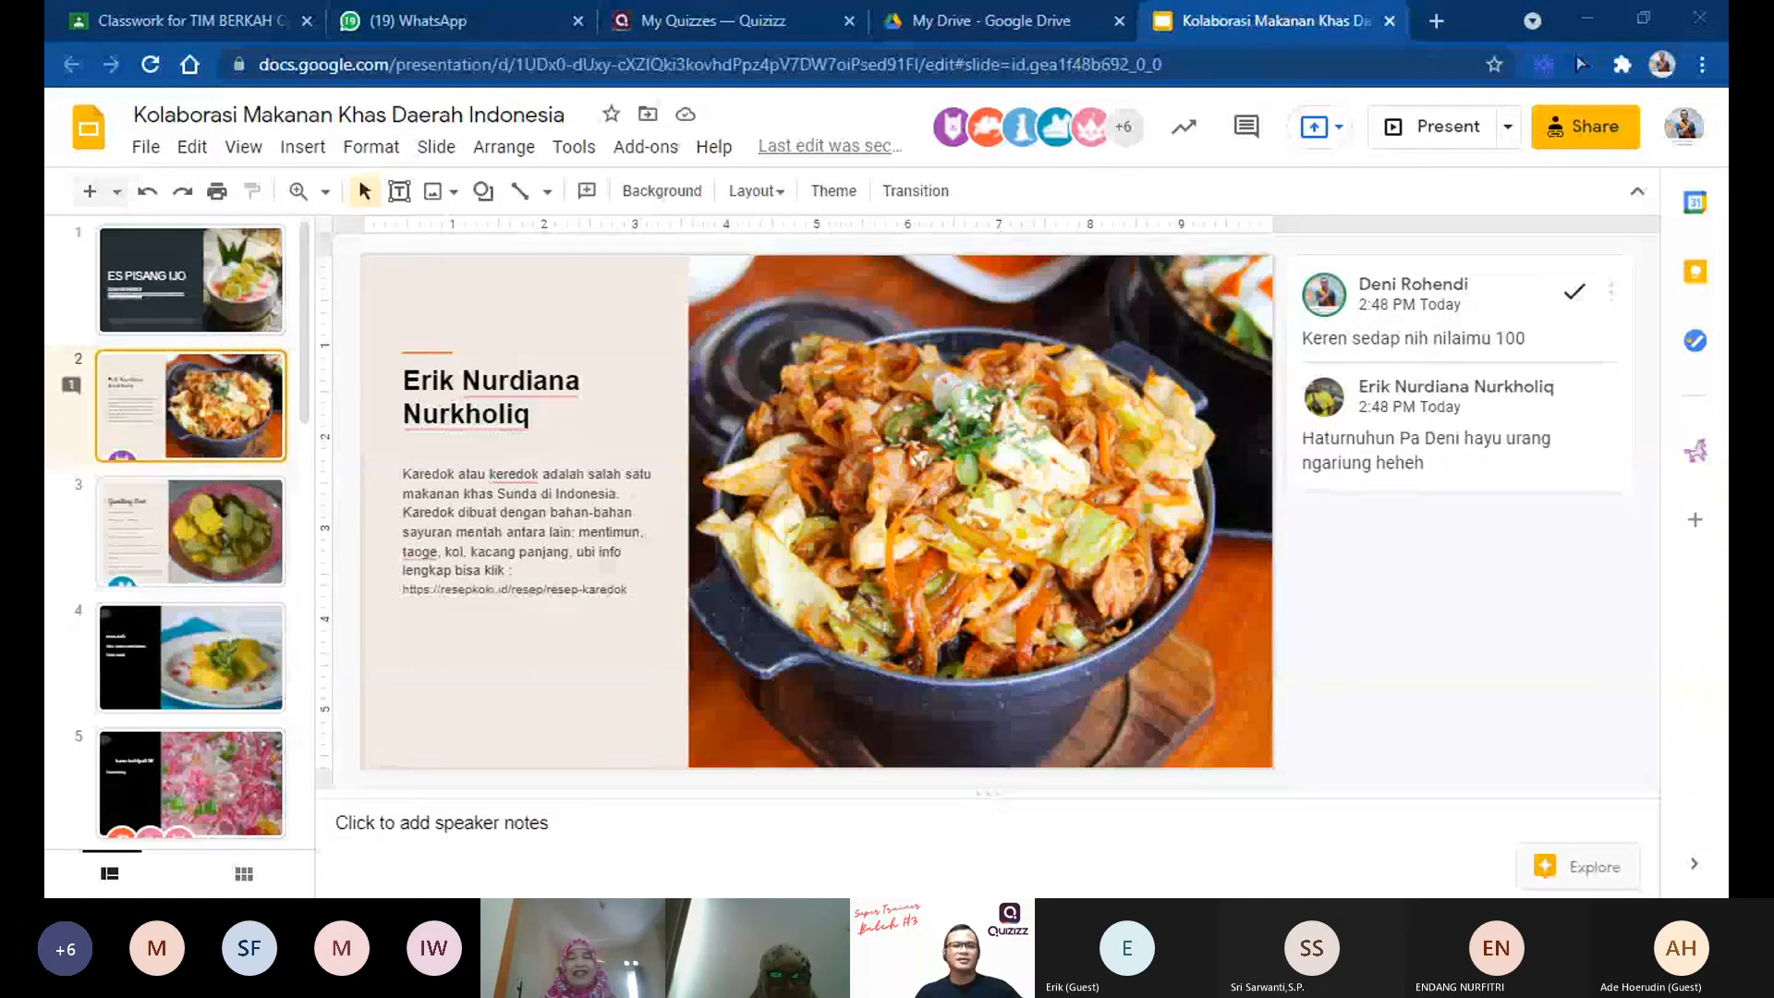
left_click(1459, 452)
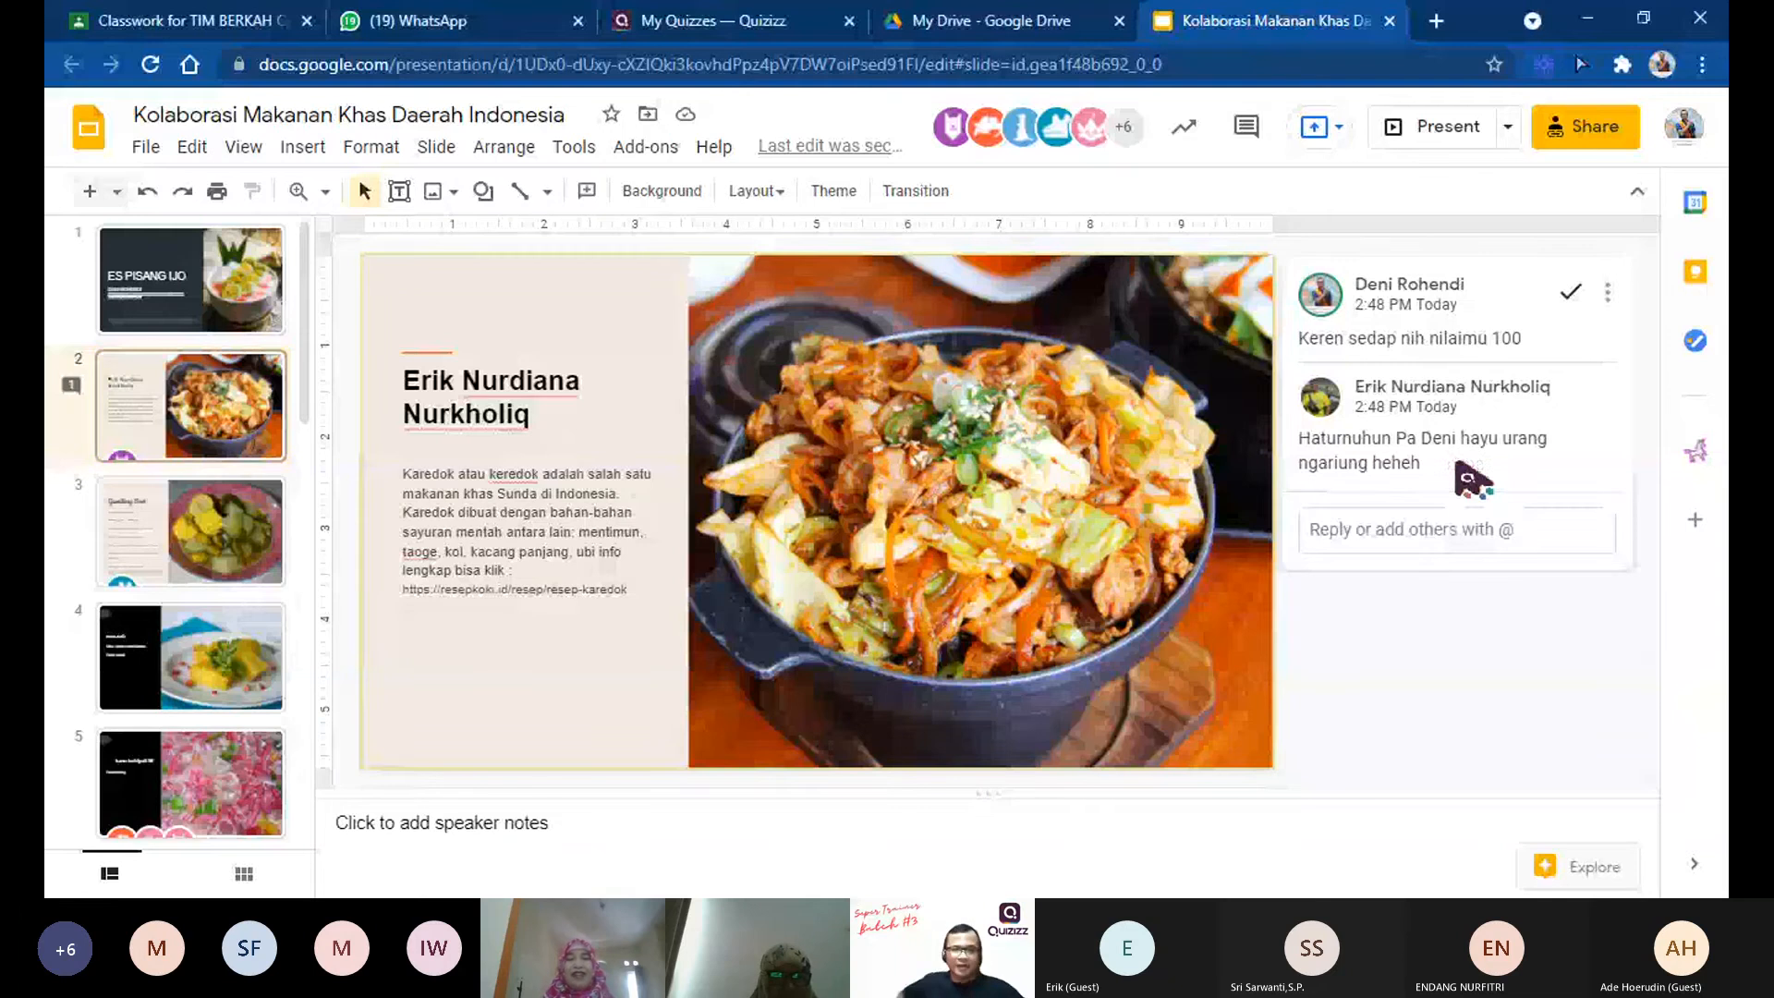
Step: Post the comment "keren bikin ngiler nilaimu 100" on the Sayur Asem slide, slide 3
left_click(231, 529)
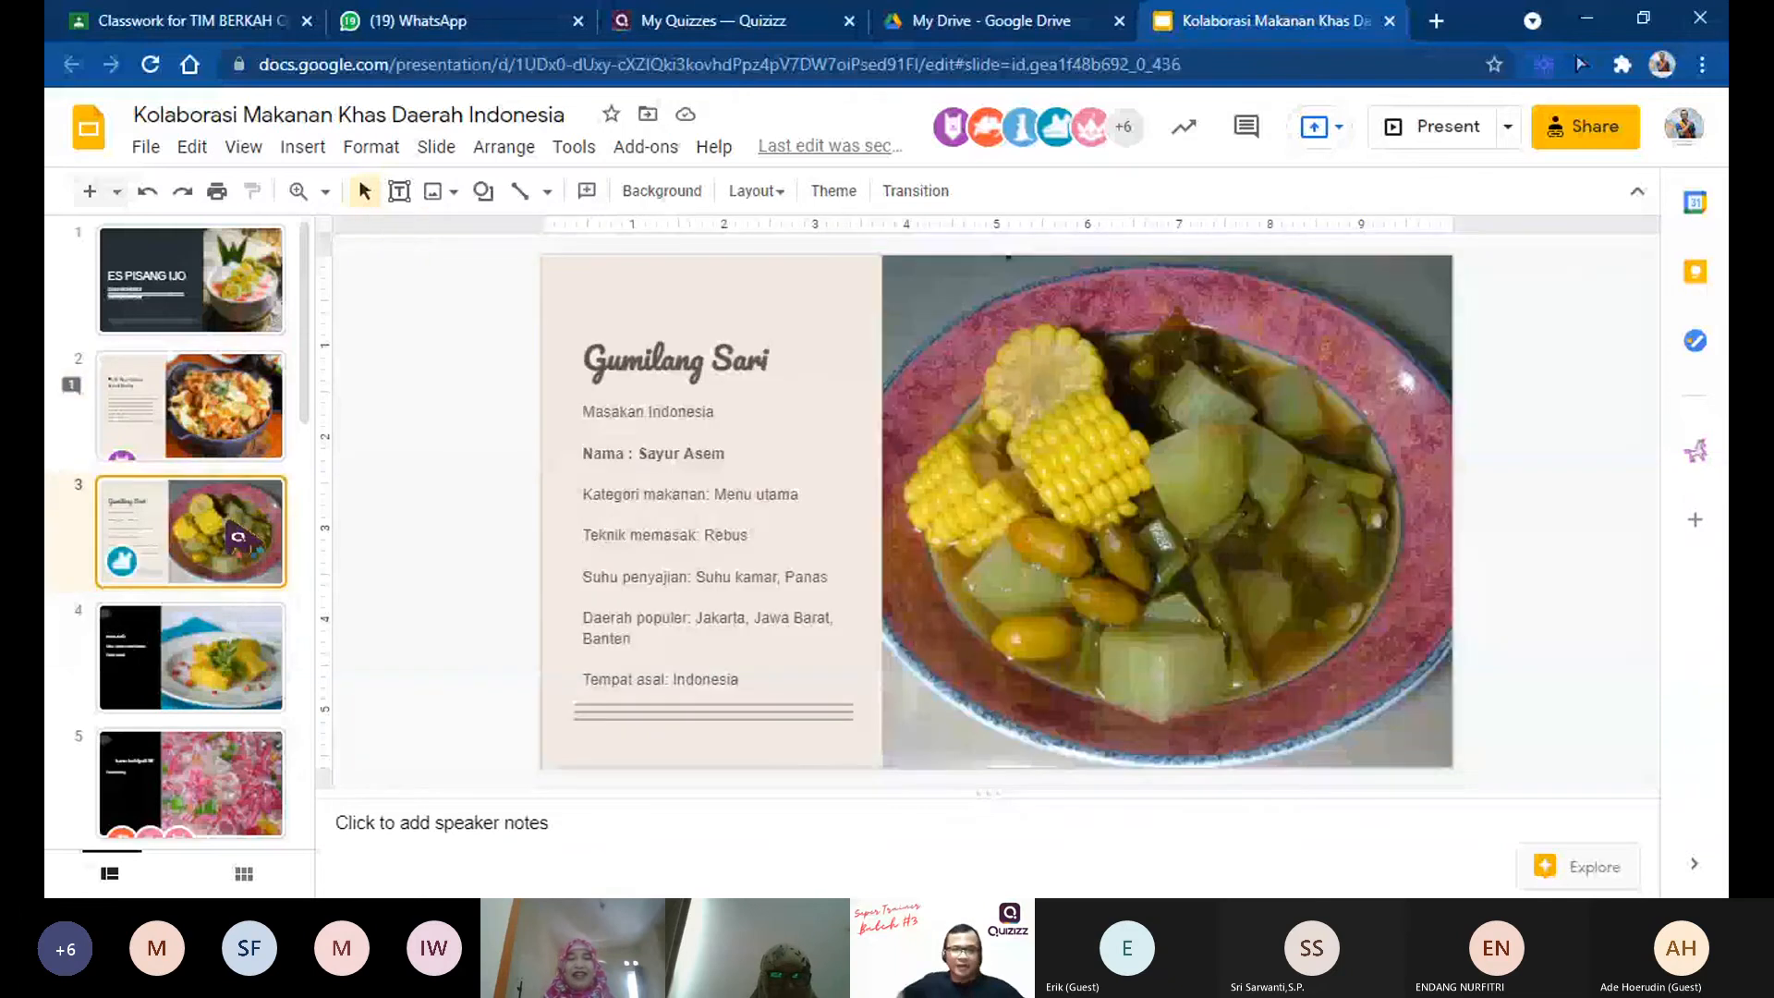
left_click(1106, 473)
left_click(628, 361)
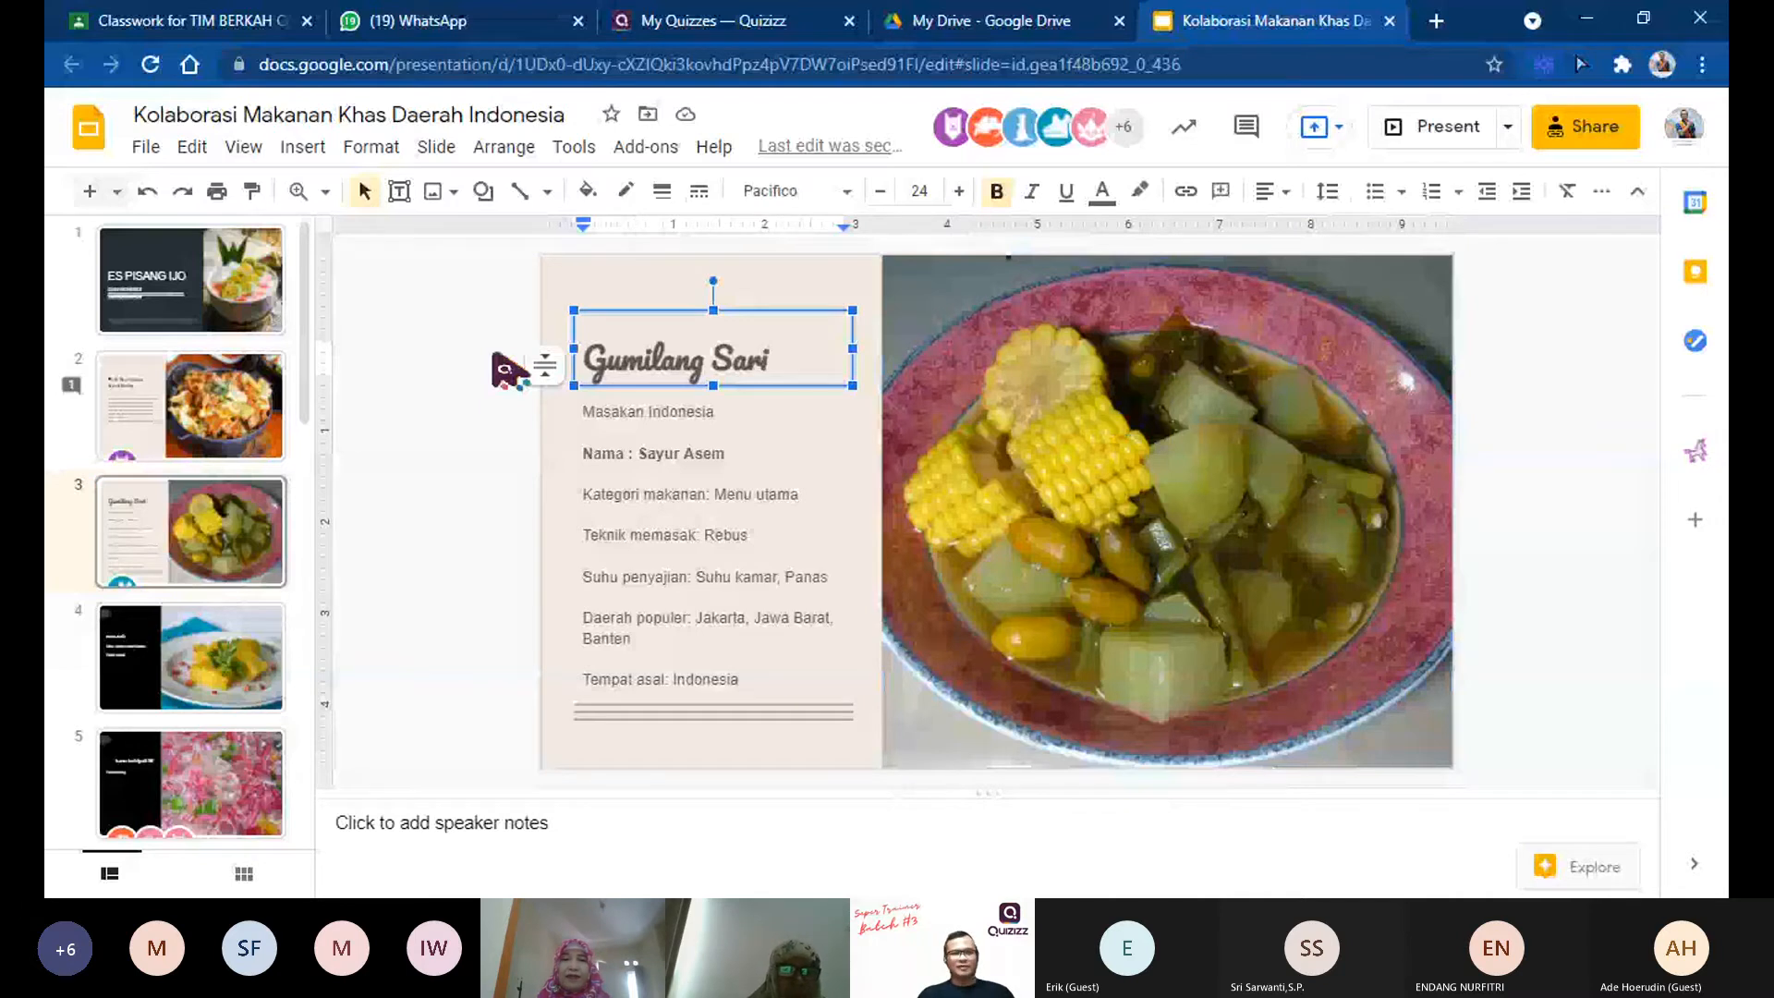
left_click(507, 370)
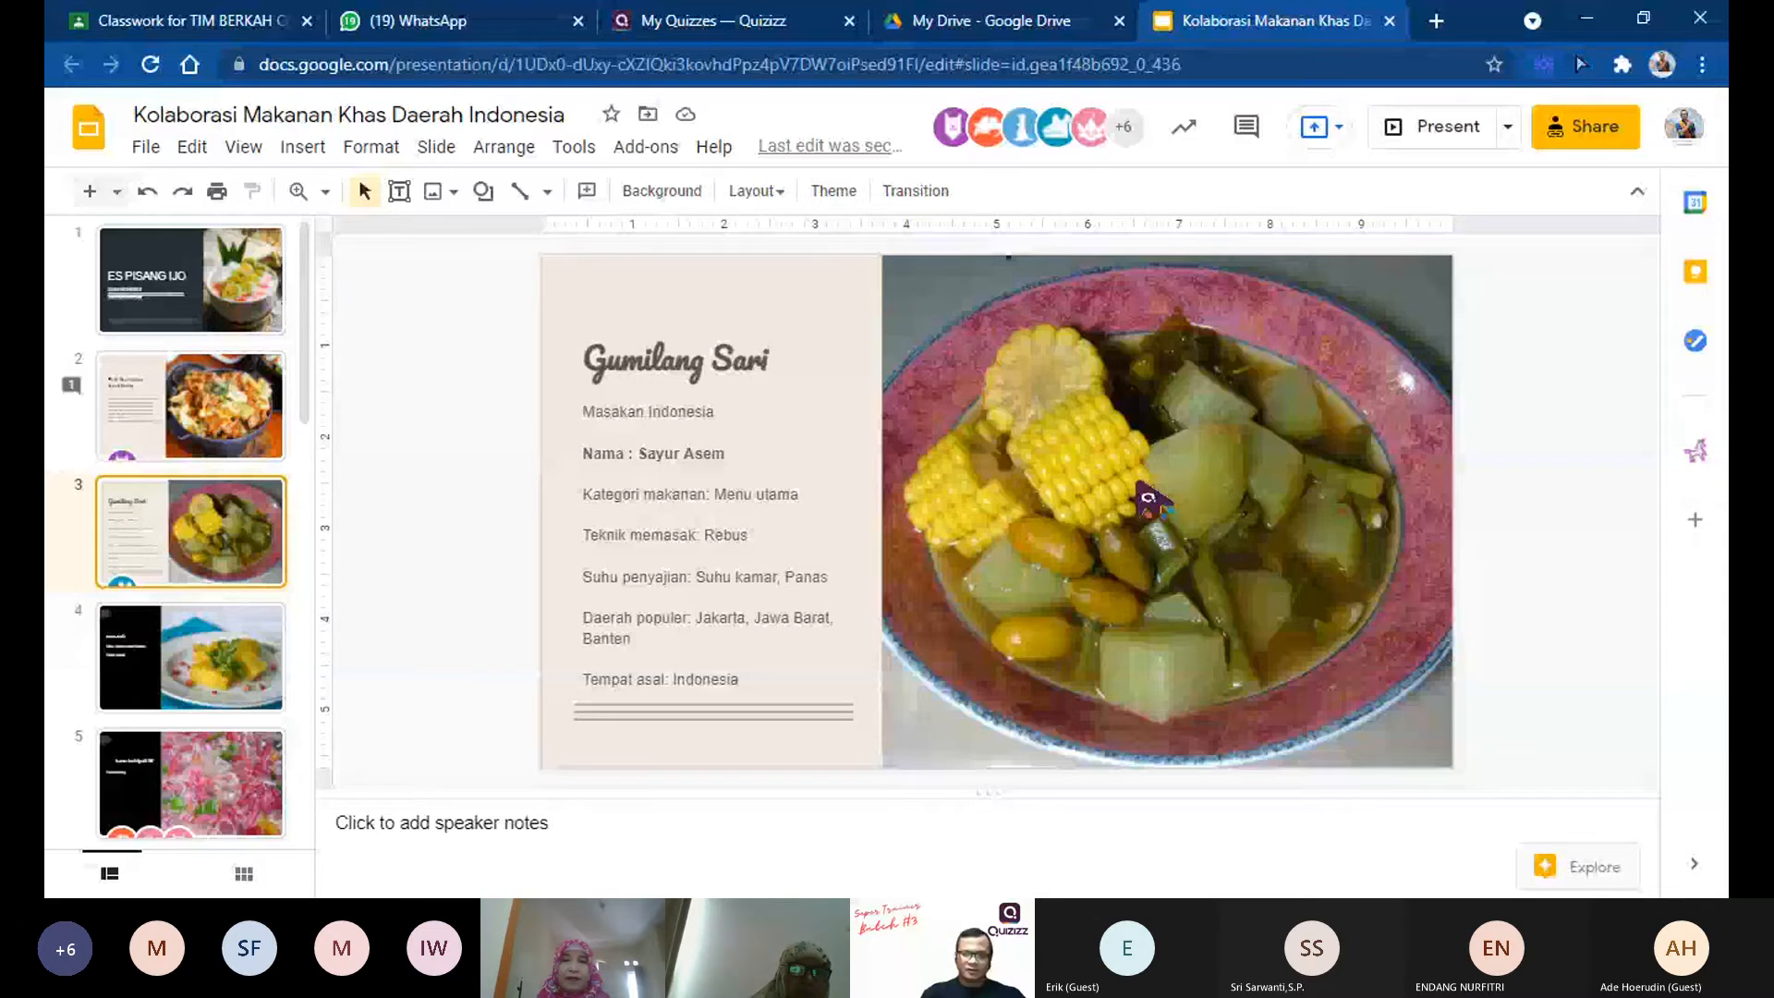
key("ctrl+alt+m")
type("keren bikin ngiler nilaimu 100")
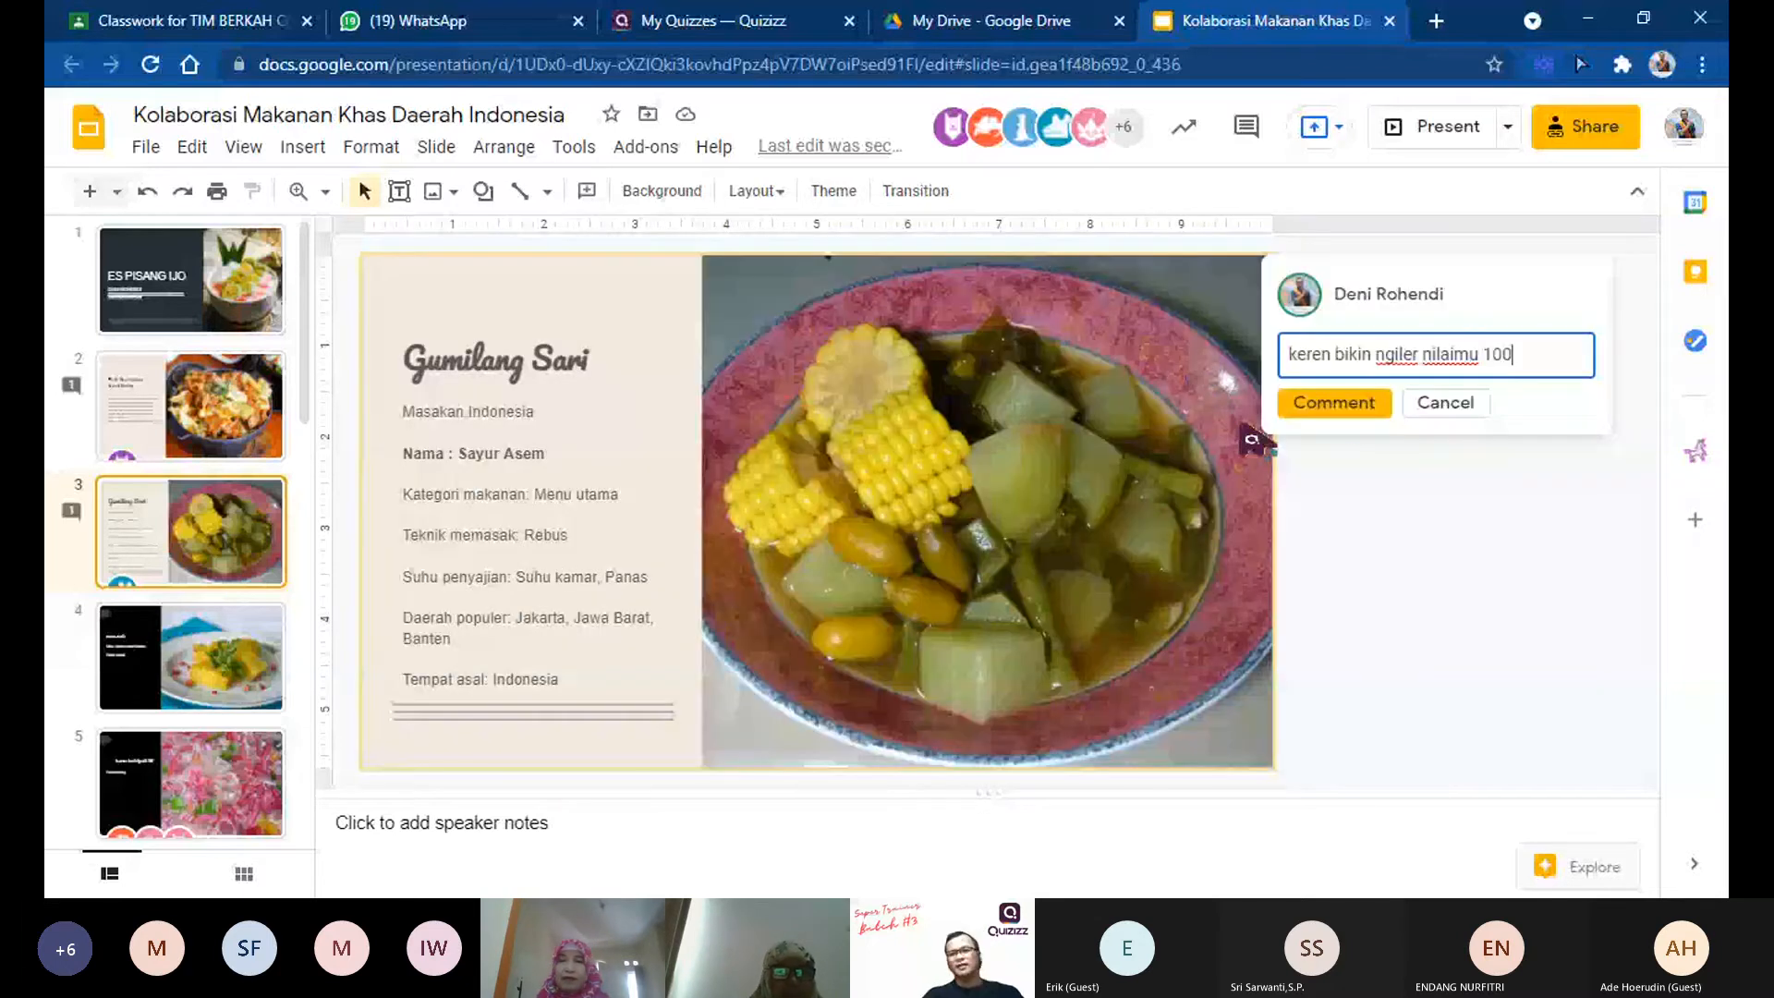
left_click(1335, 403)
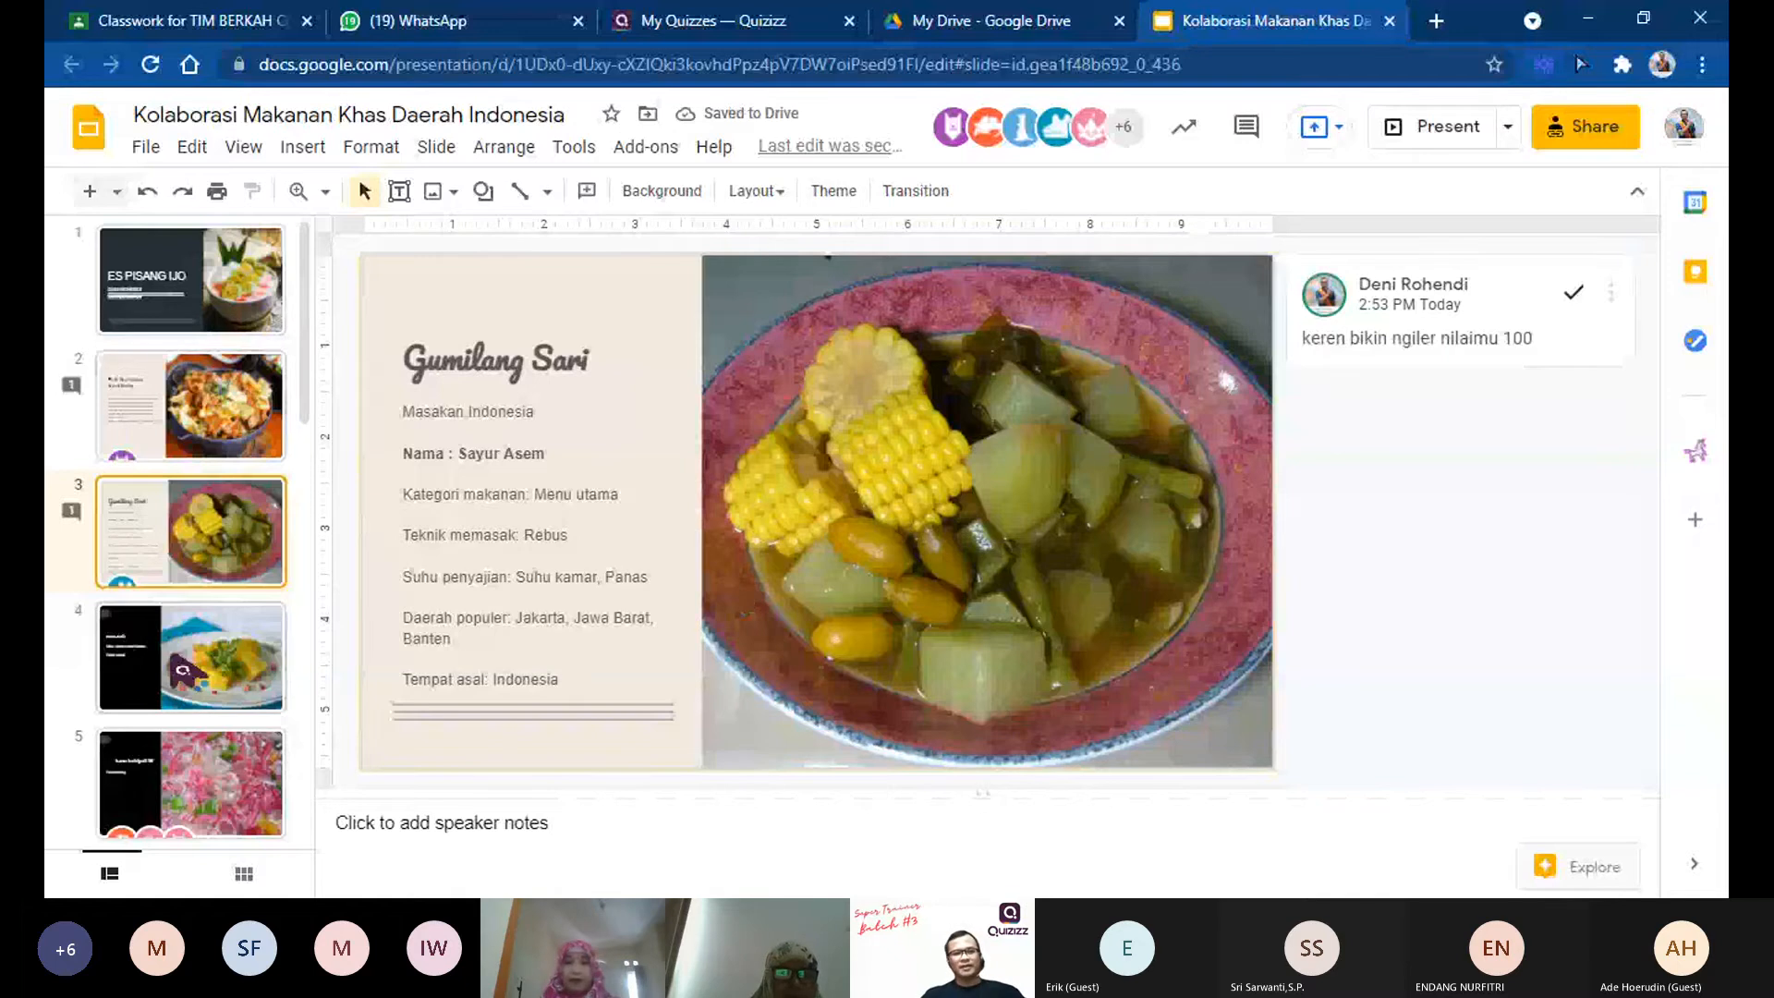
Step: Post the comment "duhhh kayaknya nyol2 gimana gtu nilaimu 100" on the Bika Ambon slide, slide 4
left_click(182, 669)
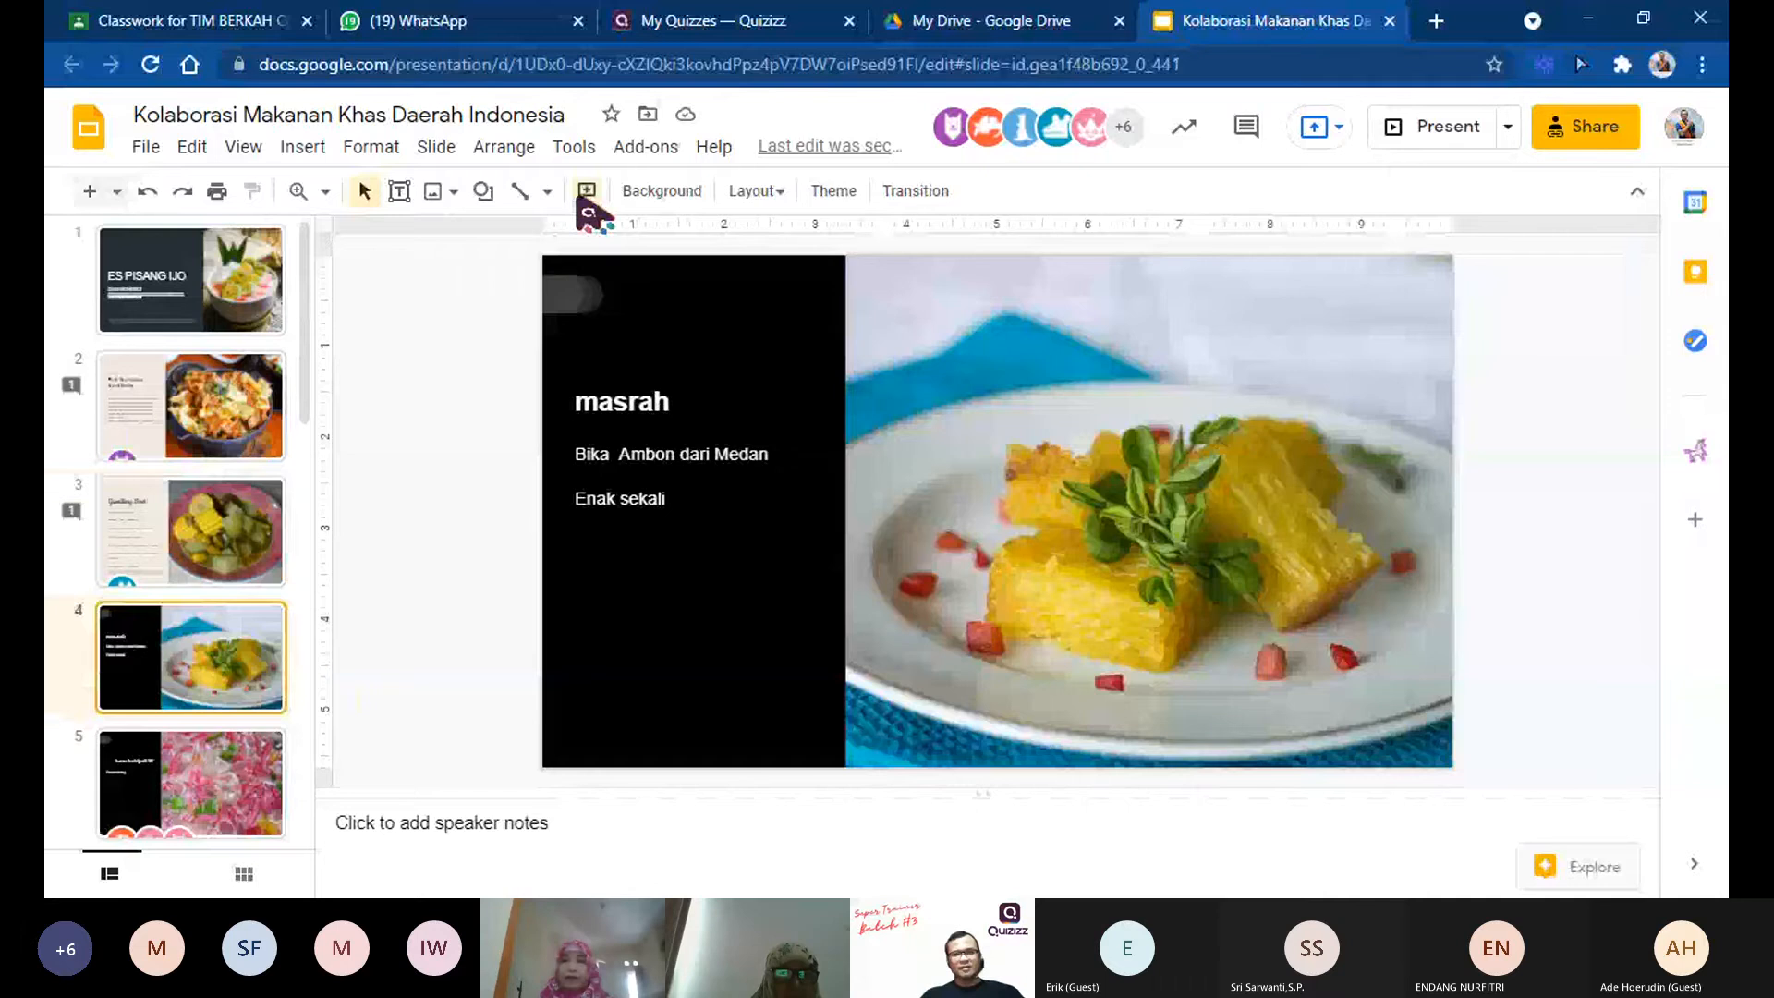
left_click(587, 190)
type("d")
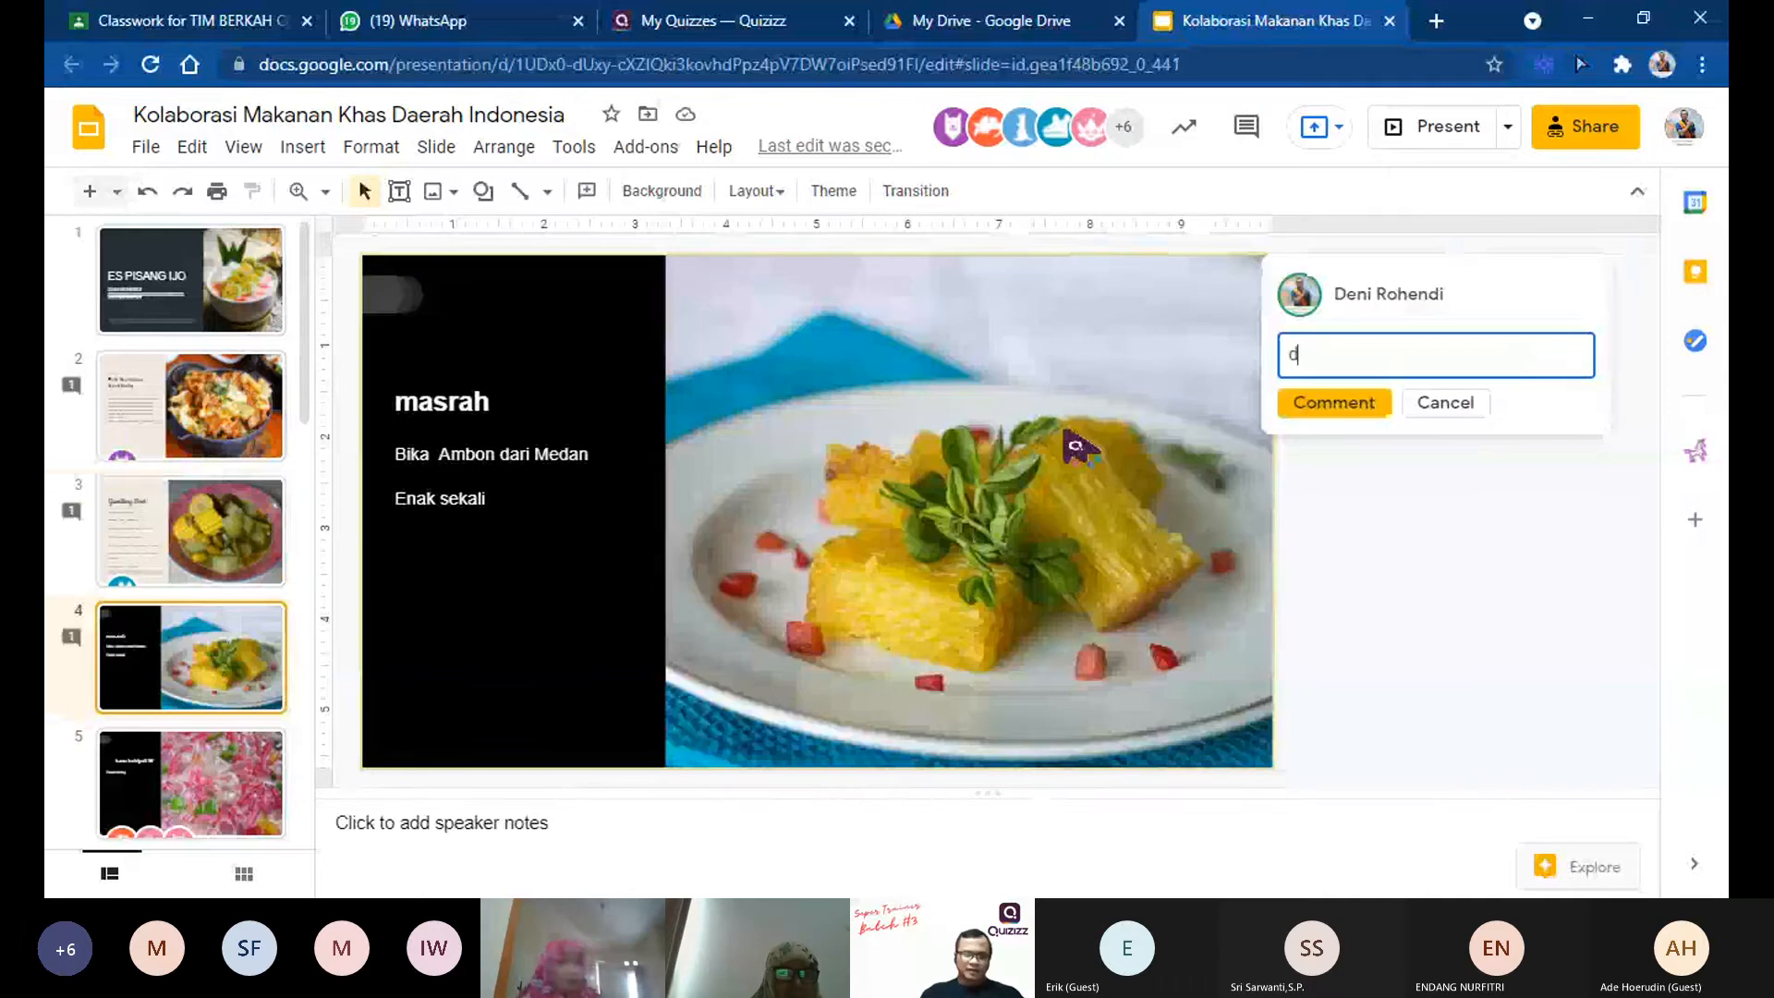
type("uhhh kayaknya ")
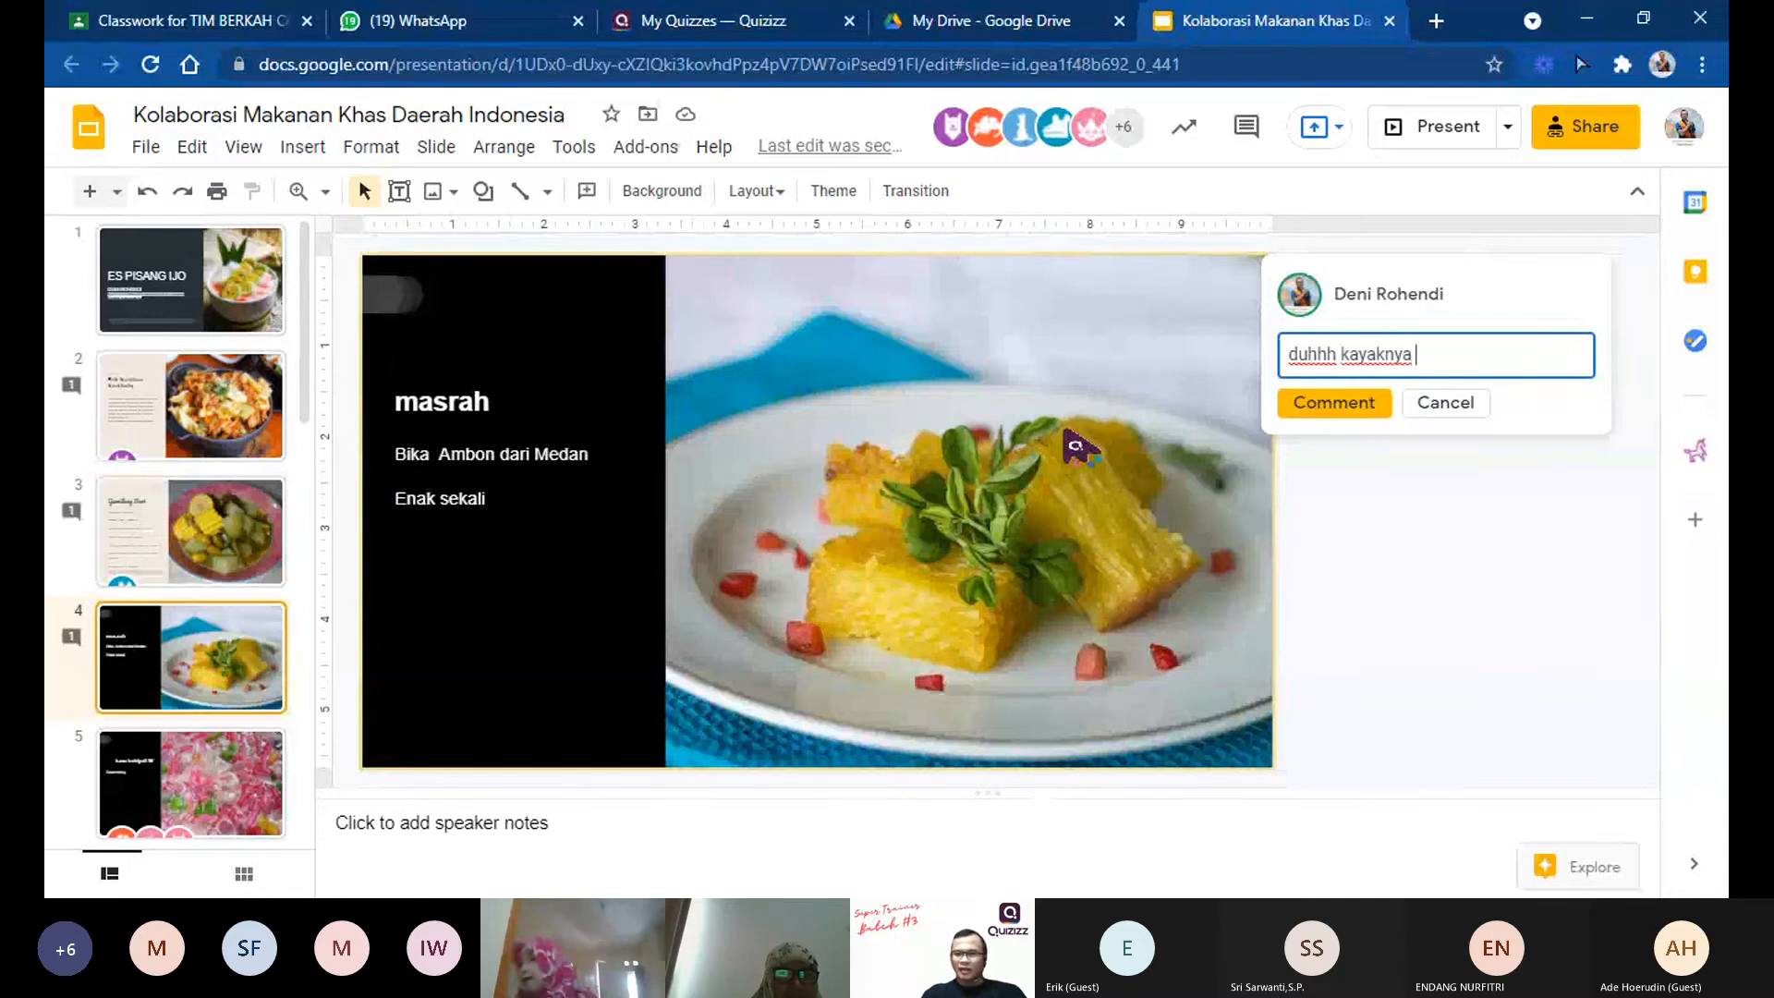
type("nyol")
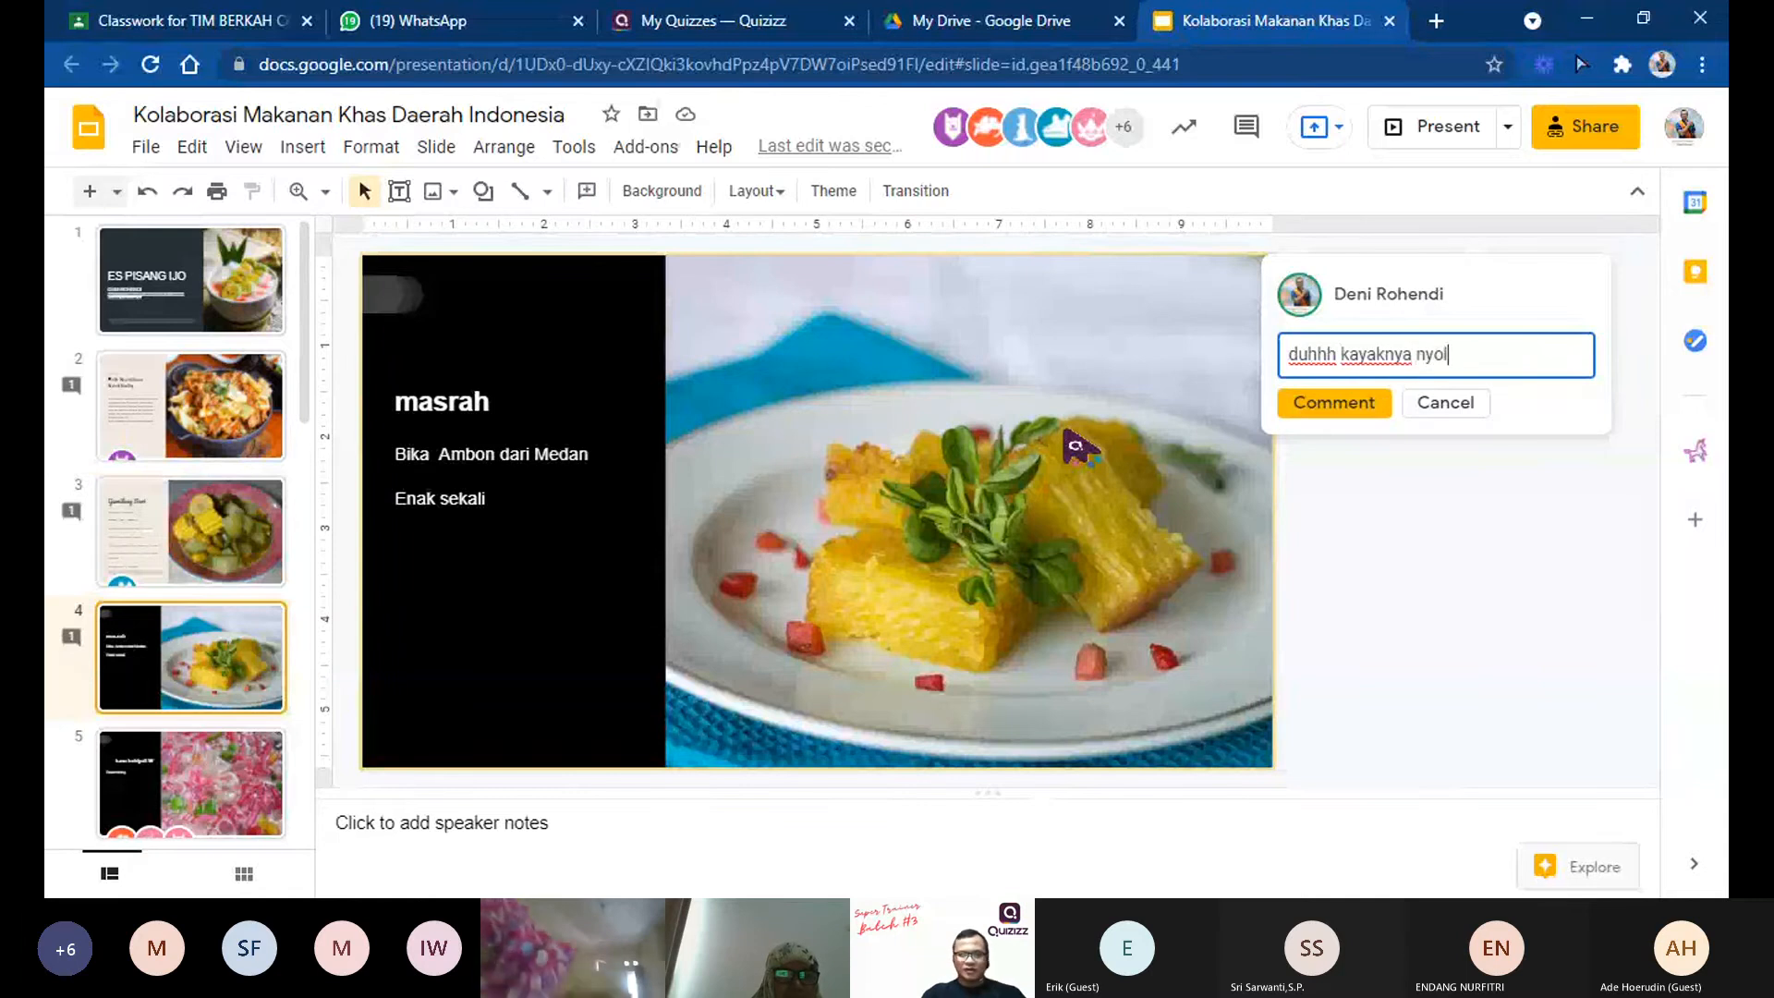
type("2 gimana gt")
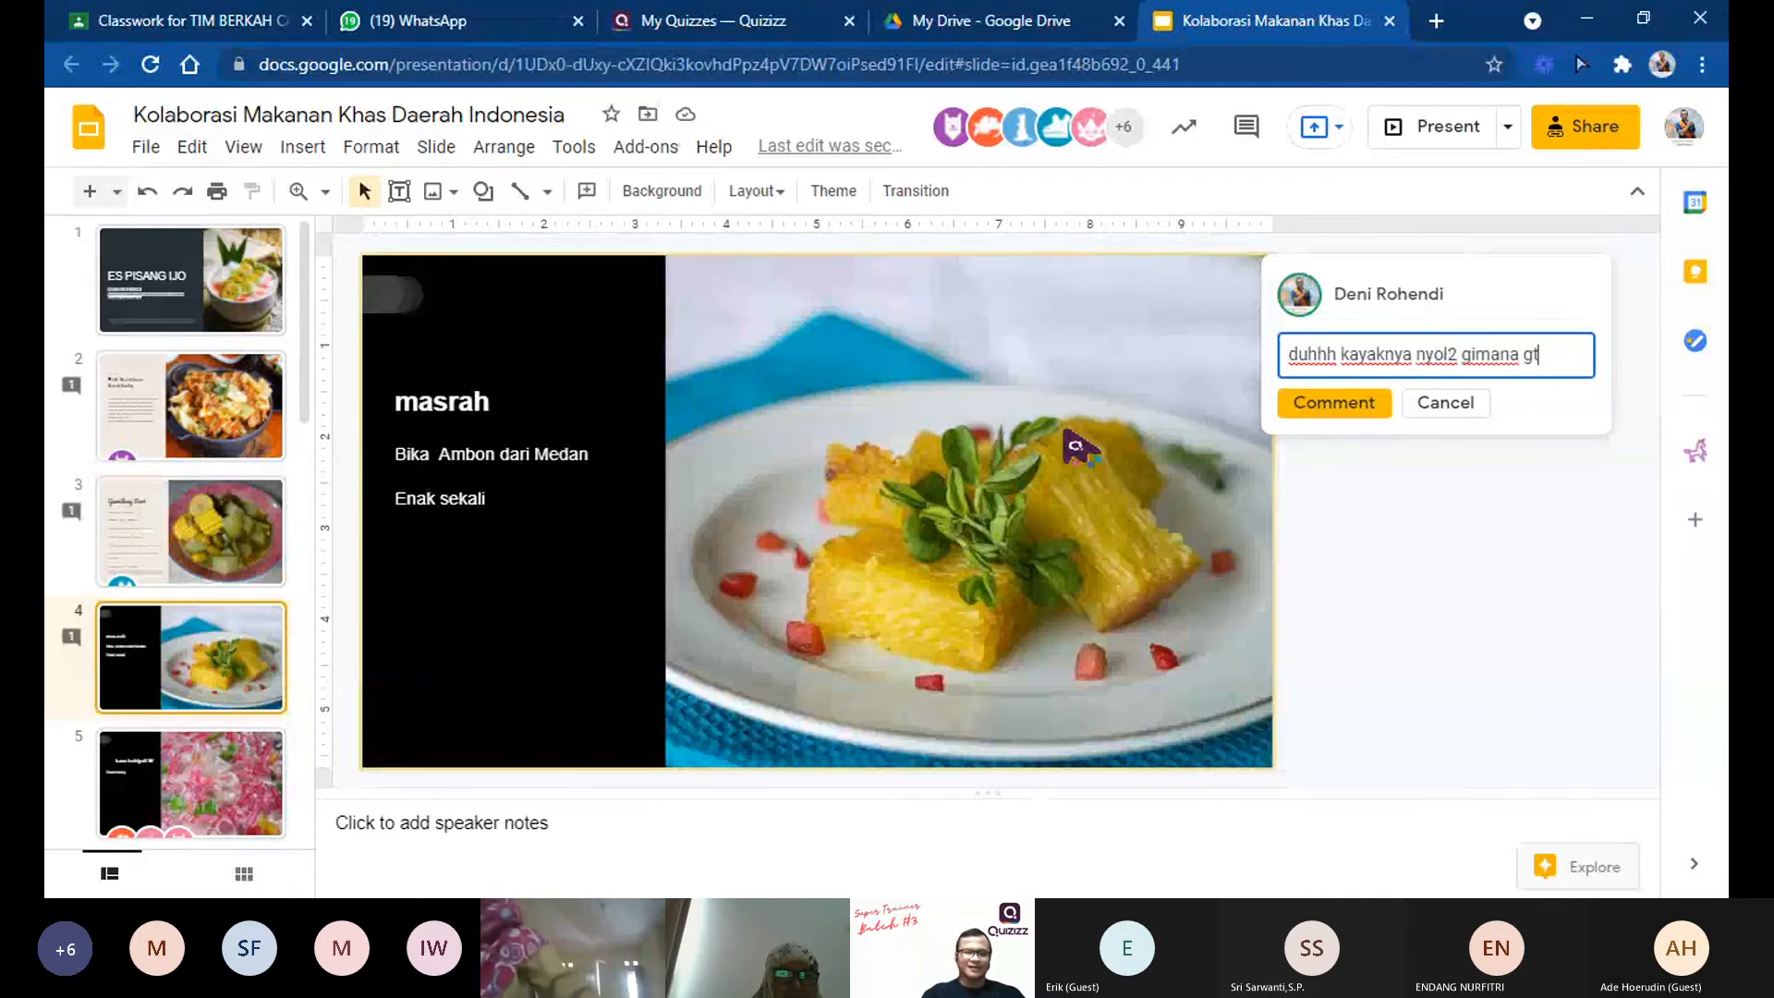
type("u nilaimu 1i")
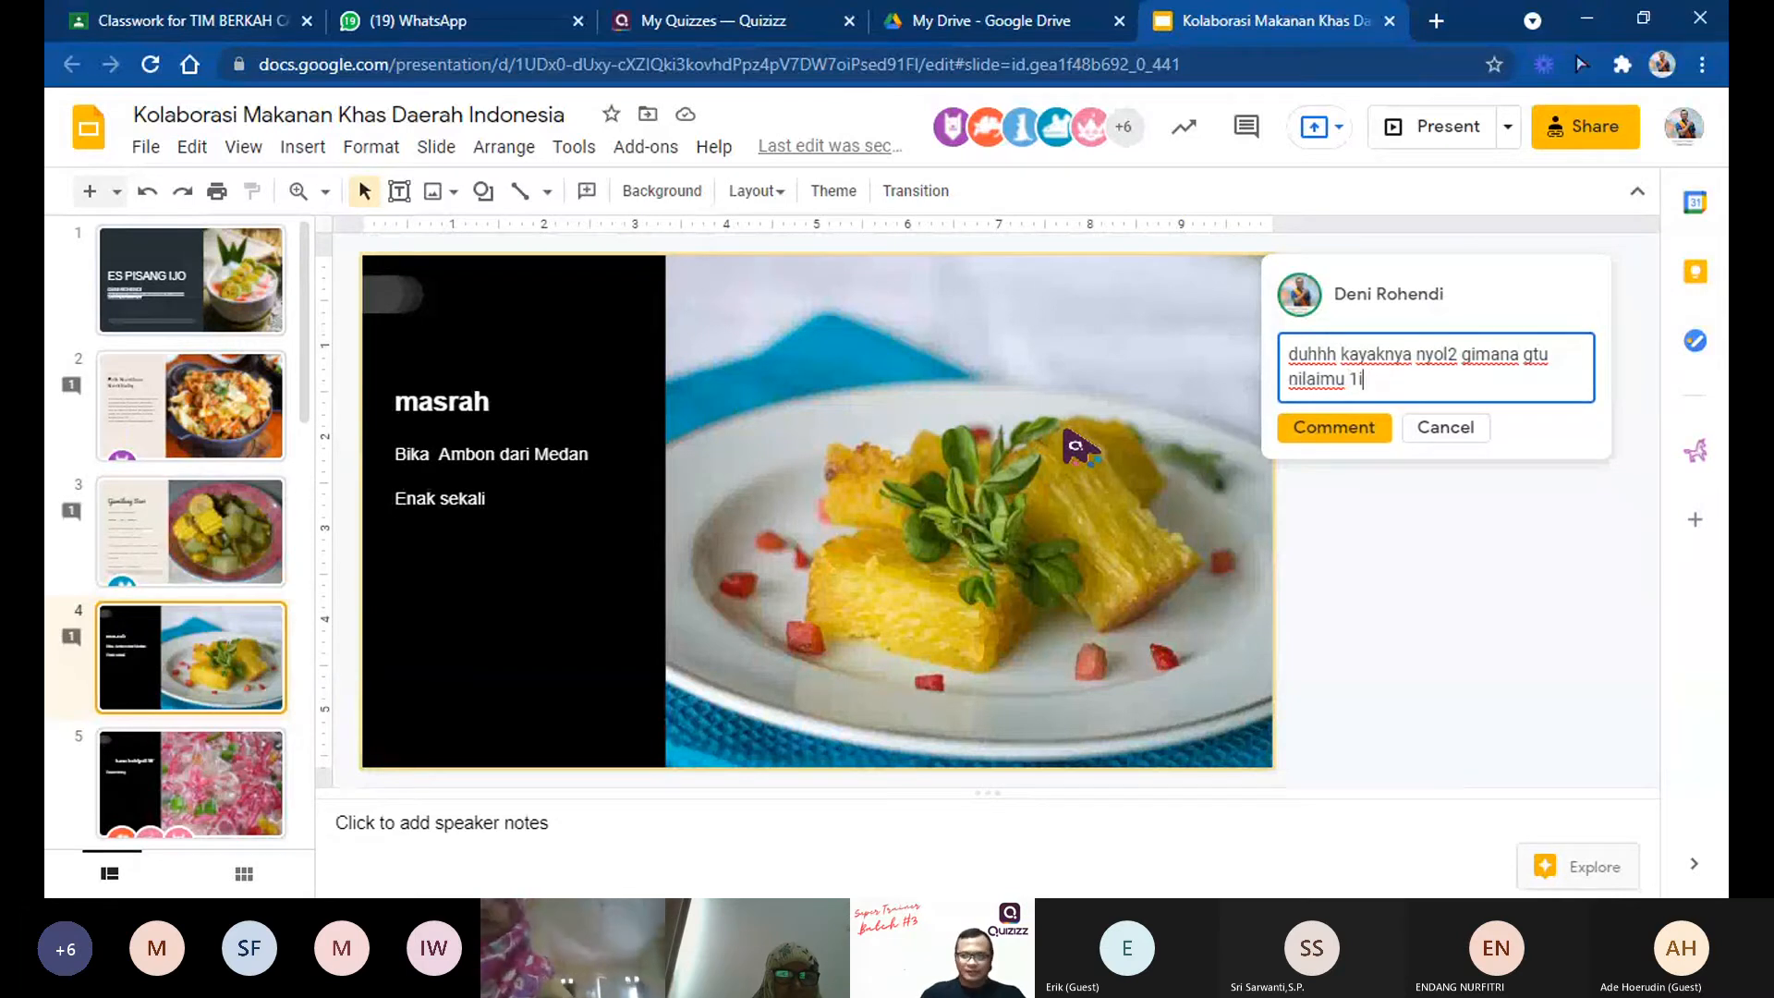
type("00")
left_click(1331, 431)
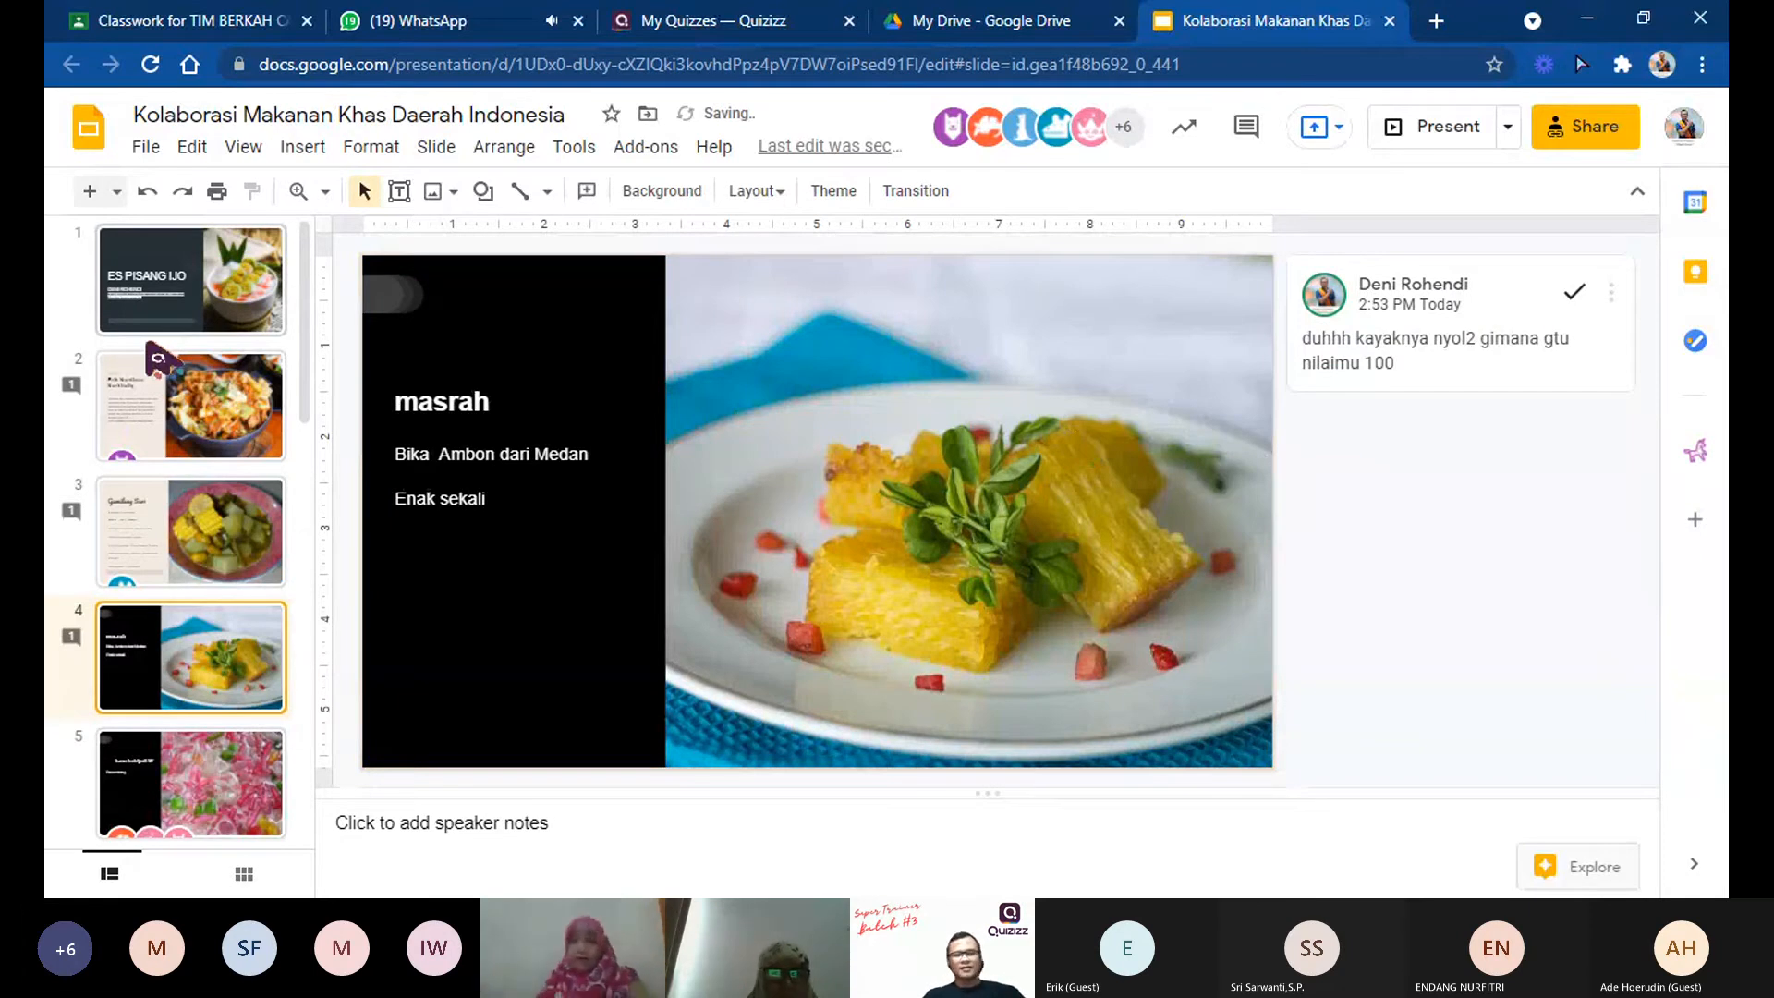
Step: Review the participants' contributions on slide 5 (Dawet ireng) and slide 6 (Rujak buah)
scroll(159, 493, "down", 2)
left_click(159, 493)
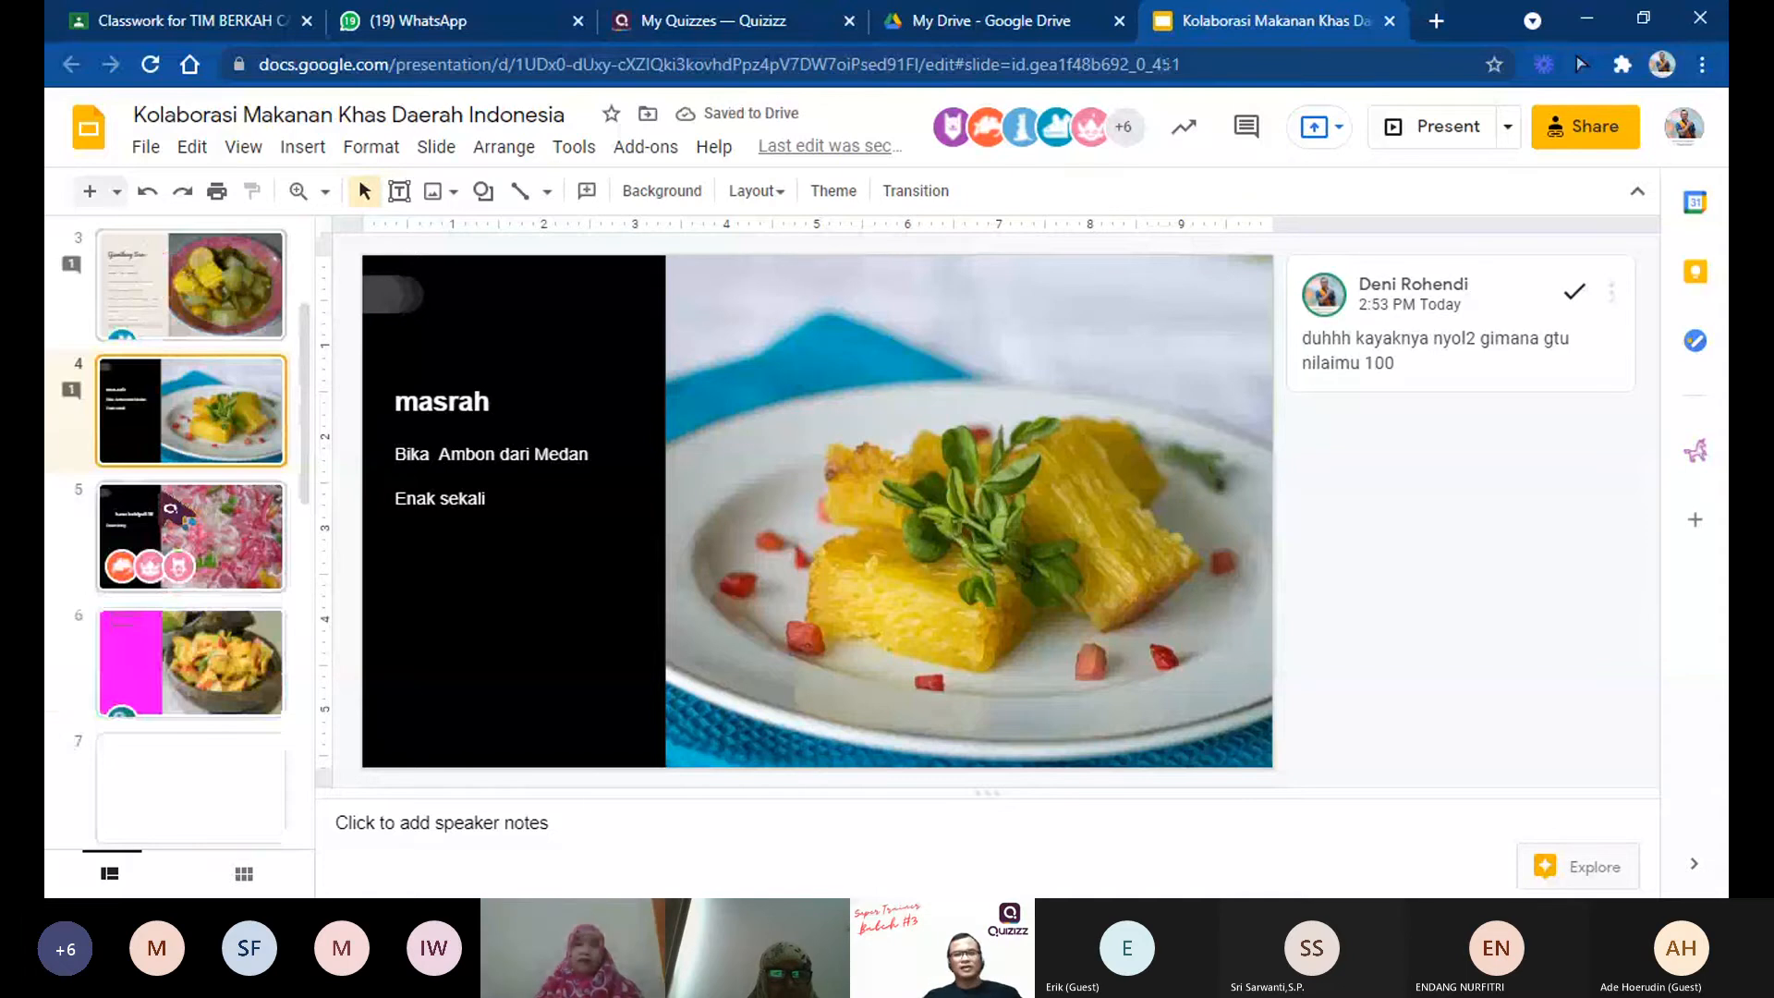
left_click(161, 493)
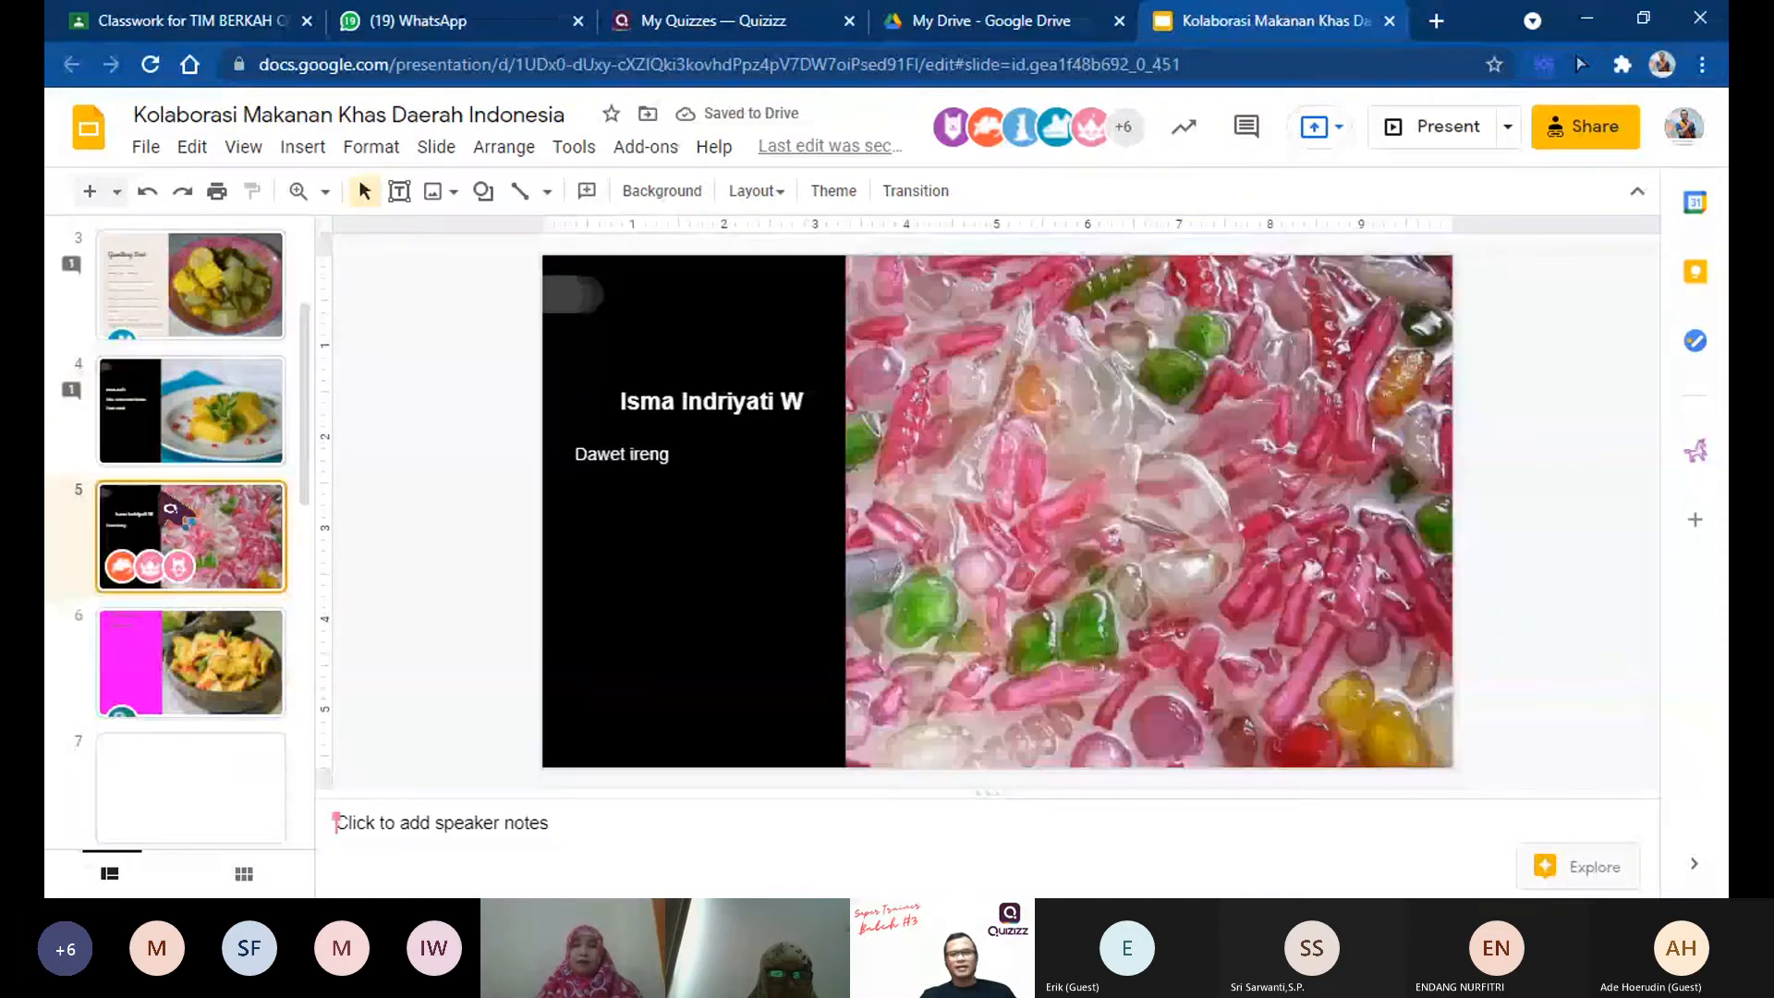
left_click(176, 671)
scroll(189, 684, "down", 2)
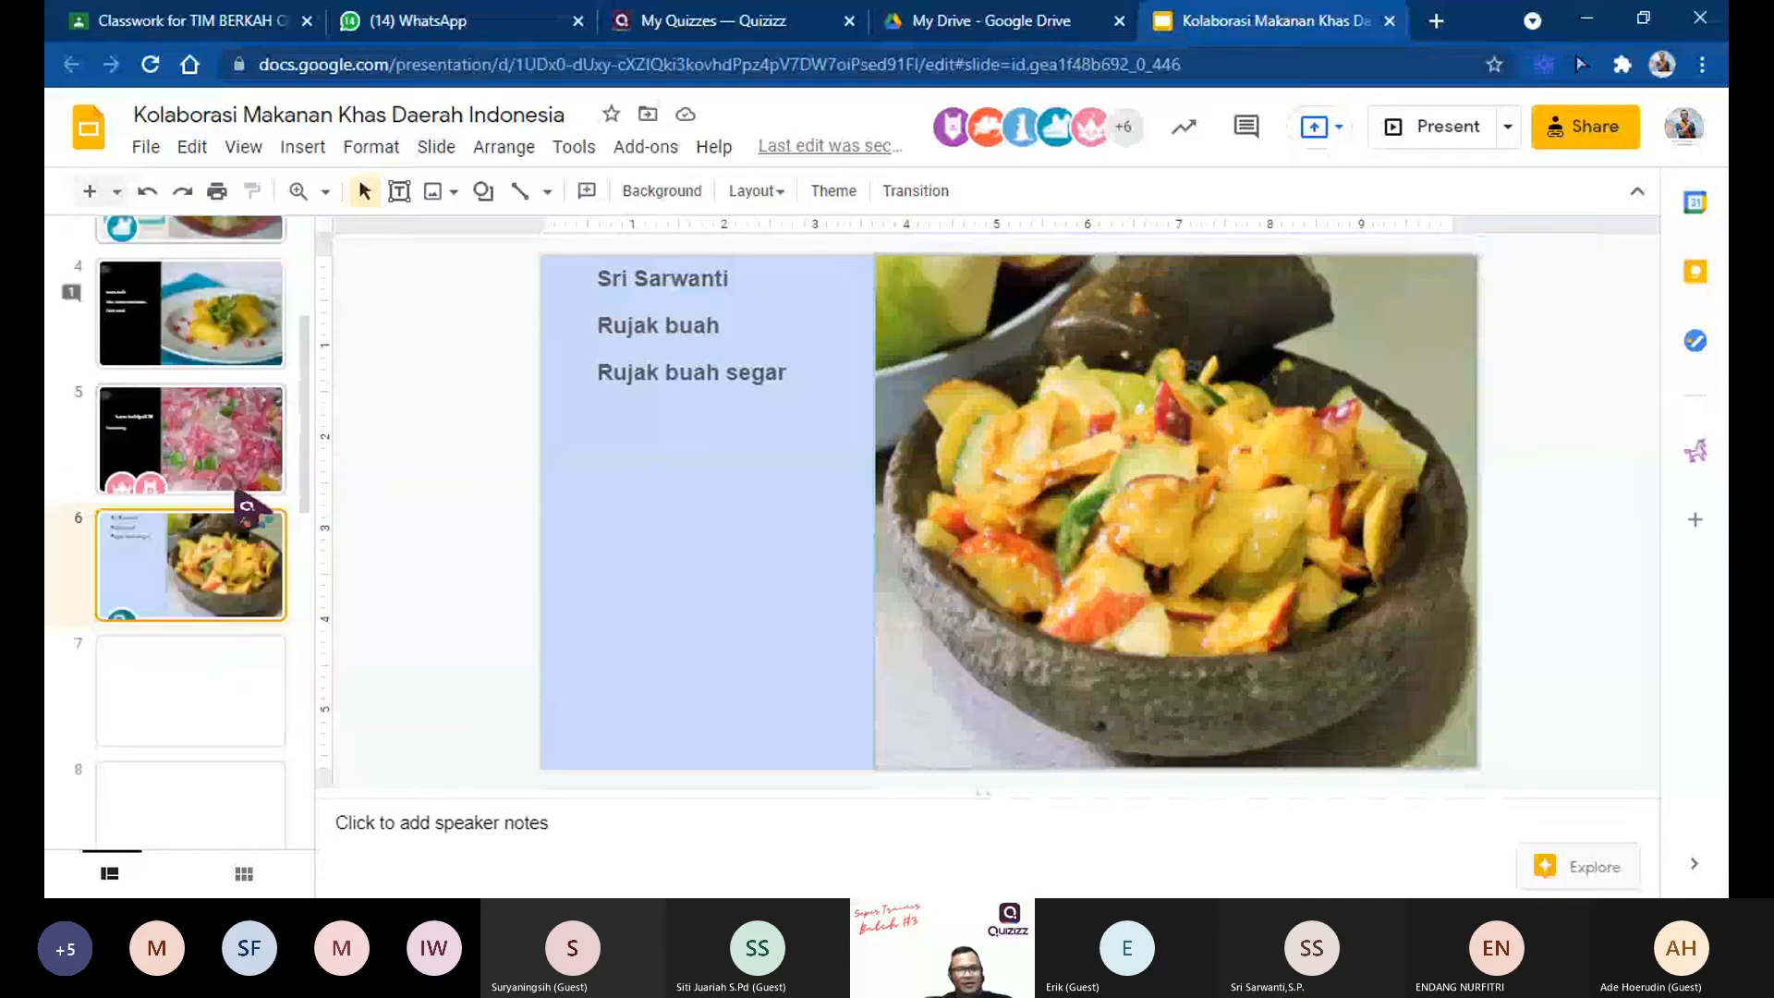
scroll(234, 492, "down", 2)
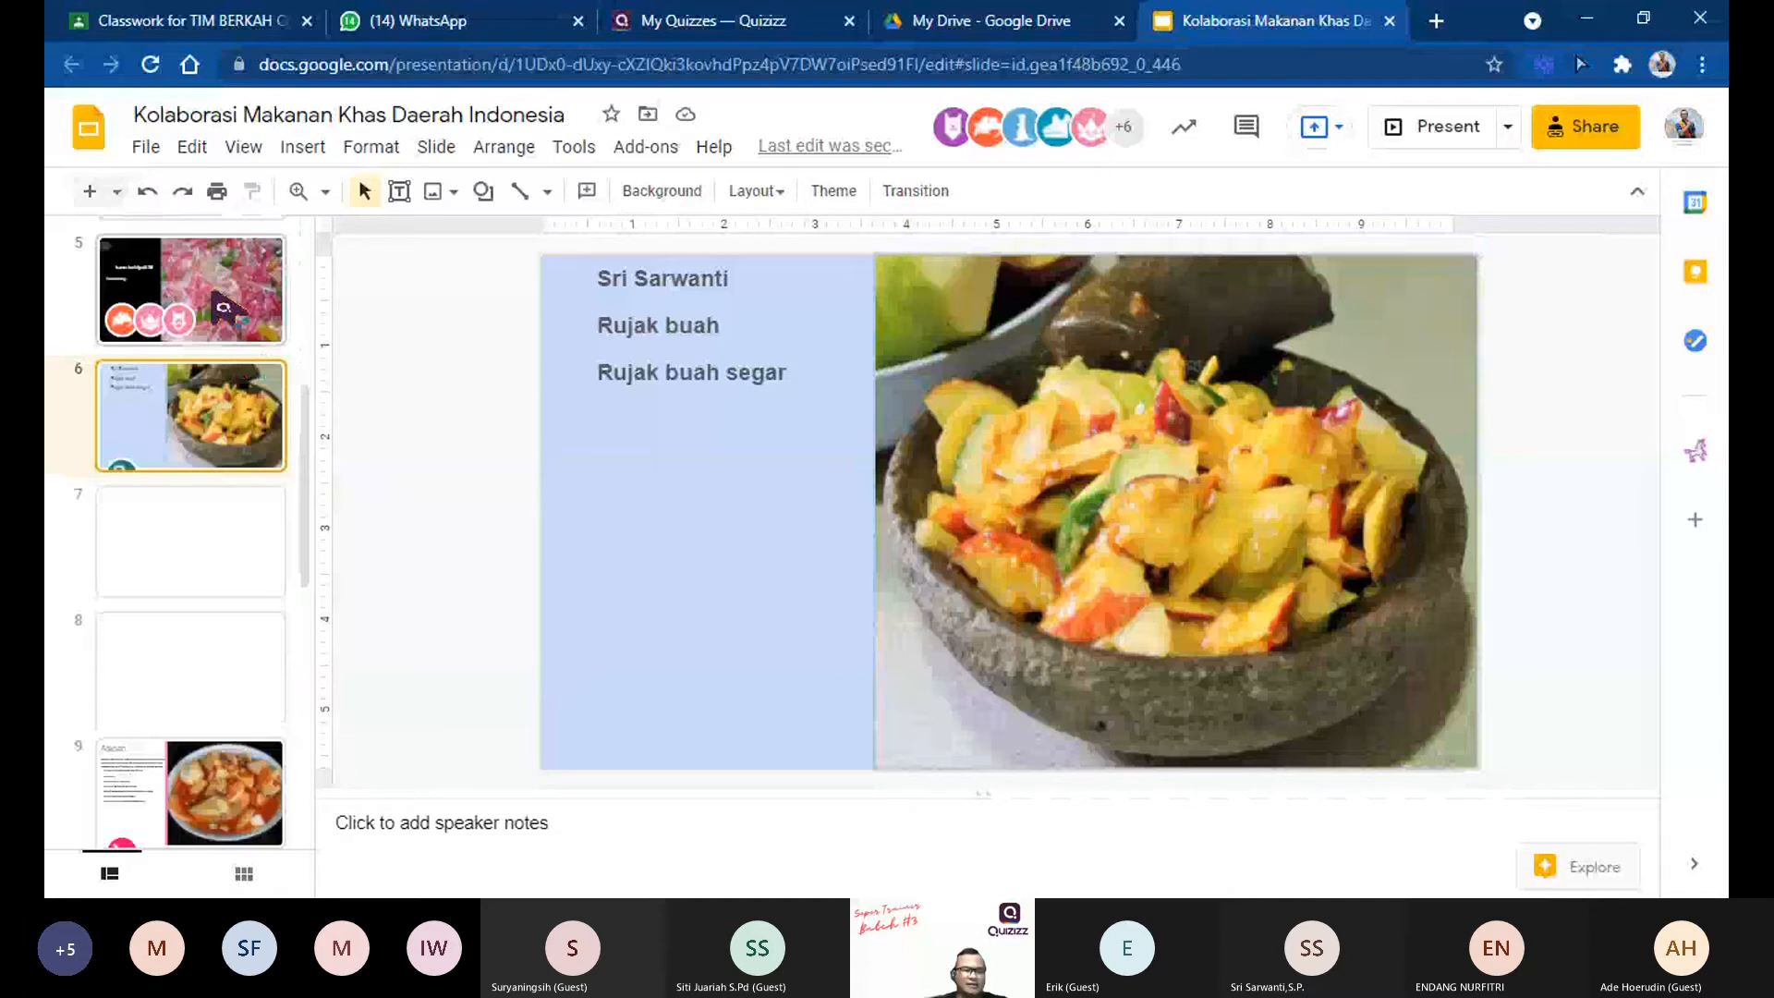
Step: Revisit the comments on slide 2, and return to the "ES PISANG IJO" slide
scroll(212, 293, "up", 5)
left_click(191, 407)
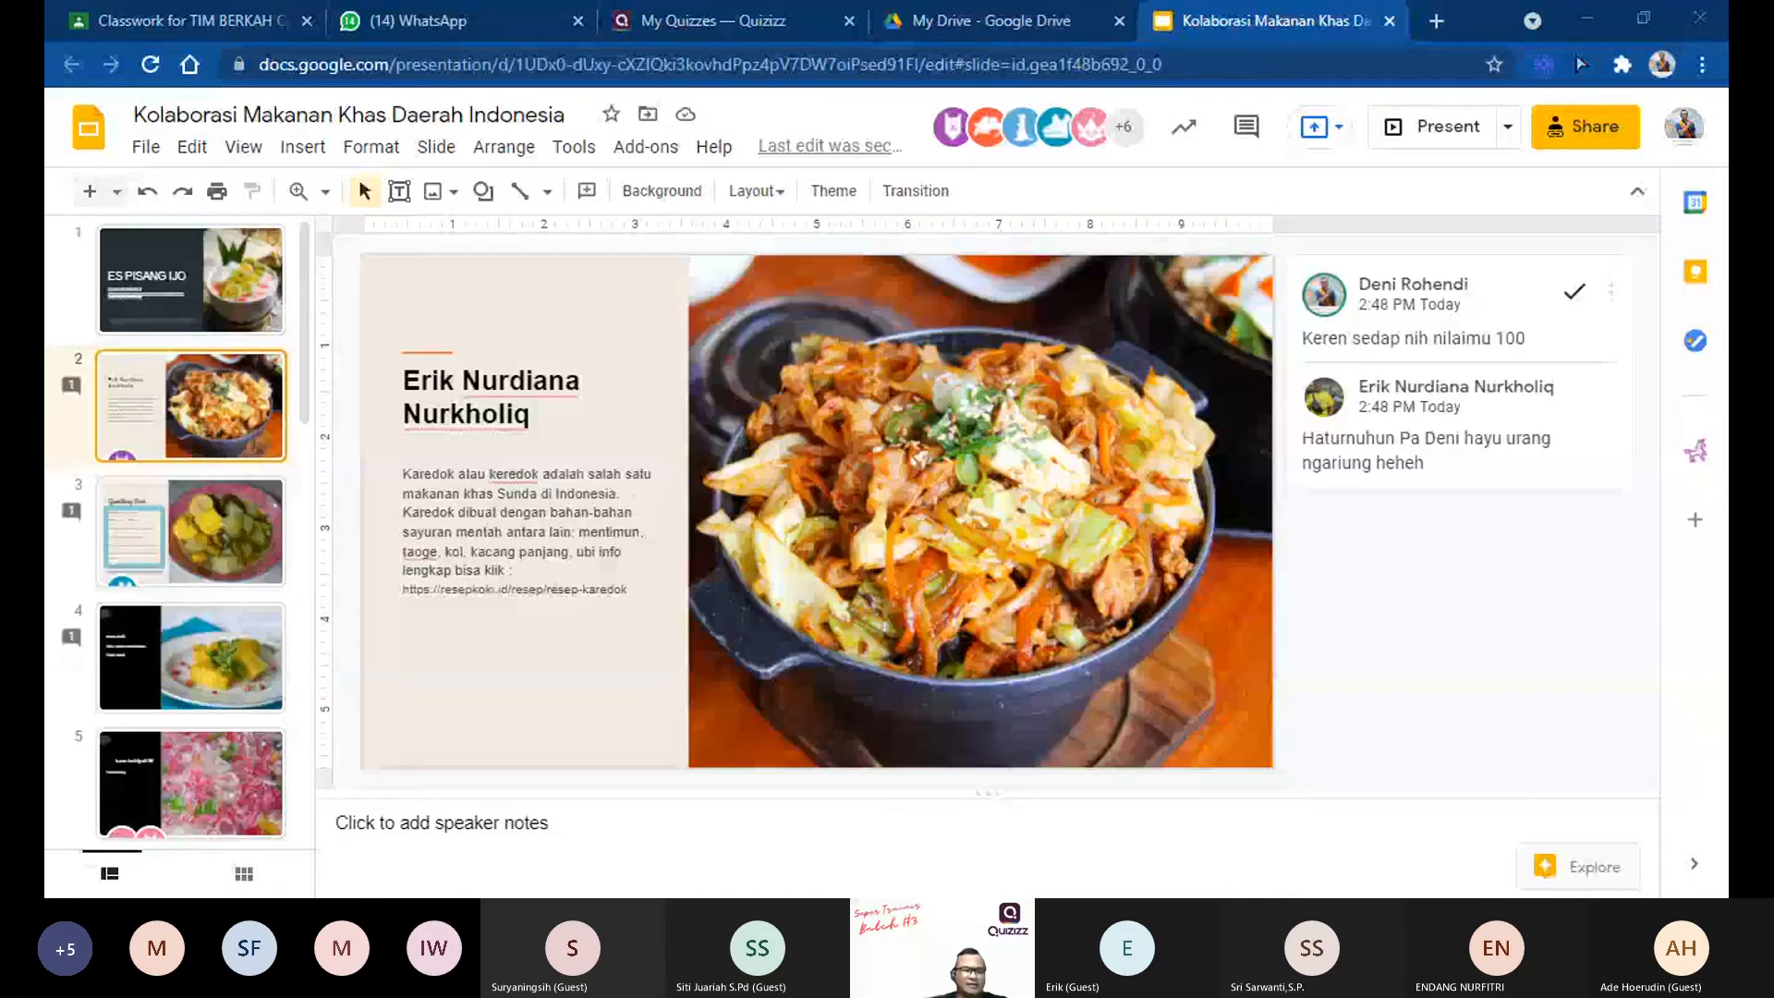
key("Up")
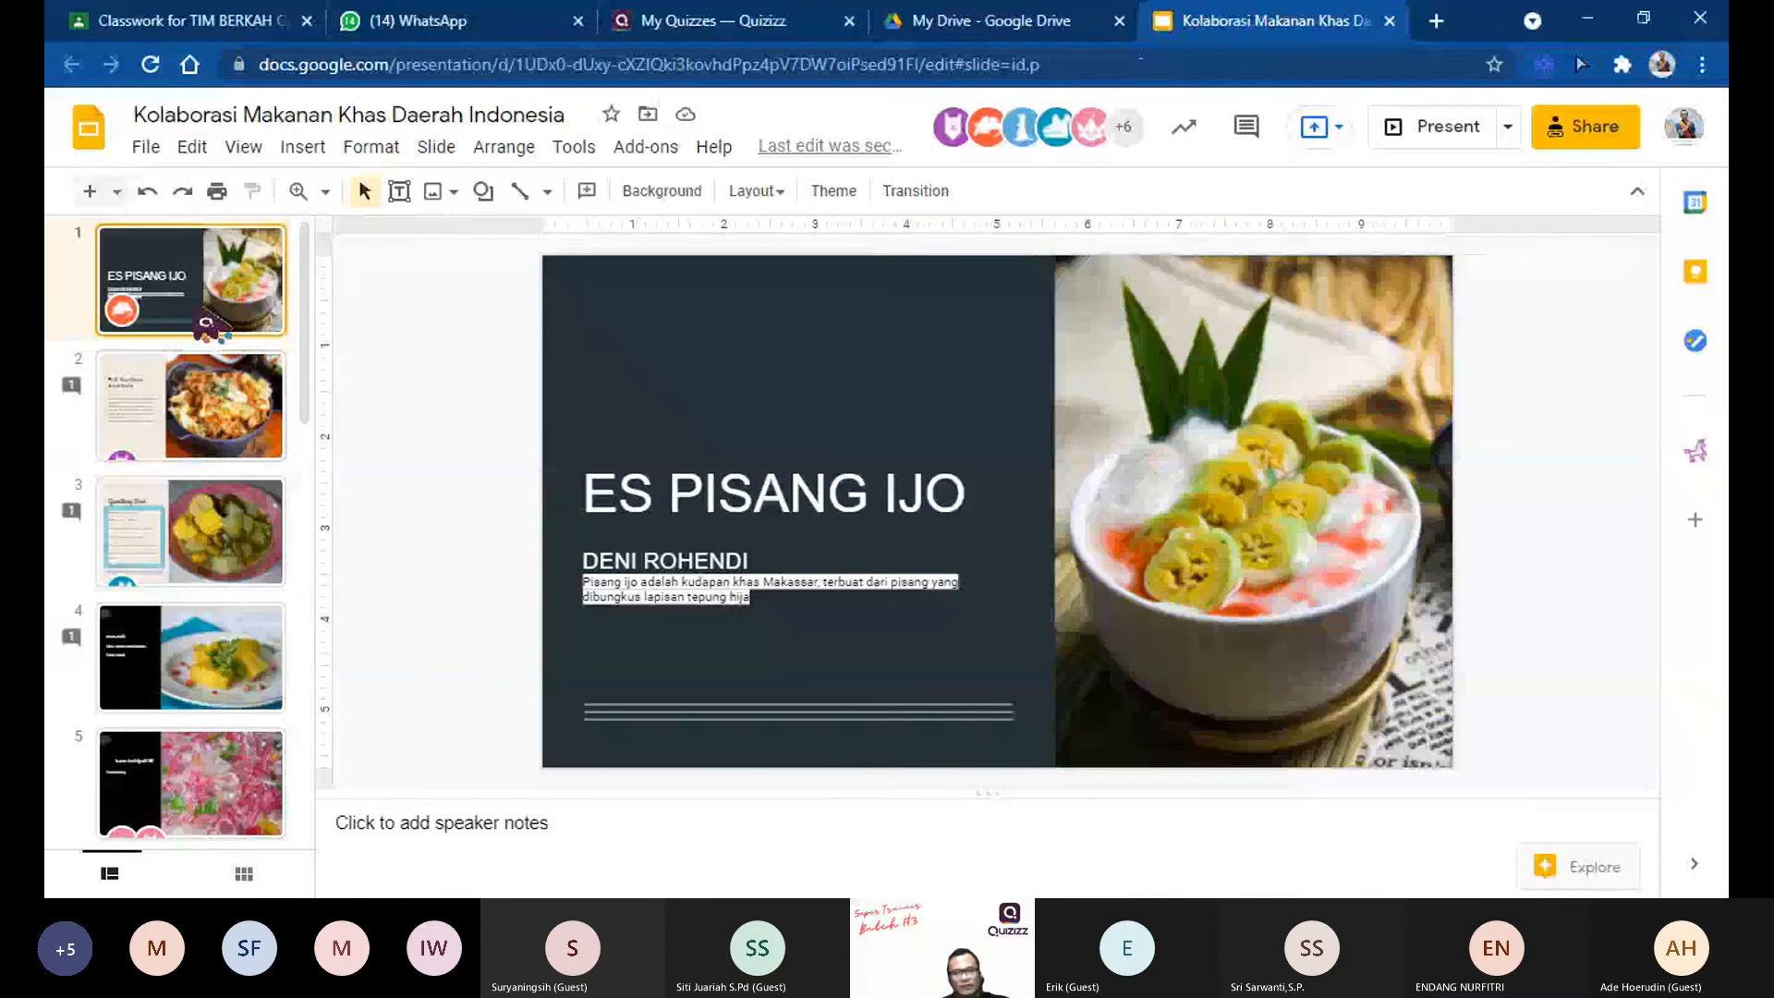